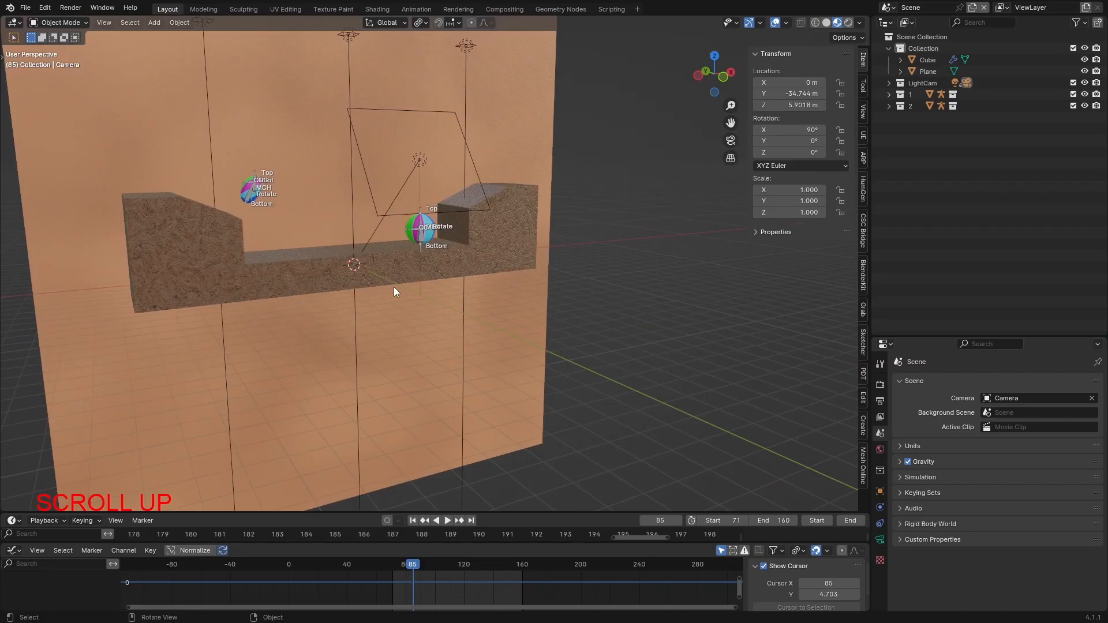
Examine the finished shelf scene and its two rigged beach balls from several angles
{"action": "scroll", "coordinate": [342, 289], "scroll_direction": "down", "scroll_amount": 3}
{"action": "middle_click_drag", "start_coordinate": [341, 290], "coordinate": [361, 310]}
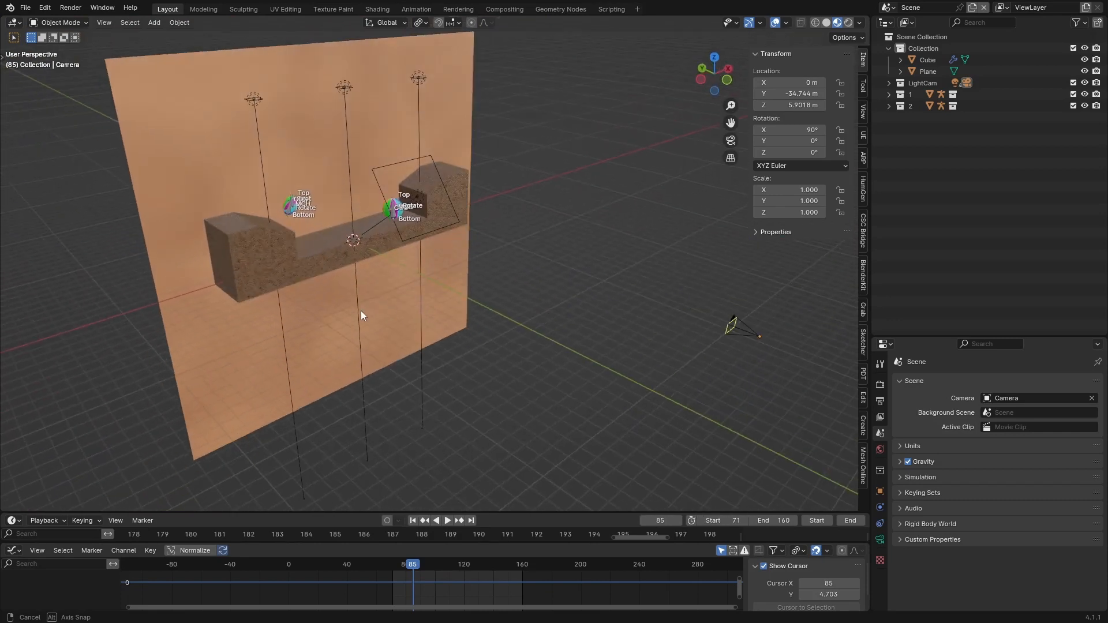
{"action": "middle_click_drag", "start_coordinate": [310, 255], "coordinate": [367, 344], "text": "shift"}
{"action": "scroll", "coordinate": [375, 351], "scroll_direction": "up", "scroll_amount": 4}
{"action": "scroll", "coordinate": [375, 351], "scroll_direction": "up", "scroll_amount": 3}
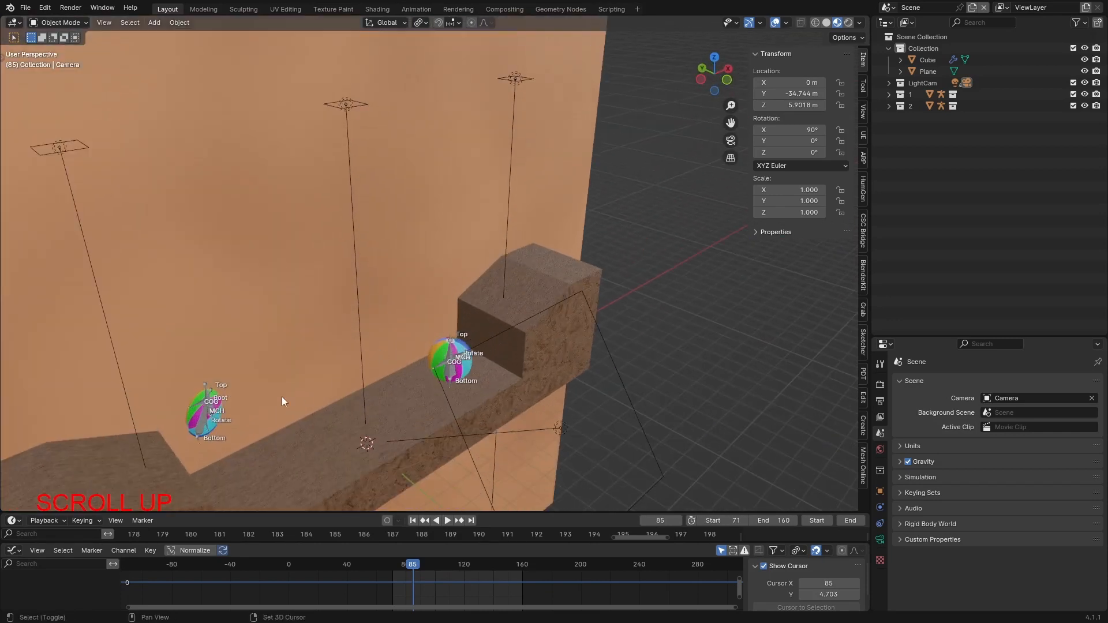
{"action": "middle_click_drag", "start_coordinate": [282, 397], "coordinate": [502, 249], "text": "shift"}
{"action": "scroll", "coordinate": [393, 319], "scroll_direction": "up", "scroll_amount": 2}
{"action": "middle_click_drag", "start_coordinate": [394, 319], "coordinate": [571, 425]}
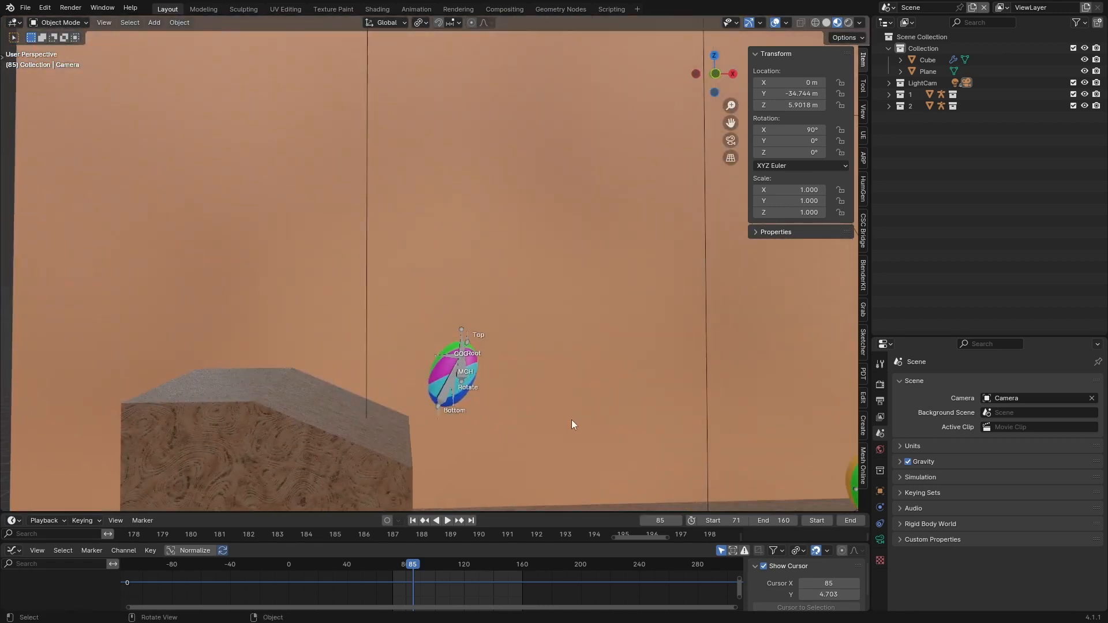
{"action": "middle_click_drag", "start_coordinate": [651, 458], "coordinate": [552, 356], "text": "shift"}
Scrub the animation to frame 118 and inspect the two balls beside each other
{"action": "left_click_drag", "start_coordinate": [423, 565], "coordinate": [462, 563]}
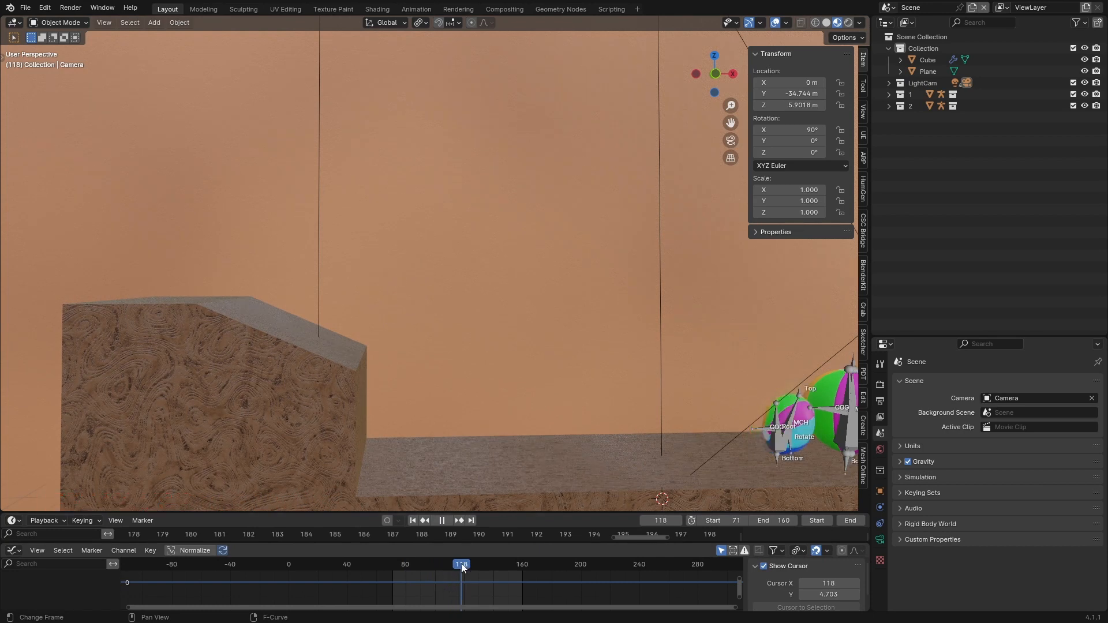
{"action": "middle_click_drag", "start_coordinate": [752, 410], "coordinate": [599, 434], "text": "shift"}
{"action": "scroll", "coordinate": [548, 432], "scroll_direction": "up", "scroll_amount": 3}
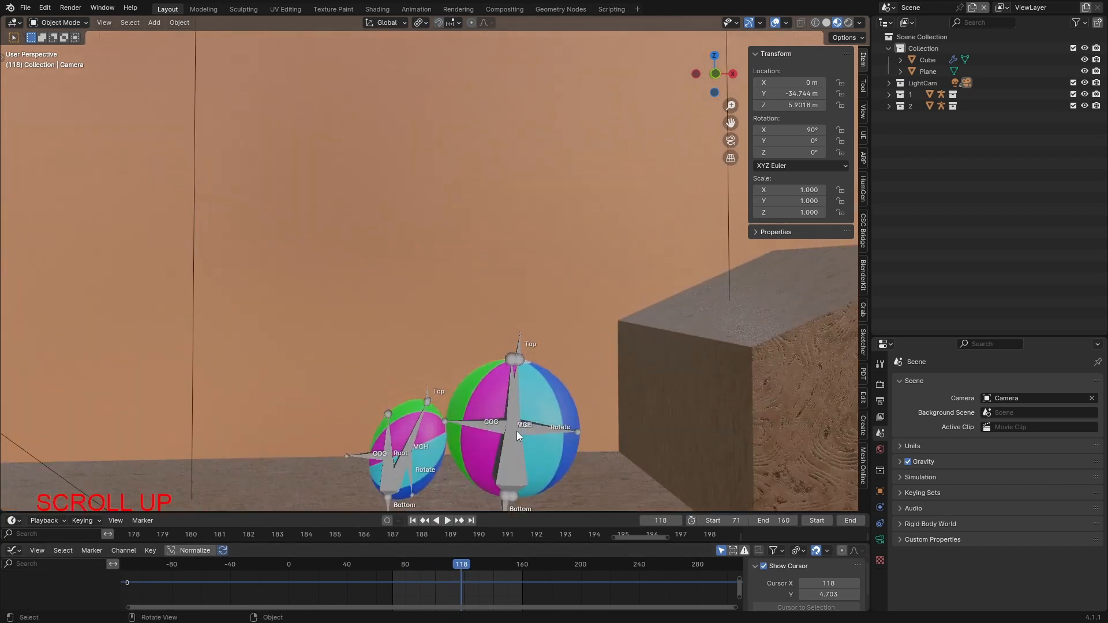
{"action": "scroll", "coordinate": [508, 424], "scroll_direction": "down", "scroll_amount": 10}
{"action": "middle_click_drag", "start_coordinate": [435, 342], "coordinate": [396, 355]}
Preview the ball scene in rendered viewport shading with the overlays hidden
{"action": "left_click", "coordinate": [849, 22]}
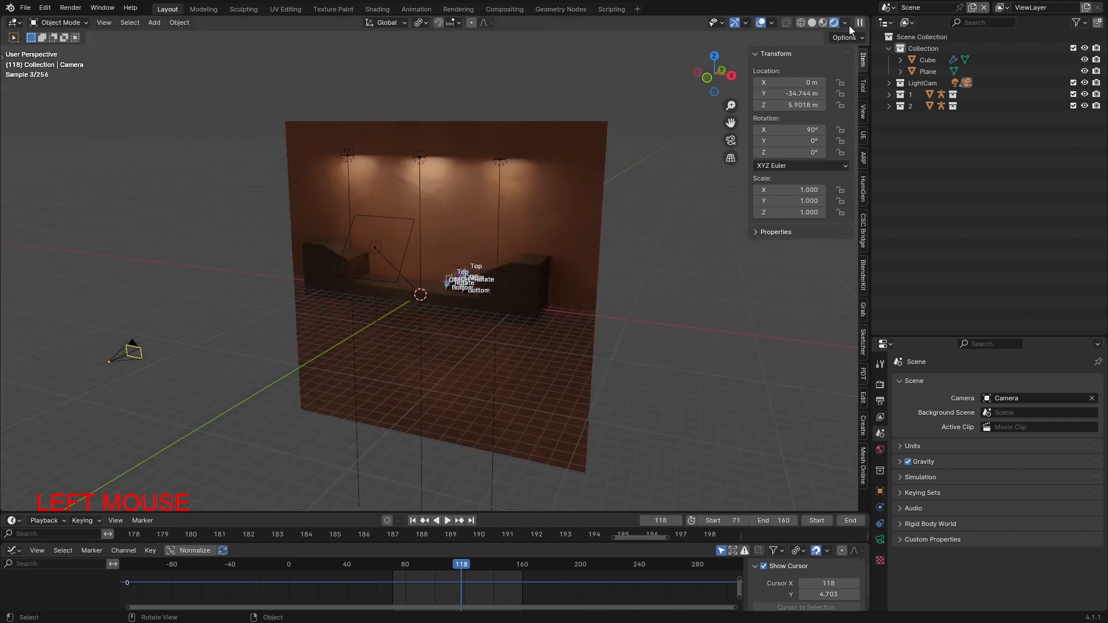
{"action": "scroll", "coordinate": [650, 286], "scroll_direction": "up", "scroll_amount": 2}
{"action": "scroll", "coordinate": [650, 287], "scroll_direction": "down", "scroll_amount": 2}
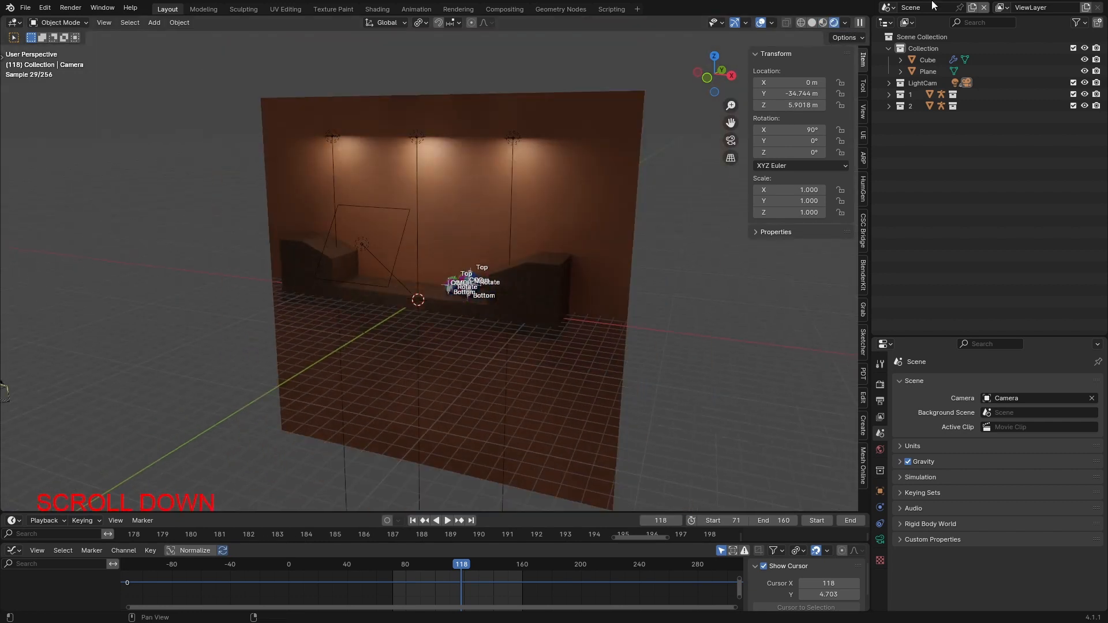
{"action": "left_click", "coordinate": [761, 22]}
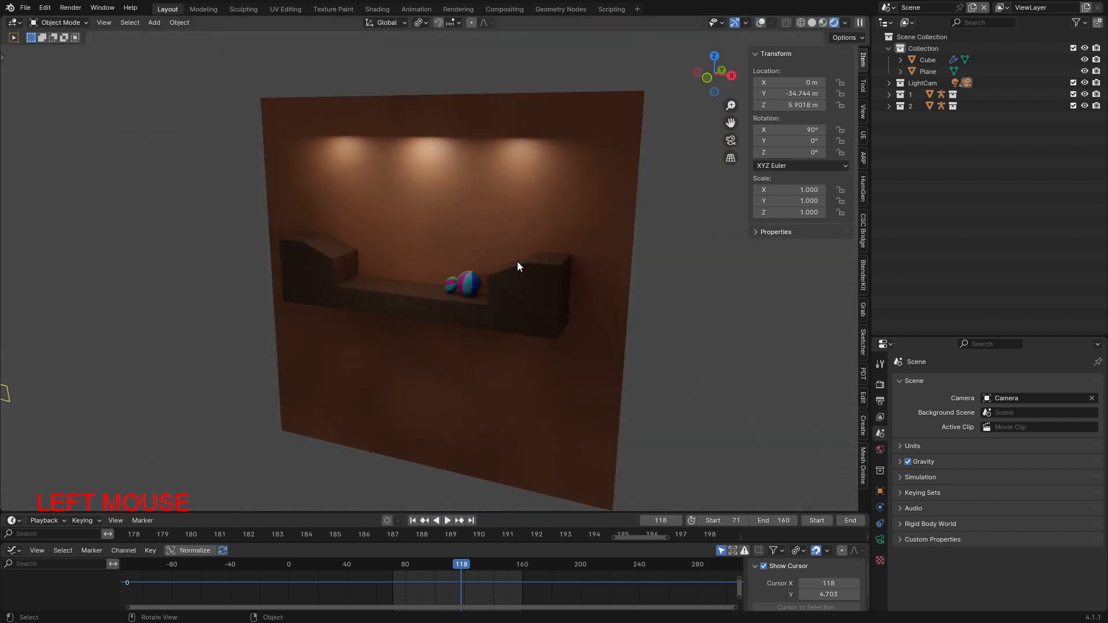
{"action": "scroll", "coordinate": [554, 300], "scroll_direction": "up", "scroll_amount": 2}
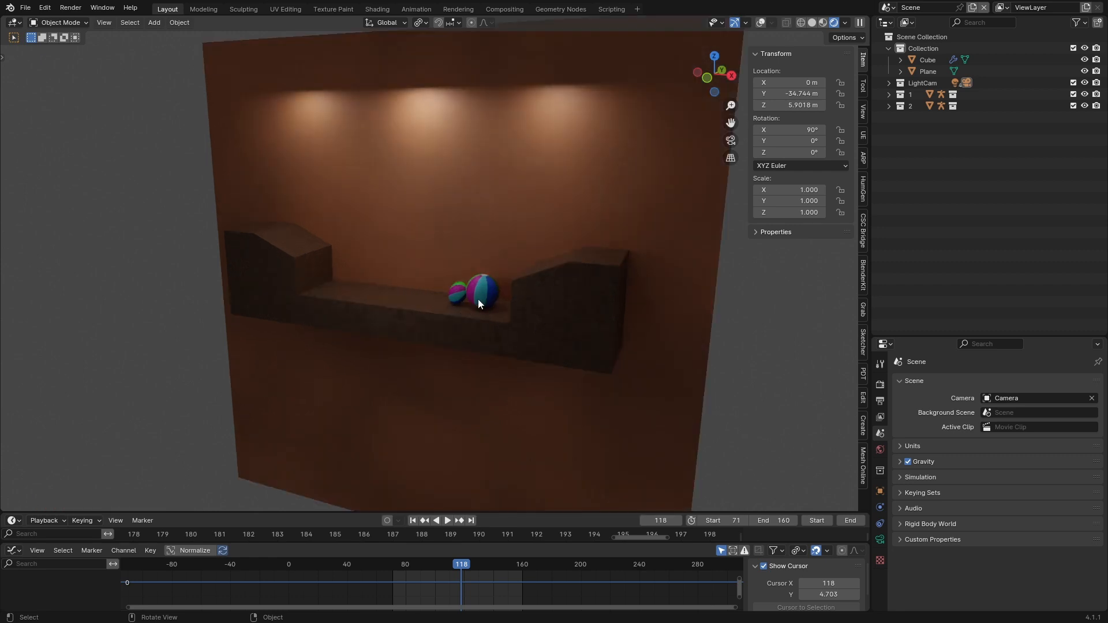
{"action": "scroll", "coordinate": [456, 304], "scroll_direction": "up", "scroll_amount": 1}
{"action": "scroll", "coordinate": [456, 304], "scroll_direction": "down", "scroll_amount": 3}
{"action": "middle_click_drag", "start_coordinate": [456, 303], "coordinate": [470, 299]}
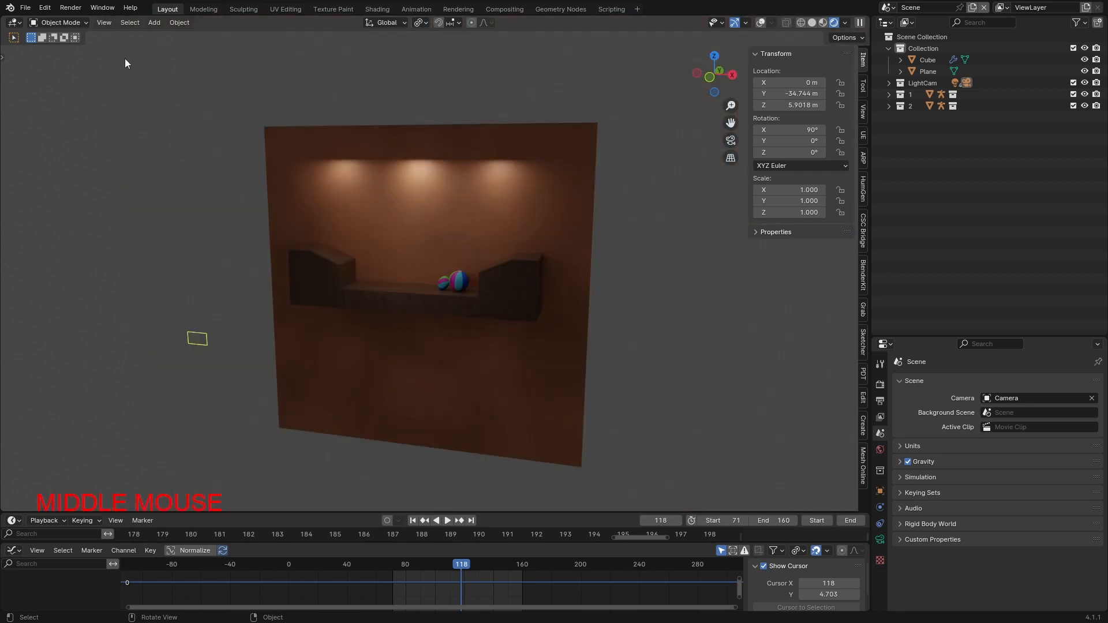
Create a new General file without saving the changes to BallSet.blend
{"action": "left_click", "coordinate": [26, 8]}
{"action": "mouse_move", "coordinate": [85, 22]}
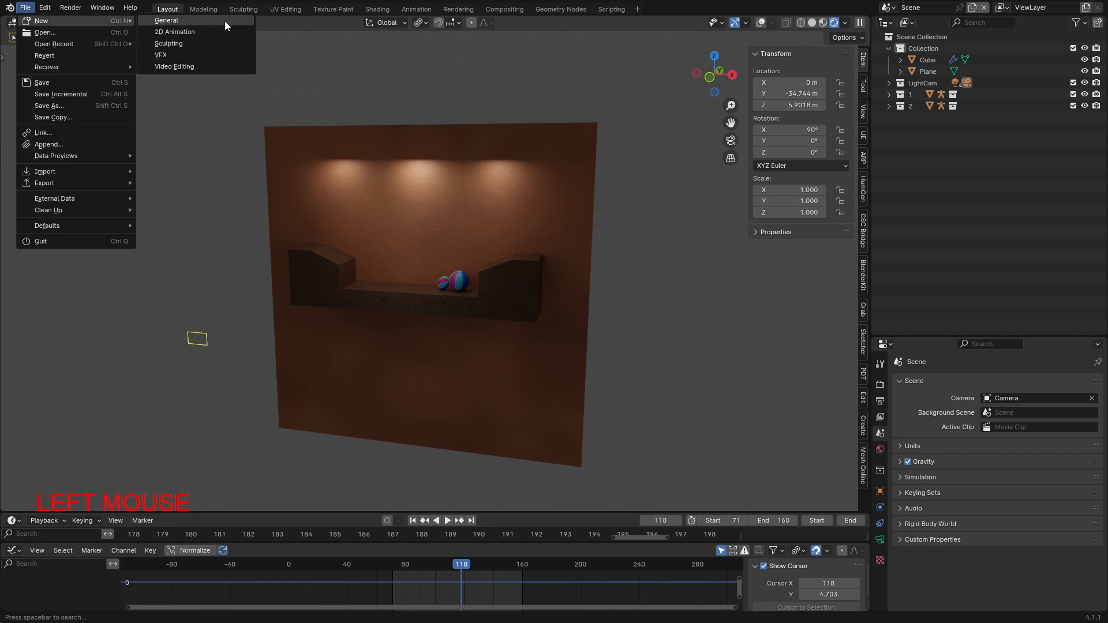
{"action": "left_click", "coordinate": [224, 21]}
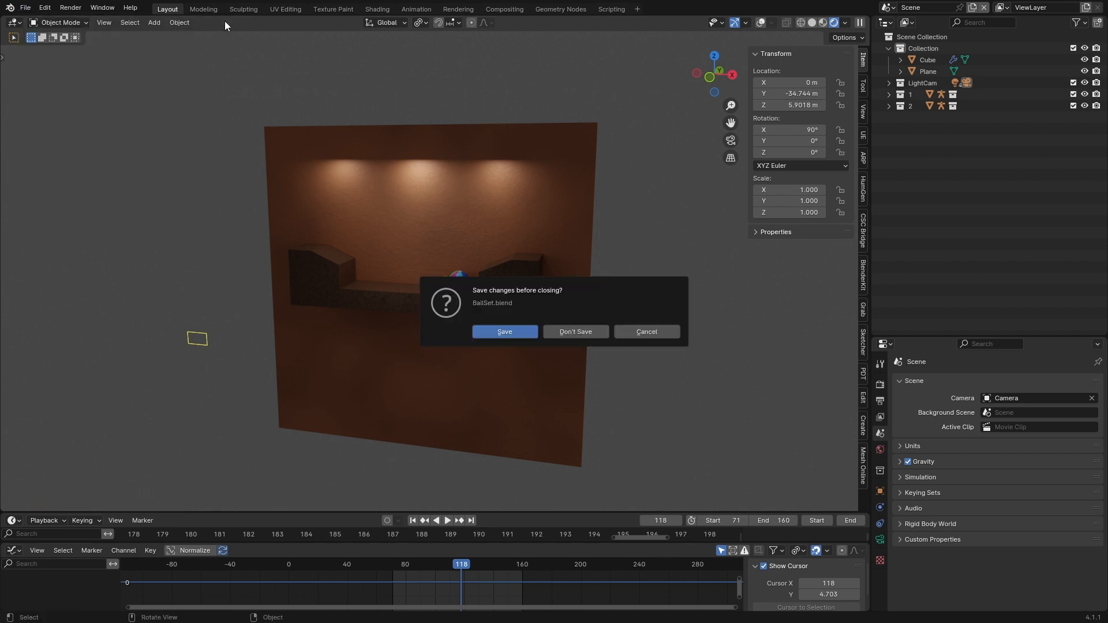
{"action": "left_click", "coordinate": [594, 332]}
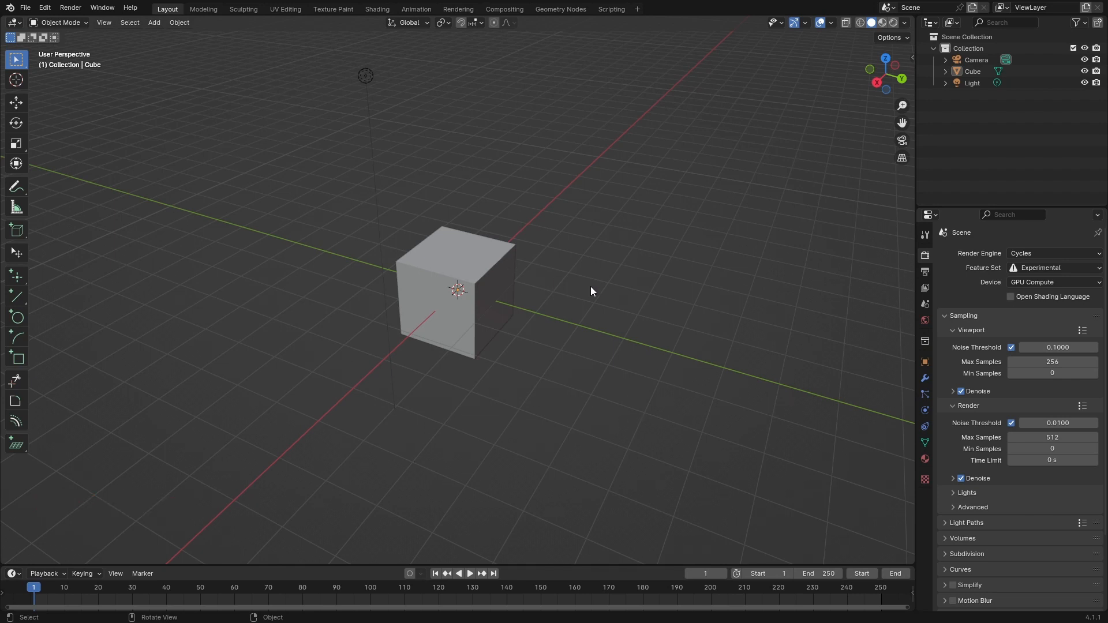
Delete all default objects: the camera, the cube and the light
{"action": "key", "text": "a"}
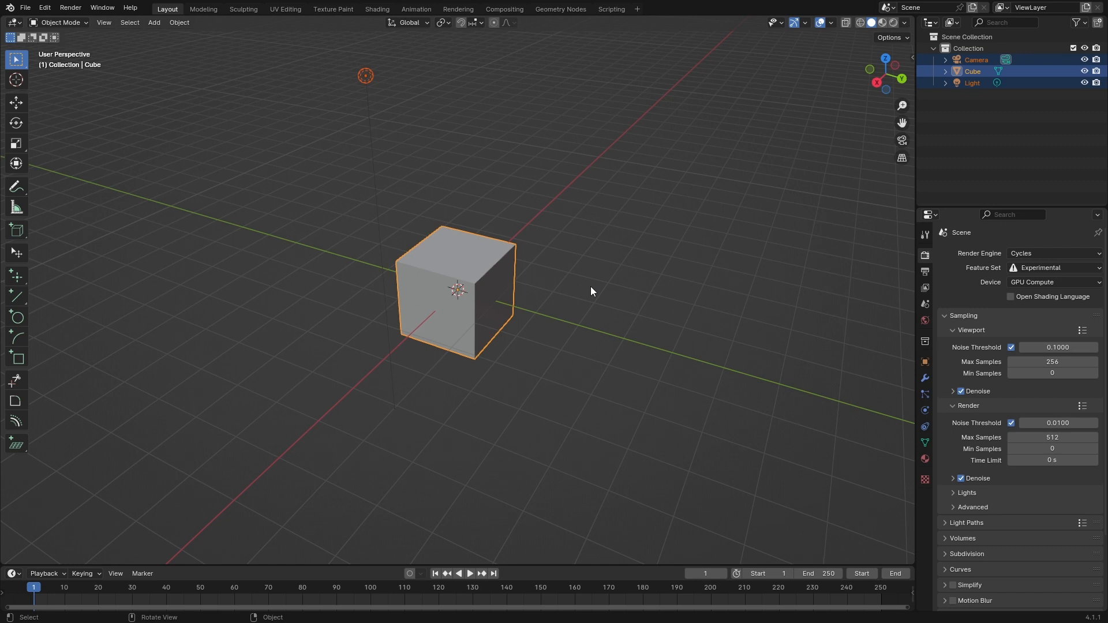
{"action": "key", "text": "x"}
{"action": "left_click", "coordinate": [590, 287]}
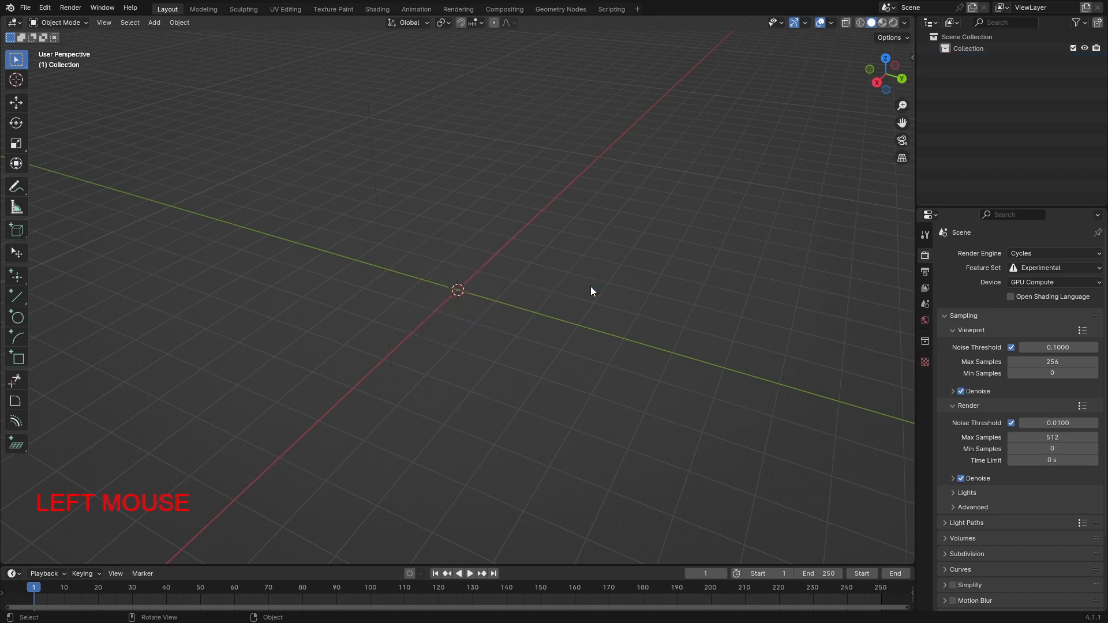
Add a Round Cube mesh at the world origin and set its radius to 1
{"action": "key", "text": "shift+a"}
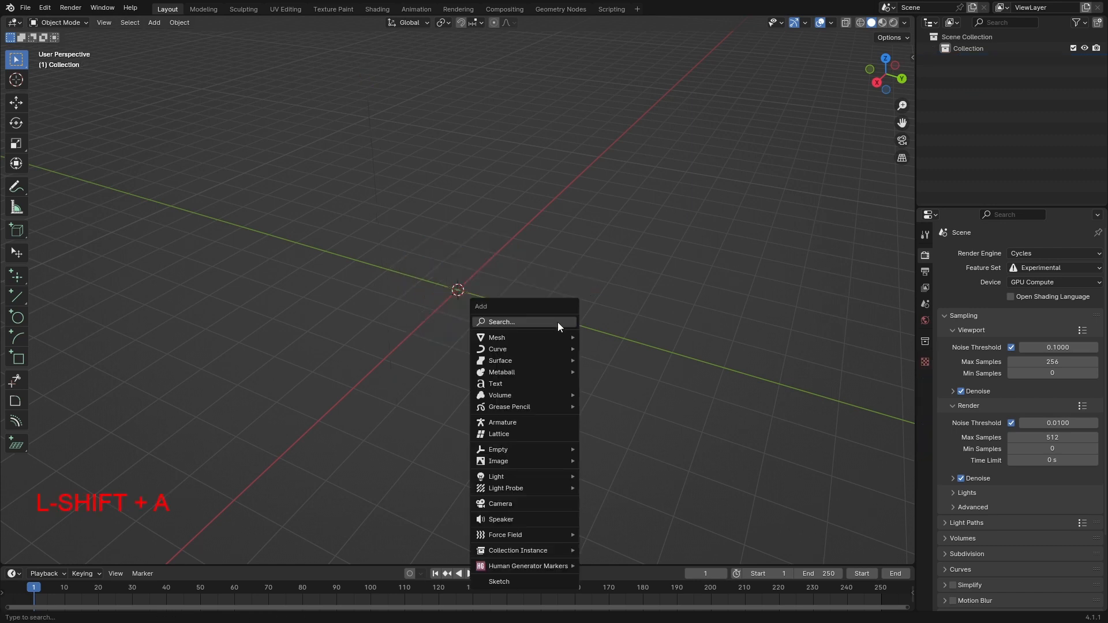
{"action": "mouse_move", "coordinate": [558, 339]}
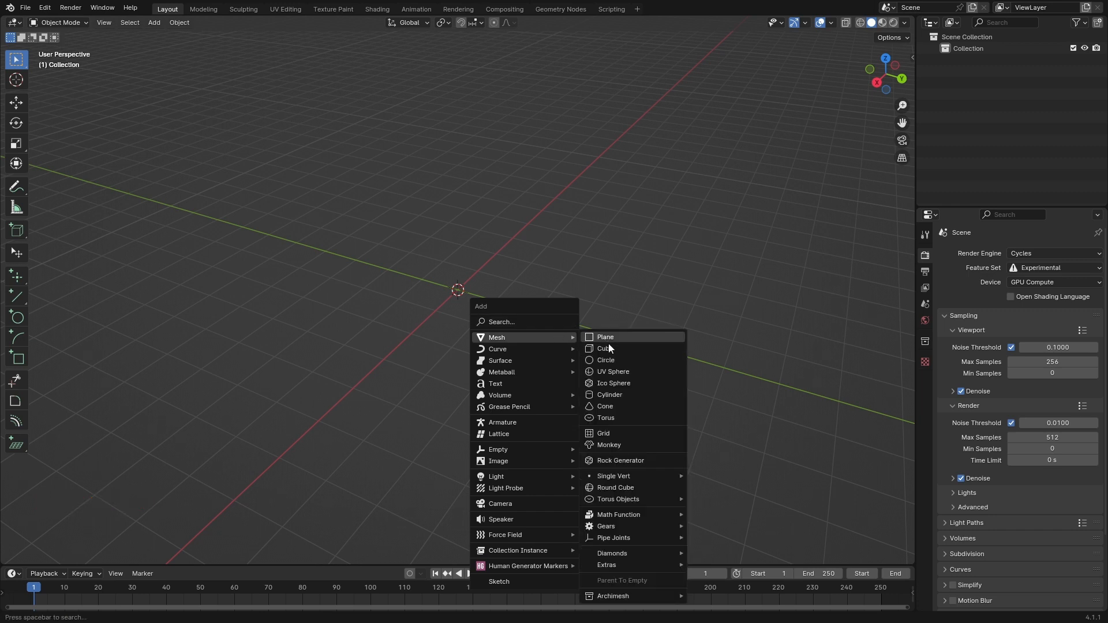
{"action": "left_click", "coordinate": [638, 489]}
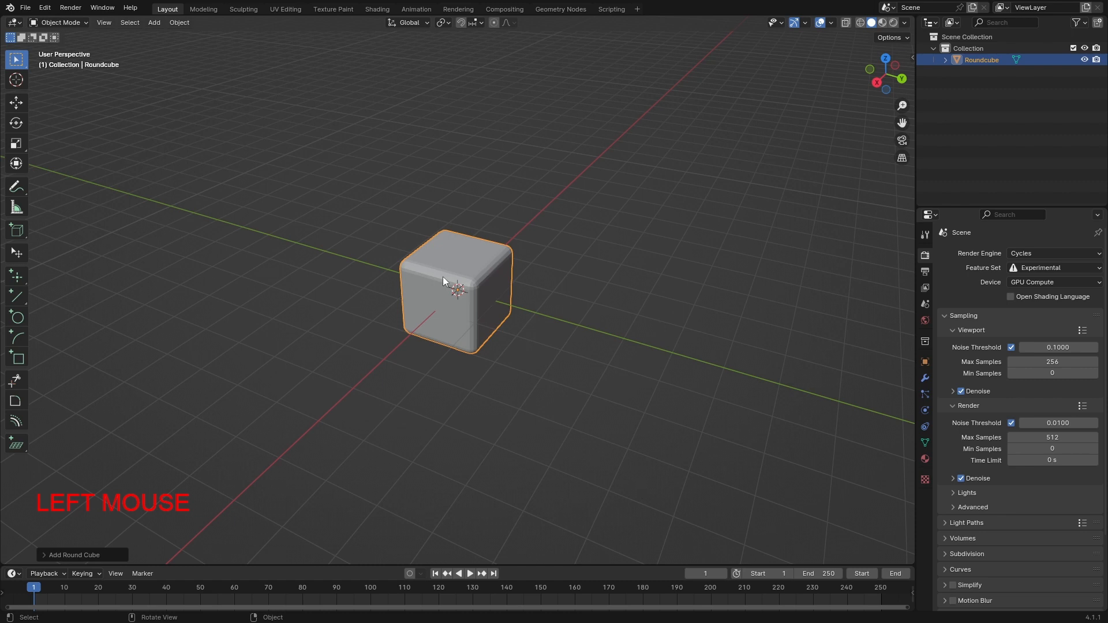
{"action": "scroll", "coordinate": [456, 268], "scroll_direction": "up", "scroll_amount": 5}
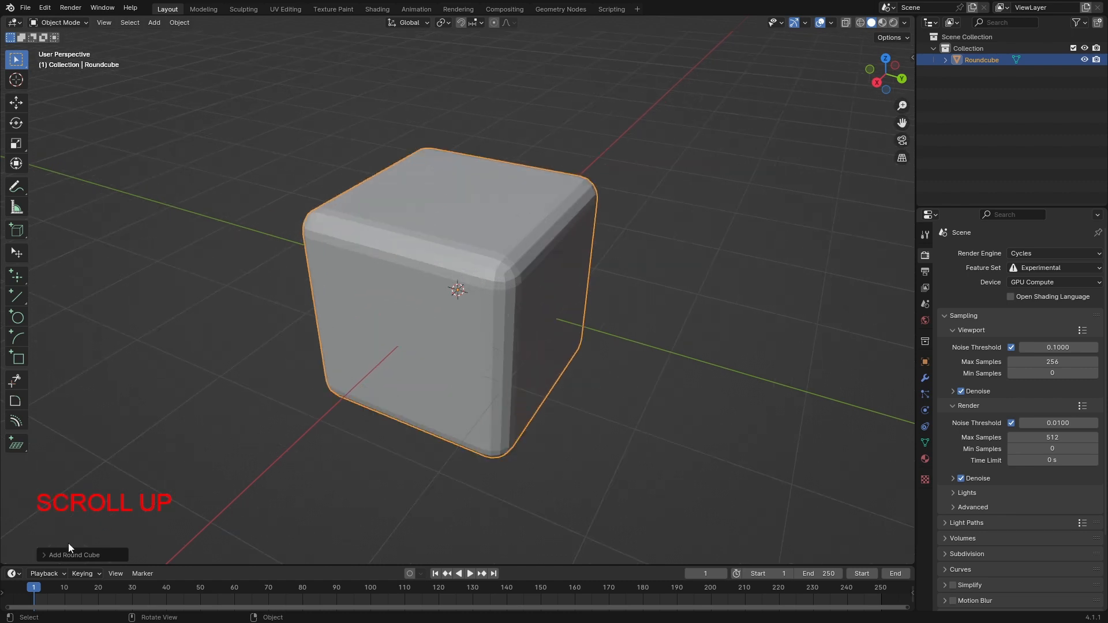
{"action": "left_click", "coordinate": [49, 556]}
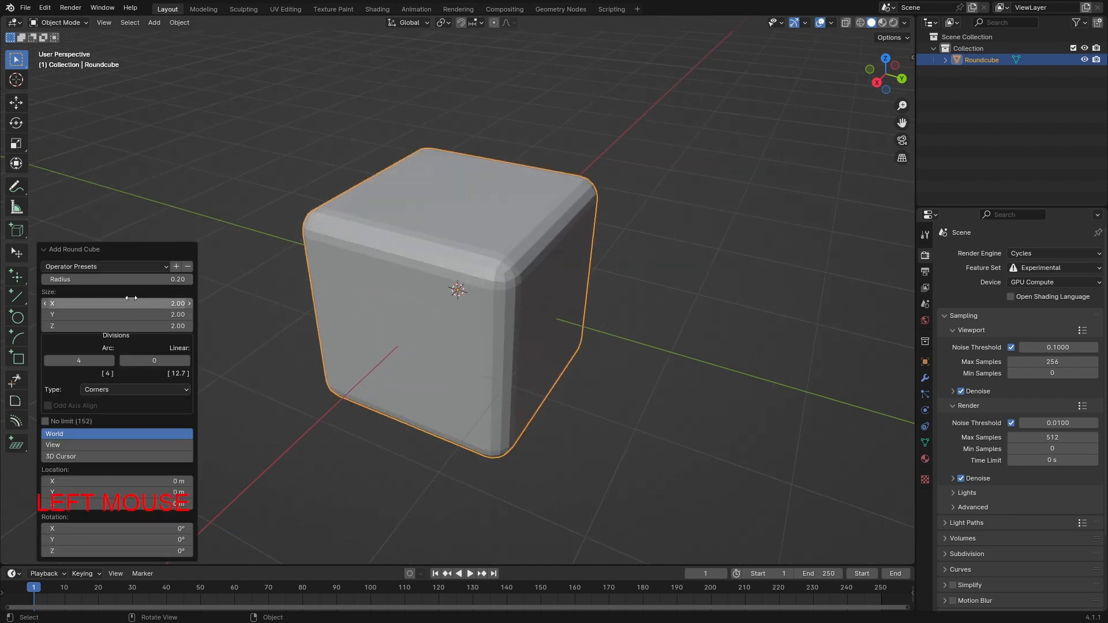
{"action": "mouse_move", "coordinate": [138, 279]}
{"action": "left_mouse_down"}
{"action": "mouse_move", "coordinate": [191, 280]}
{"action": "mouse_move", "coordinate": [132, 279]}
{"action": "left_mouse_up"}
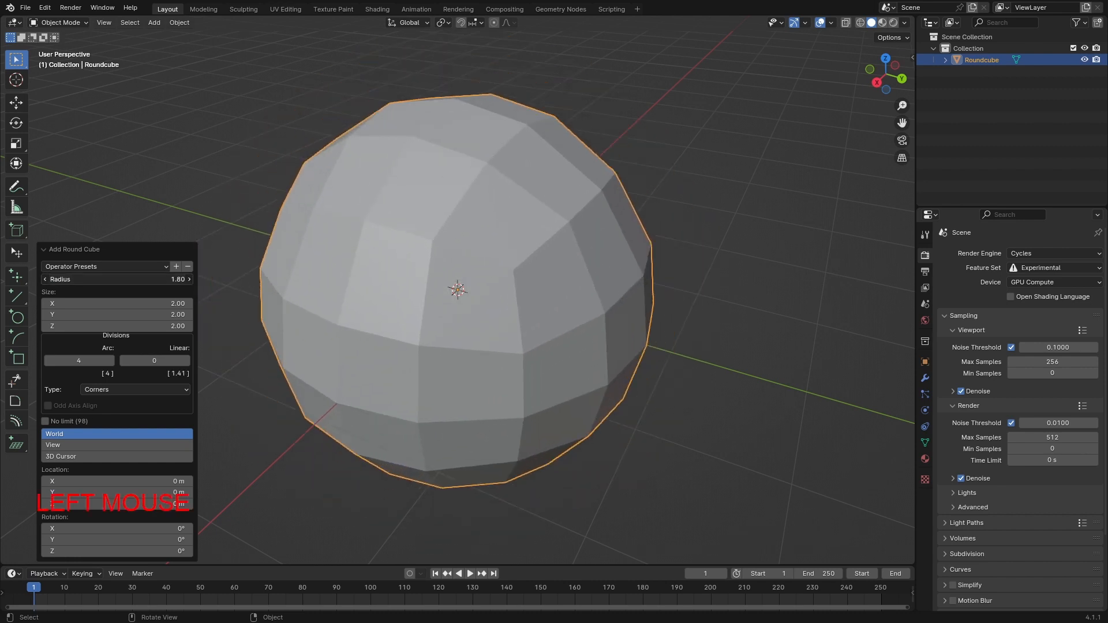
{"action": "left_click", "coordinate": [132, 279]}
{"action": "type", "text": "1"}
{"action": "key", "text": "Return"}
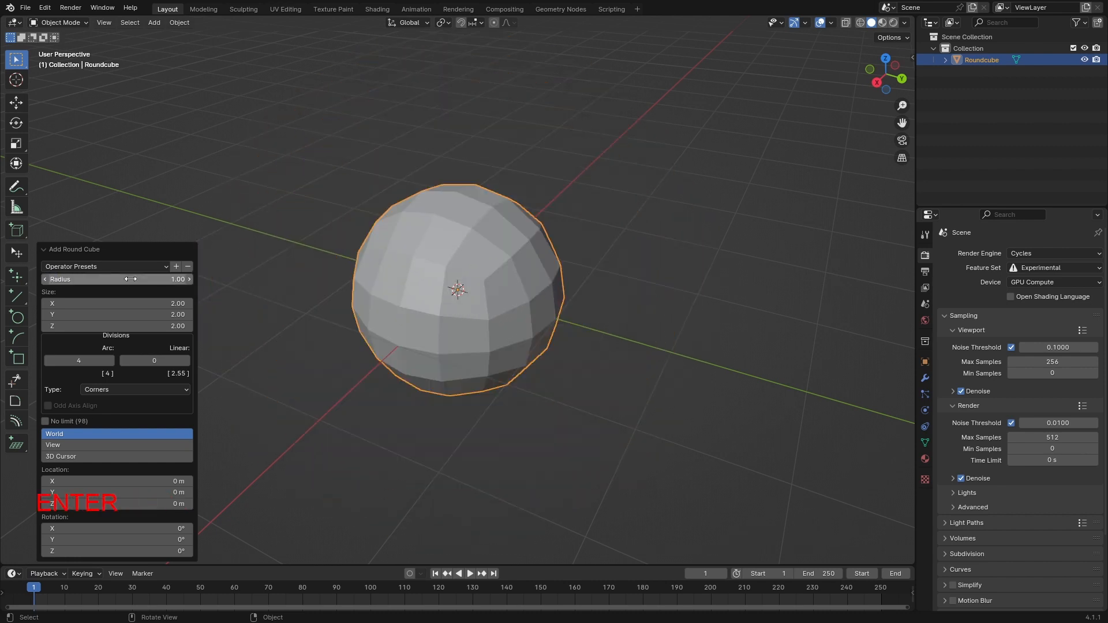
Inspect the round cube's origin in front orthographic view using the move and rotate gizmos
{"action": "left_click", "coordinate": [410, 397]}
{"action": "middle_click_drag", "start_coordinate": [410, 397], "coordinate": [451, 358]}
{"action": "left_click", "coordinate": [466, 339]}
{"action": "key", "text": "KP_1"}
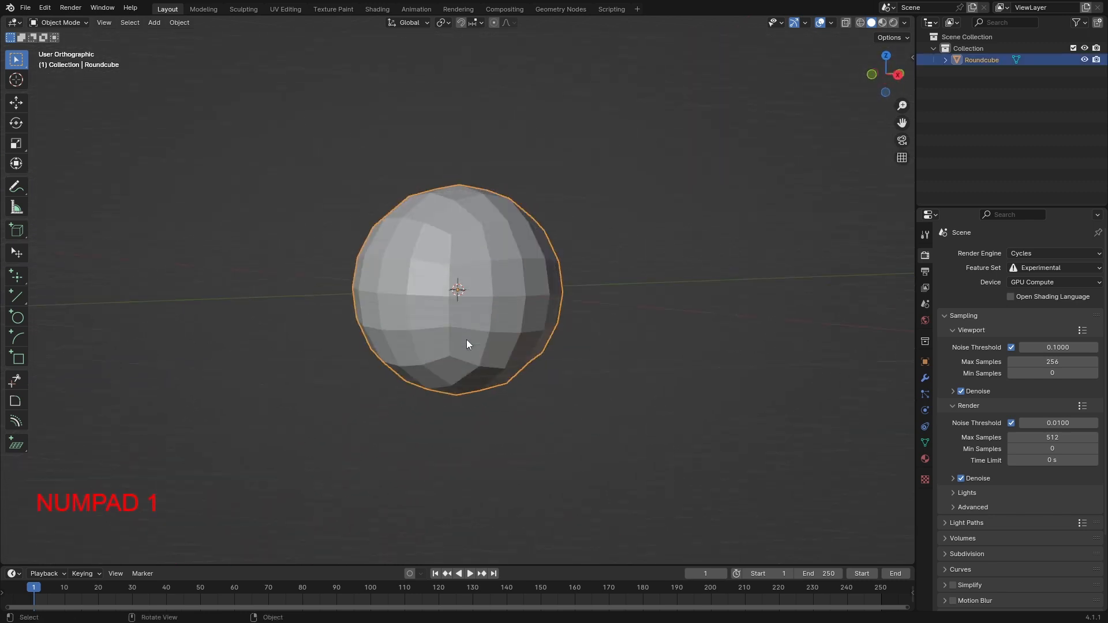
{"action": "scroll", "coordinate": [332, 396], "scroll_direction": "up", "scroll_amount": 3}
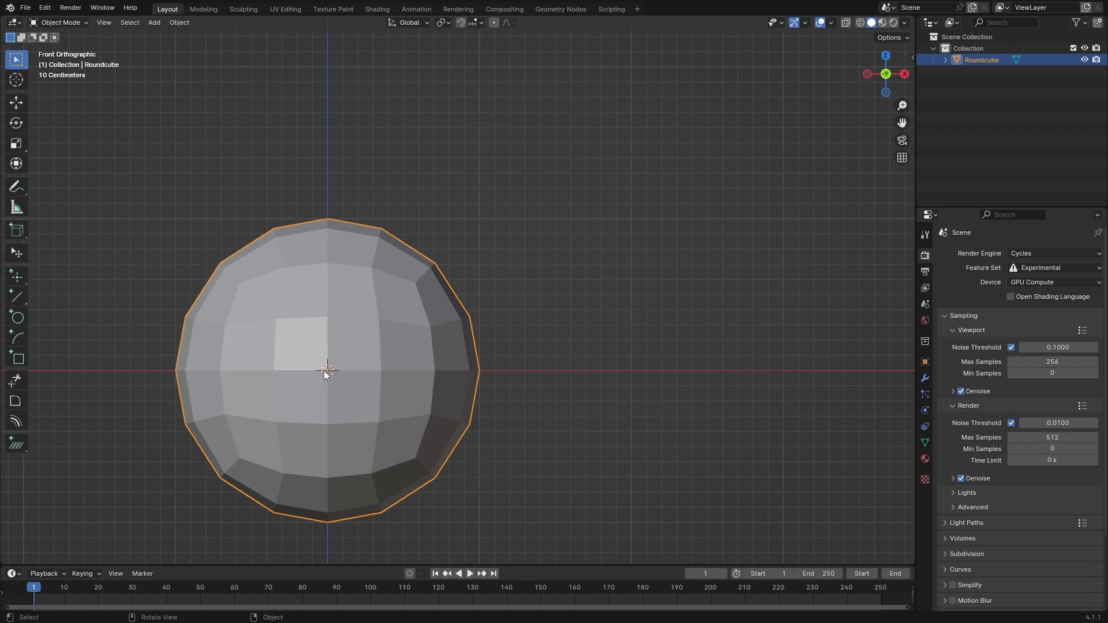
{"action": "scroll", "coordinate": [324, 370], "scroll_direction": "up", "scroll_amount": 3}
{"action": "middle_click_drag", "start_coordinate": [231, 441], "coordinate": [418, 365], "text": "shift"}
{"action": "scroll", "coordinate": [418, 362], "scroll_direction": "down", "scroll_amount": 4}
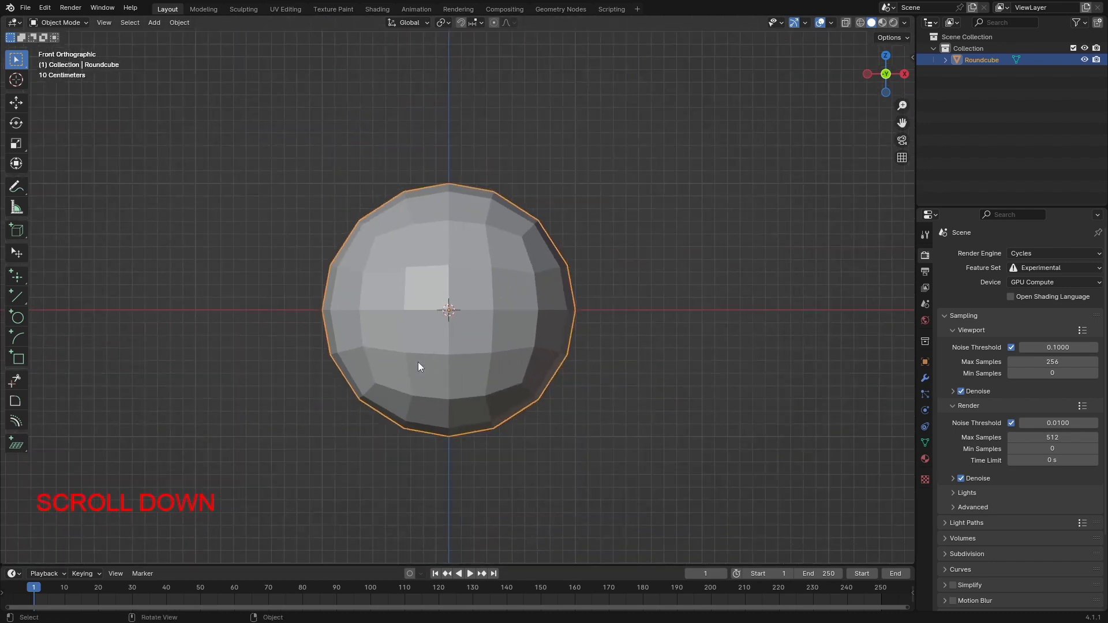
{"action": "left_click", "coordinate": [20, 105]}
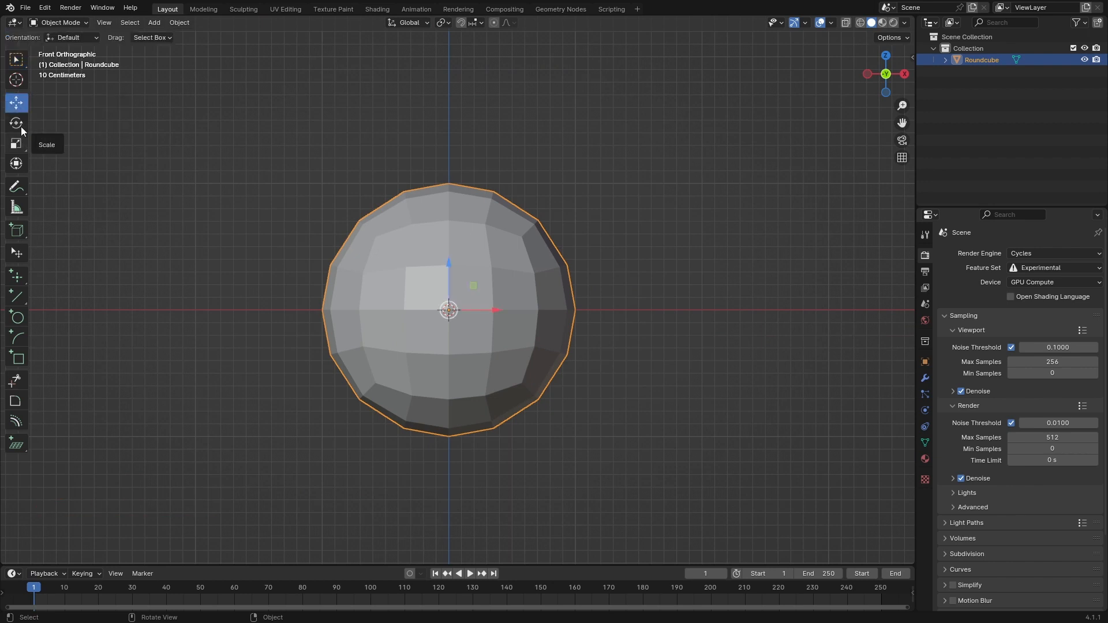
{"action": "left_click", "coordinate": [20, 132]}
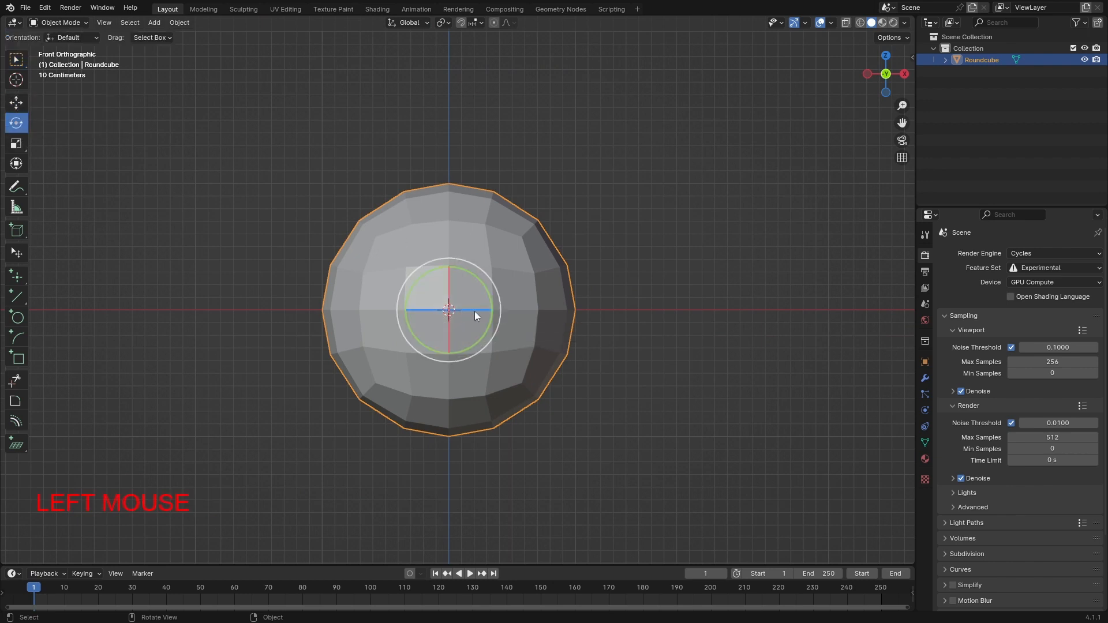
In Edit Mode, move the round cube's entire mesh up 1 m along Z, then return to Object Mode
{"action": "key", "text": "Tab"}
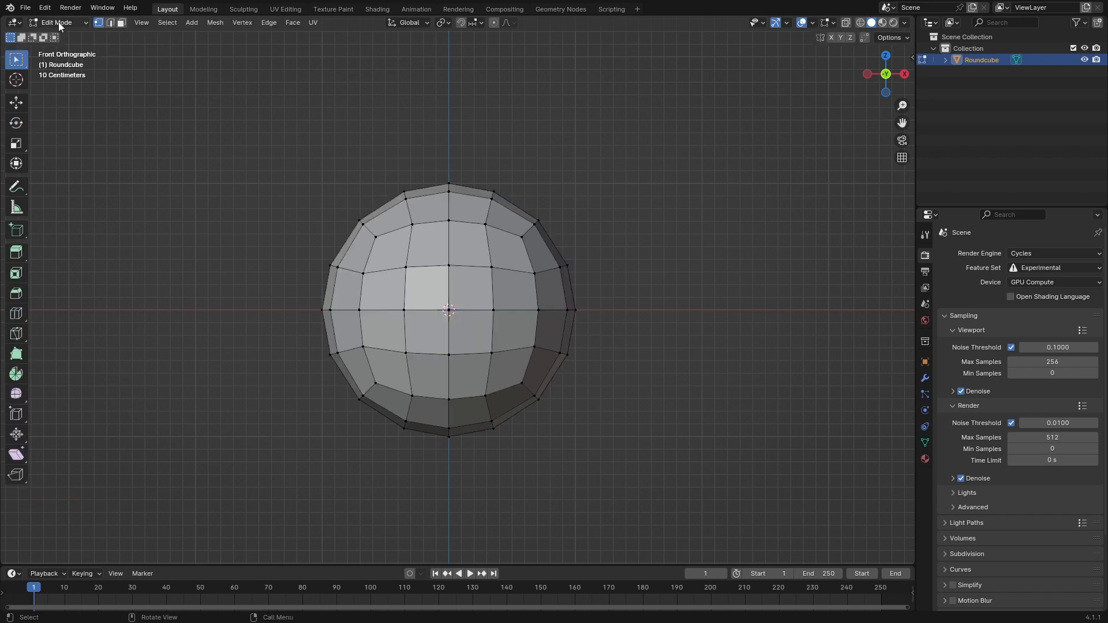
{"action": "key", "text": "a"}
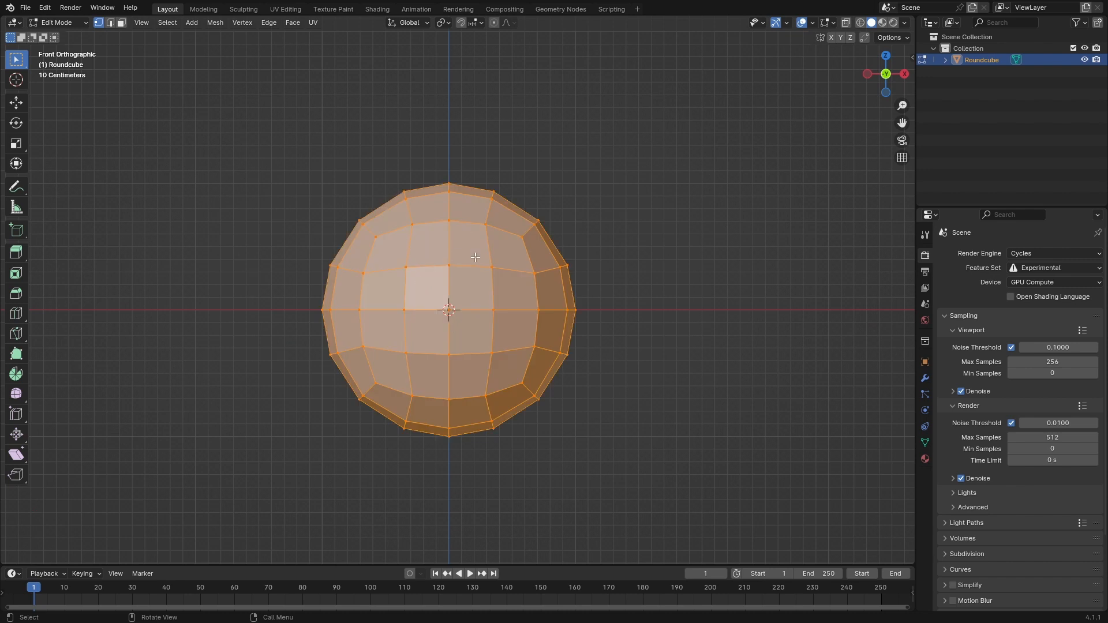
{"action": "key", "text": "g"}
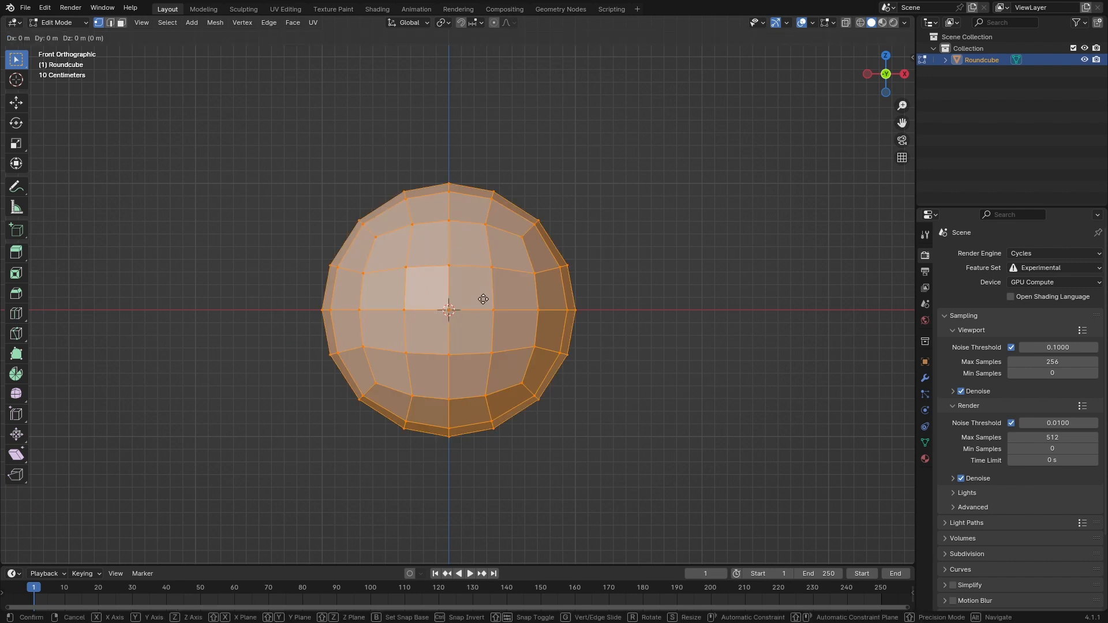
{"action": "key", "text": "z"}
{"action": "key", "text": "ctrl"}
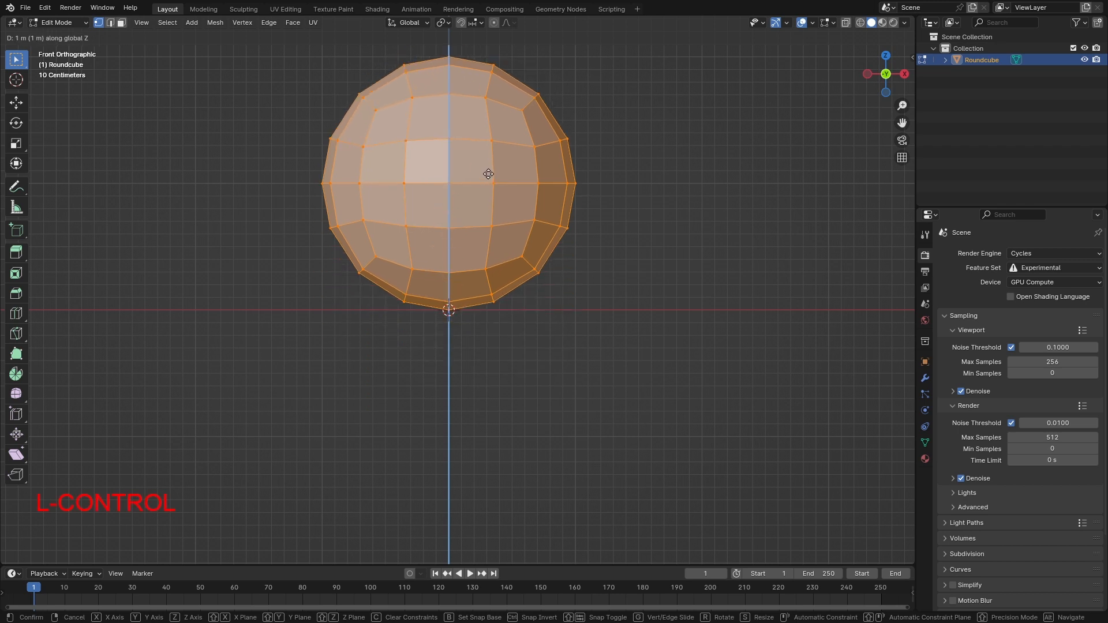
{"action": "left_click", "coordinate": [489, 173], "text": "ctrl"}
{"action": "key", "text": "Tab"}
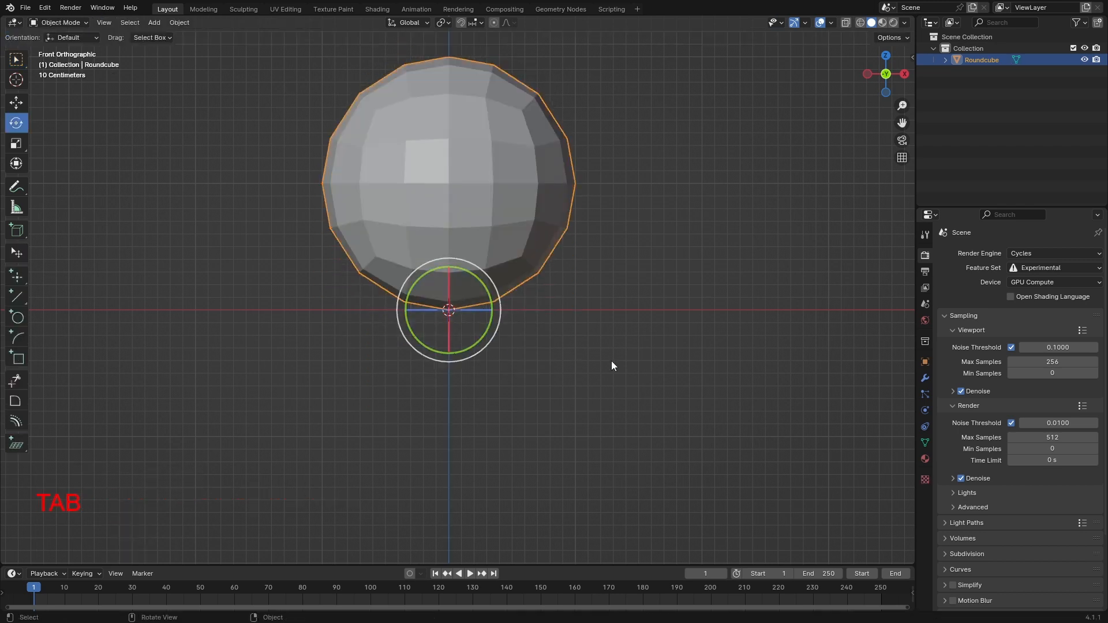
Deselect and reselect the round cube to check where its origin sits relative to the mesh
{"action": "left_click", "coordinate": [485, 322]}
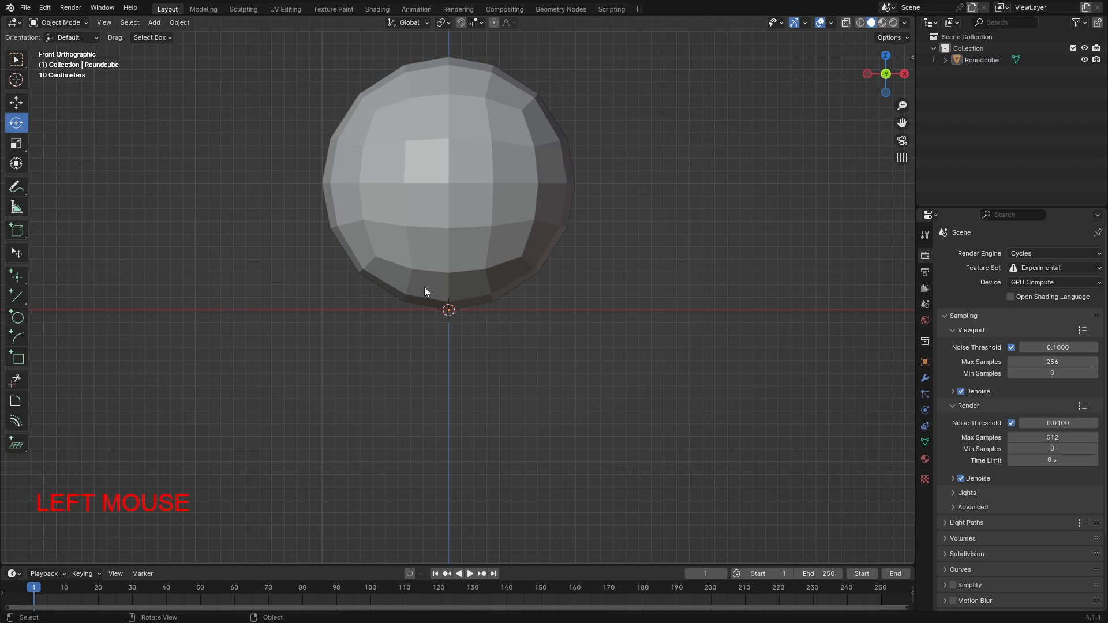
{"action": "left_click", "coordinate": [464, 194]}
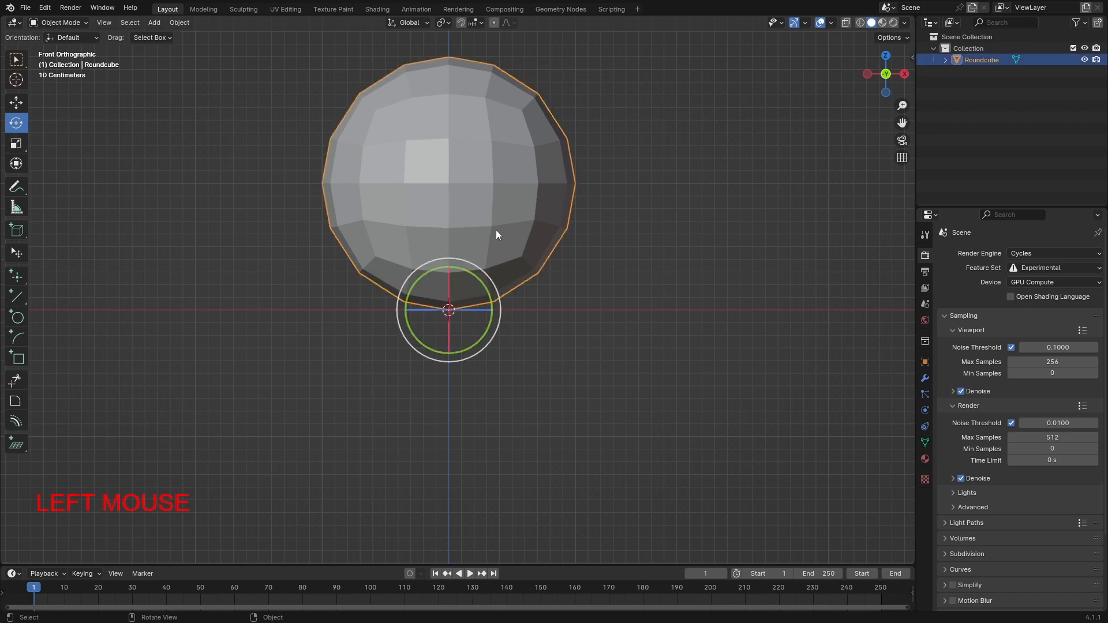
{"action": "middle_click_drag", "start_coordinate": [497, 230], "coordinate": [592, 237]}
{"action": "left_click", "coordinate": [966, 60]}
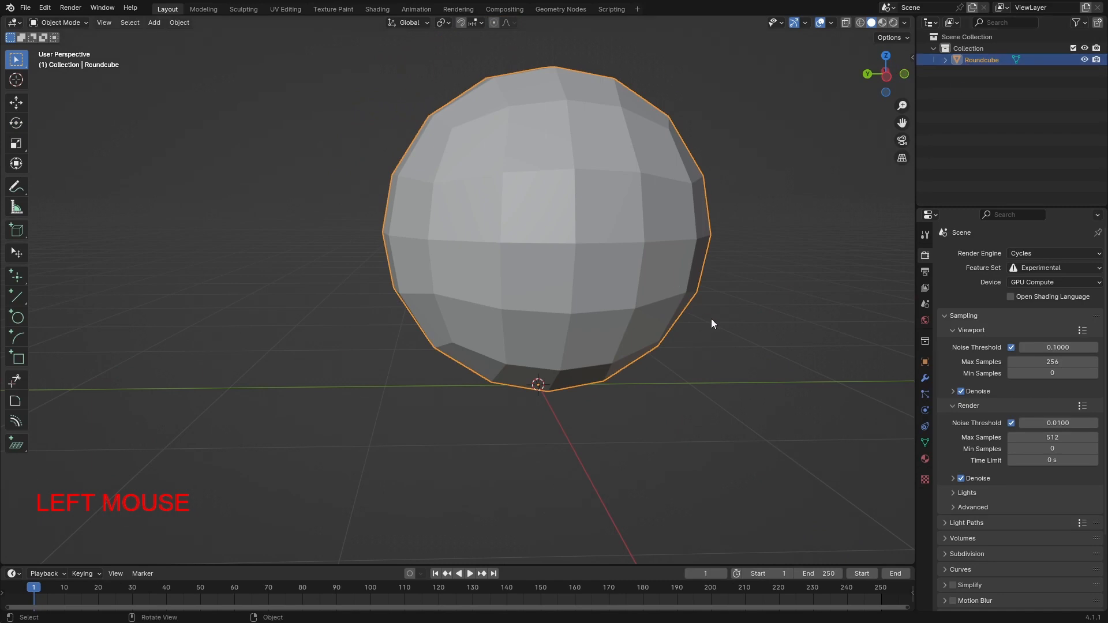
Rename the Roundcube object to "ball" and deselect it
{"action": "left_click", "coordinate": [711, 318]}
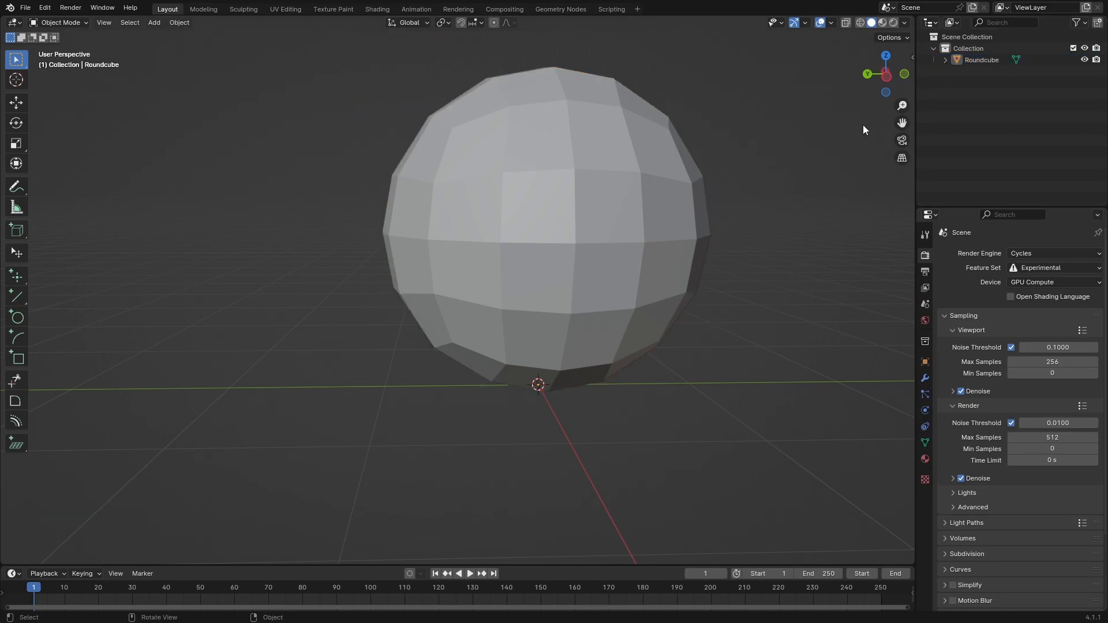
{"action": "left_click", "coordinate": [989, 57]}
{"action": "key", "text": "F2"}
{"action": "type", "text": "ba"}
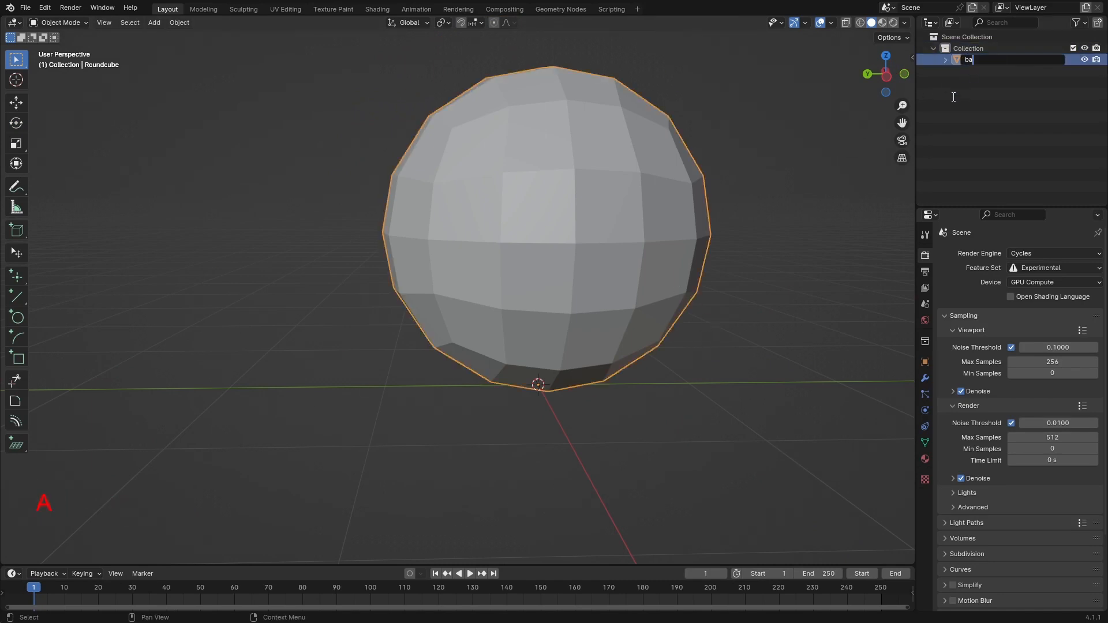
{"action": "type", "text": "ll"}
{"action": "key", "text": "Return"}
{"action": "left_click", "coordinate": [953, 96]}
Add an armature with a single bone at the world origin, inside the ball
{"action": "middle_click_drag", "start_coordinate": [519, 300], "coordinate": [371, 370]}
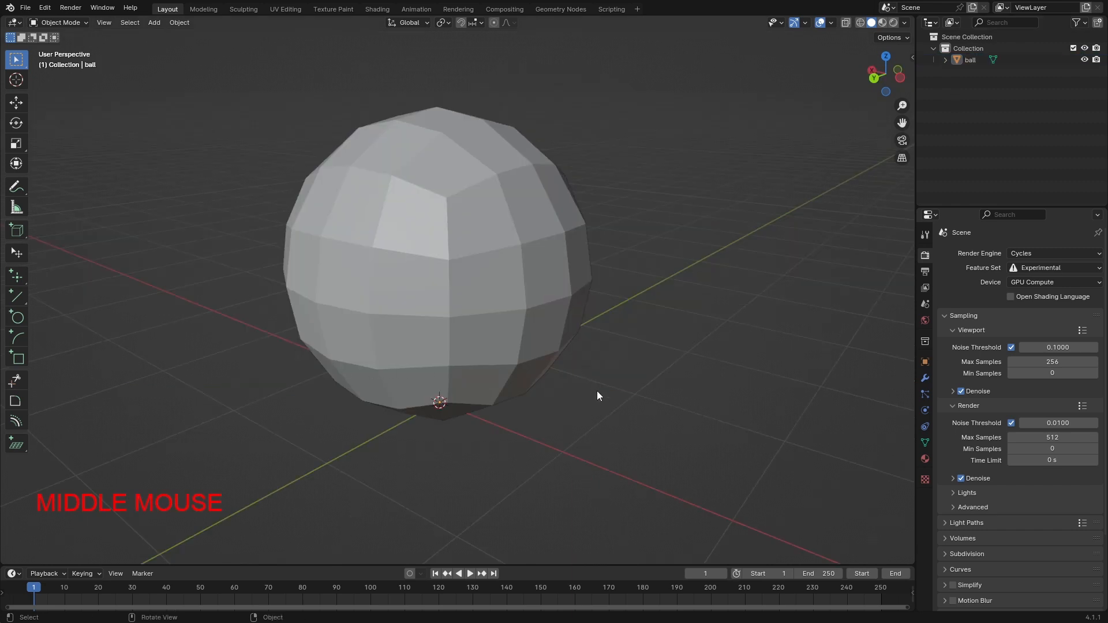
{"action": "key", "text": "shift+a"}
{"action": "mouse_move", "coordinate": [590, 365]}
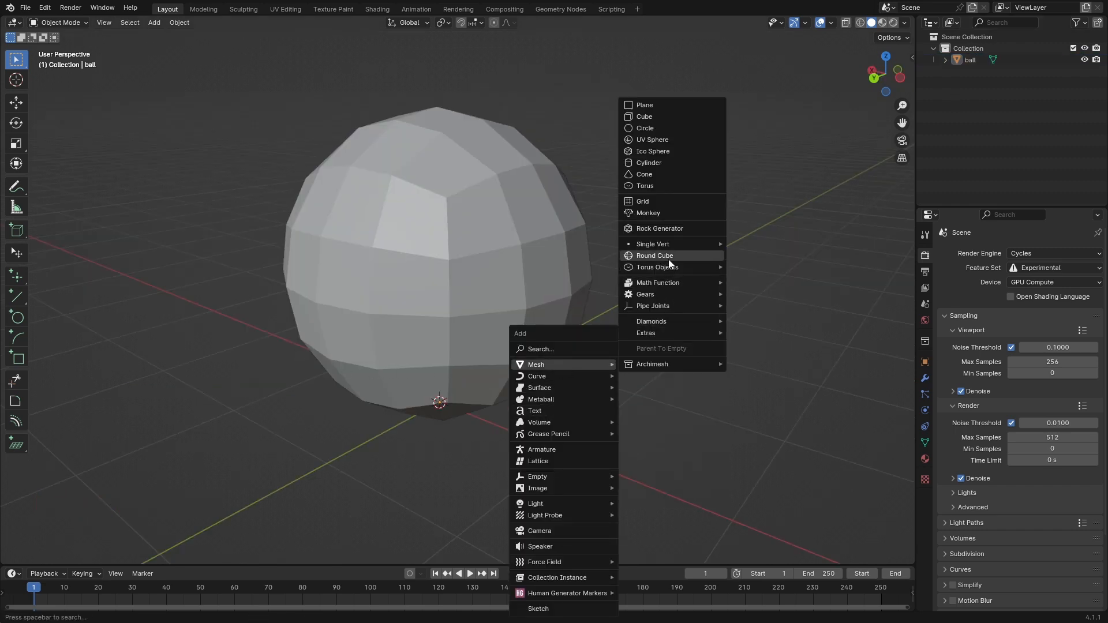
{"action": "left_click", "coordinate": [544, 454]}
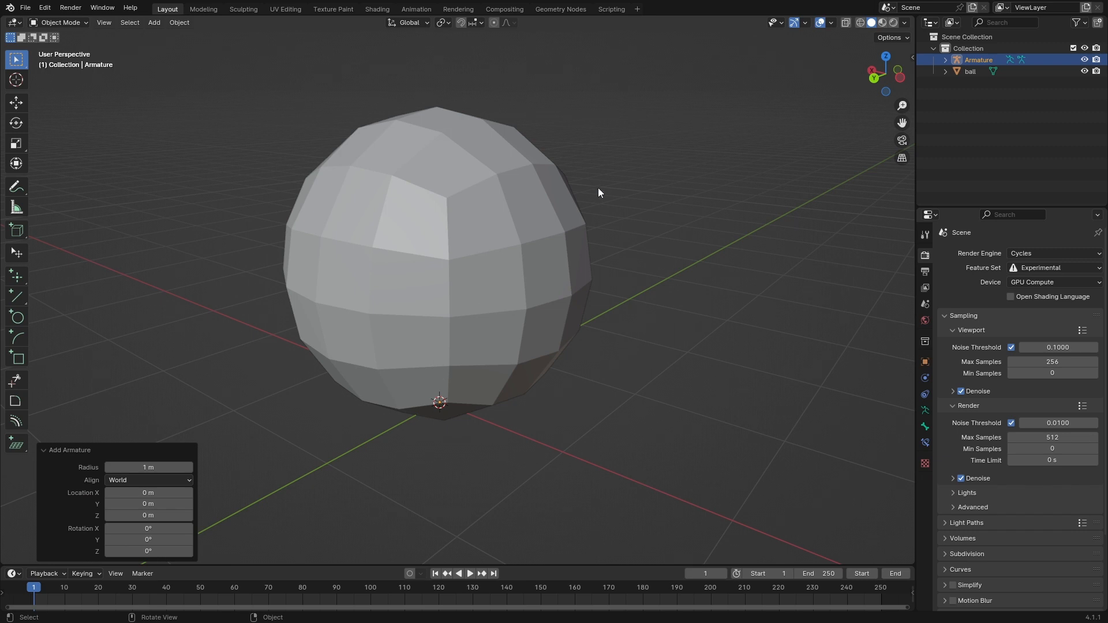
{"action": "middle_click_drag", "start_coordinate": [382, 403], "coordinate": [458, 430]}
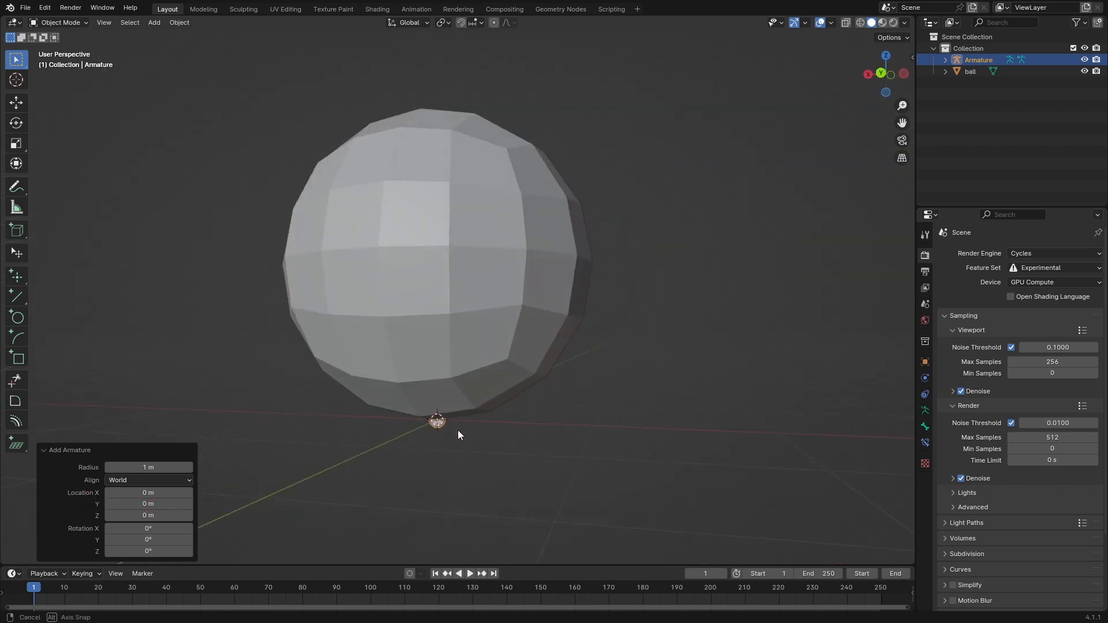
Temporarily hide the ball to view the bone inside it, then unhide and deselect the ball
{"action": "left_click", "coordinate": [458, 328]}
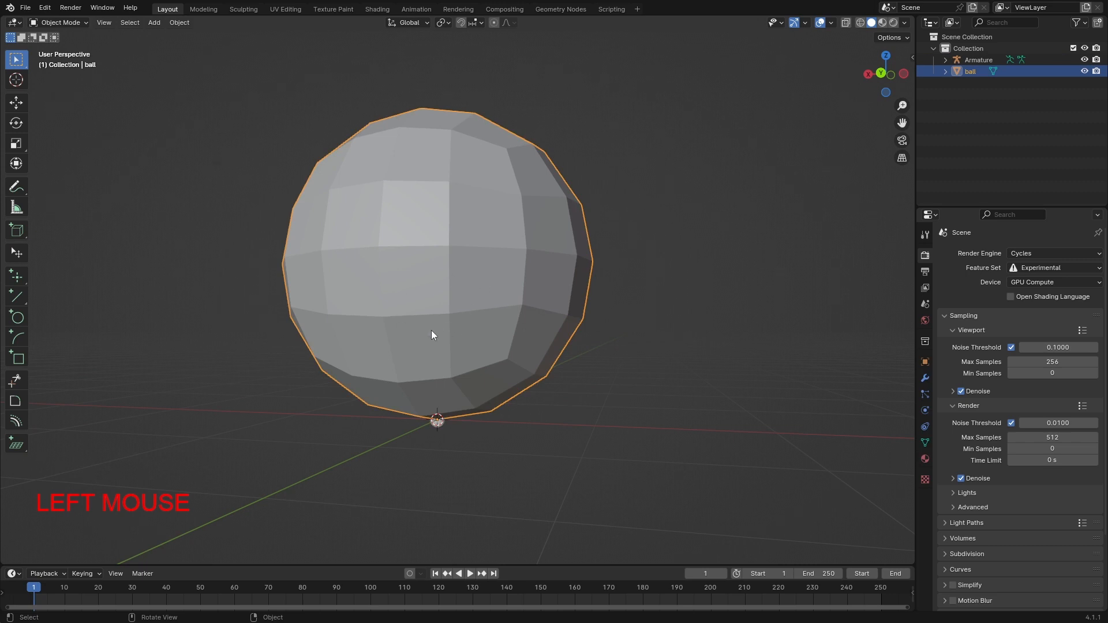
{"action": "key", "text": "h"}
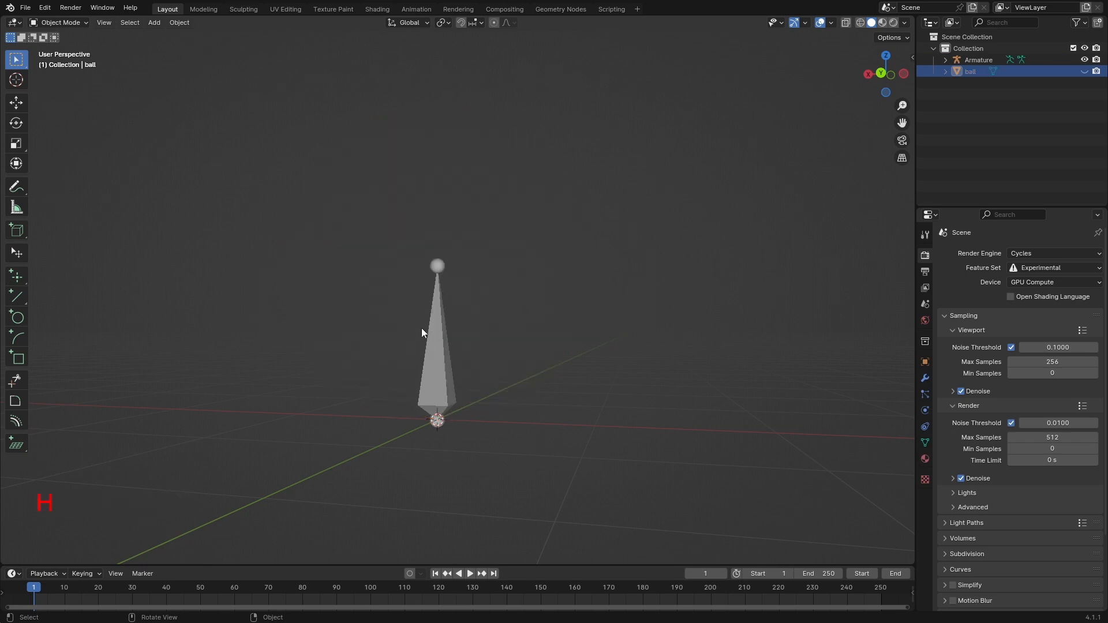
{"action": "key", "text": "alt+h"}
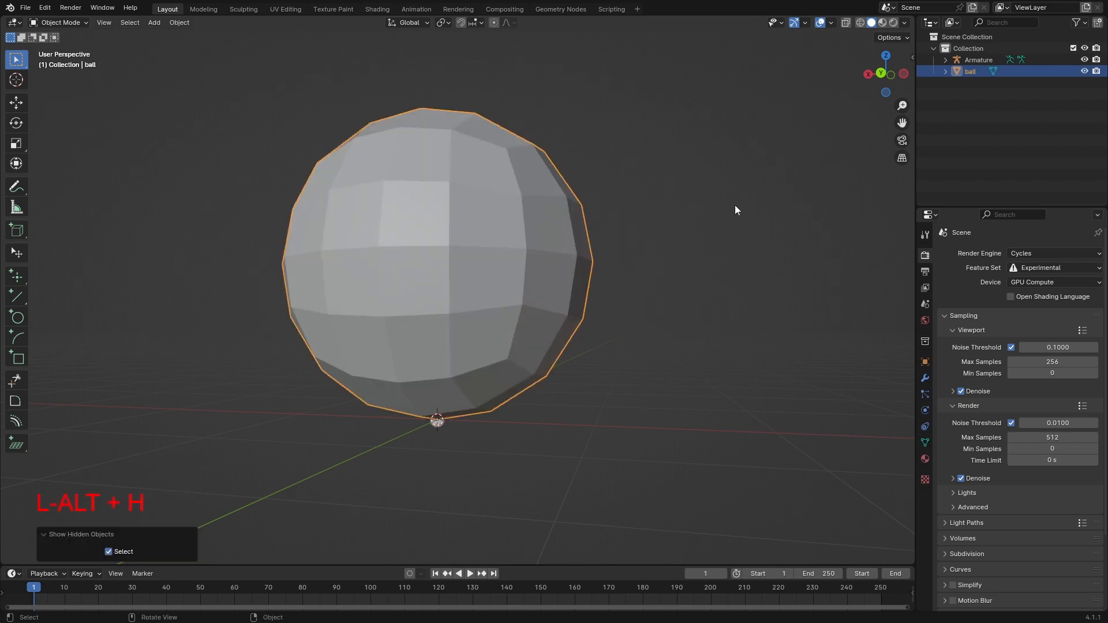
{"action": "left_click", "coordinate": [436, 439]}
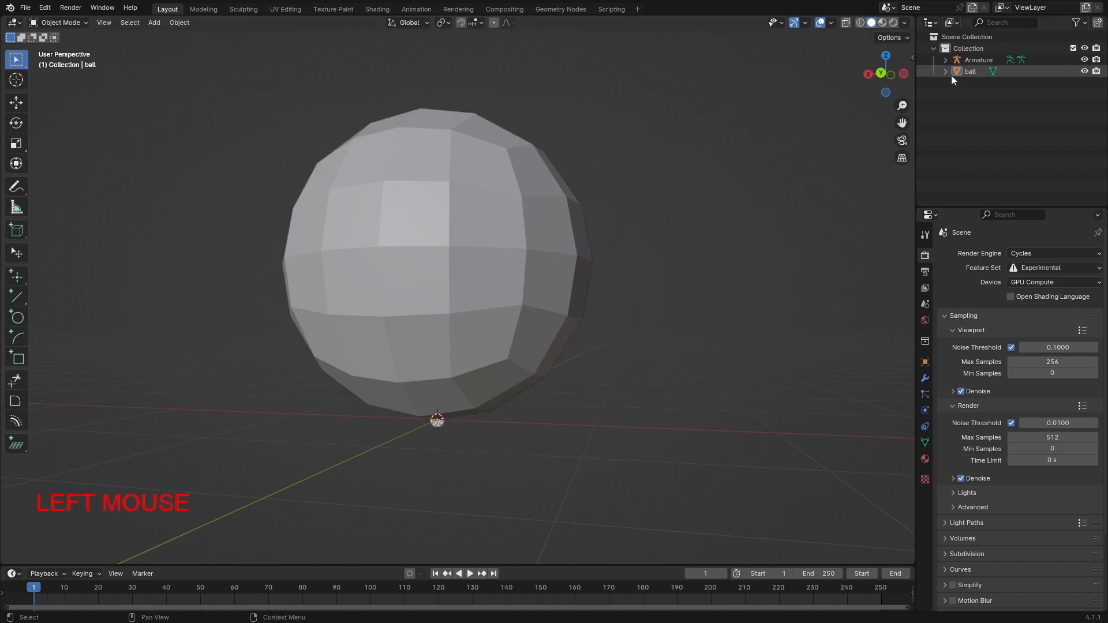
Set the armature's viewport display to draw In Front of the mesh and show bone Names
{"action": "left_click", "coordinate": [975, 60]}
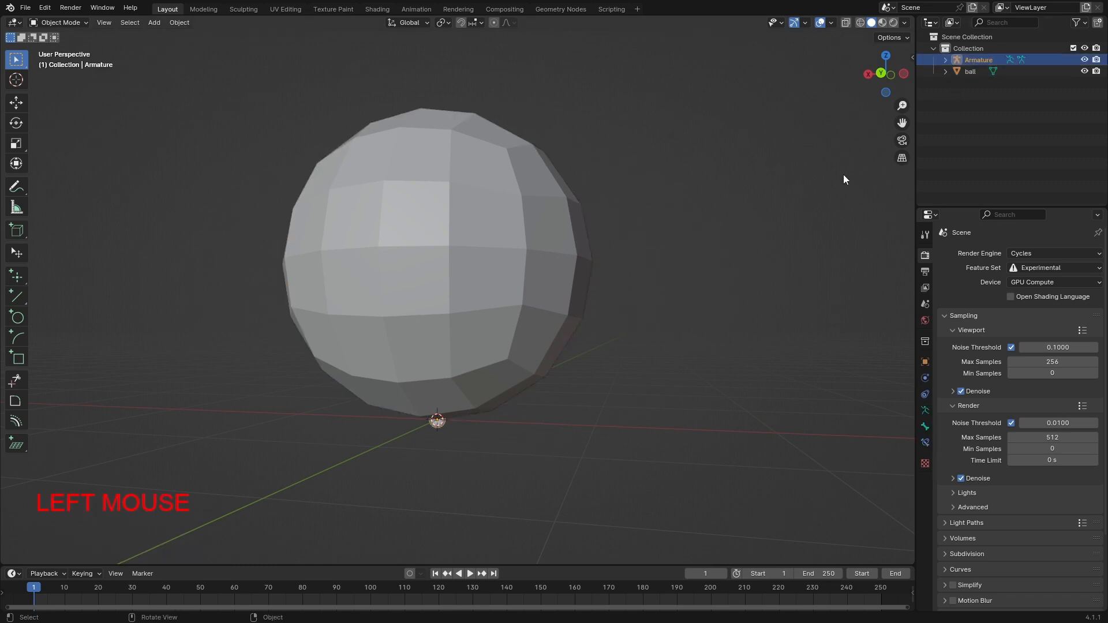
{"action": "left_click", "coordinate": [926, 410]}
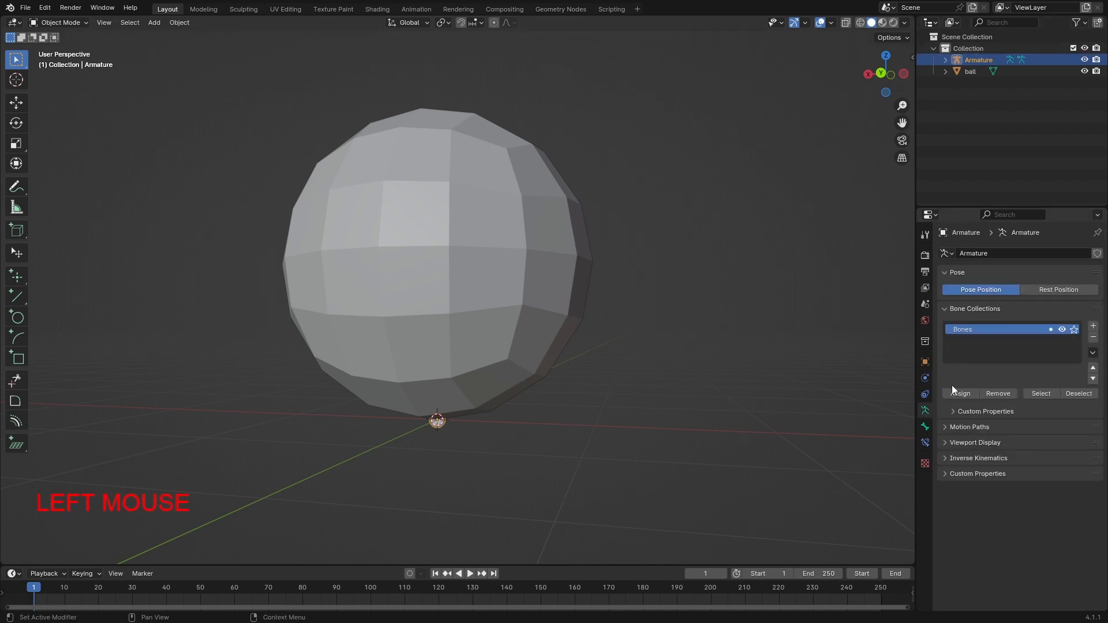
{"action": "left_click", "coordinate": [982, 443]}
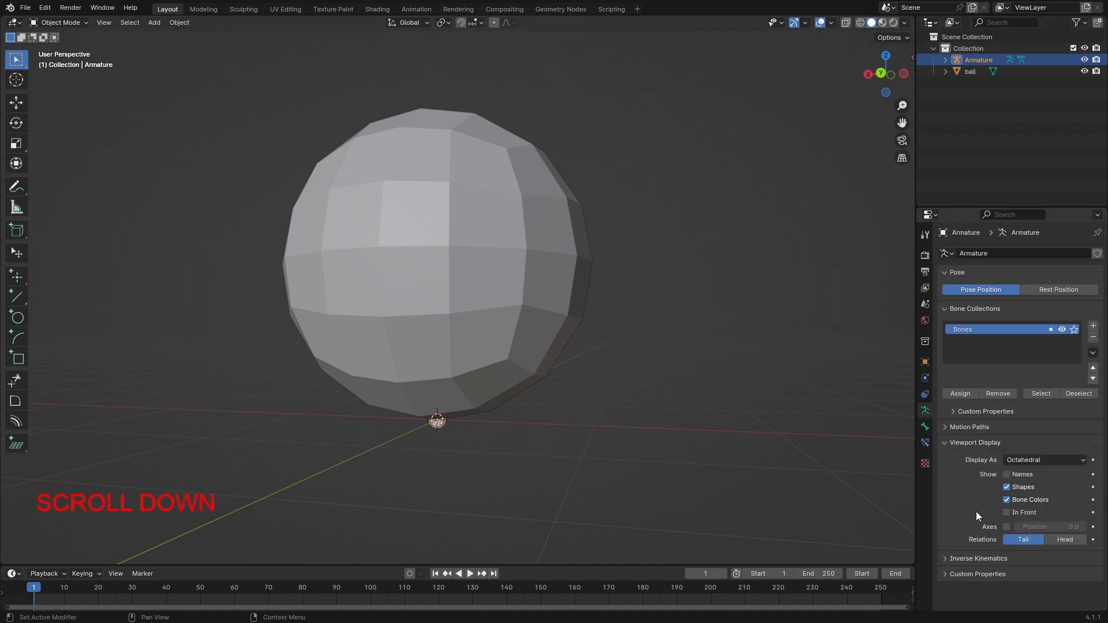
{"action": "left_click", "coordinate": [1025, 513]}
{"action": "middle_click_drag", "start_coordinate": [360, 367], "coordinate": [396, 356]}
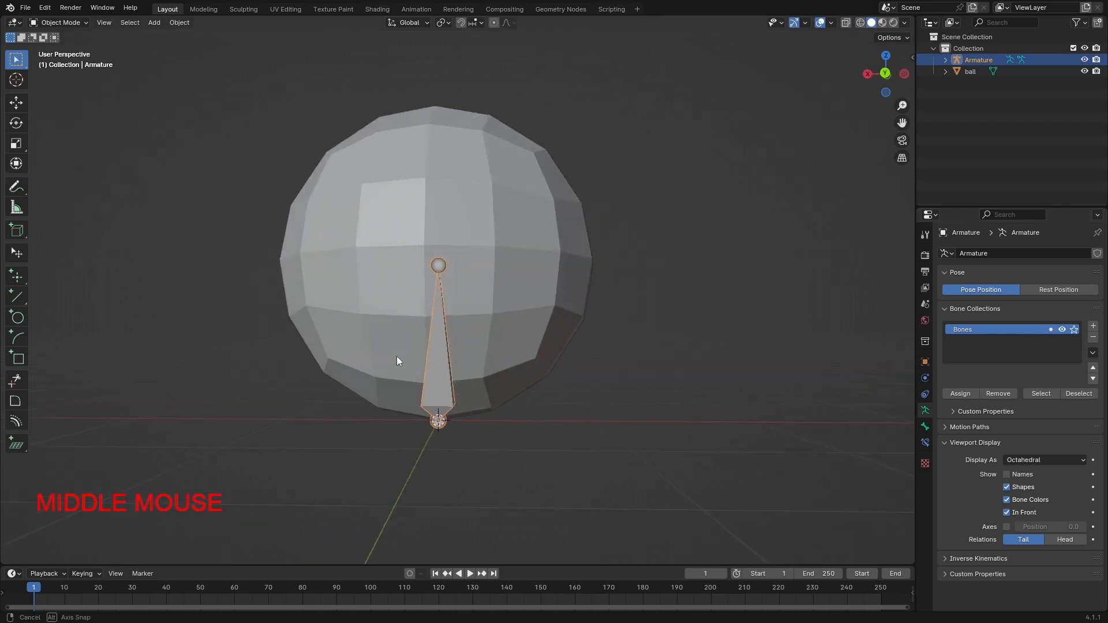
{"action": "left_click", "coordinate": [1024, 475]}
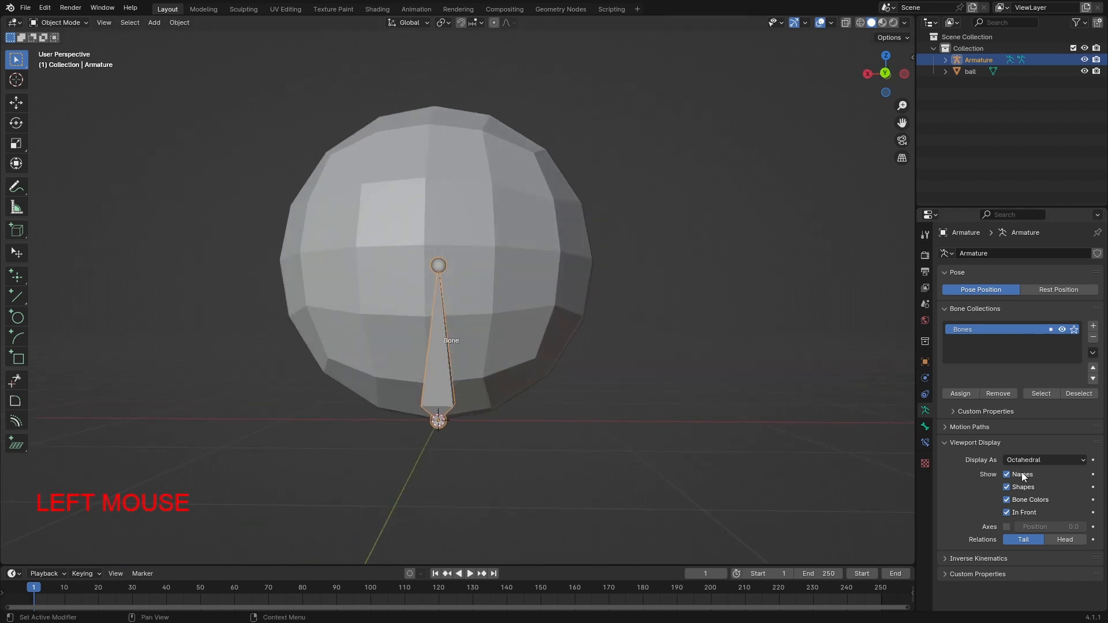
In the armature's Edit Mode, move the bone's tip up 1 m along Z to the top of the ball in front view
{"action": "key", "text": "KP_1"}
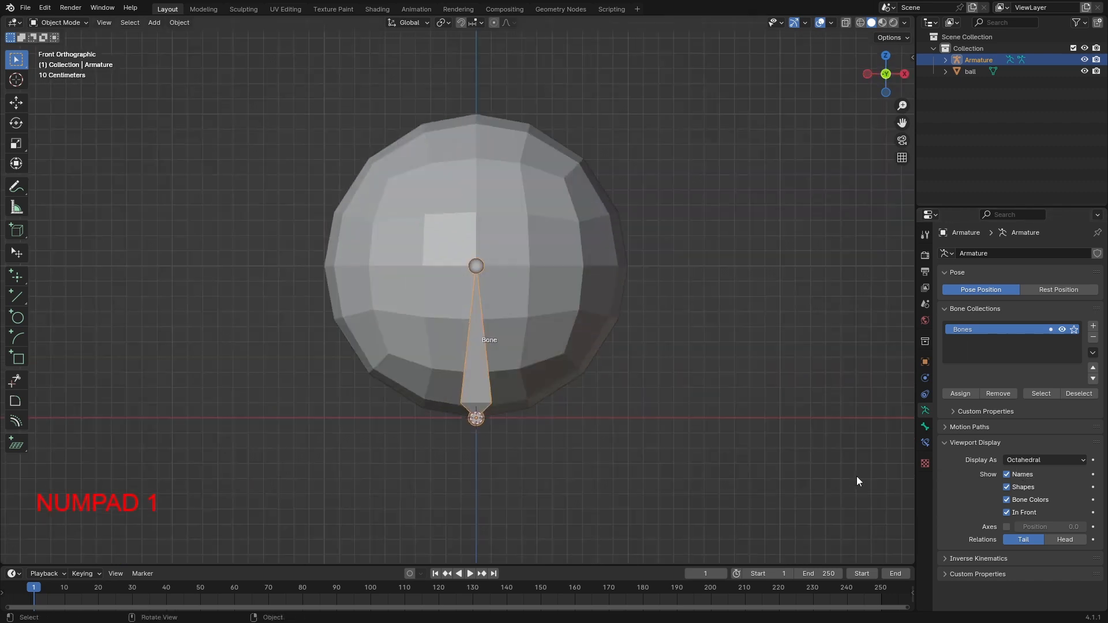
{"action": "middle_click_drag", "start_coordinate": [774, 400], "coordinate": [755, 426], "text": "shift"}
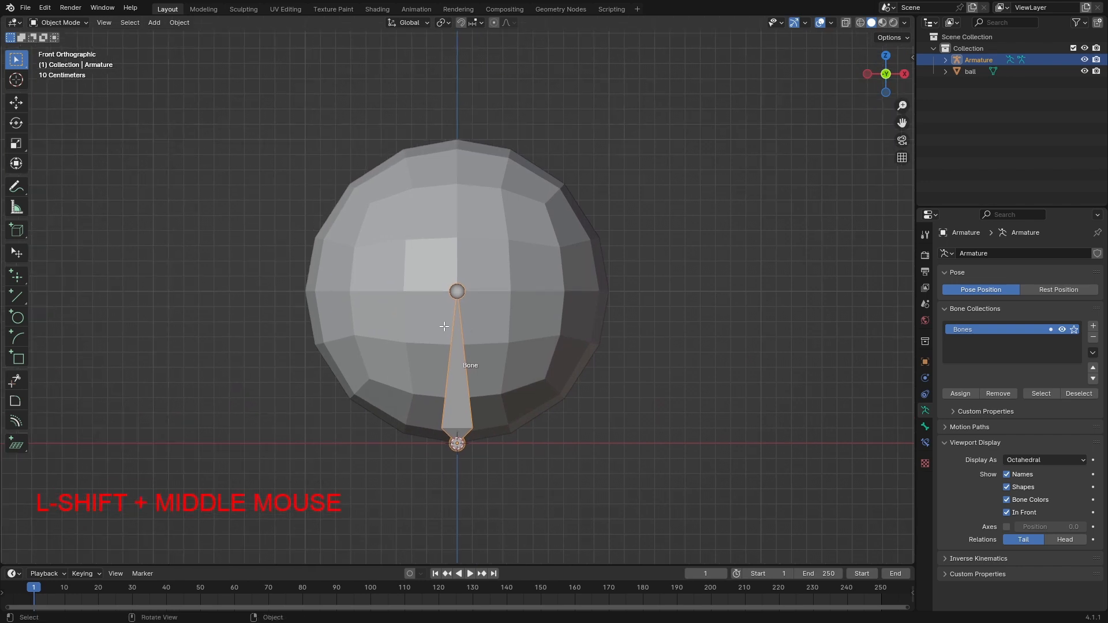
{"action": "key", "text": "Tab"}
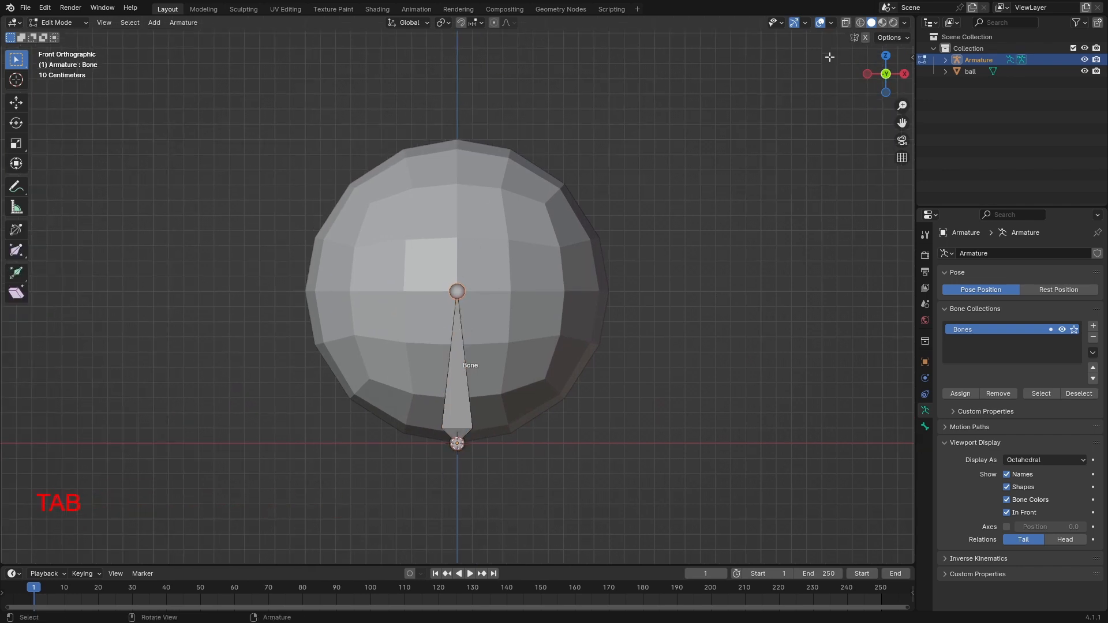
{"action": "left_click", "coordinate": [455, 293]}
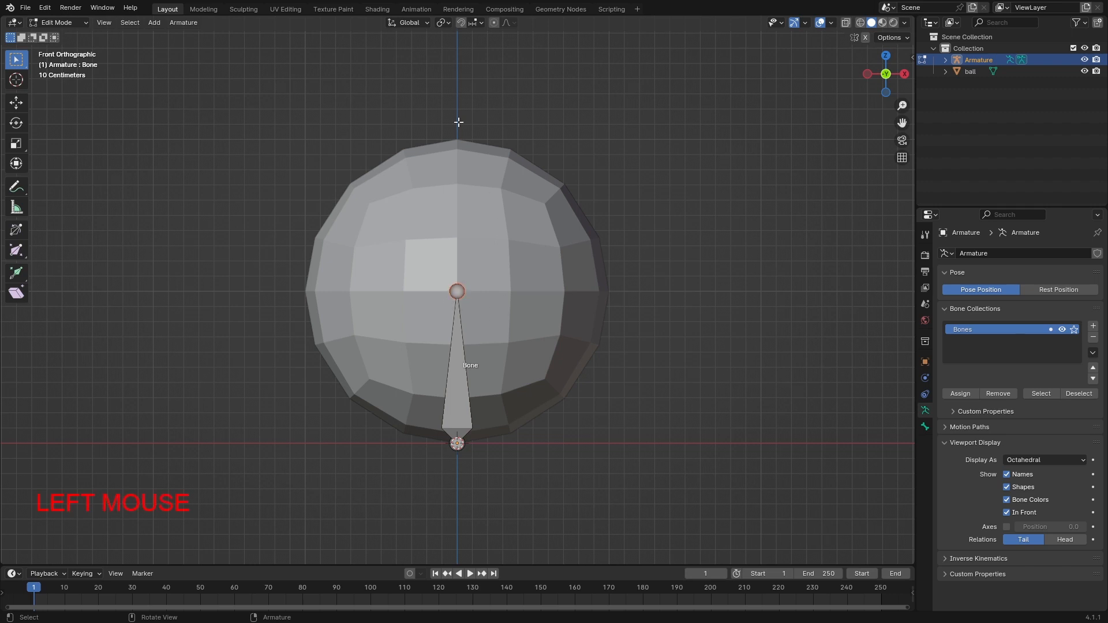
{"action": "key", "text": "g"}
{"action": "key", "text": "z"}
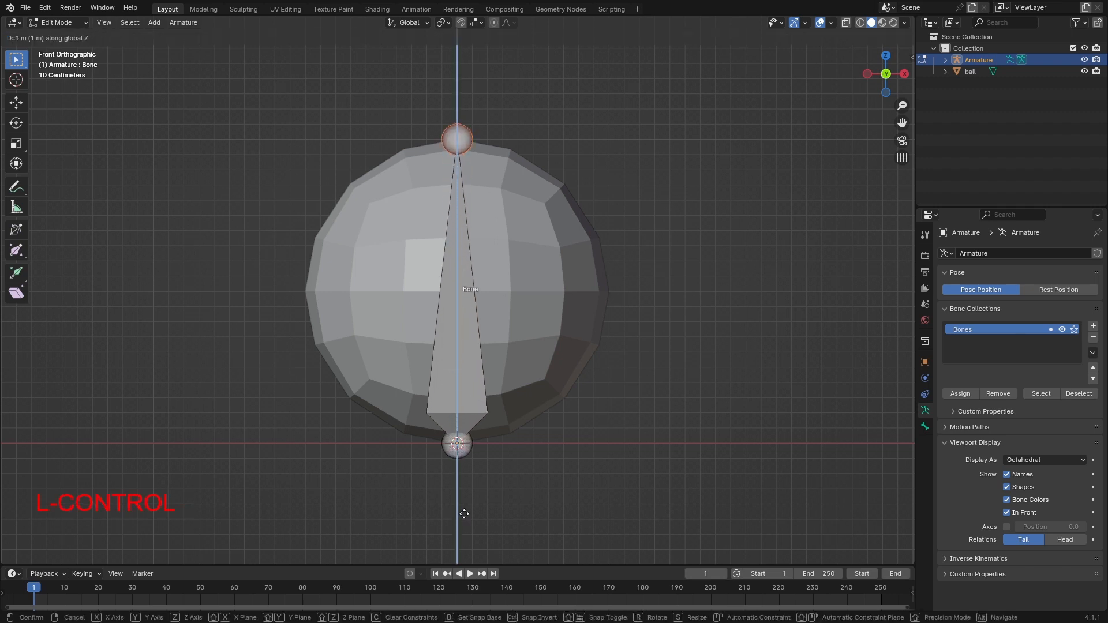
{"action": "left_click", "coordinate": [464, 514], "text": "ctrl"}
{"action": "left_click", "coordinate": [668, 549]}
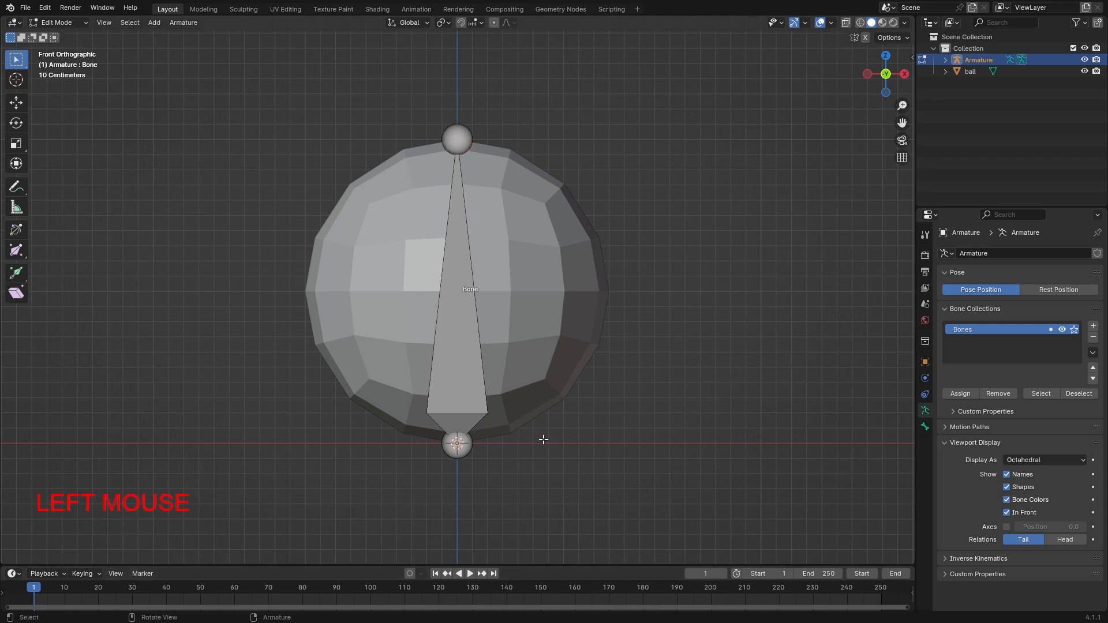
Rename the bone to "root"
{"action": "left_click", "coordinate": [462, 381]}
{"action": "key", "text": "F2"}
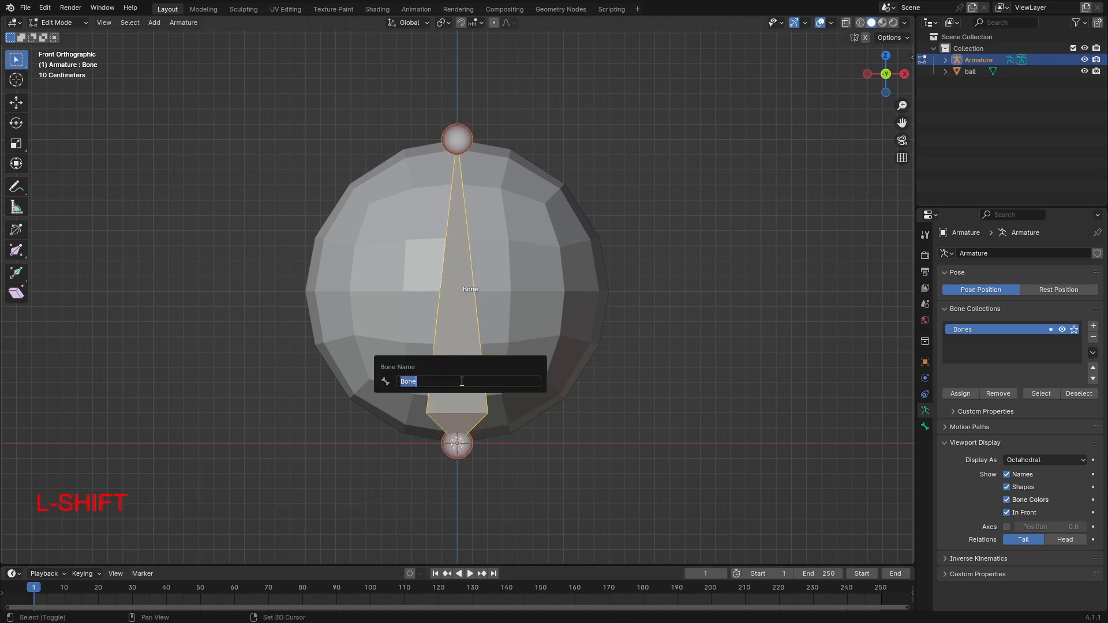
{"action": "type", "text": "Roo"}
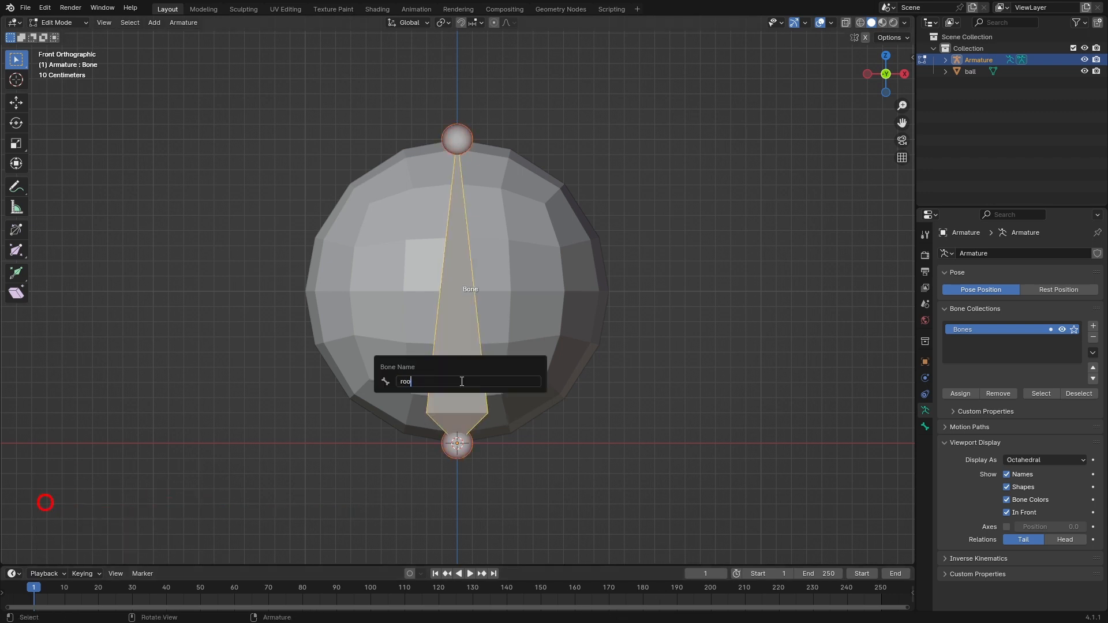
{"action": "type", "text": "t"}
{"action": "key", "text": "Return"}
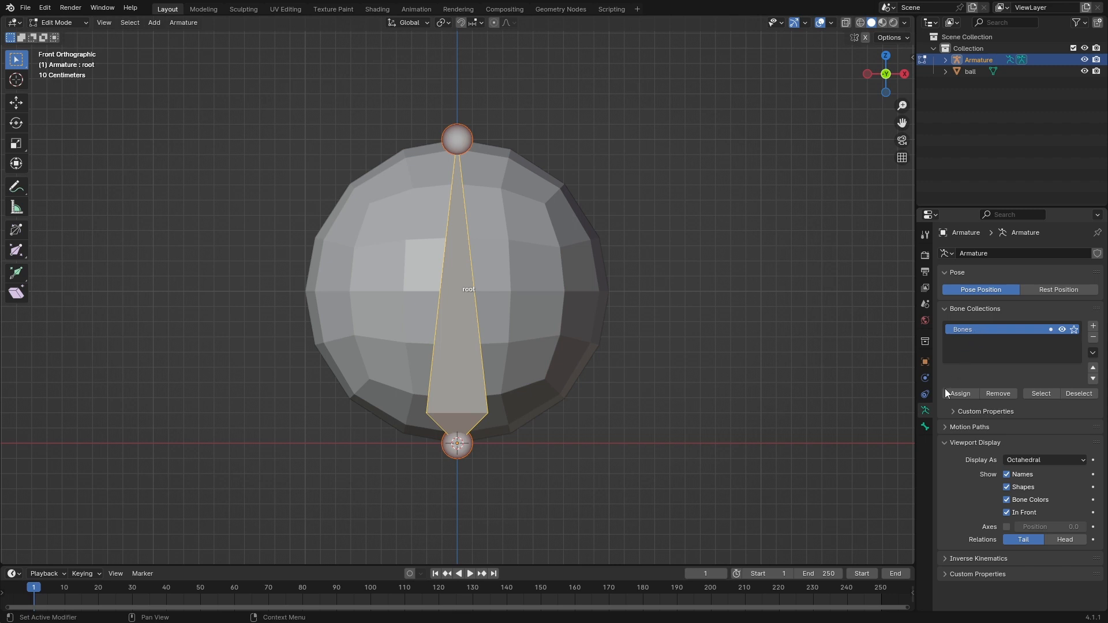
Briefly display the bone's axes to check its orientation, turn them off again, and return to Object Mode
{"action": "left_click", "coordinate": [1006, 527]}
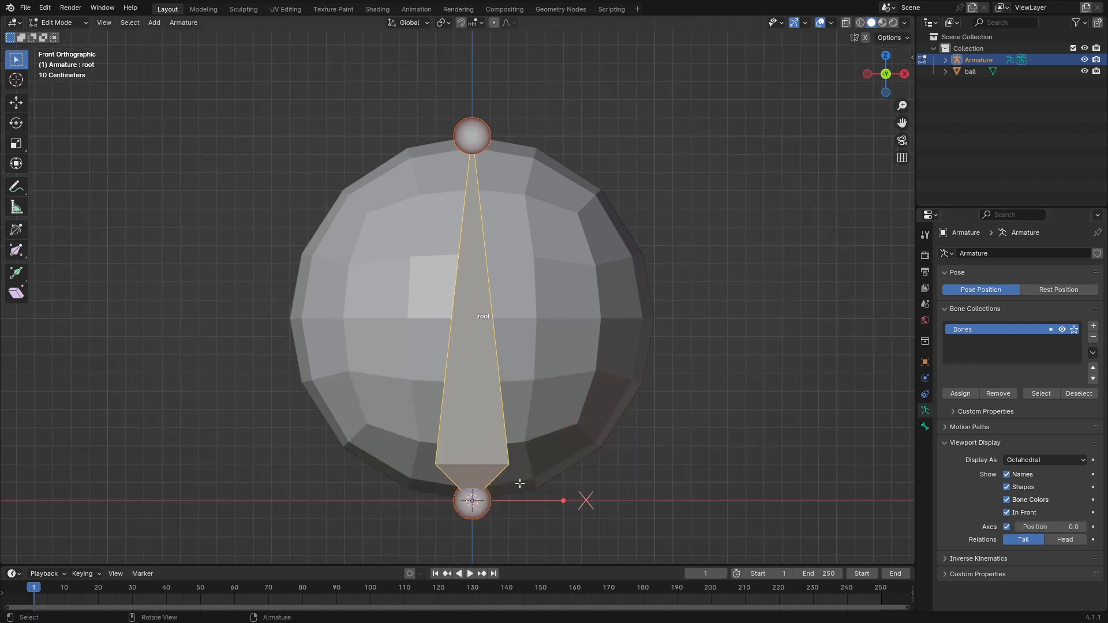
{"action": "left_click", "coordinate": [1007, 528]}
{"action": "left_click", "coordinate": [759, 483]}
{"action": "key", "text": "Tab"}
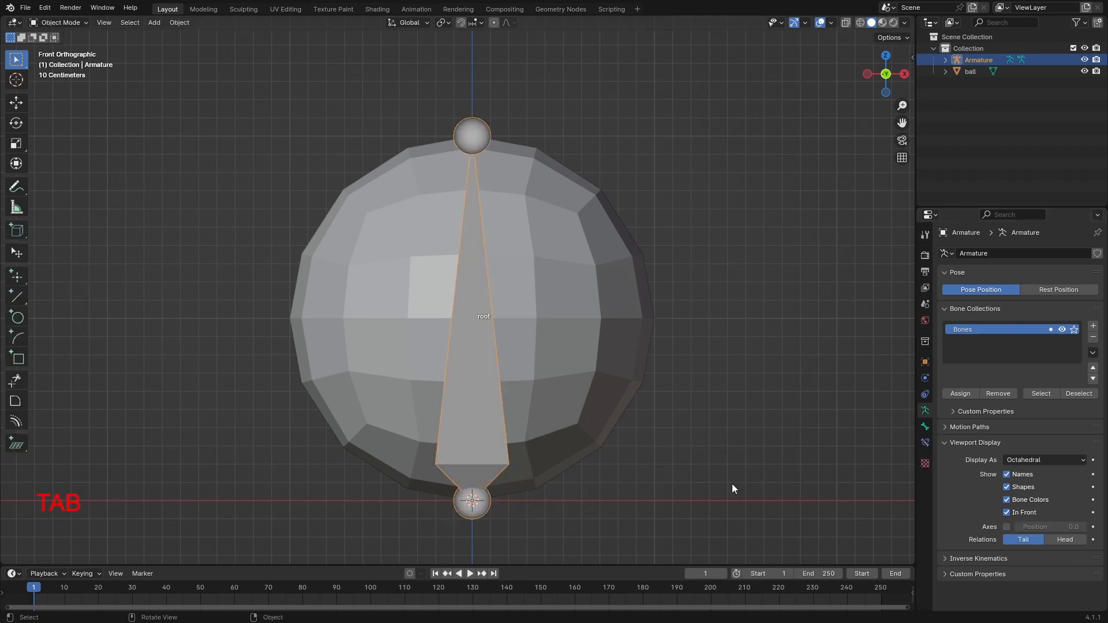
With the armature selected, toggle the Bones collection's visibility off and back on to check what it controls
{"action": "left_click", "coordinate": [604, 373]}
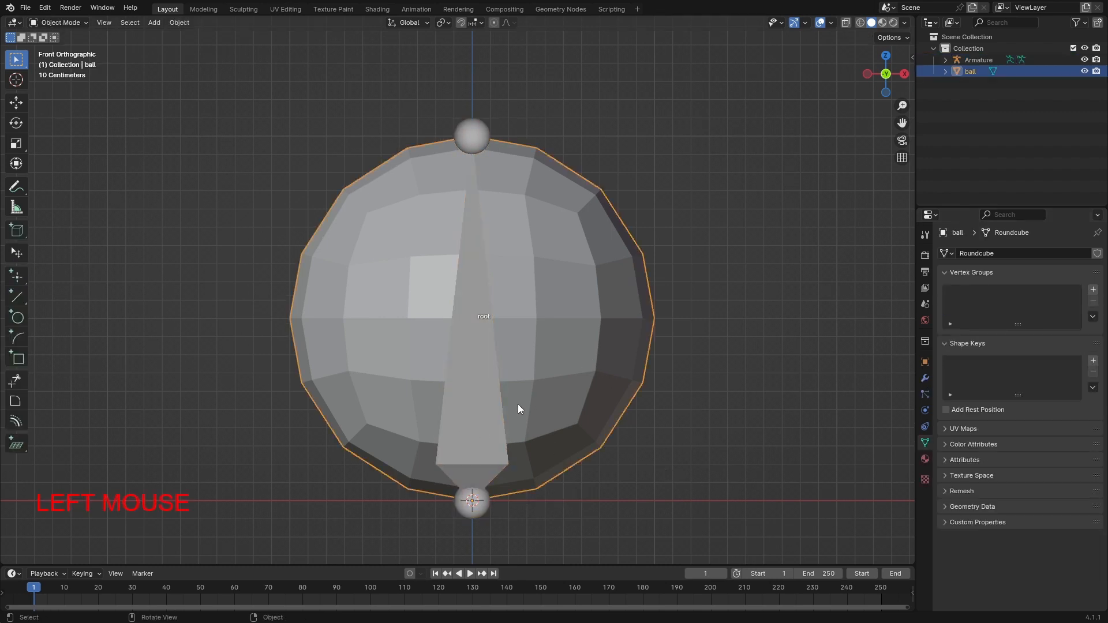
{"action": "left_click", "coordinate": [482, 414]}
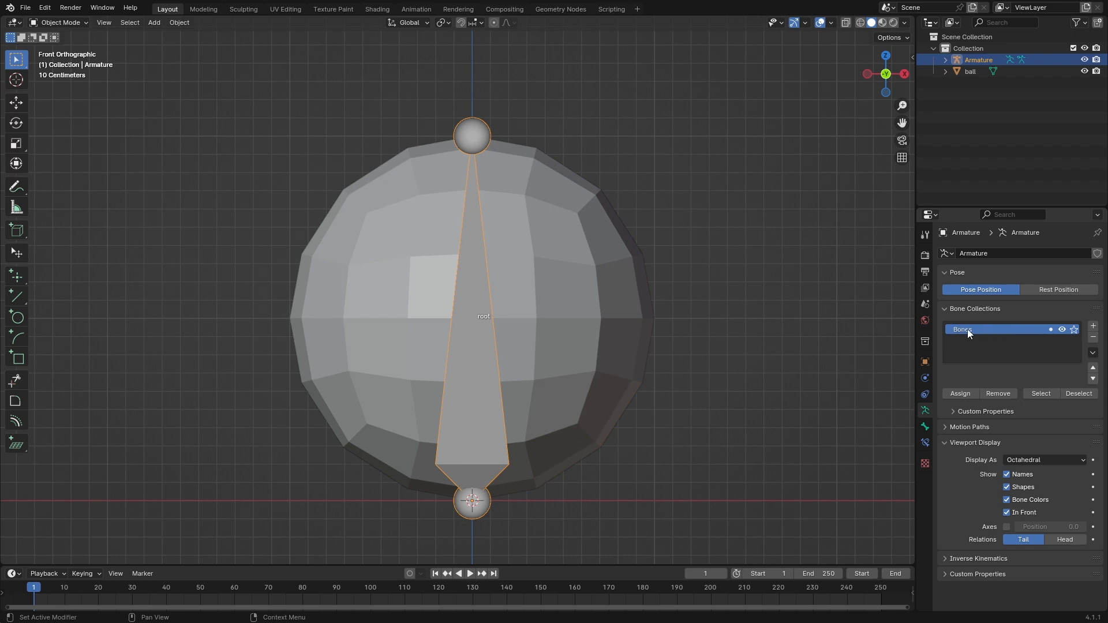
{"action": "left_click", "coordinate": [1062, 330]}
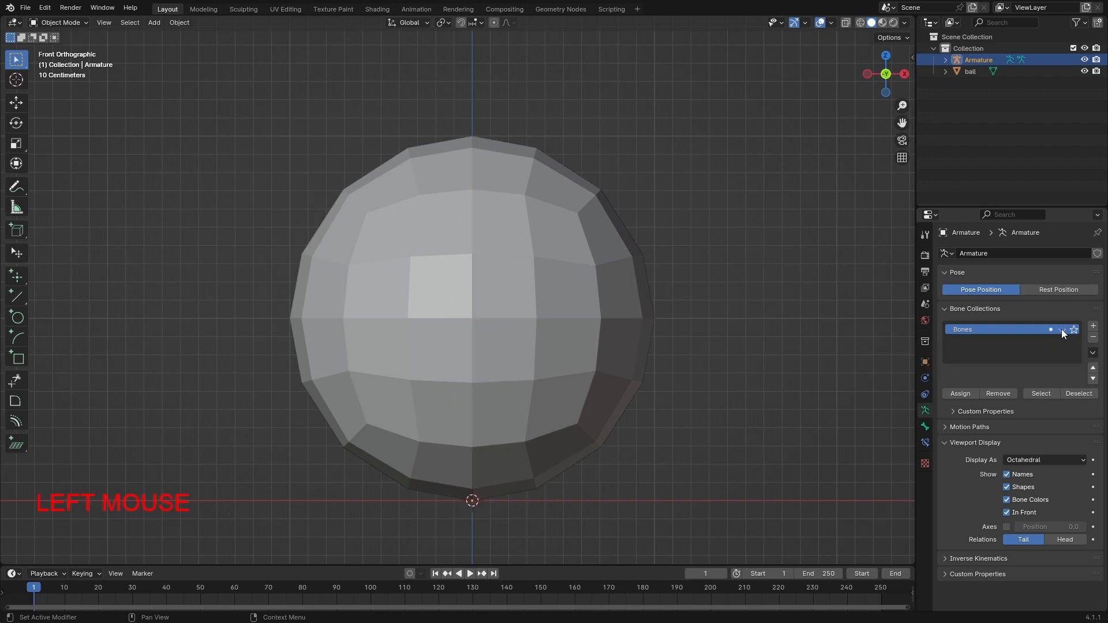
{"action": "left_click", "coordinate": [1063, 330]}
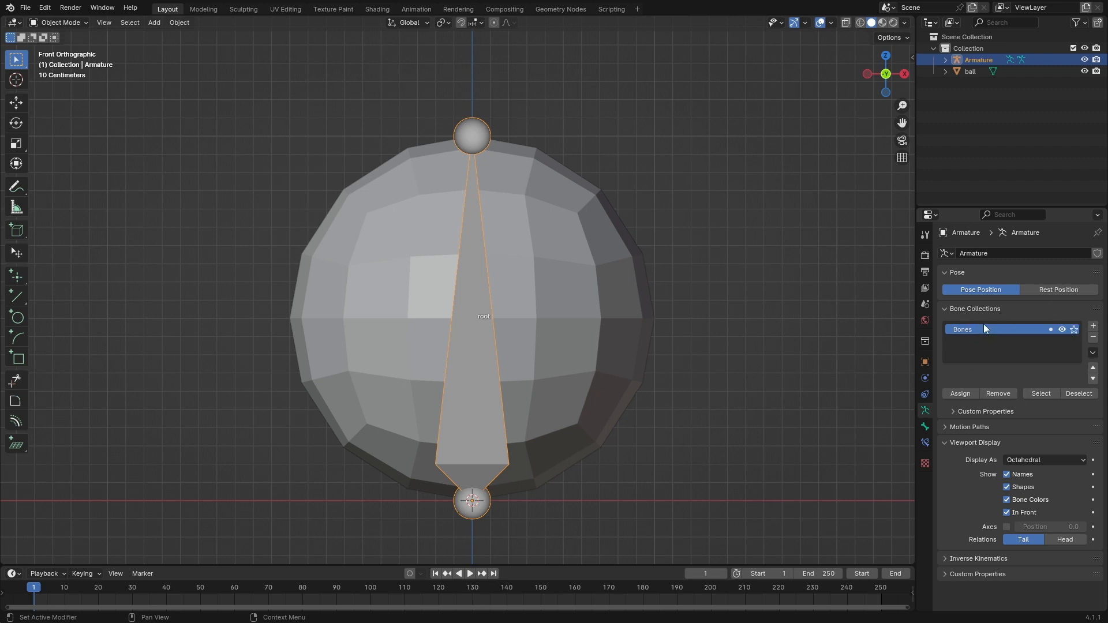
Rename the existing bone collection to "root"
{"action": "double_click", "coordinate": [967, 331]}
{"action": "type", "text": "r"}
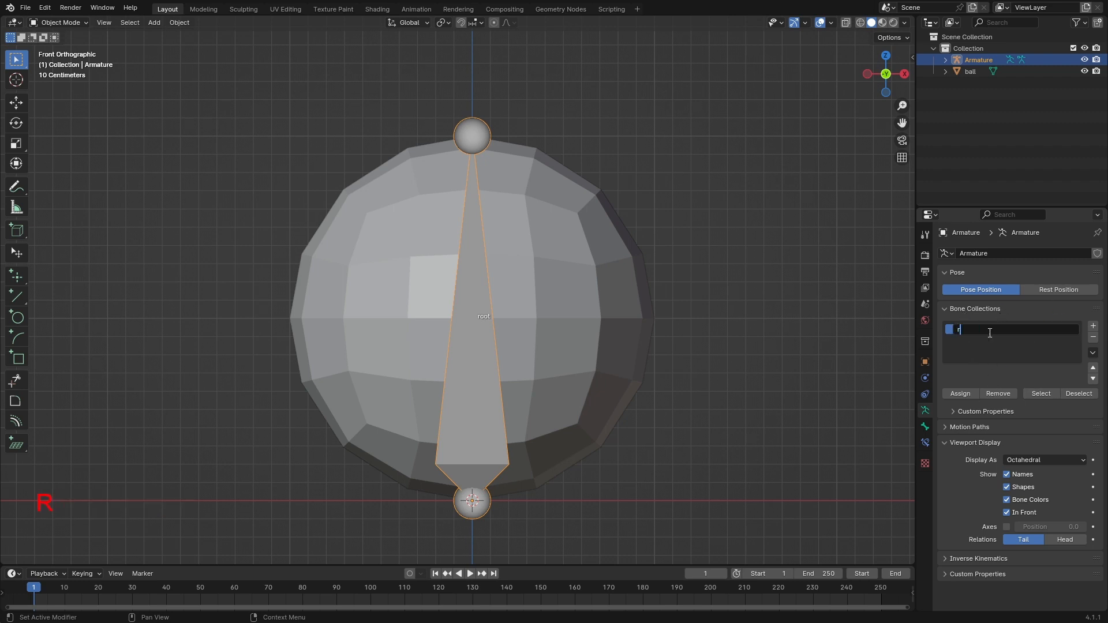
{"action": "type", "text": "eoot"}
{"action": "key", "text": "Return"}
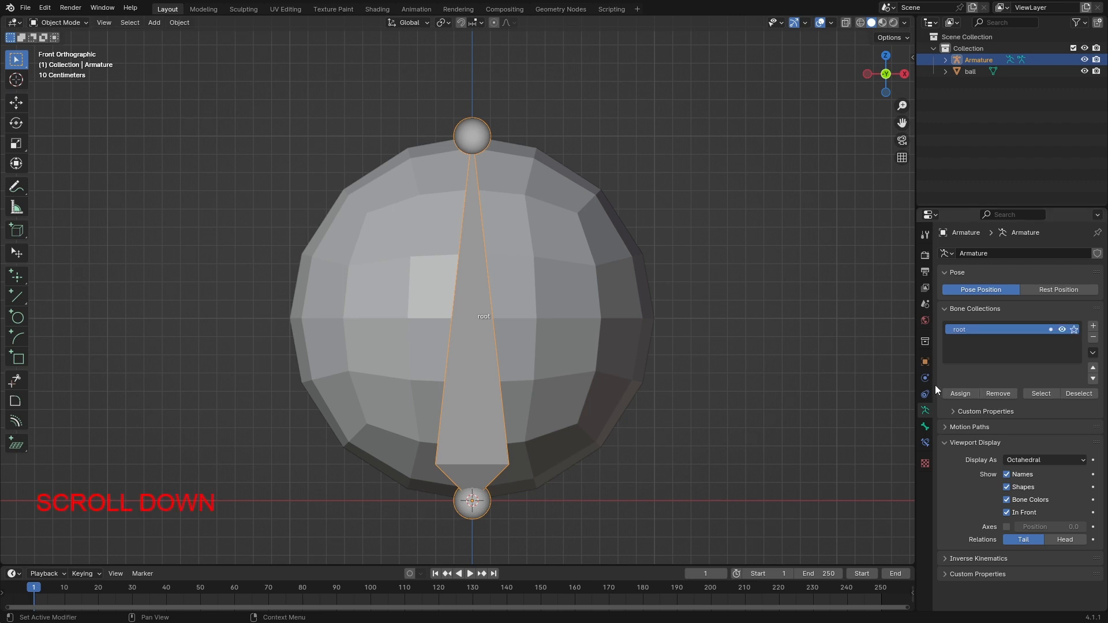
Add a second bone collection to the armature and name it "MCH"
{"action": "left_click", "coordinate": [1092, 326]}
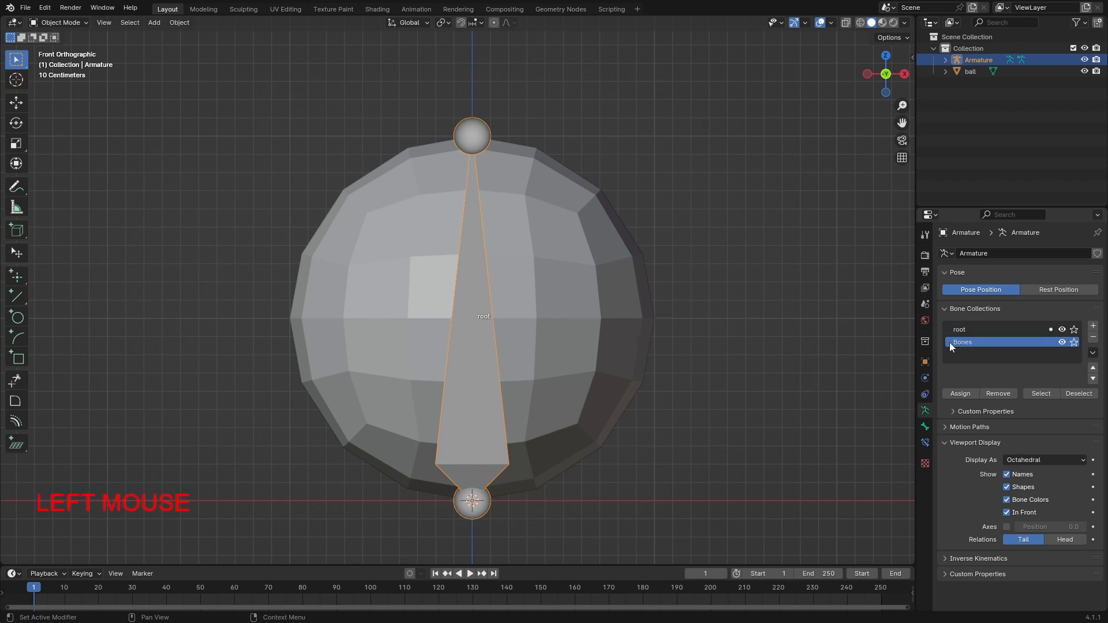
{"action": "double_click", "coordinate": [968, 342]}
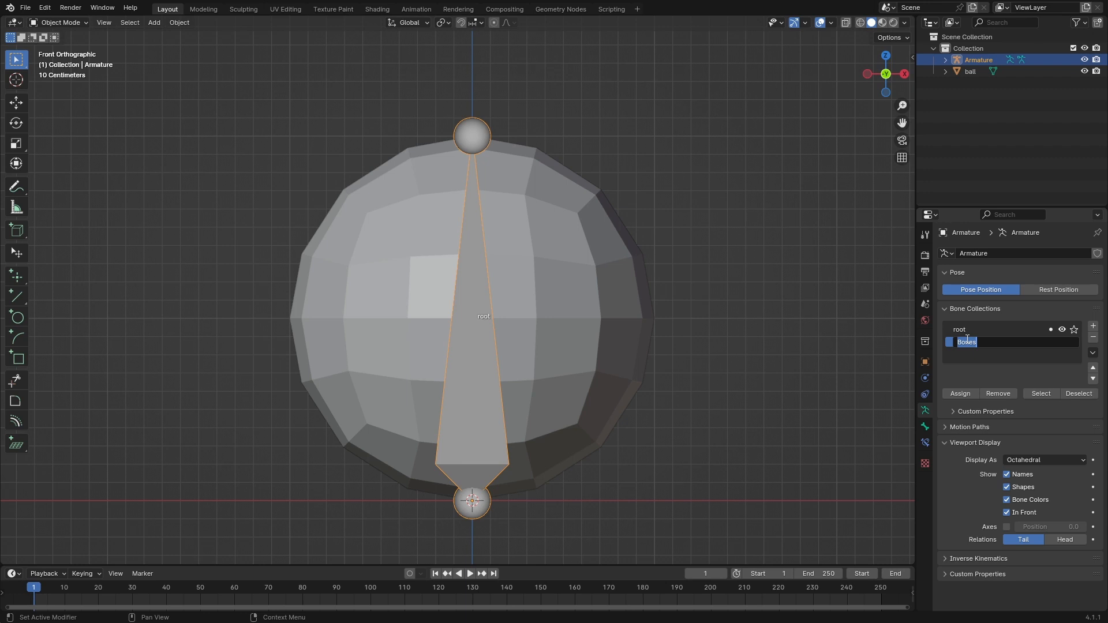
{"action": "type", "text": "M"}
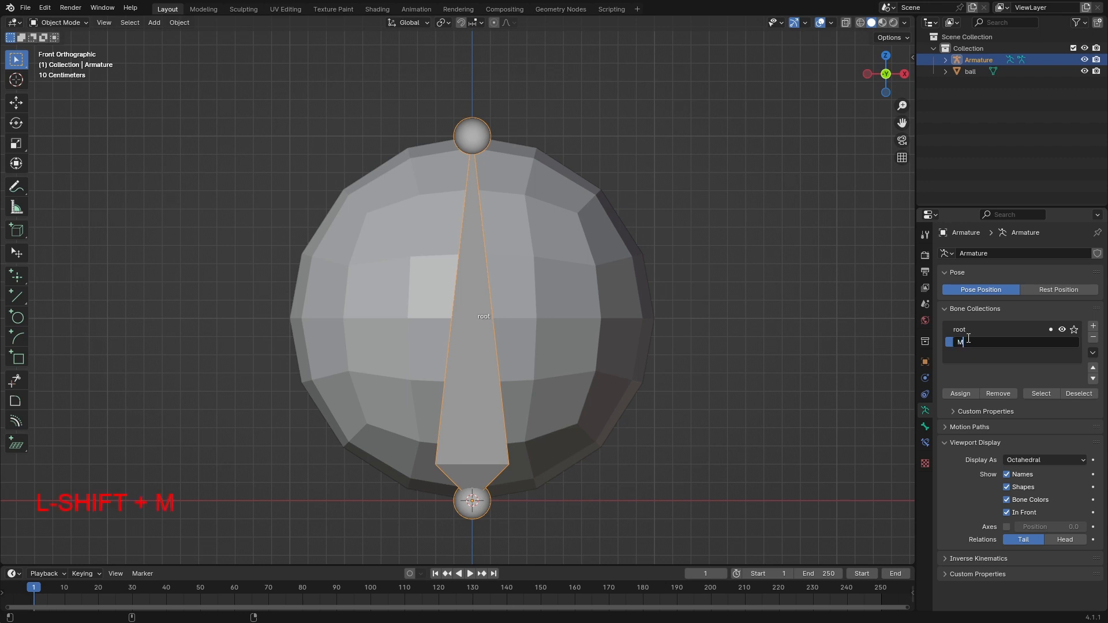
{"action": "type", "text": "CH"}
{"action": "key", "text": "Return"}
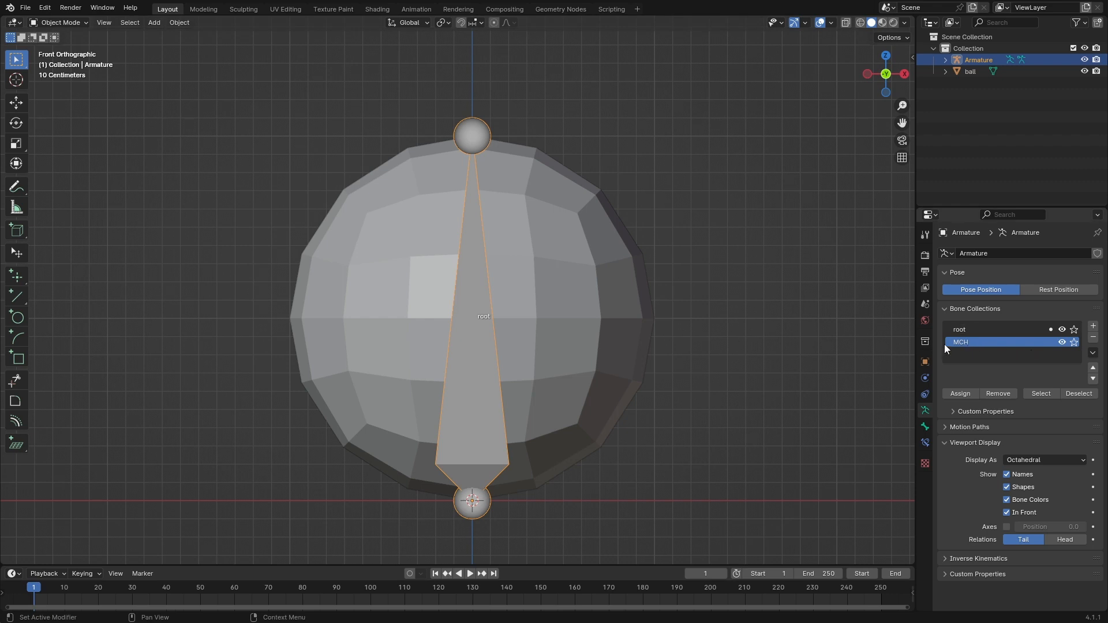
{"action": "left_click", "coordinate": [1000, 328]}
{"action": "left_click", "coordinate": [1002, 342]}
{"action": "key", "text": "Tab"}
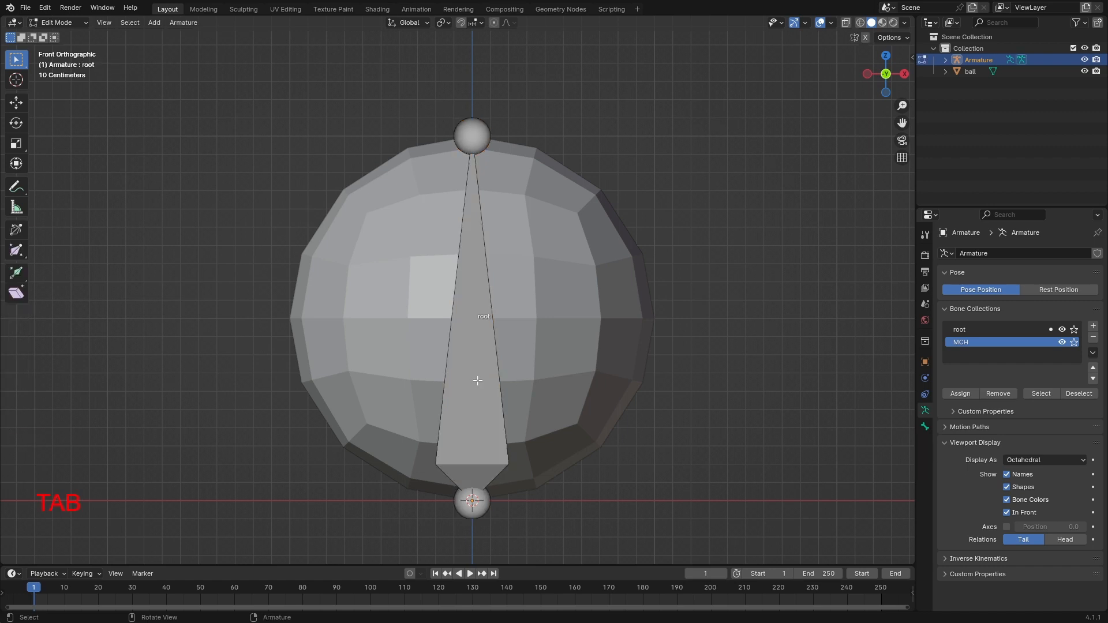
{"action": "key", "text": "Tab"}
{"action": "key", "text": "shift"}
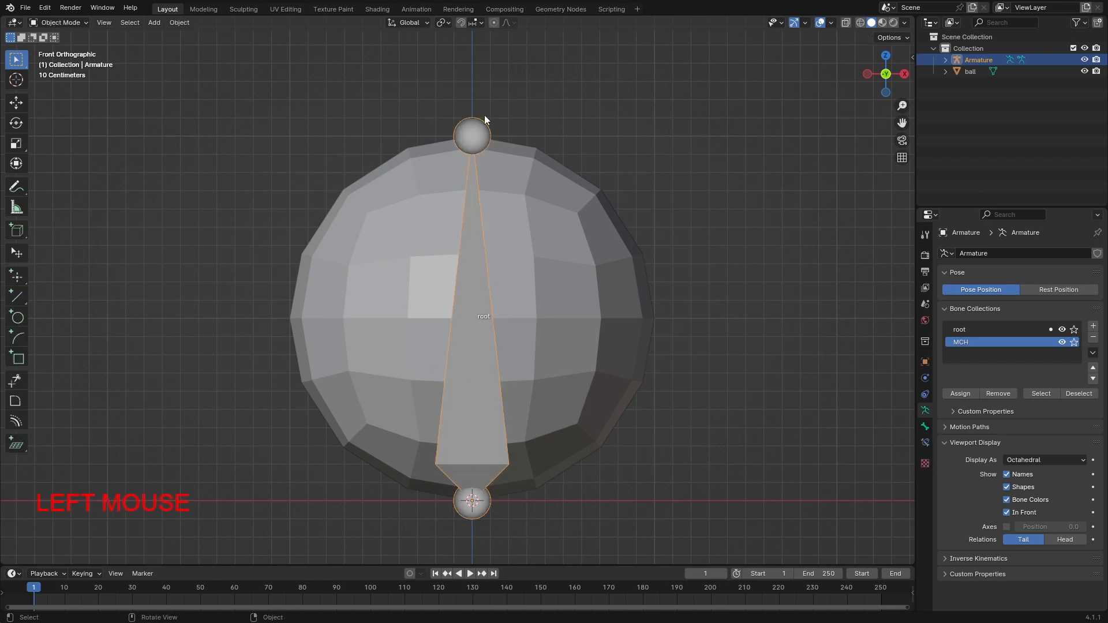
Expand the Armature object and its armature data in the Outliner to list the bones and bone collections
{"action": "left_click", "coordinate": [945, 60]}
{"action": "left_click", "coordinate": [957, 84]}
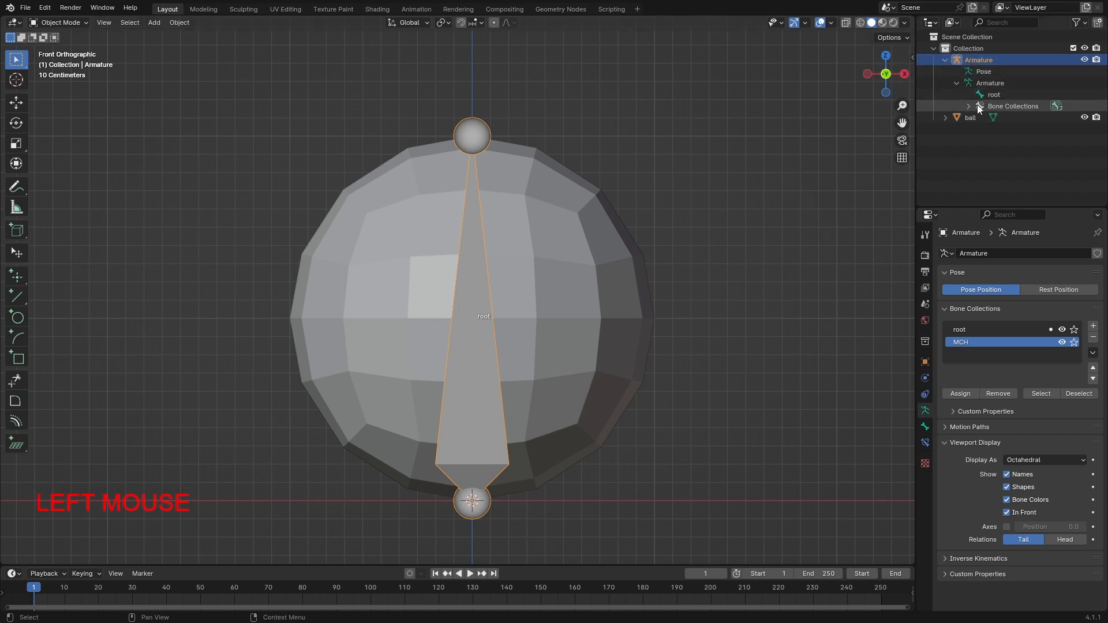
{"action": "left_click", "coordinate": [626, 390]}
{"action": "left_click", "coordinate": [486, 428]}
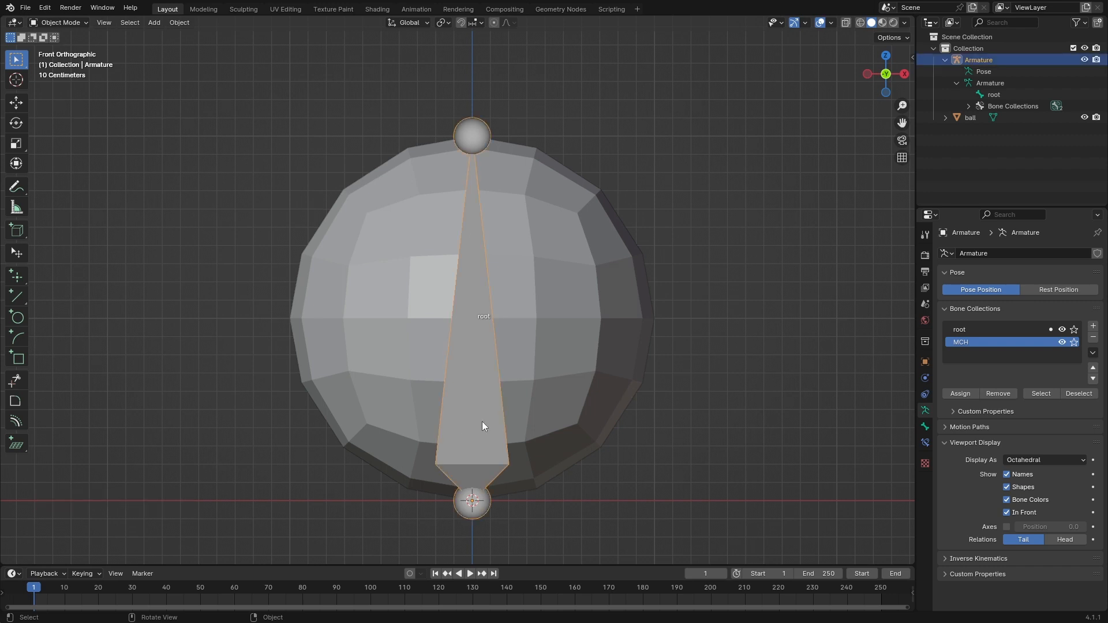
In Edit Mode, add a new bone to the armature with MCH as the active collection, and hide the root collection
{"action": "key", "text": "Tab"}
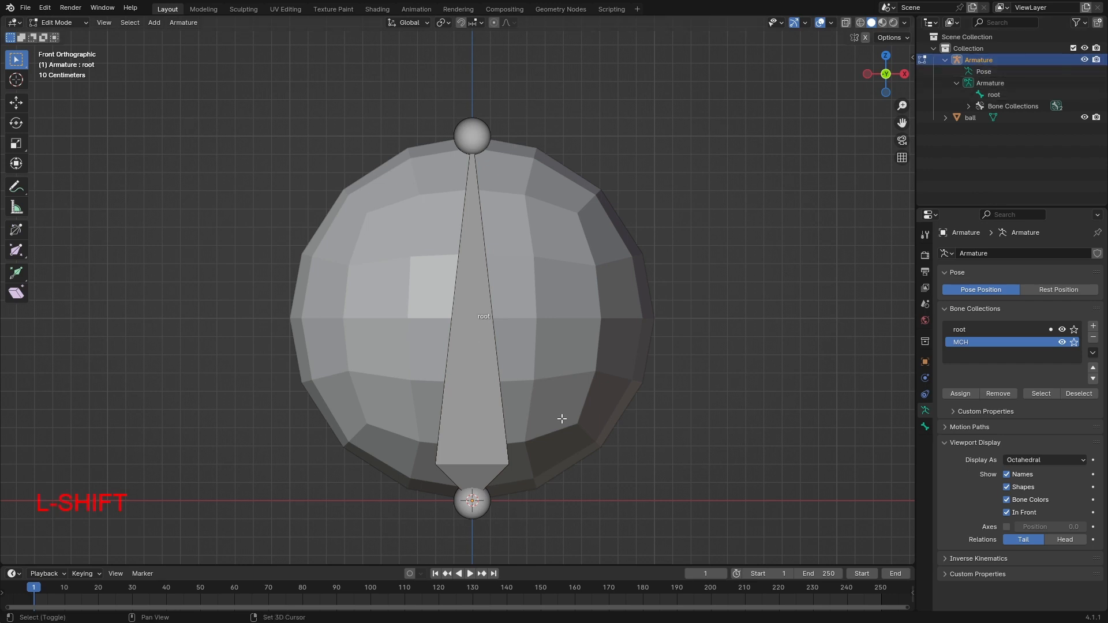
{"action": "key", "text": "shift+a"}
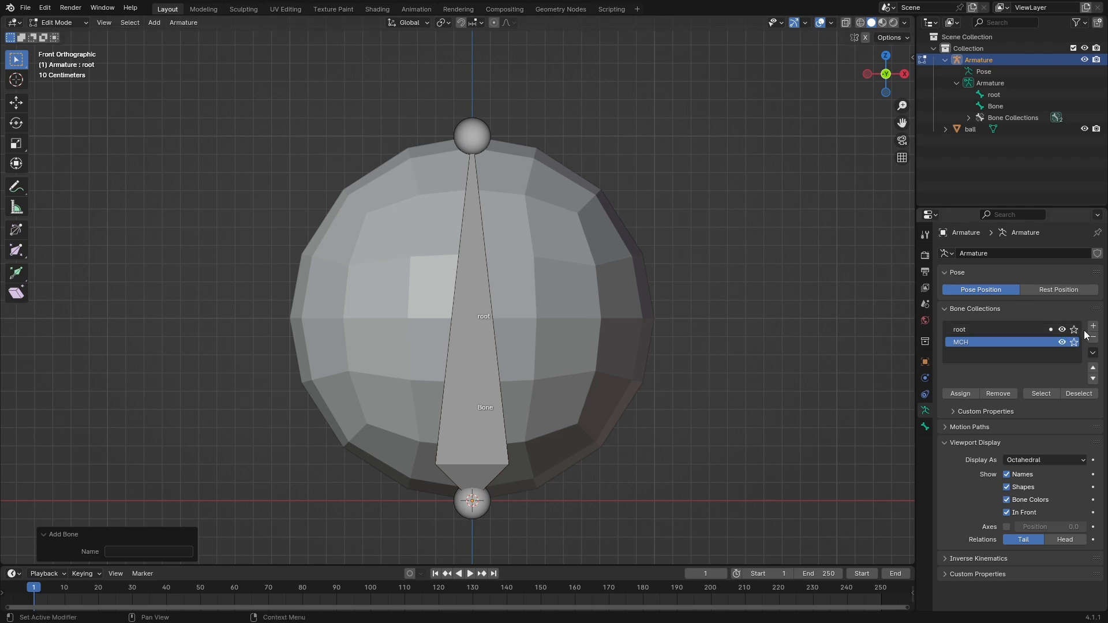
{"action": "left_click", "coordinate": [1063, 329]}
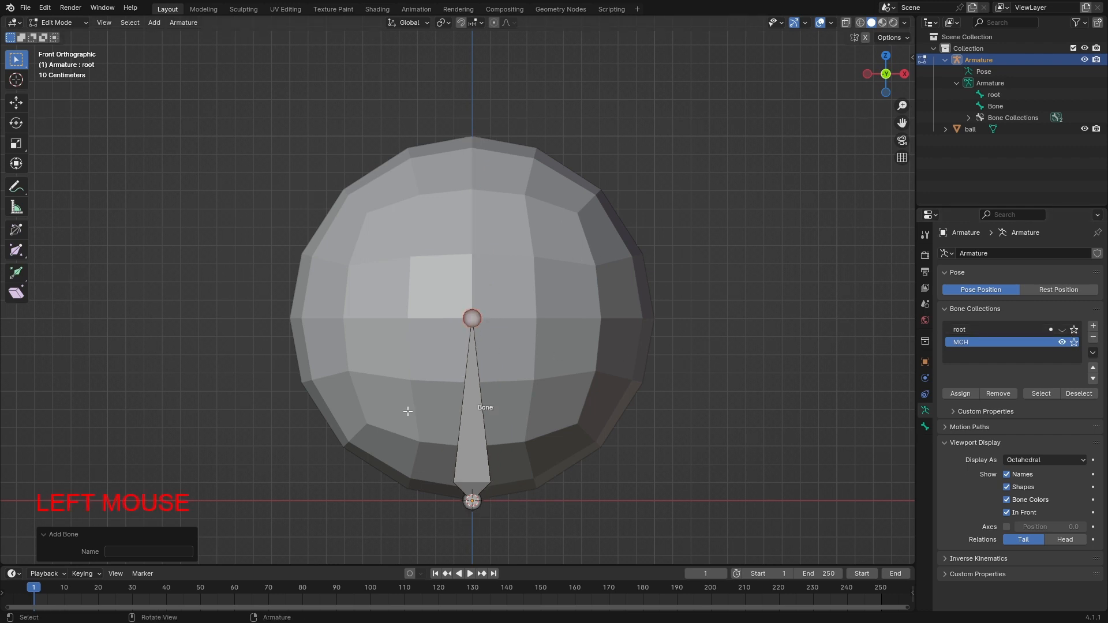
Rename the newly added bone to "stretch"
{"action": "left_click", "coordinate": [476, 423]}
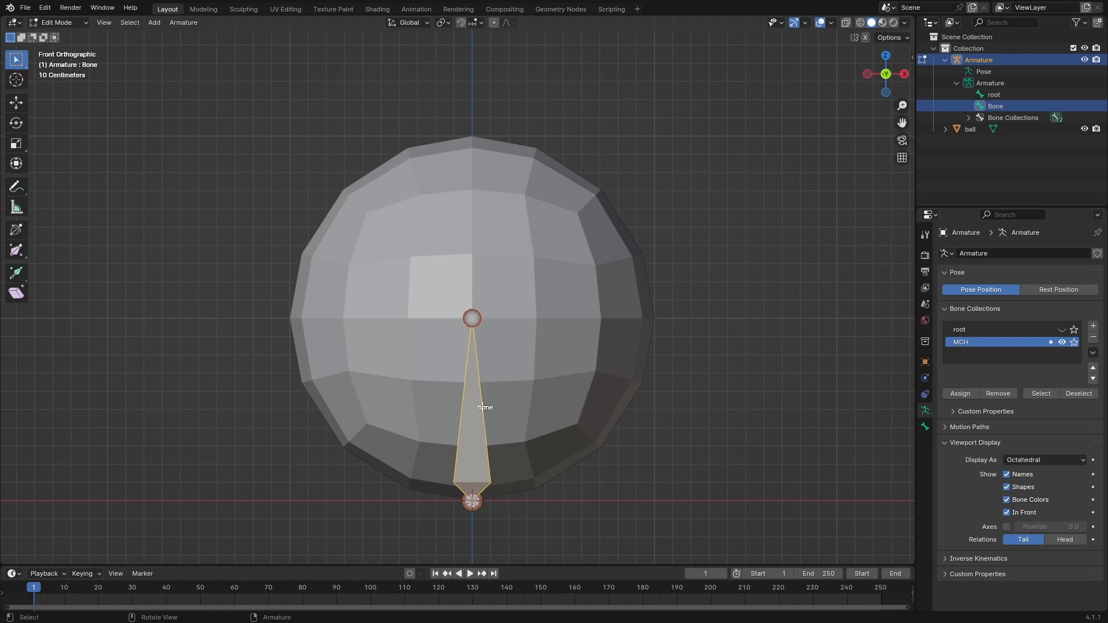
{"action": "key", "text": "F2"}
{"action": "type", "text": "s"}
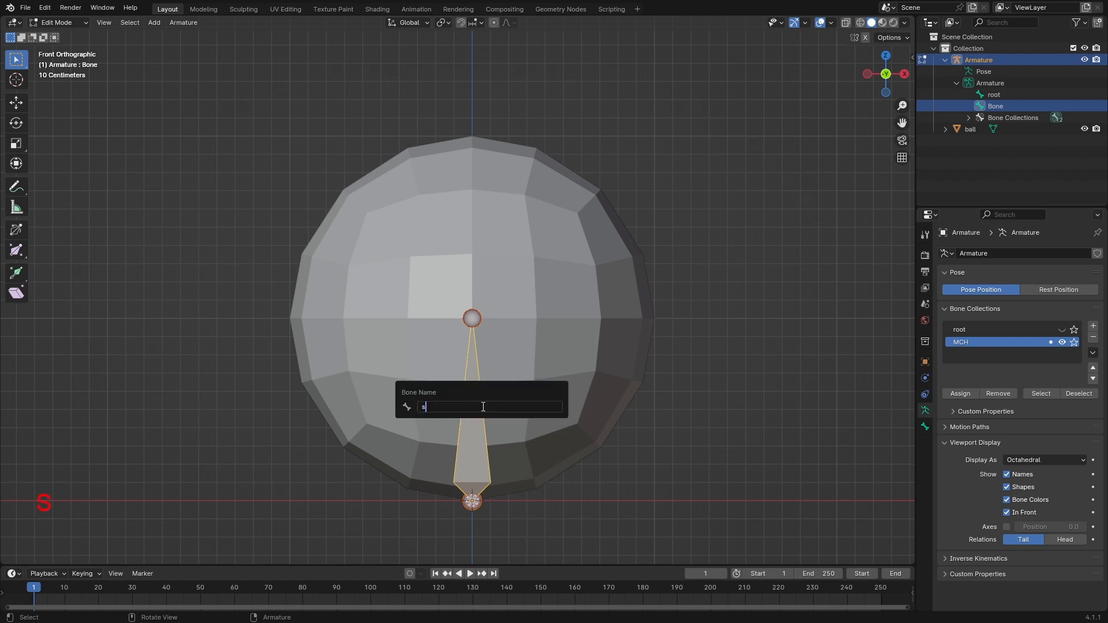
{"action": "type", "text": "tretch"}
{"action": "key", "text": "Return"}
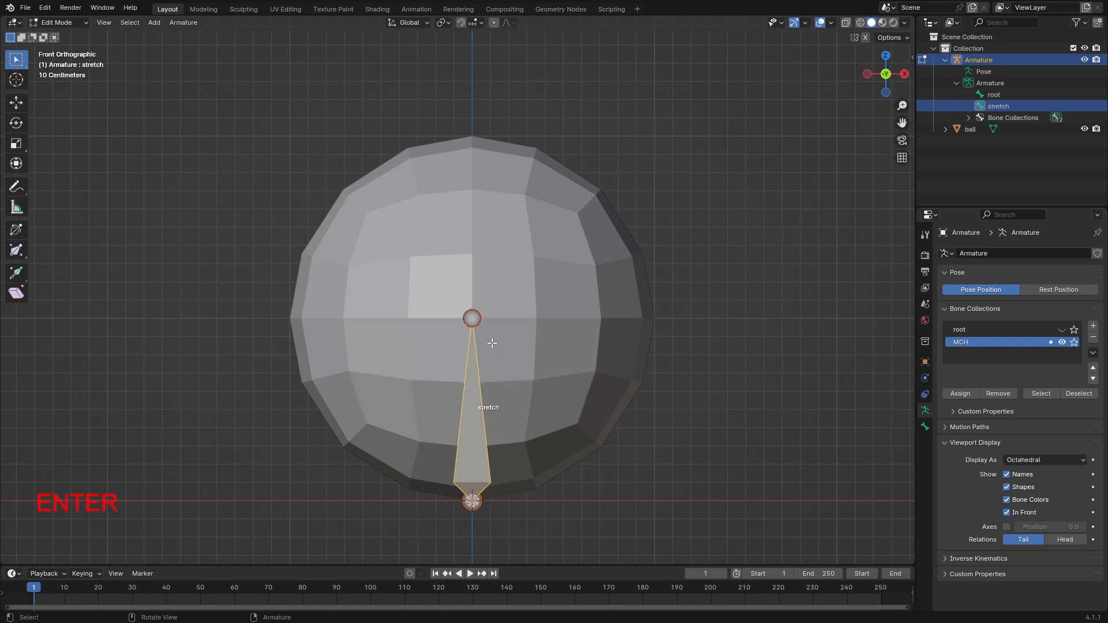
Move the stretch bone's tip up 1 m along Z, snapped to the top of the ball
{"action": "left_click", "coordinate": [479, 322]}
{"action": "key", "text": "g"}
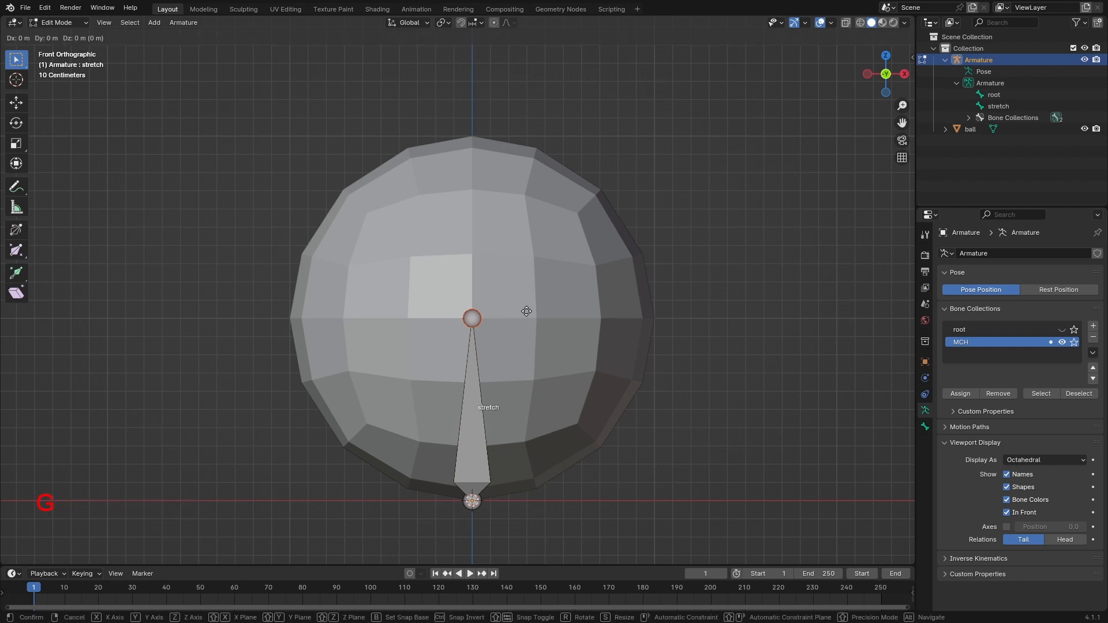
{"action": "key", "text": "z"}
{"action": "key", "text": "ctrl"}
{"action": "left_click", "coordinate": [544, 134], "text": "ctrl"}
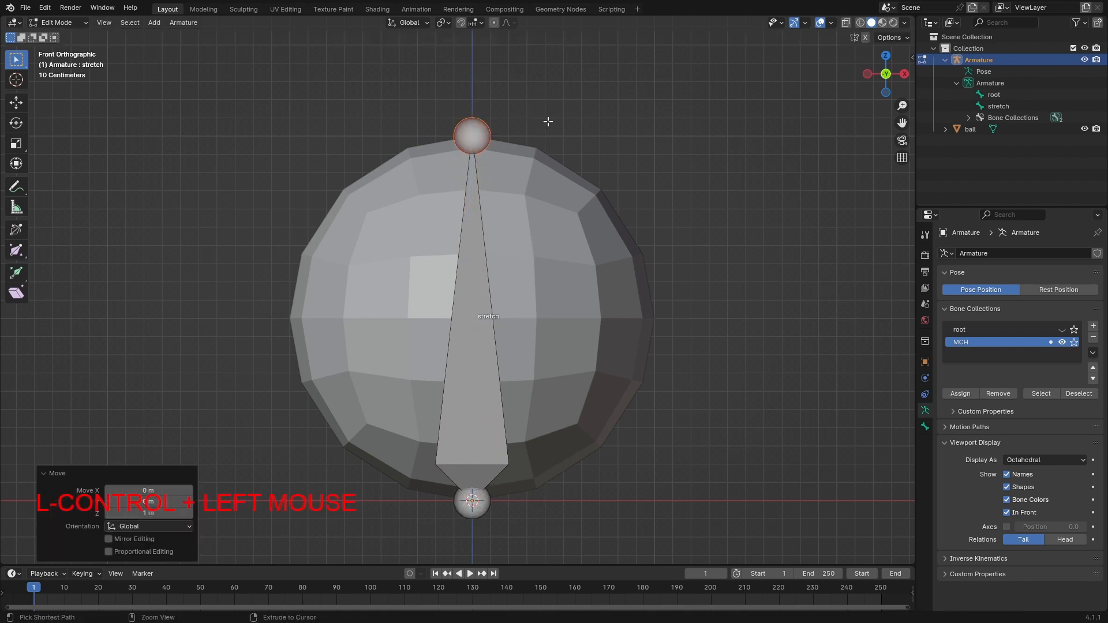
Extrude a 0.6 m bone straight up from the stretch bone's tip, using snapping
{"action": "scroll", "coordinate": [520, 396], "scroll_direction": "down", "scroll_amount": 2}
{"action": "scroll", "coordinate": [523, 396], "scroll_direction": "up", "scroll_amount": 1}
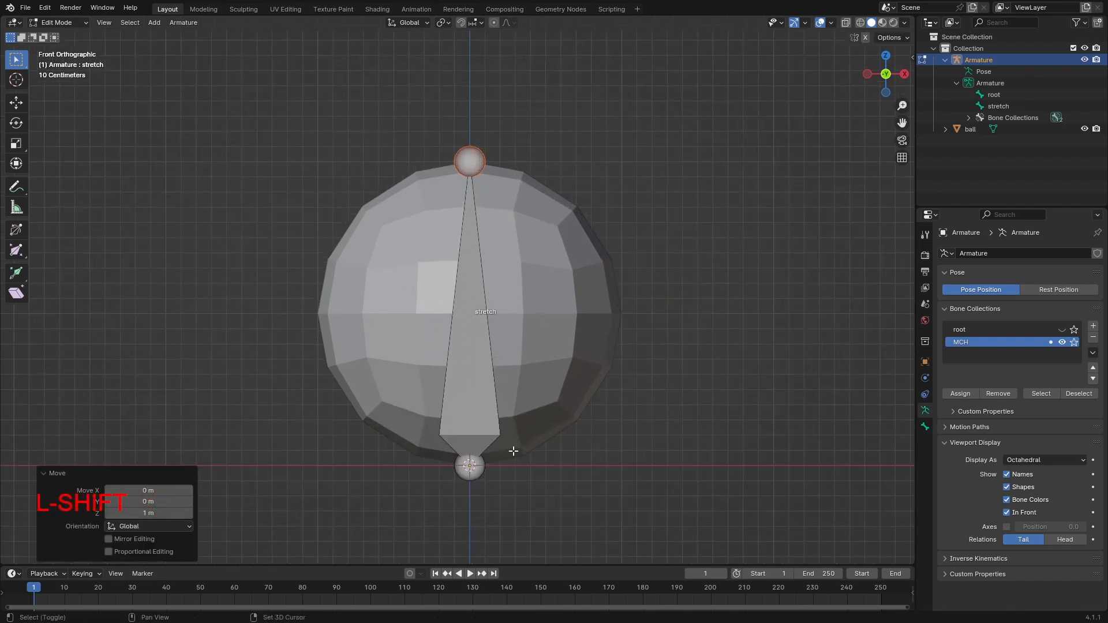
{"action": "middle_click_drag", "start_coordinate": [512, 448], "coordinate": [515, 421], "text": "shift"}
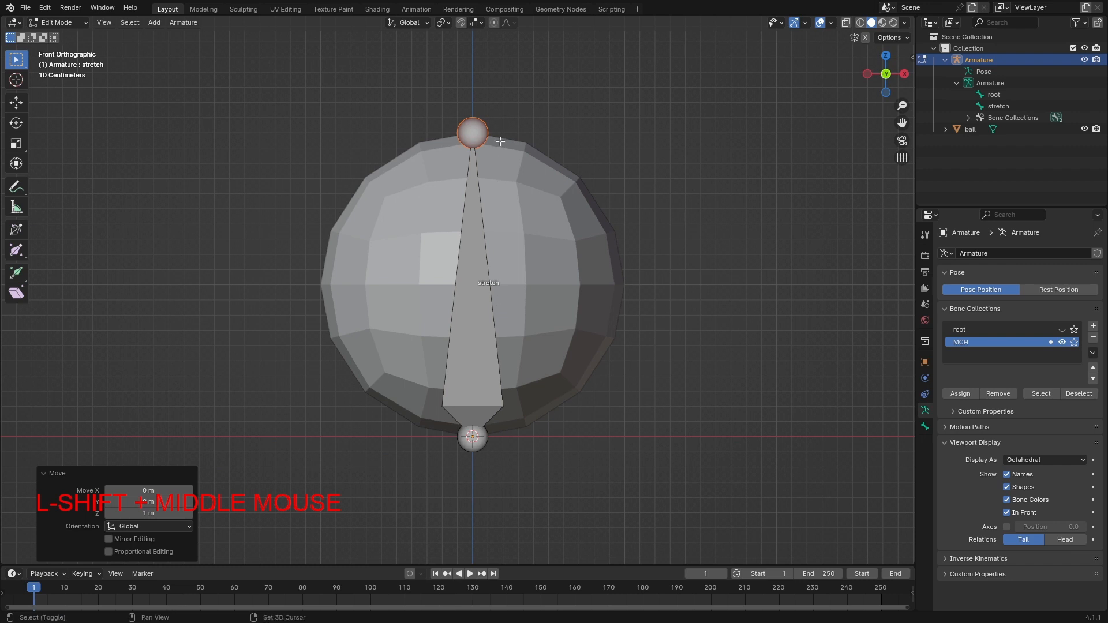
{"action": "middle_click_drag", "start_coordinate": [499, 260], "coordinate": [499, 278], "text": "shift"}
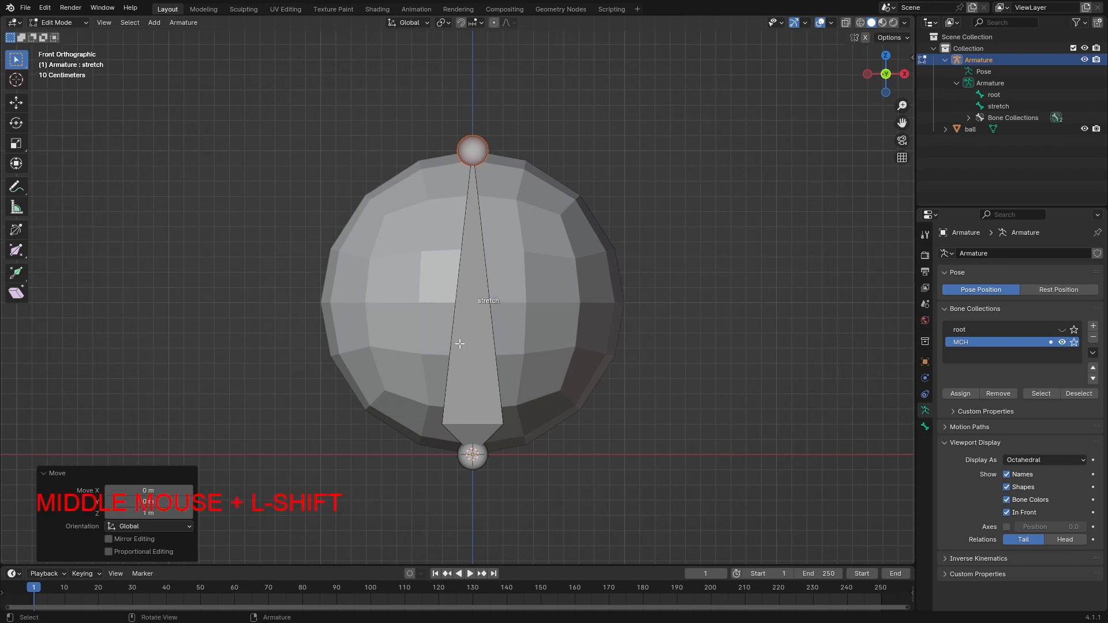
{"action": "middle_click_drag", "start_coordinate": [501, 159], "coordinate": [501, 201], "text": "shift"}
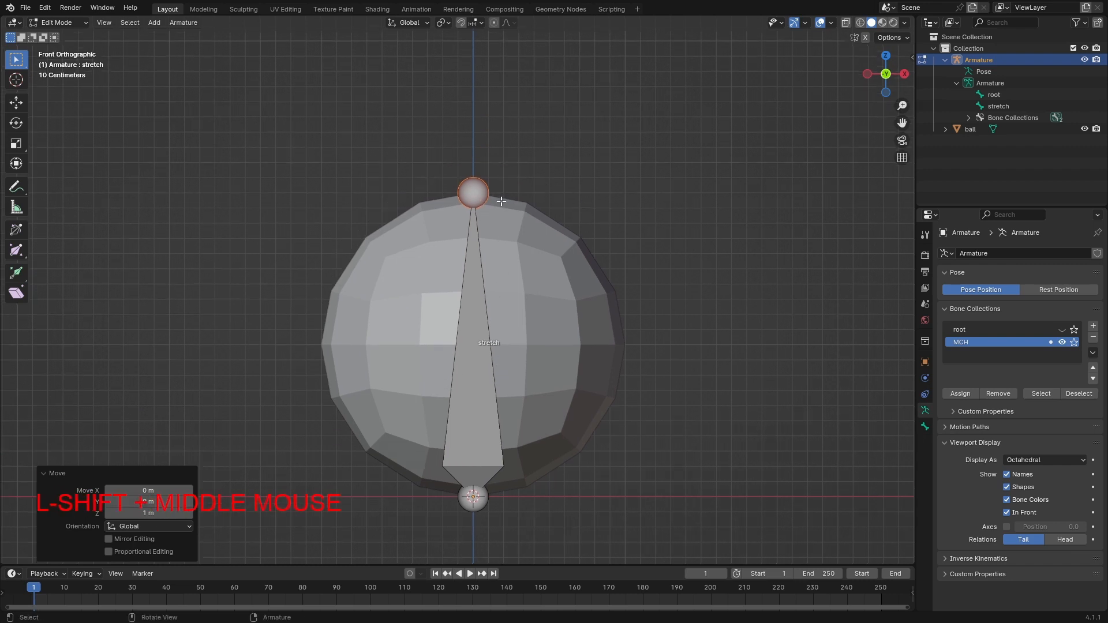
{"action": "middle_click_drag", "start_coordinate": [611, 200], "coordinate": [611, 185], "text": "shift"}
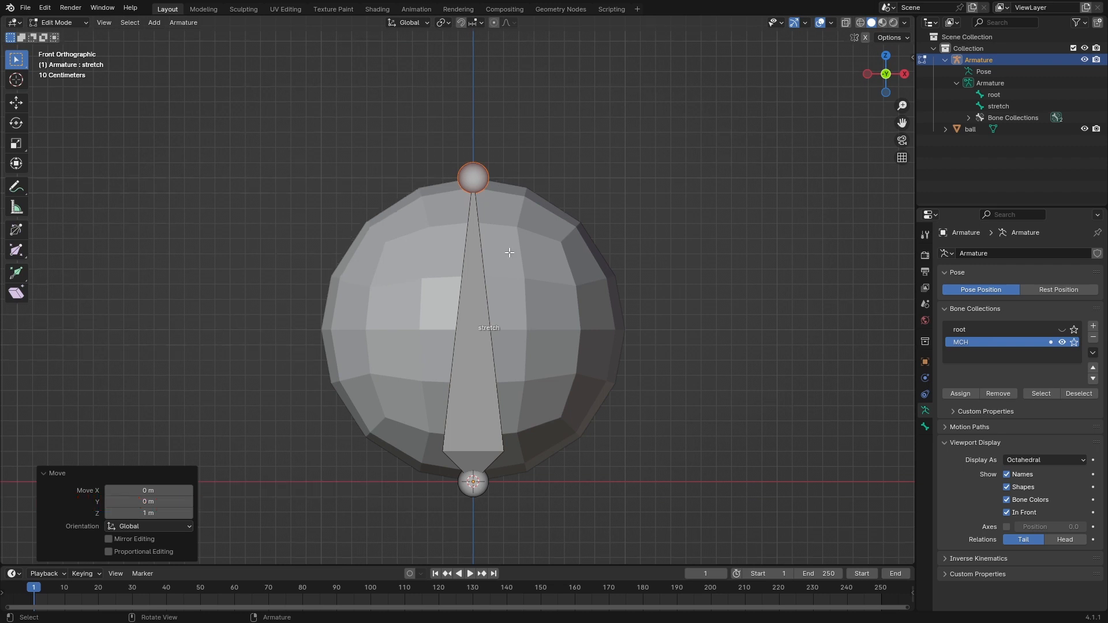
{"action": "left_click", "coordinate": [475, 180]}
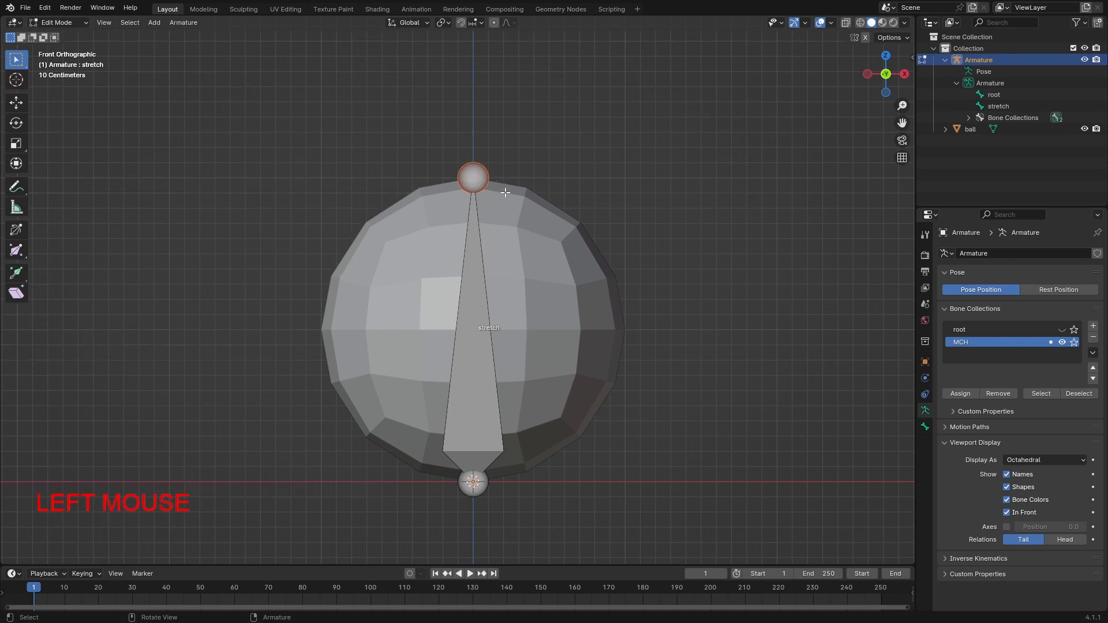
{"action": "key", "text": "e"}
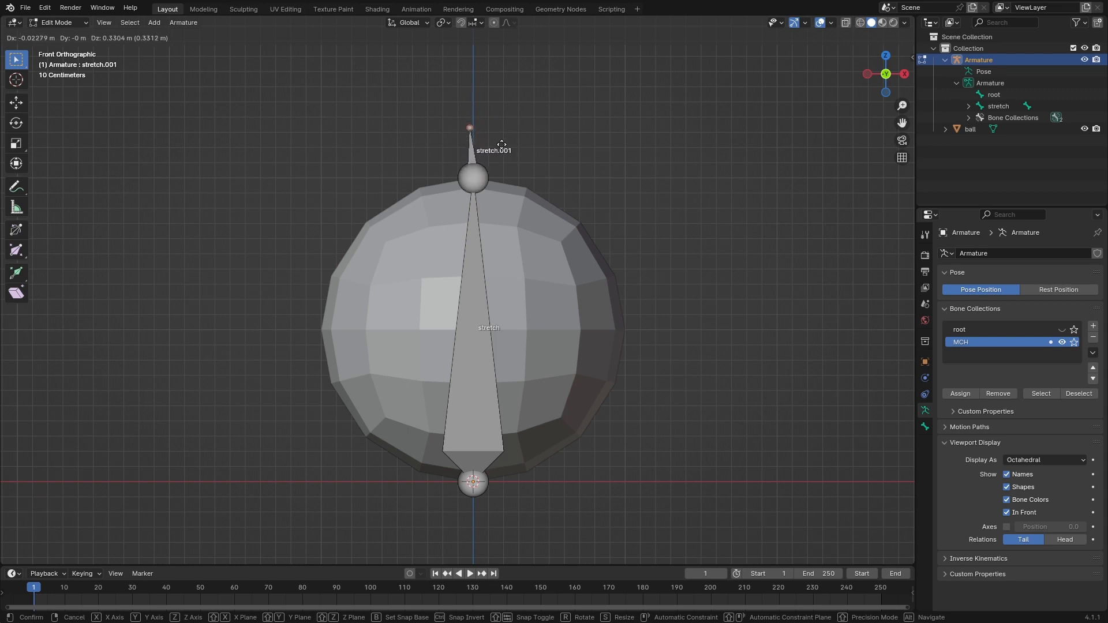
{"action": "key", "text": "ctrl"}
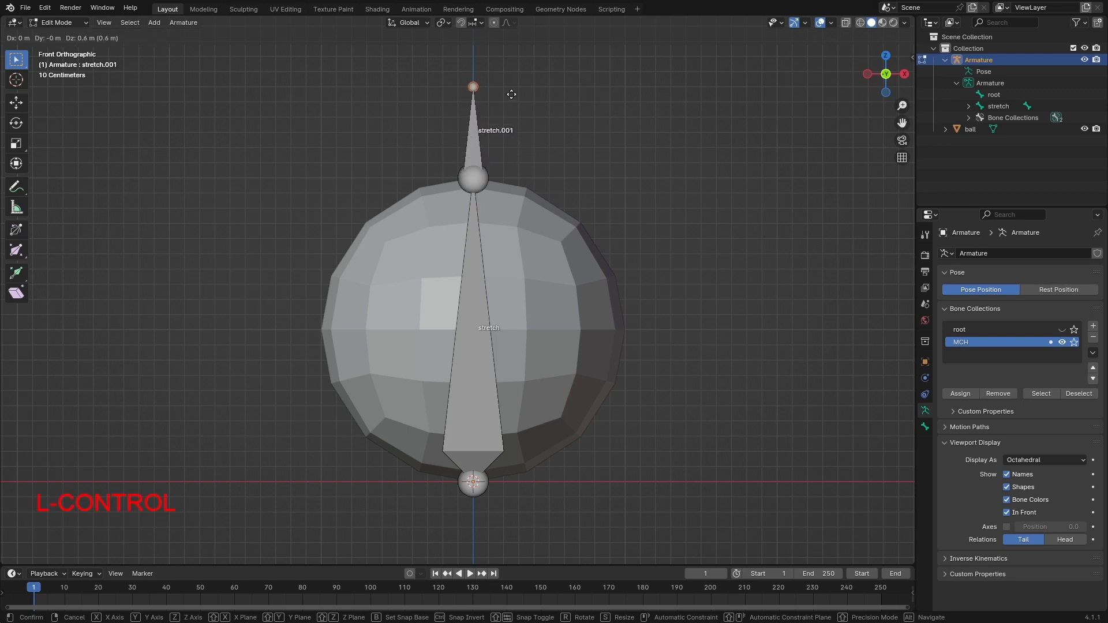
{"action": "left_click", "coordinate": [511, 94], "text": "ctrl"}
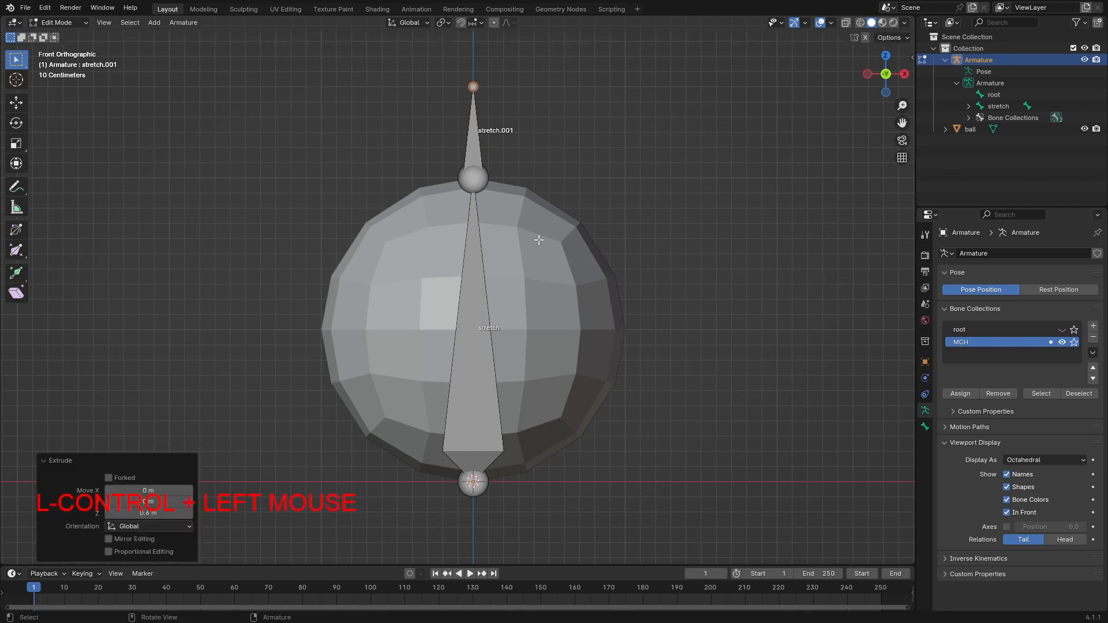
Try moving the upper extruded bone to test its connection to the stretch bone, and cancel the move
{"action": "left_click", "coordinate": [476, 163]}
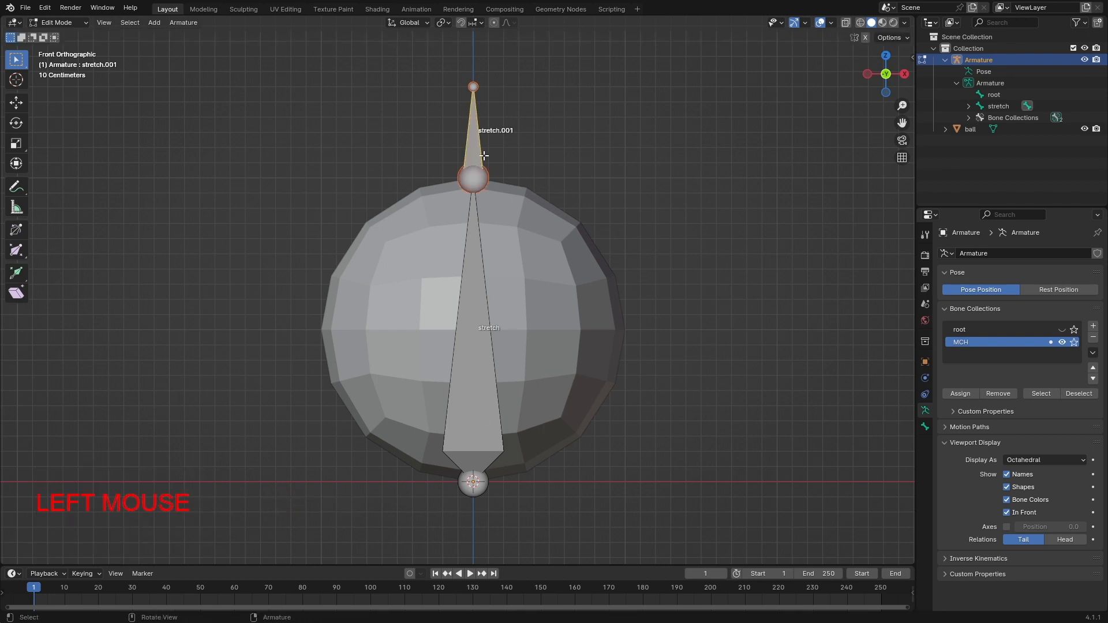
{"action": "key", "text": "g"}
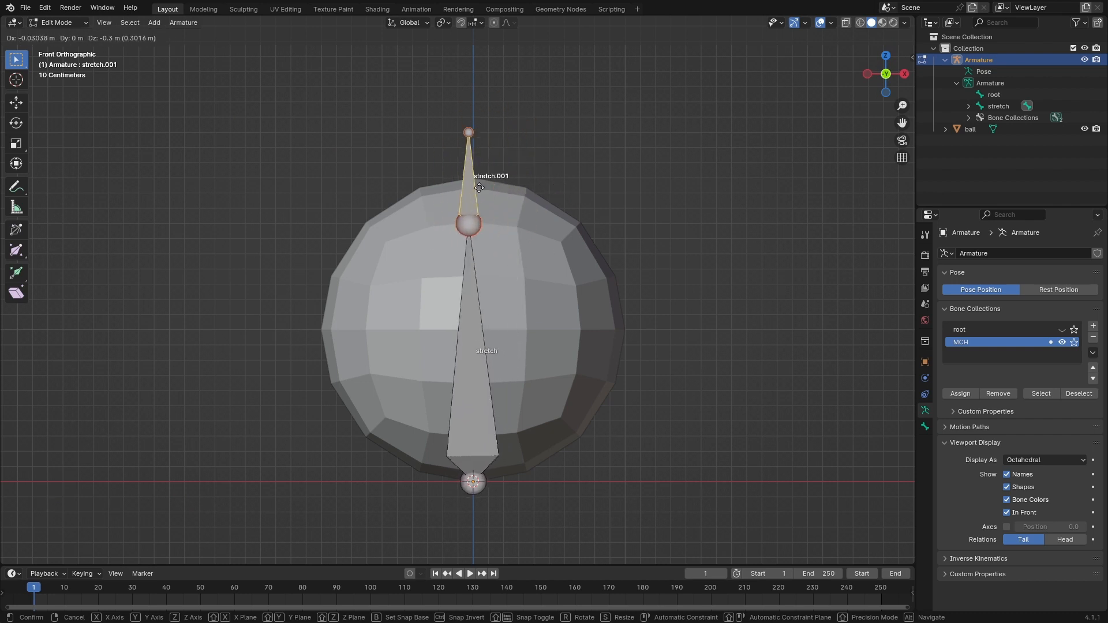
{"action": "key", "text": "Escape"}
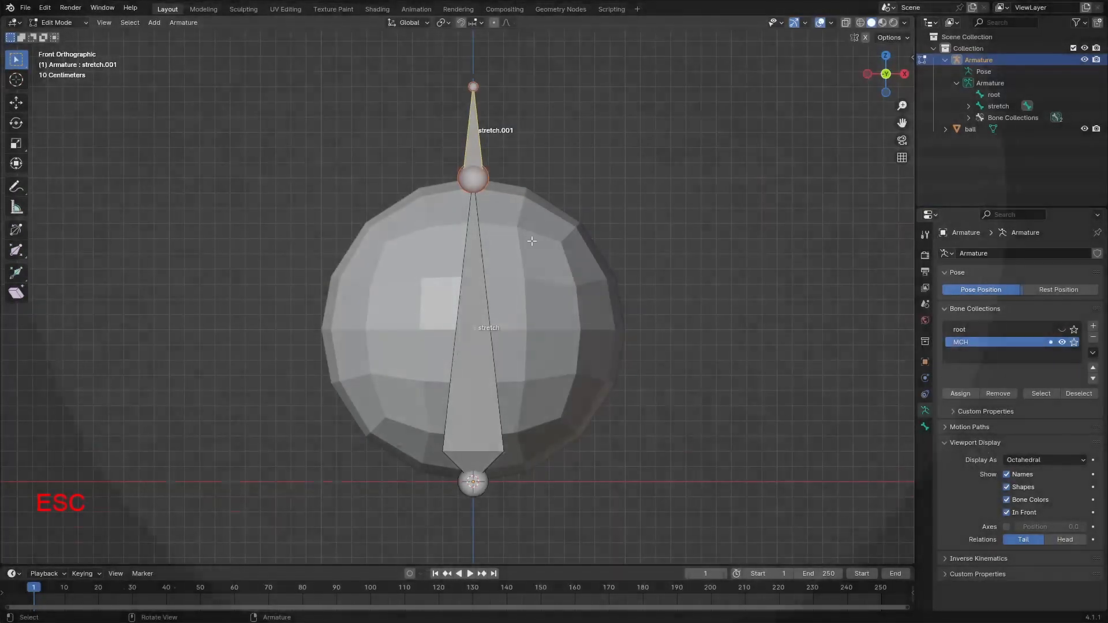
Extrude a 0.7 m bone straight down from the stretch bone's base, using snapping
{"action": "left_click", "coordinate": [482, 490]}
{"action": "middle_click_drag", "start_coordinate": [496, 500], "coordinate": [475, 441], "text": "shift"}
{"action": "key", "text": "e"}
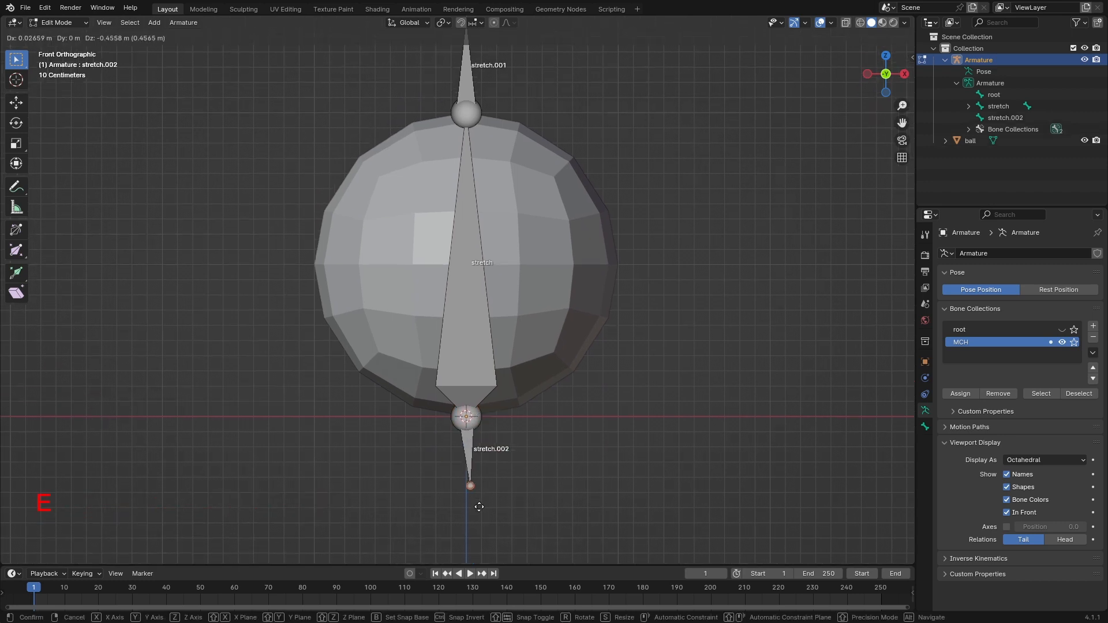
{"action": "key", "text": "ctrl"}
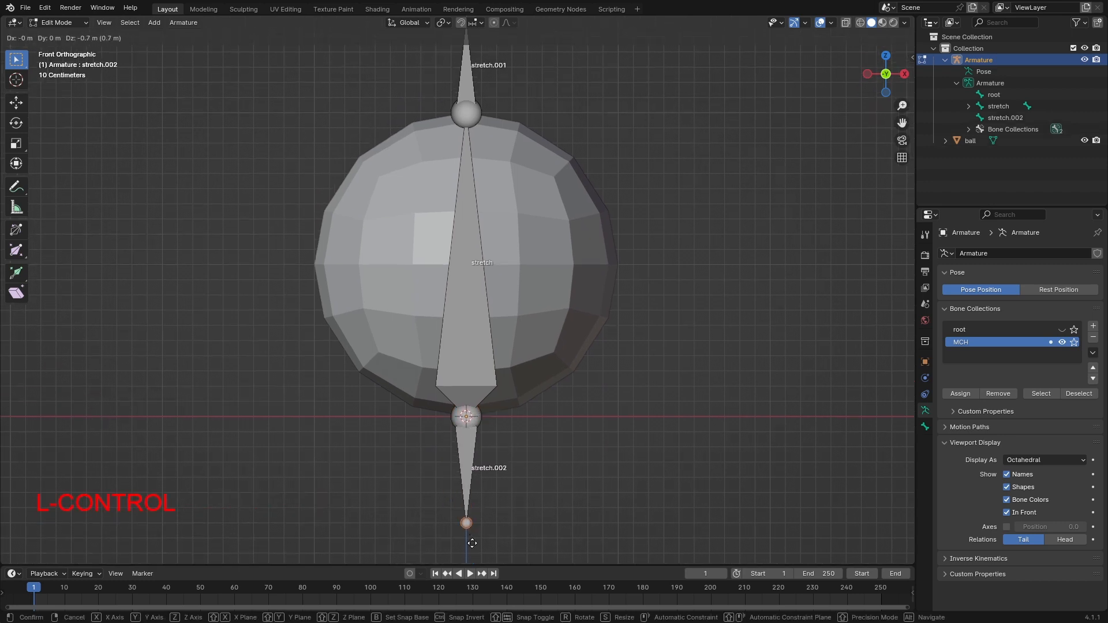
{"action": "left_click", "coordinate": [472, 543]}
Test-move the lower and upper extruded bones to compare how each is attached to the stretch bone, cancelling both moves
{"action": "left_click", "coordinate": [472, 471]}
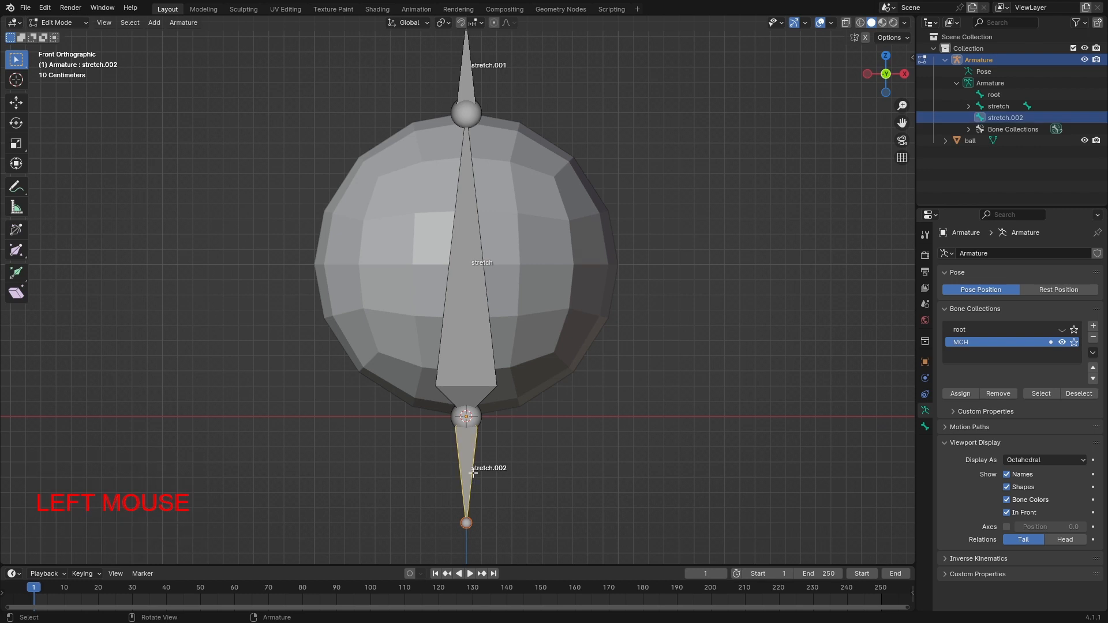
{"action": "key", "text": "g"}
{"action": "key", "text": "Escape"}
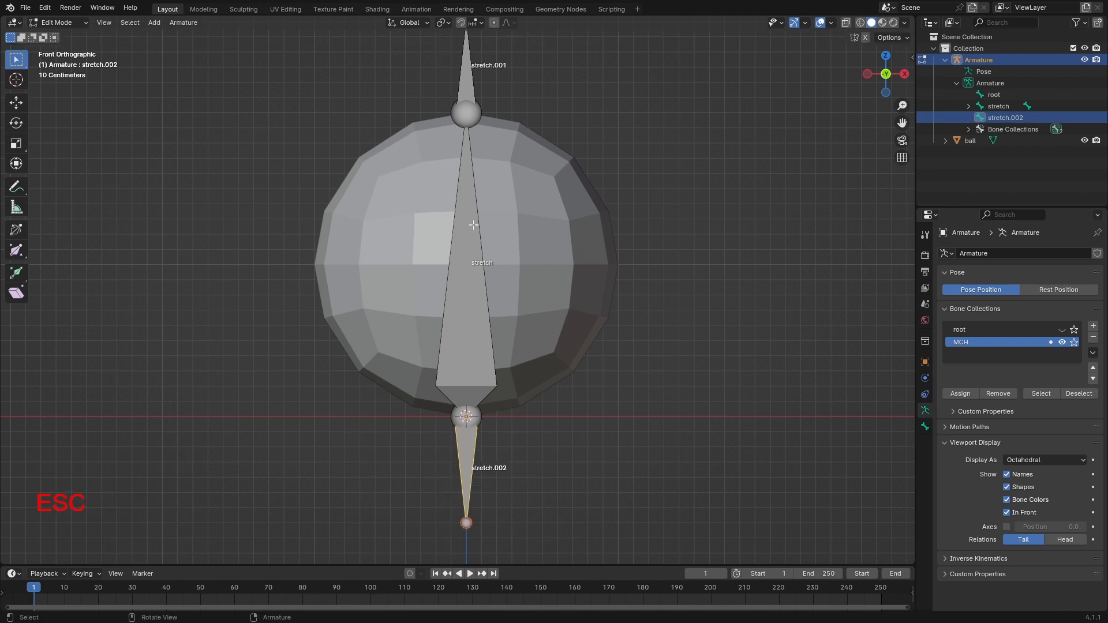
{"action": "middle_click_drag", "start_coordinate": [473, 225], "coordinate": [465, 272], "text": "shift"}
{"action": "left_click", "coordinate": [458, 121]}
{"action": "key", "text": "g"}
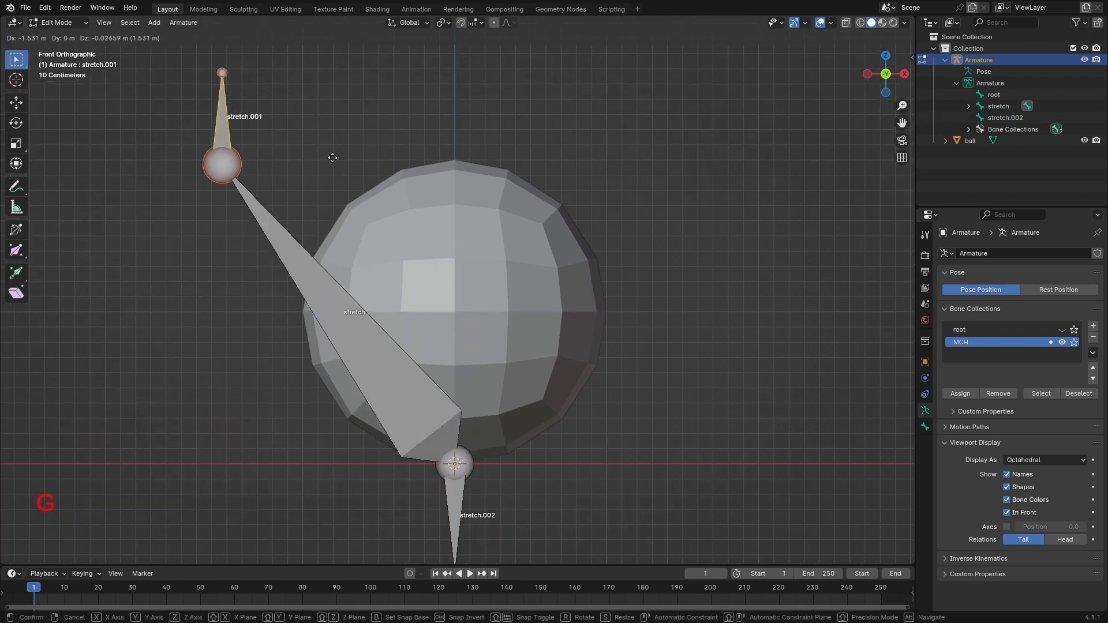
{"action": "key", "text": "Escape"}
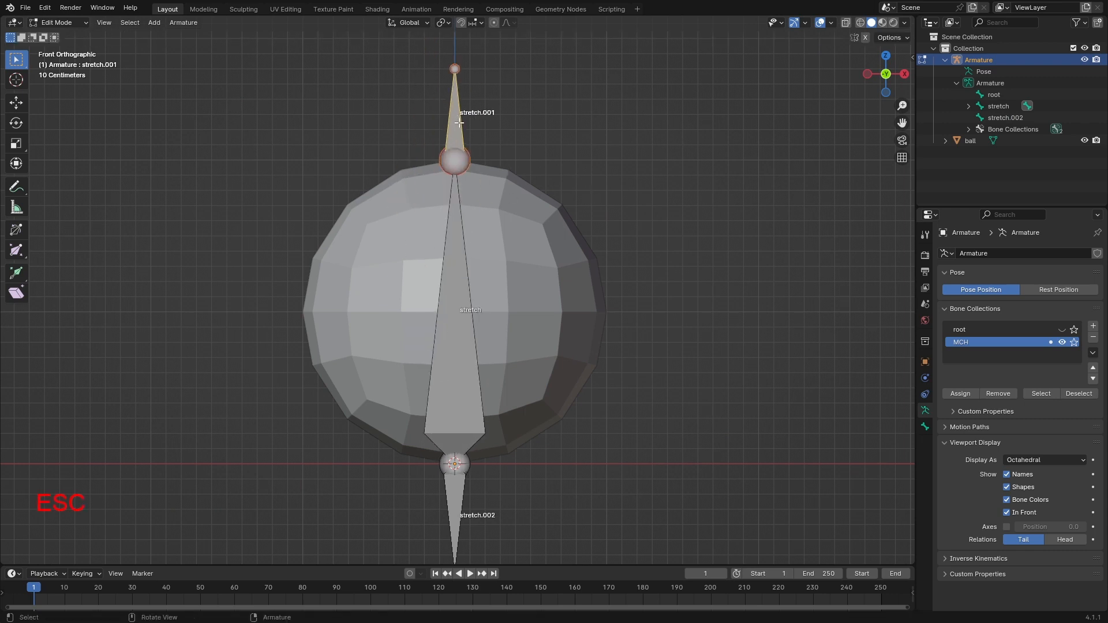
{"action": "key", "text": "ctrl+z"}
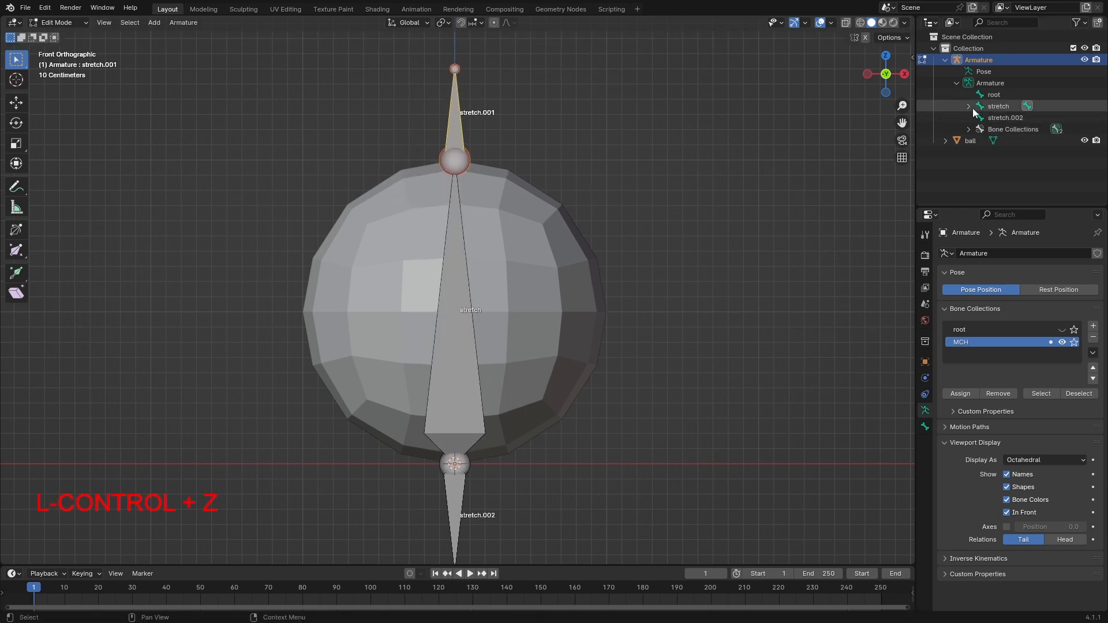
Rename the bone above the stretch bone to c_Top
{"action": "left_click", "coordinate": [969, 106]}
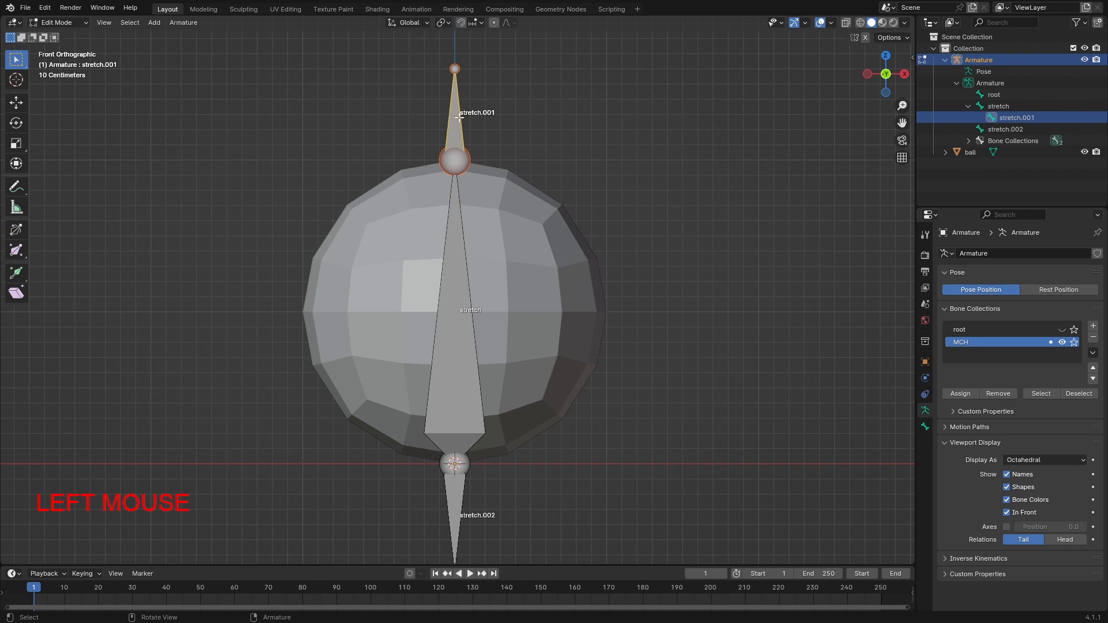
{"action": "key", "text": "F2"}
{"action": "key", "text": "shift"}
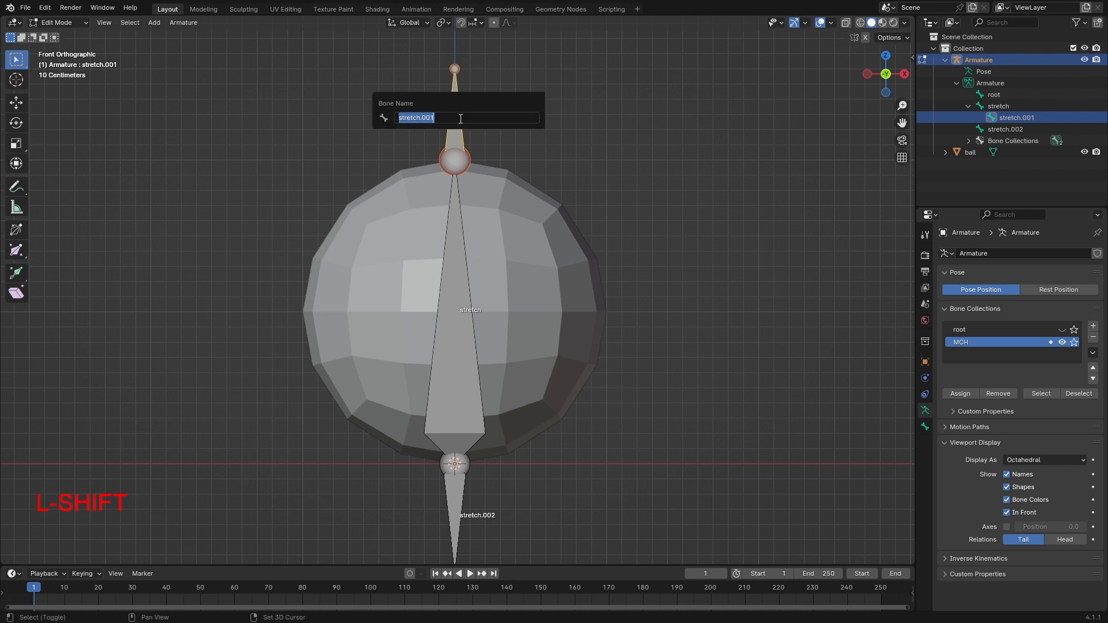
{"action": "type", "text": "c_"}
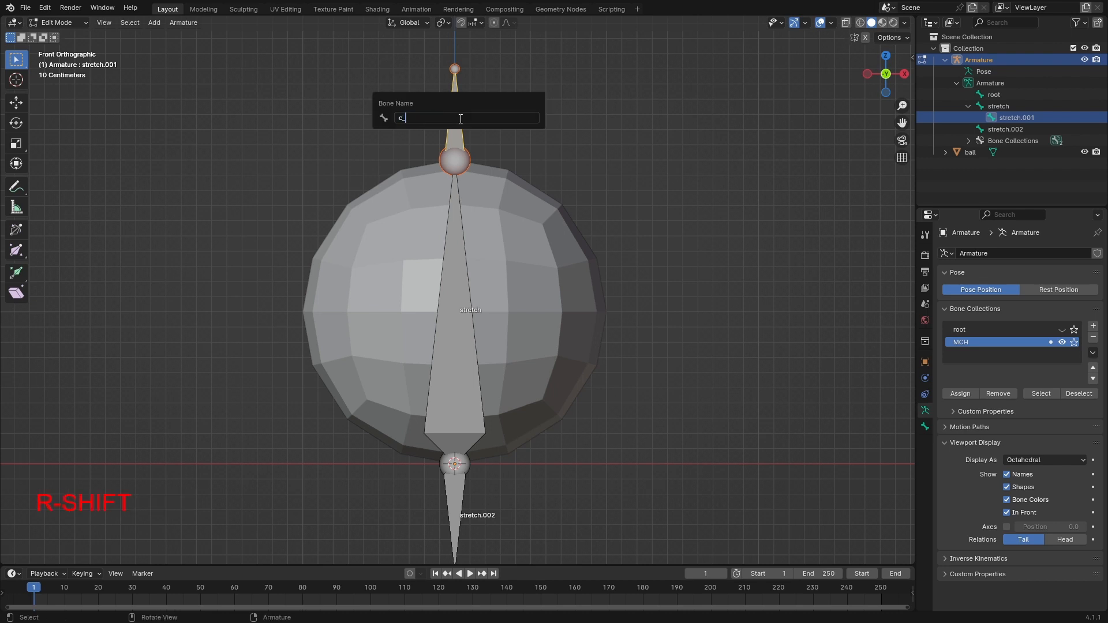
{"action": "type", "text": "Top"}
{"action": "key", "text": "Return"}
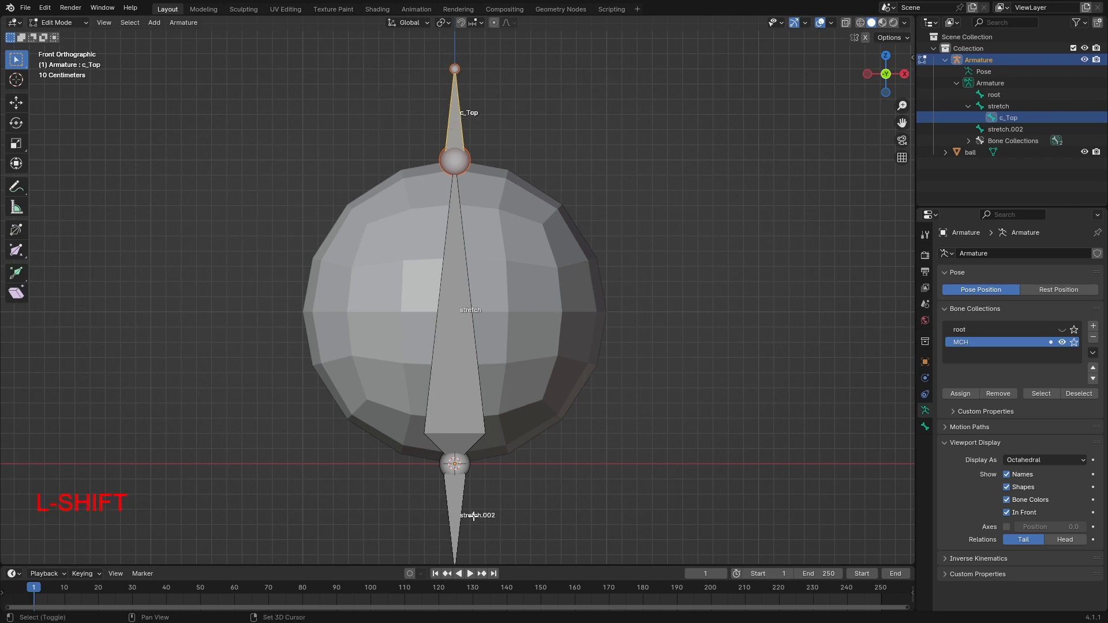
Rename the bone below the stretch bone to c_Bottom
{"action": "middle_click_drag", "start_coordinate": [456, 515], "coordinate": [458, 487], "text": "shift"}
{"action": "left_click", "coordinate": [459, 486]}
{"action": "key", "text": "F2"}
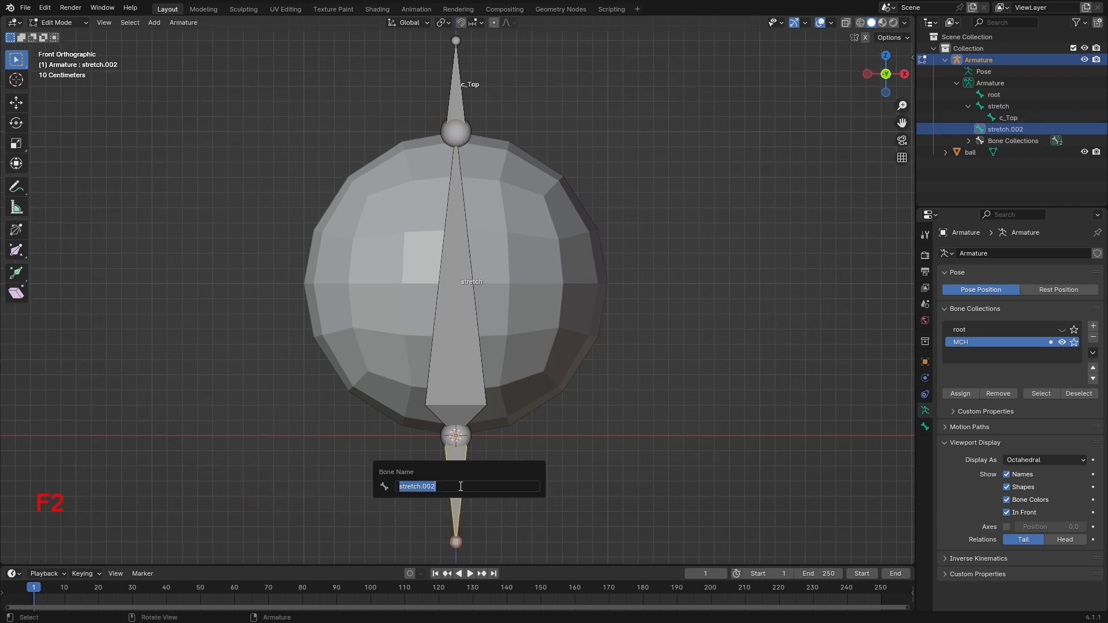
{"action": "type", "text": "c"}
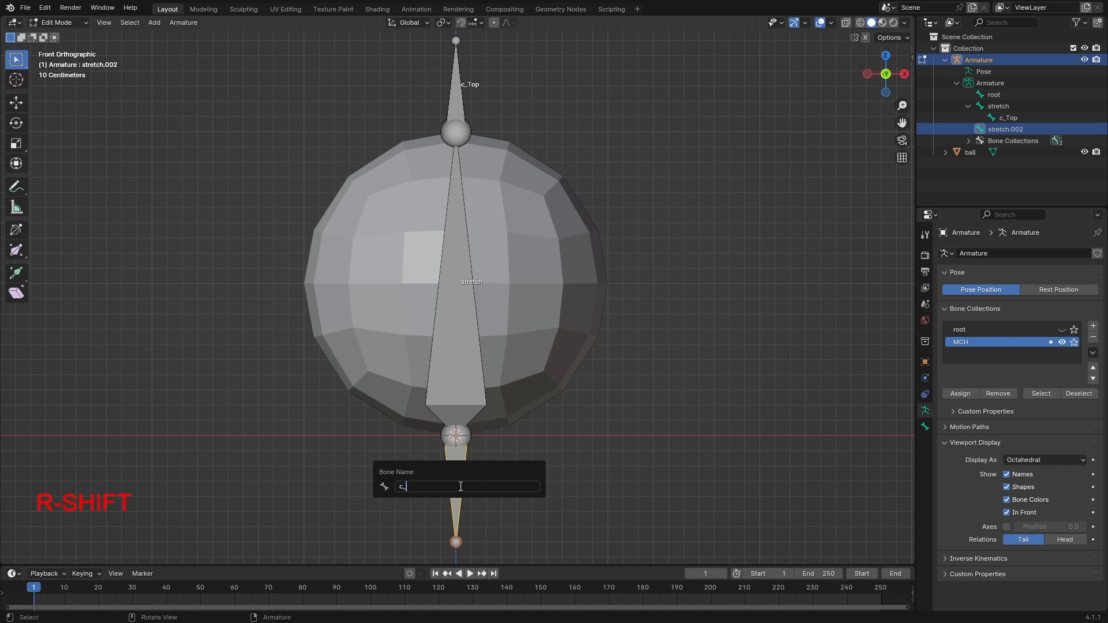
{"action": "type", "text": "_Bo"}
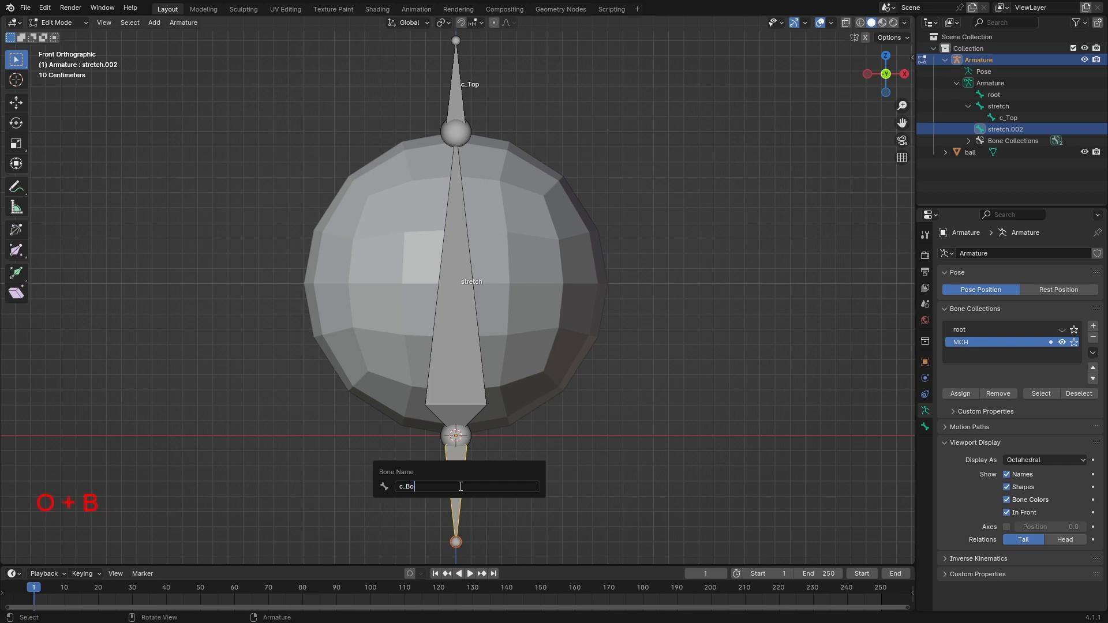
{"action": "type", "text": "ttom"}
{"action": "key", "text": "Return"}
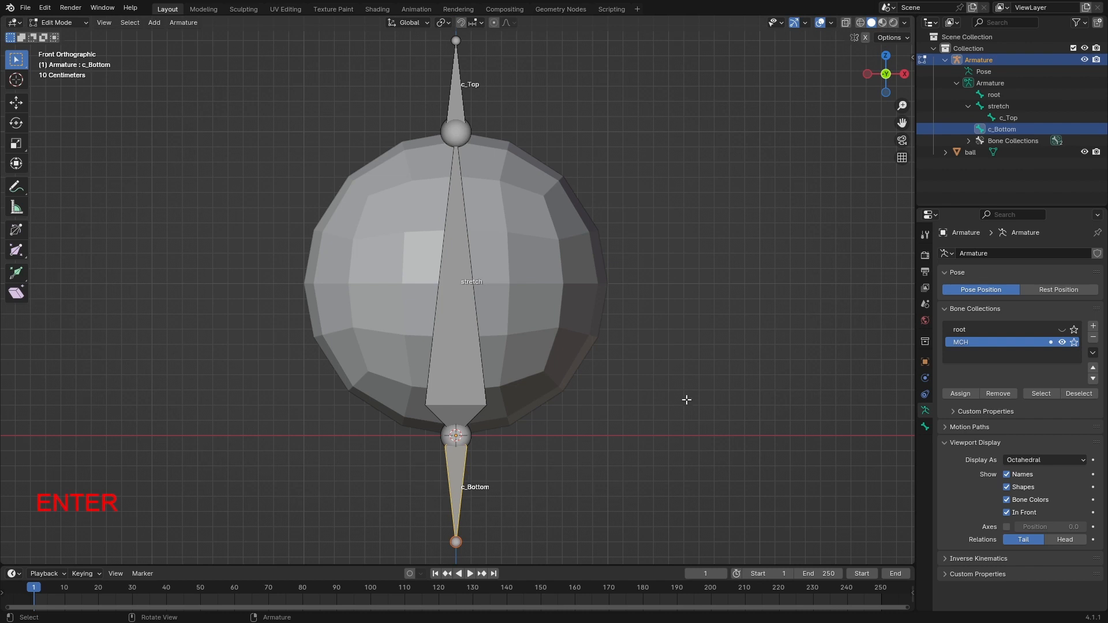
Rename the MCH bone collection to stretch
{"action": "double_click", "coordinate": [966, 344]}
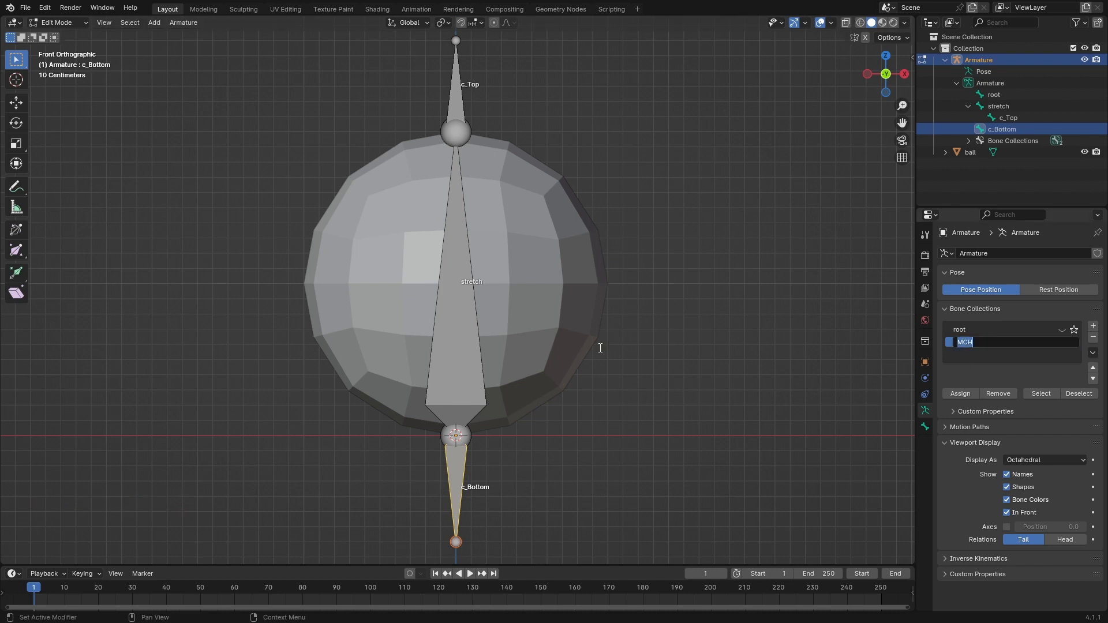
{"action": "type", "text": "stretch"}
{"action": "key", "text": "Return"}
Test-move the c_Top bone to check how it pulls the stretch bone, and cancel the move
{"action": "middle_click_drag", "start_coordinate": [599, 346], "coordinate": [590, 379], "text": "shift"}
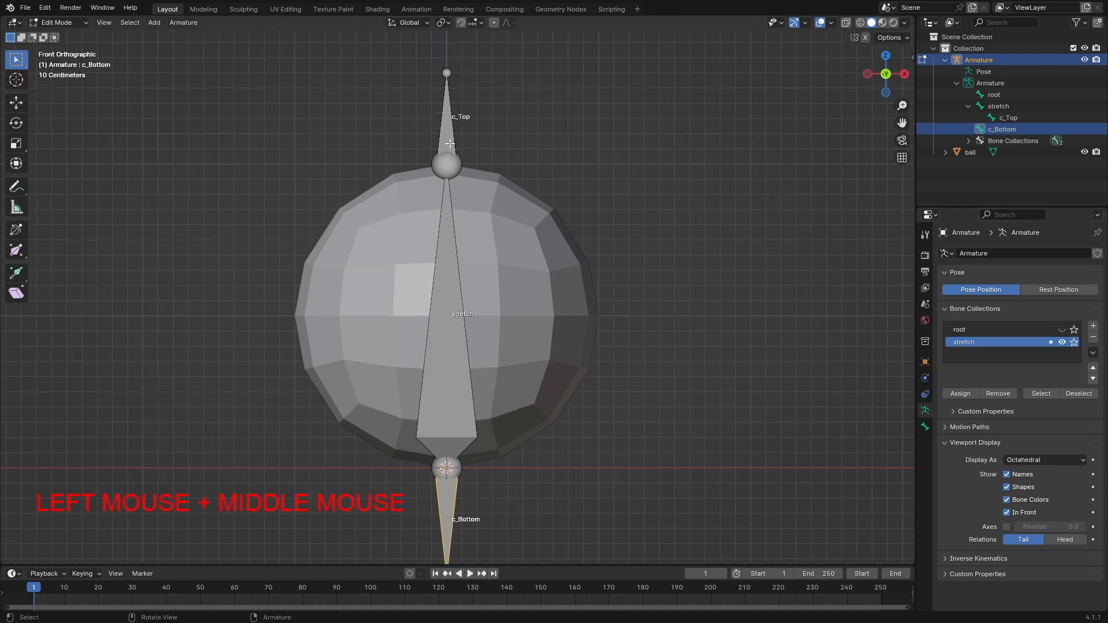
{"action": "left_click", "coordinate": [450, 143]}
{"action": "key", "text": "g"}
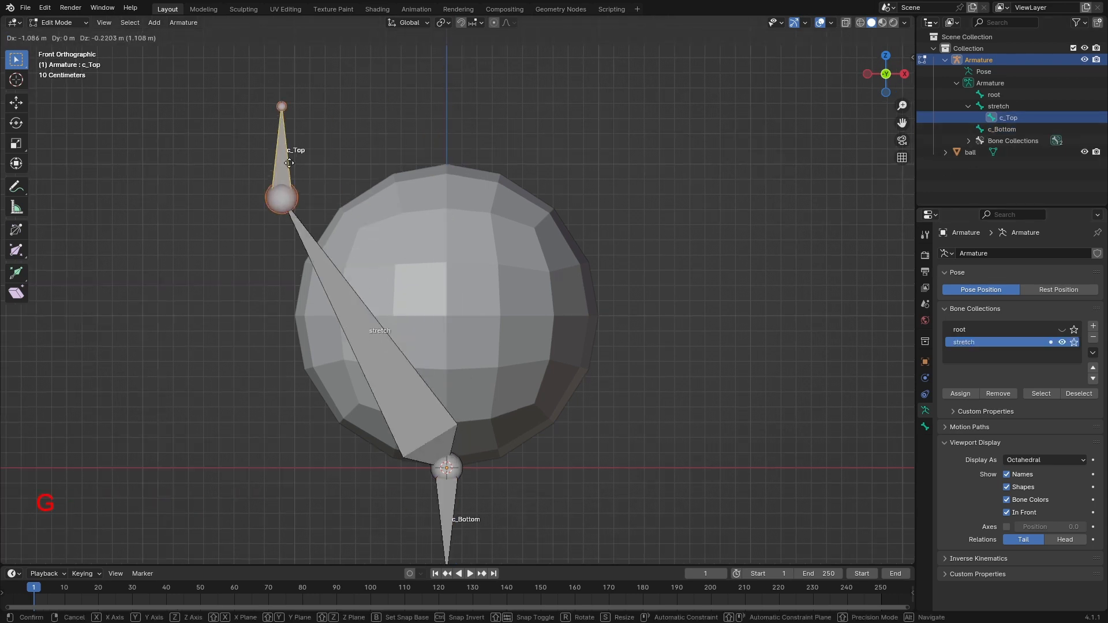
{"action": "key", "text": "Escape"}
Clear the c_Top bone's parent, then test-move the bone to check its independence and cancel the move
{"action": "key", "text": "alt"}
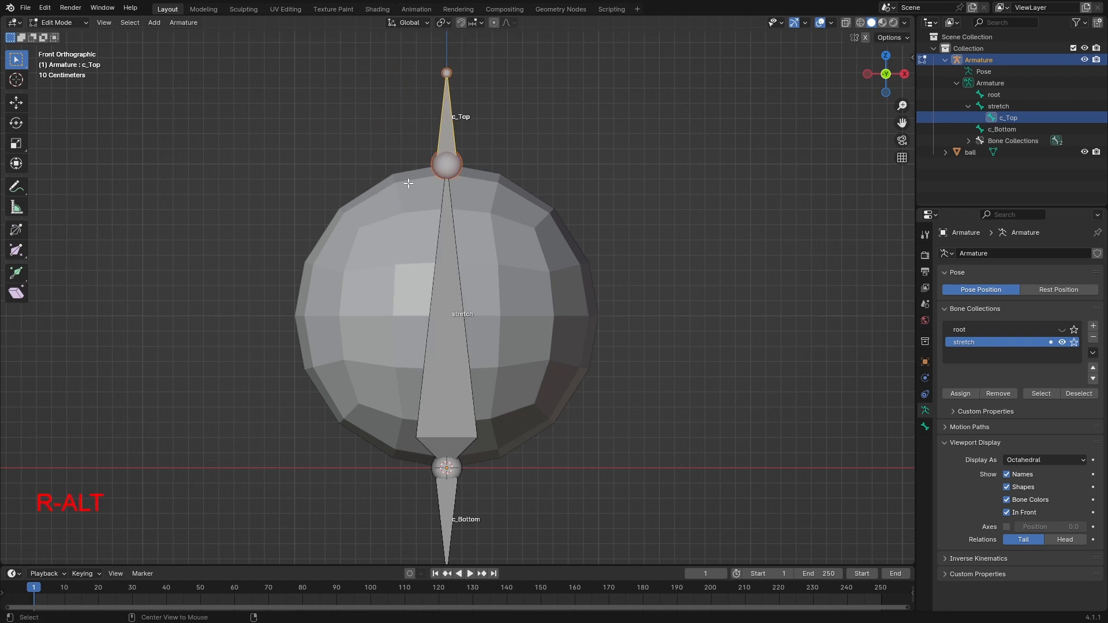
{"action": "key", "text": "alt+p"}
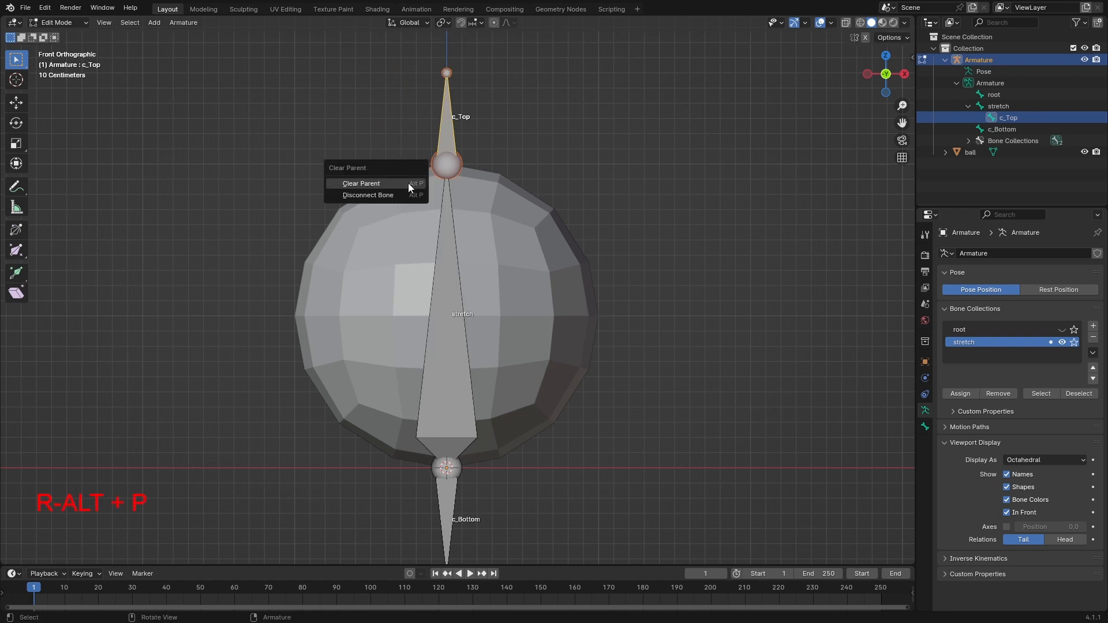
{"action": "left_click", "coordinate": [407, 183]}
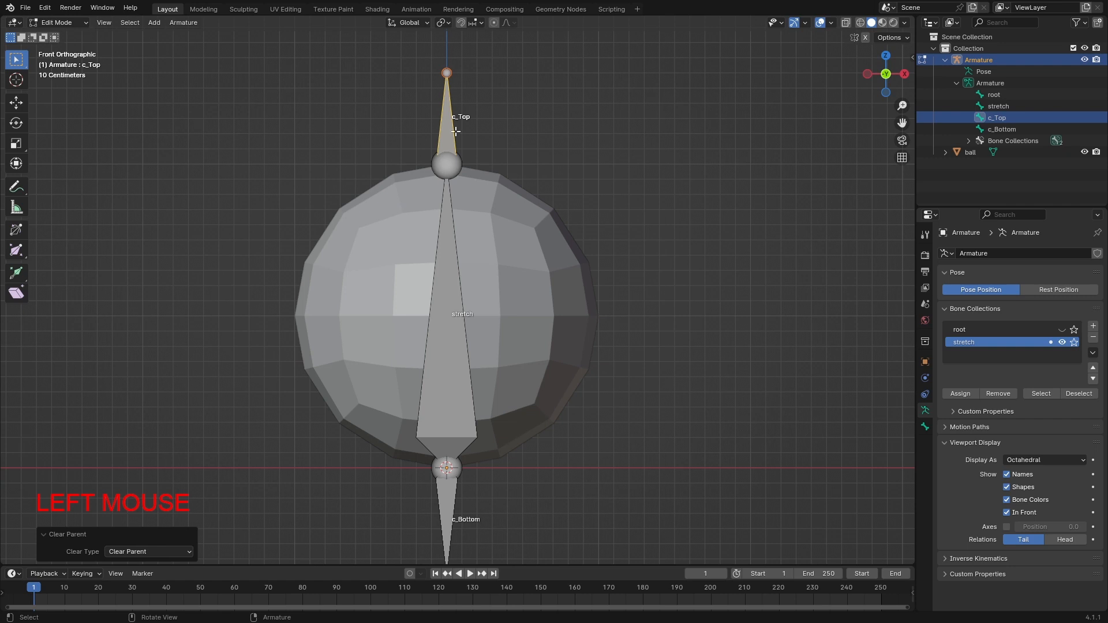
{"action": "left_click", "coordinate": [595, 110]}
{"action": "left_click", "coordinate": [459, 134]}
{"action": "key", "text": "g"}
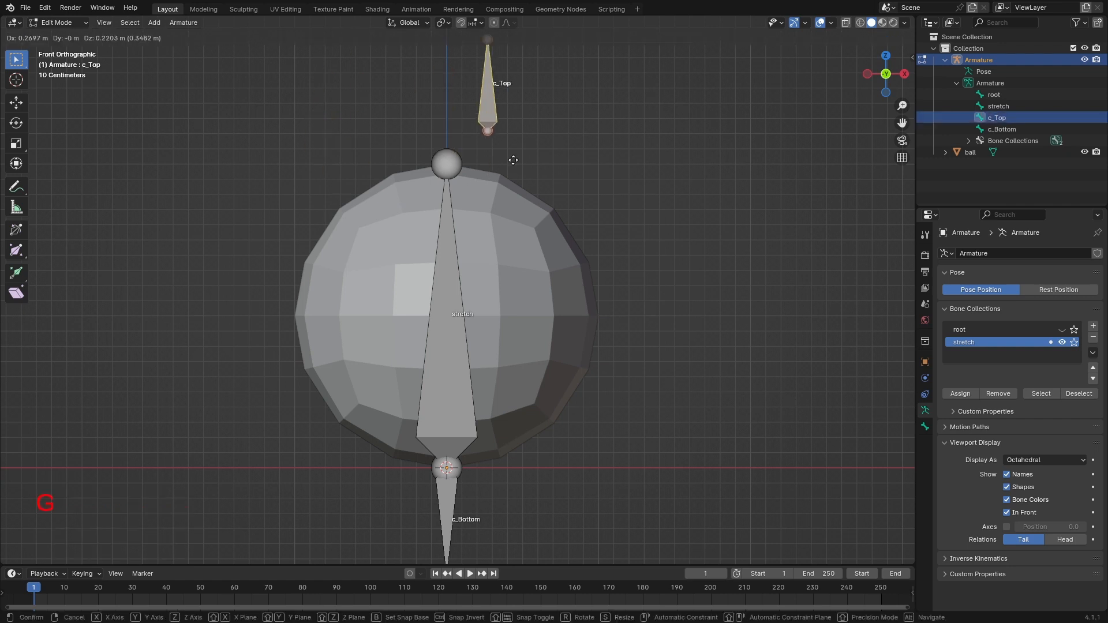
{"action": "key", "text": "Escape"}
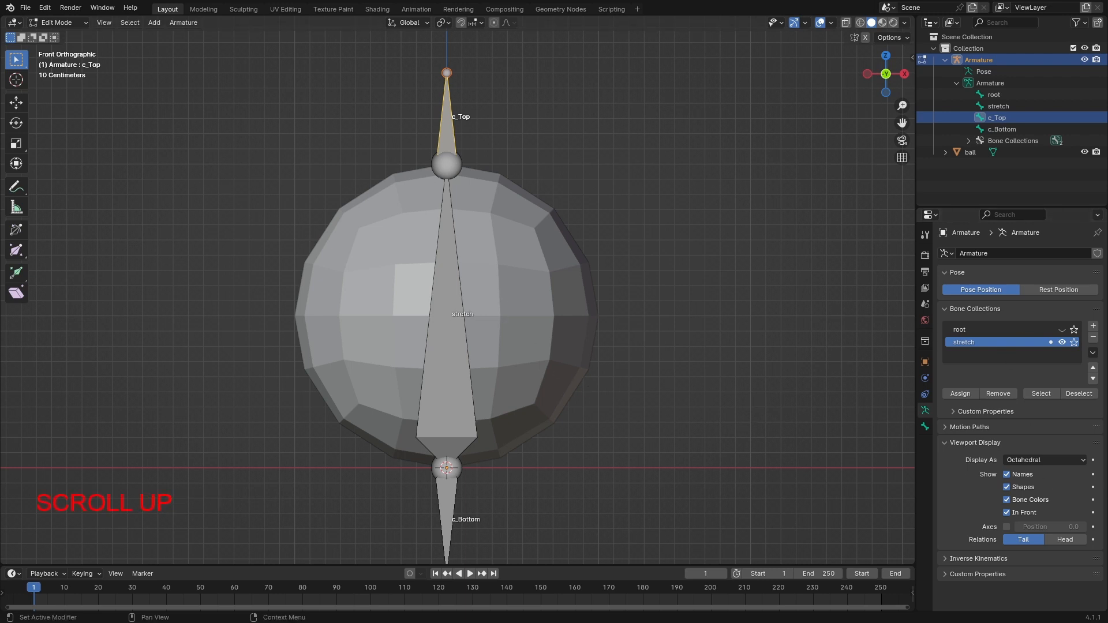
Add a new bone collection to the armature, keeping its default name, and stay in Edit Mode
{"action": "left_click", "coordinate": [1093, 326]}
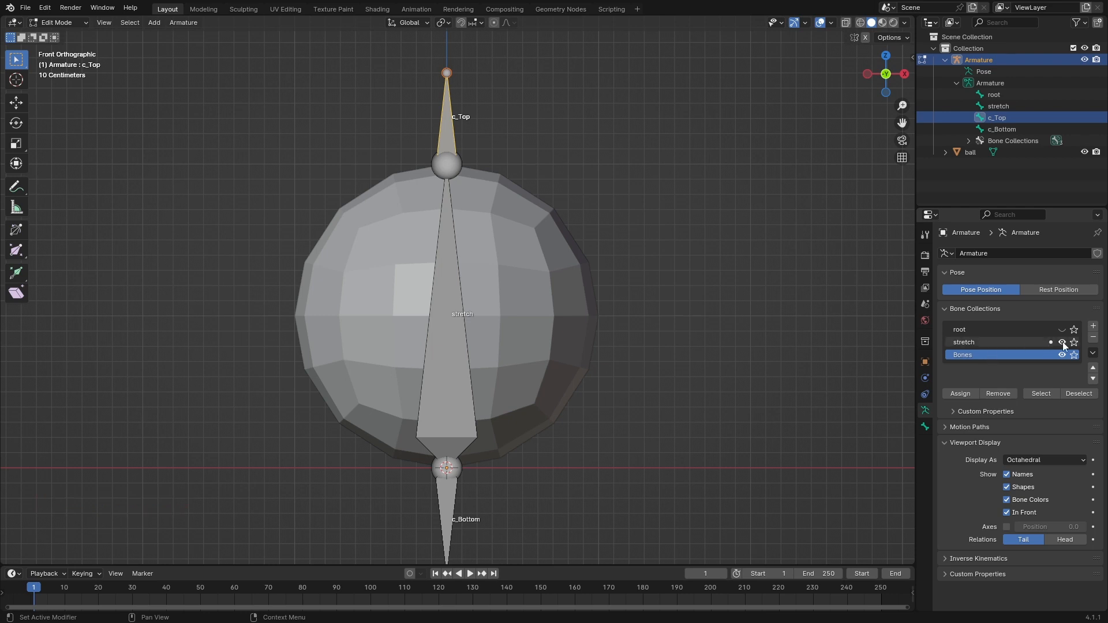
{"action": "key", "text": "Tab"}
{"action": "middle_click_drag", "start_coordinate": [323, 312], "coordinate": [365, 320]}
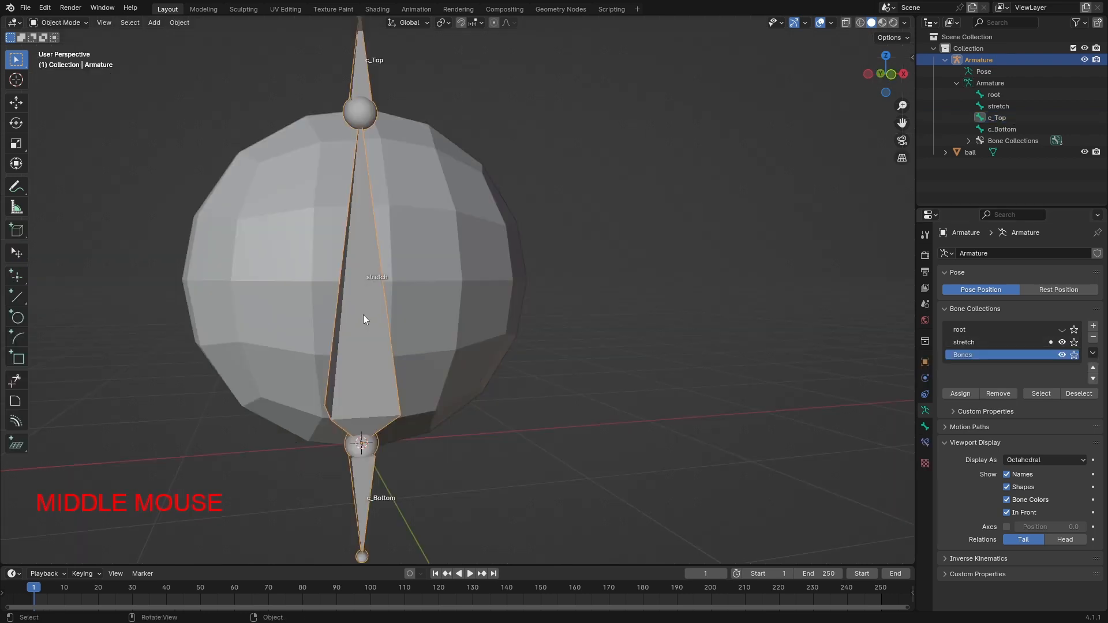
{"action": "key", "text": "Tab"}
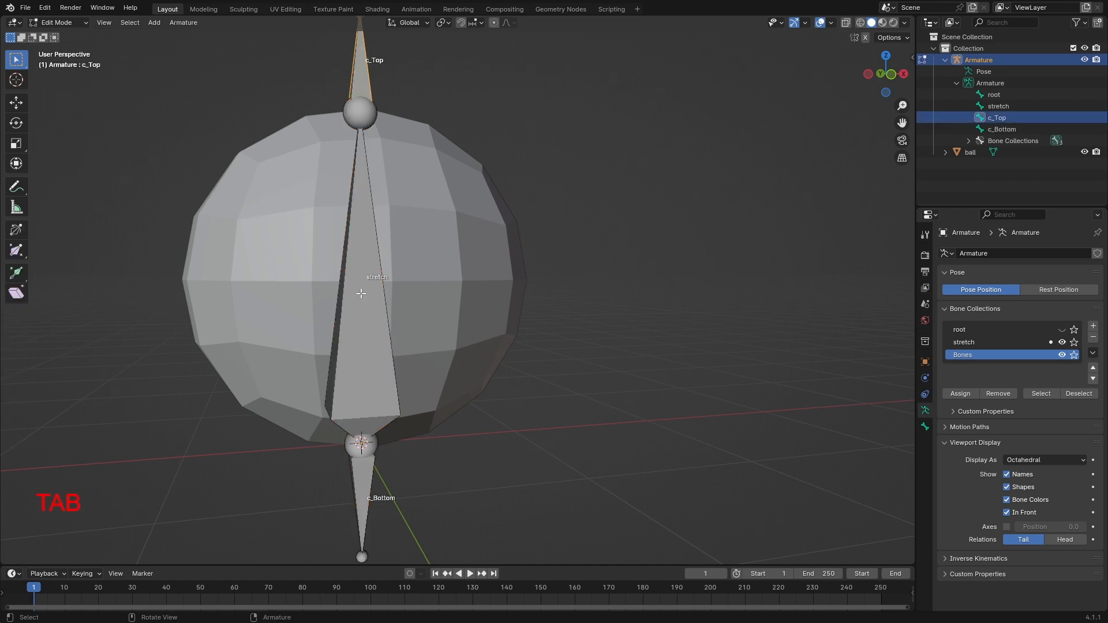
Snap the 3D cursor to the middle of the selected stretch bone
{"action": "left_click", "coordinate": [361, 291]}
{"action": "middle_click_drag", "start_coordinate": [361, 291], "coordinate": [385, 314]}
{"action": "key", "text": "shift"}
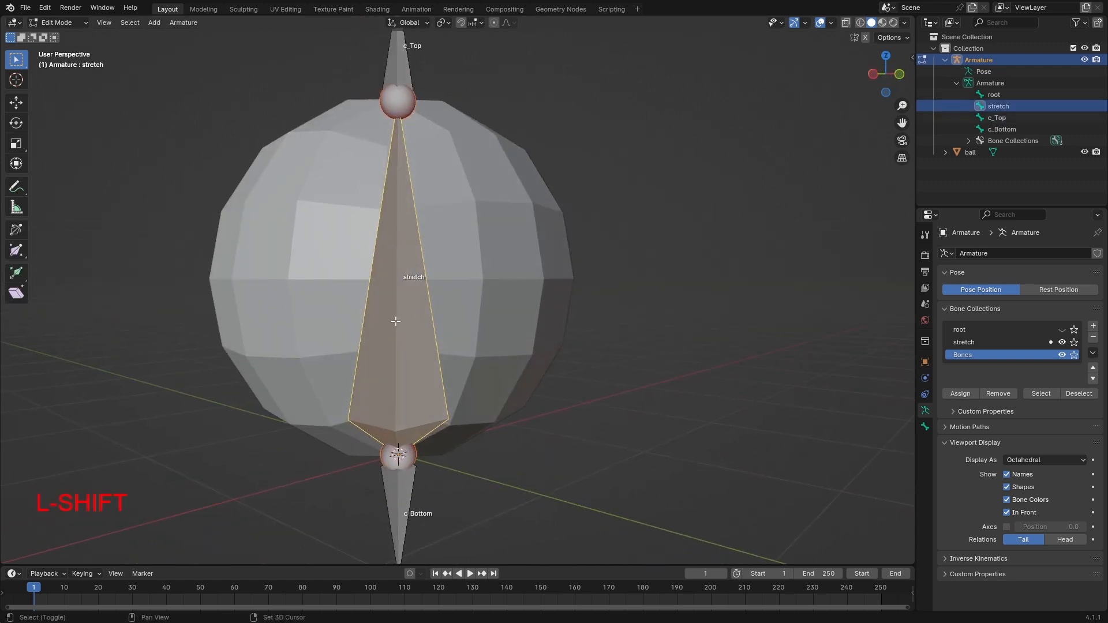
{"action": "key", "text": "shift+s"}
{"action": "left_click", "coordinate": [398, 380]}
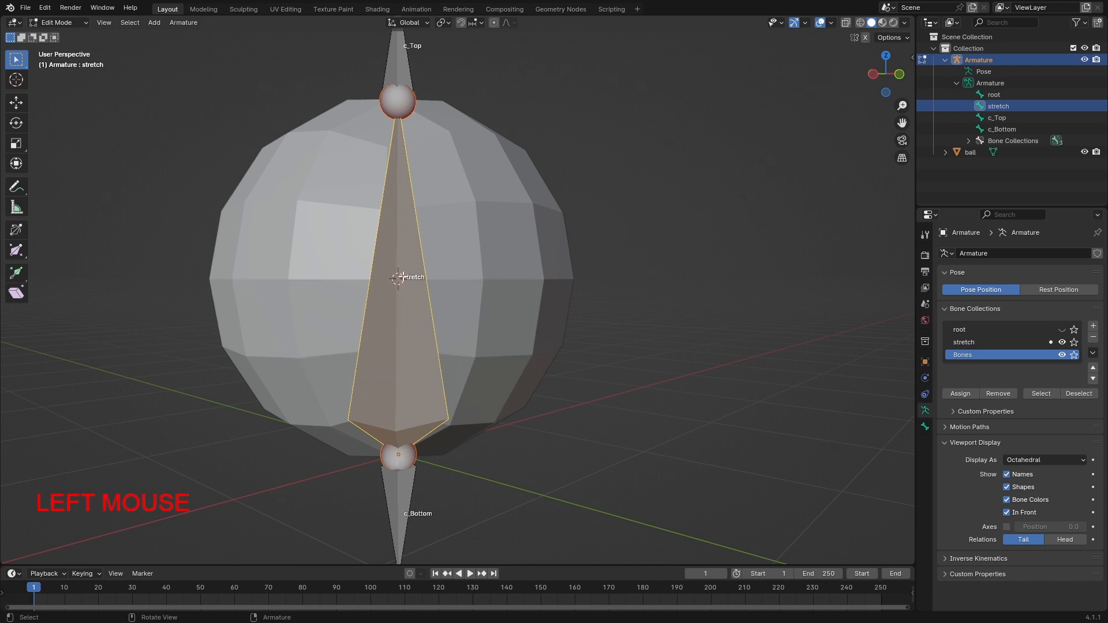
Add a bone at the 3D cursor in the newest bone collection, and hide the stretch collection
{"action": "middle_click_drag", "start_coordinate": [414, 295], "coordinate": [353, 300]}
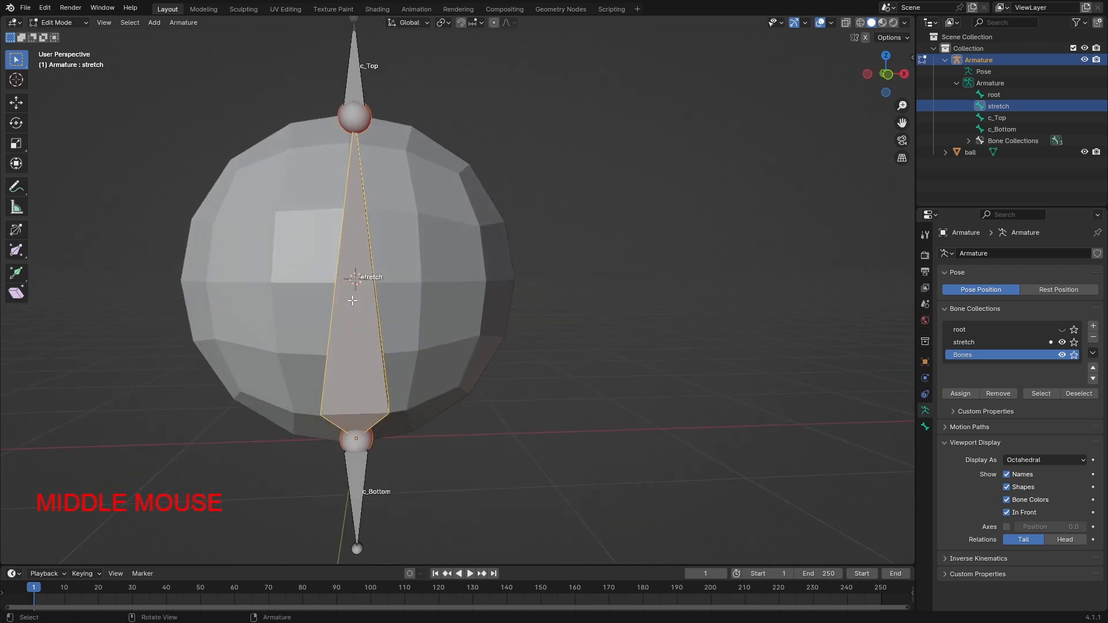
{"action": "key", "text": "KP_1"}
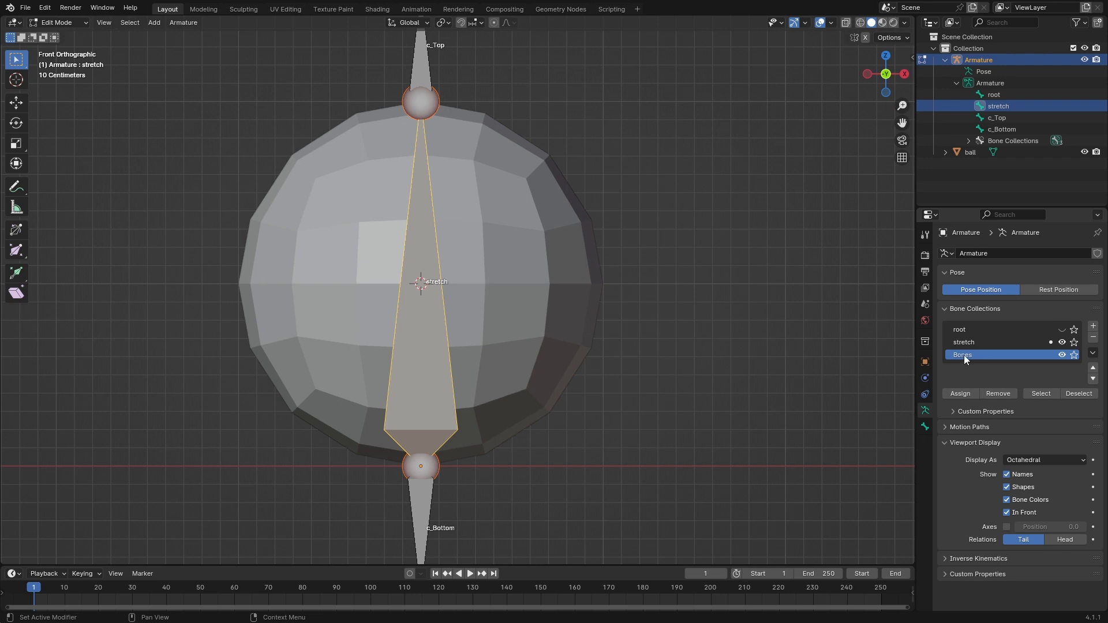
{"action": "left_click", "coordinate": [630, 336]}
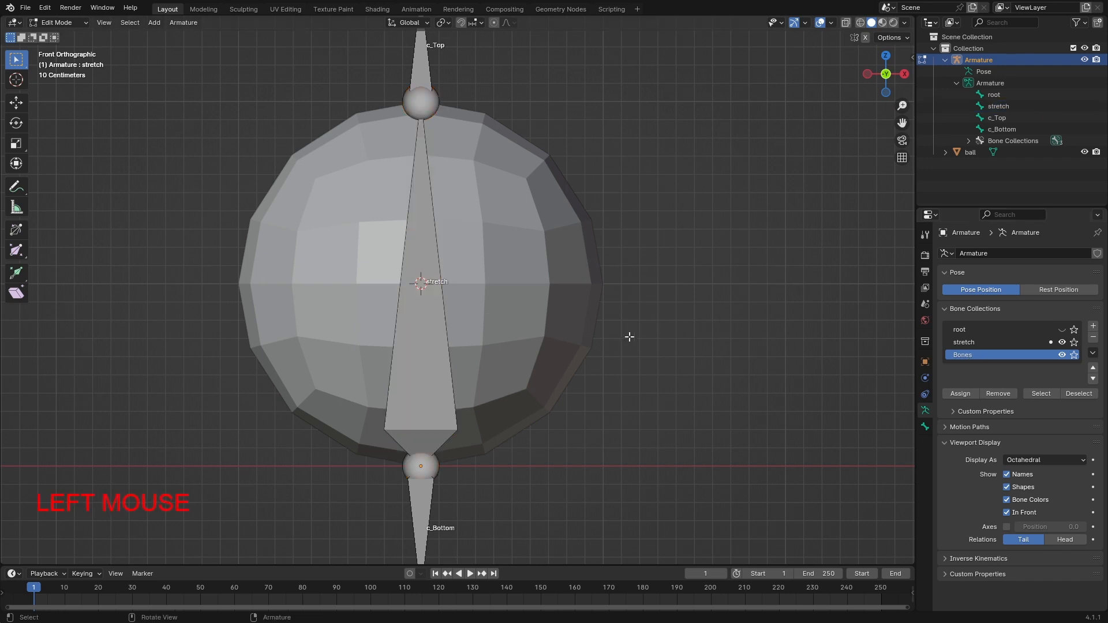
{"action": "key", "text": "shift+a"}
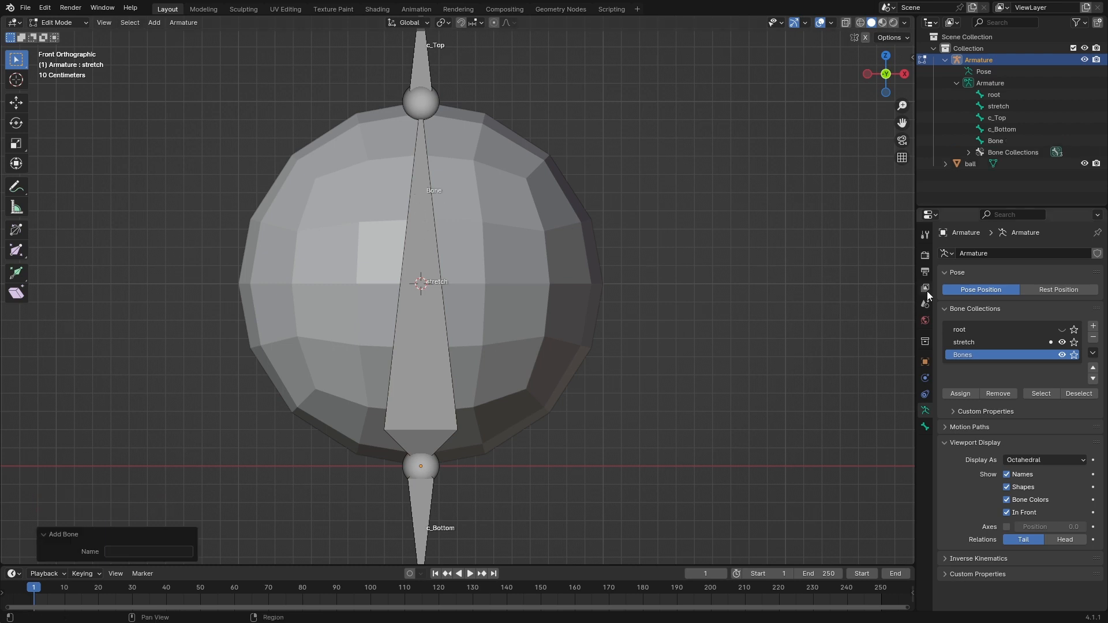
{"action": "left_click", "coordinate": [1062, 343]}
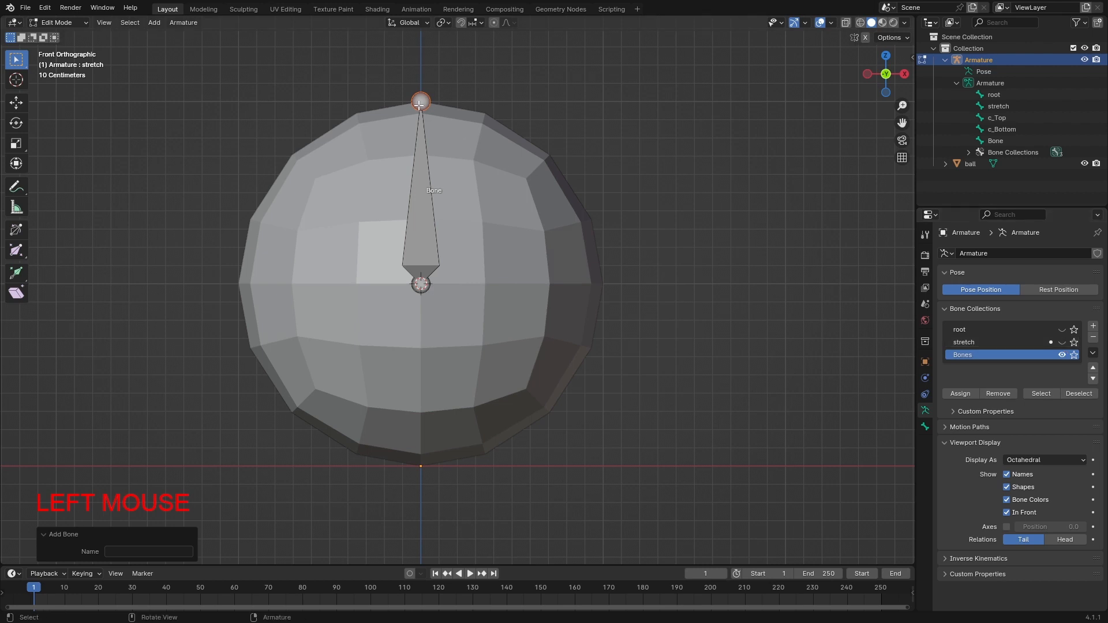
Rename the new bone at the ball's centre to rotate
{"action": "left_click", "coordinate": [415, 227]}
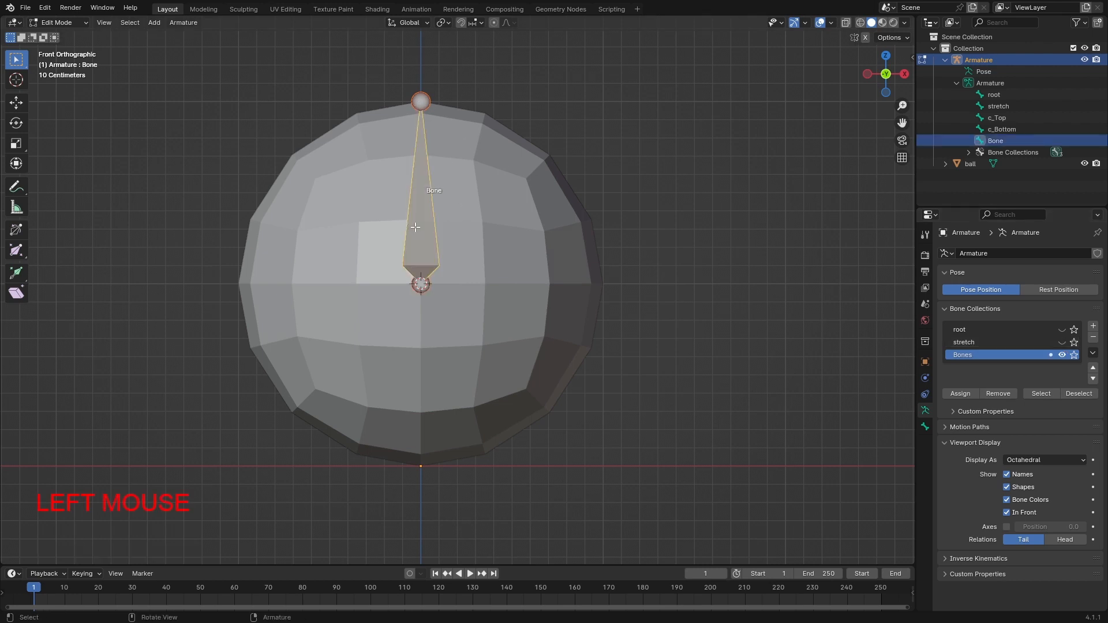
{"action": "key", "text": "F3"}
{"action": "key", "text": "Escape"}
{"action": "key", "text": "F2"}
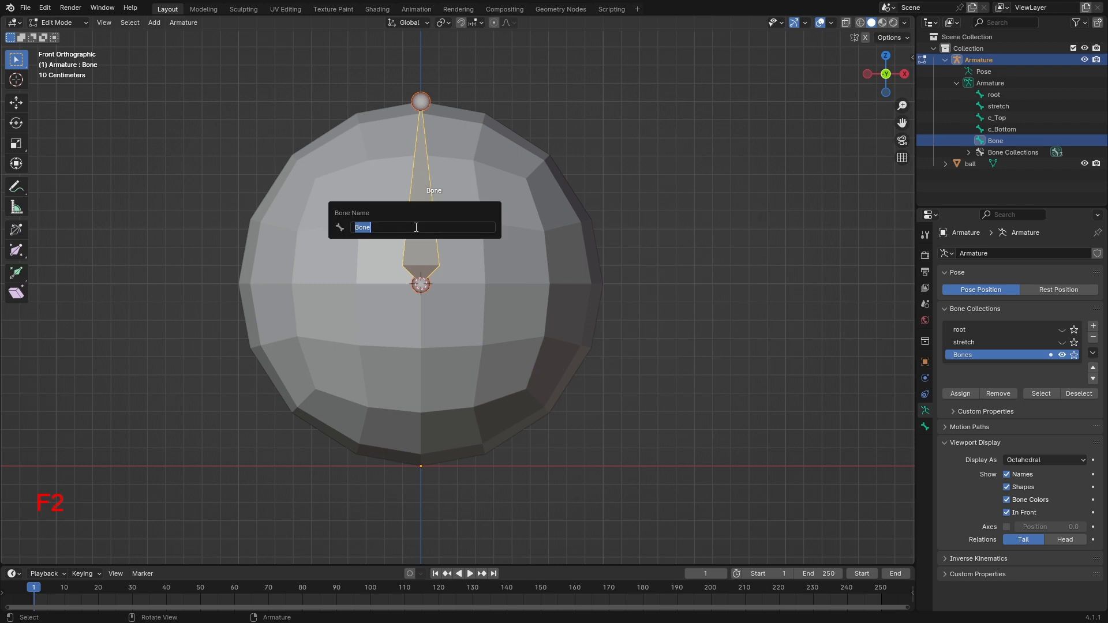
{"action": "type", "text": "rotat"}
{"action": "key", "text": "Return"}
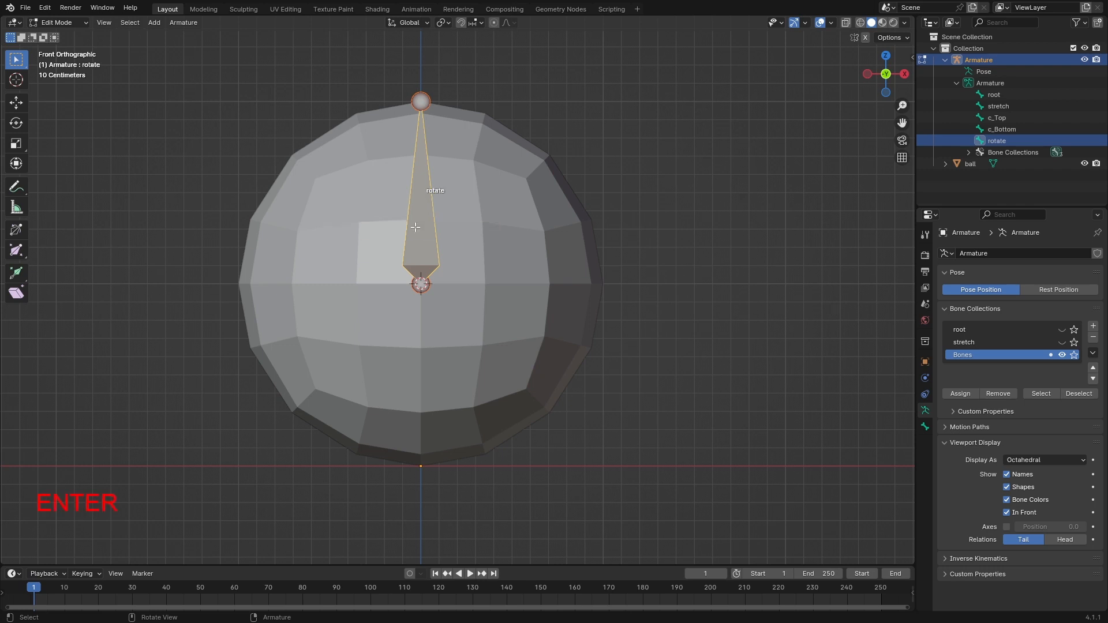
Lay the rotate bone horizontally by moving its tip 1 m along X and -1 m along Z with snapping
{"action": "left_click", "coordinate": [555, 179]}
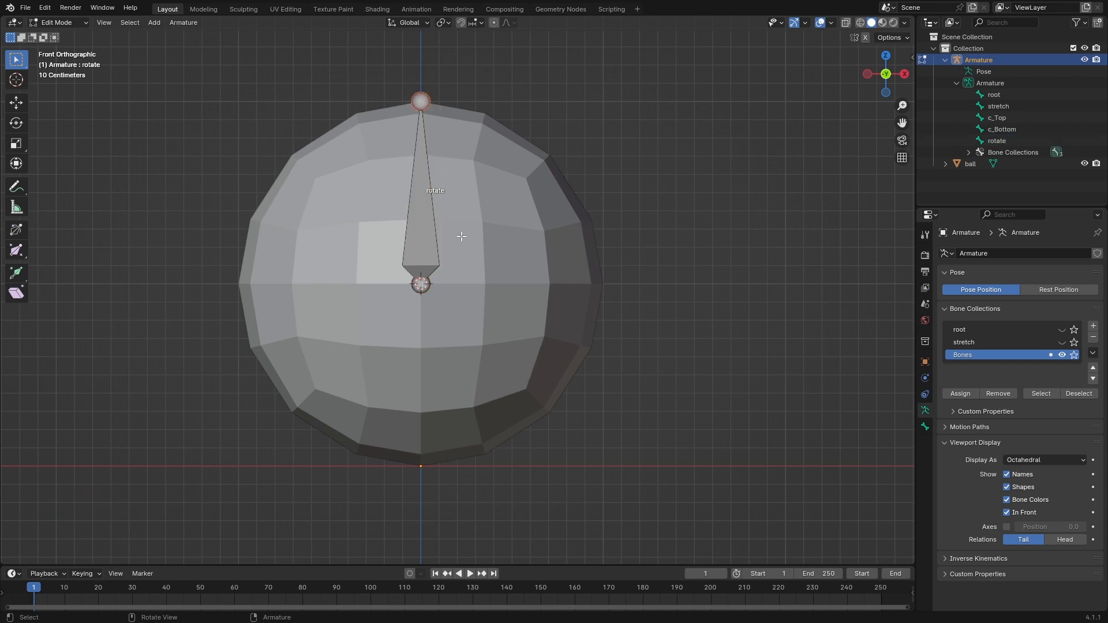
{"action": "key", "text": "g"}
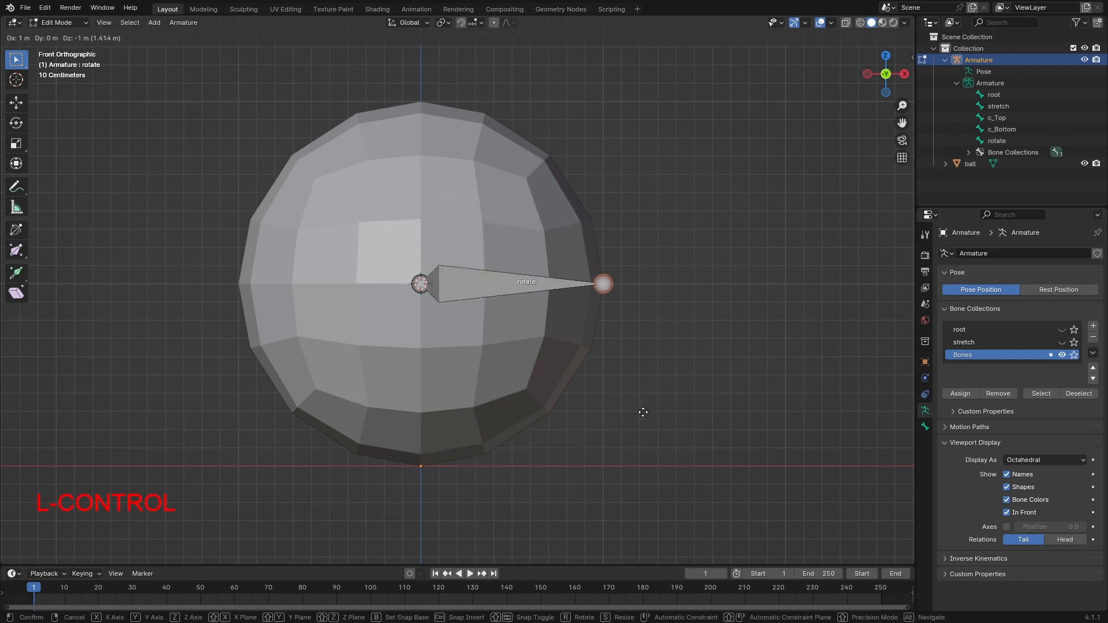
{"action": "left_click", "coordinate": [647, 420], "text": "ctrl"}
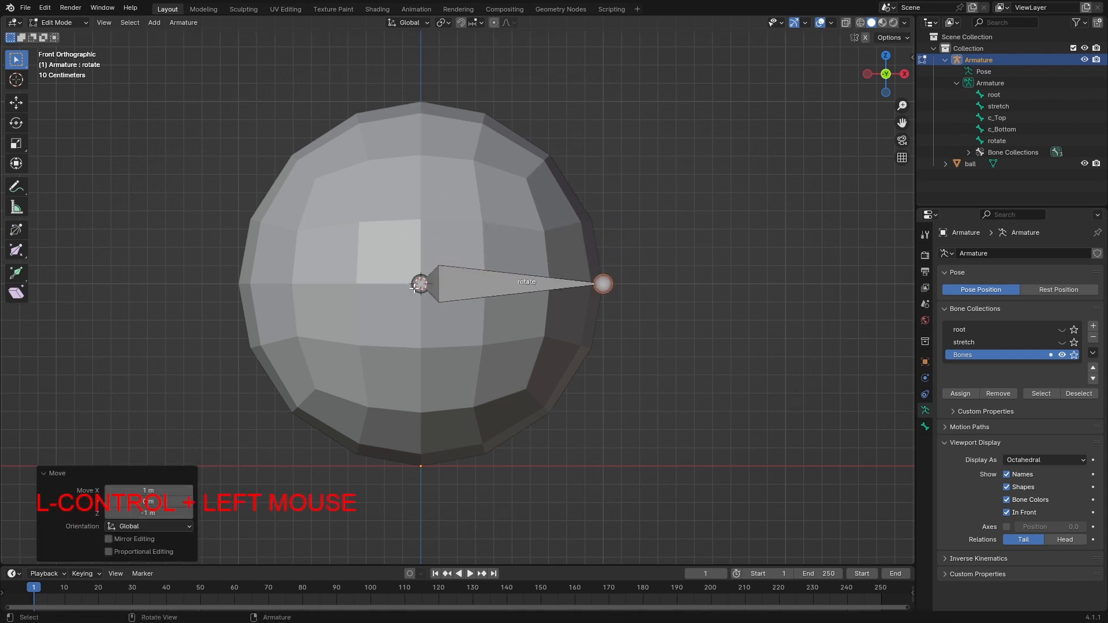
Add another upright bone at the 3D cursor in the ball's centre and select it
{"action": "left_click", "coordinate": [427, 316]}
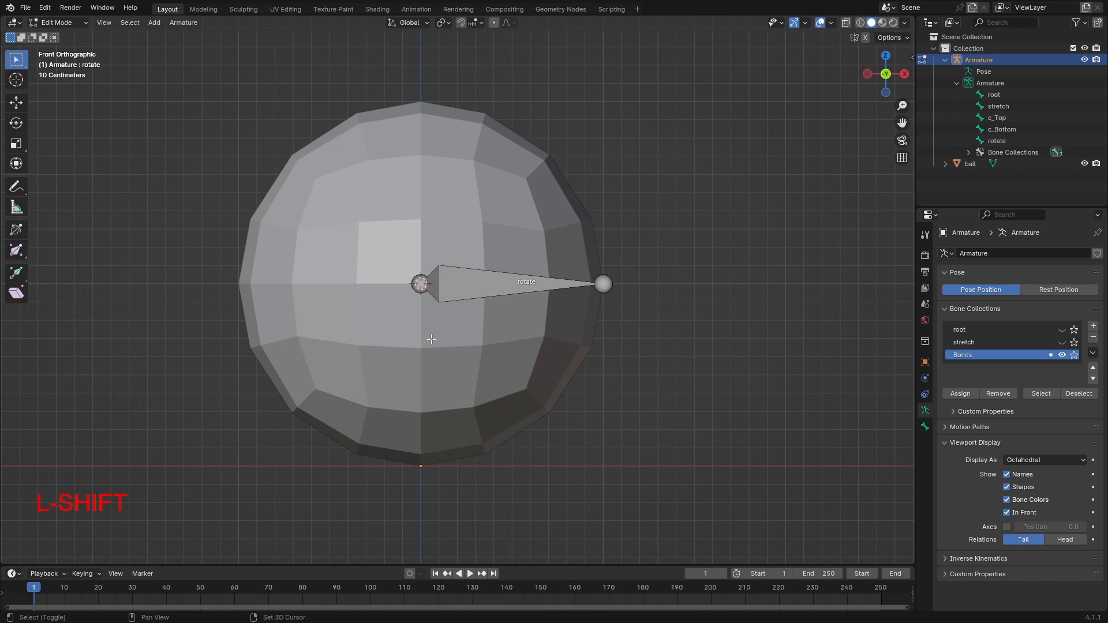
{"action": "key", "text": "shift+a"}
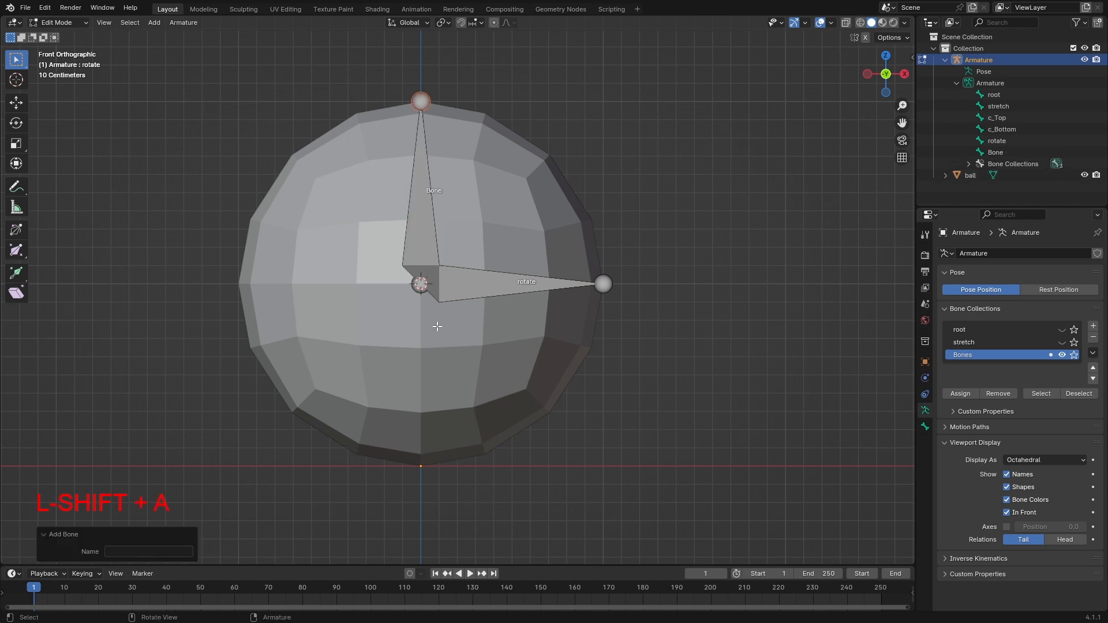
{"action": "left_click", "coordinate": [429, 220]}
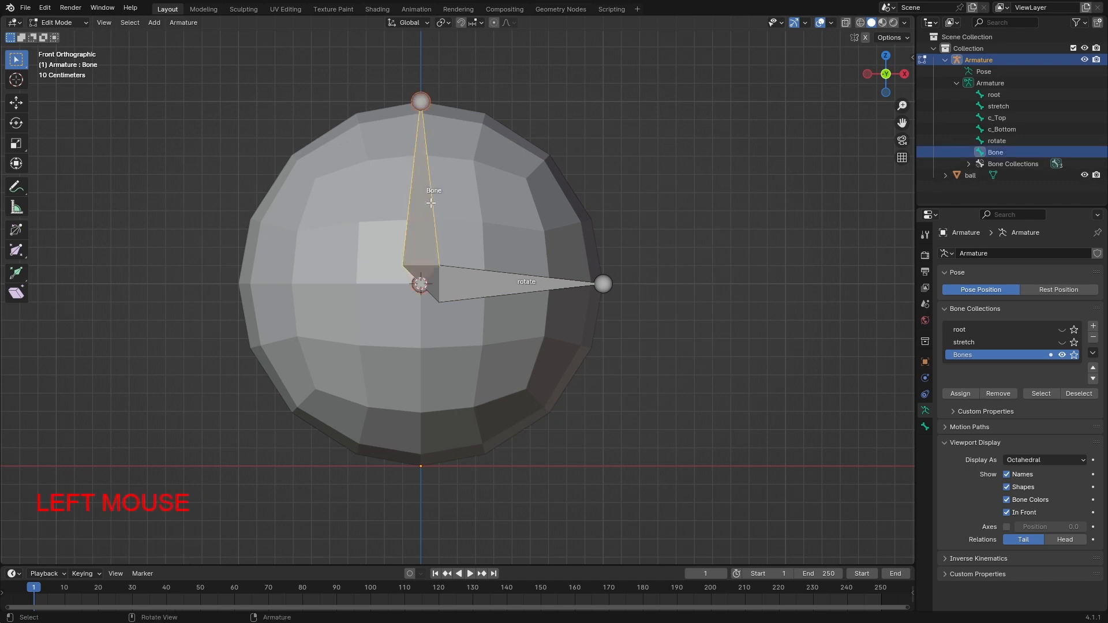
Rename the new upright bone at the ball's centre to cog
{"action": "key", "text": "F2"}
{"action": "type", "text": "c"}
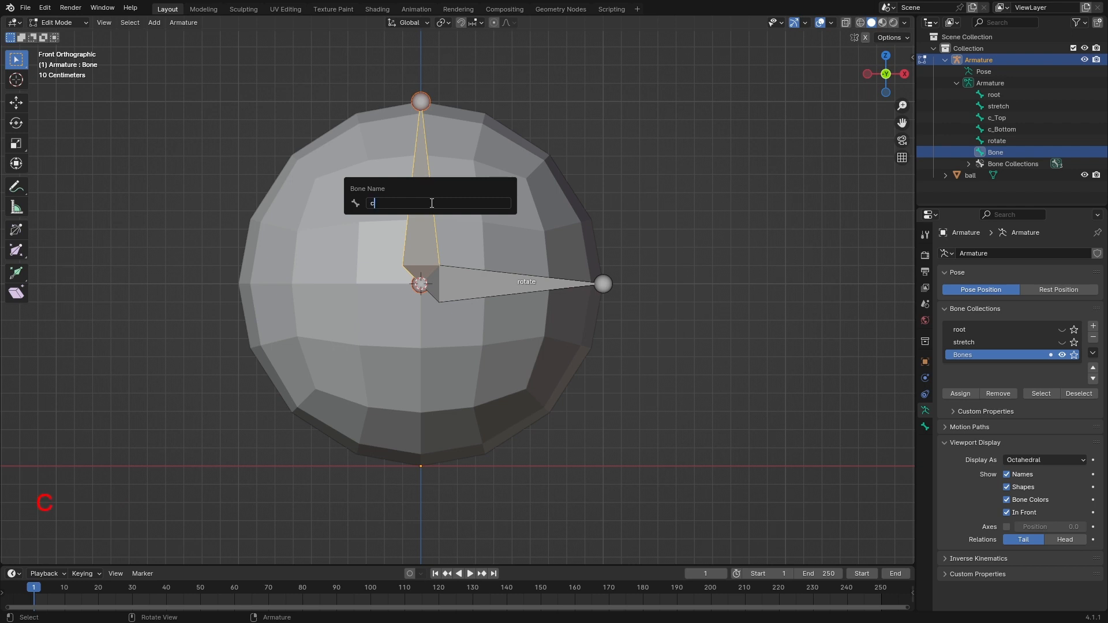
{"action": "type", "text": "og"}
{"action": "key", "text": "Return"}
Lay the cog bone horizontally opposite the rotate bone by moving its tip -1 m along X and -1 m along Z with snapping
{"action": "left_click", "coordinate": [514, 131]}
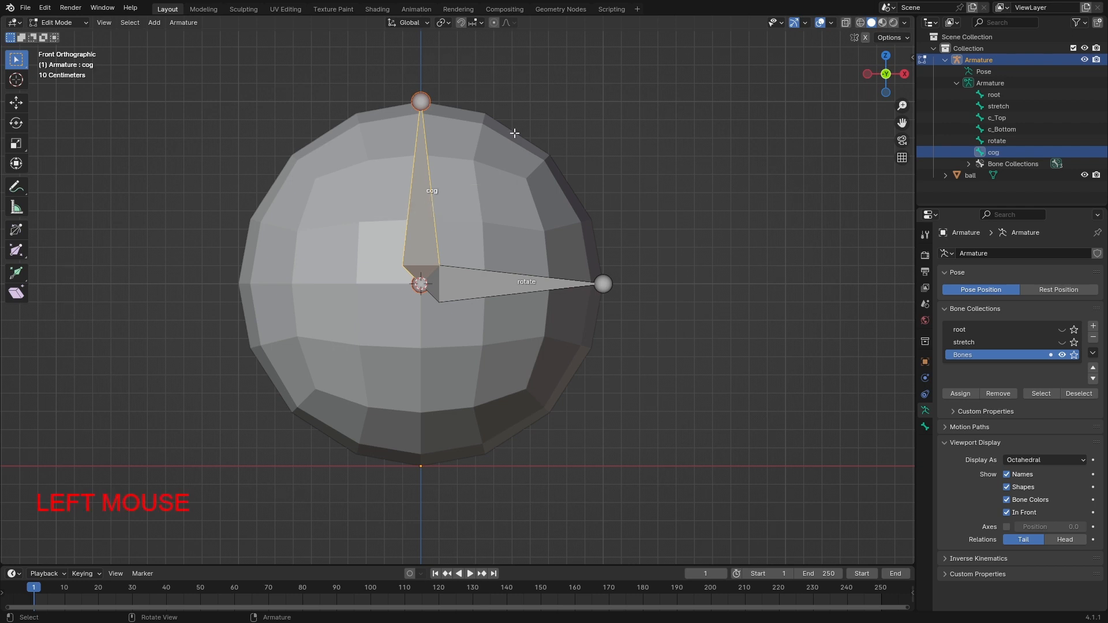
{"action": "key", "text": "g"}
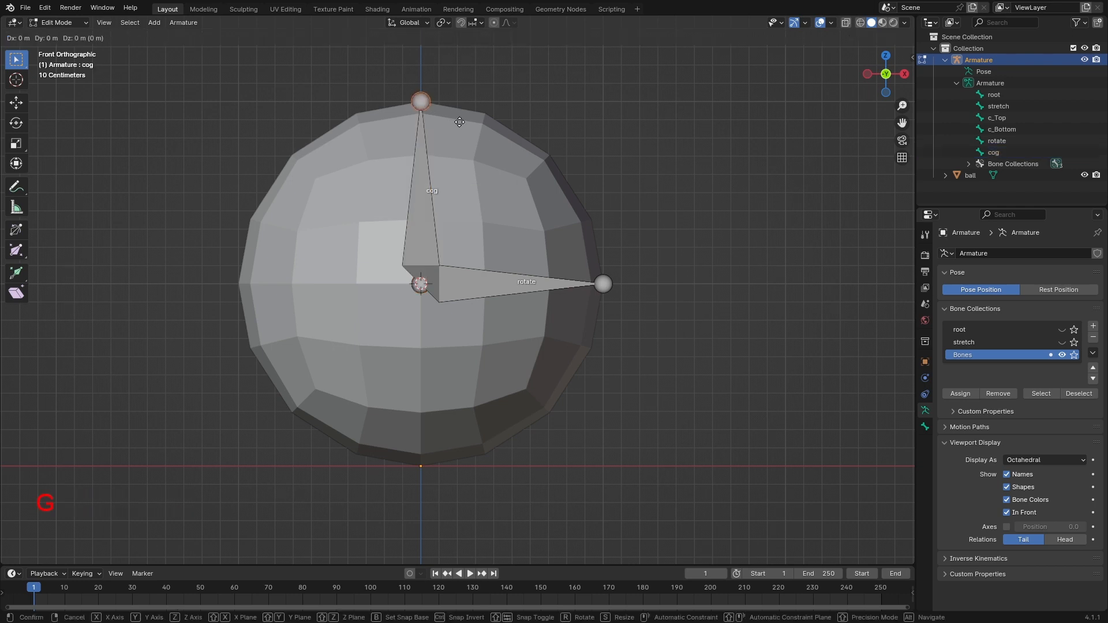
{"action": "key", "text": "ctrl"}
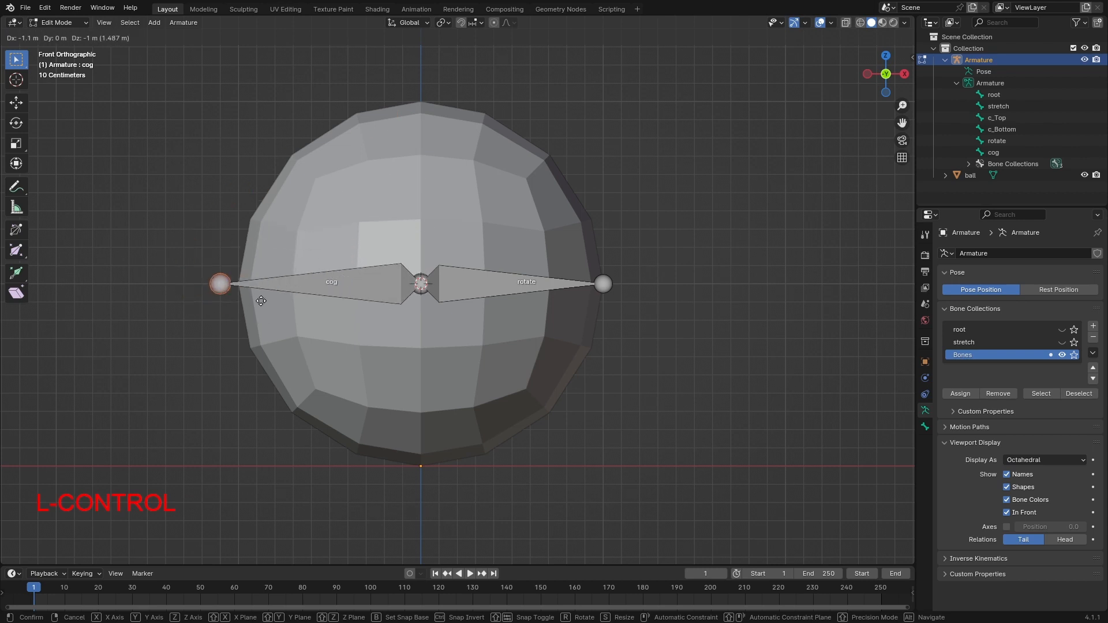
{"action": "left_click", "coordinate": [271, 298], "text": "ctrl"}
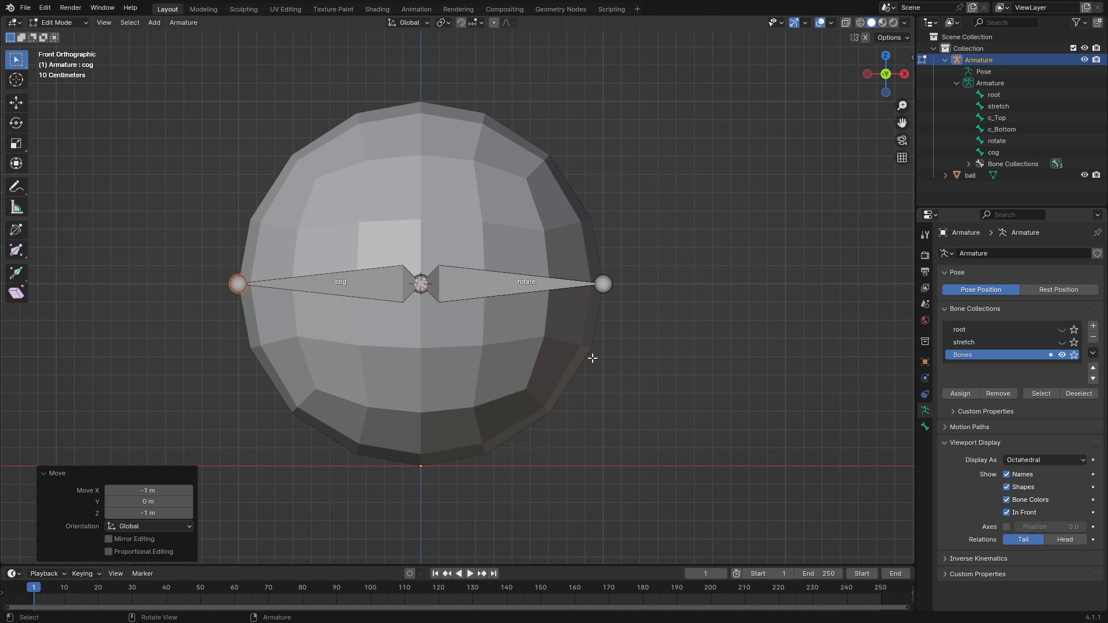
Show and hide the root, stretch and Bones collections in turn to examine which bones each one contains
{"action": "left_click", "coordinate": [1062, 355]}
{"action": "left_click", "coordinate": [1039, 331]}
{"action": "left_click", "coordinate": [1062, 330]}
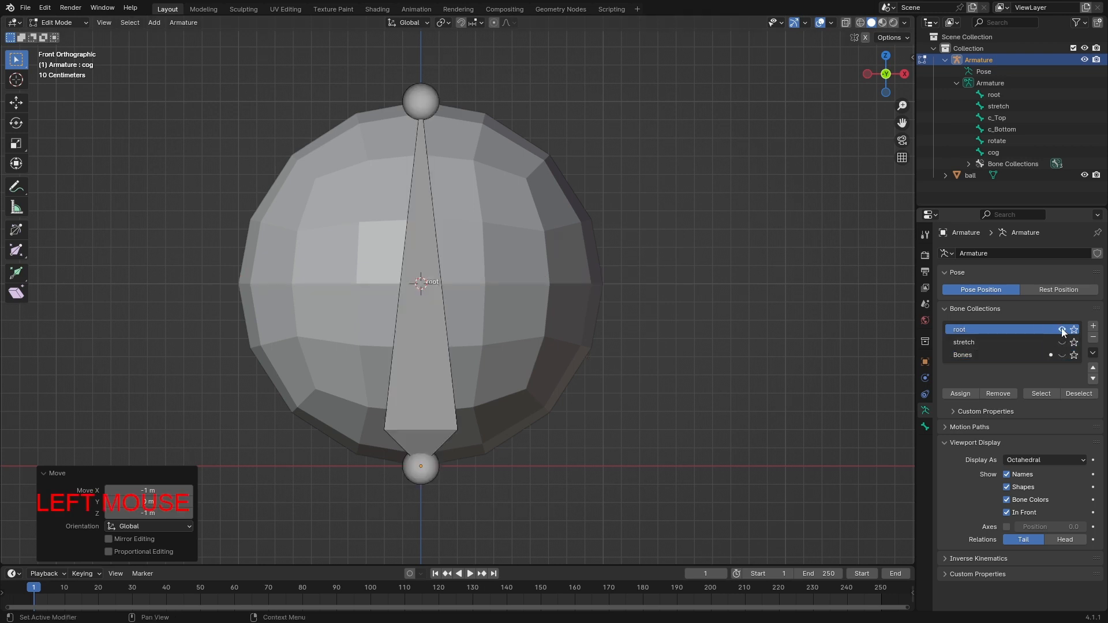
{"action": "left_click", "coordinate": [1061, 329]}
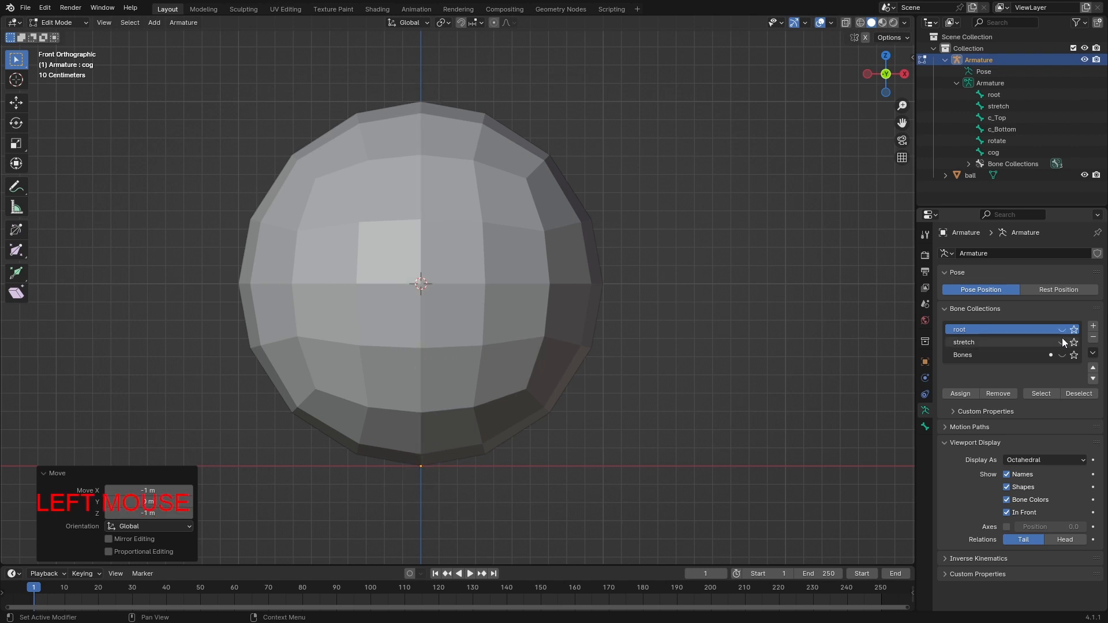
{"action": "left_click", "coordinate": [1062, 342]}
{"action": "scroll", "coordinate": [797, 346], "scroll_direction": "down", "scroll_amount": 3}
{"action": "scroll", "coordinate": [797, 346], "scroll_direction": "up", "scroll_amount": 2}
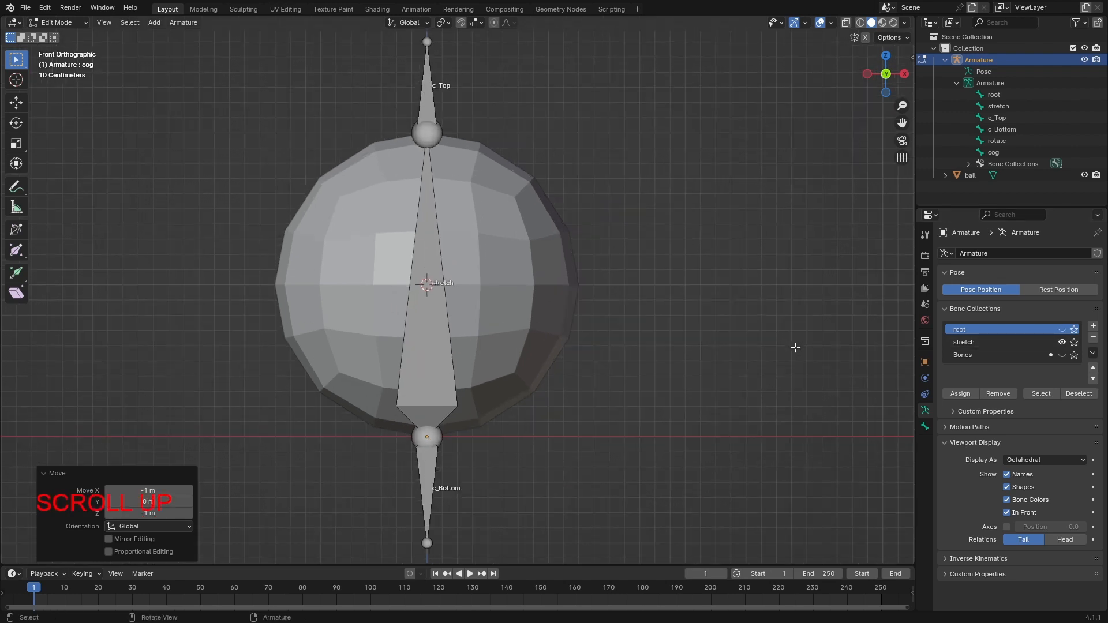
{"action": "left_click", "coordinate": [1062, 342]}
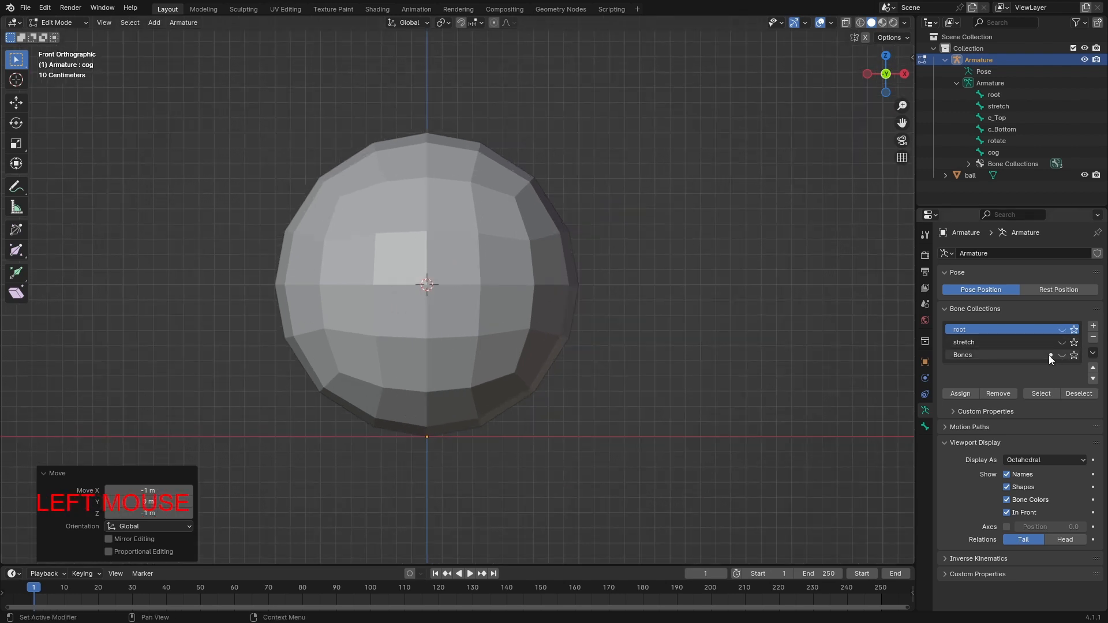
{"action": "left_click", "coordinate": [1062, 355]}
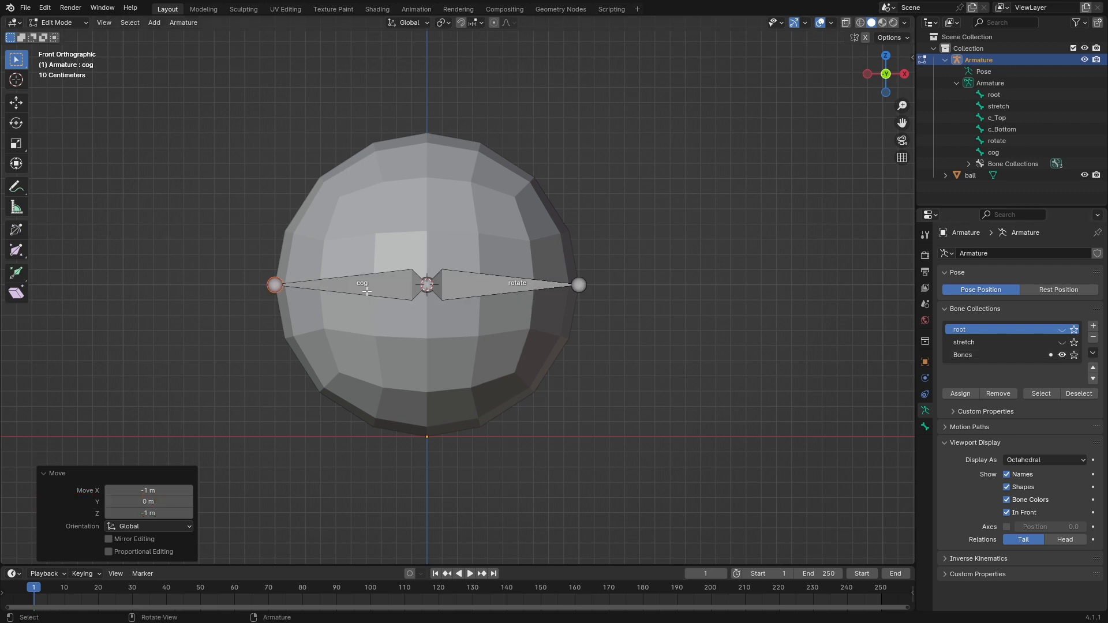
Go through the root, stretch, c_Top, c_Bottom, rotate and cog bones one by one to review the armature's bone list
{"action": "left_click", "coordinate": [994, 95]}
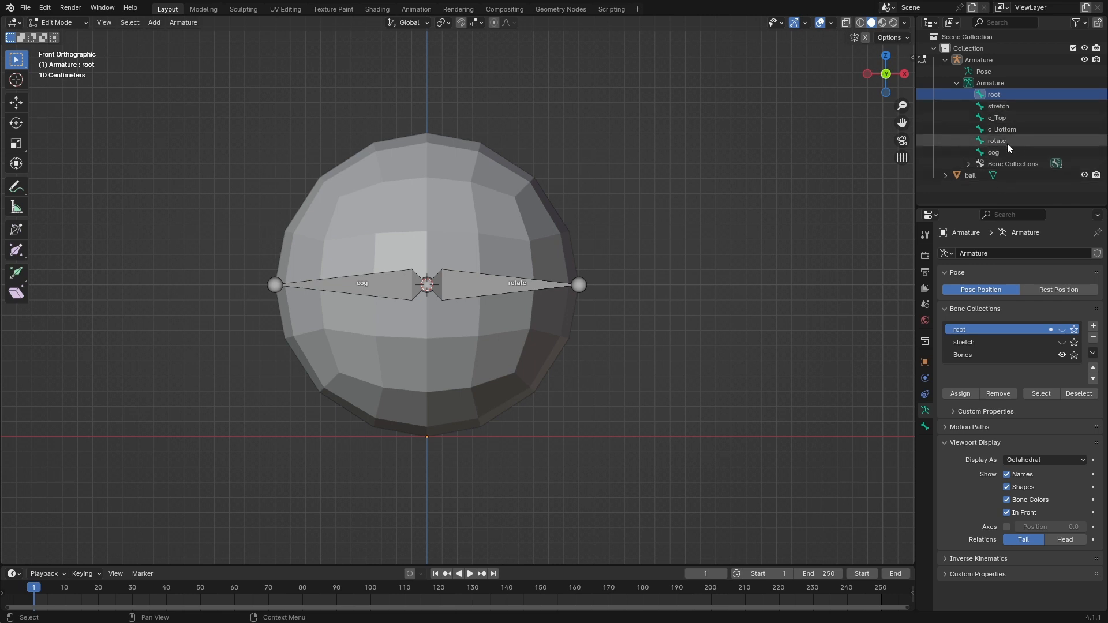
{"action": "left_click", "coordinate": [1006, 108]}
{"action": "left_click", "coordinate": [1007, 118]}
{"action": "left_click", "coordinate": [1006, 128]}
{"action": "left_click", "coordinate": [1003, 140]}
{"action": "left_click", "coordinate": [1000, 150]}
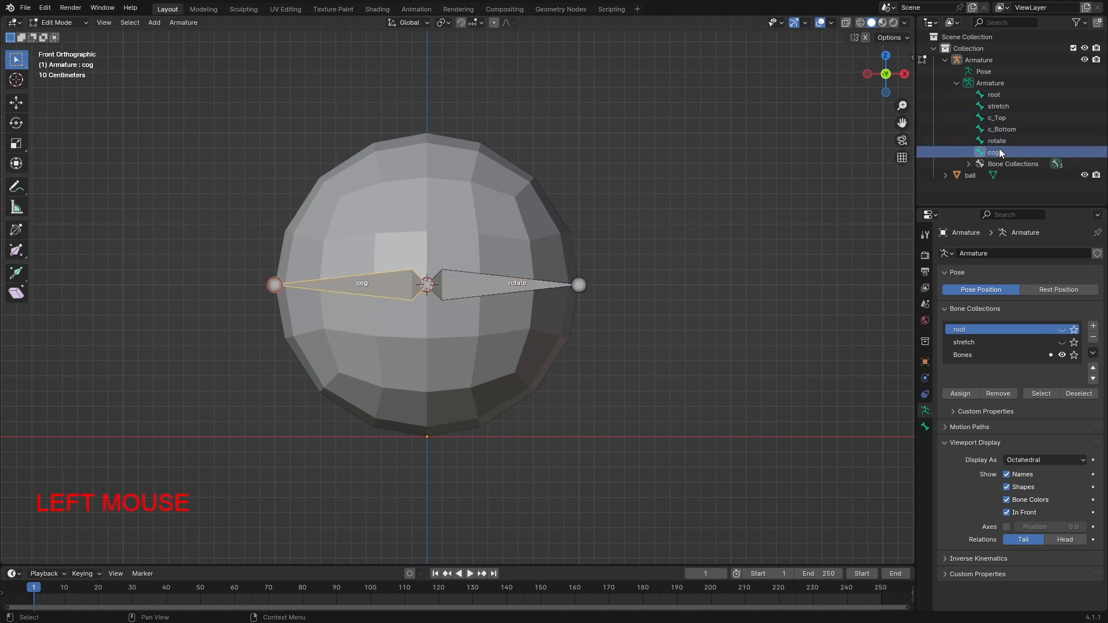
Show the stretch and root collections to examine the bones together, and hide both collections again
{"action": "left_click", "coordinate": [998, 106]}
{"action": "left_click", "coordinate": [1063, 343]}
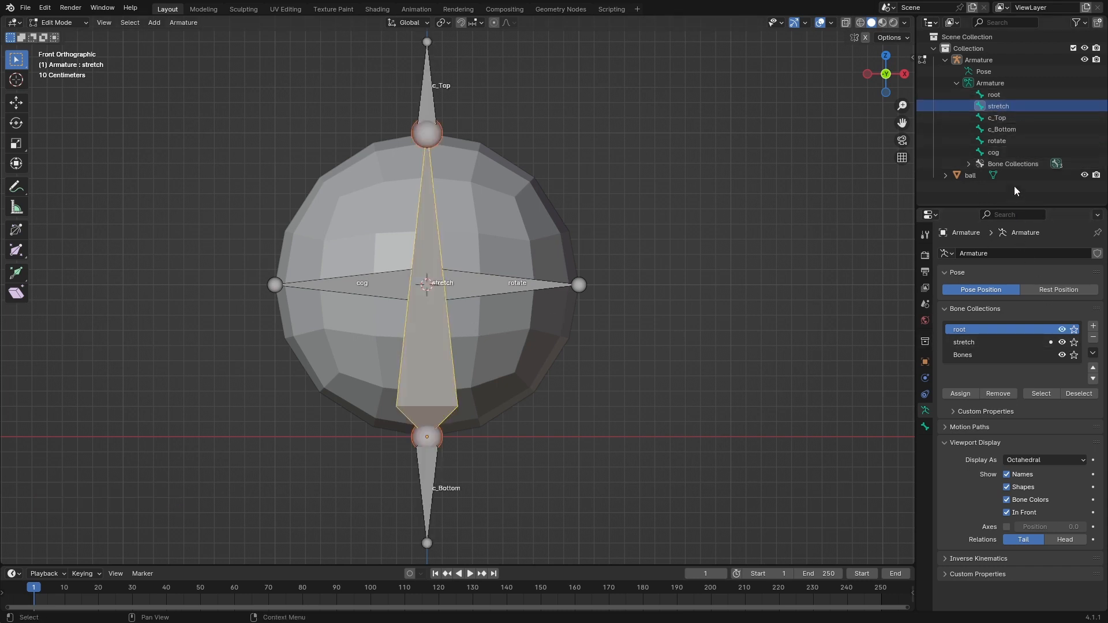
{"action": "left_click", "coordinate": [1010, 96]}
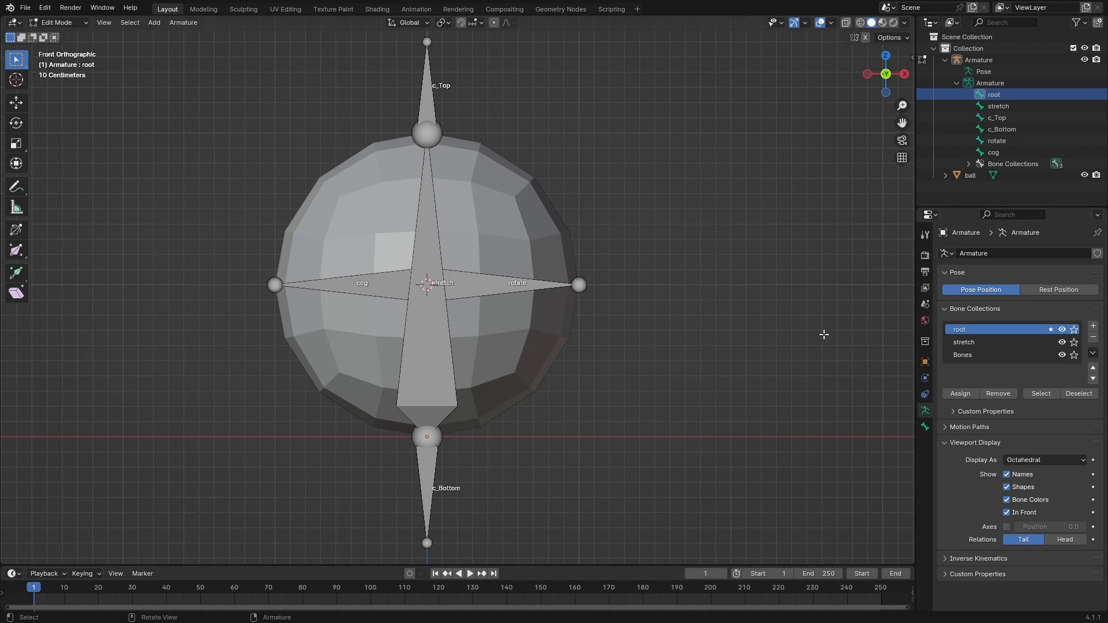
{"action": "left_click", "coordinate": [1062, 329]}
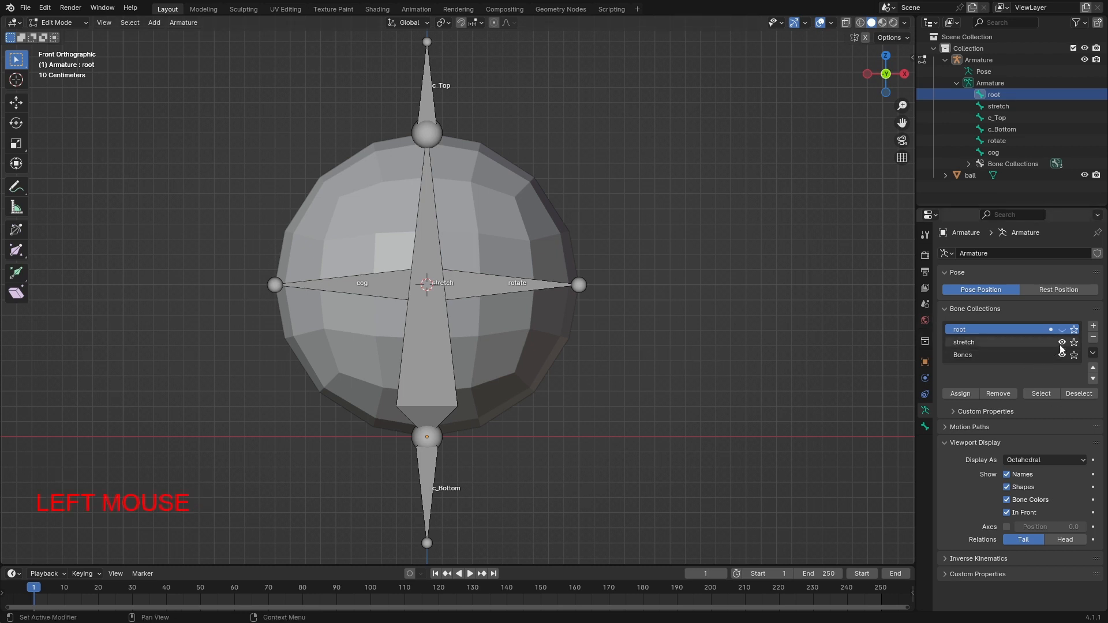
{"action": "left_click", "coordinate": [1062, 343]}
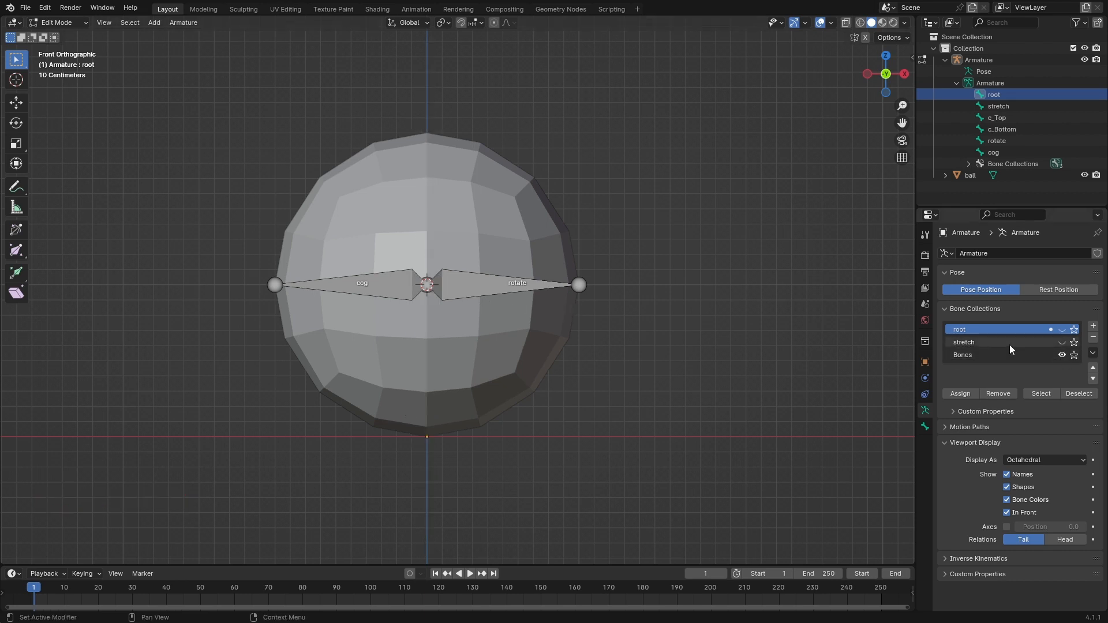
Return to Object Mode, select the armature, and make the stretch and root bone collections visible
{"action": "scroll", "coordinate": [395, 272], "scroll_direction": "up", "scroll_amount": 2}
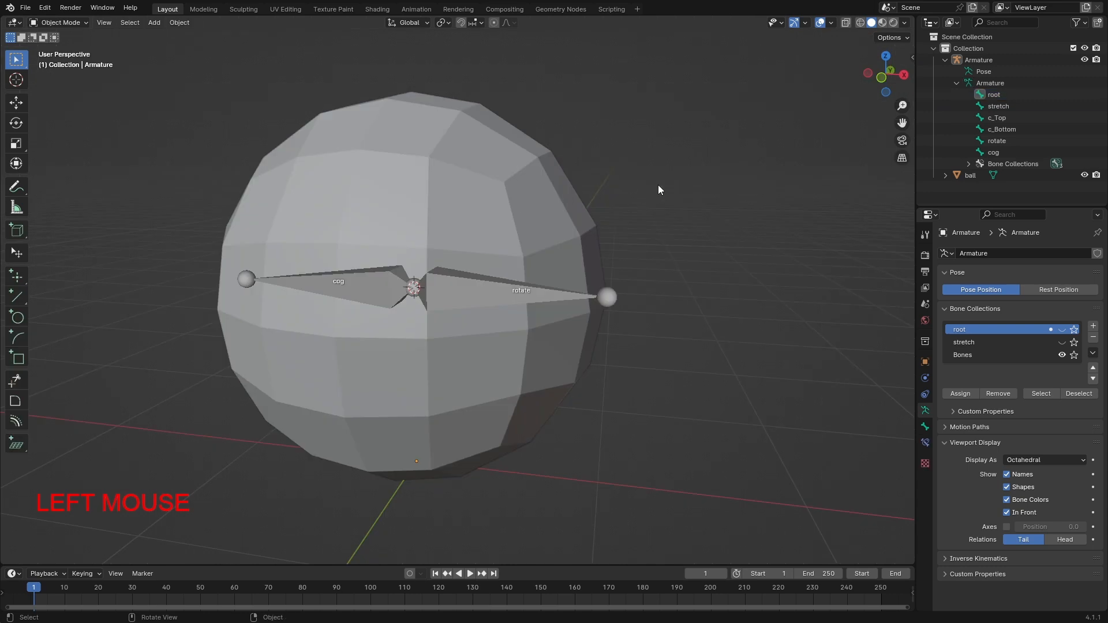
{"action": "left_click", "coordinate": [483, 176]}
{"action": "middle_click_drag", "start_coordinate": [483, 176], "coordinate": [479, 208]}
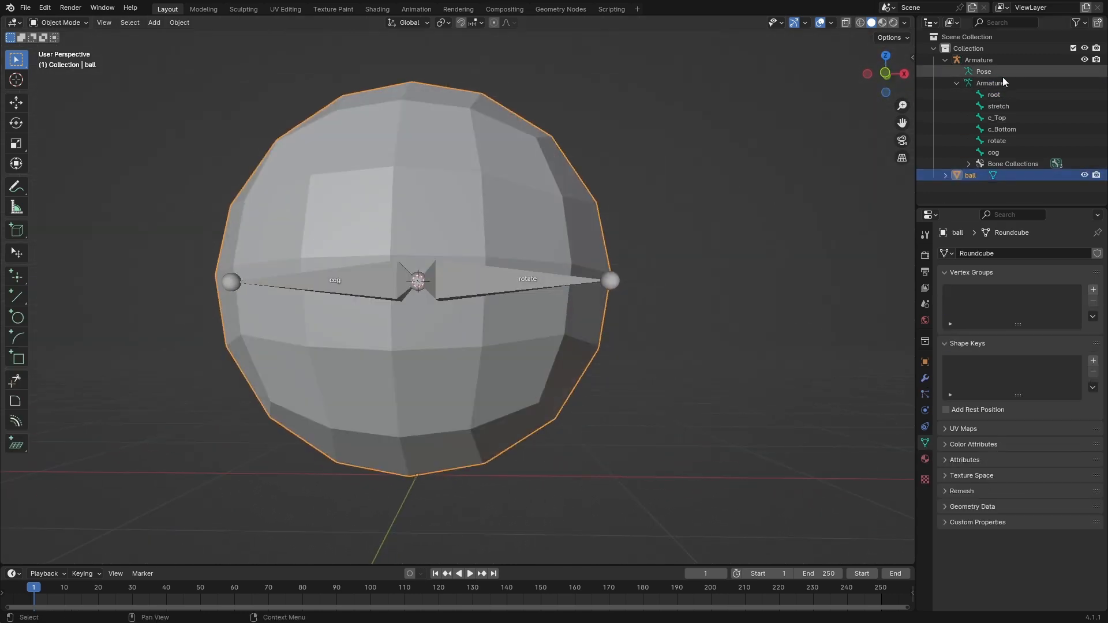
{"action": "left_click", "coordinate": [542, 293]}
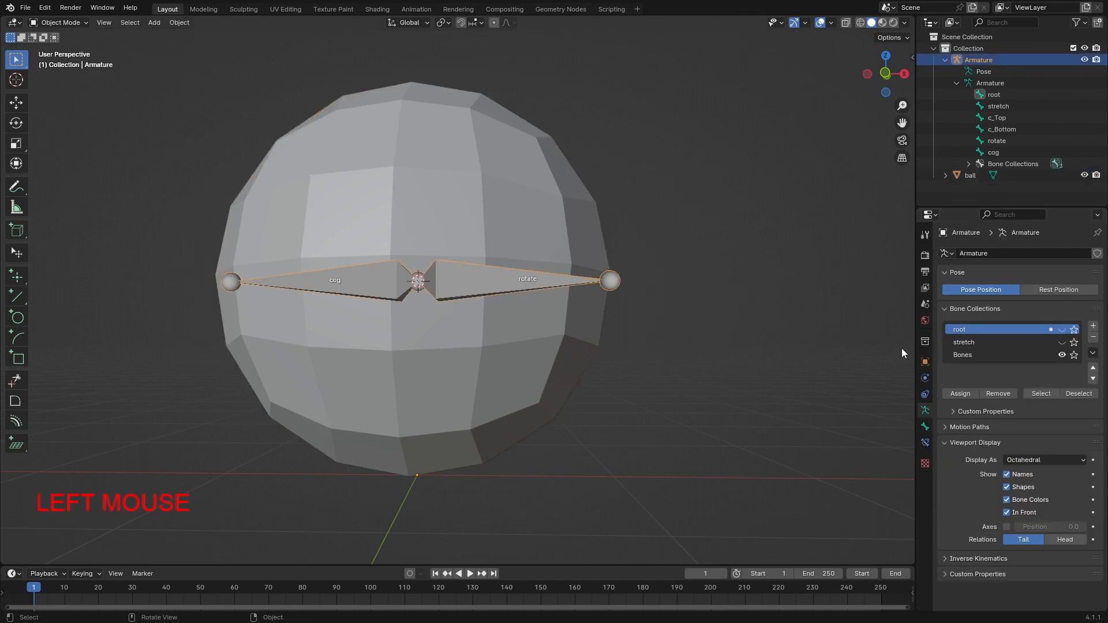
{"action": "left_click", "coordinate": [1063, 342]}
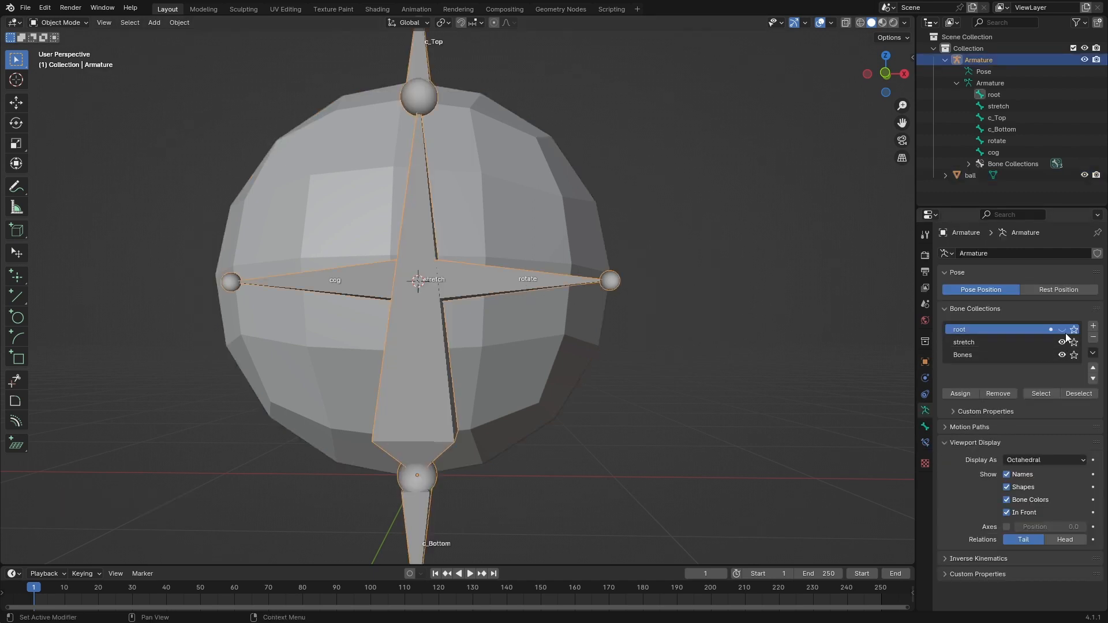
{"action": "left_click", "coordinate": [1063, 331]}
Select the ball first and add the armature to the selection as the active object
{"action": "middle_click_drag", "start_coordinate": [802, 379], "coordinate": [626, 374]}
{"action": "left_click", "coordinate": [563, 318]}
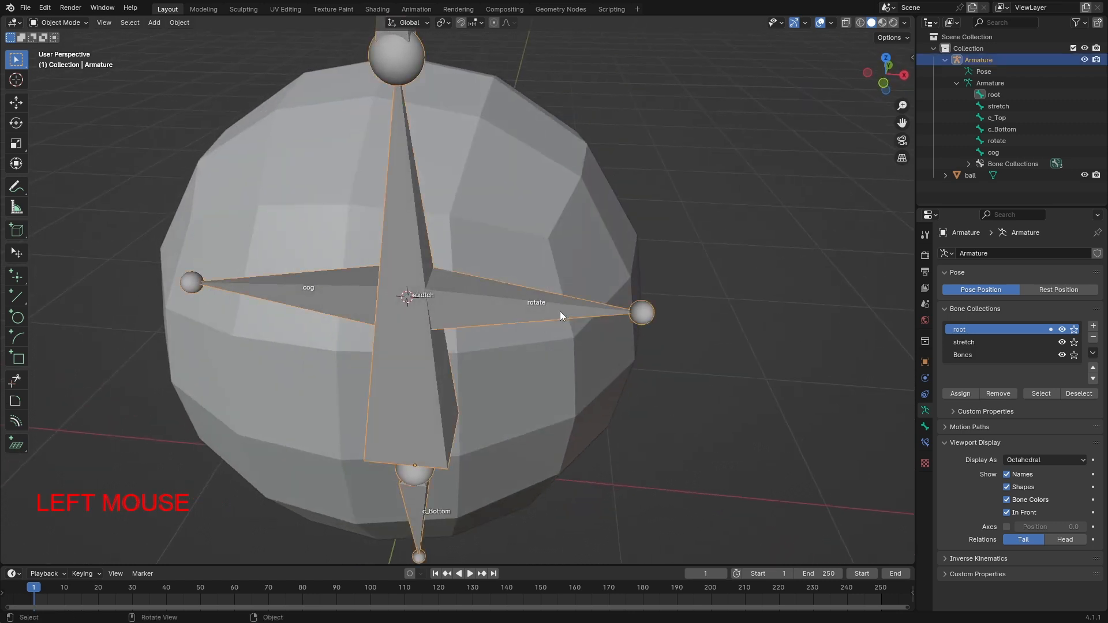
{"action": "left_click", "coordinate": [521, 307], "text": "shift"}
{"action": "middle_click_drag", "start_coordinate": [521, 307], "coordinate": [518, 310]}
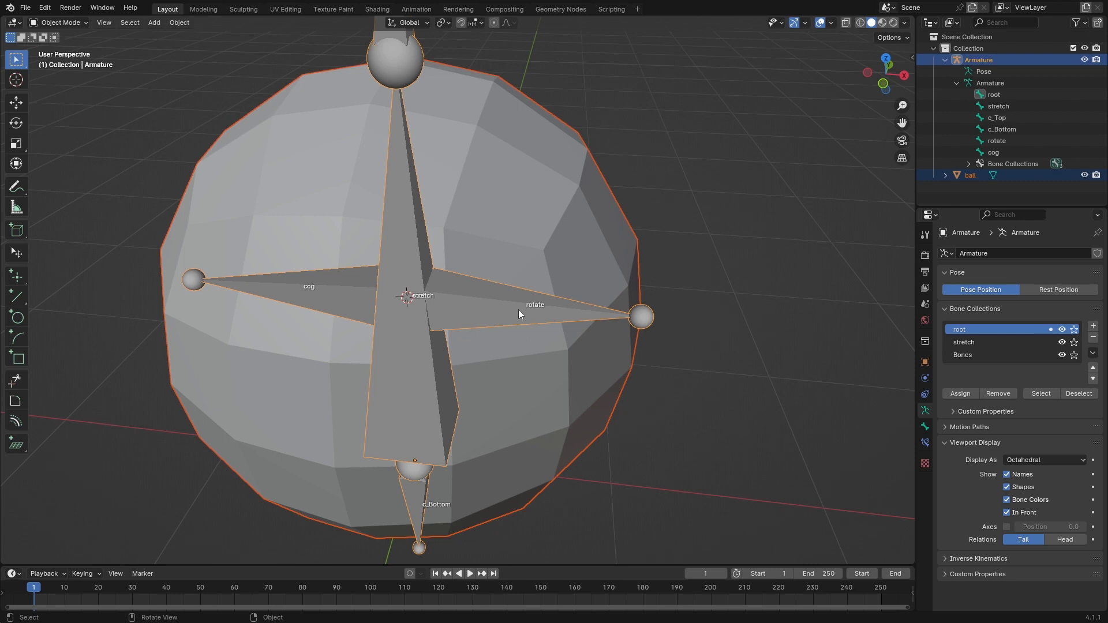
{"action": "middle_click_drag", "start_coordinate": [518, 310], "coordinate": [429, 279]}
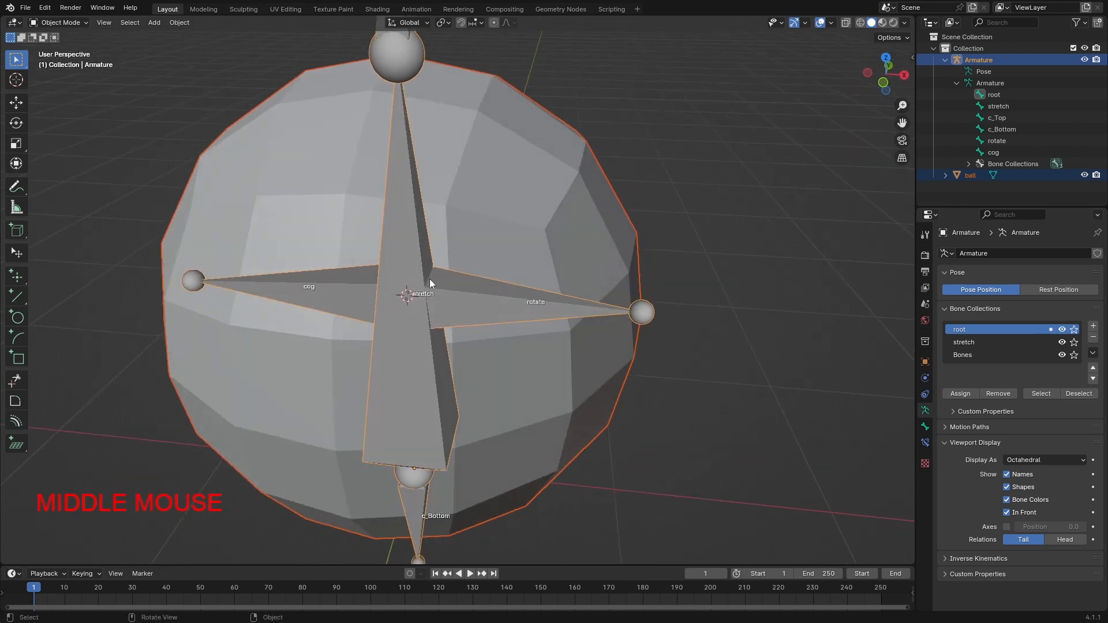
{"action": "left_click", "coordinate": [543, 121]}
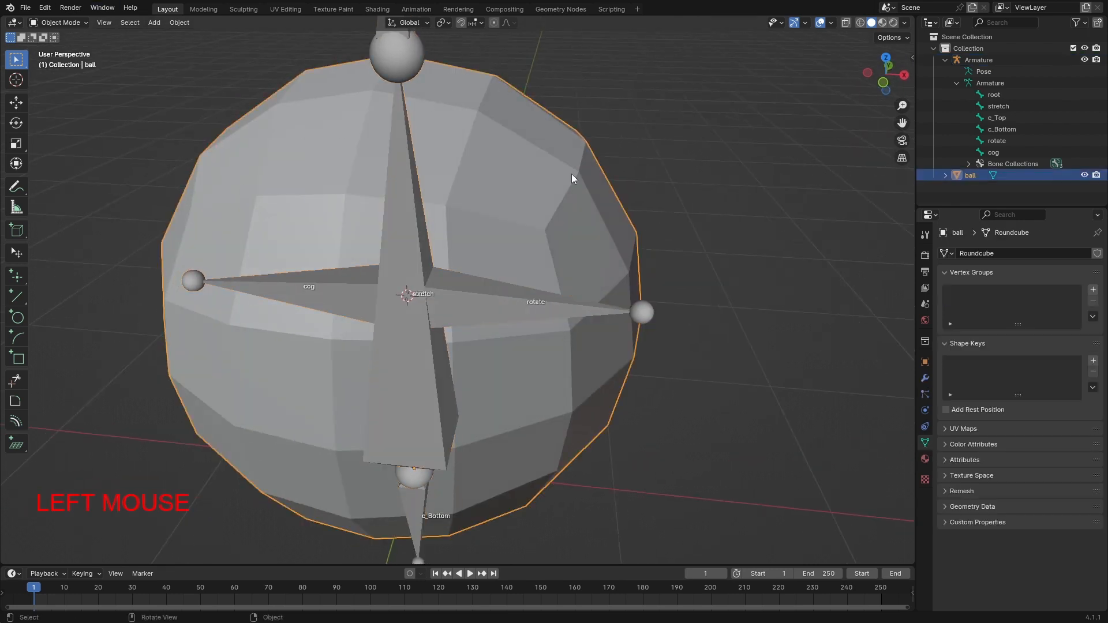
{"action": "left_click", "coordinate": [504, 313], "text": "shift"}
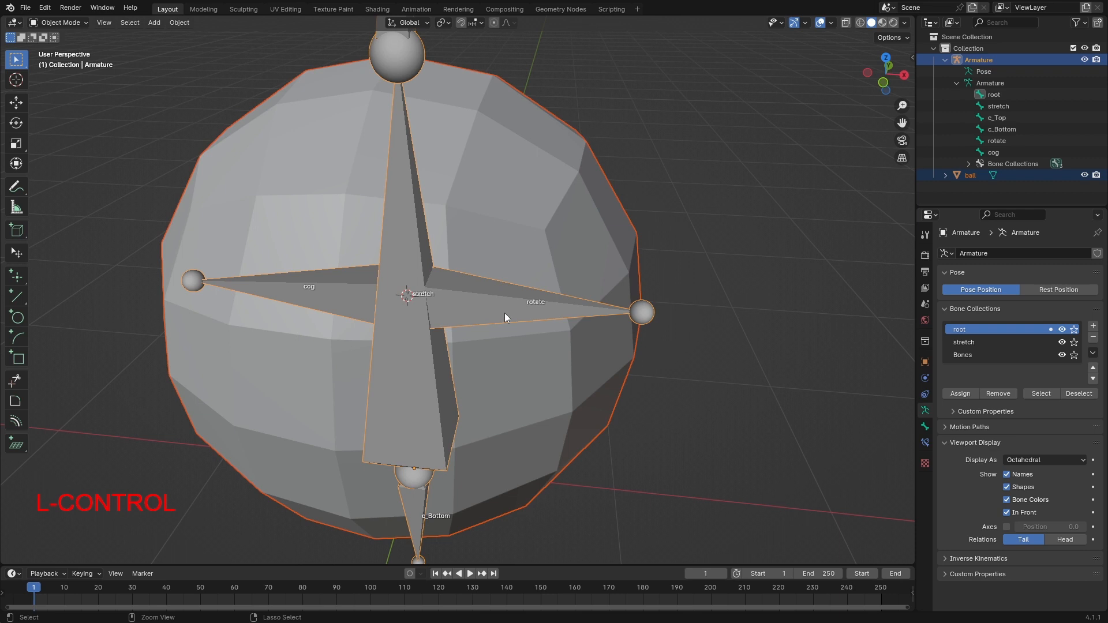
Switch the armature to Pose Mode while keeping the ball selected
{"action": "key", "text": "ctrl+Tab"}
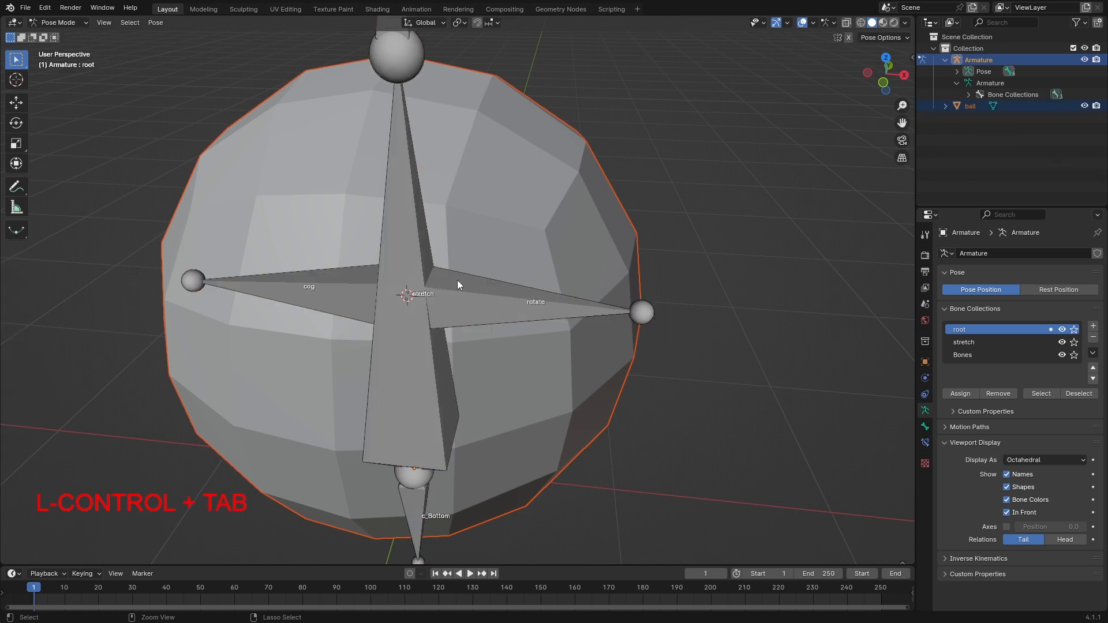
{"action": "key", "text": "ctrl+Tab"}
{"action": "left_click", "coordinate": [88, 19]}
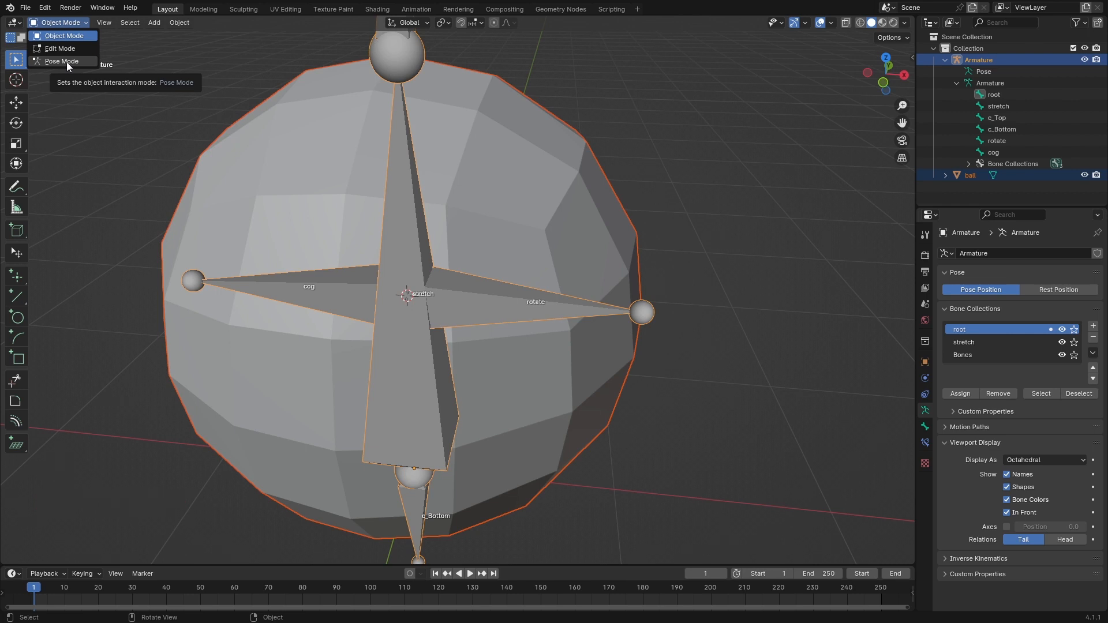
{"action": "left_click", "coordinate": [66, 21]}
{"action": "left_click", "coordinate": [66, 20]}
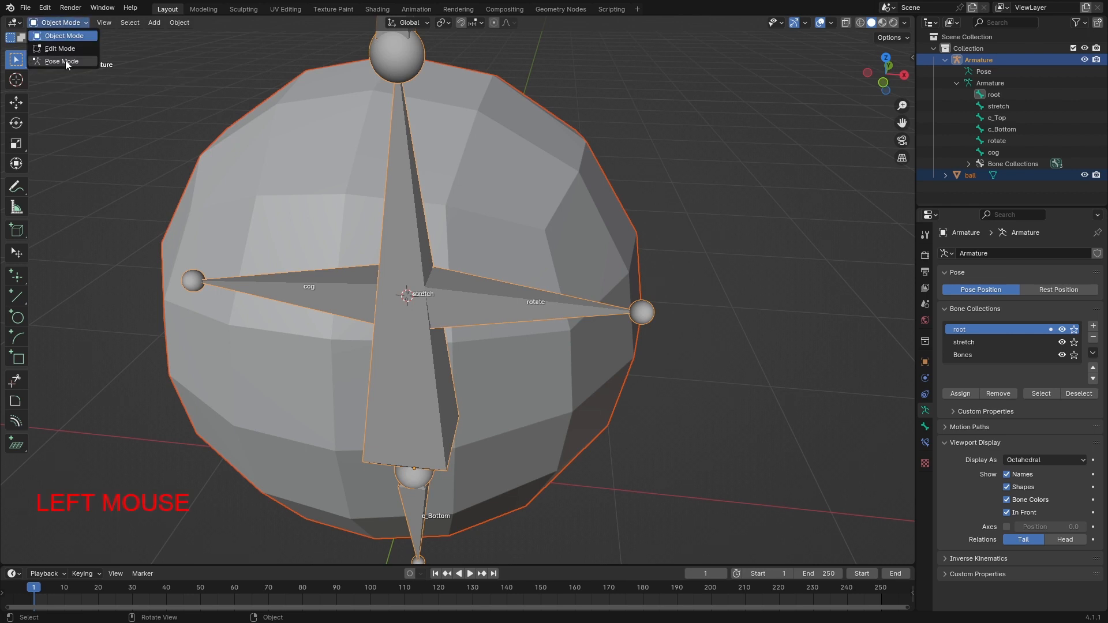
{"action": "left_click", "coordinate": [63, 61]}
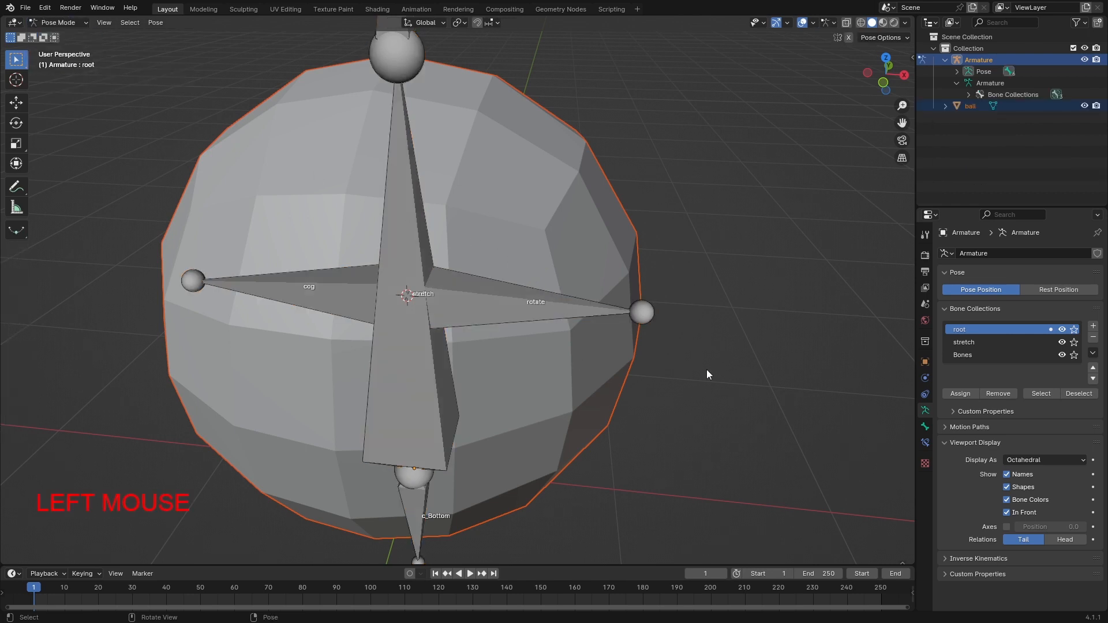
Select the rotate bone and parent the ball to it with the Bone parenting option
{"action": "scroll", "coordinate": [462, 218], "scroll_direction": "down", "scroll_amount": 4}
{"action": "middle_click_drag", "start_coordinate": [471, 216], "coordinate": [473, 355]}
{"action": "scroll", "coordinate": [492, 370], "scroll_direction": "up", "scroll_amount": 3}
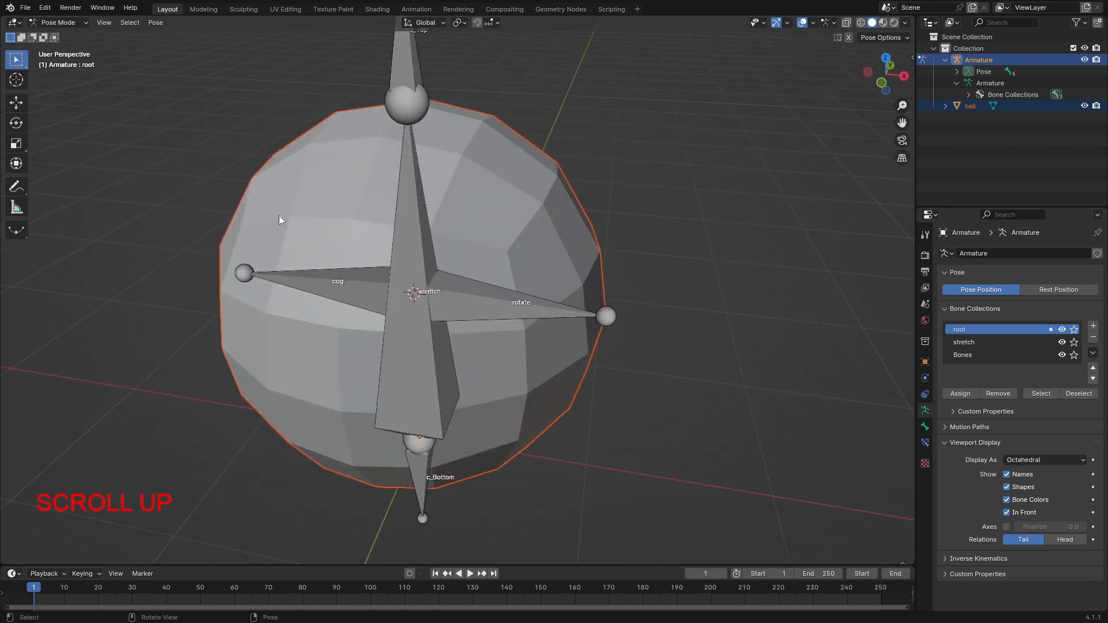
{"action": "left_click", "coordinate": [479, 302]}
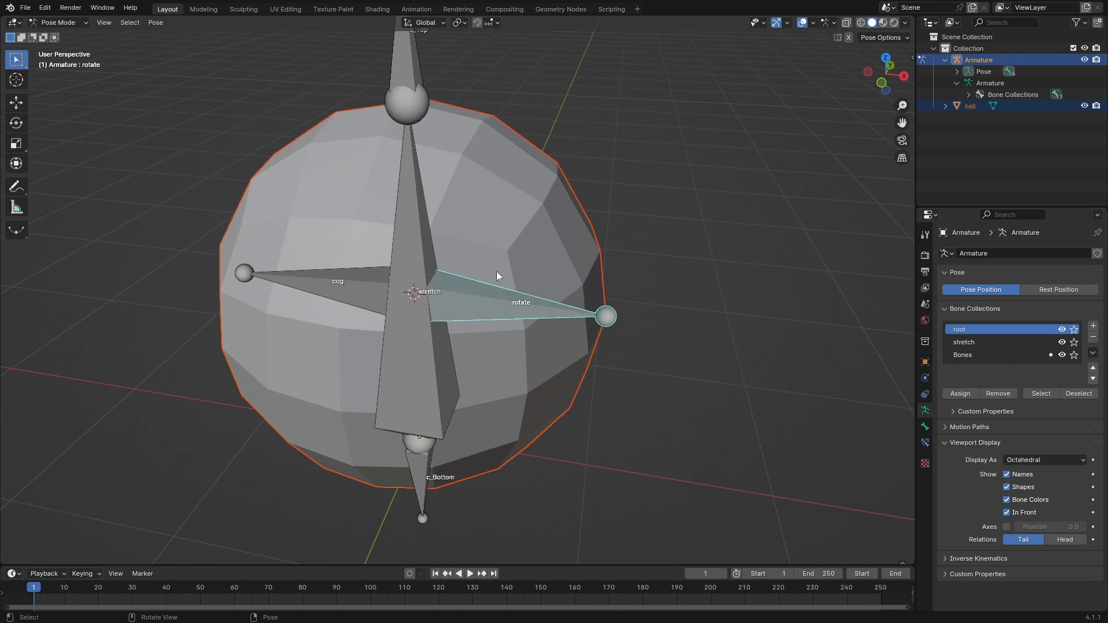
{"action": "key", "text": "ctrl+p"}
{"action": "key", "text": "ctrl"}
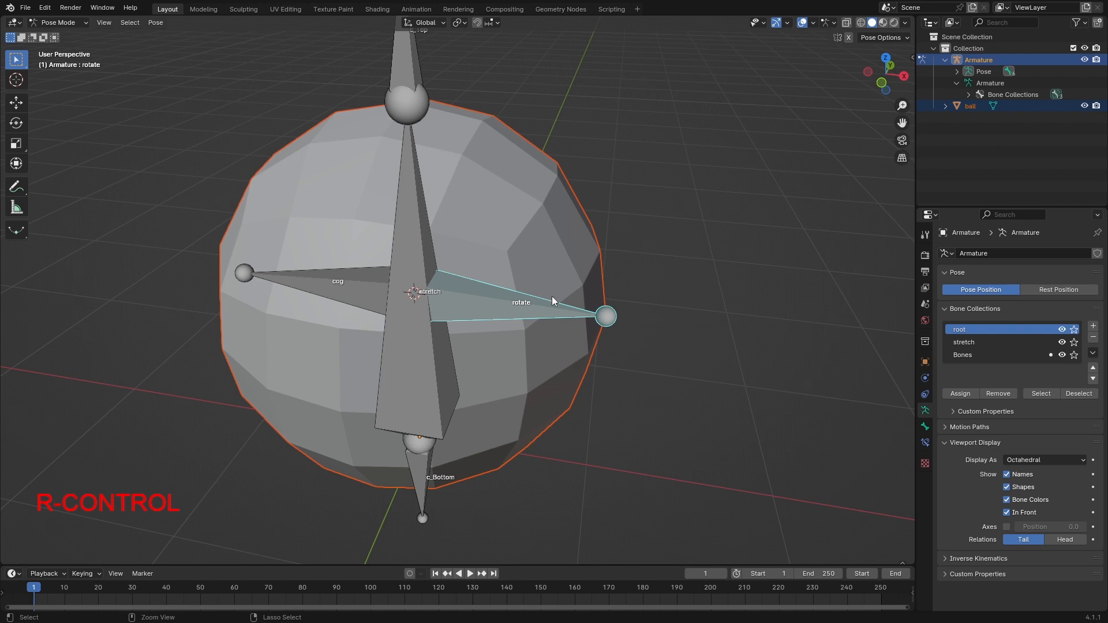
{"action": "key", "text": "ctrl+p"}
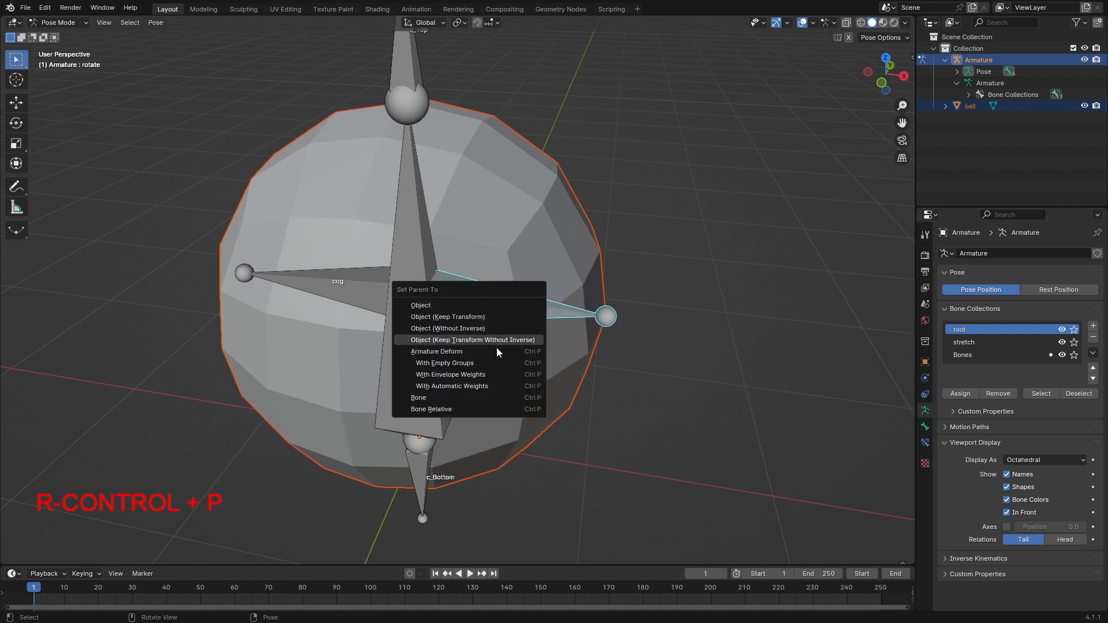
{"action": "left_click", "coordinate": [428, 397]}
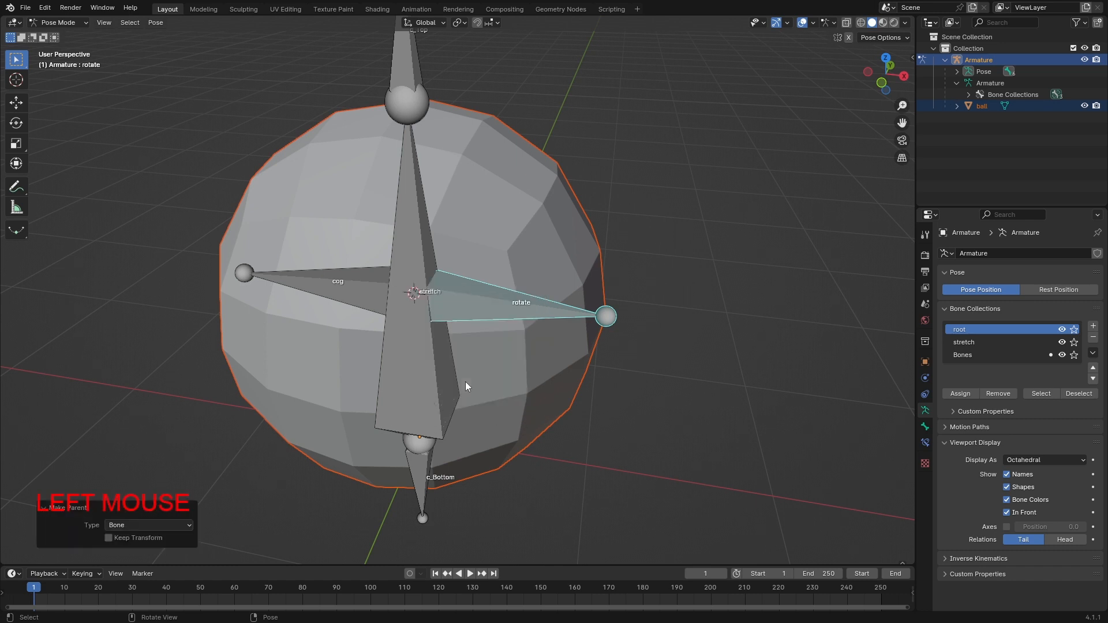
{"action": "middle_click_drag", "start_coordinate": [353, 183], "coordinate": [263, 133]}
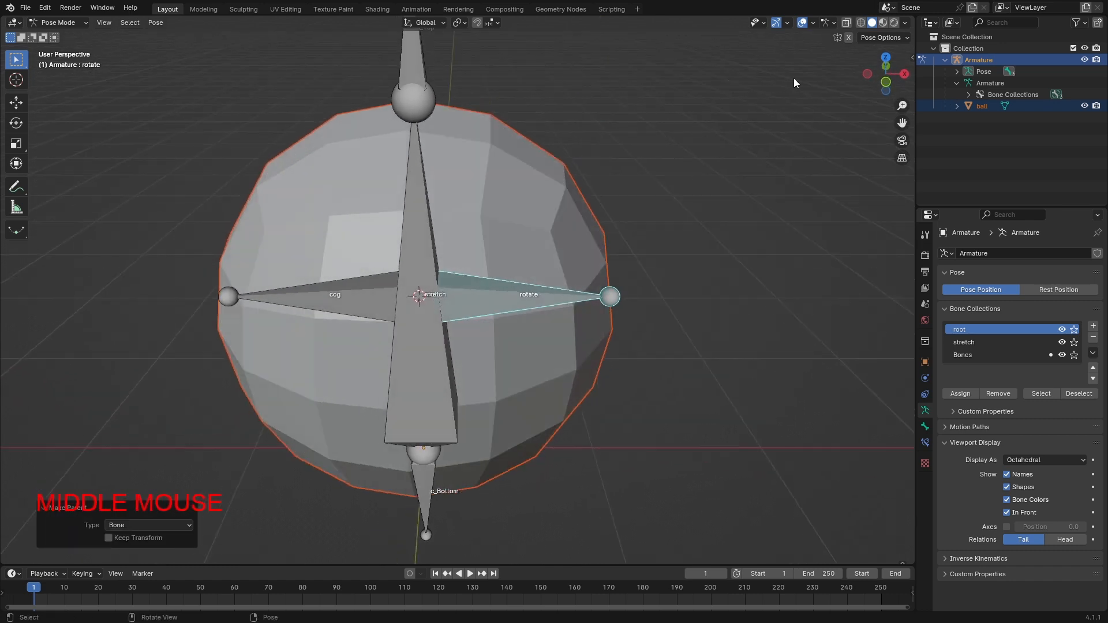
Return to Object Mode, clear the selection, and select only the armature
{"action": "left_click", "coordinate": [41, 23]}
{"action": "left_click", "coordinate": [47, 29]}
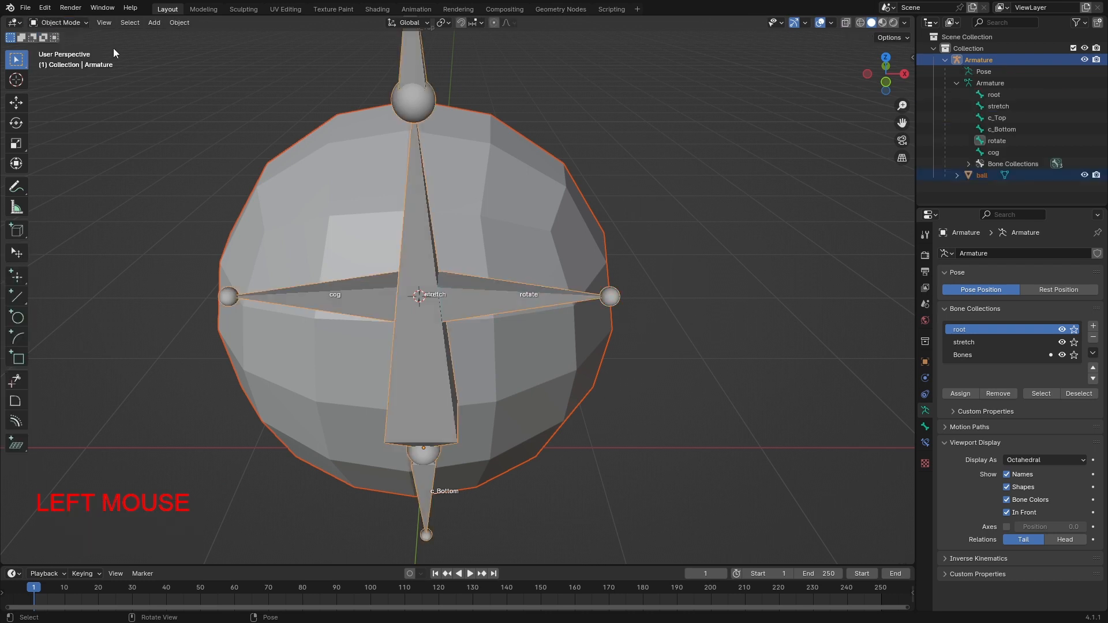
{"action": "left_click", "coordinate": [609, 214]}
{"action": "scroll", "coordinate": [664, 303], "scroll_direction": "down", "scroll_amount": 3}
{"action": "left_click", "coordinate": [551, 297]}
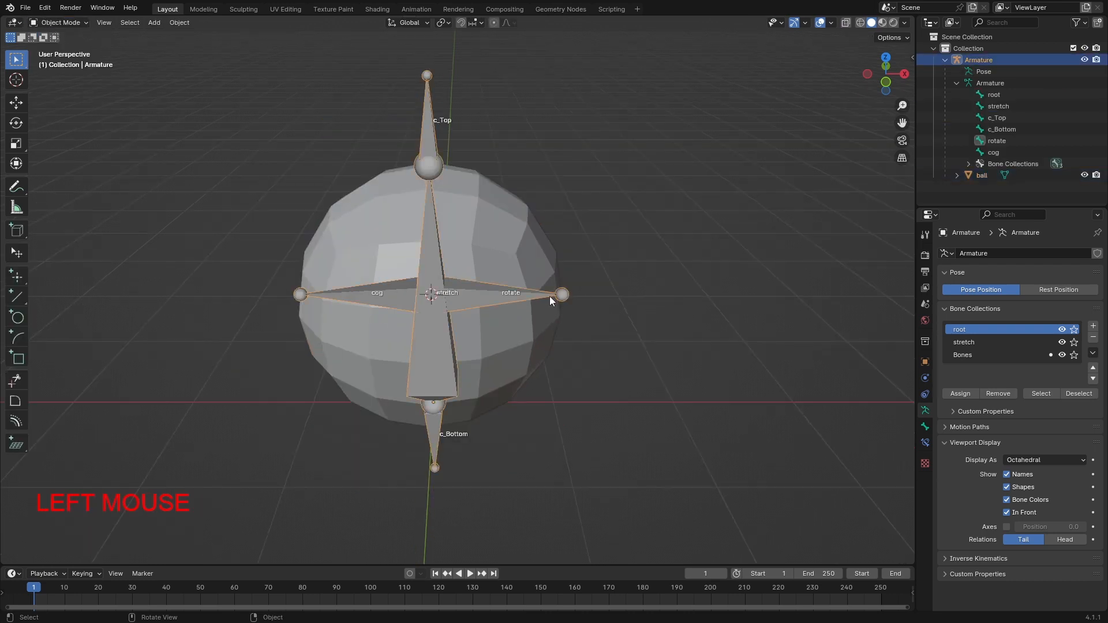
{"action": "scroll", "coordinate": [551, 296], "scroll_direction": "up", "scroll_amount": 3}
{"action": "middle_click_drag", "start_coordinate": [528, 309], "coordinate": [490, 289]}
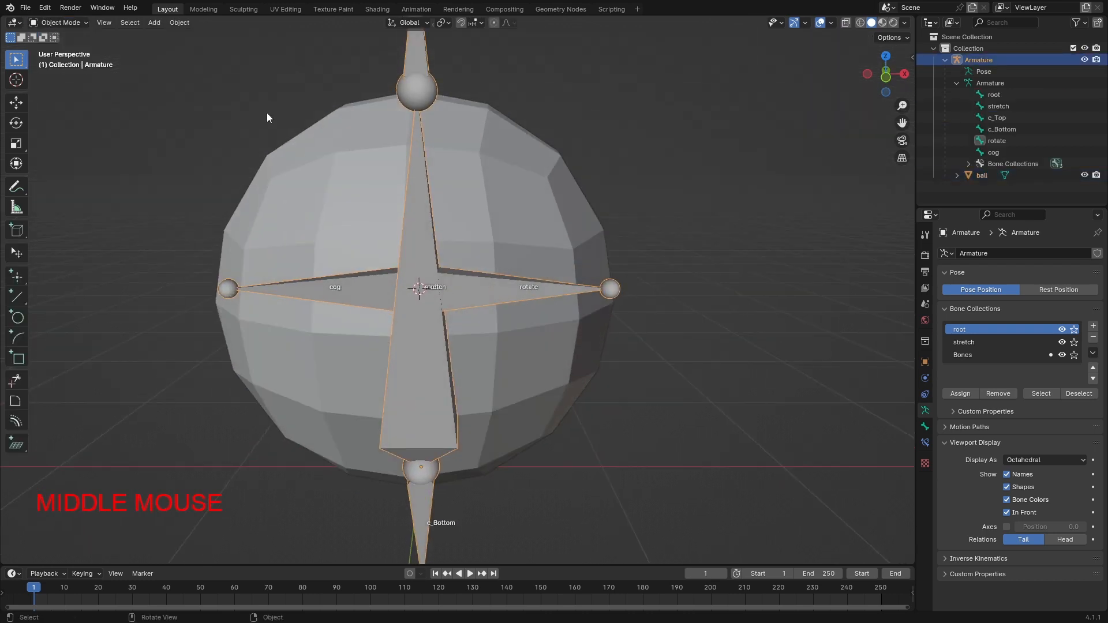
Switch the armature to Pose Mode and select the rotate bone
{"action": "left_click", "coordinate": [80, 21]}
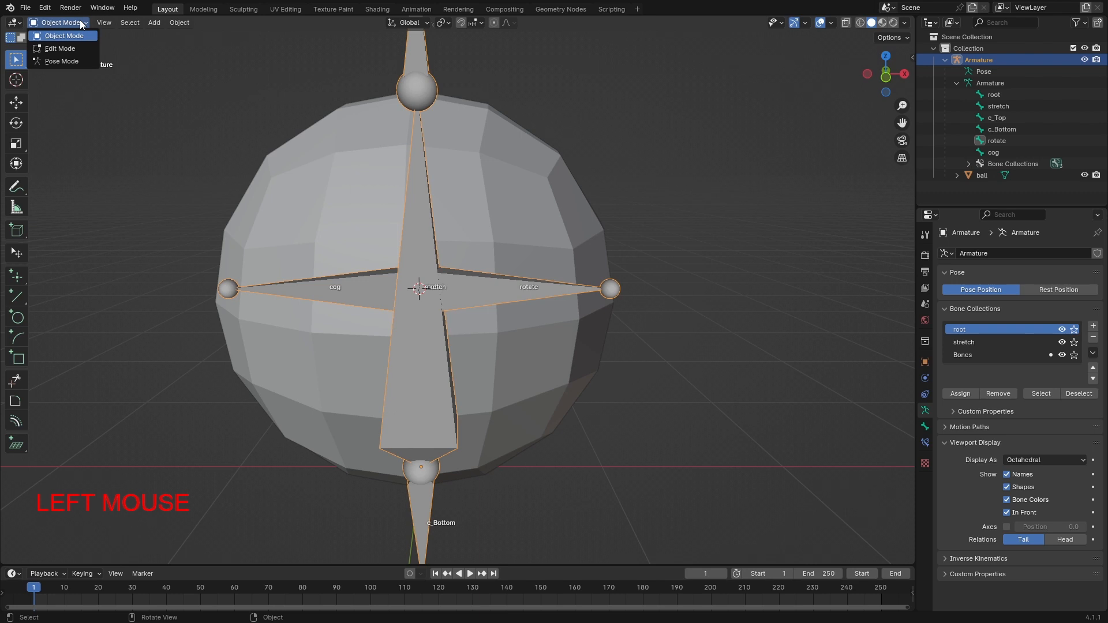
{"action": "left_click", "coordinate": [63, 64]}
{"action": "left_click", "coordinate": [784, 312]}
{"action": "left_click", "coordinate": [534, 289]}
{"action": "scroll", "coordinate": [536, 289], "scroll_direction": "down", "scroll_amount": 2}
{"action": "middle_click_drag", "start_coordinate": [537, 289], "coordinate": [554, 311]}
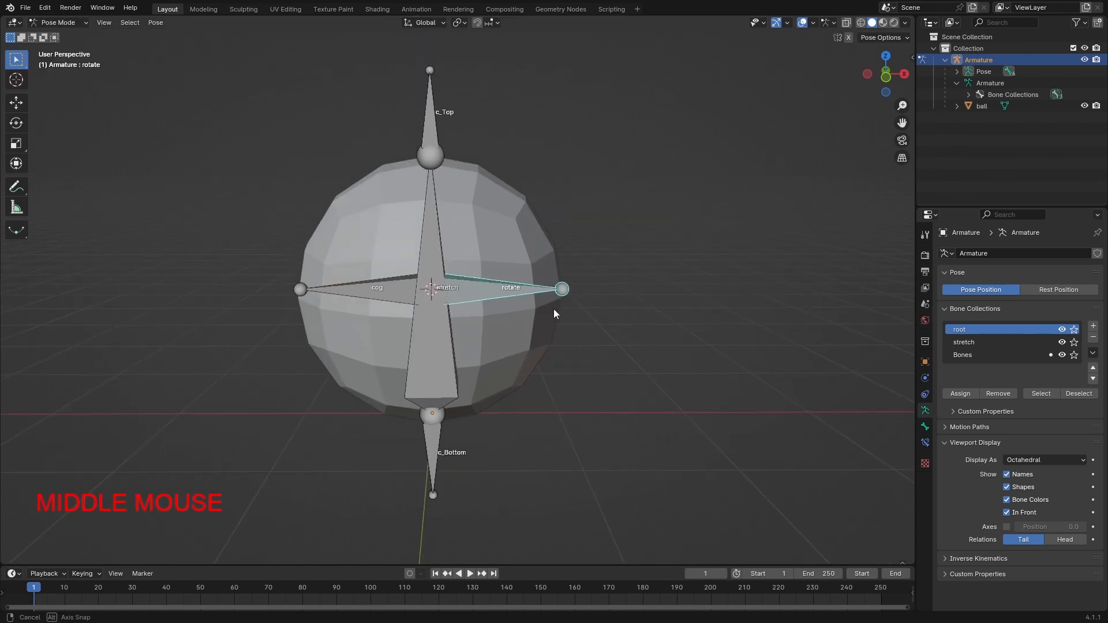
Try moving and rotating the rotate bone to test the ball's parenting, cancelling each transform
{"action": "key", "text": "g"}
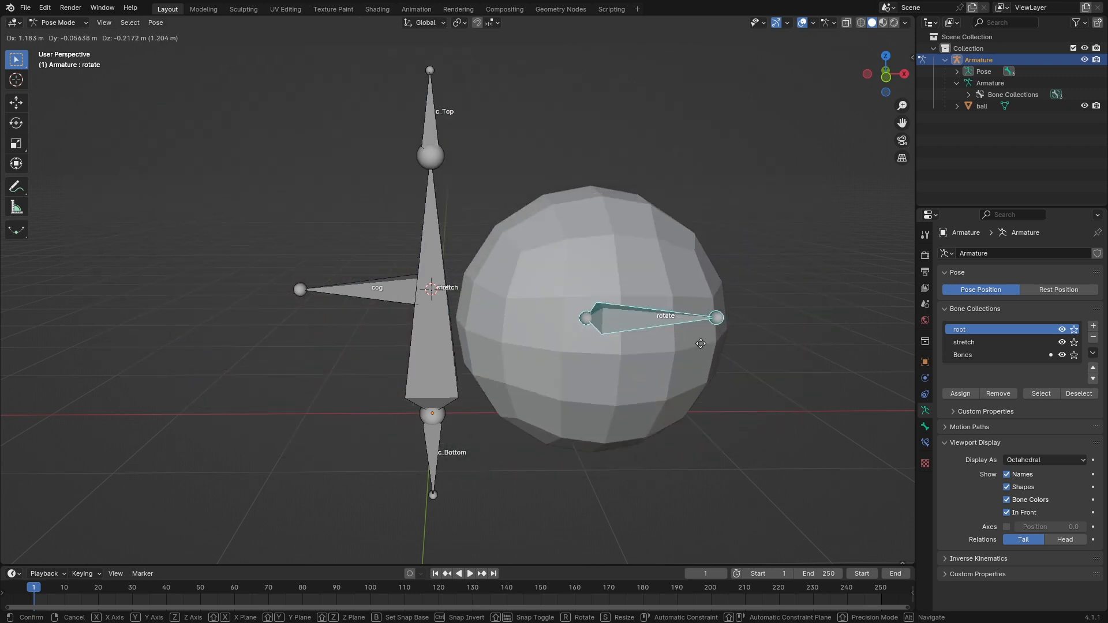
{"action": "key", "text": "Escape"}
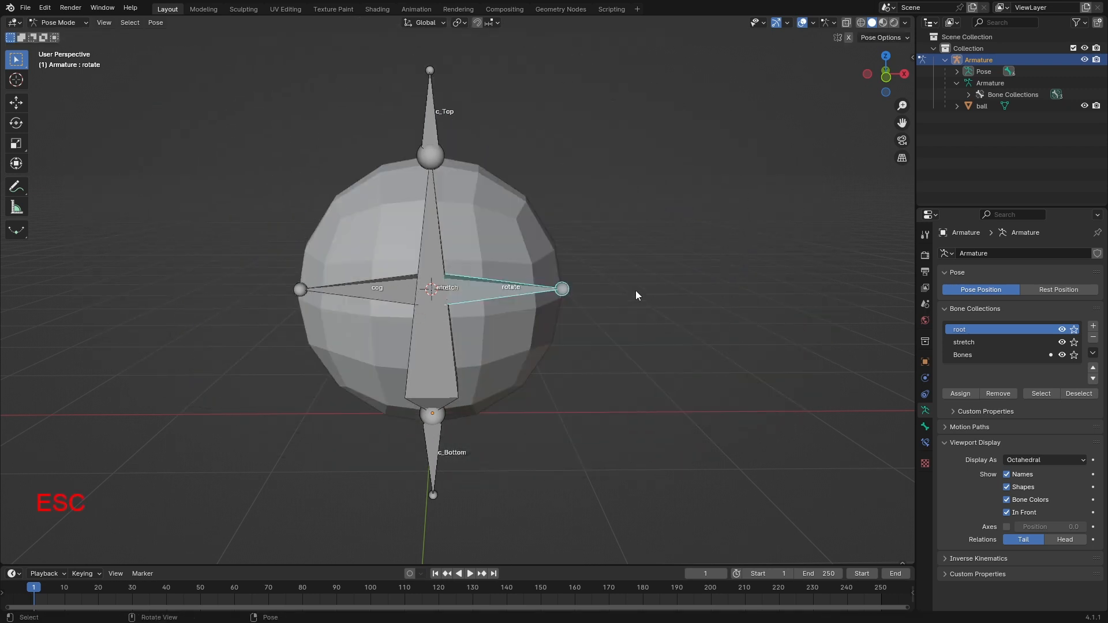
{"action": "key", "text": "r"}
{"action": "key", "text": "Escape"}
Try rotating the rotate bone with trackball rotation and around the global X and Y axes, cancelling each test
{"action": "middle_click_drag", "start_coordinate": [597, 289], "coordinate": [597, 299]}
{"action": "key", "text": "r"}
{"action": "key", "text": "r"}
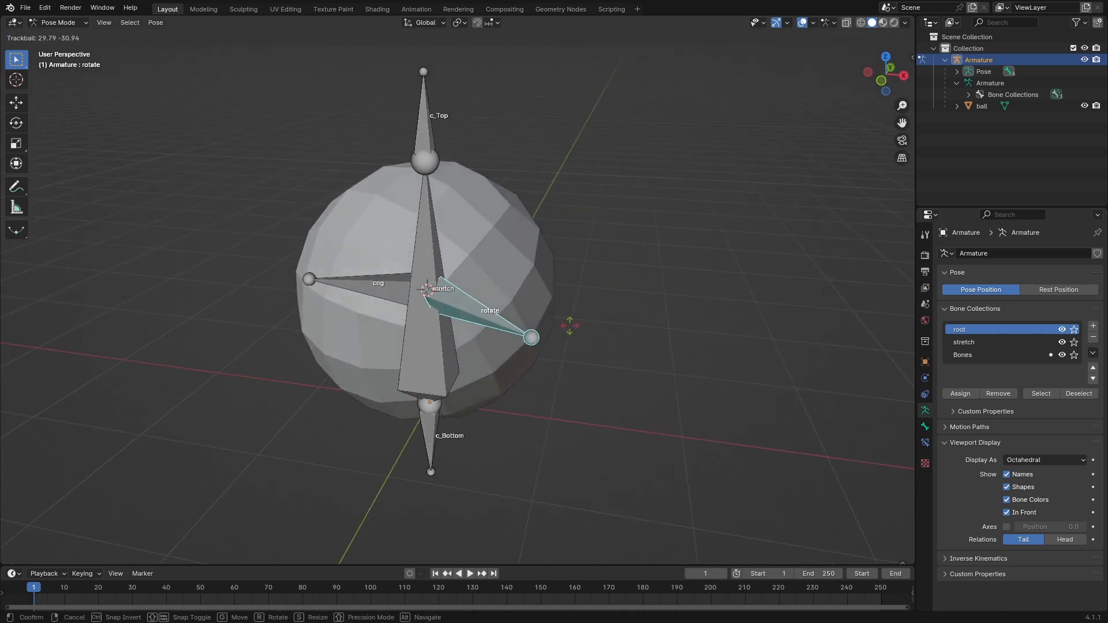
{"action": "middle_click", "coordinate": [622, 303]}
{"action": "key", "text": "x"}
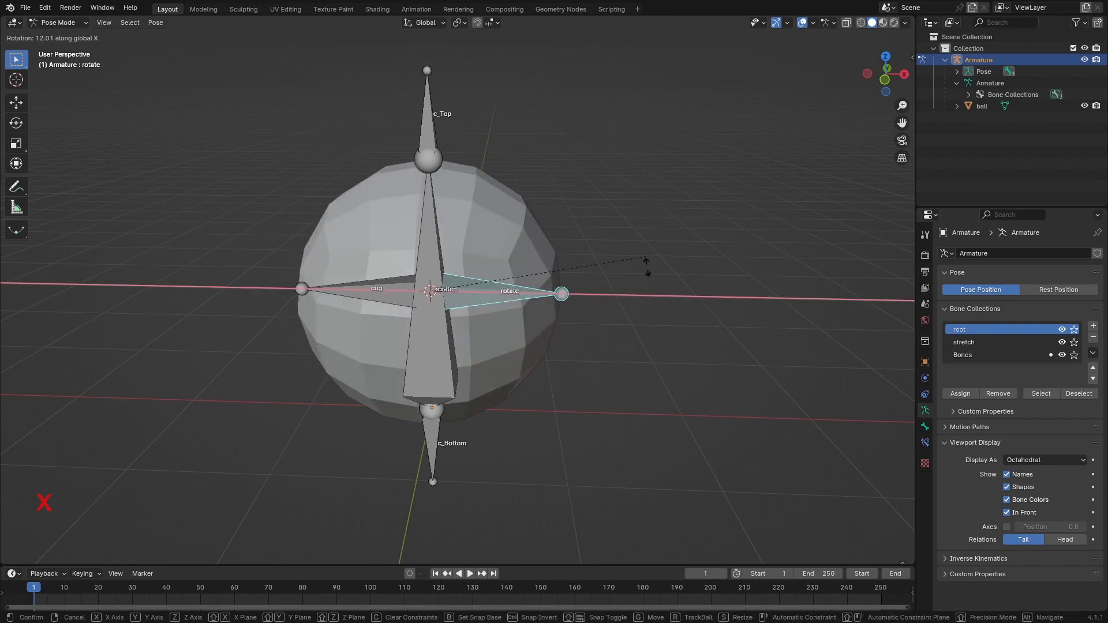
{"action": "key", "text": "Escape"}
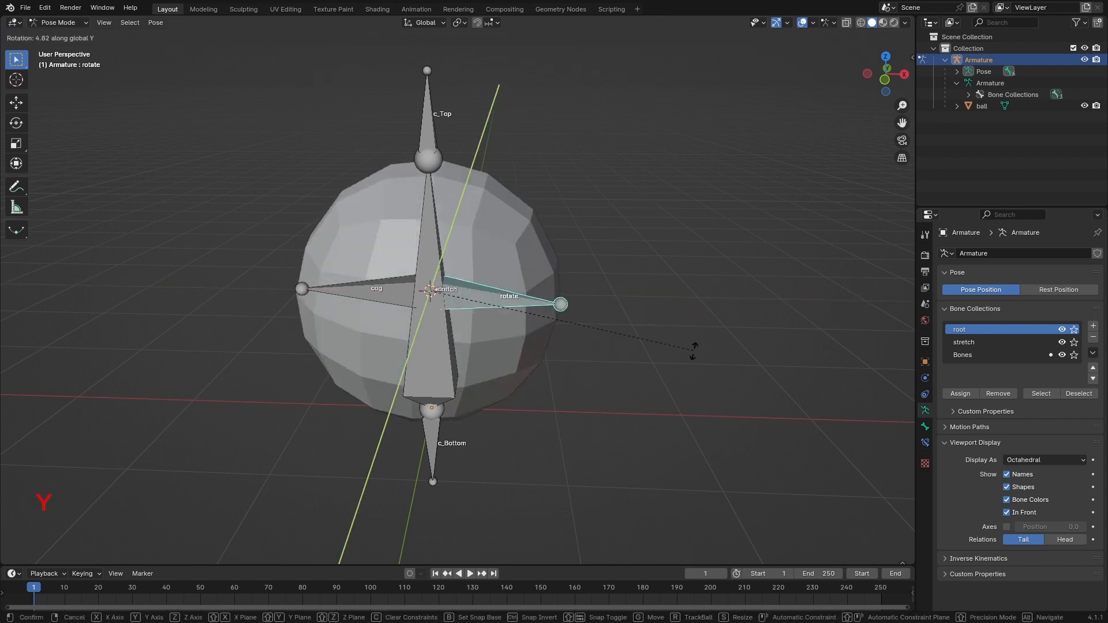
{"action": "key", "text": "Escape"}
Try a free rotation of the rotate bone from a near-front view and cancel it
{"action": "middle_click_drag", "start_coordinate": [483, 246], "coordinate": [513, 247]}
{"action": "scroll", "coordinate": [510, 278], "scroll_direction": "up", "scroll_amount": 2}
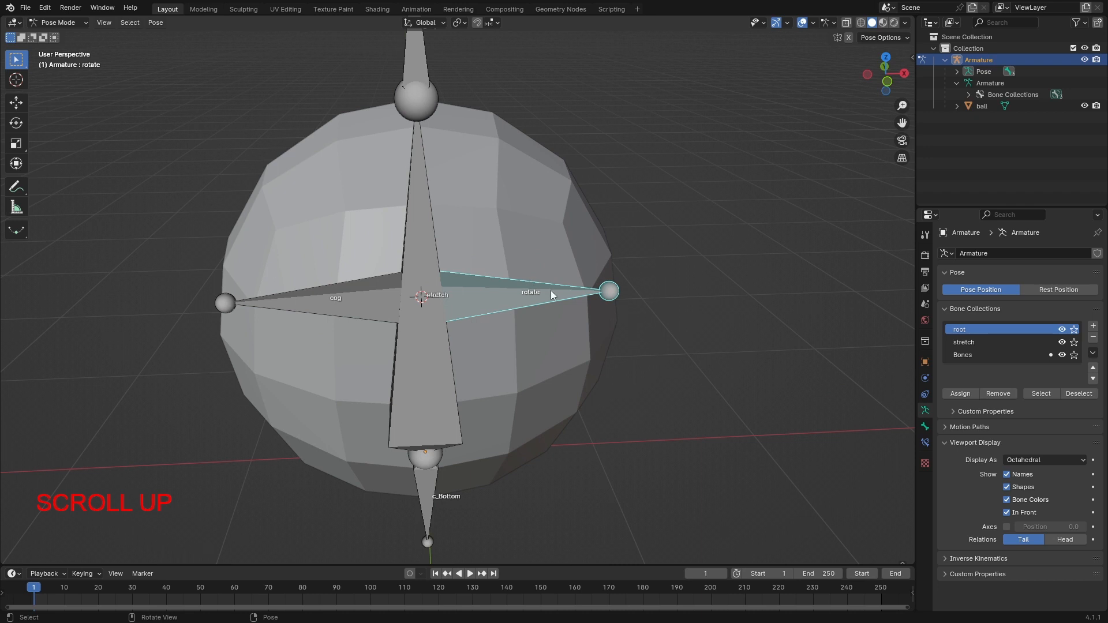
{"action": "scroll", "coordinate": [551, 290], "scroll_direction": "down", "scroll_amount": 2}
{"action": "middle_click_drag", "start_coordinate": [522, 296], "coordinate": [515, 270]}
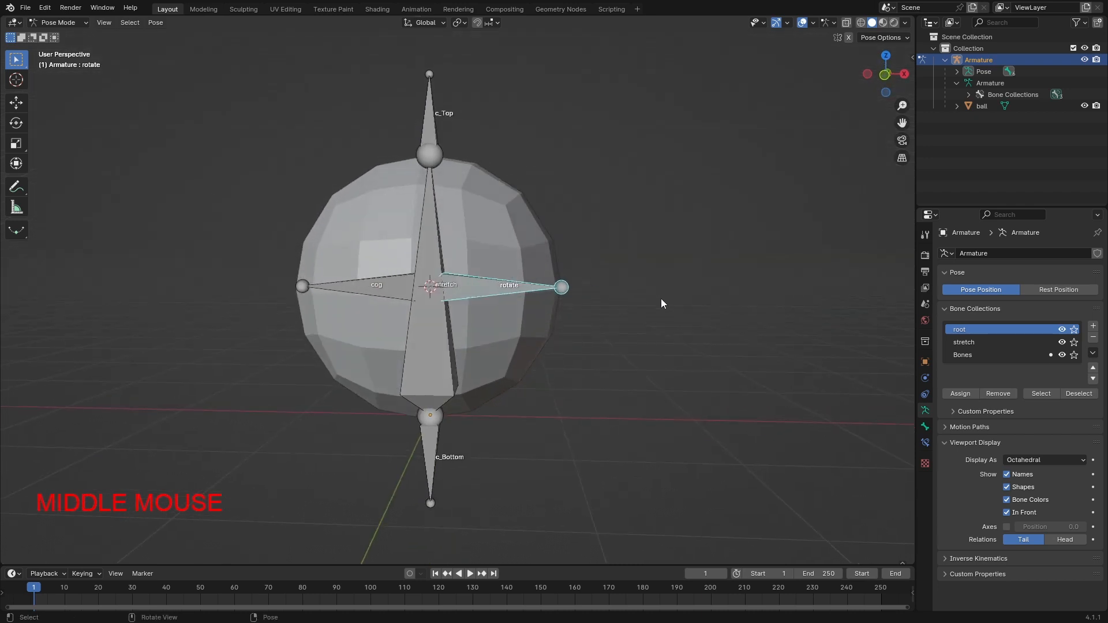
{"action": "key", "text": "r"}
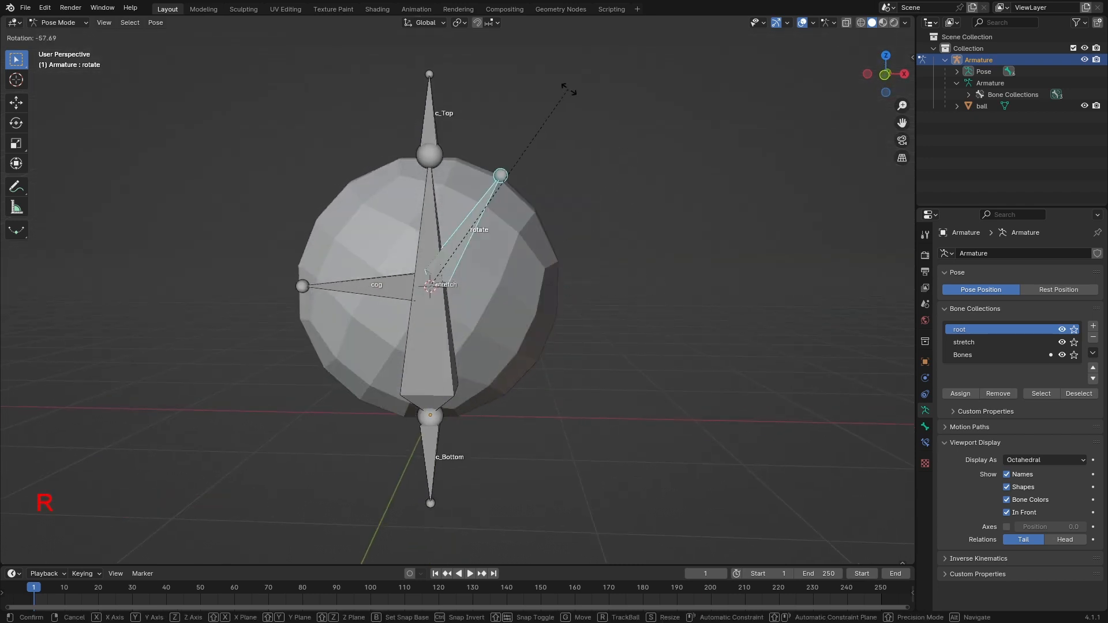
{"action": "key", "text": "Escape"}
Select the stretch bone and hide the root bone collection, keeping the stretch and Bones collections visible
{"action": "middle_click_drag", "start_coordinate": [406, 129], "coordinate": [394, 158], "text": "shift"}
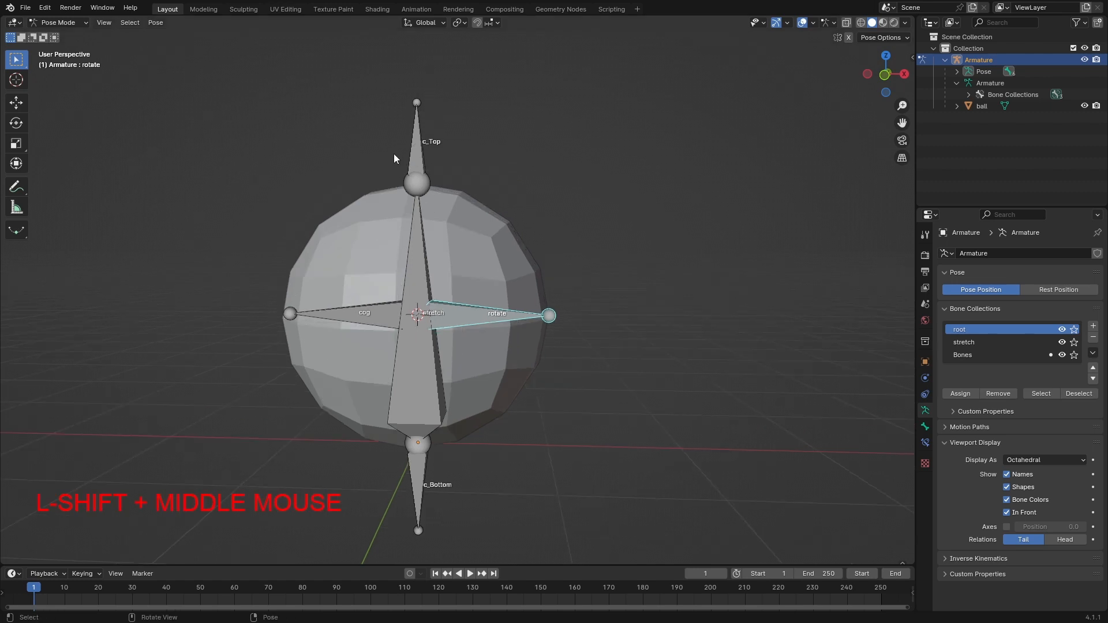
{"action": "left_click", "coordinate": [419, 277]}
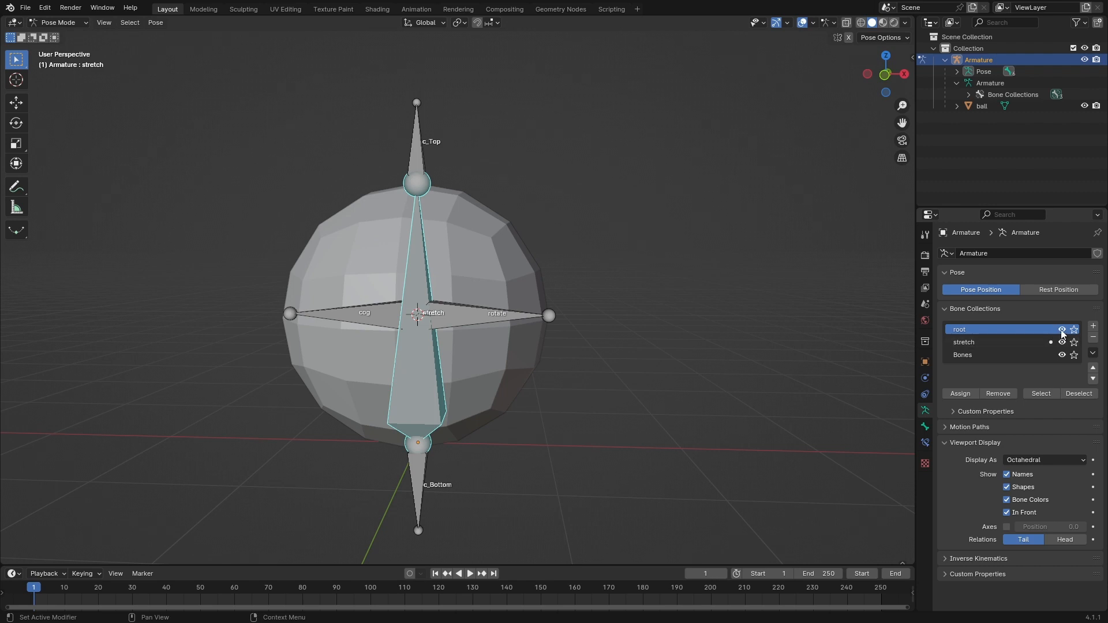
{"action": "left_click_drag", "start_coordinate": [1063, 333], "coordinate": [1065, 354]}
{"action": "left_click", "coordinate": [1062, 343]}
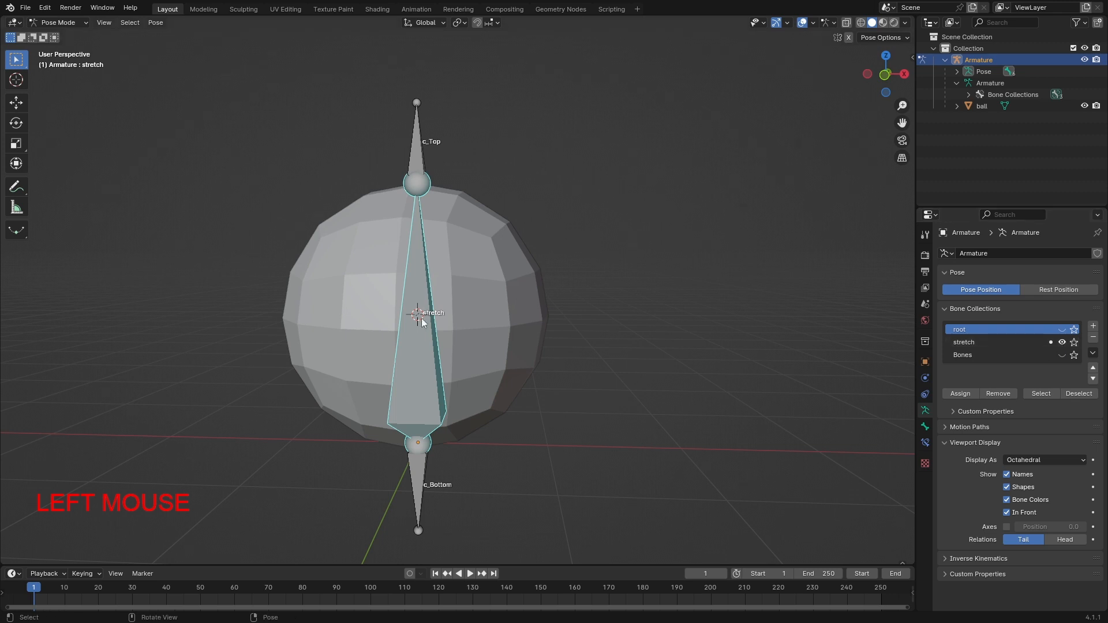
{"action": "left_click", "coordinate": [1062, 355]}
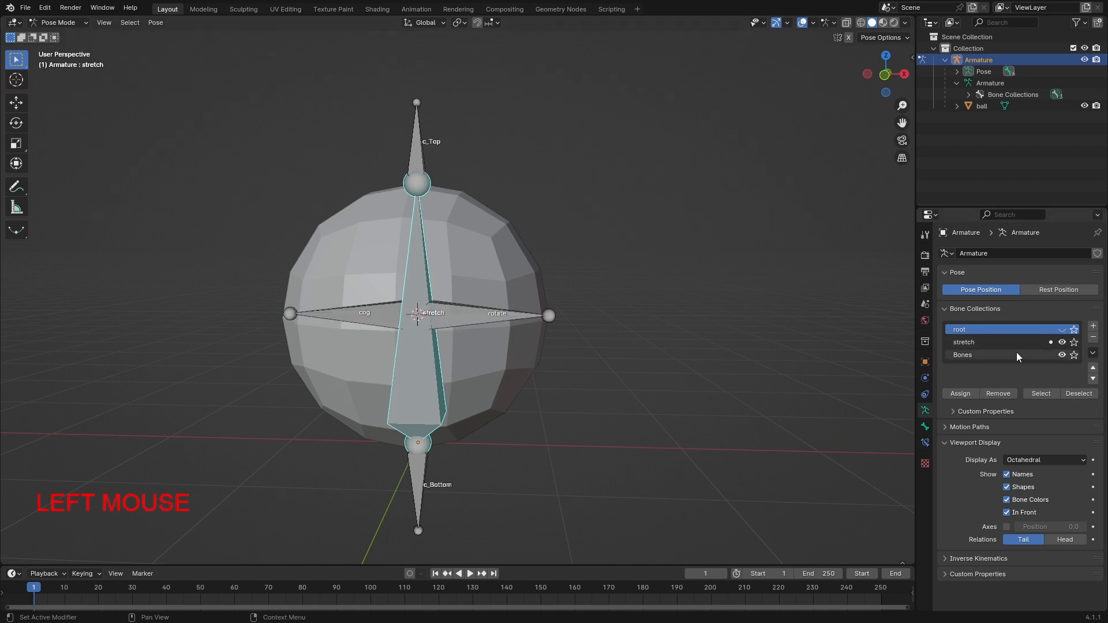
Rename the Bones bone collection to "rotate cog"
{"action": "double_click", "coordinate": [971, 355]}
{"action": "type", "text": "r"}
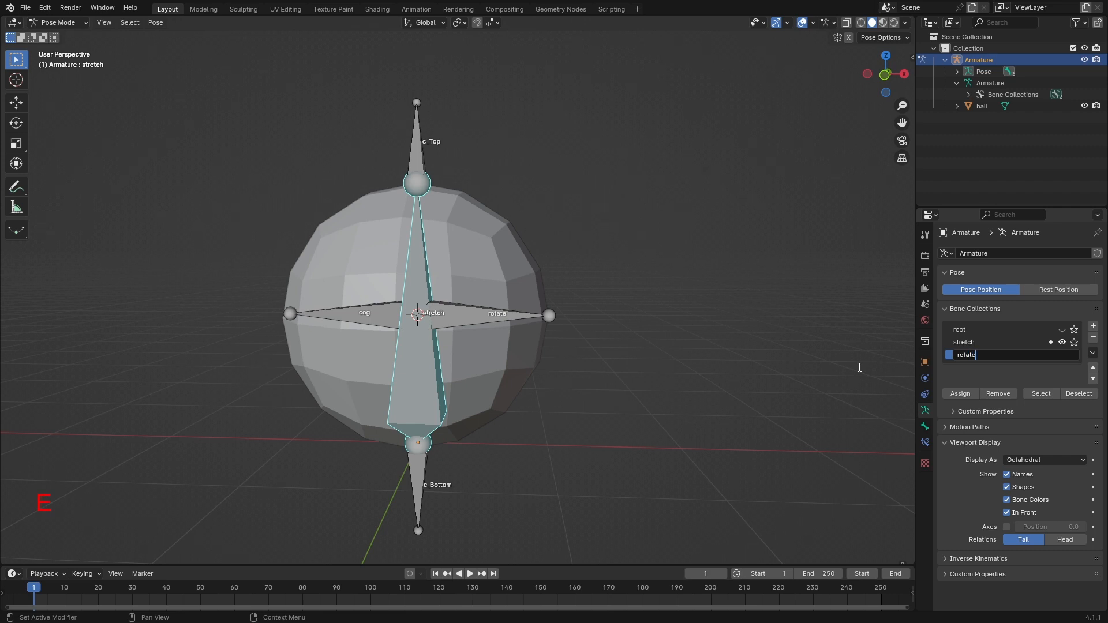
{"action": "type", "text": "otate Cog"}
{"action": "key", "text": "Return"}
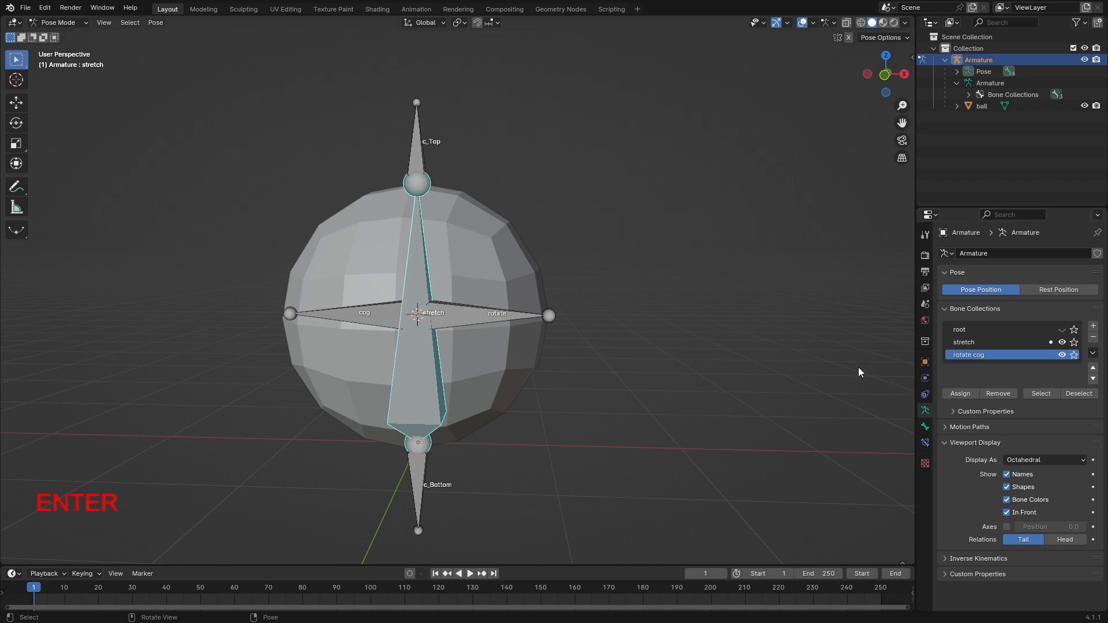
Add a Stretch To bone constraint to the stretch bone
{"action": "scroll", "coordinate": [414, 323], "scroll_direction": "up", "scroll_amount": 1}
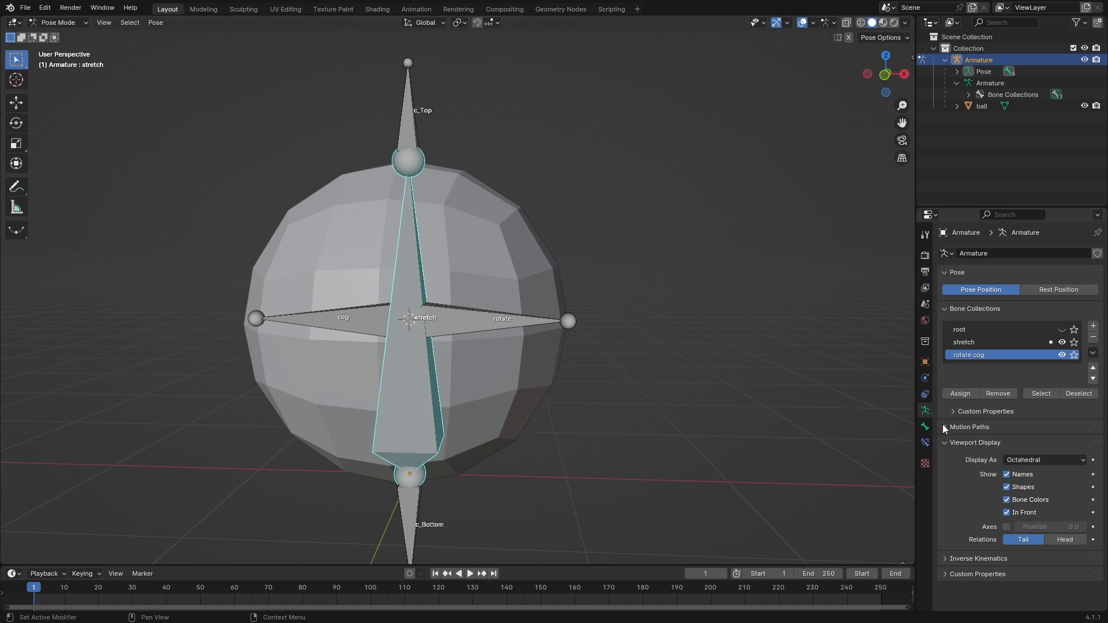
{"action": "left_click", "coordinate": [926, 447]}
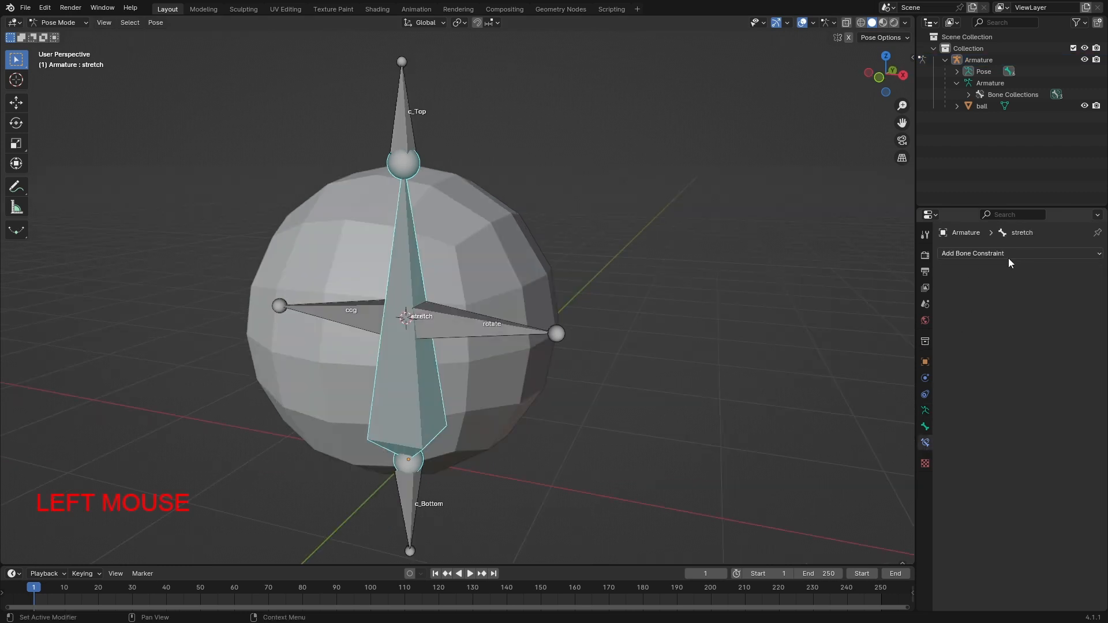
{"action": "left_click", "coordinate": [1009, 255]}
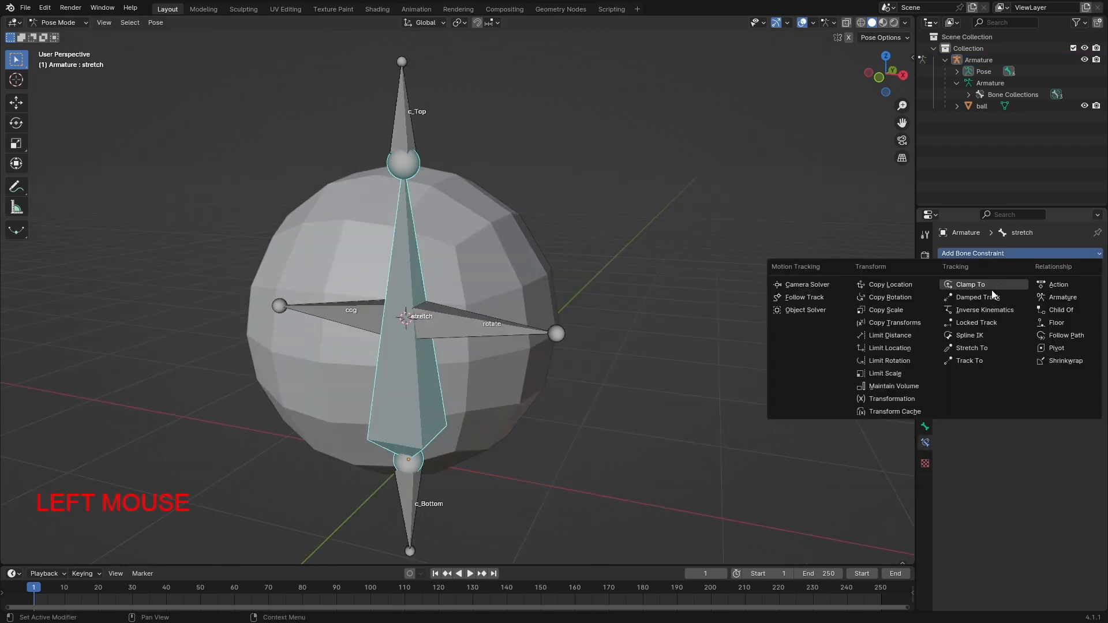
{"action": "left_click", "coordinate": [983, 348]}
Set the Stretch To constraint's target to Armature and its target bone to c_Top
{"action": "middle_click_drag", "start_coordinate": [652, 288], "coordinate": [679, 303]}
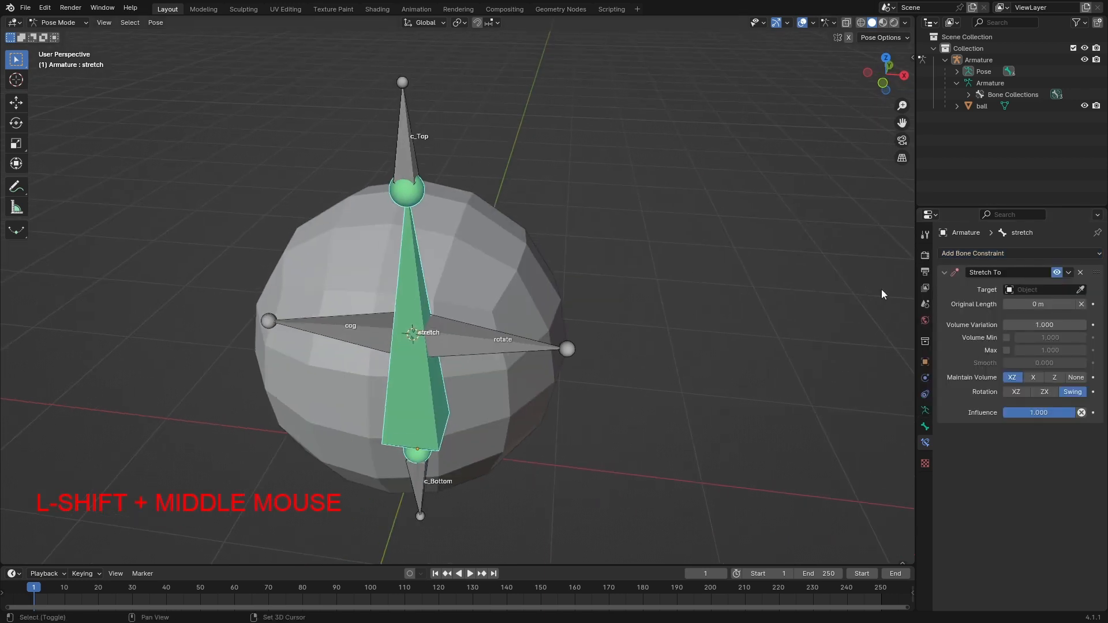
{"action": "left_click", "coordinate": [1079, 289]}
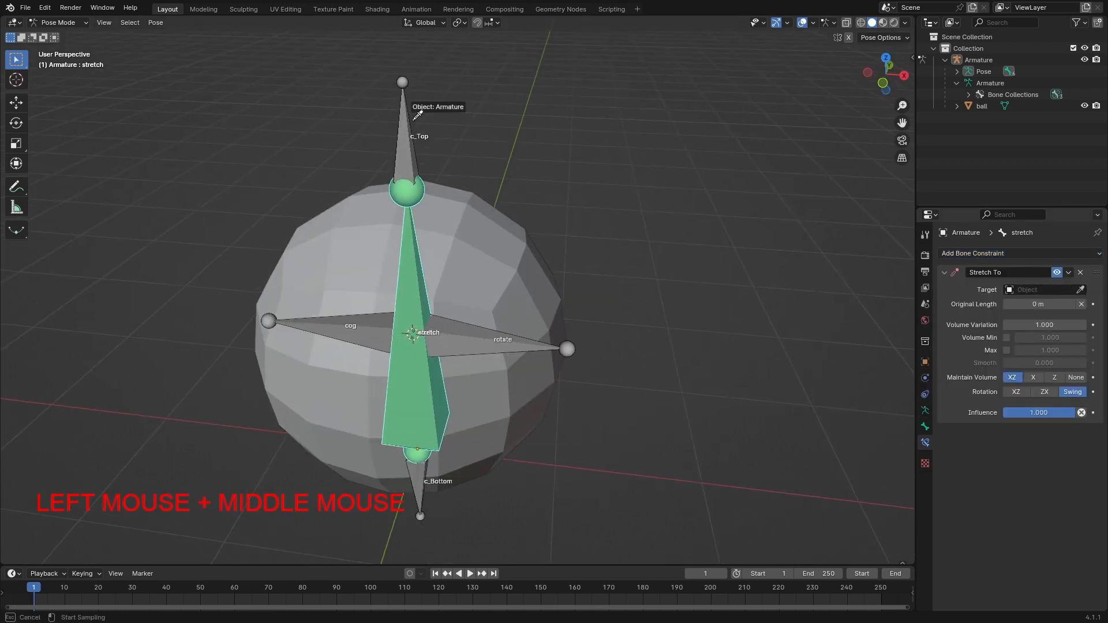
{"action": "left_click", "coordinate": [409, 122]}
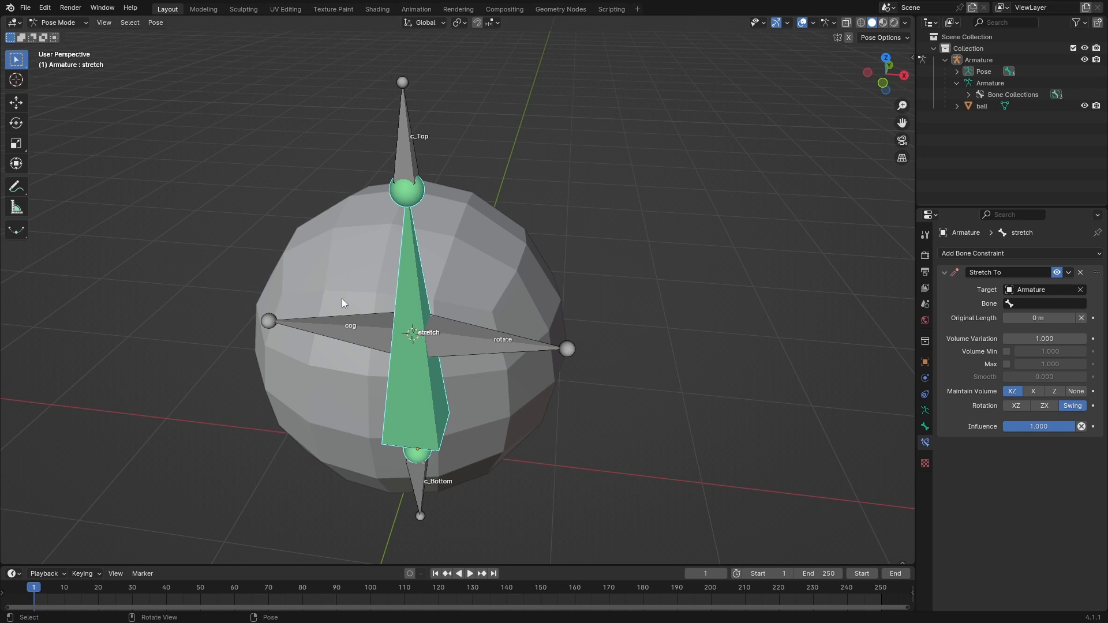
{"action": "left_click", "coordinate": [980, 60]}
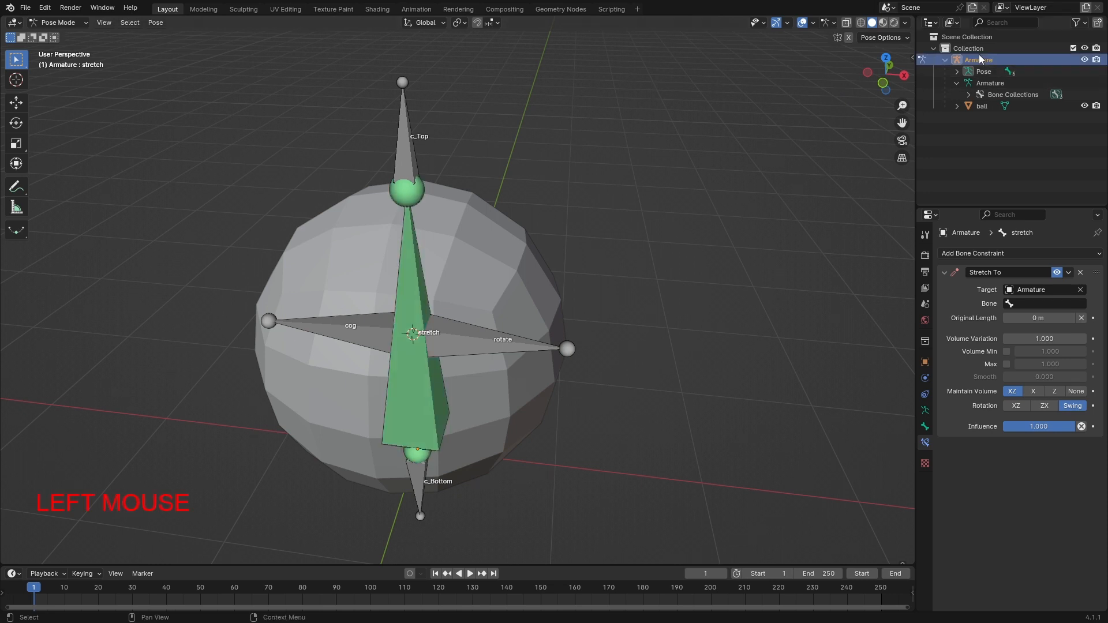
{"action": "left_click", "coordinate": [1033, 304]}
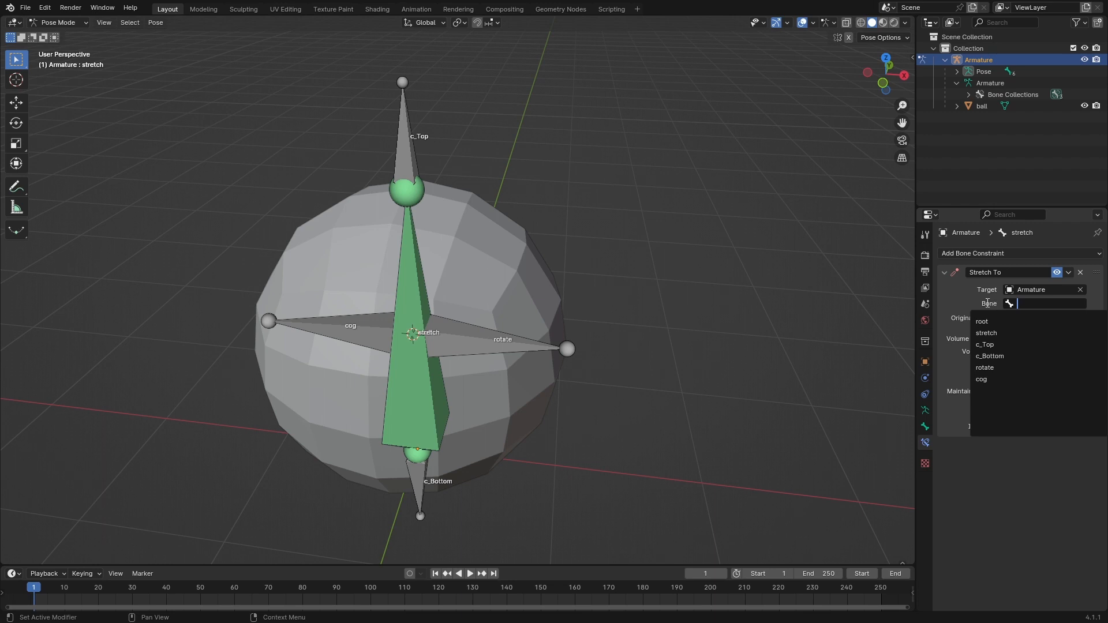
{"action": "left_click", "coordinate": [988, 303]}
{"action": "left_click", "coordinate": [1017, 304]}
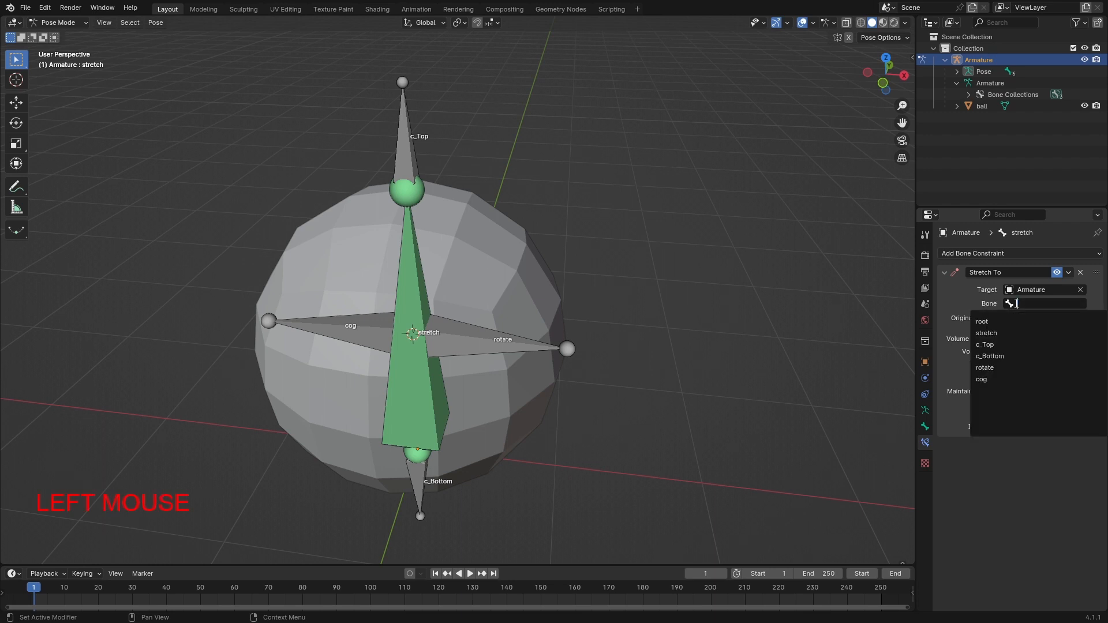
{"action": "left_click", "coordinate": [1035, 344]}
Try moving the c_Top bone to test the Stretch To constraint, then cancel the move
{"action": "middle_click_drag", "start_coordinate": [557, 347], "coordinate": [553, 282]}
{"action": "scroll", "coordinate": [559, 303], "scroll_direction": "up", "scroll_amount": 2}
{"action": "left_click", "coordinate": [423, 133]}
{"action": "scroll", "coordinate": [552, 282], "scroll_direction": "down", "scroll_amount": 3}
{"action": "key", "text": "g"}
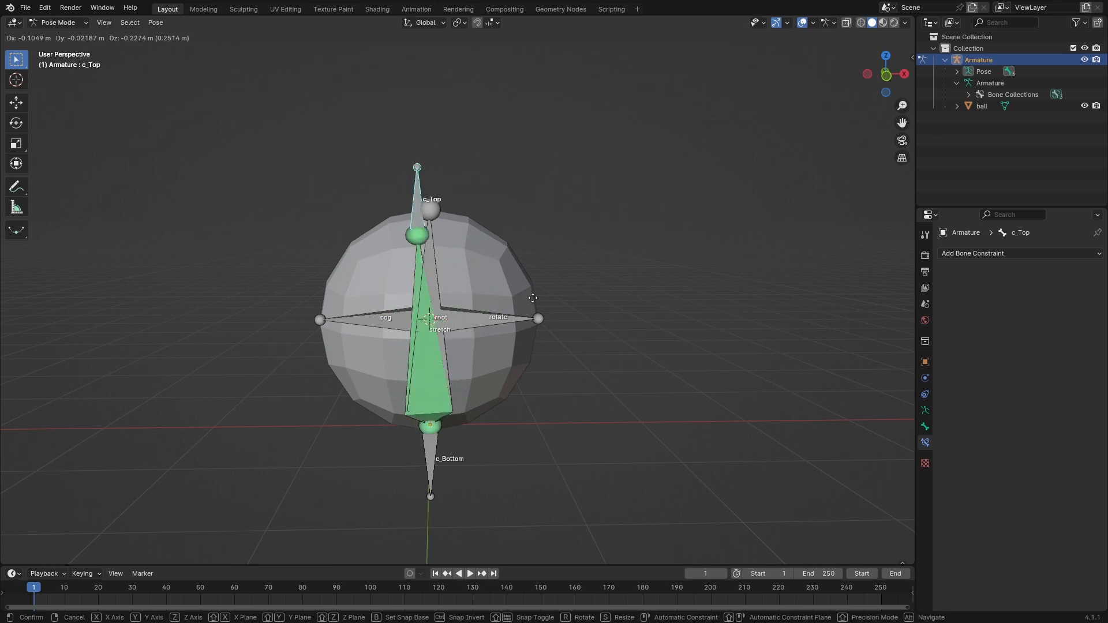
{"action": "key", "text": "Escape"}
Enter Edit Mode on the armature and parent the rotate bone to the stretch bone with Keep Offset
{"action": "scroll", "coordinate": [515, 352], "scroll_direction": "up", "scroll_amount": 3}
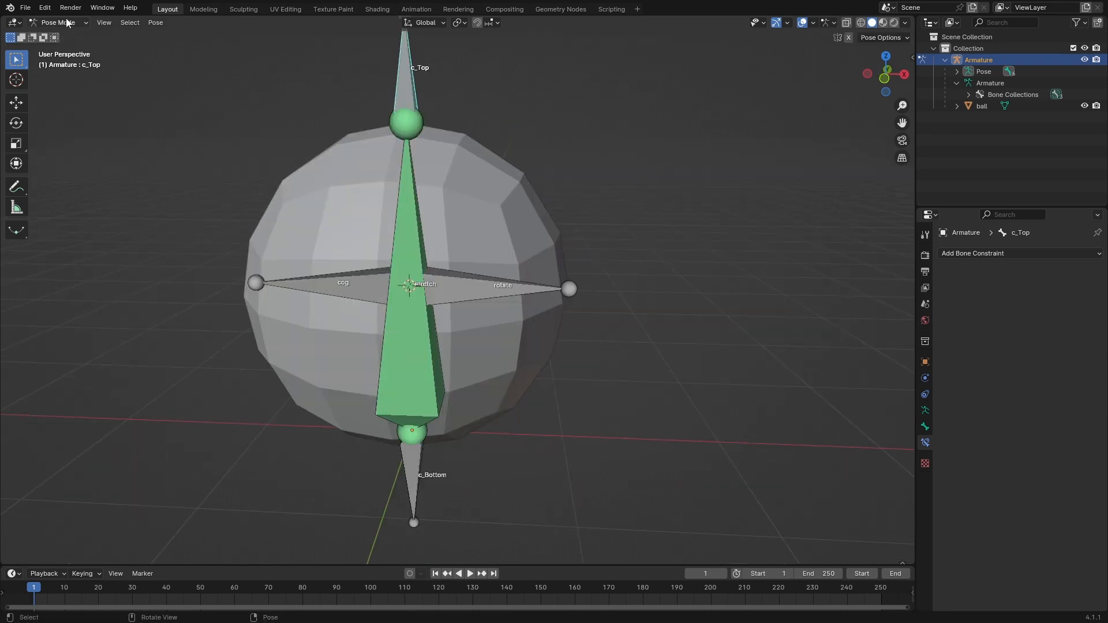
{"action": "left_click", "coordinate": [67, 23]}
{"action": "left_click", "coordinate": [60, 48]}
{"action": "left_click", "coordinate": [497, 287]}
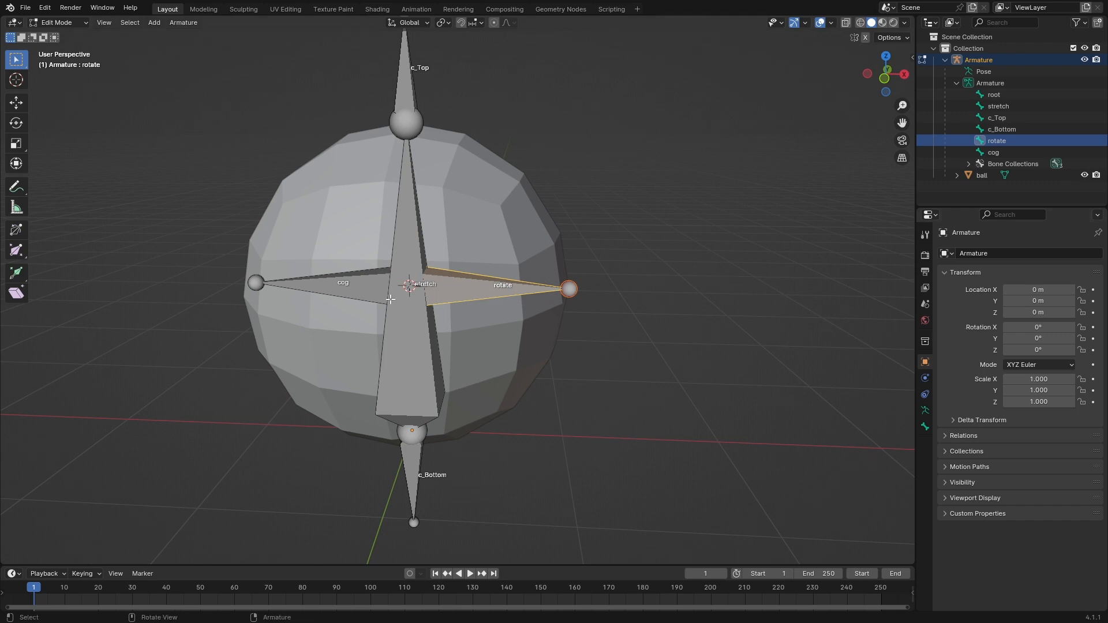
{"action": "left_click", "coordinate": [1015, 110], "text": "ctrl"}
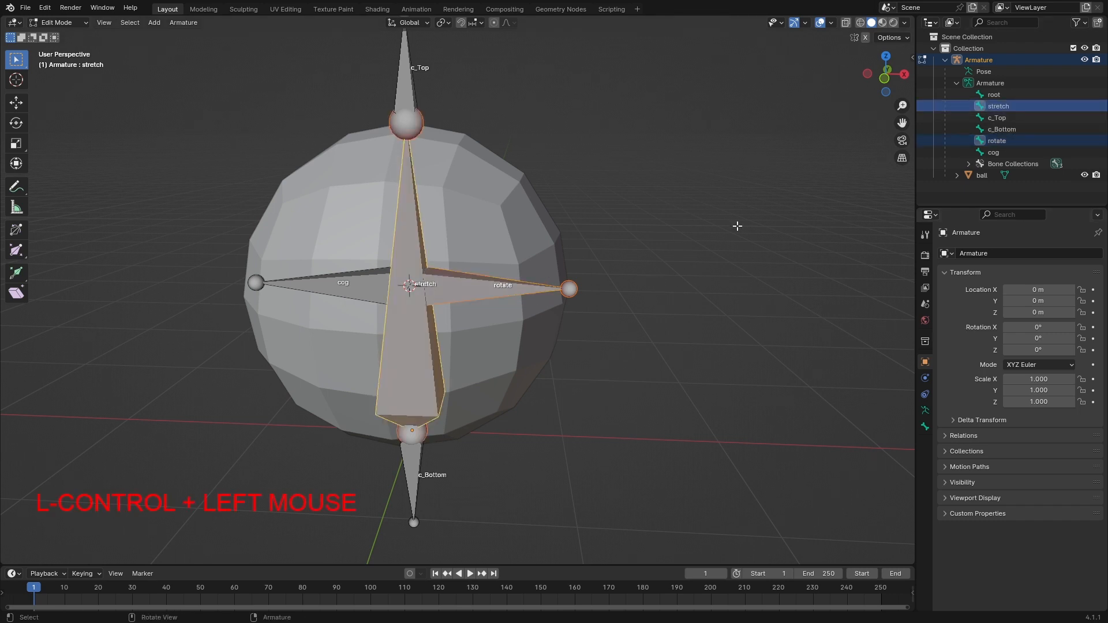
{"action": "key", "text": "ctrl+p"}
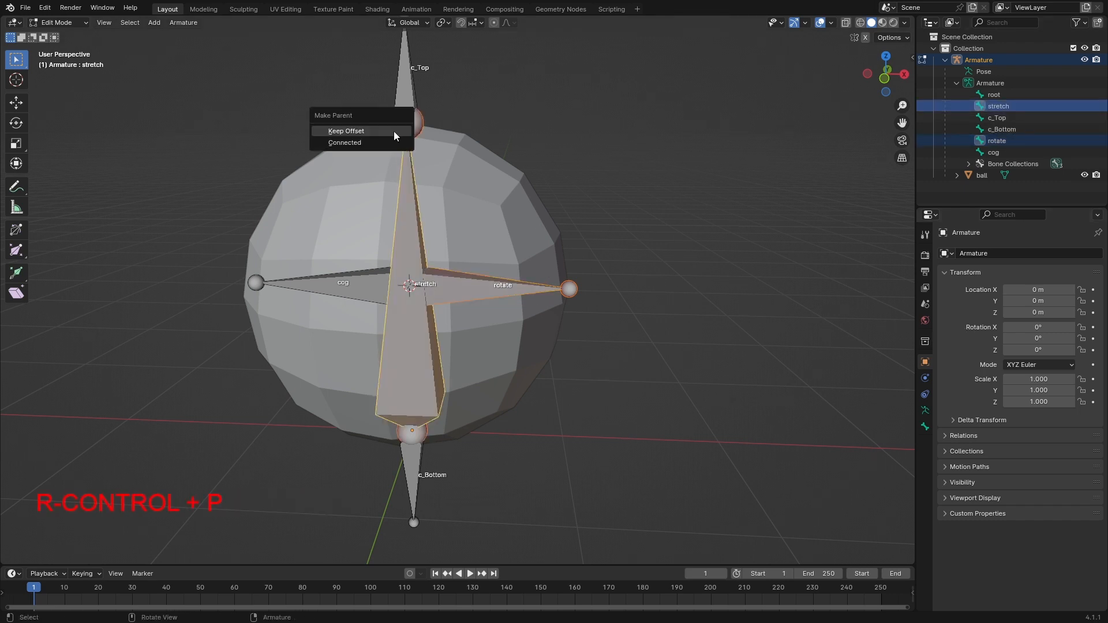
{"action": "left_click", "coordinate": [394, 130]}
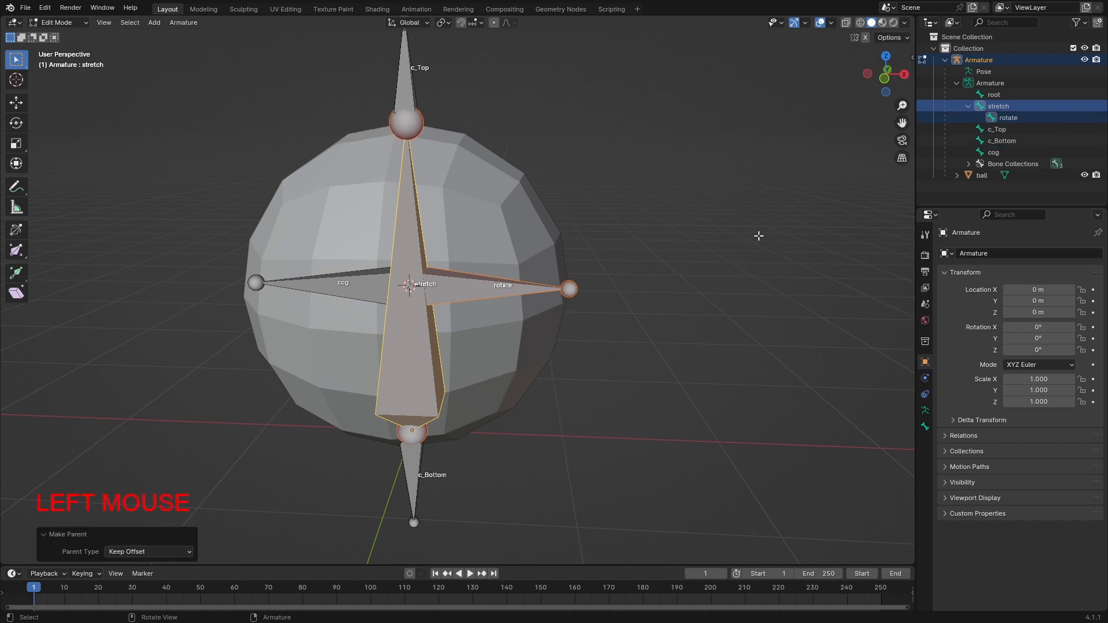
Switch the armature to Pose Mode and try rotating the rotate bone
{"action": "left_click", "coordinate": [1010, 107]}
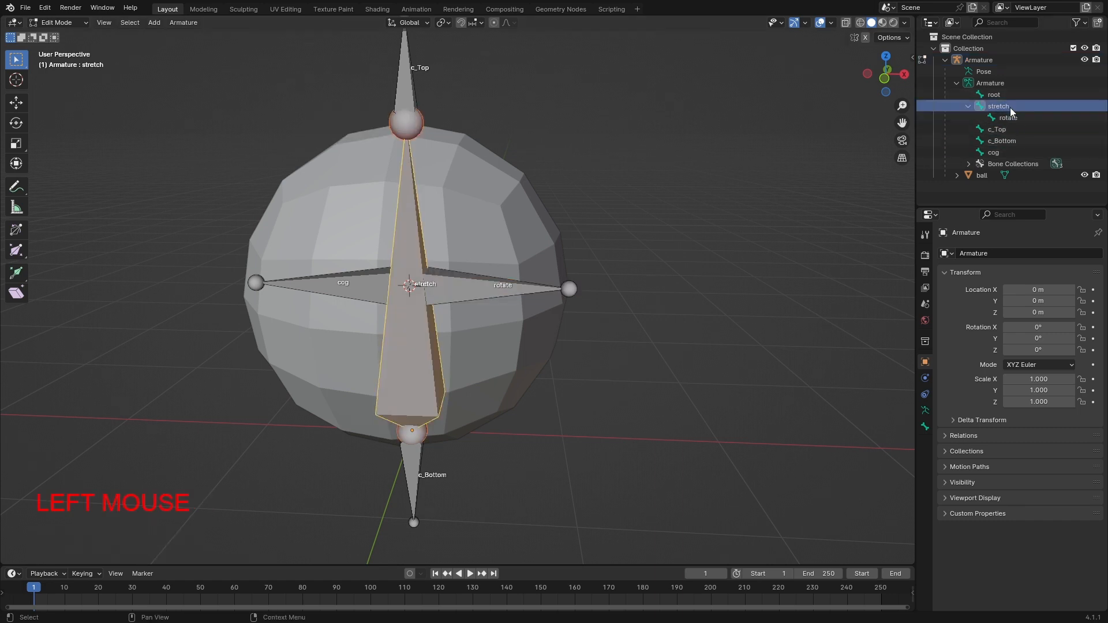
{"action": "left_click", "coordinate": [1008, 119]}
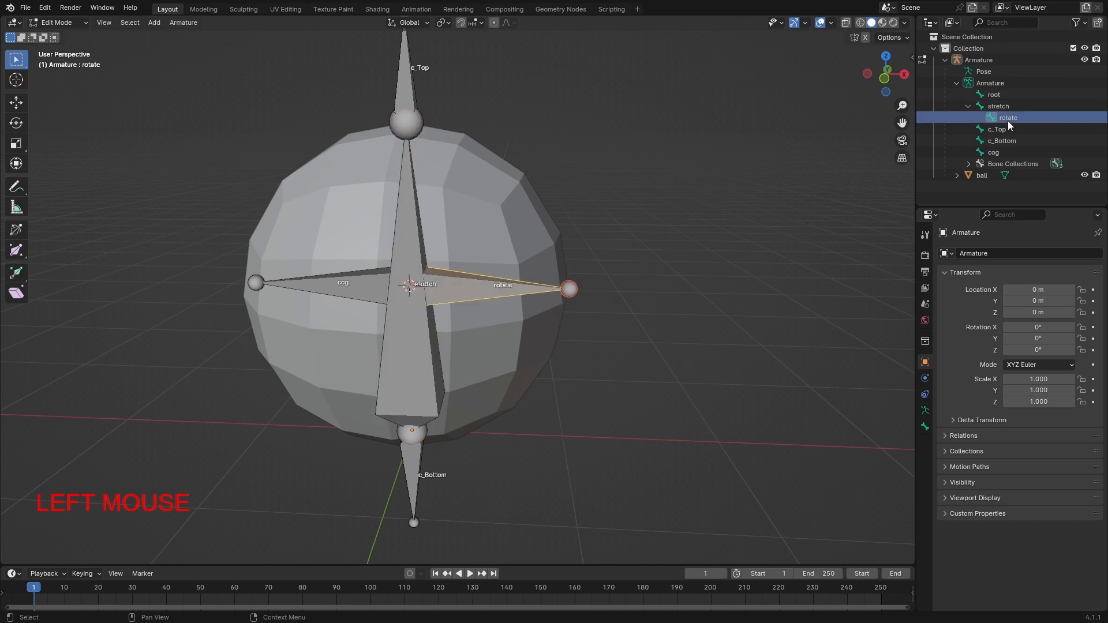
{"action": "left_click", "coordinate": [58, 22]}
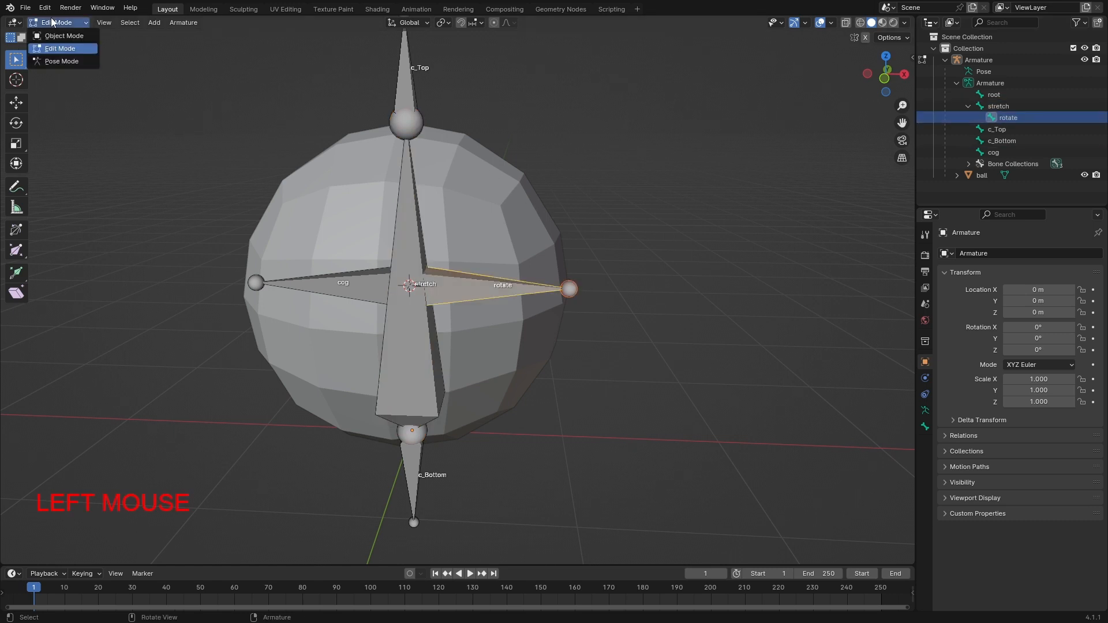
{"action": "left_click", "coordinate": [65, 62]}
{"action": "middle_click_drag", "start_coordinate": [516, 317], "coordinate": [515, 366], "text": "shift"}
{"action": "key", "text": "r"}
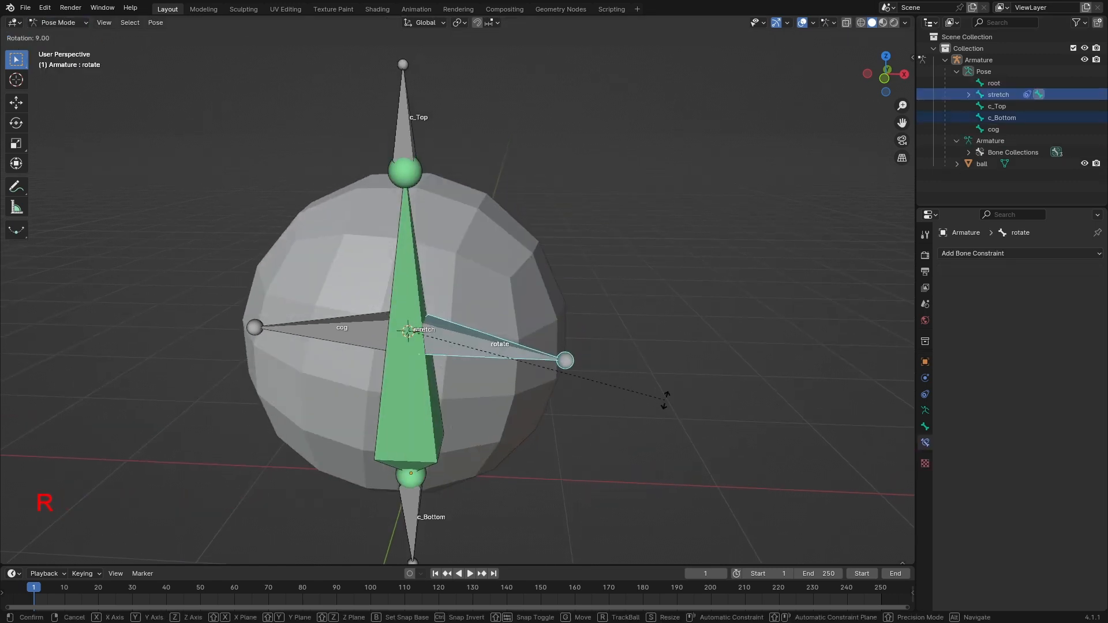
{"action": "key", "text": "Escape"}
Try moving the c_Top bone to test how the ball stretches and how the rotate bone follows
{"action": "left_click", "coordinate": [446, 168]}
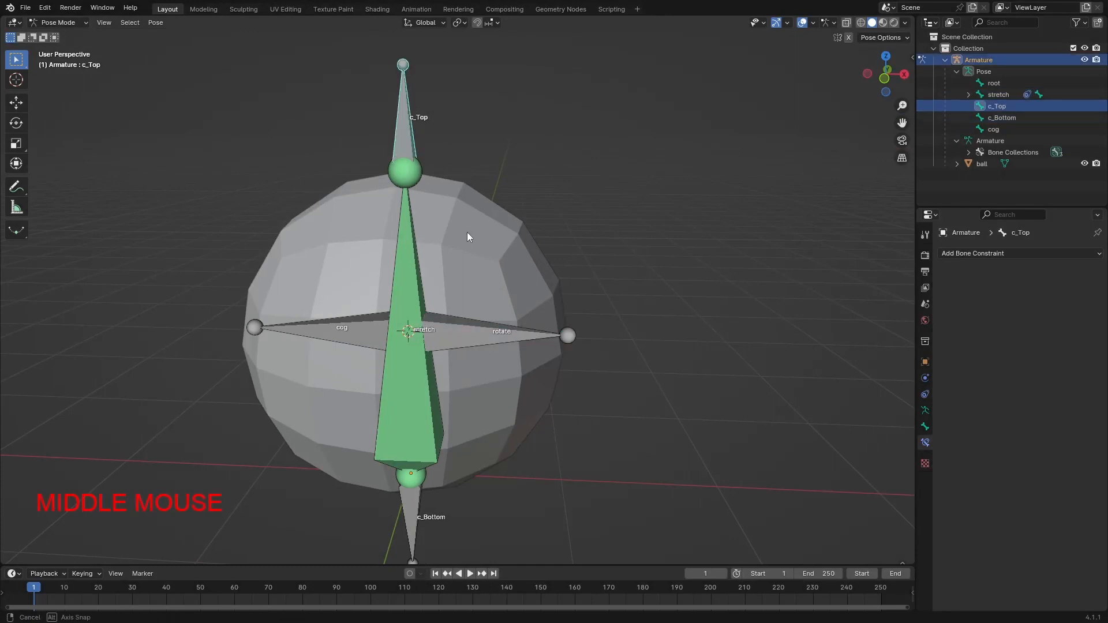
{"action": "middle_click_drag", "start_coordinate": [466, 232], "coordinate": [477, 224]}
{"action": "key", "text": "g"}
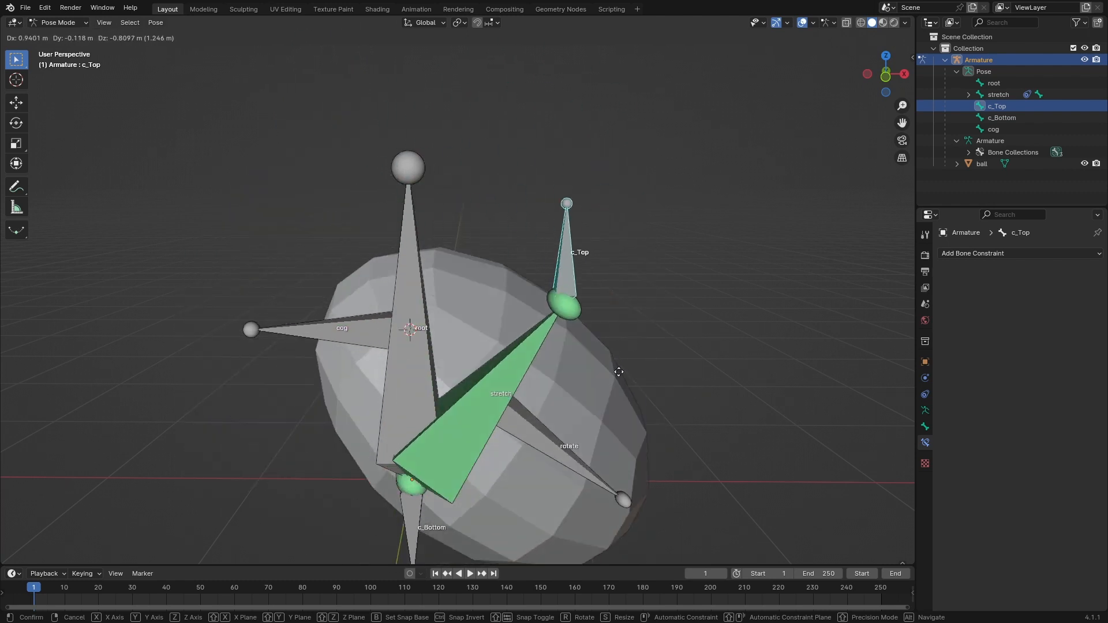
{"action": "key", "text": "Escape"}
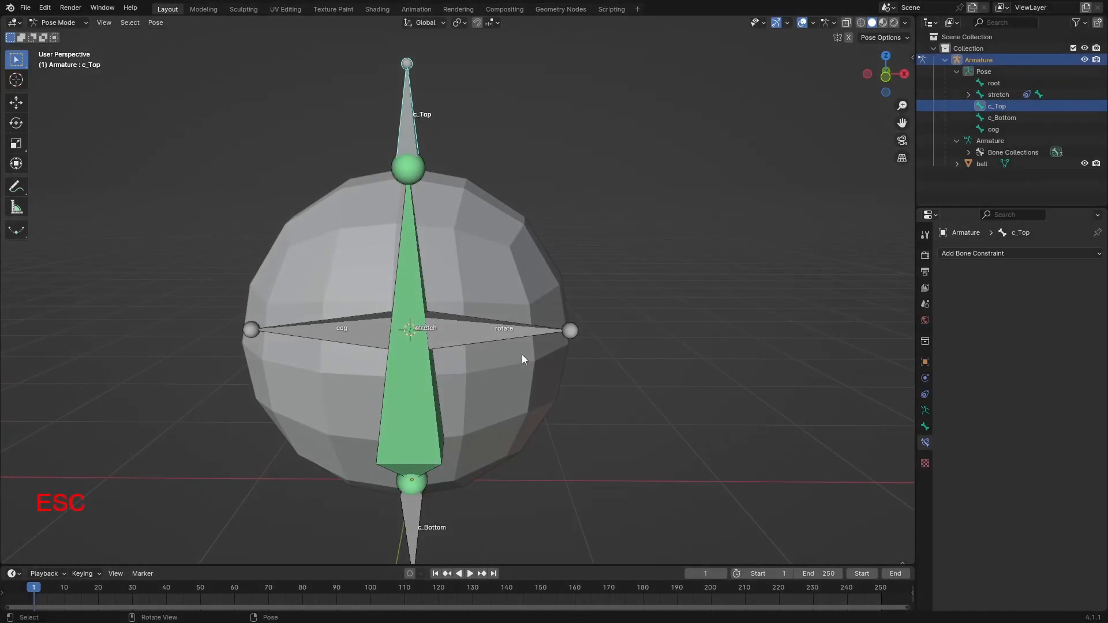
{"action": "middle_click_drag", "start_coordinate": [522, 355], "coordinate": [547, 345], "text": "shift"}
{"action": "middle_click_drag", "start_coordinate": [421, 142], "coordinate": [445, 218], "text": "shift"}
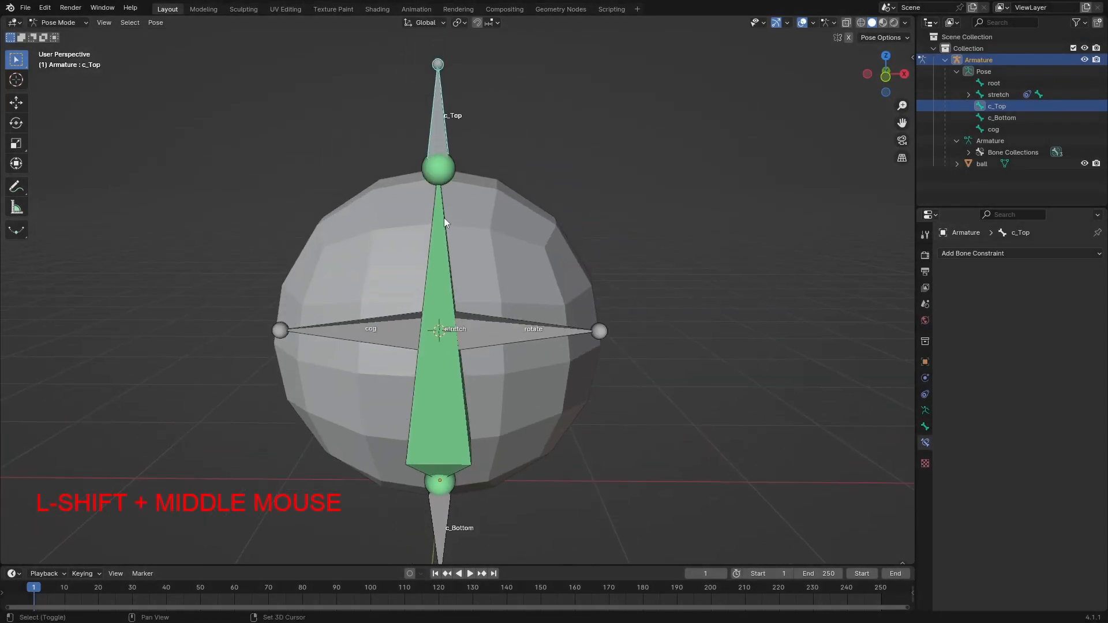
{"action": "key", "text": "g"}
{"action": "key", "text": "Escape"}
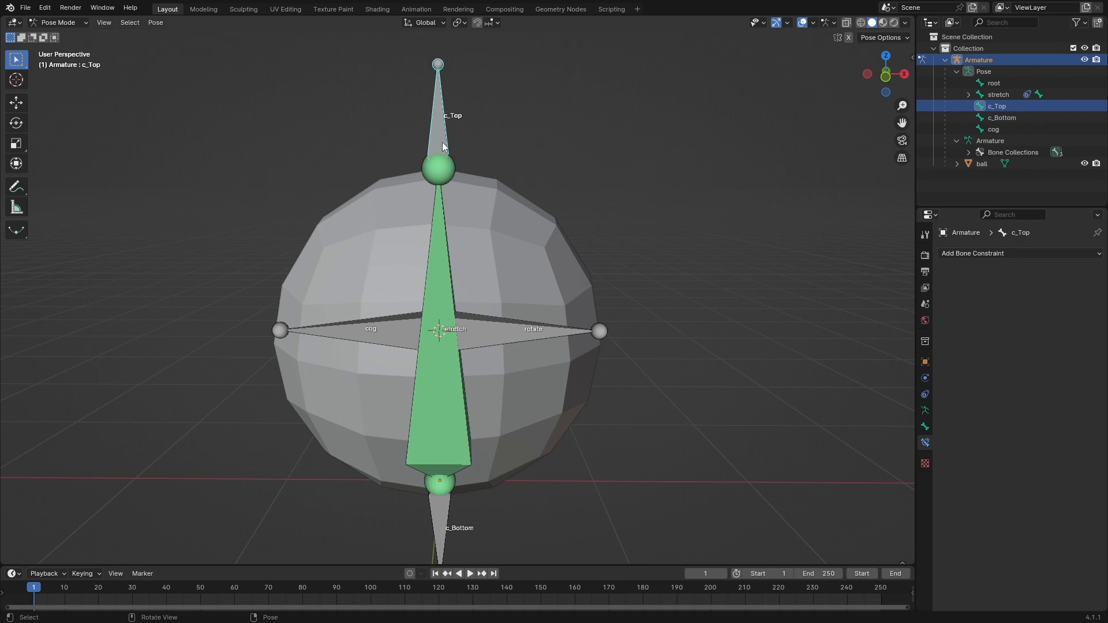
{"action": "key", "text": "g"}
{"action": "key", "text": "Escape"}
Try moving the c_Bottom bone to test its influence on the stretch bone
{"action": "middle_click_drag", "start_coordinate": [493, 333], "coordinate": [493, 353], "text": "shift"}
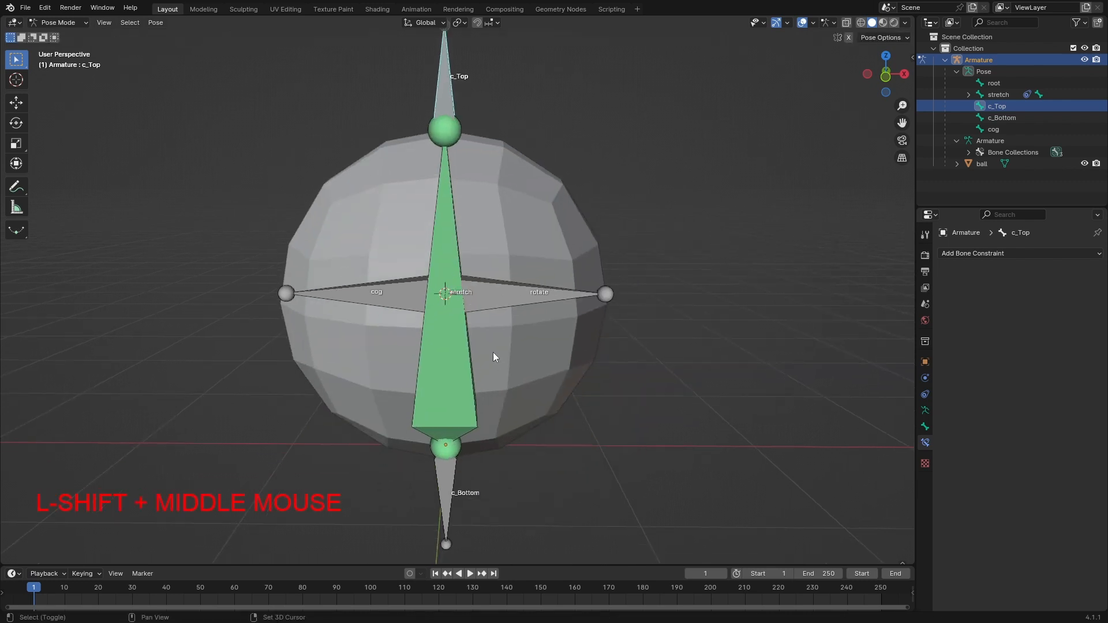
{"action": "left_click", "coordinate": [449, 495]}
{"action": "key", "text": "g"}
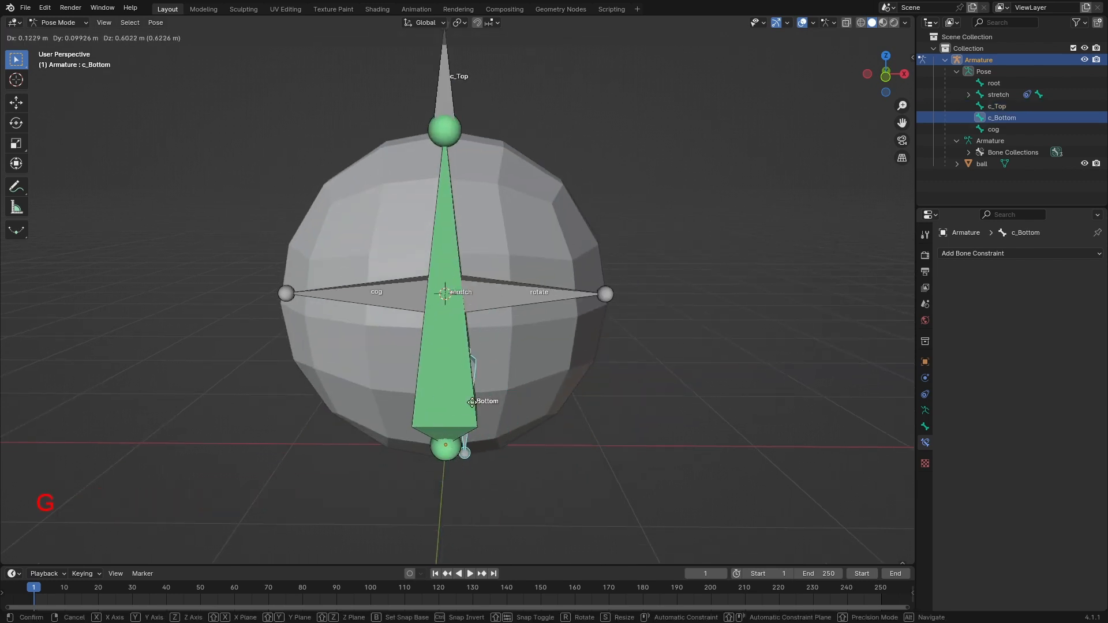
{"action": "key", "text": "Escape"}
Enter Edit Mode, parent the stretch bone to c_Bottom with Keep Offset, and expand c_Bottom in the bone hierarchy
{"action": "left_click", "coordinate": [61, 23]}
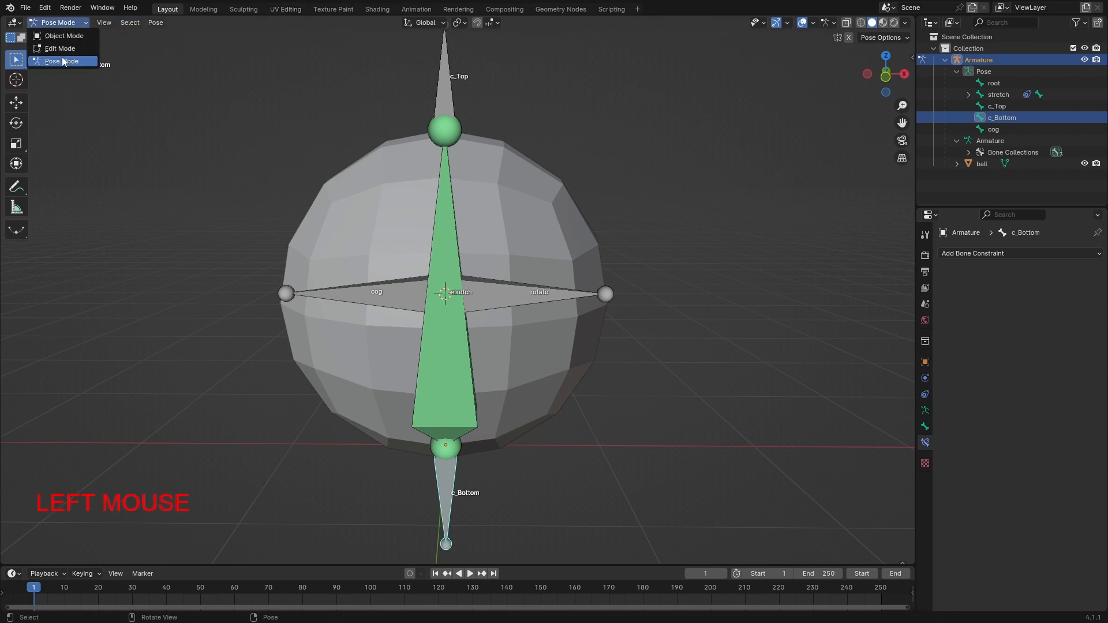
{"action": "left_click", "coordinate": [60, 49]}
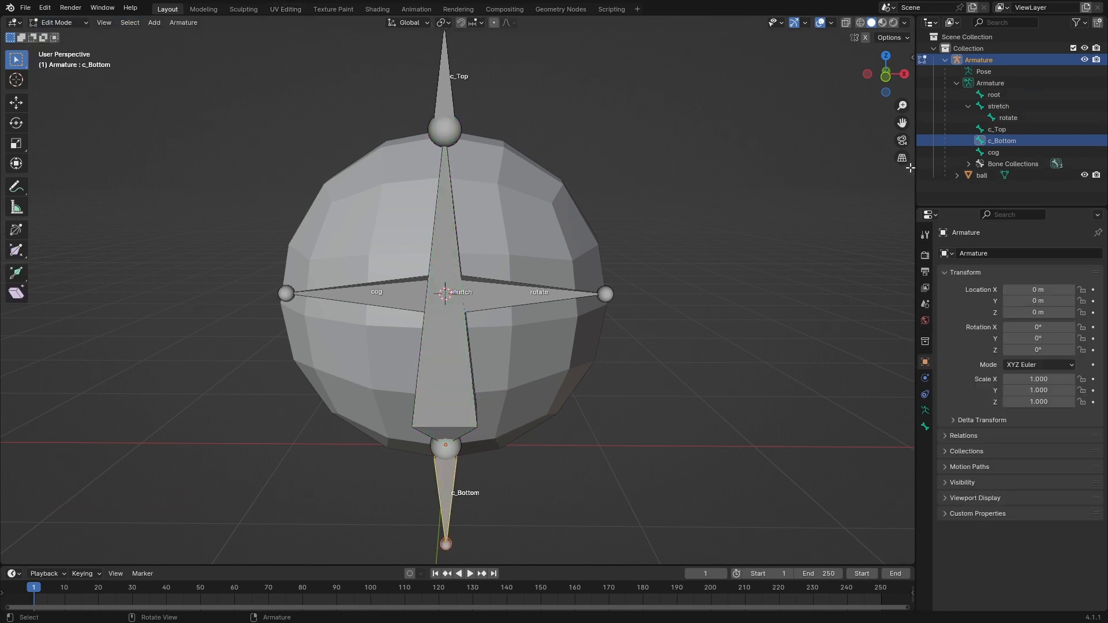
{"action": "left_click", "coordinate": [1005, 106]}
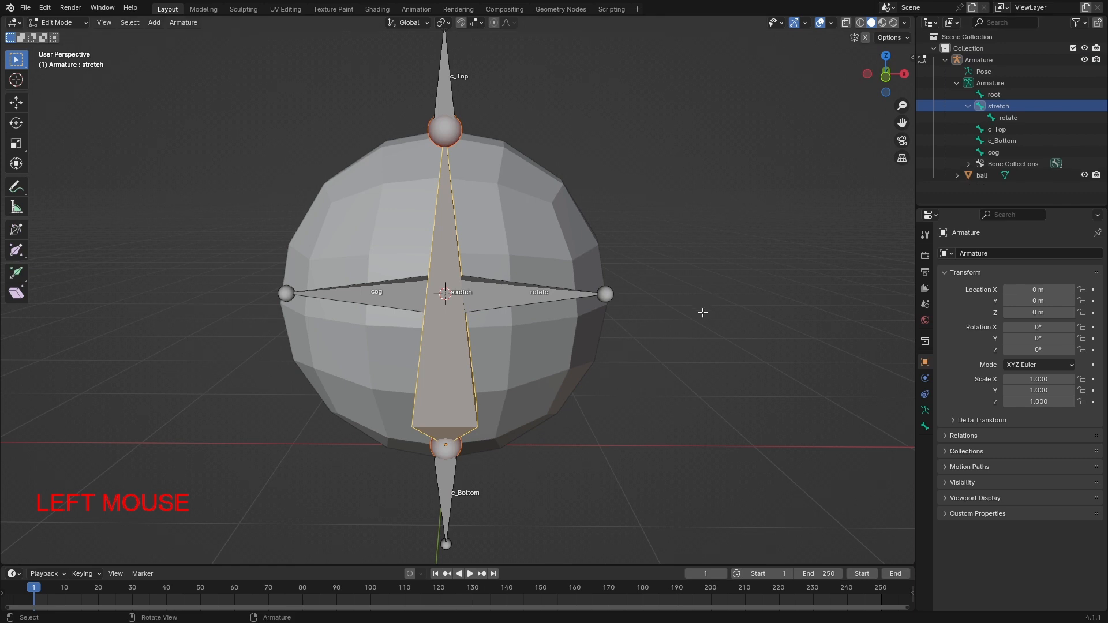
{"action": "middle_click_drag", "start_coordinate": [703, 311], "coordinate": [606, 353]}
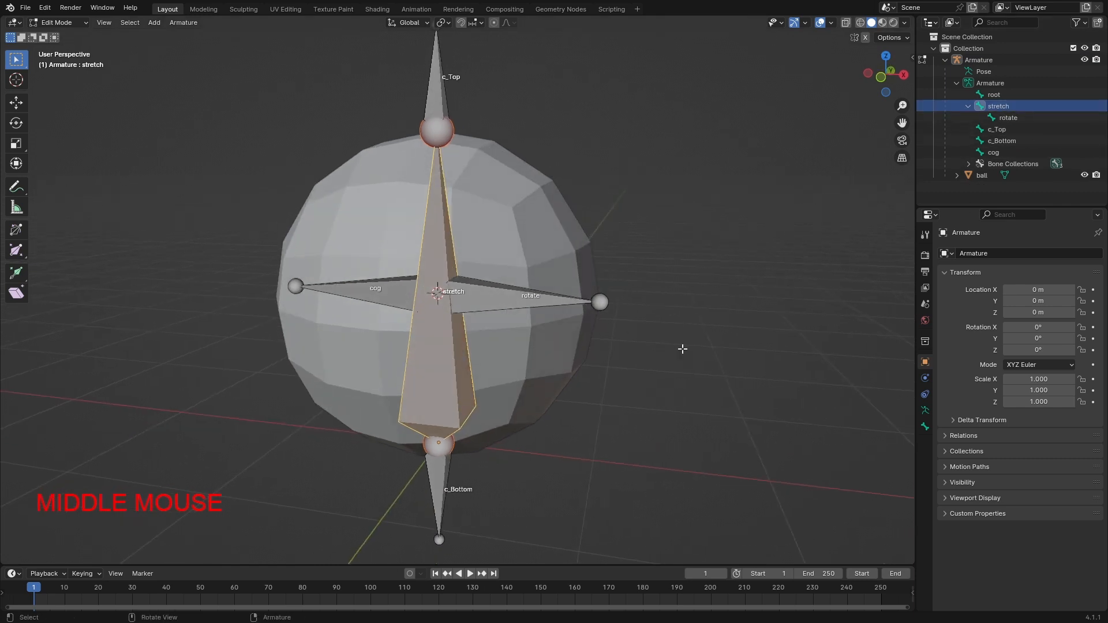
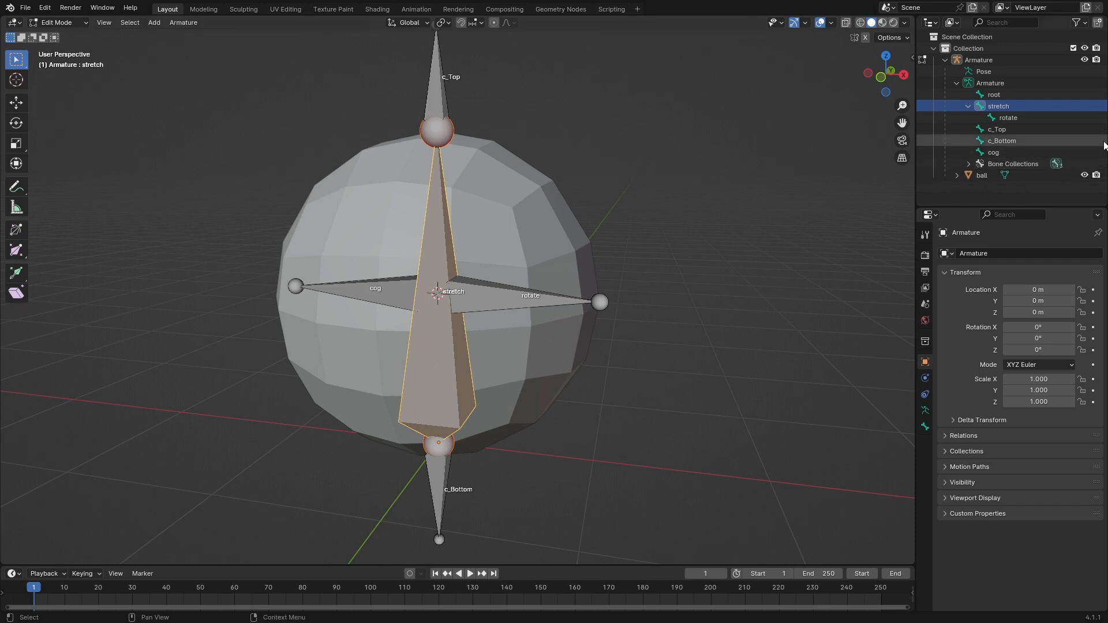
{"action": "left_click", "coordinate": [1030, 96]}
{"action": "left_click", "coordinate": [1014, 108]}
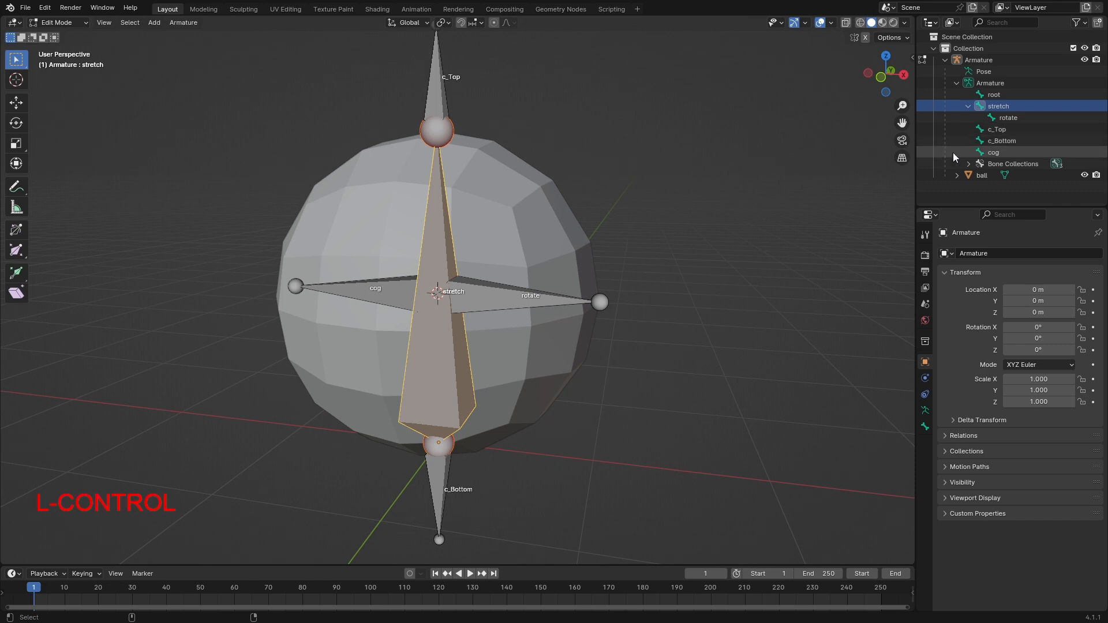
{"action": "left_click", "coordinate": [1003, 141], "text": "ctrl"}
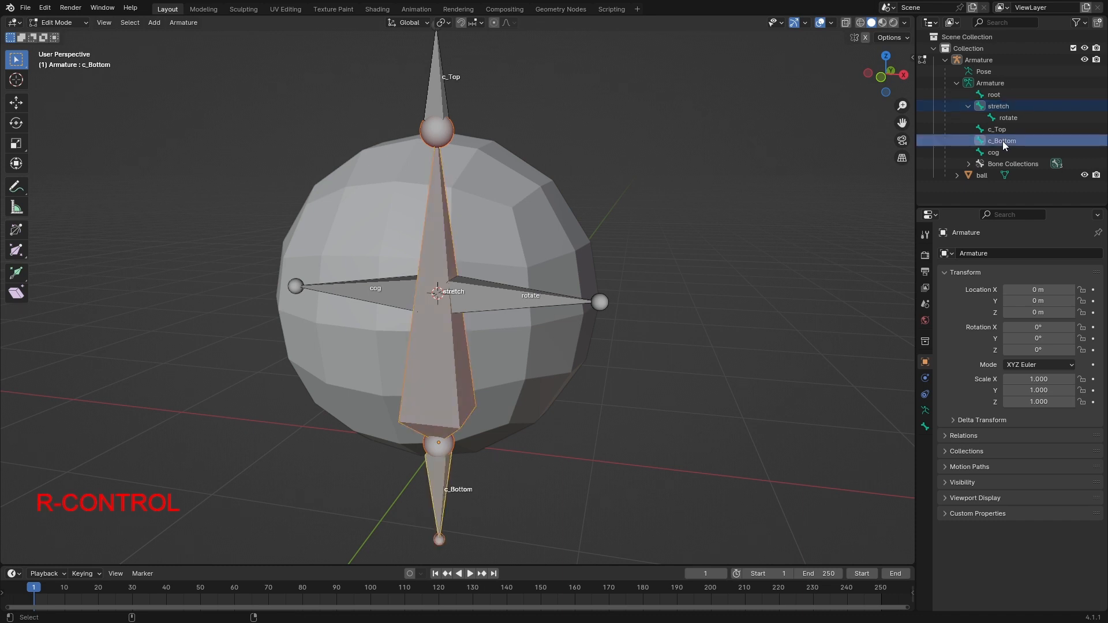
{"action": "key", "text": "ctrl+p"}
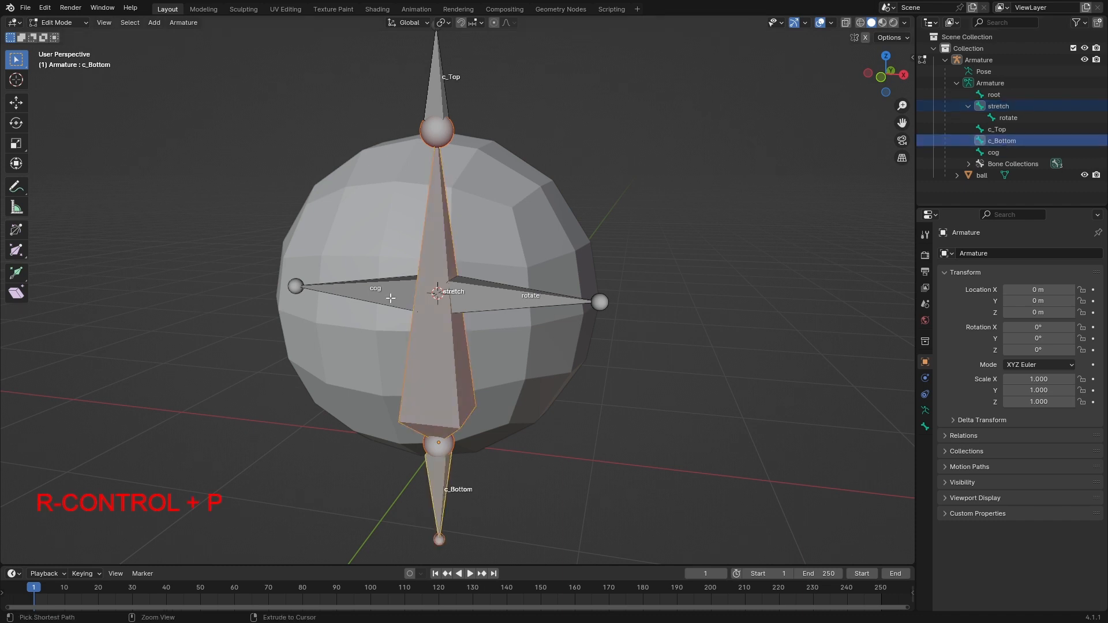
{"action": "key", "text": "ctrl+p"}
{"action": "left_click", "coordinate": [445, 261]}
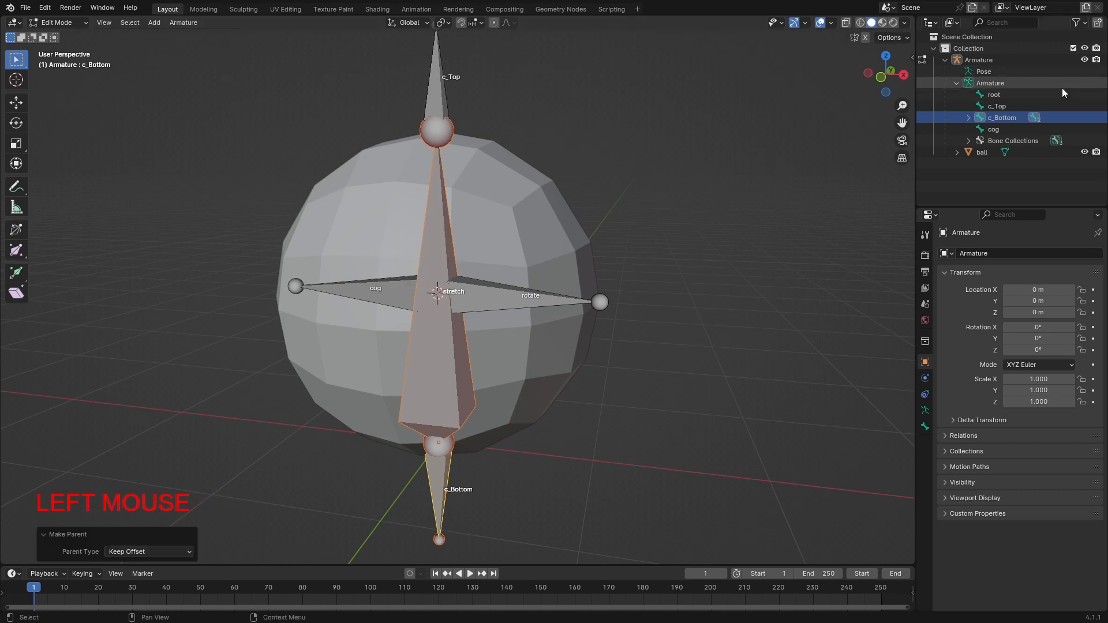
{"action": "left_click", "coordinate": [969, 118]}
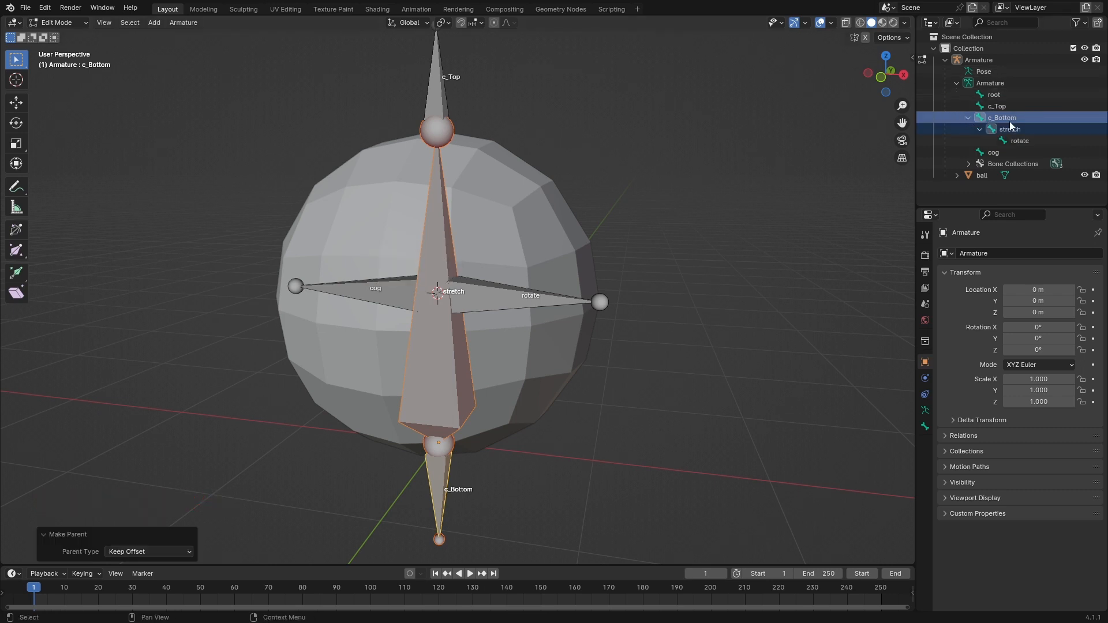
{"action": "left_click", "coordinate": [704, 308]}
Return to Pose Mode and try rotating the rotate bone with the new parenting
{"action": "left_click", "coordinate": [69, 25]}
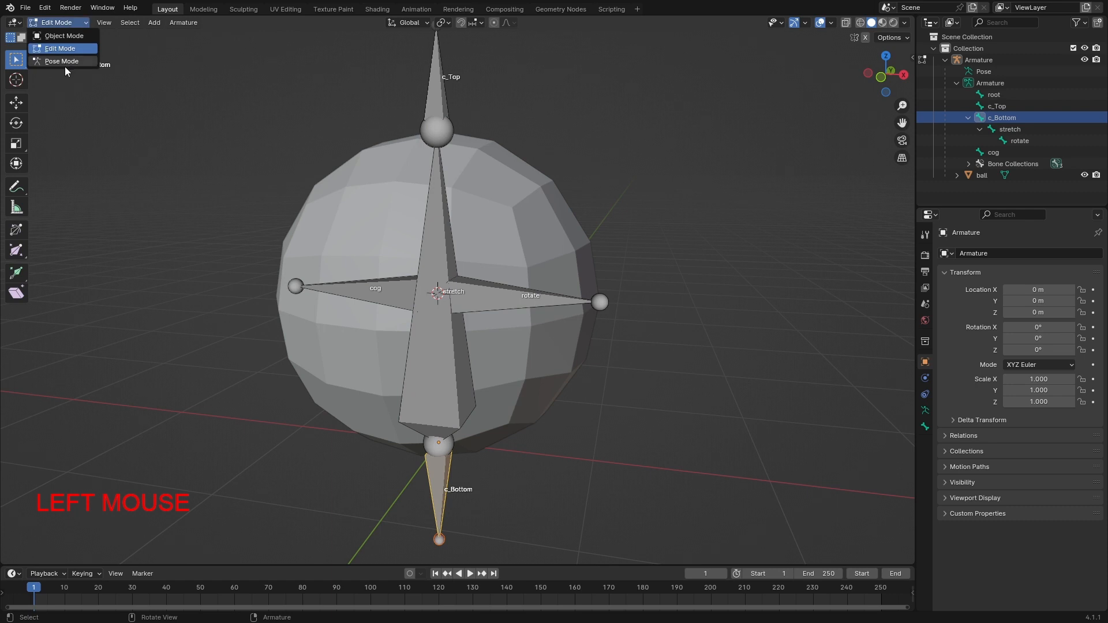
{"action": "left_click", "coordinate": [65, 66]}
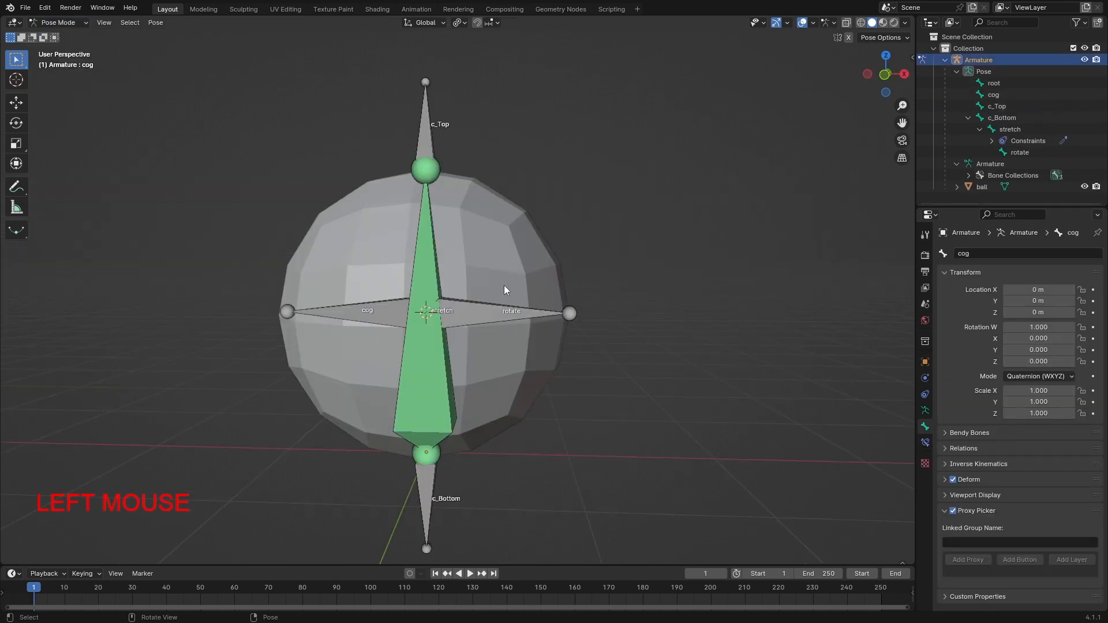
{"action": "left_click", "coordinate": [537, 312]}
{"action": "key", "text": "r"}
{"action": "key", "text": "Escape"}
Try moving the c_Top bone and the c_Bottom bone in turn to test stretching from both ends
{"action": "left_click", "coordinate": [431, 130]}
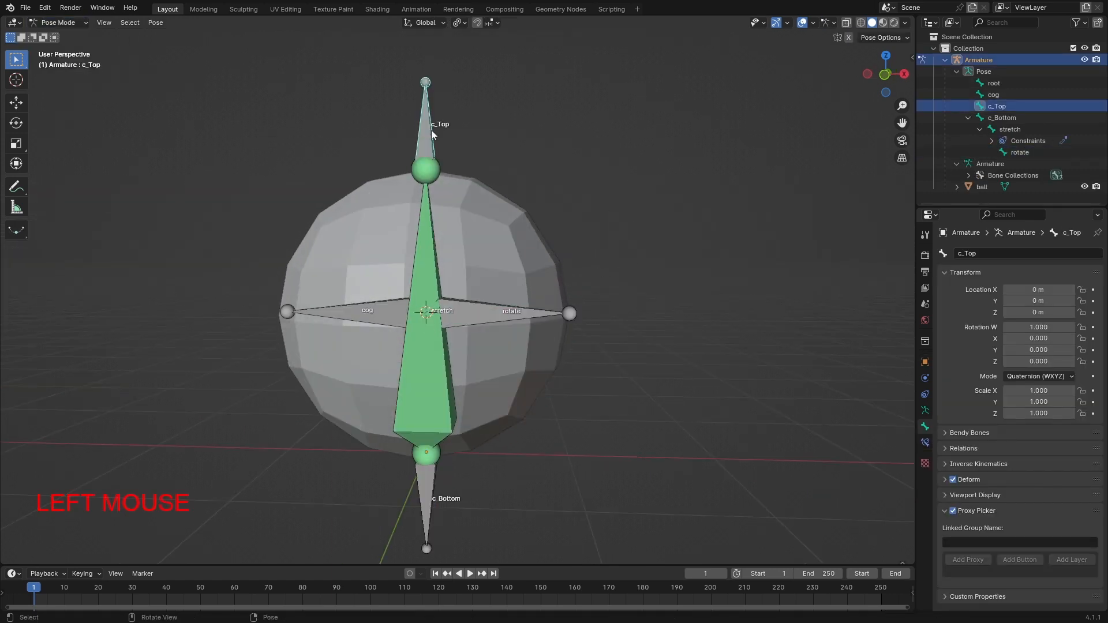
{"action": "key", "text": "g"}
{"action": "key", "text": "Escape"}
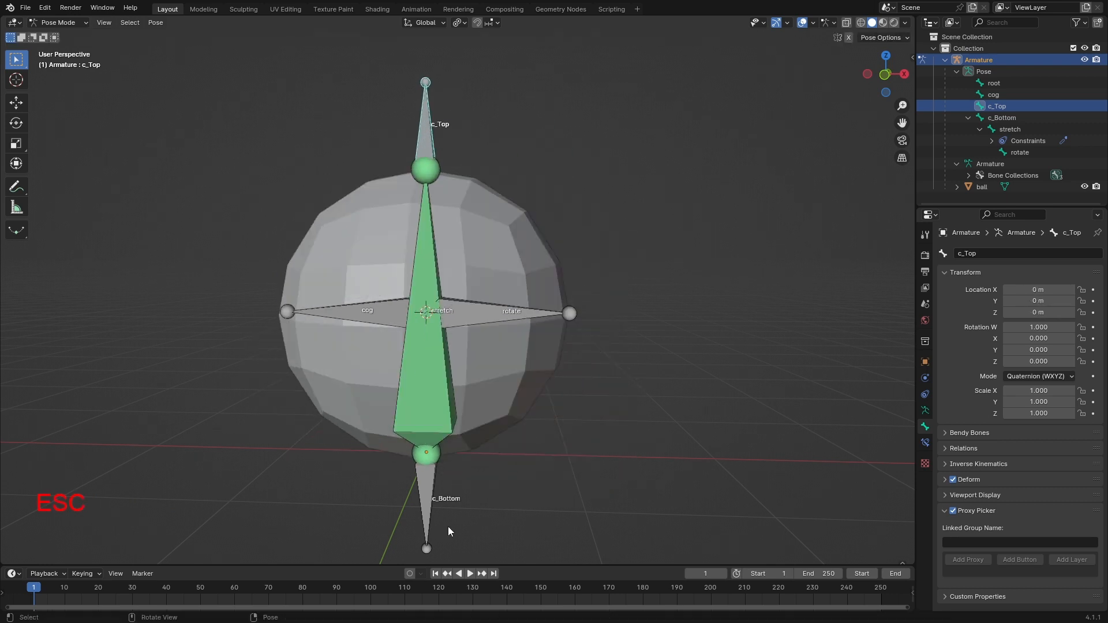
{"action": "left_click", "coordinate": [430, 497]}
{"action": "key", "text": "g"}
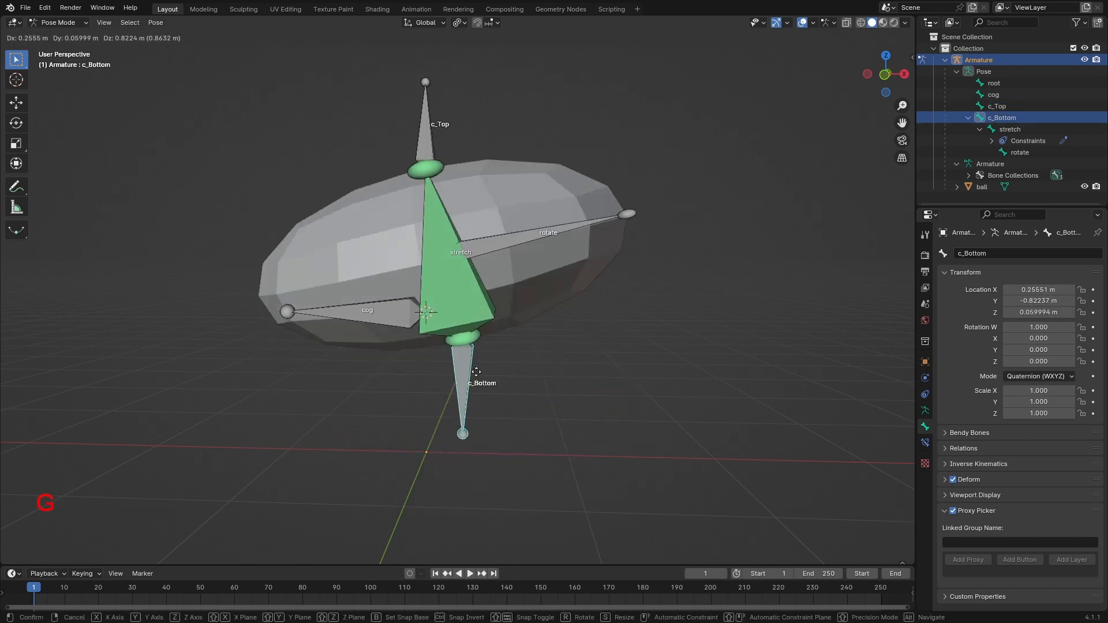
{"action": "key", "text": "Escape"}
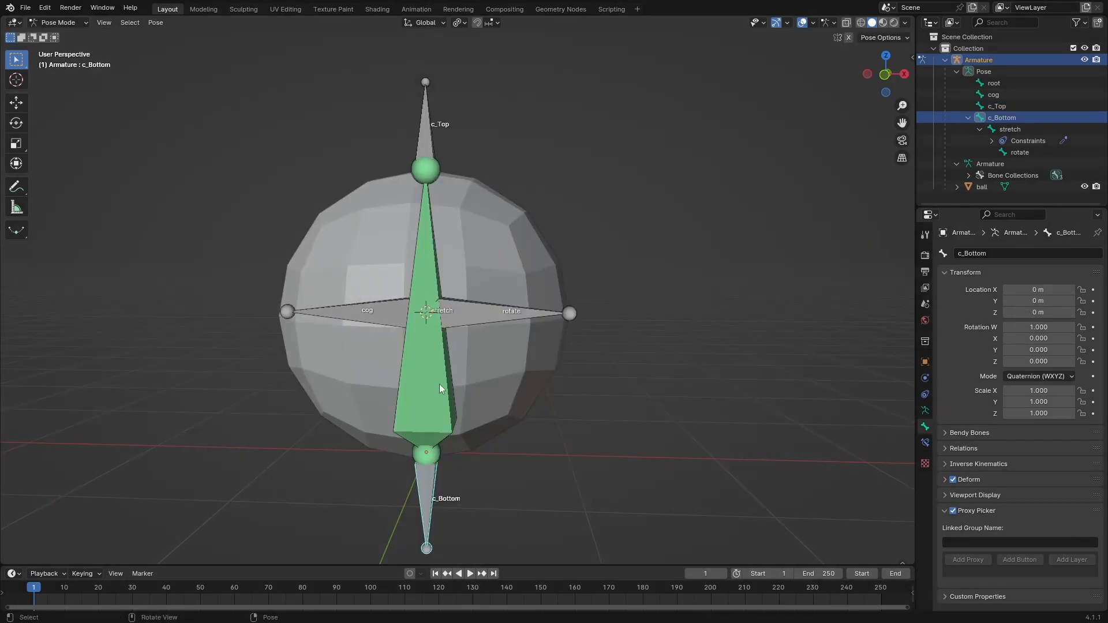
Try rotating the cog bone to test its influence on the ball
{"action": "left_click", "coordinate": [384, 317]}
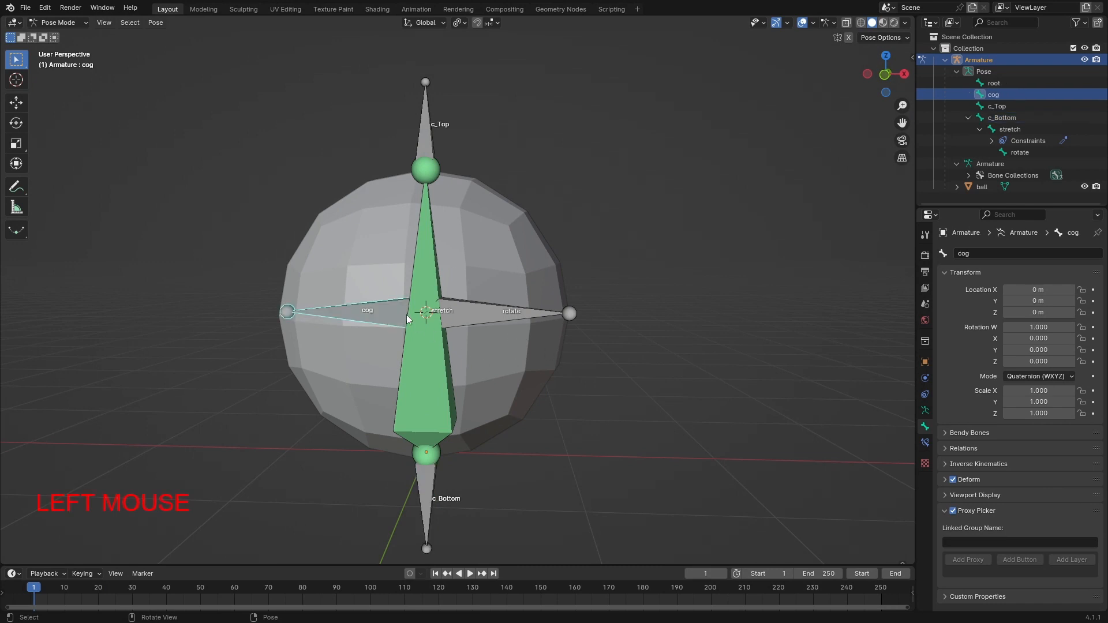
{"action": "key", "text": "r"}
{"action": "key", "text": "Escape"}
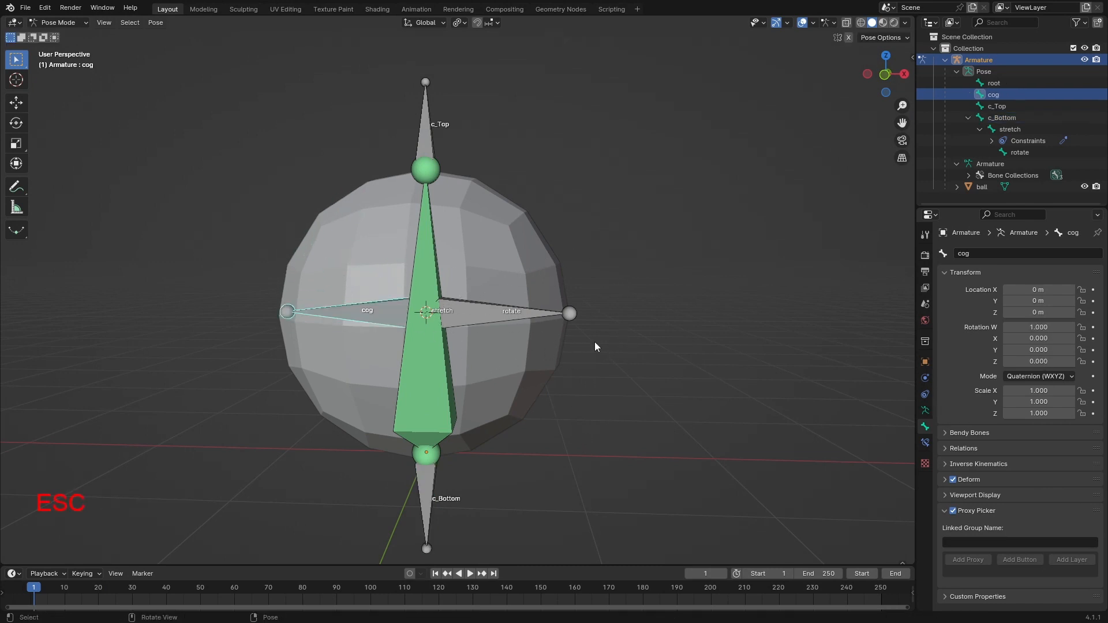
{"action": "left_click", "coordinate": [51, 24]}
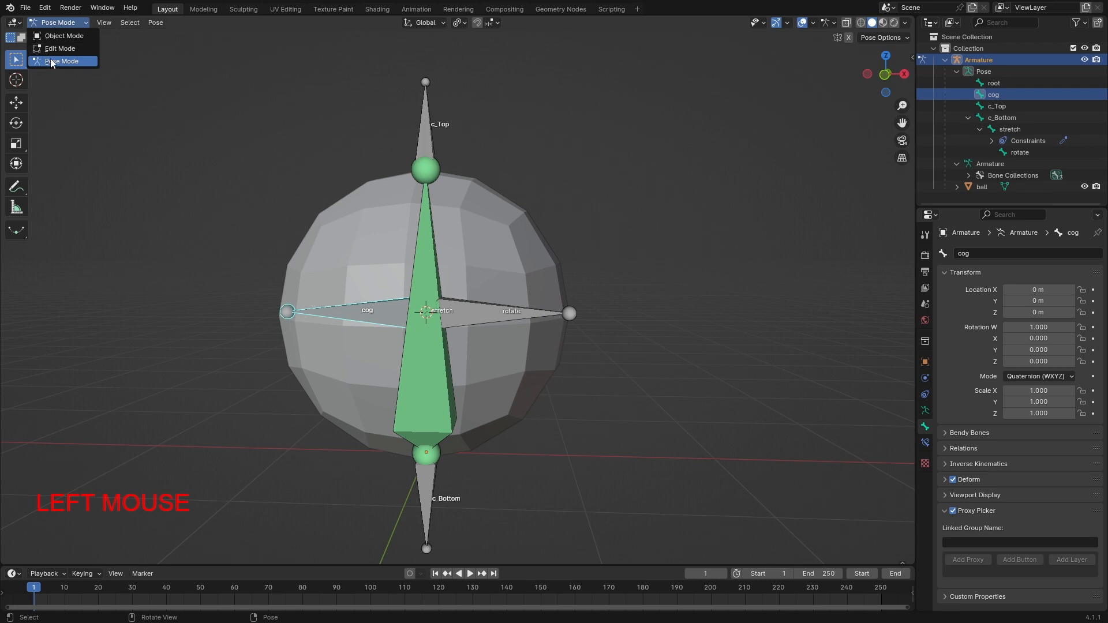
{"action": "left_click", "coordinate": [78, 51]}
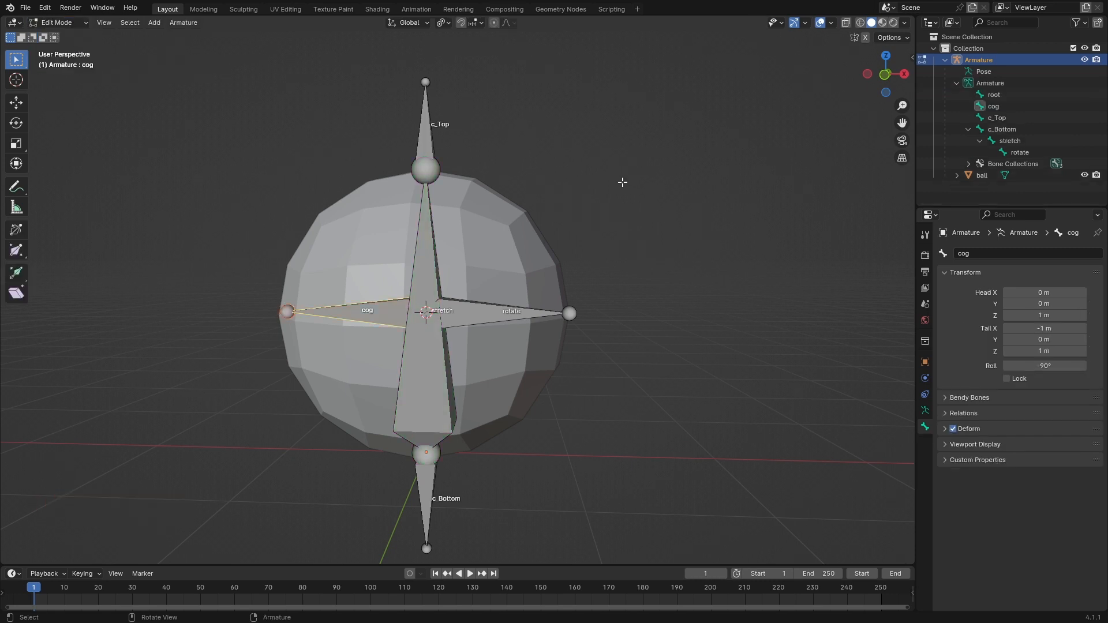
{"action": "left_click", "coordinate": [58, 22]}
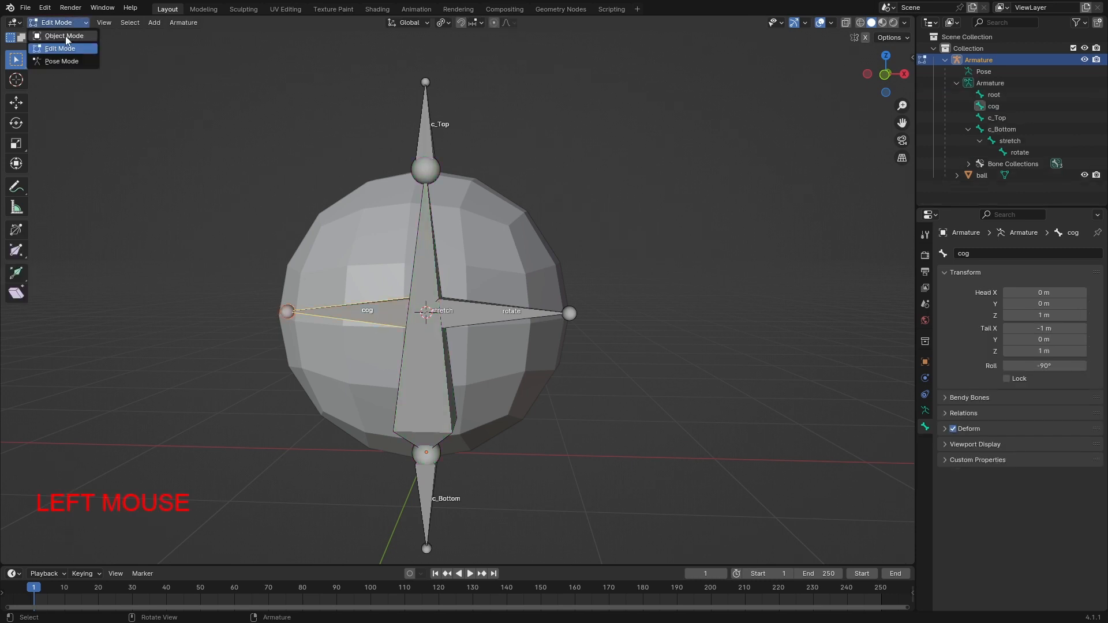
{"action": "left_click", "coordinate": [58, 62]}
Try rotating the rotate bone once more in Pose Mode
{"action": "left_click", "coordinate": [532, 312]}
{"action": "key", "text": "r"}
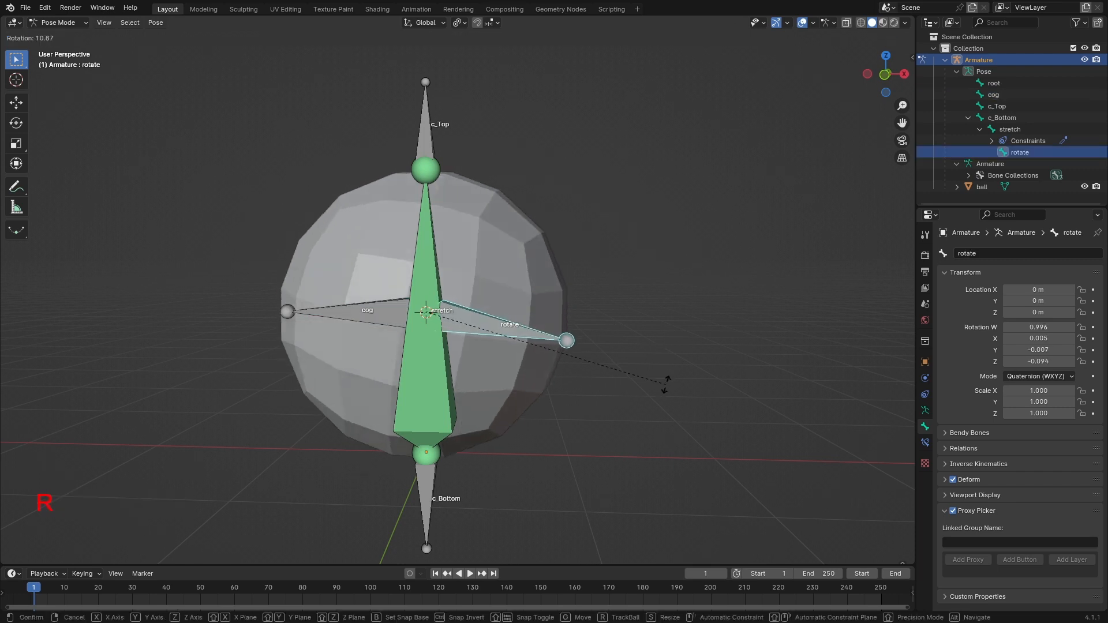
{"action": "key", "text": "Escape"}
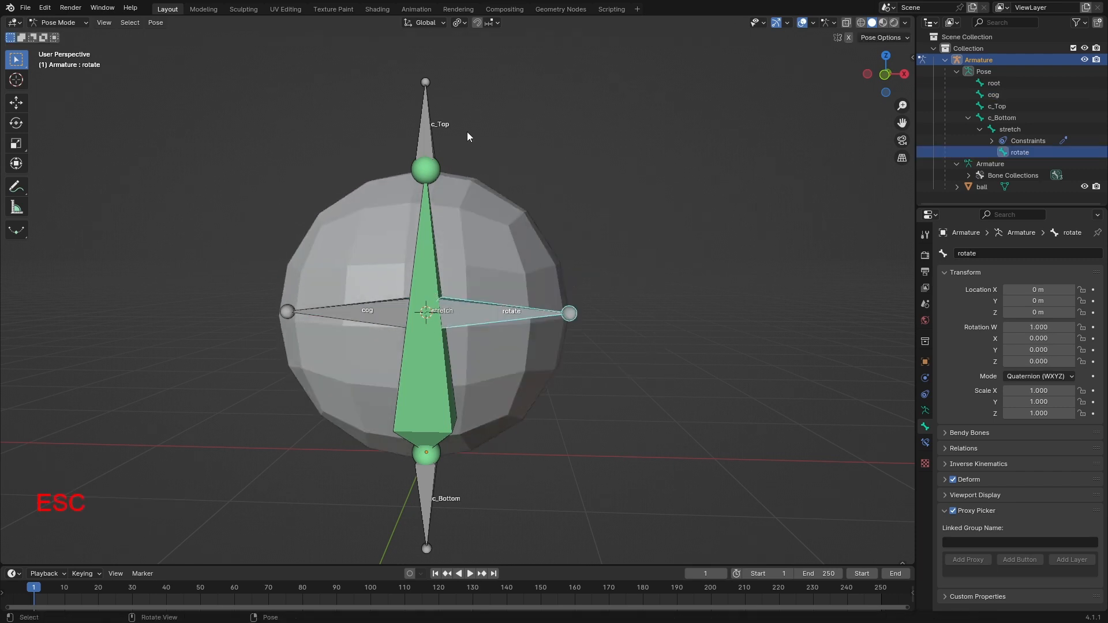
Select the c_Top, stretch and c_Bottom bones in turn to review the rig's chain
{"action": "left_click", "coordinate": [412, 127]}
{"action": "left_click", "coordinate": [432, 395]}
{"action": "left_click", "coordinate": [432, 483]}
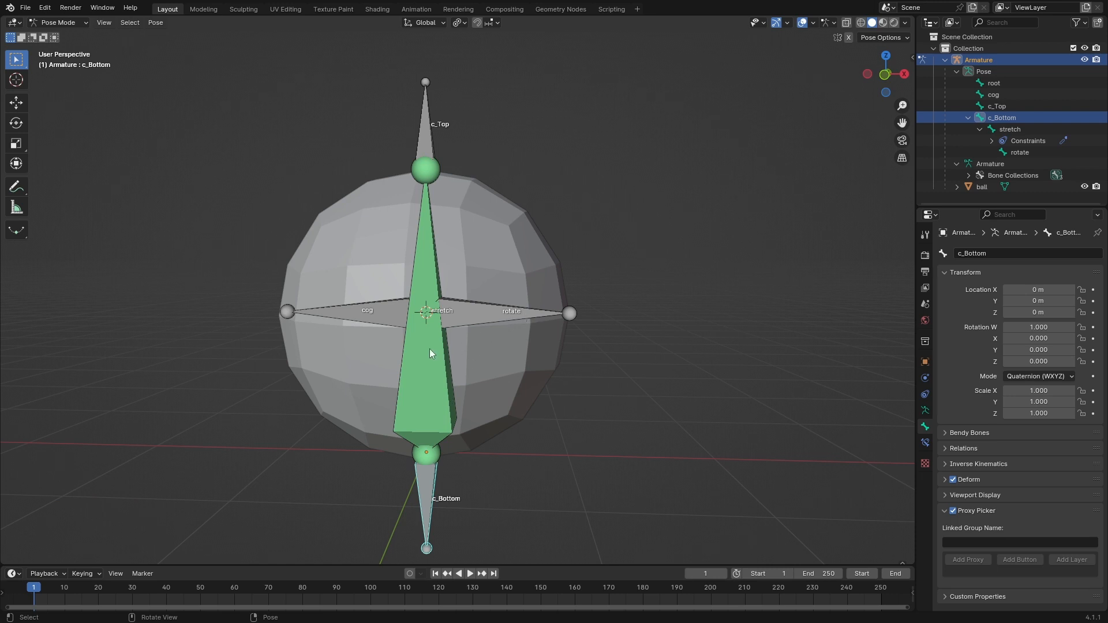
Try rotating the cog bone twice to check whether the other bones follow it
{"action": "left_click", "coordinate": [356, 319]}
{"action": "key", "text": "r"}
{"action": "key", "text": "Escape"}
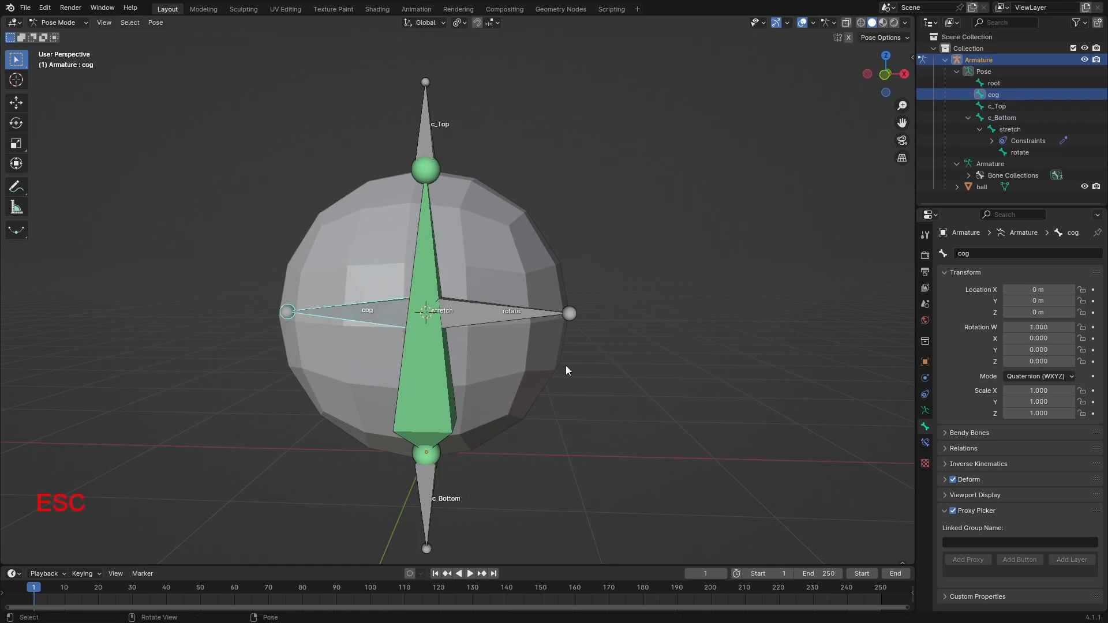
{"action": "key", "text": "r"}
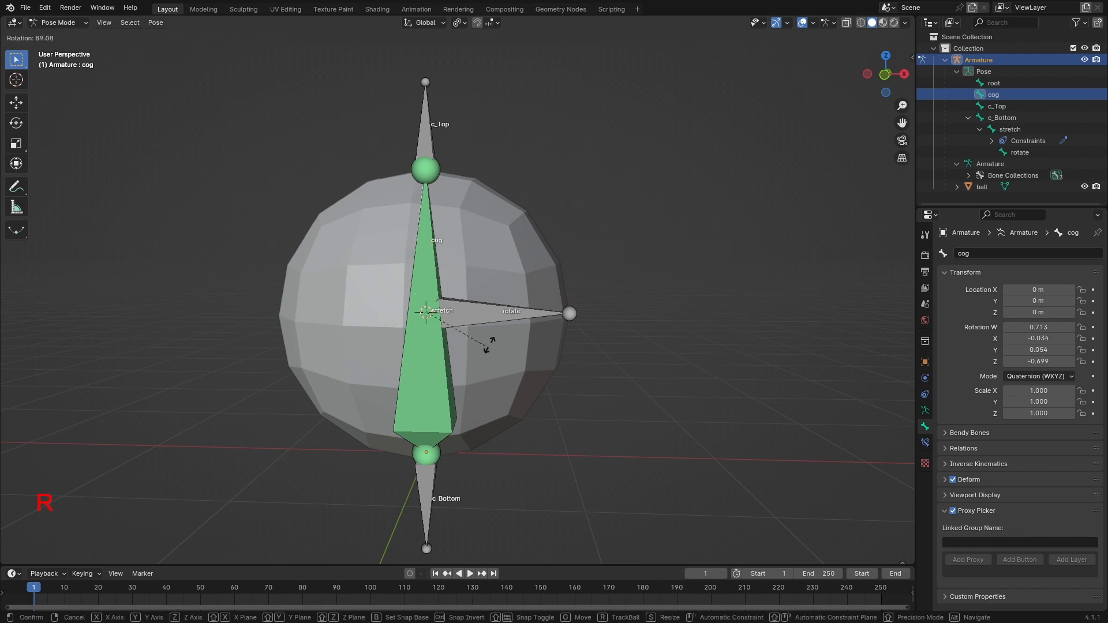
{"action": "key", "text": "Escape"}
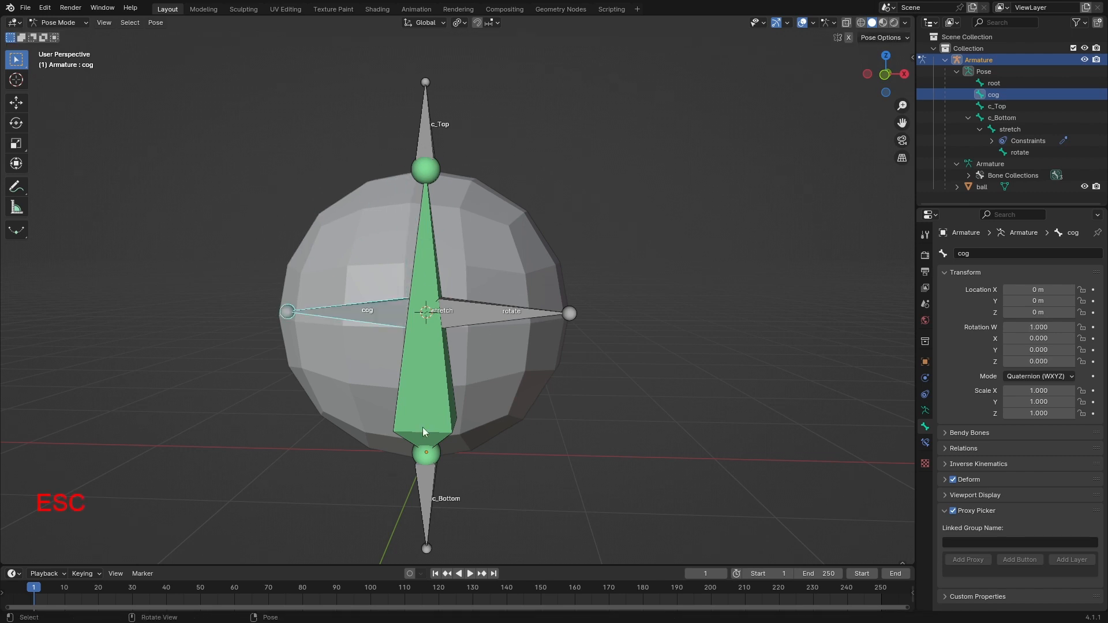
In Edit Mode, parent the c_Bottom, stretch and c_Top bones to the cog bone with Keep Offset
{"action": "left_click", "coordinate": [61, 22]}
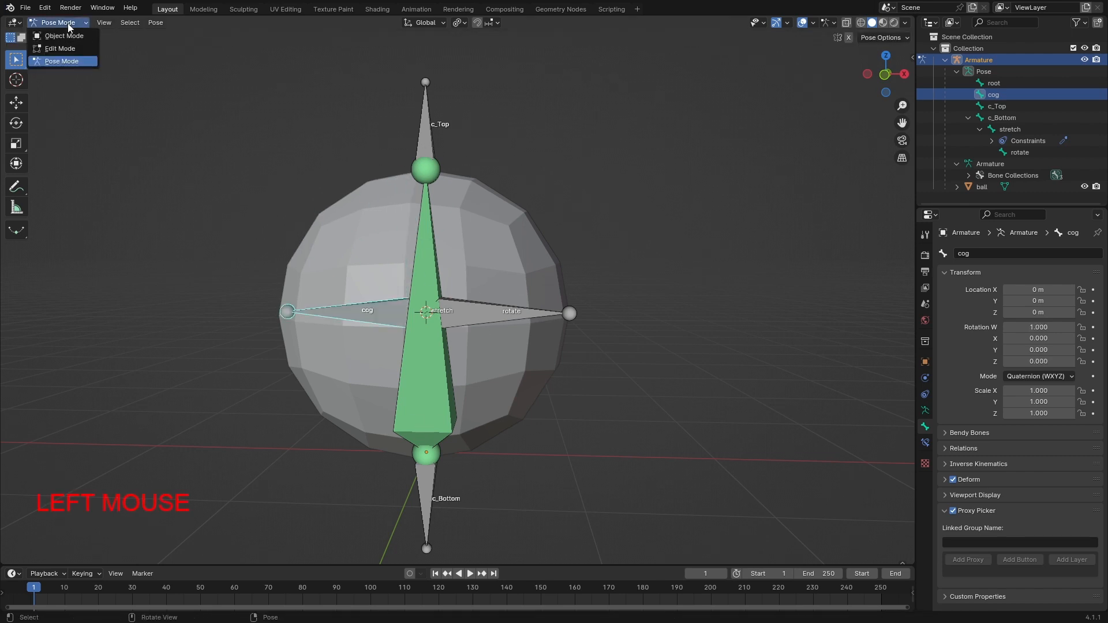
{"action": "left_click", "coordinate": [49, 47]}
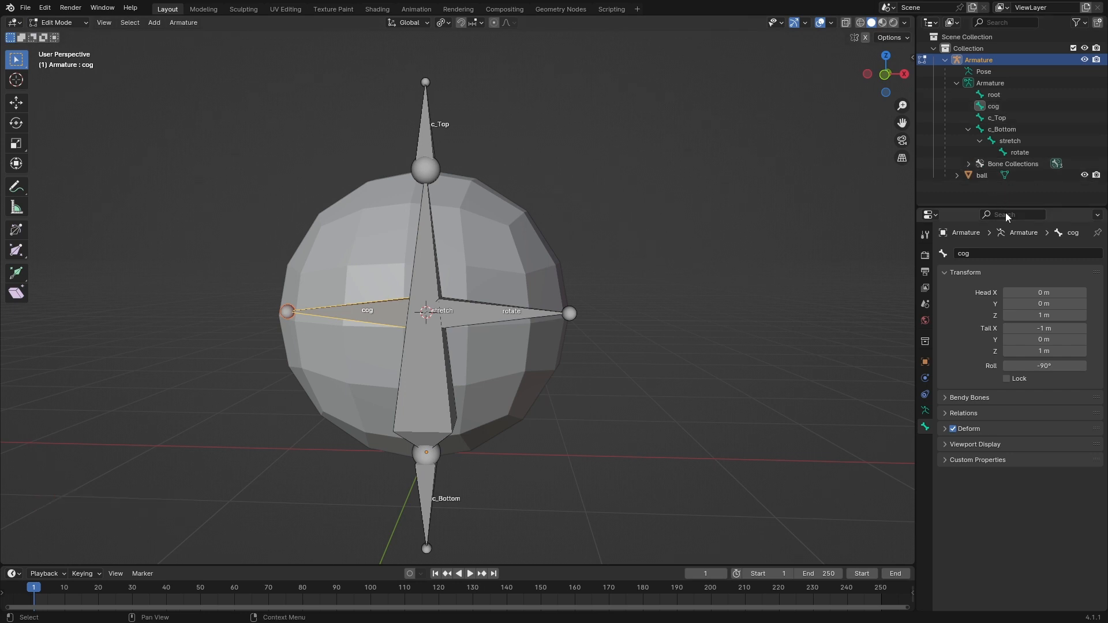
{"action": "left_click_drag", "start_coordinate": [1005, 206], "coordinate": [1006, 260]}
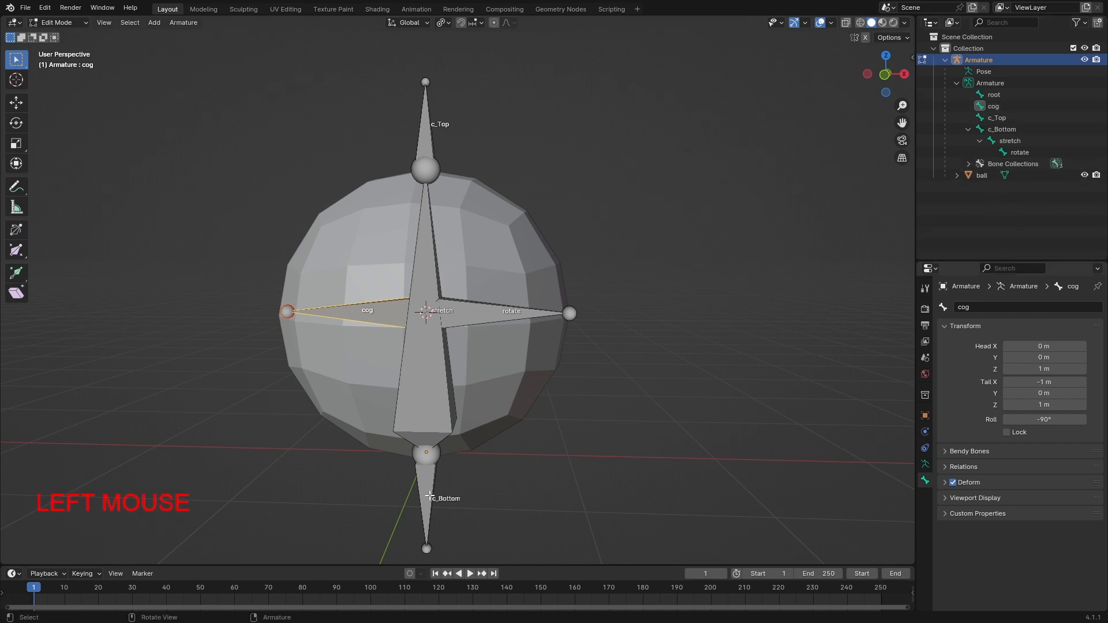
{"action": "left_click", "coordinate": [432, 495]}
{"action": "left_click", "coordinate": [422, 409], "text": "shift"}
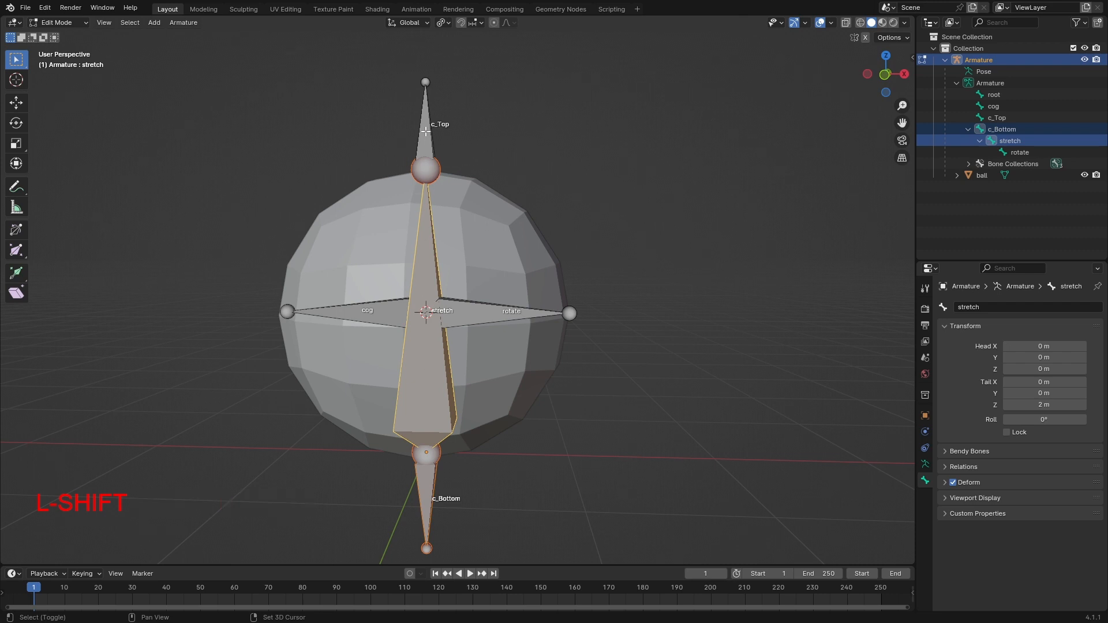
{"action": "left_click", "coordinate": [426, 131], "text": "shift"}
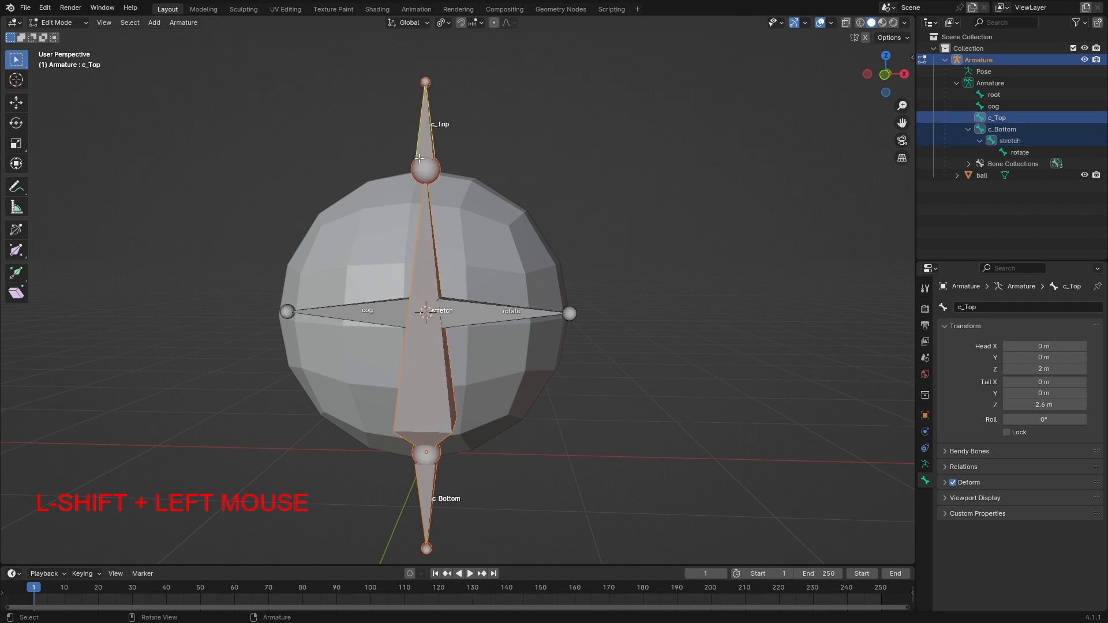
{"action": "left_click", "coordinate": [358, 313], "text": "shift"}
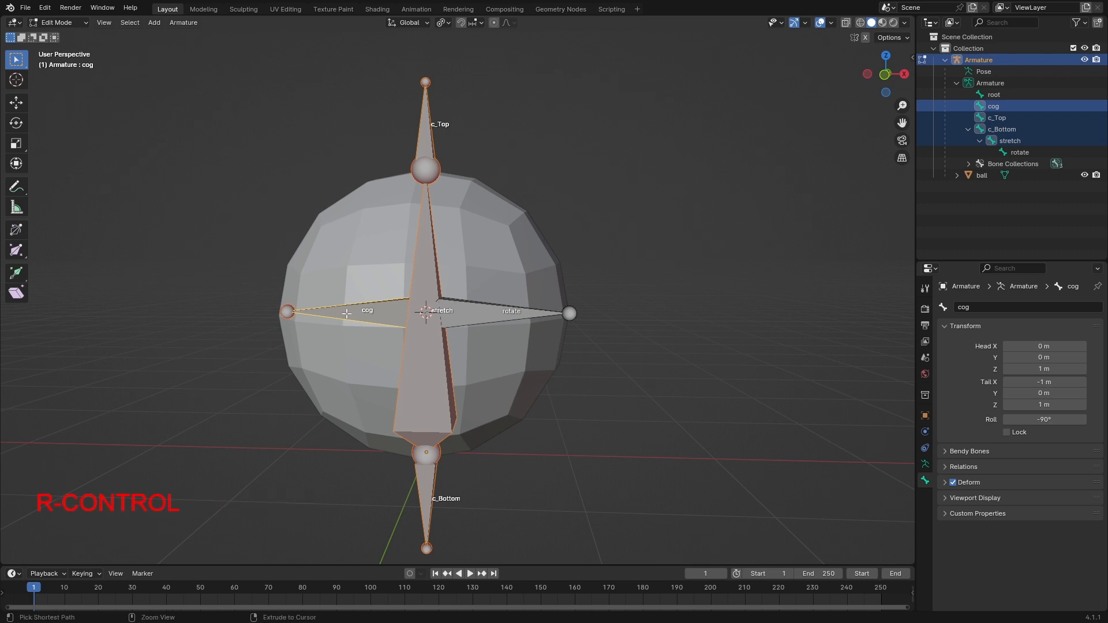
{"action": "key", "text": "ctrl+p"}
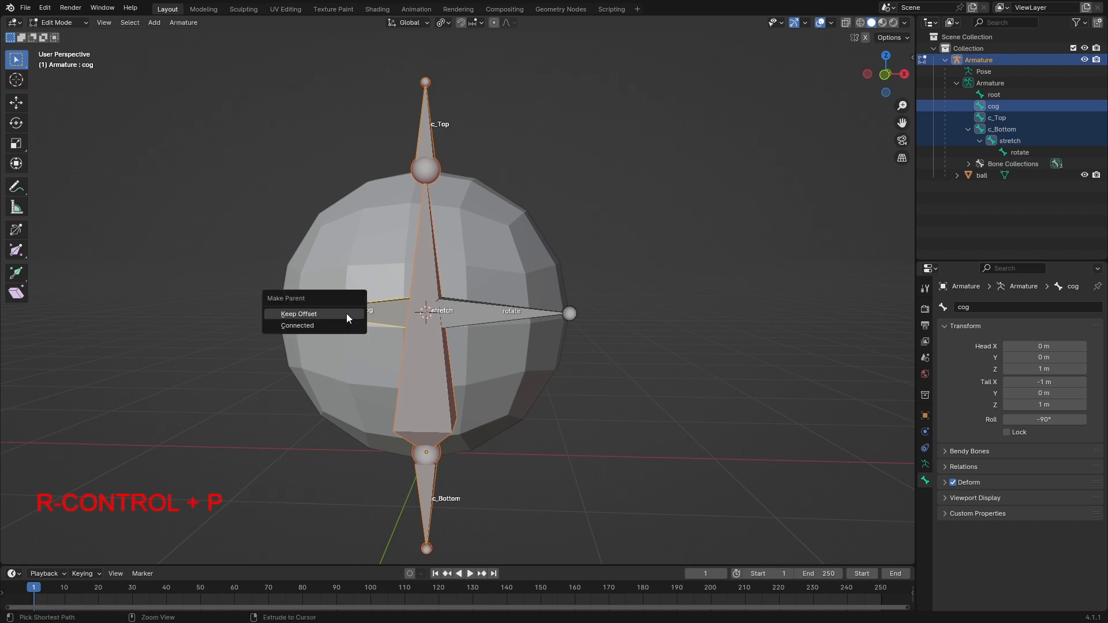
{"action": "left_click", "coordinate": [347, 315]}
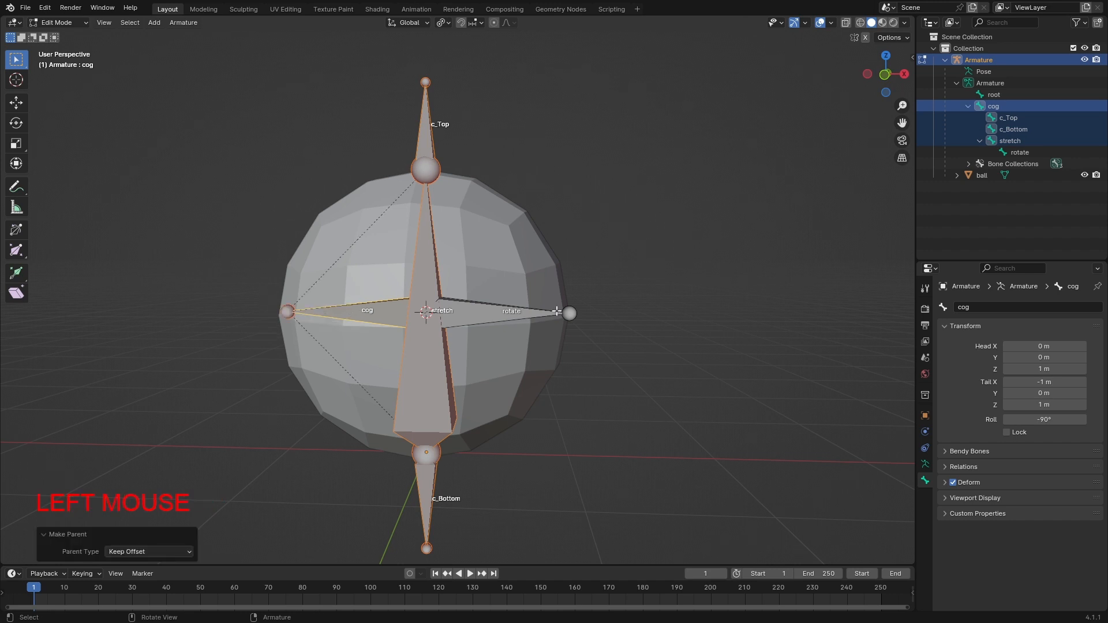
Switch to Pose Mode and try rotating the rotate bone in both directions
{"action": "left_click", "coordinate": [71, 23]}
{"action": "left_click", "coordinate": [63, 62]}
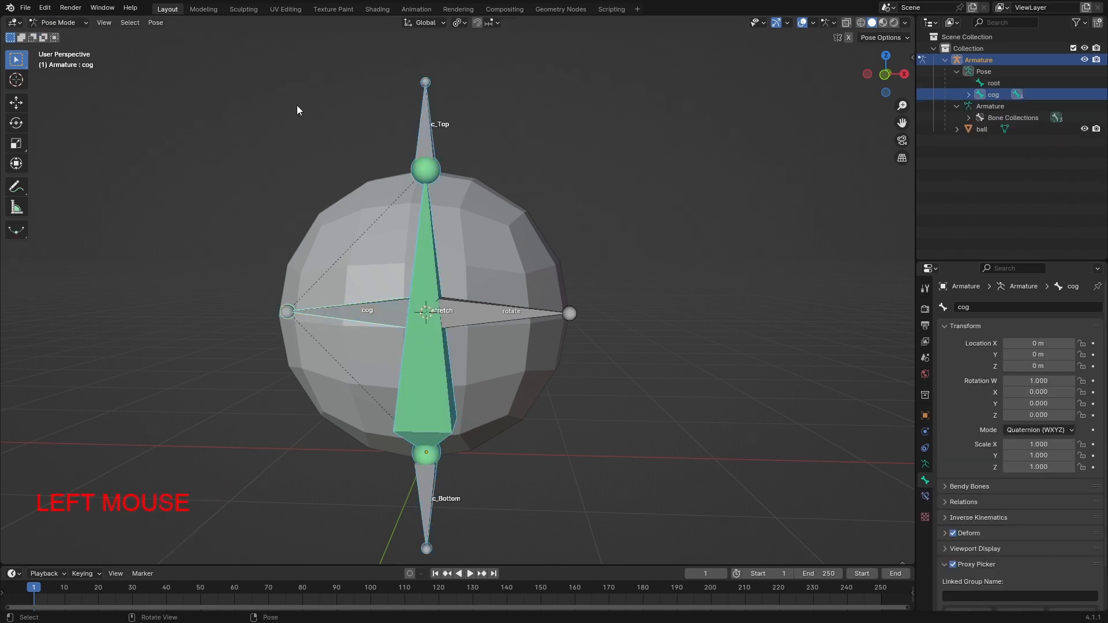
{"action": "left_click", "coordinate": [554, 315]}
{"action": "key", "text": "r"}
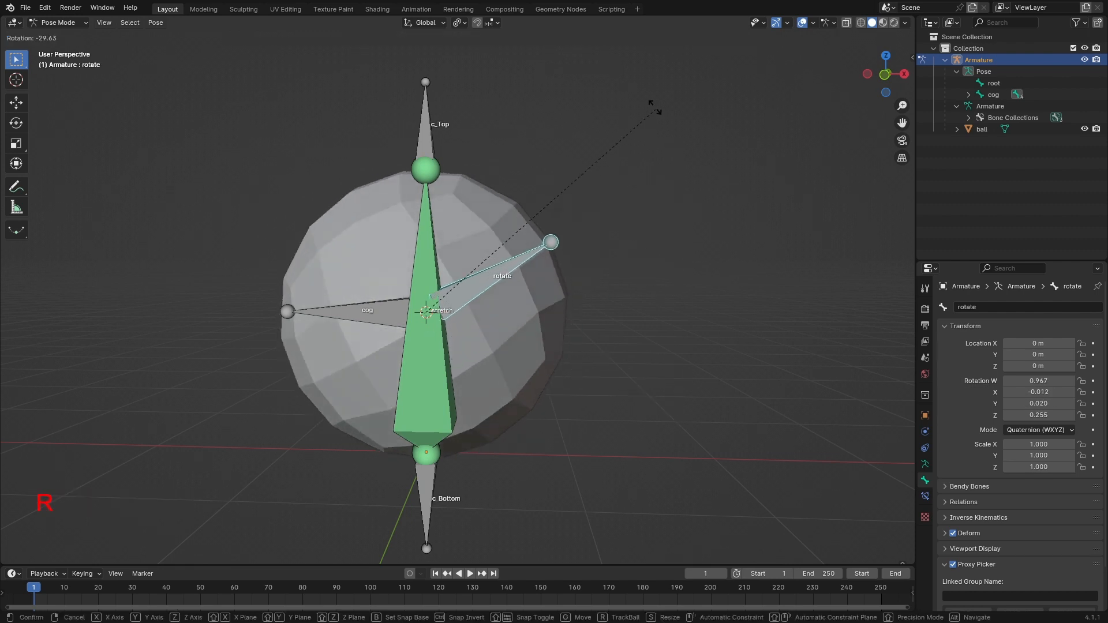
{"action": "key", "text": "Escape"}
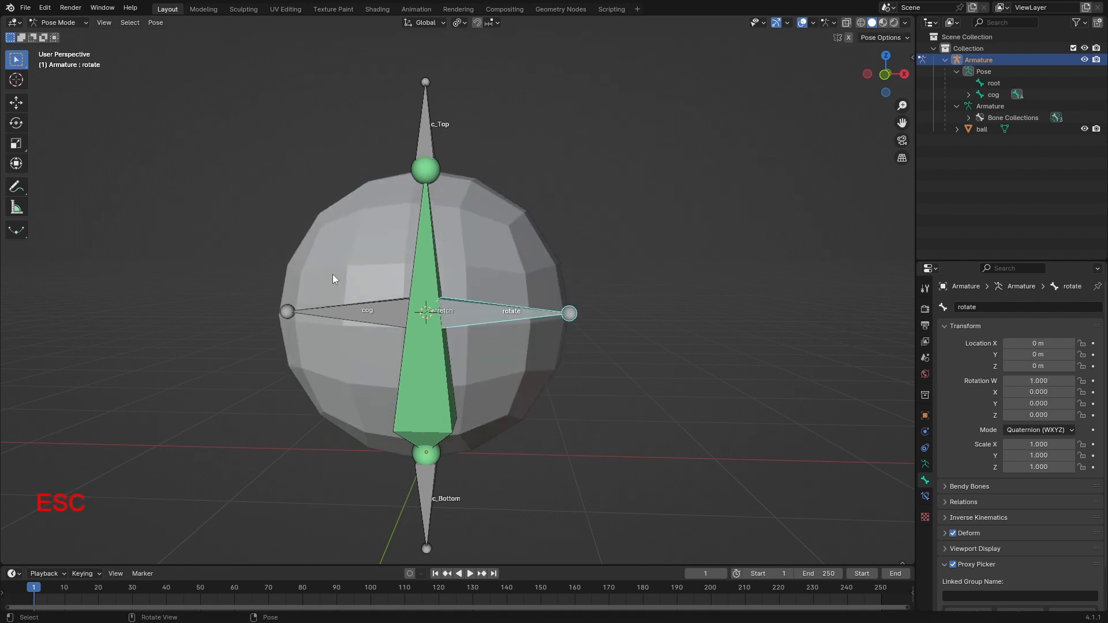
{"action": "key", "text": "r"}
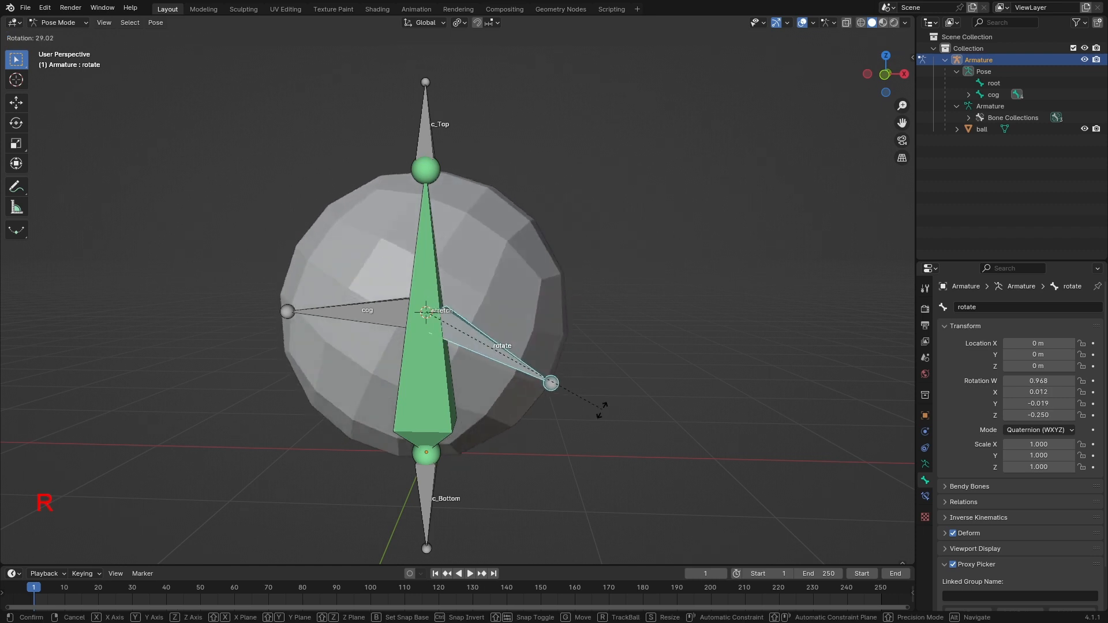
{"action": "key", "text": "Escape"}
Try rotating the cog bone and the rotate bone in turn to compare their effect on the rig
{"action": "left_click", "coordinate": [387, 327]}
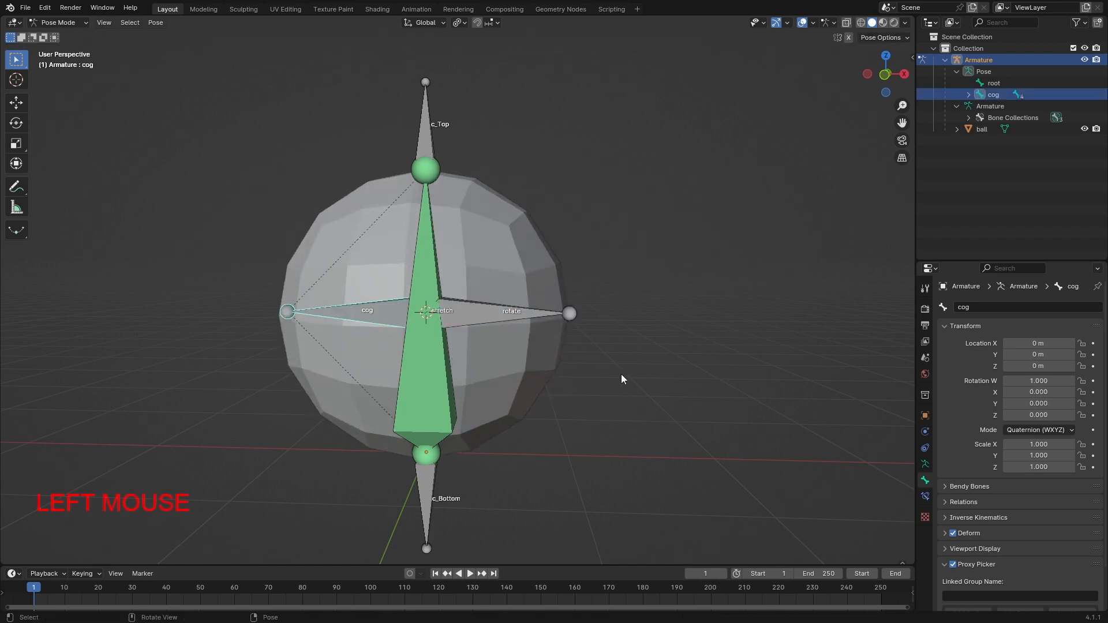
{"action": "key", "text": "r"}
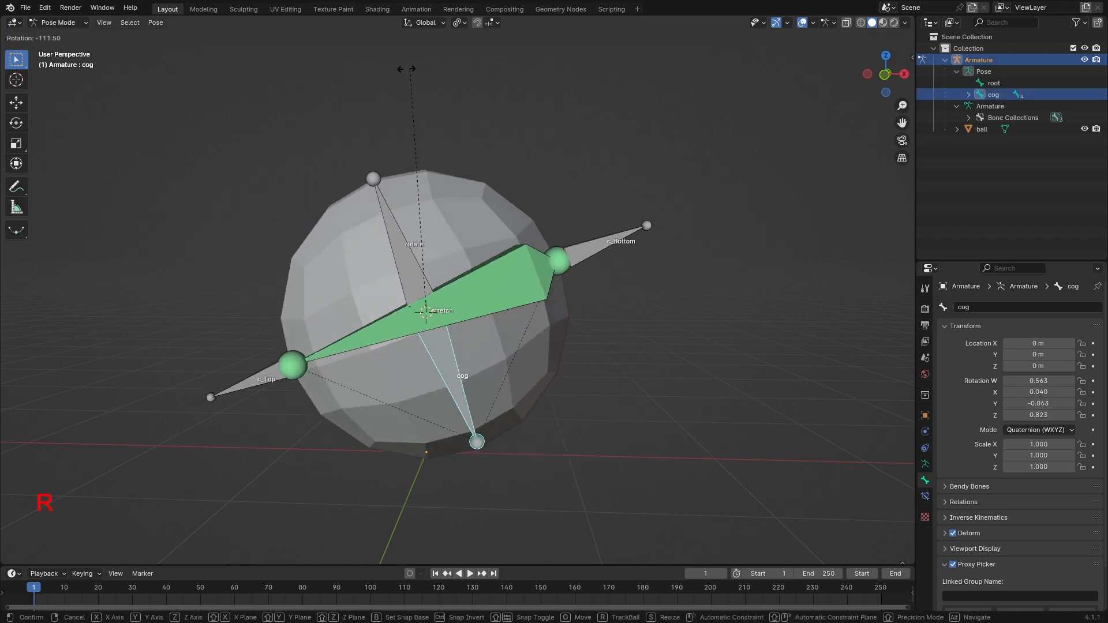
{"action": "key", "text": "Escape"}
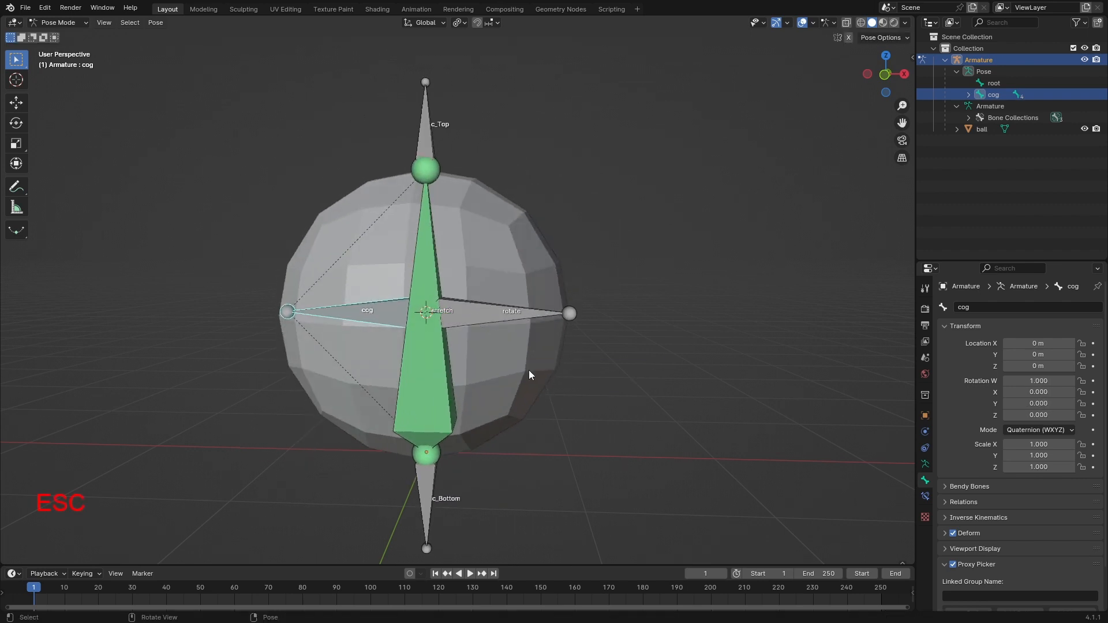
{"action": "left_click", "coordinate": [536, 319]}
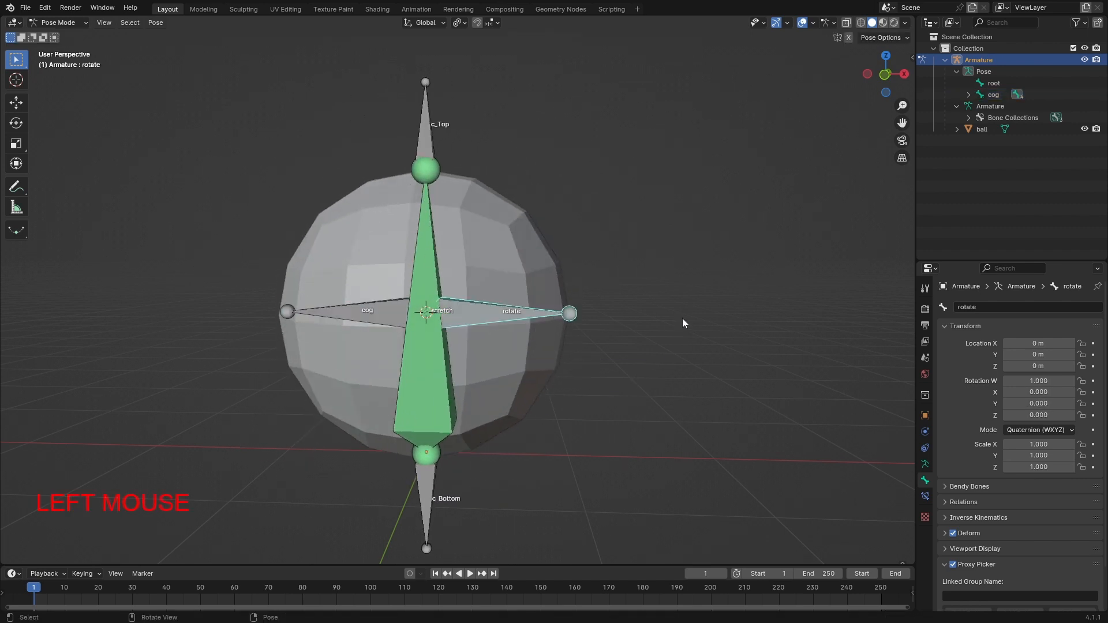
{"action": "key", "text": "r"}
{"action": "key", "text": "Escape"}
Try moving the c_Top and c_Bottom bones in turn to test how the stretch bone follows
{"action": "left_click", "coordinate": [424, 124]}
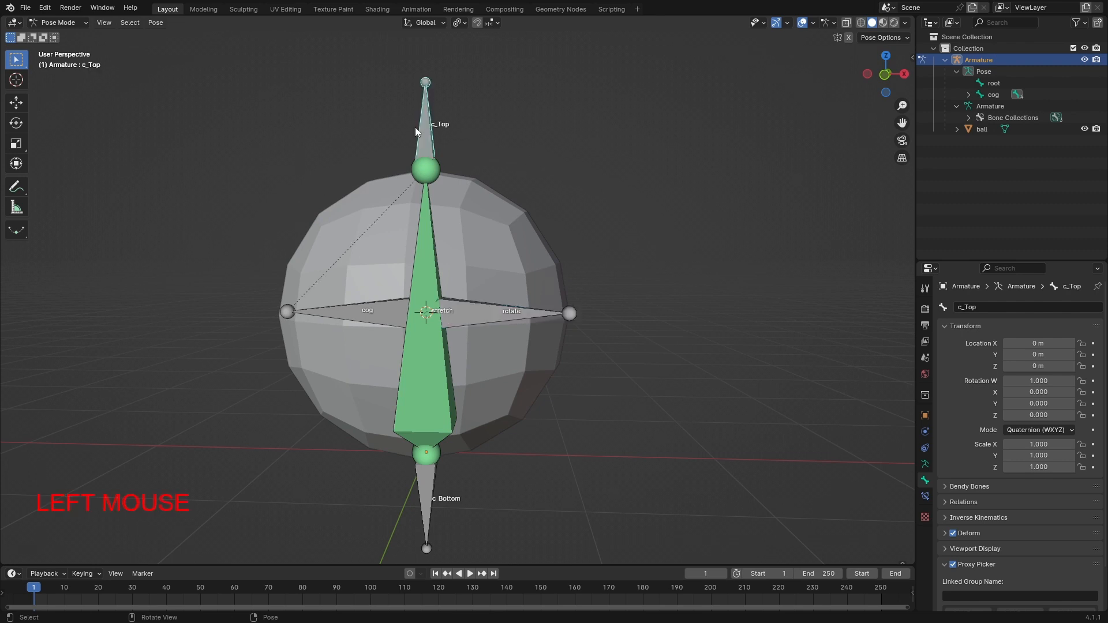
{"action": "key", "text": "g"}
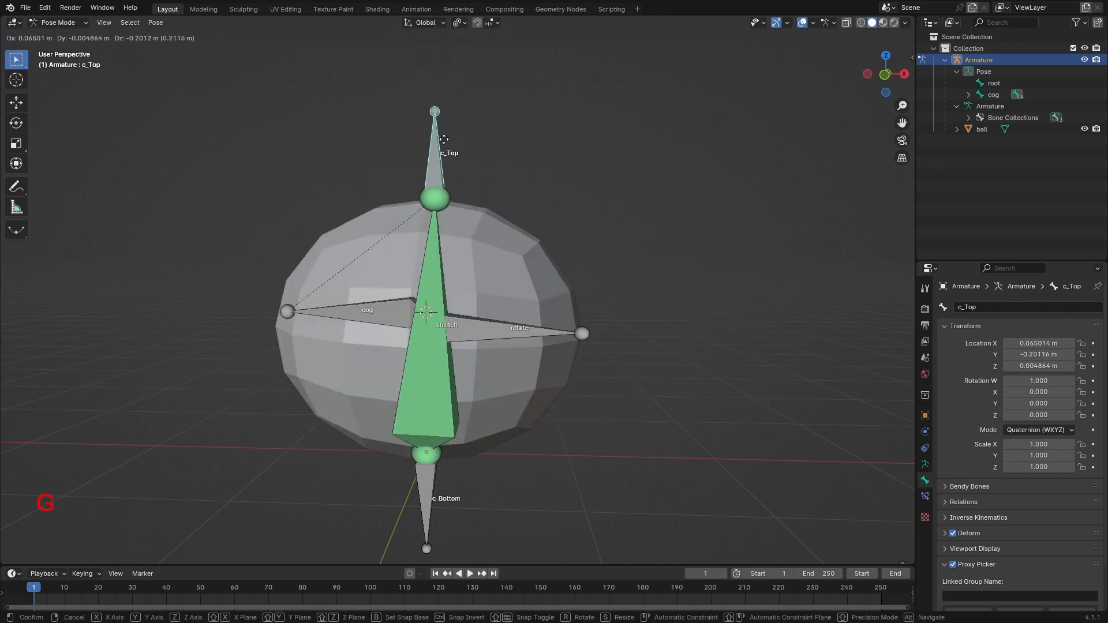
{"action": "key", "text": "Escape"}
{"action": "left_click", "coordinate": [427, 480]}
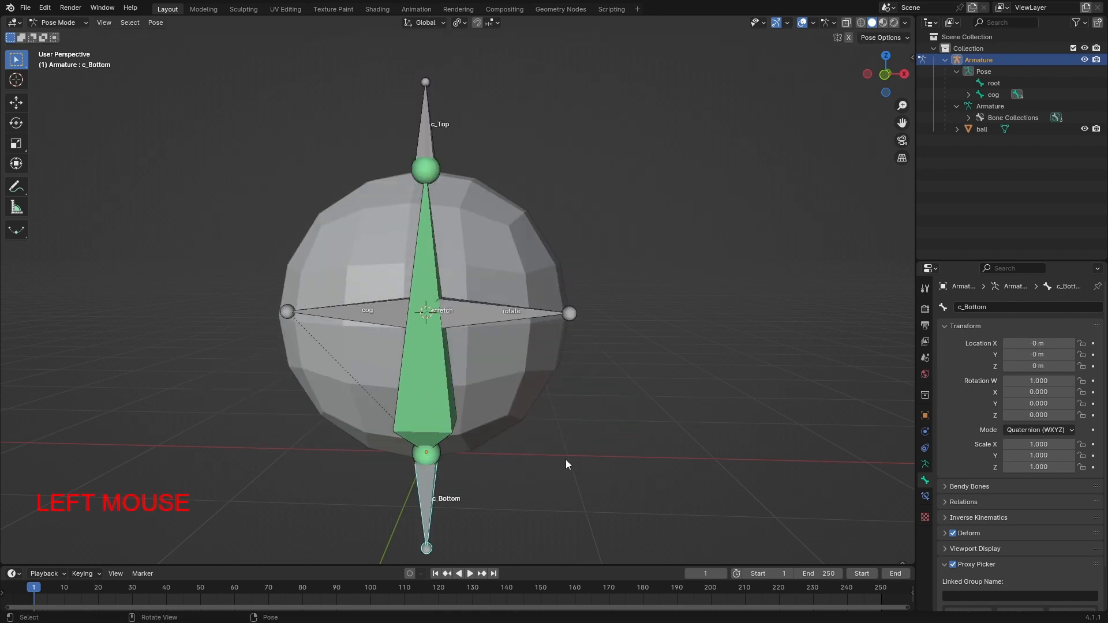
{"action": "key", "text": "g"}
{"action": "key", "text": "Escape"}
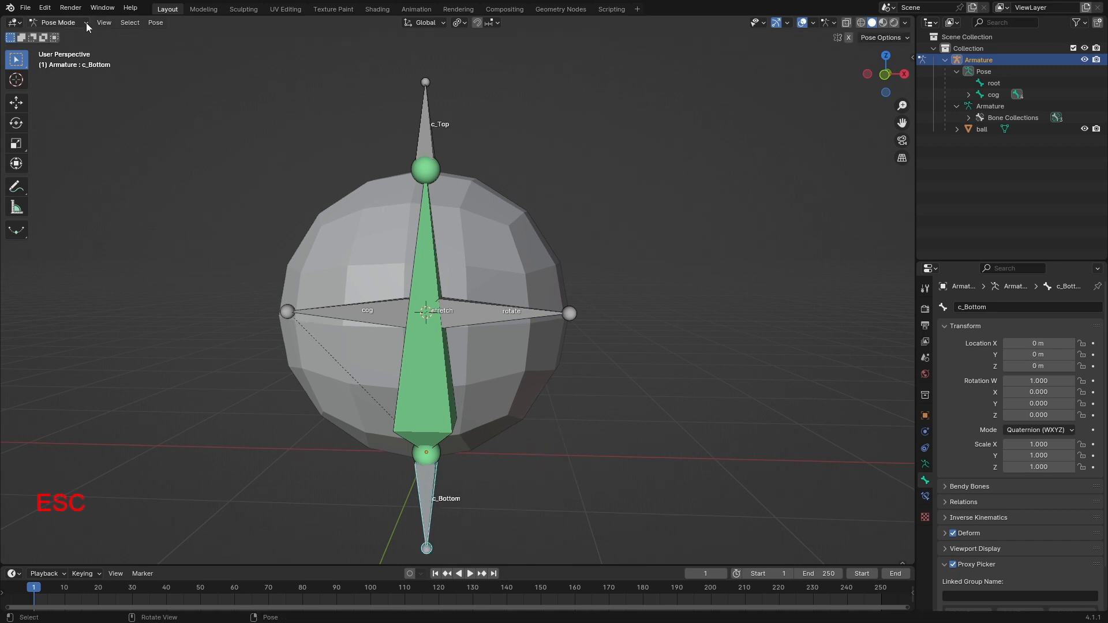
In Edit Mode, parent the stretch bone back to the c_Bottom bone with Keep Offset
{"action": "left_click", "coordinate": [51, 24]}
{"action": "left_click", "coordinate": [60, 48]}
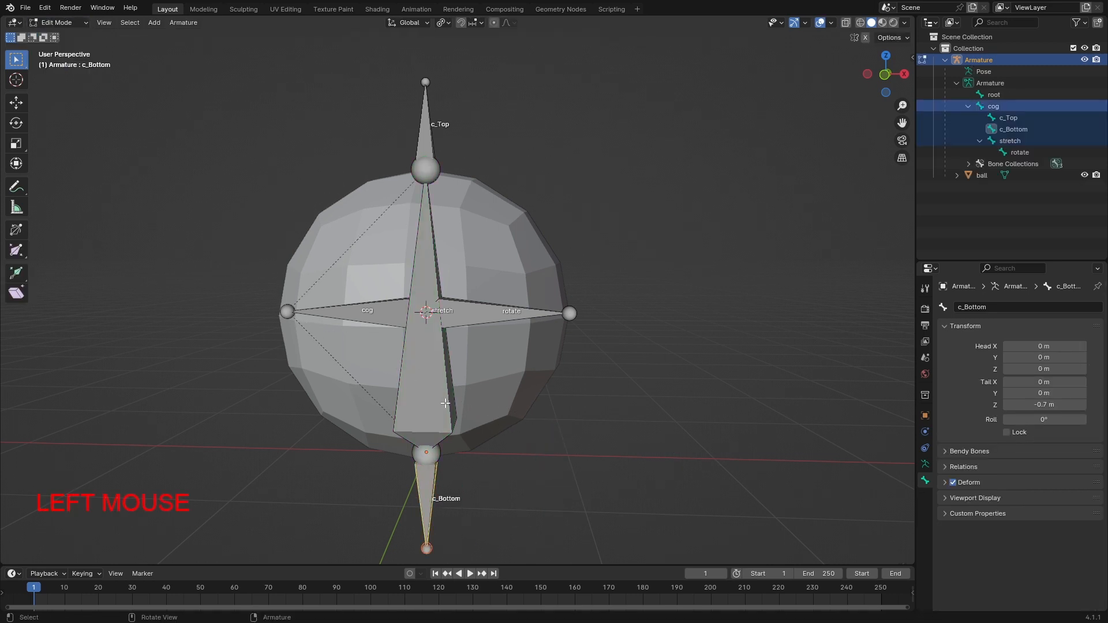
{"action": "left_click", "coordinate": [435, 495], "text": "shift"}
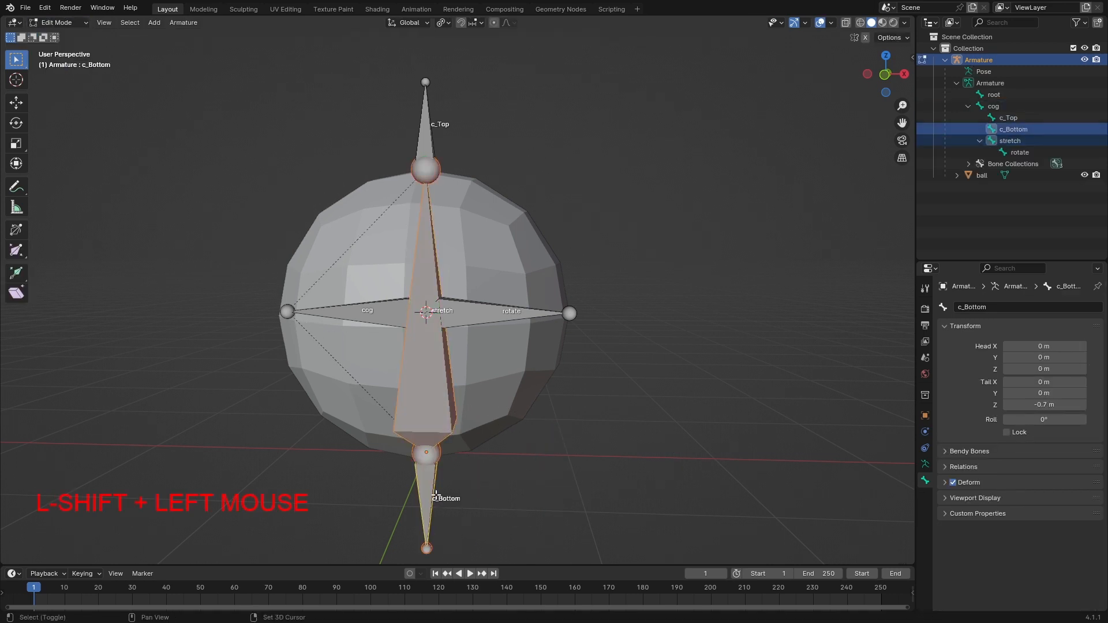
{"action": "key", "text": "ctrl+p"}
{"action": "left_click", "coordinate": [478, 482]}
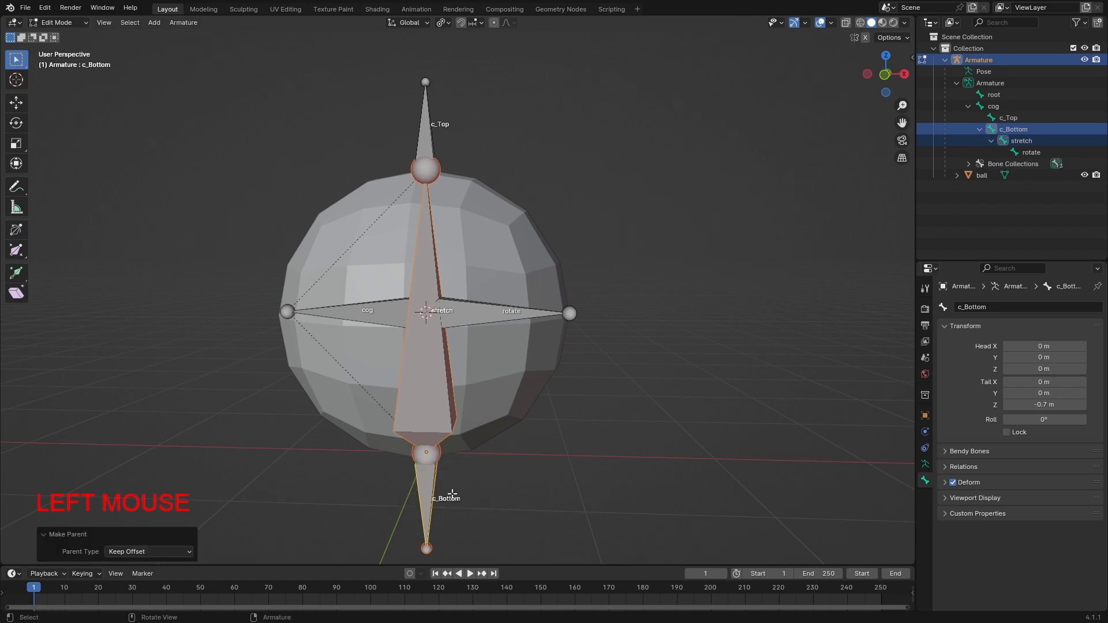
Switch to Pose Mode and try moving the c_Bottom bone to test its pull on the stretch bone
{"action": "left_click", "coordinate": [58, 23]}
{"action": "left_click", "coordinate": [58, 61]}
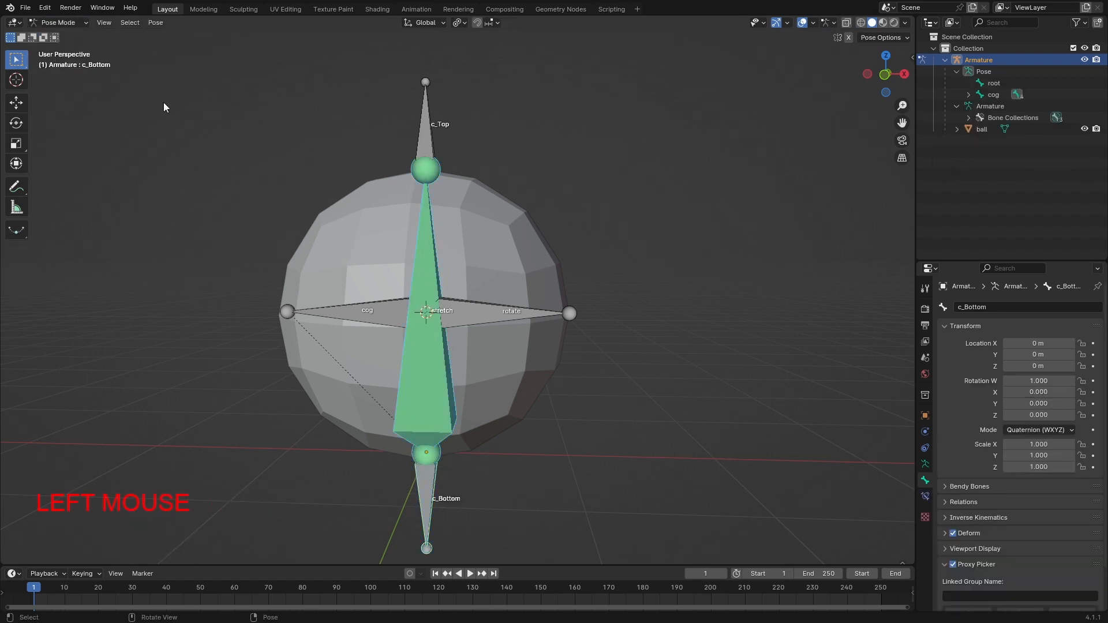
{"action": "left_click", "coordinate": [424, 494]}
{"action": "key", "text": "r"}
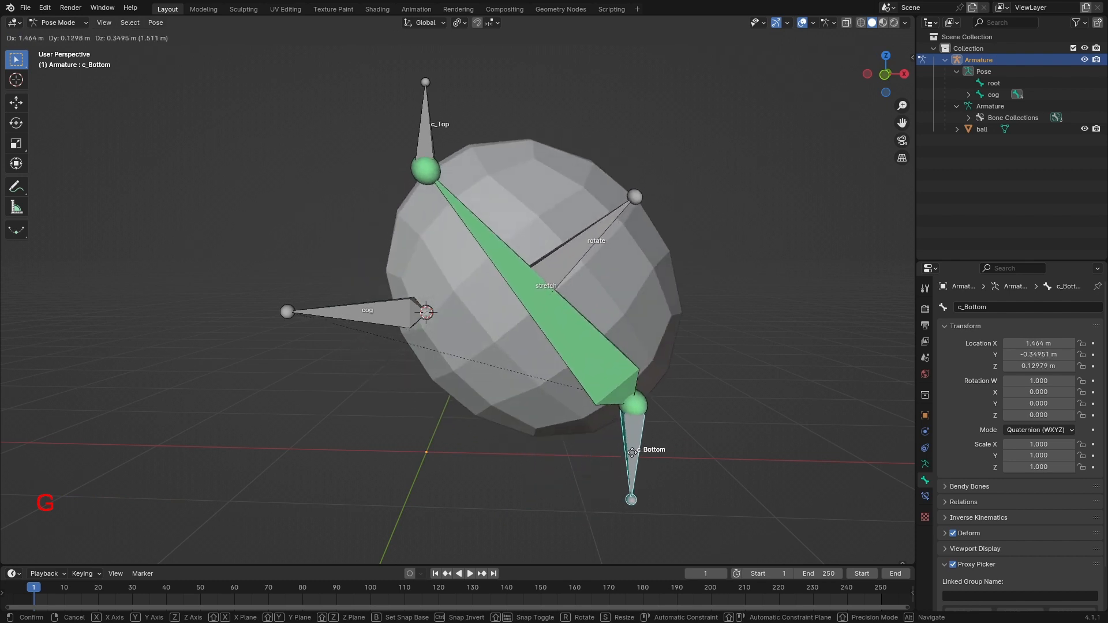
{"action": "key", "text": "Escape"}
Try rotating the cog bone, then moving the c_Bottom bone, to check the corrected hierarchy
{"action": "left_click", "coordinate": [340, 299]}
{"action": "key", "text": "r"}
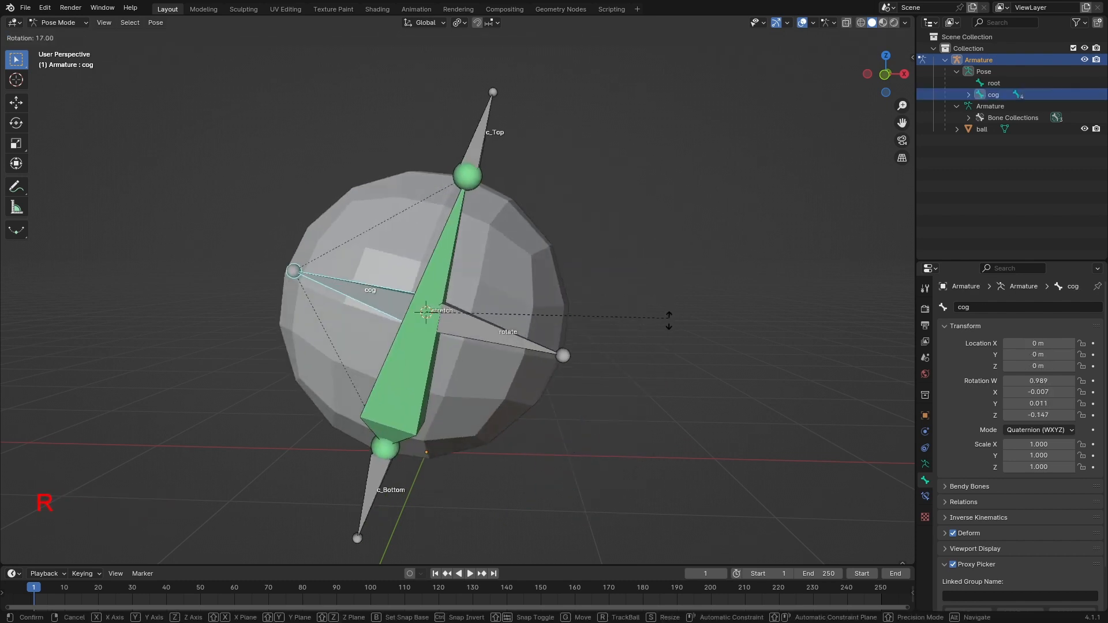
{"action": "key", "text": "Escape"}
{"action": "left_click", "coordinate": [438, 506]}
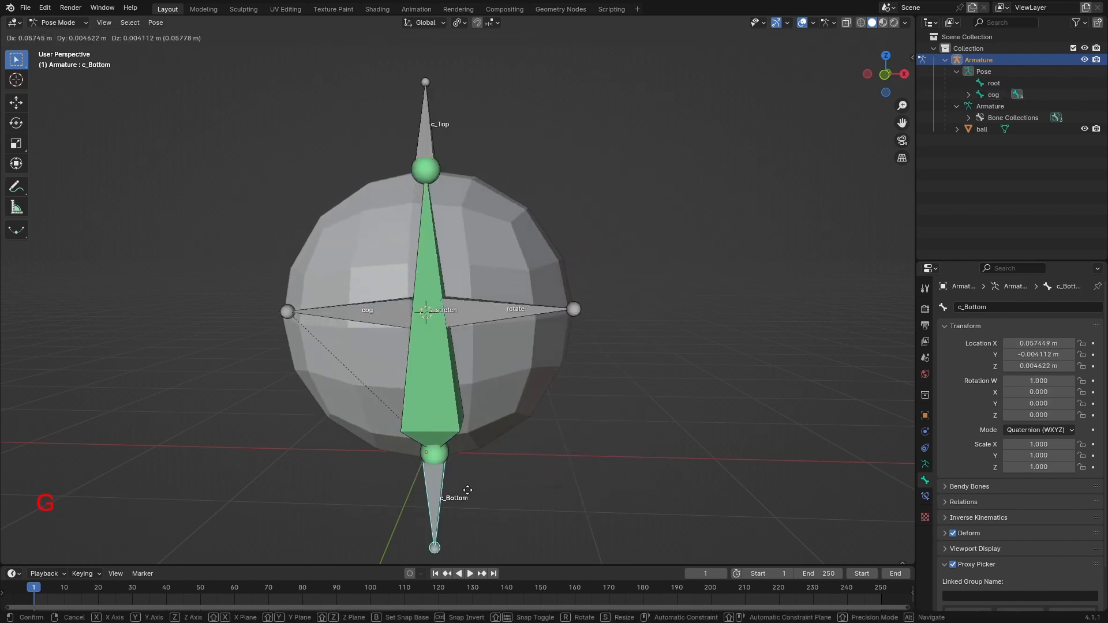
{"action": "key", "text": "g"}
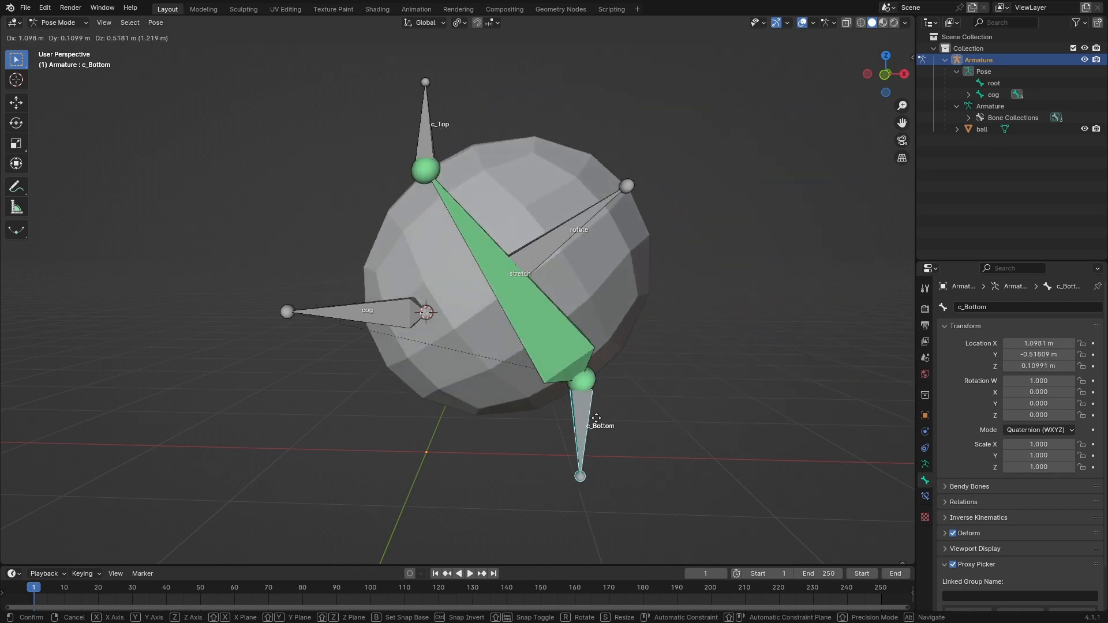
{"action": "key", "text": "Escape"}
Rotate the cog bone by about 72.4° so the whole ball rig tilts
{"action": "left_click", "coordinate": [379, 310]}
{"action": "key", "text": "r"}
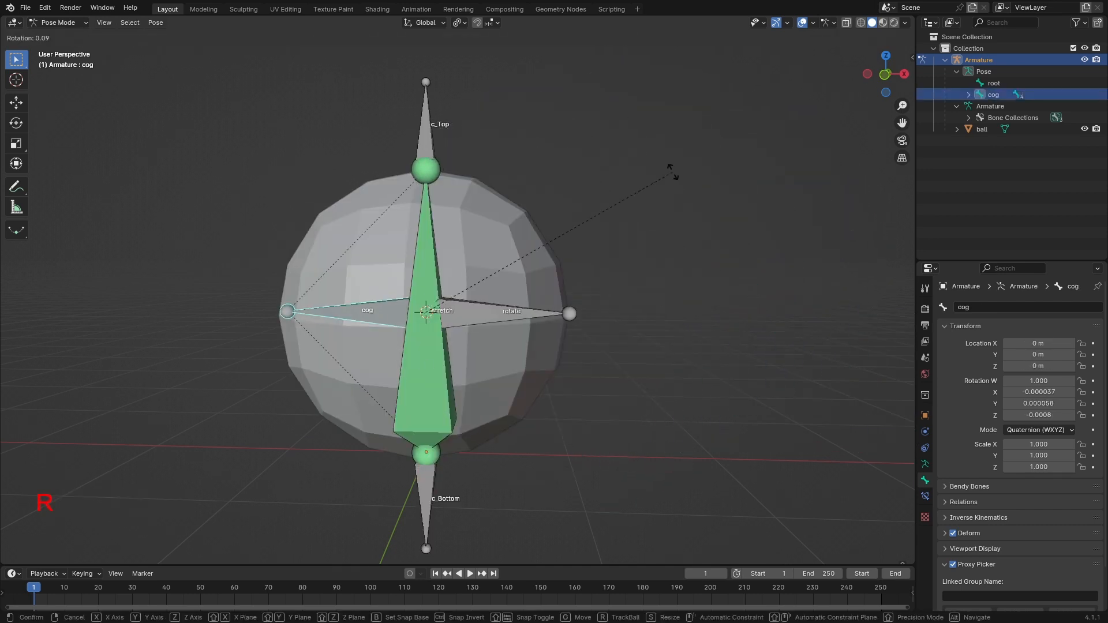
{"action": "left_click", "coordinate": [605, 477]}
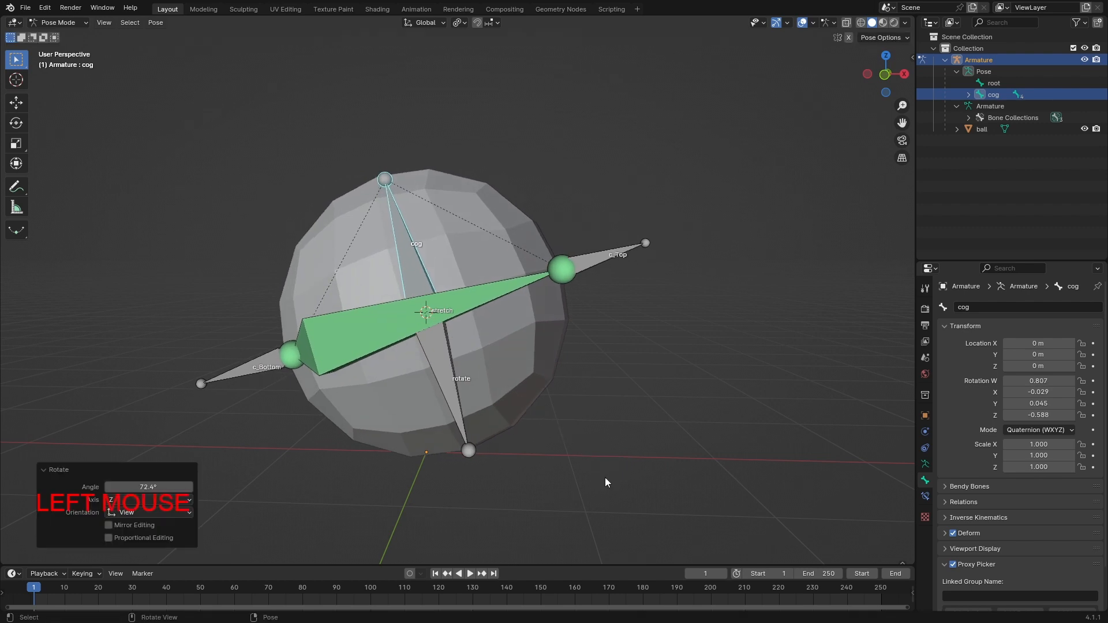
Try moving the c_Bottom bone about -0.09 m in X and the c_Top bone to test the tilted rig
{"action": "left_click", "coordinate": [243, 372]}
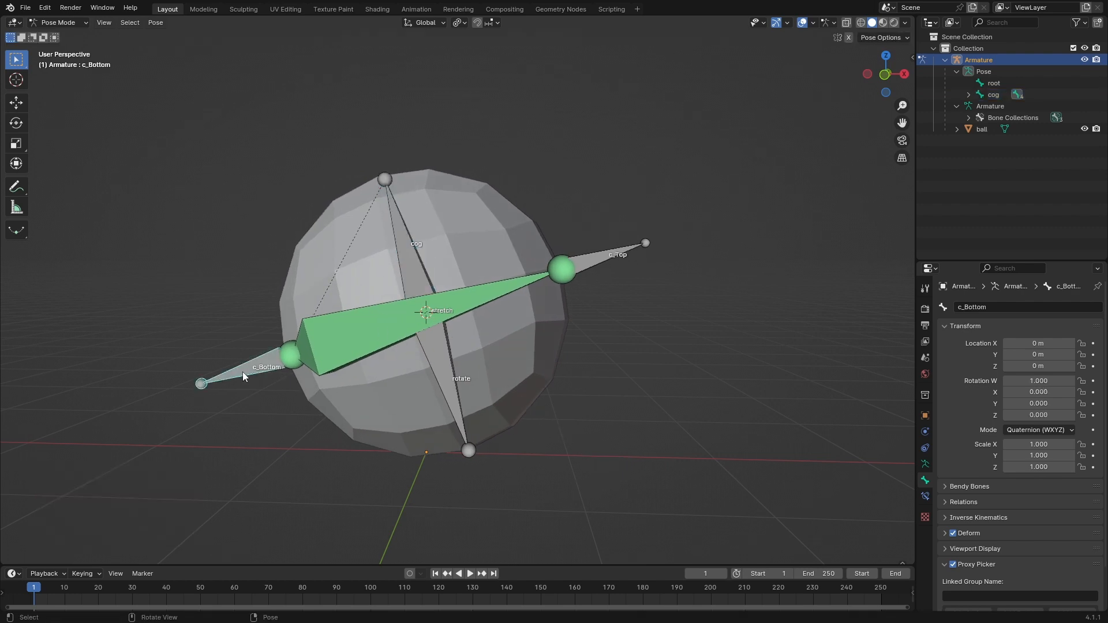
{"action": "key", "text": "g"}
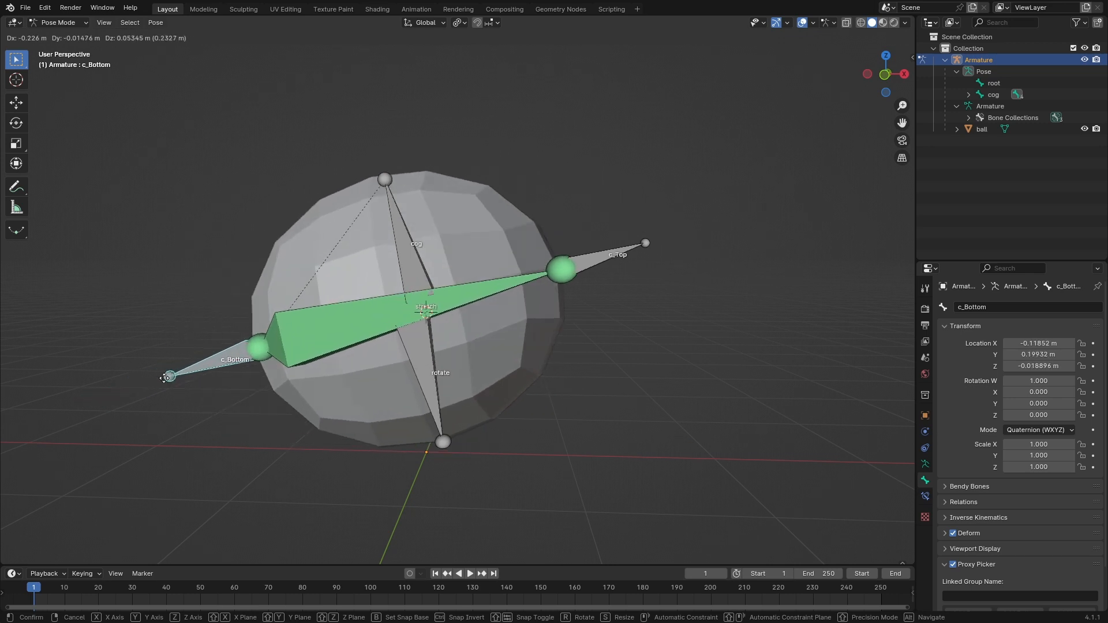
{"action": "left_click", "coordinate": [190, 380]}
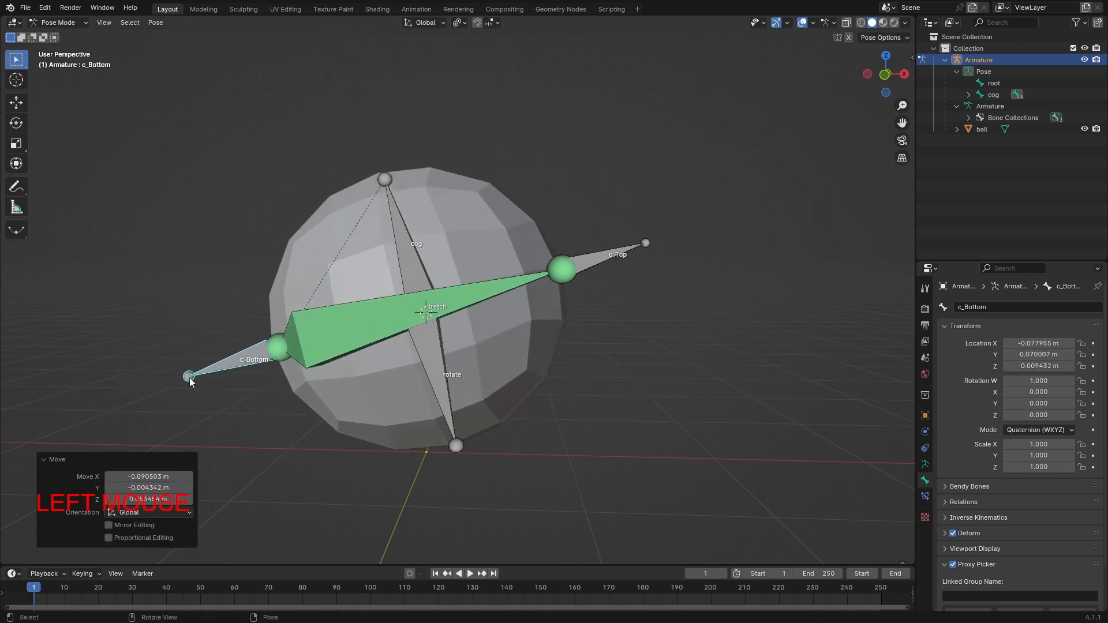
{"action": "left_click", "coordinate": [594, 265]}
{"action": "key", "text": "g"}
{"action": "key", "text": "Escape"}
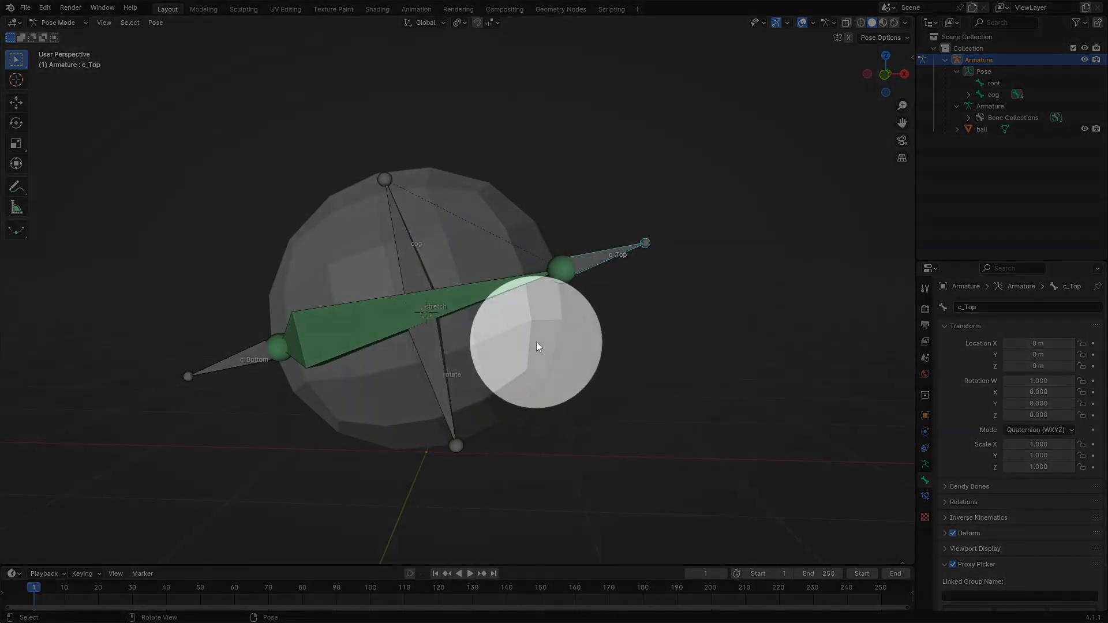
{"action": "left_click", "coordinate": [519, 339]}
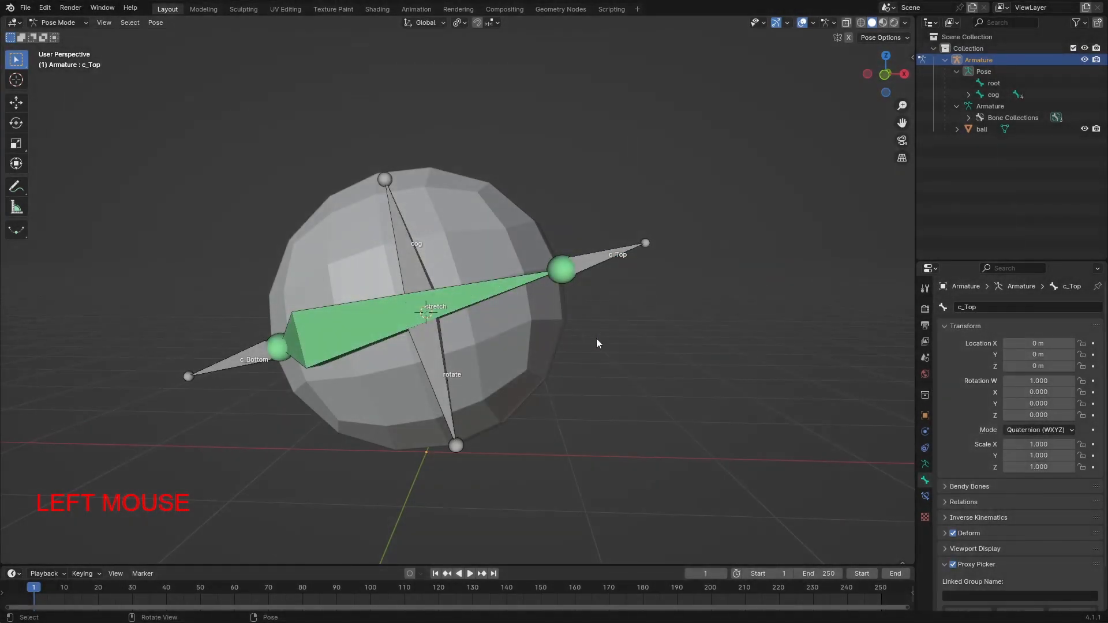
Clear the rotation and location of all bones and show the transform sidebar
{"action": "key", "text": "a"}
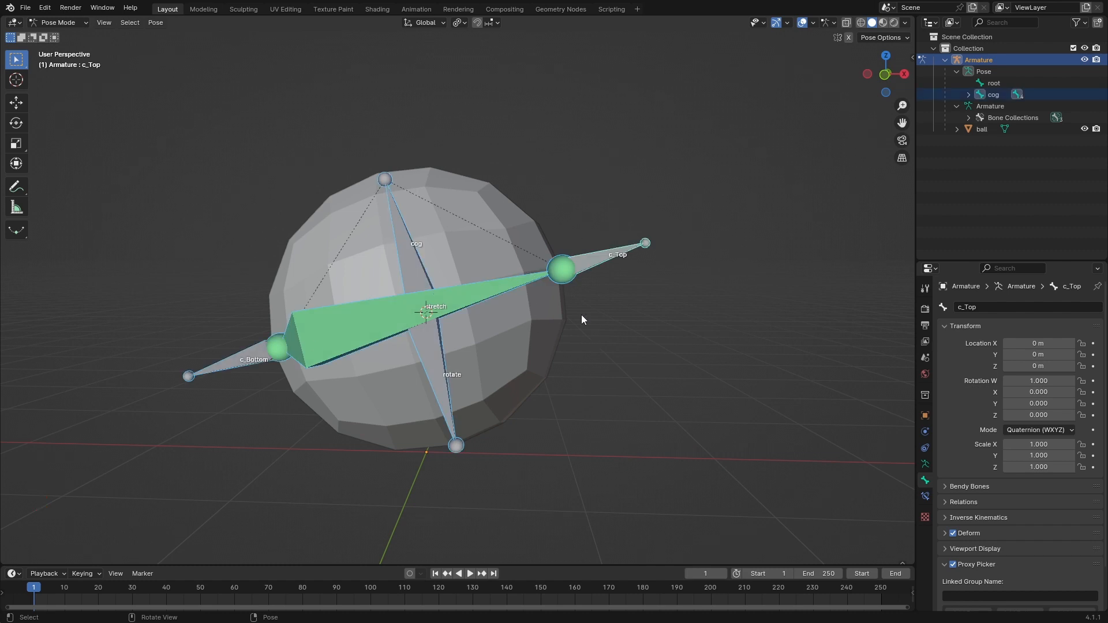
{"action": "key", "text": "alt+r"}
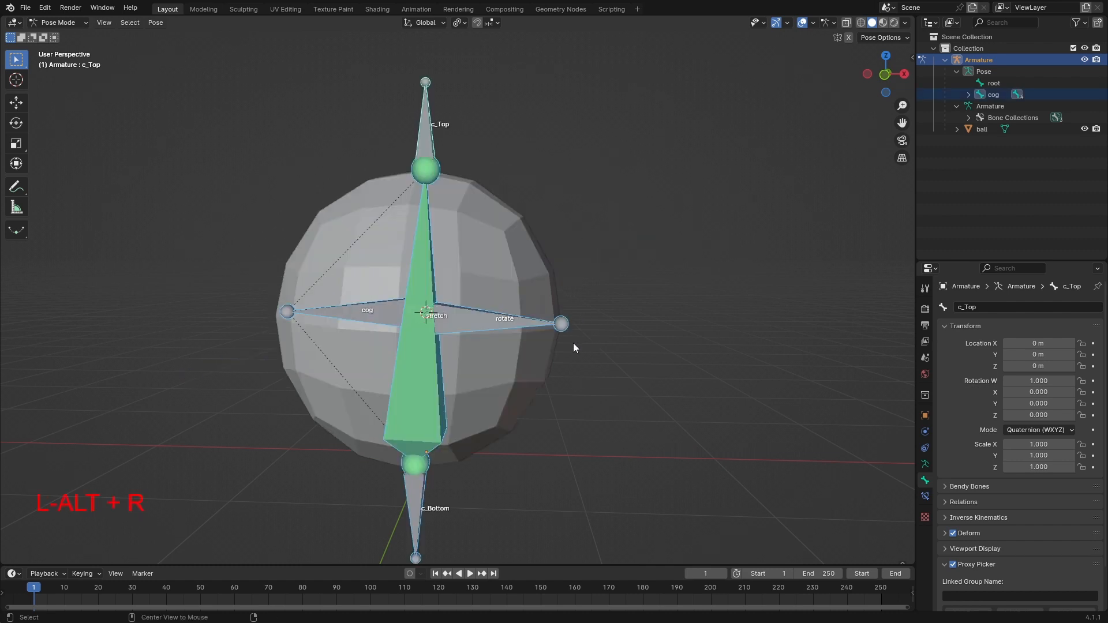
{"action": "key", "text": "alt+g"}
{"action": "key", "text": "n"}
{"action": "left_click", "coordinate": [462, 451]}
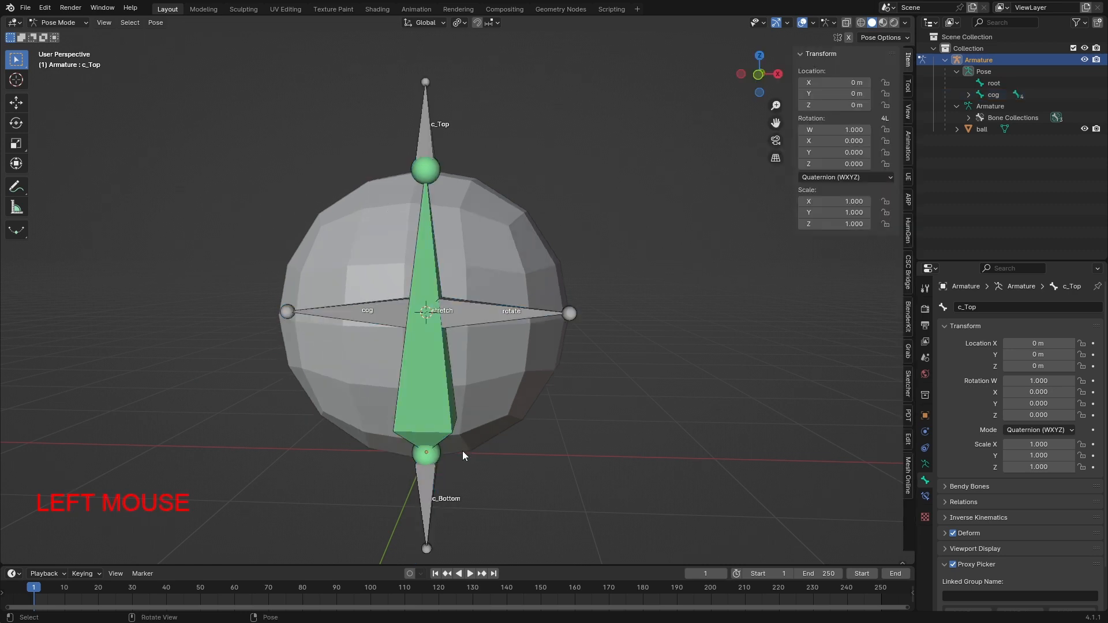
Try rotating the rotate bone by about 21.5° and the cog bone by about 48.4°
{"action": "left_click", "coordinate": [510, 313]}
{"action": "key", "text": "r"}
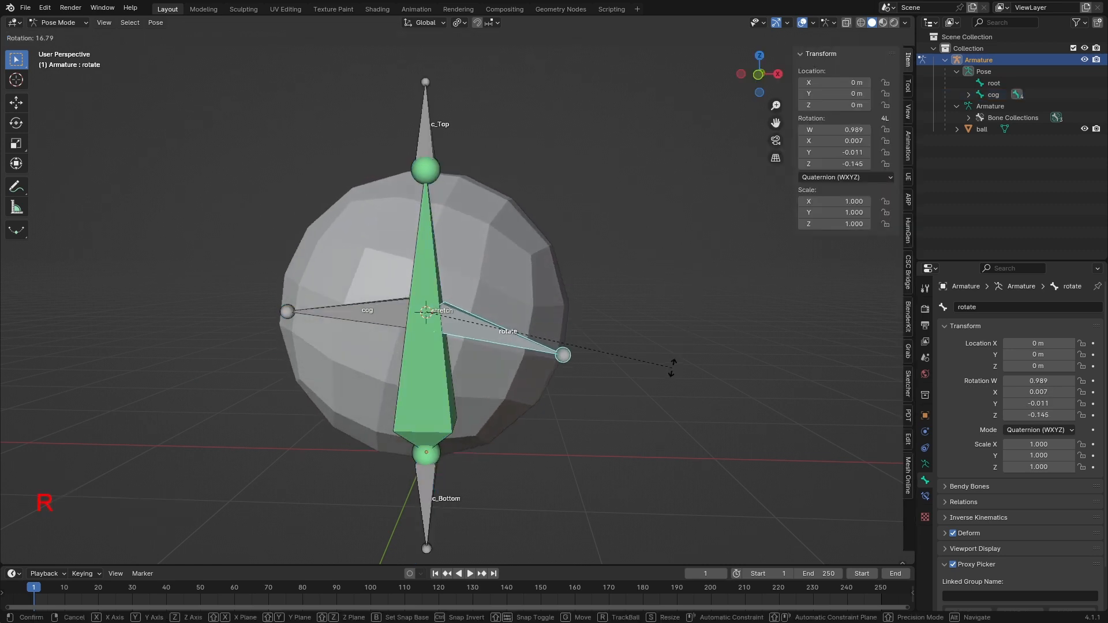
{"action": "left_click", "coordinate": [668, 394]}
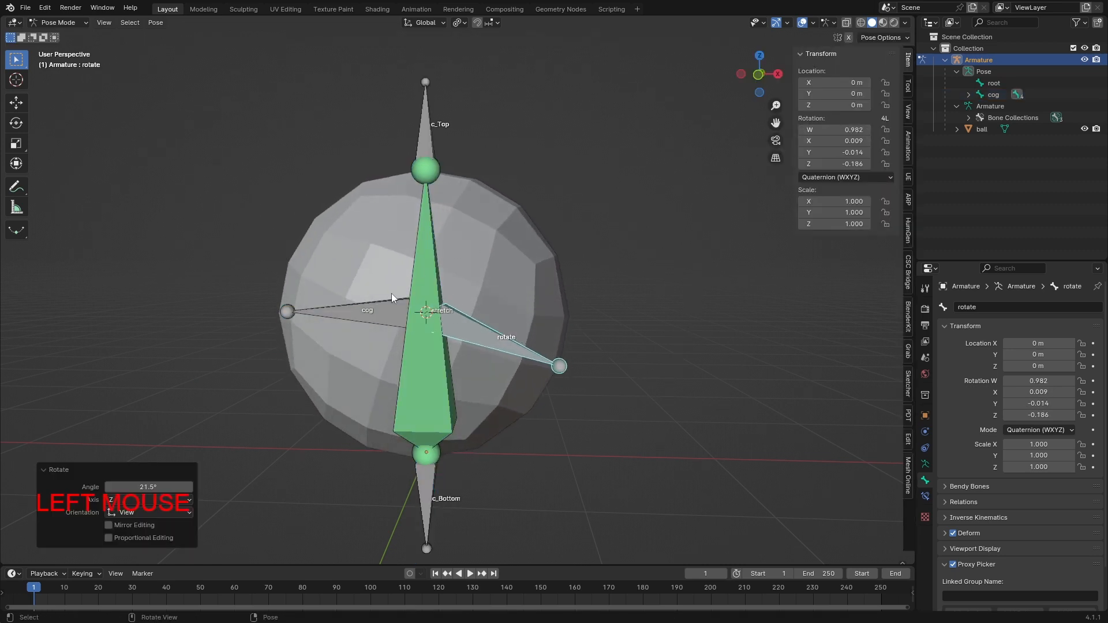
{"action": "left_click", "coordinate": [375, 307]}
{"action": "key", "text": "r"}
{"action": "left_click", "coordinate": [462, 359]}
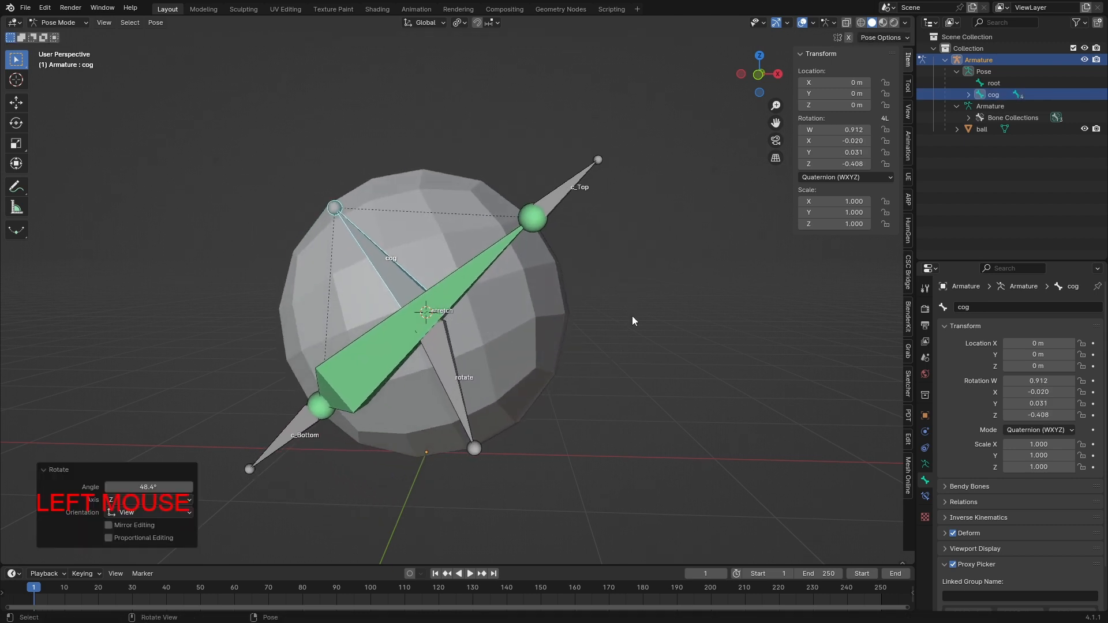
Try moving the c_Top bone about 0.79 m in X and the c_Bottom bone about 1.8 m up in Z
{"action": "left_click", "coordinate": [449, 380]}
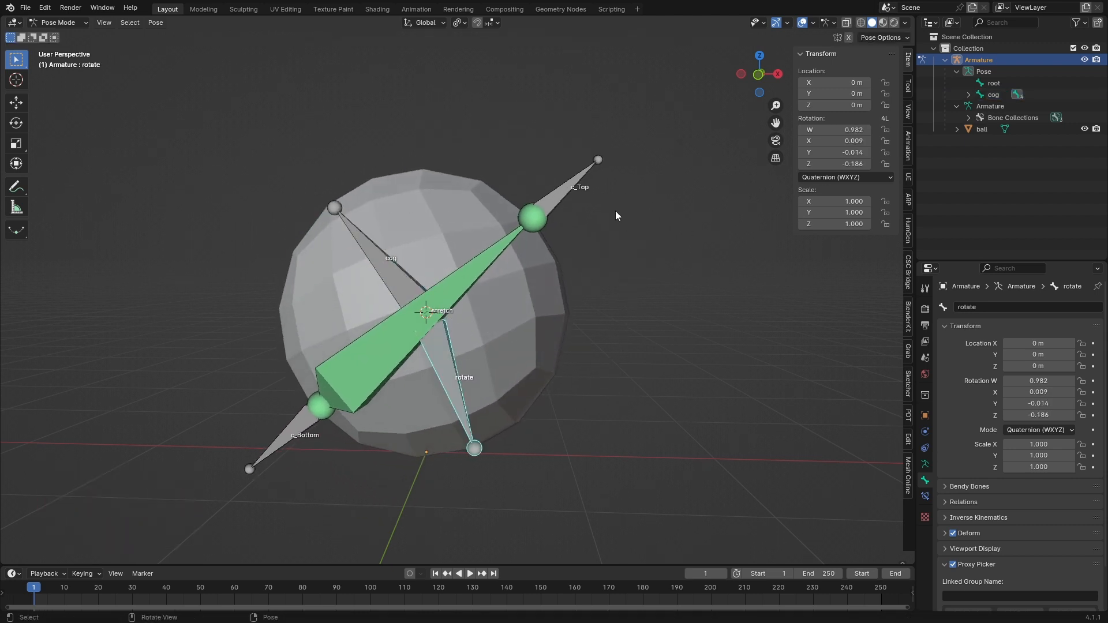
{"action": "left_click", "coordinate": [575, 192]}
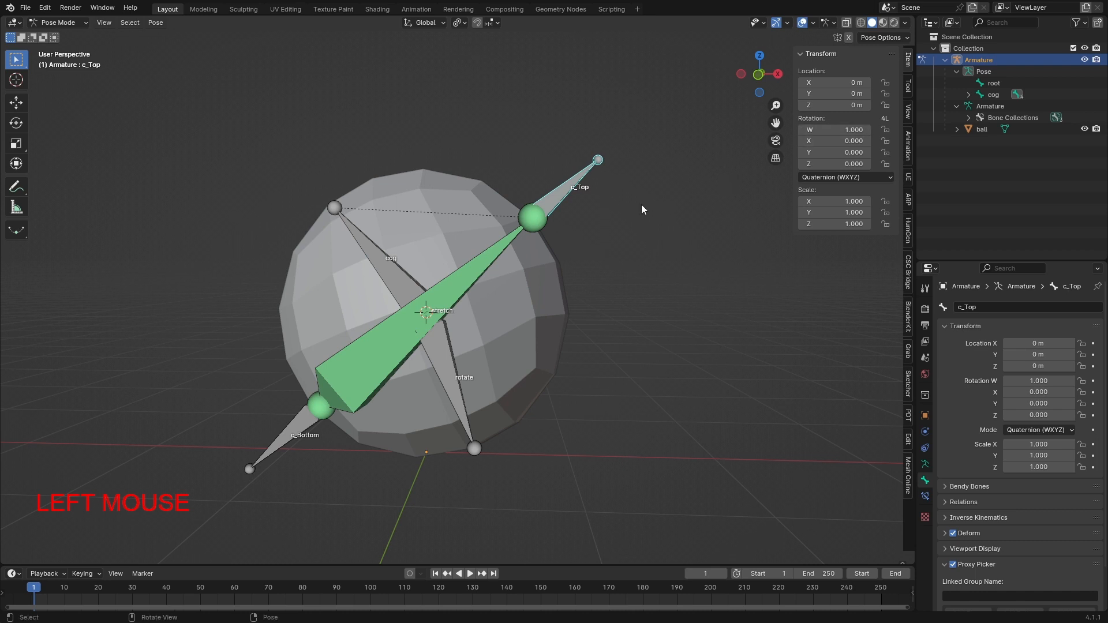
{"action": "key", "text": "g"}
{"action": "left_click", "coordinate": [685, 165]}
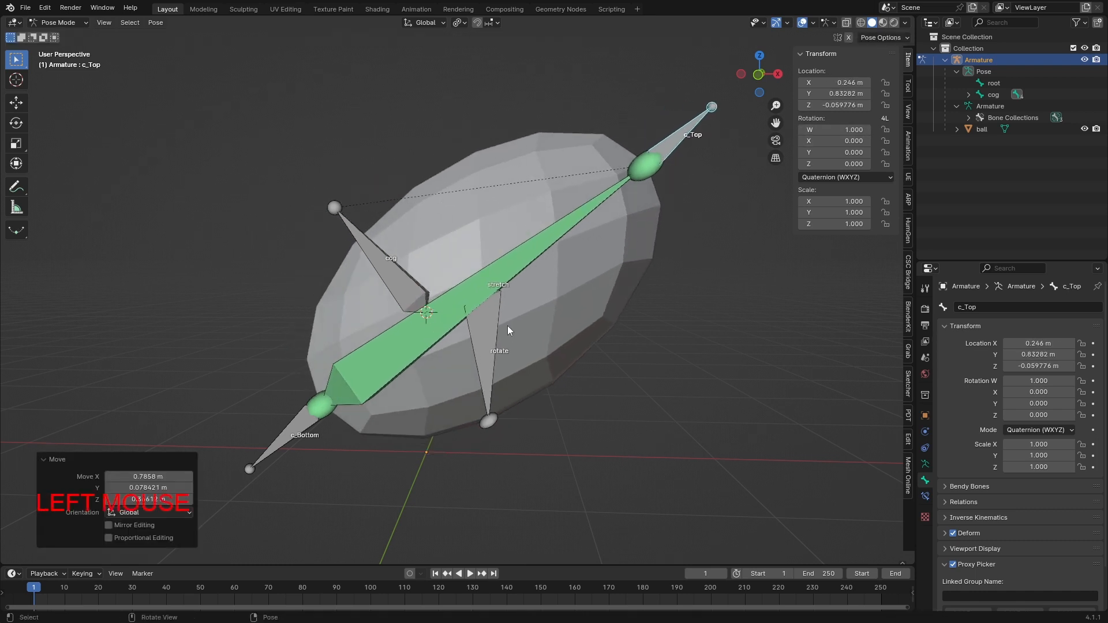
{"action": "left_click", "coordinate": [297, 434]}
{"action": "key", "text": "g"}
{"action": "left_click", "coordinate": [333, 167]}
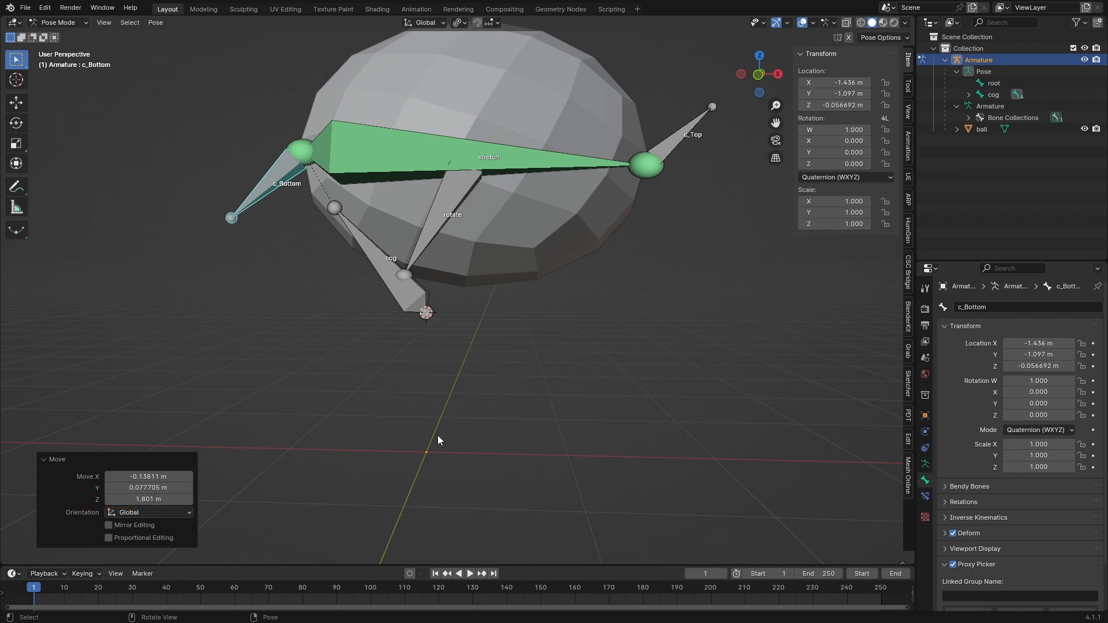
Select all bones and clear their rotation
{"action": "left_click", "coordinate": [509, 415]}
{"action": "key", "text": "a"}
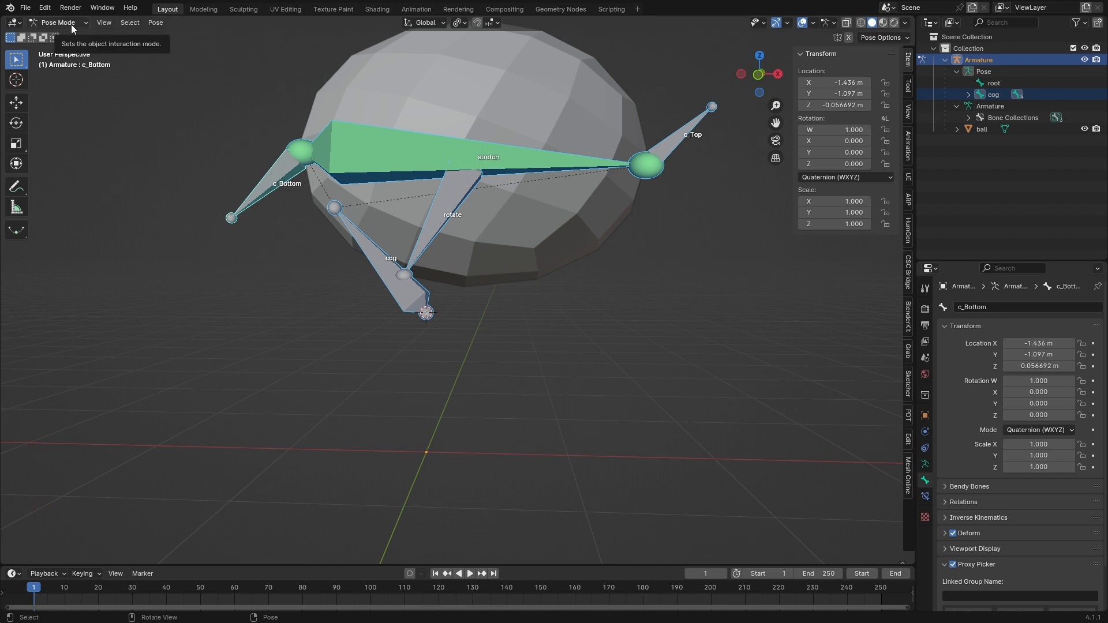
{"action": "left_click", "coordinate": [532, 375]}
{"action": "key", "text": "a"}
{"action": "key", "text": "alt"}
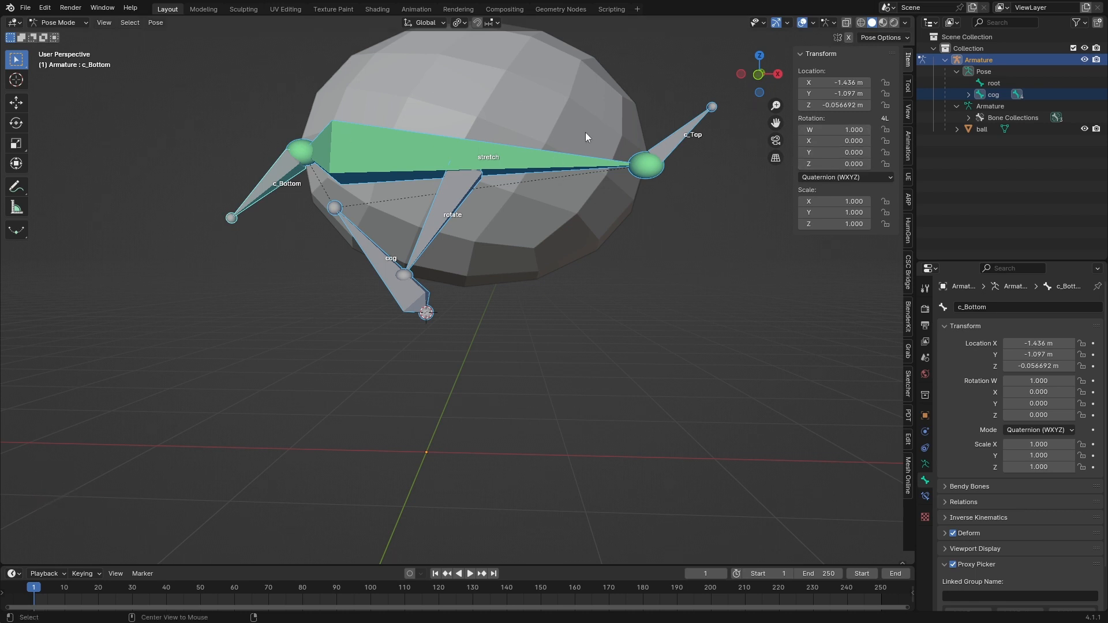
{"action": "key", "text": "alt+r"}
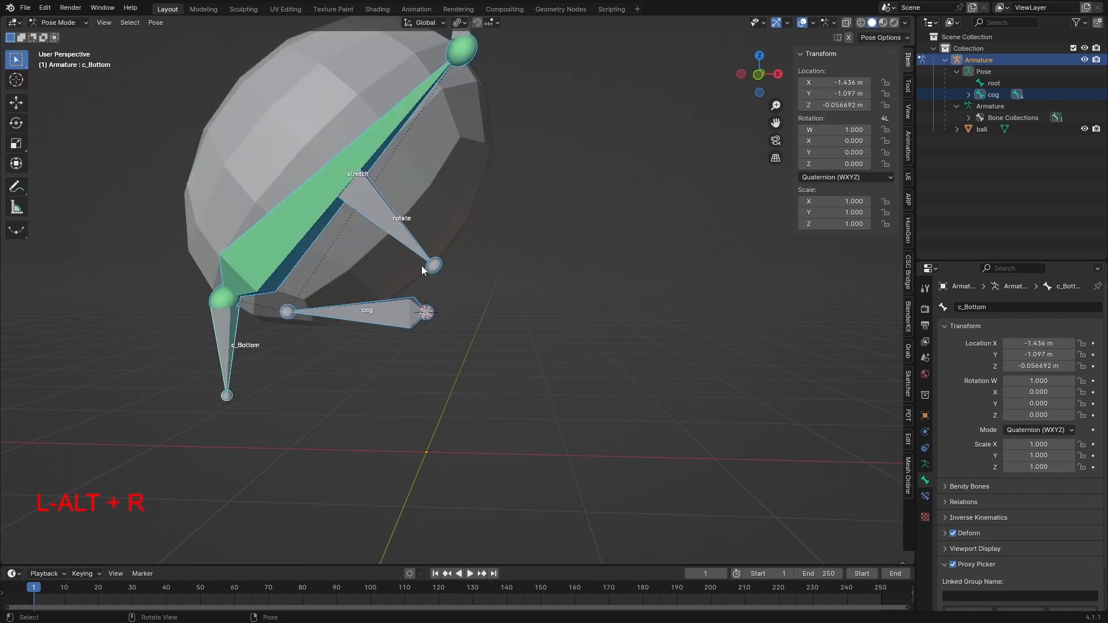
Check the rotate, cog and c_Bottom transforms, and clear the location of all bones
{"action": "left_click", "coordinate": [445, 264]}
{"action": "left_click", "coordinate": [374, 217]}
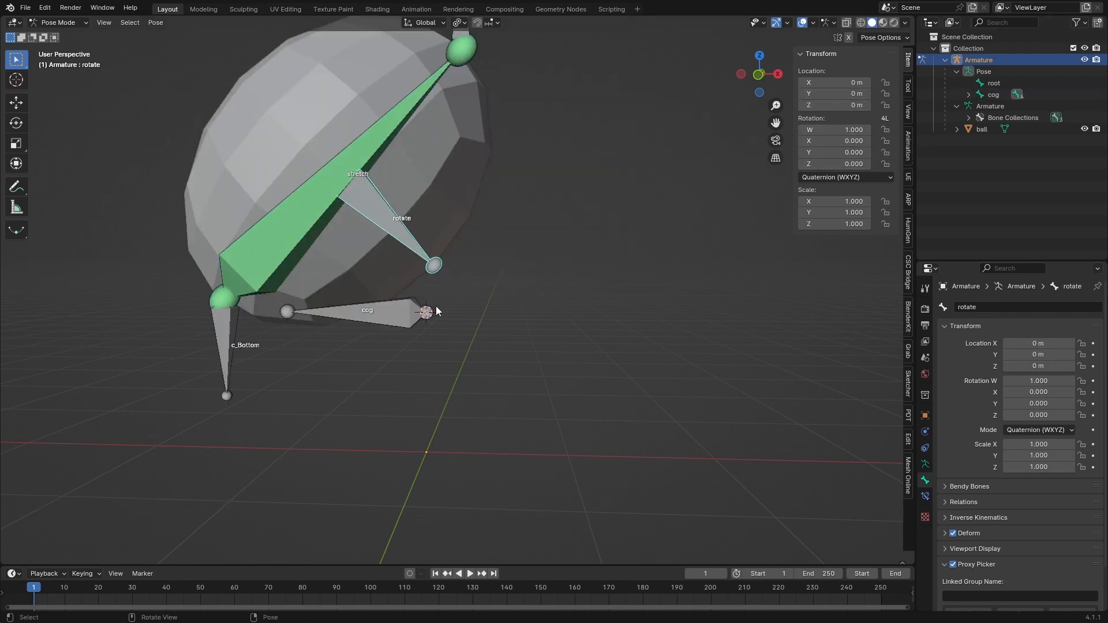
{"action": "left_click", "coordinate": [404, 321]}
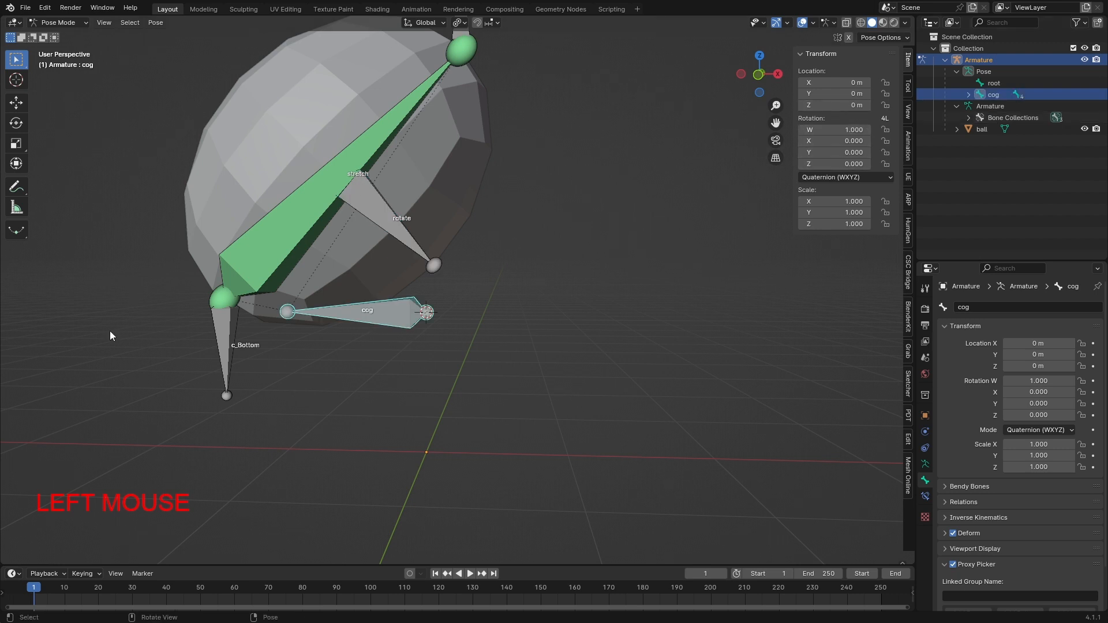
{"action": "left_click", "coordinate": [221, 353]}
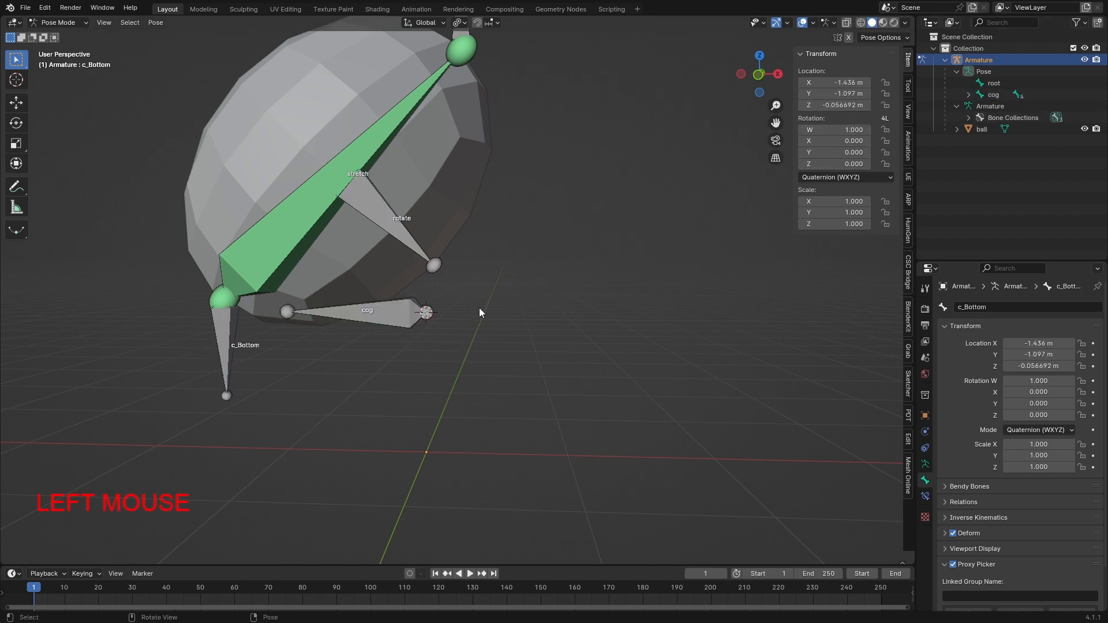
{"action": "key", "text": "a"}
{"action": "key", "text": "alt"}
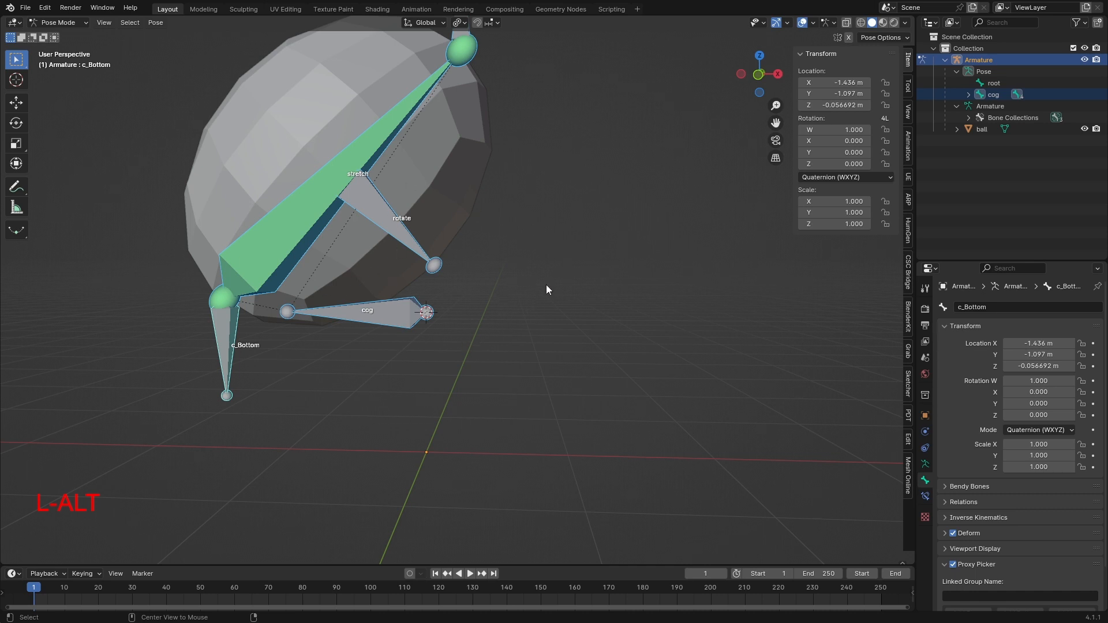
{"action": "key", "text": "alt+g"}
{"action": "left_click", "coordinate": [427, 144]}
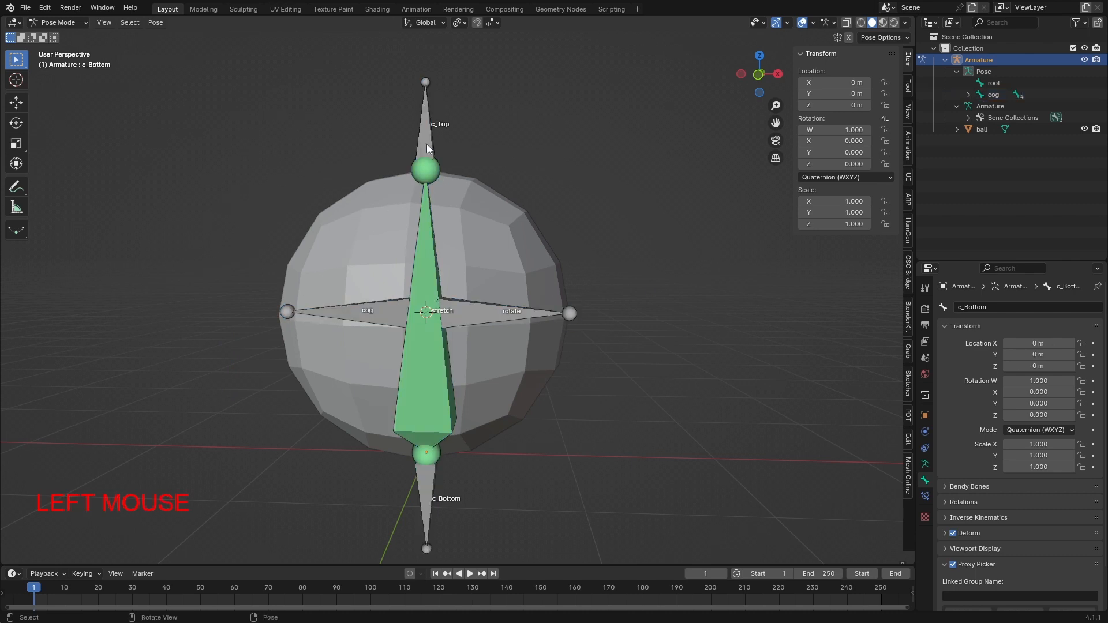
Select the cog bone and expand its child hierarchy in the Outliner
{"action": "left_click", "coordinate": [427, 307]}
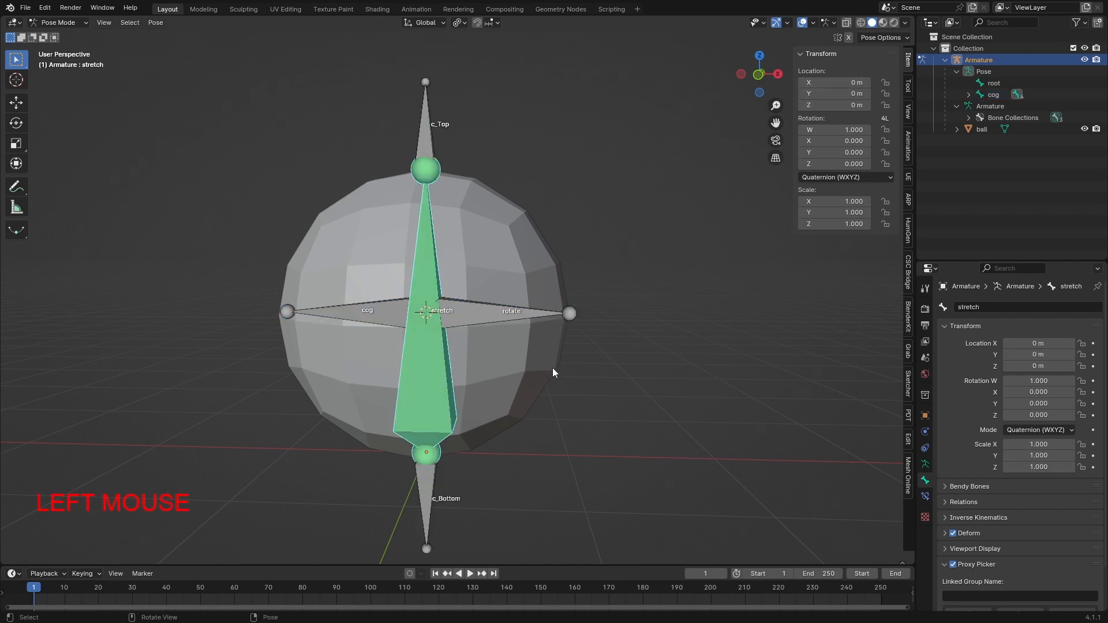
{"action": "left_click", "coordinate": [391, 323]}
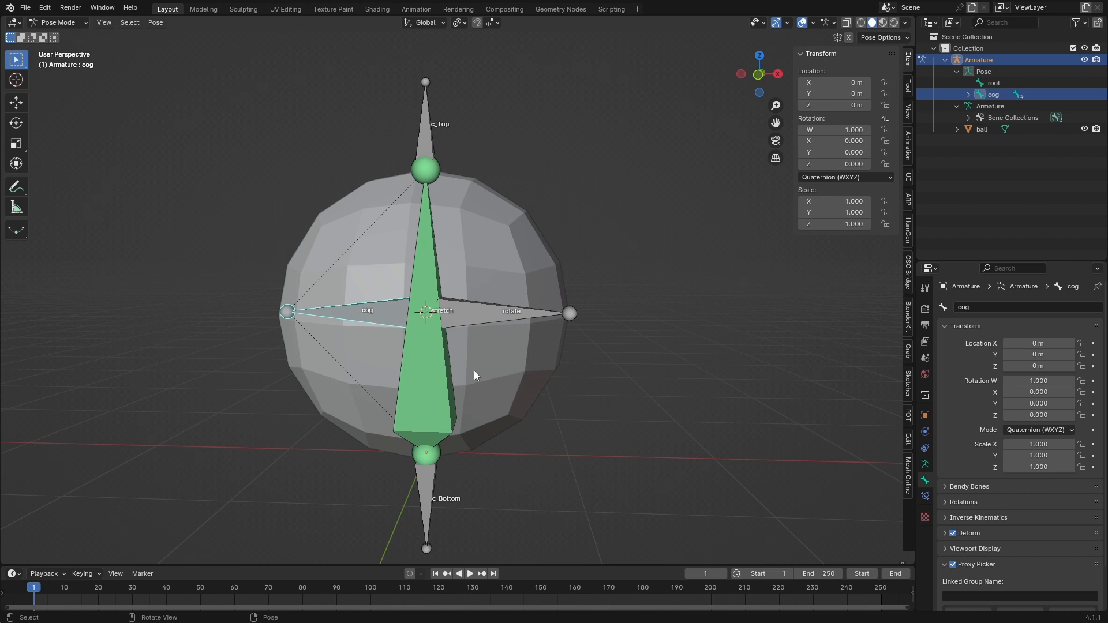
{"action": "left_click", "coordinate": [968, 95]}
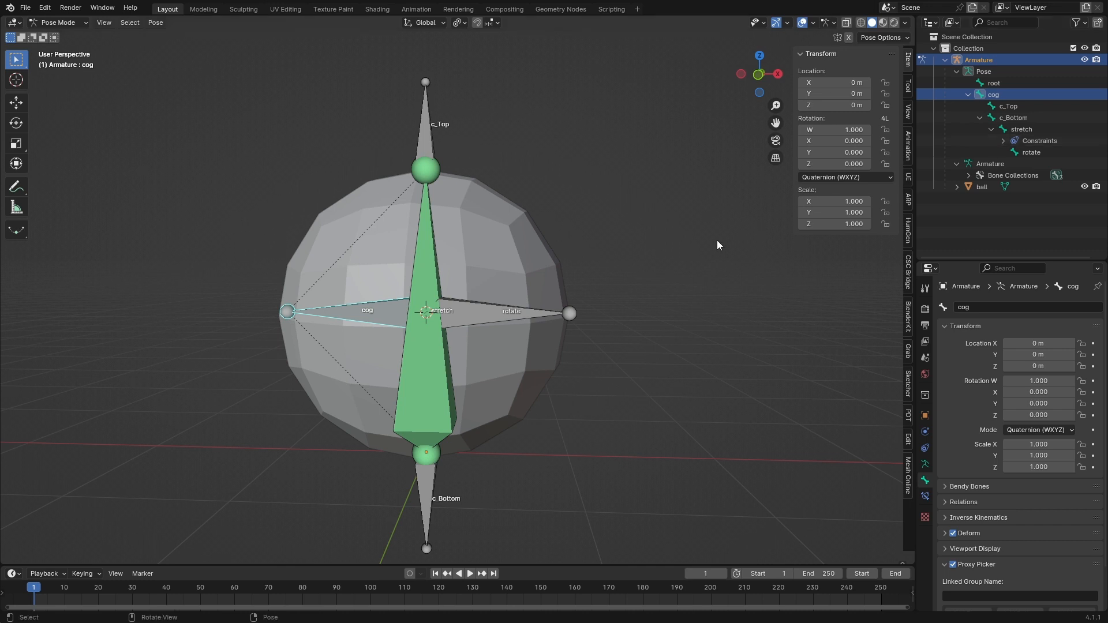
Try moving the cog bone to check that its child bones follow
{"action": "key", "text": "r"}
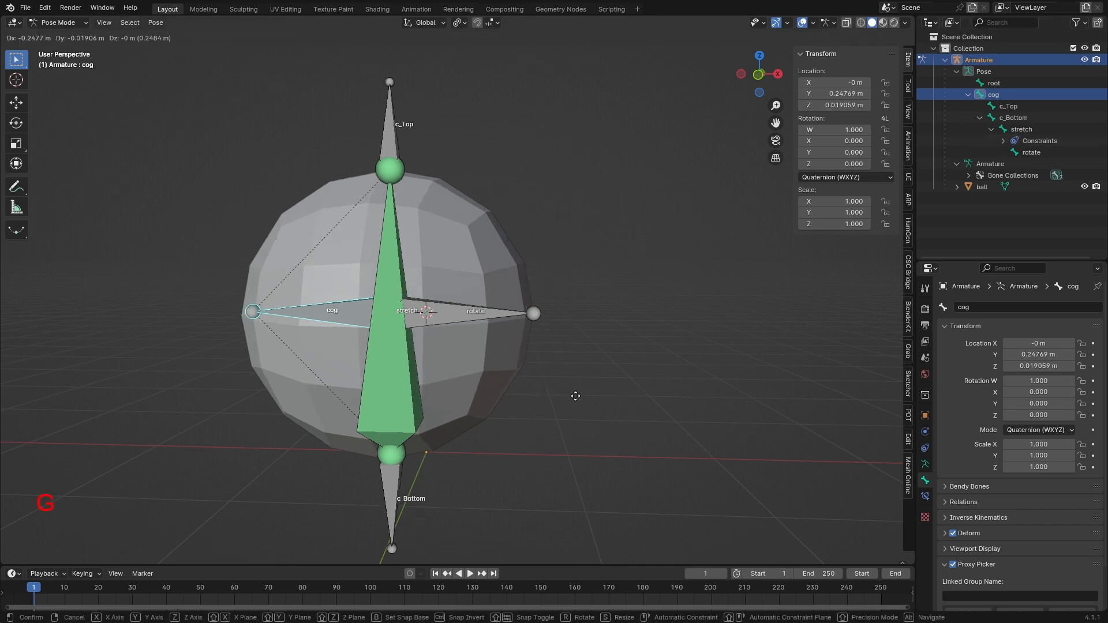
{"action": "key", "text": "Escape"}
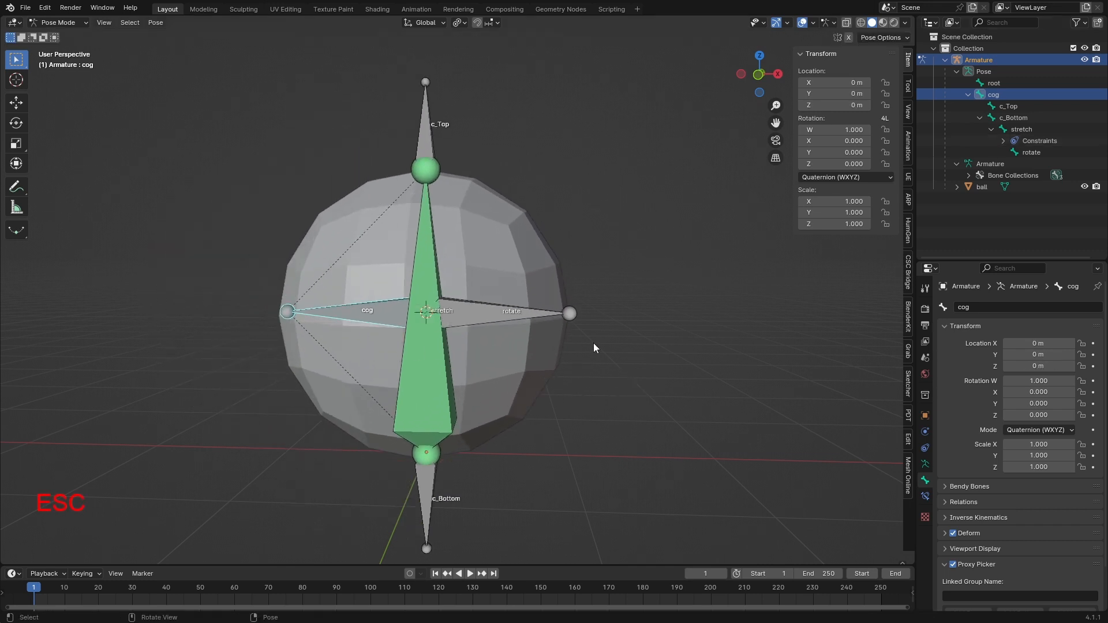
{"action": "key", "text": "g"}
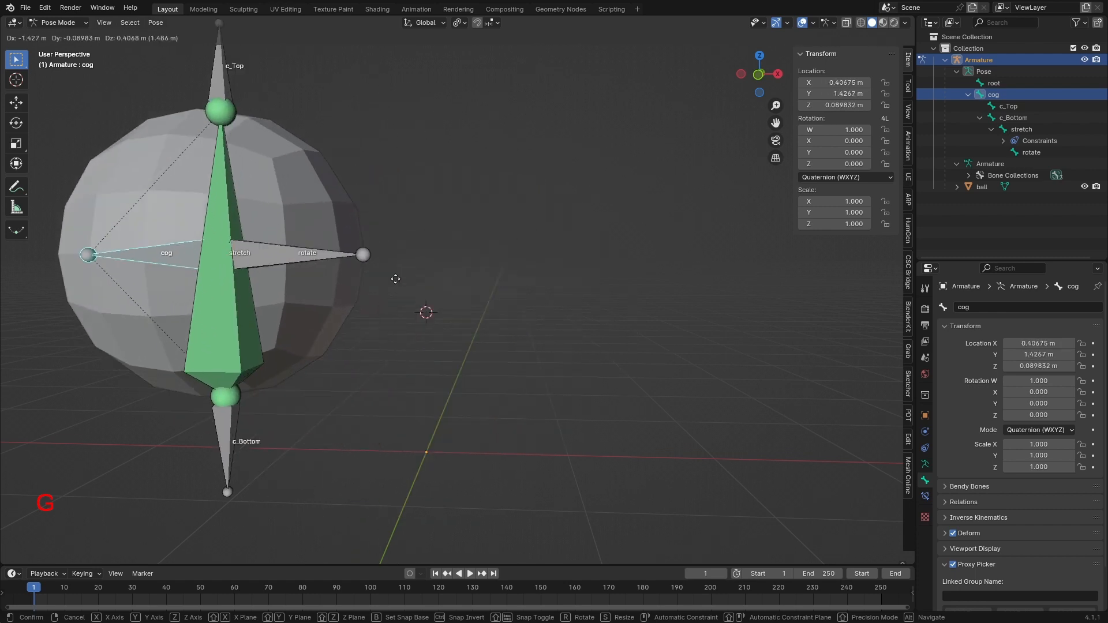
{"action": "right_click", "coordinate": [601, 346]}
{"action": "key", "text": "Escape"}
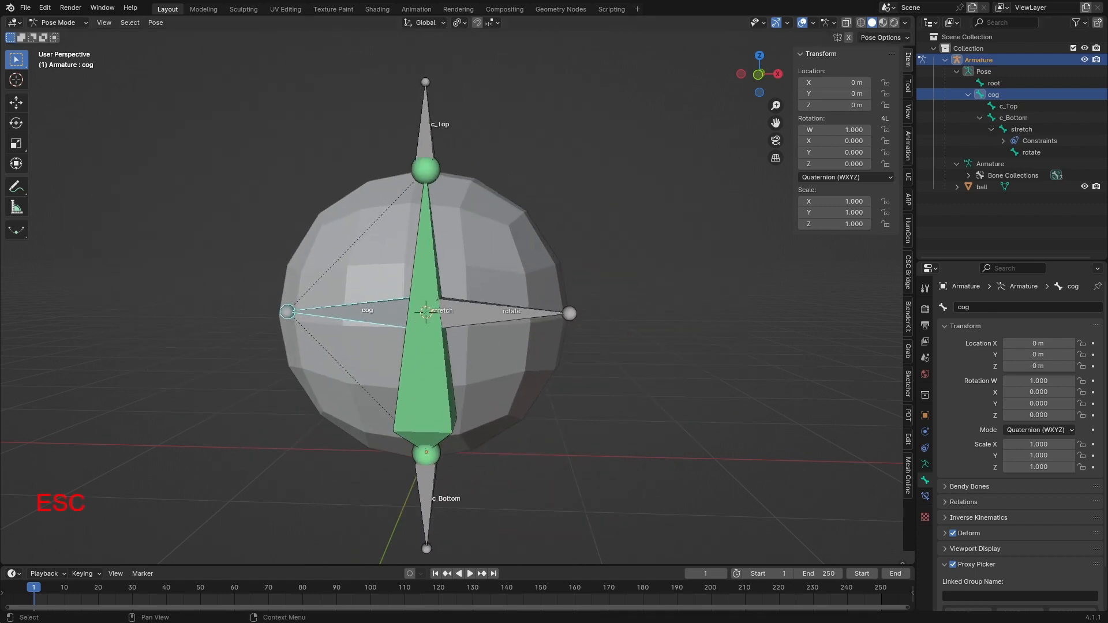
Show the root bone collection and hide the stretch bone collection
{"action": "left_click", "coordinate": [925, 466]}
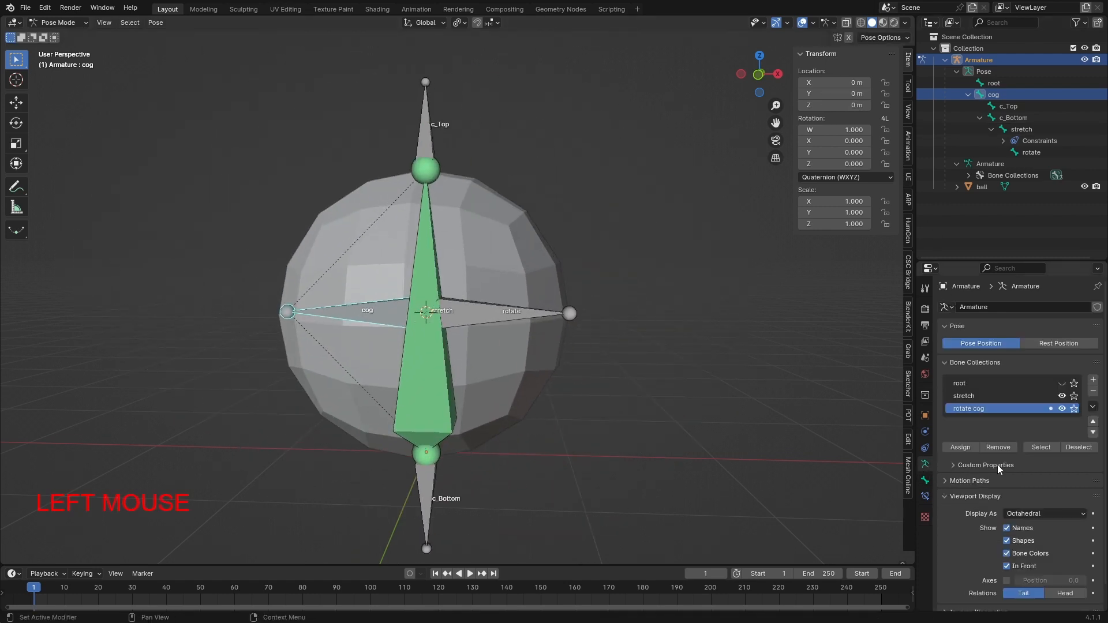
{"action": "left_click", "coordinate": [1063, 383]}
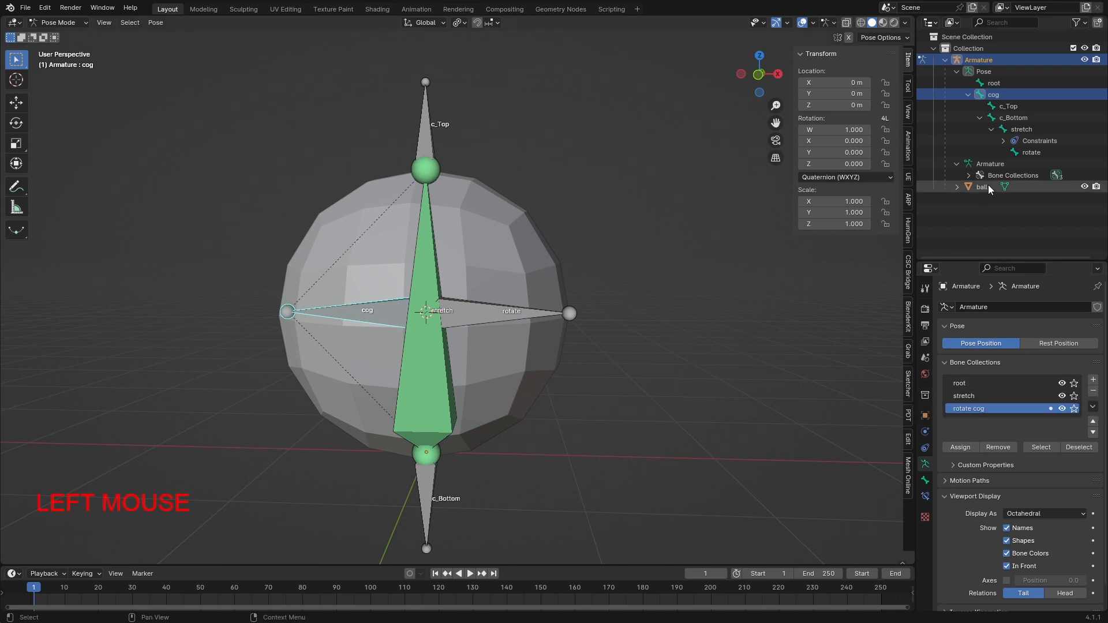
{"action": "left_click", "coordinate": [1062, 396]}
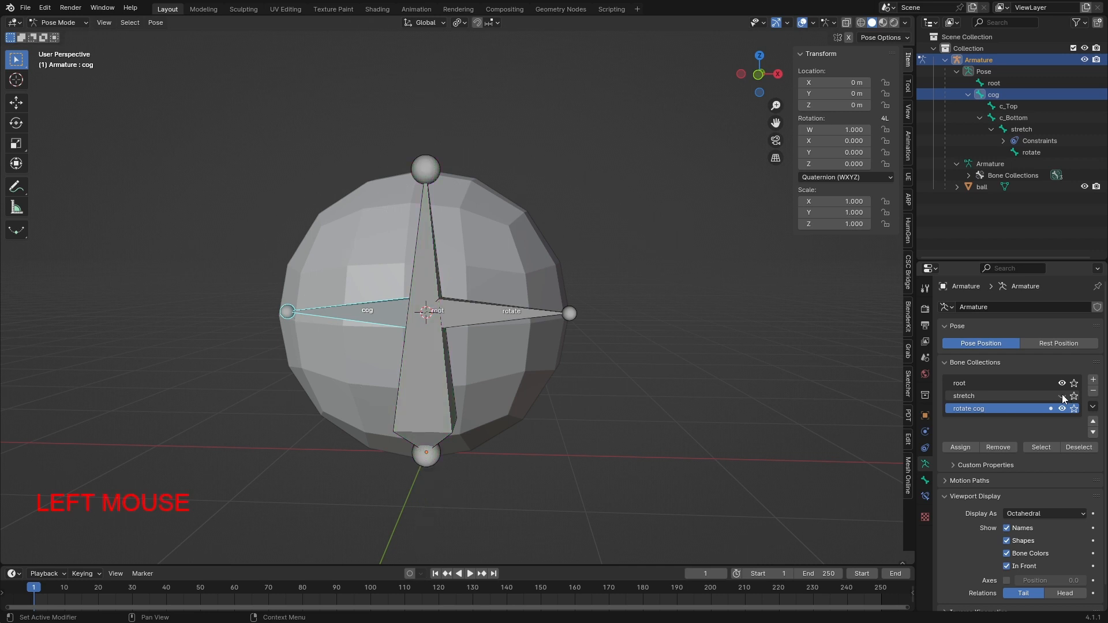
Select the root and cog bones in turn to examine their separate places in the bone hierarchy
{"action": "left_click", "coordinate": [441, 306]}
{"action": "key", "text": "Escape"}
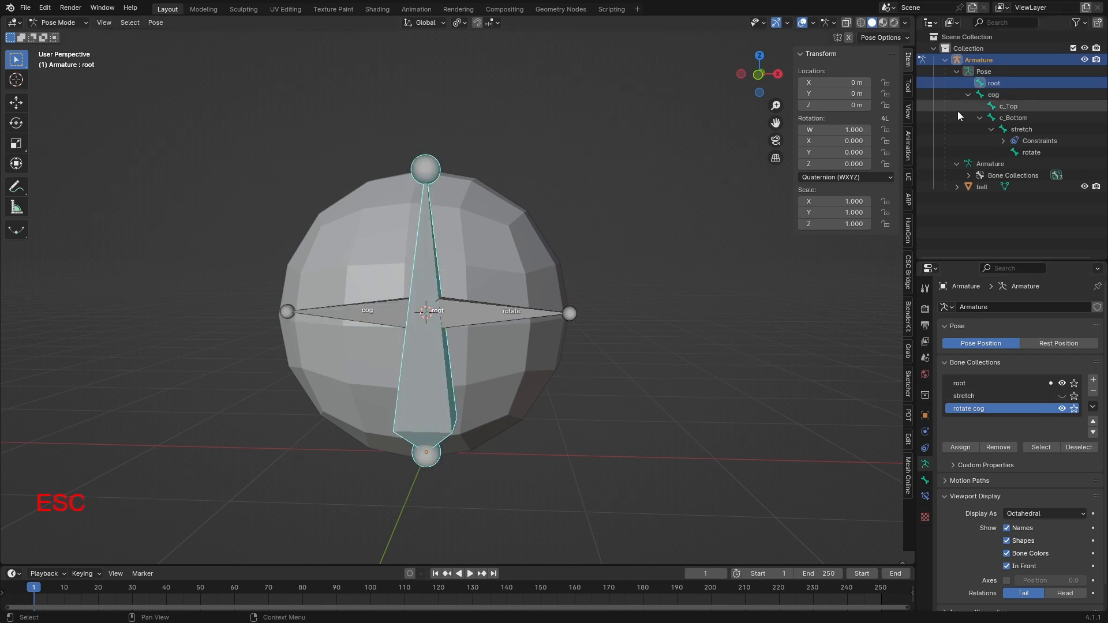
{"action": "left_click", "coordinate": [356, 311]}
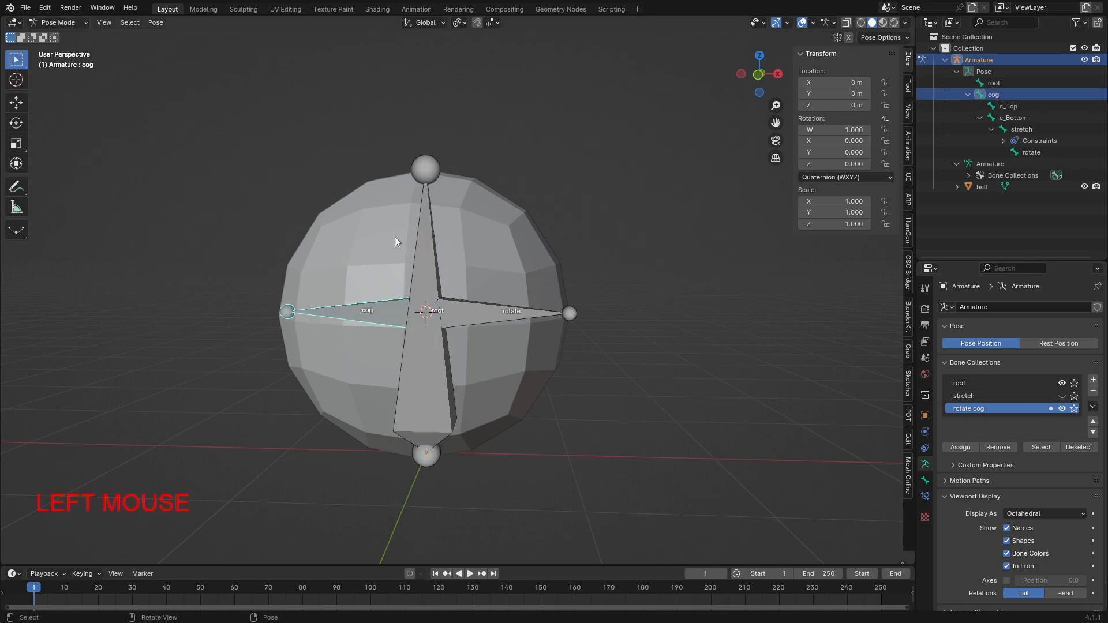
{"action": "left_click", "coordinate": [423, 242]}
{"action": "left_click", "coordinate": [359, 311]}
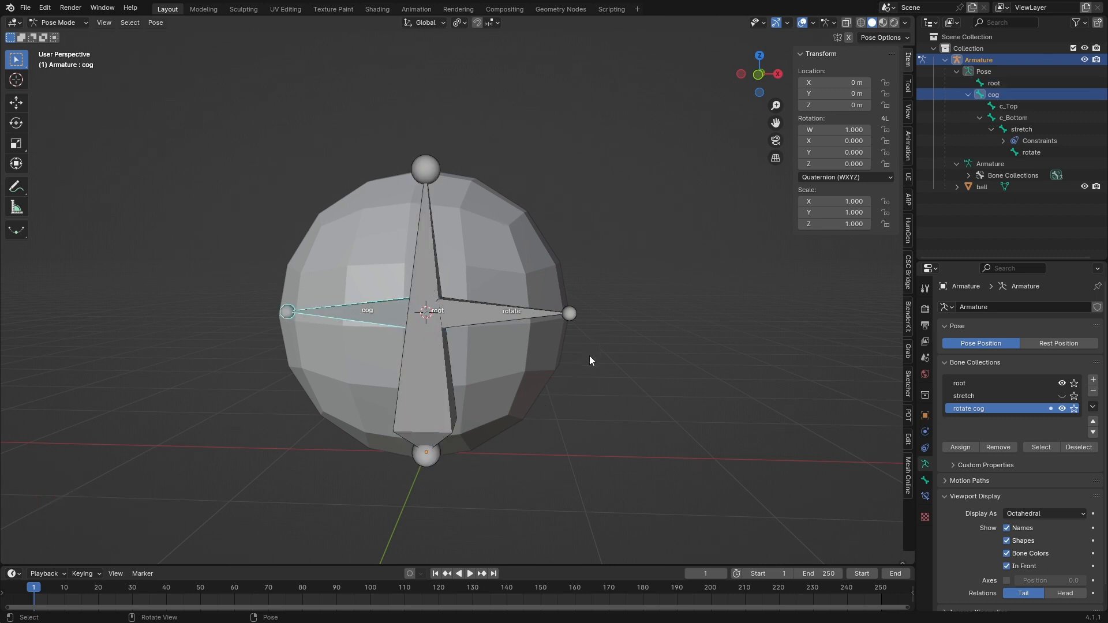
{"action": "left_click", "coordinate": [421, 391]}
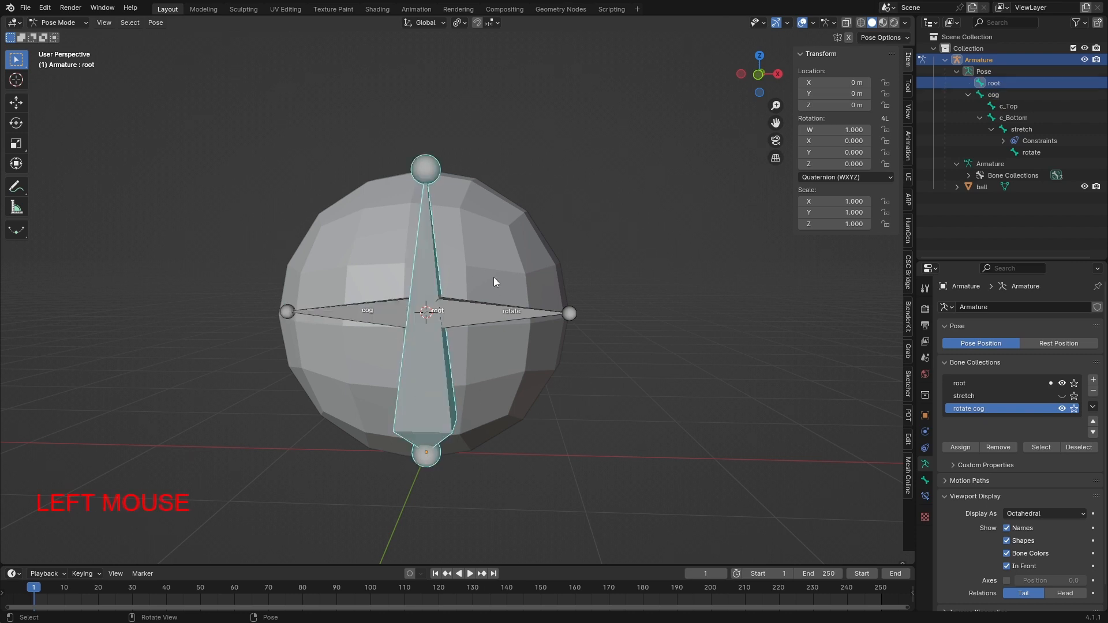
Switch the armature to Edit Mode and parent the cog bone to the root bone with Keep Offset
{"action": "left_click", "coordinate": [63, 21]}
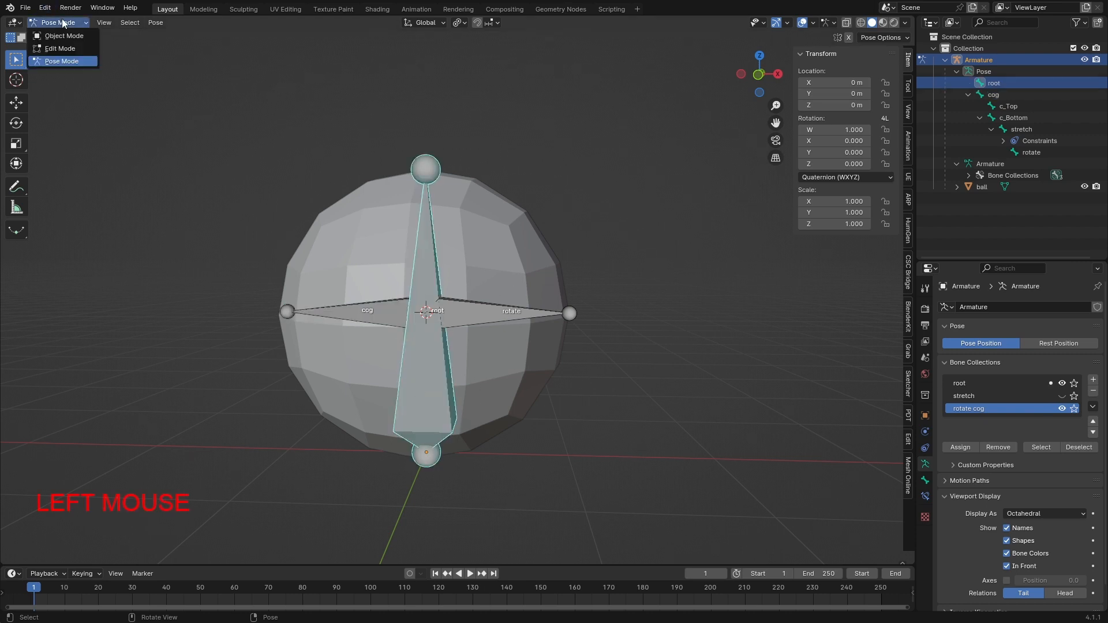
{"action": "left_click", "coordinate": [60, 49]}
{"action": "left_click", "coordinate": [368, 312]}
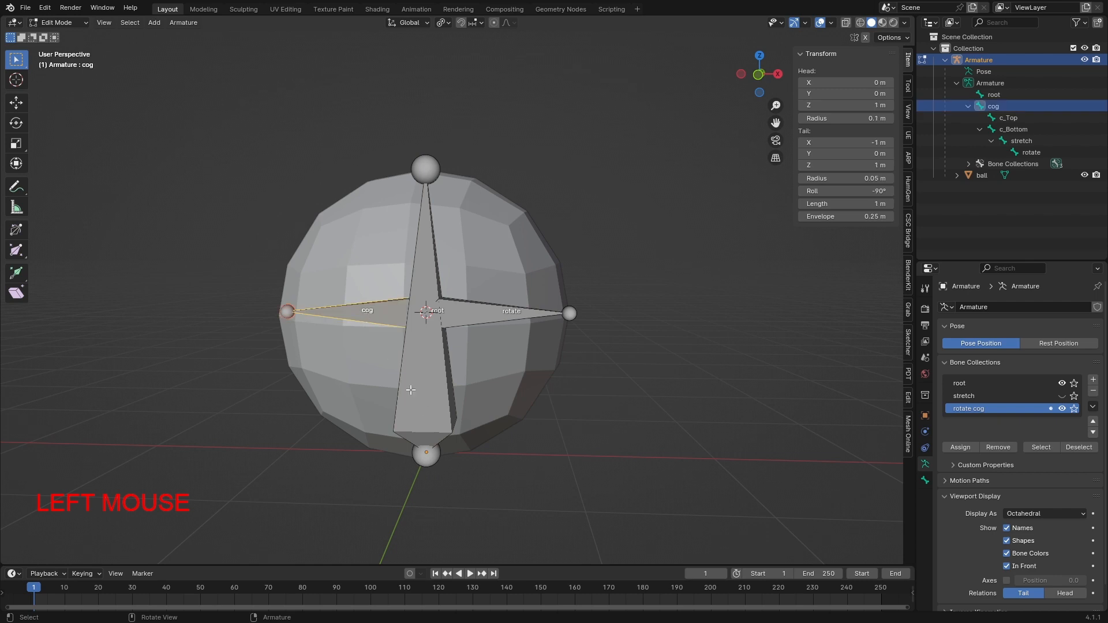
{"action": "key", "text": "ctrl"}
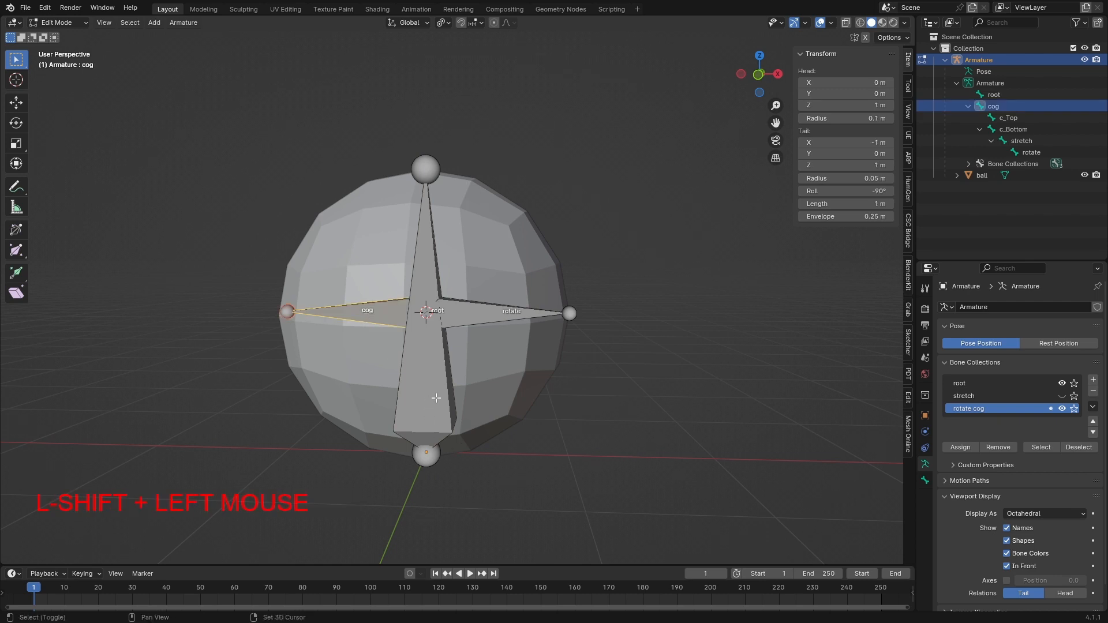
{"action": "left_click", "coordinate": [427, 399], "text": "shift"}
{"action": "key", "text": "ctrl+p"}
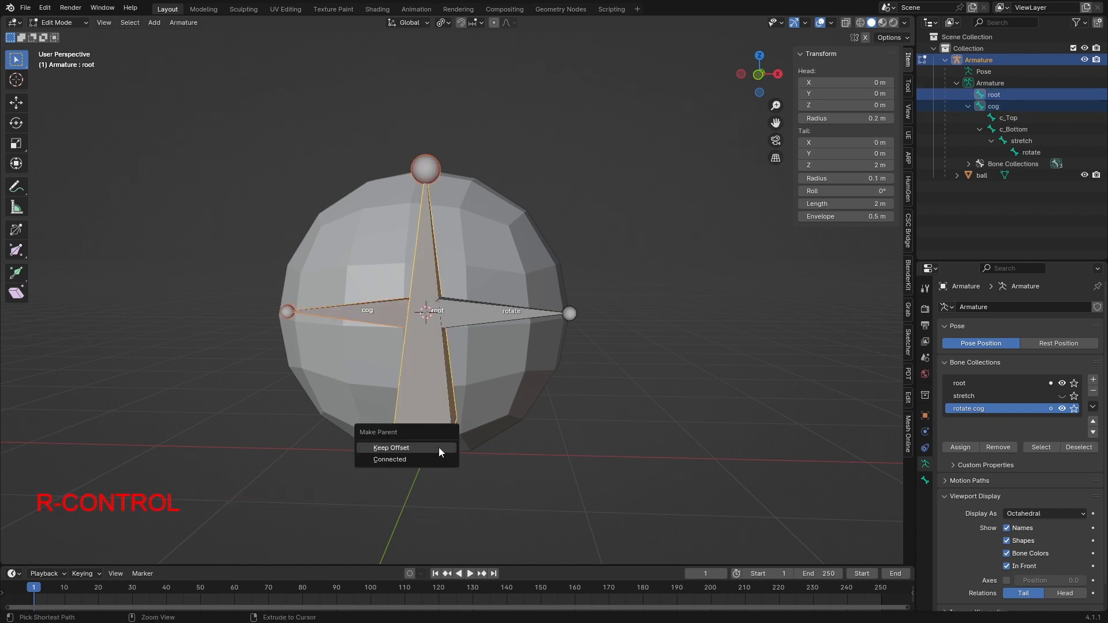
{"action": "left_click", "coordinate": [439, 448]}
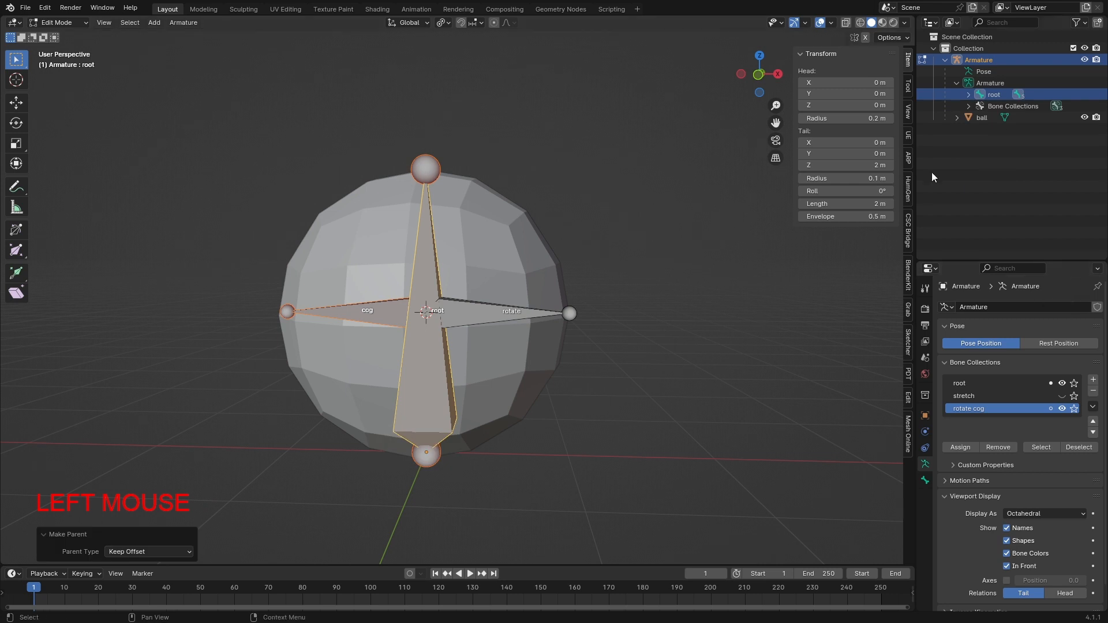
Show the stretch bone collection, deselect the bones and return the armature to Pose Mode
{"action": "left_click", "coordinate": [1062, 396]}
{"action": "left_click", "coordinate": [501, 405]}
{"action": "left_click", "coordinate": [57, 23]}
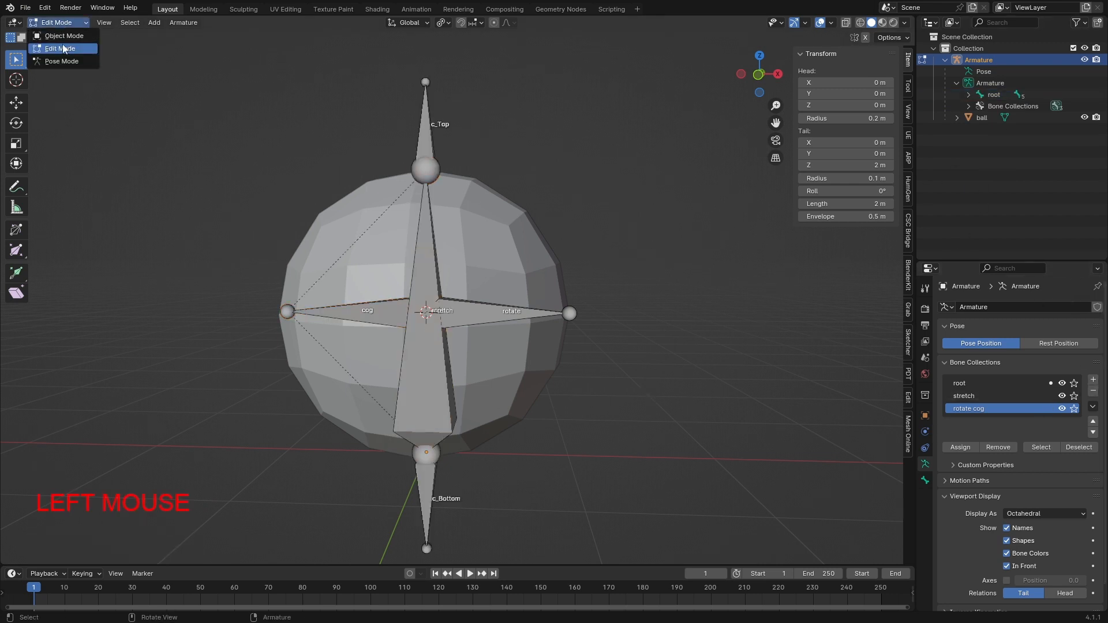
{"action": "left_click", "coordinate": [58, 62]}
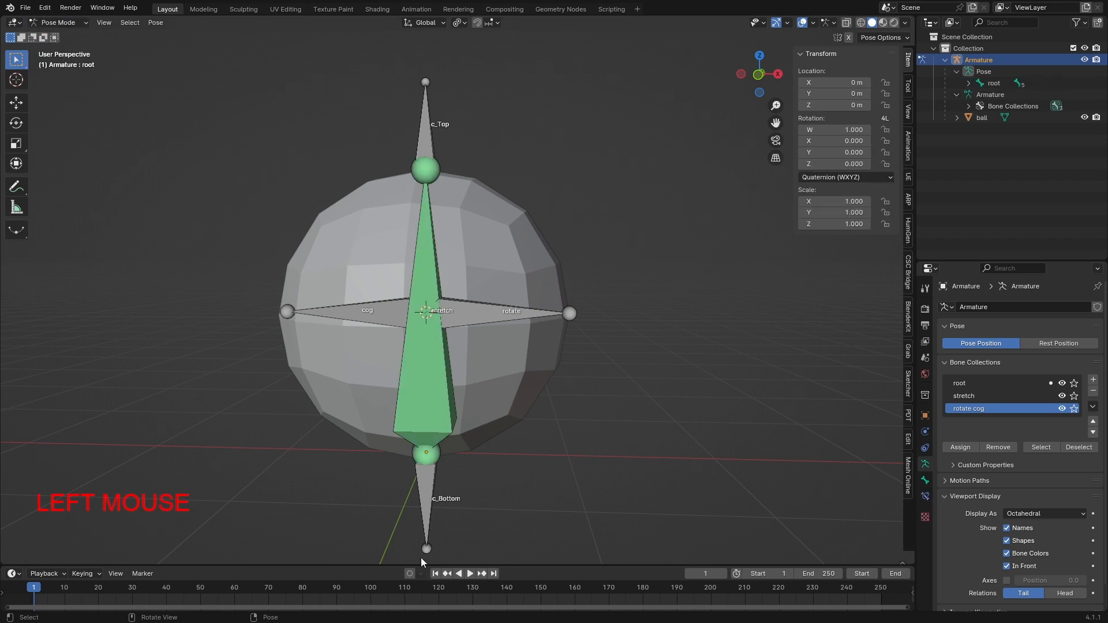
Try moving the c_Bottom and c_Top bones to test the ball's squash and stretch
{"action": "left_click", "coordinate": [431, 499]}
{"action": "key", "text": "g"}
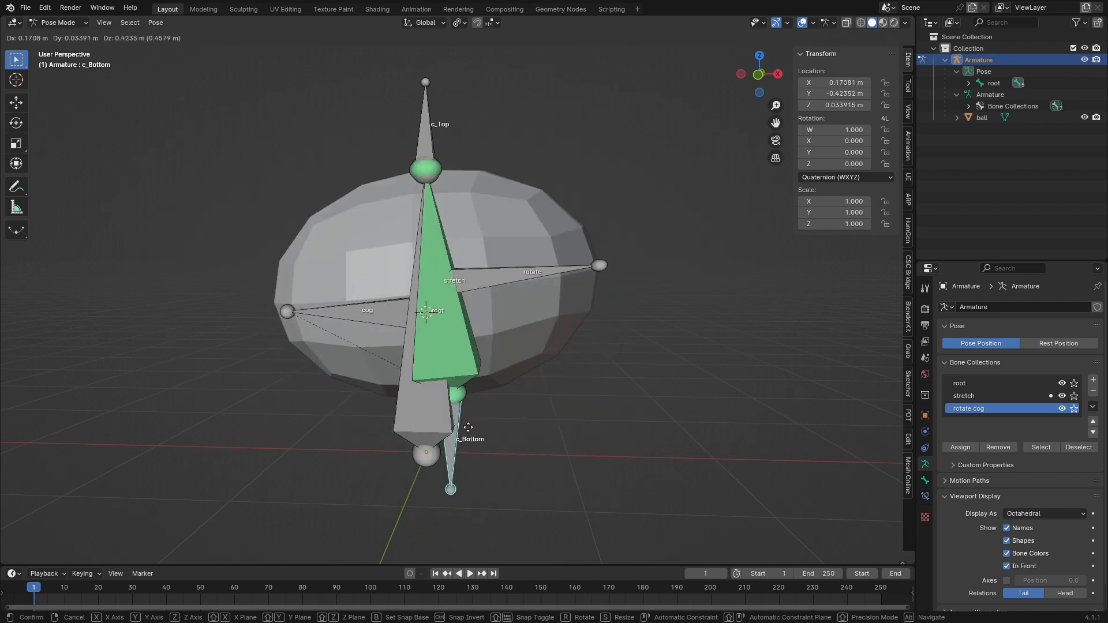
{"action": "key", "text": "Escape"}
{"action": "left_click", "coordinate": [453, 136]}
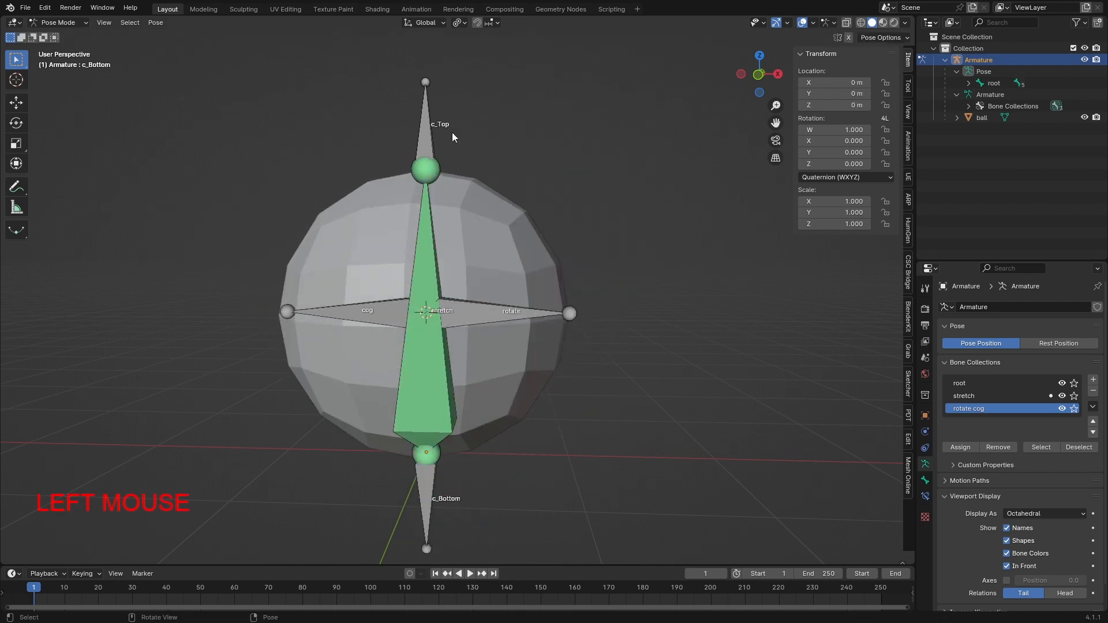
{"action": "left_click", "coordinate": [436, 124]}
{"action": "key", "text": "g"}
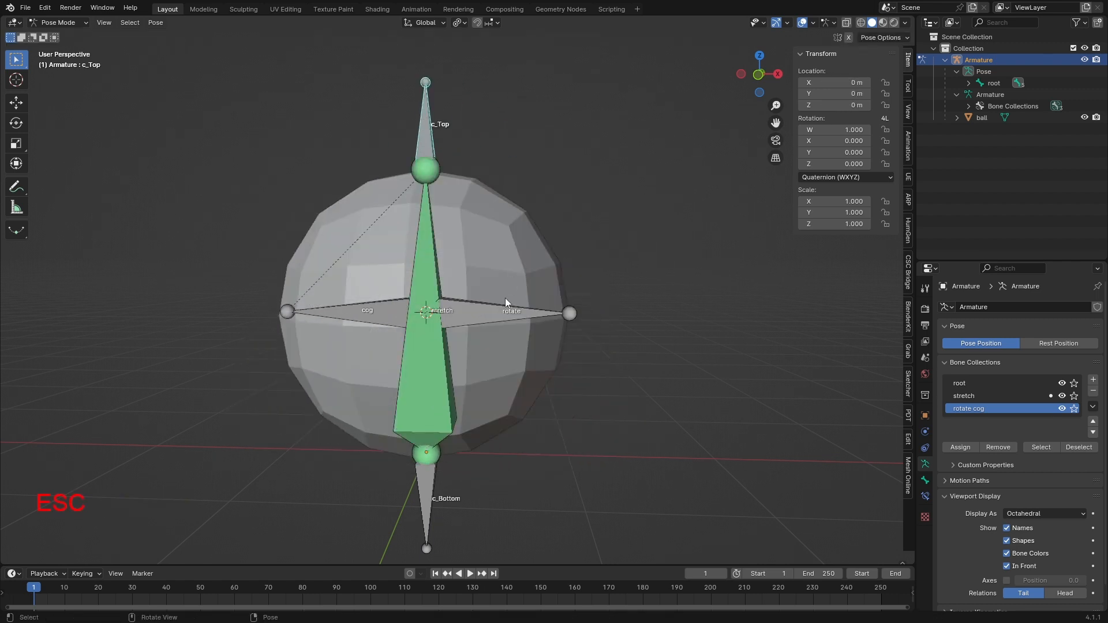
Try rotating the rotate bone, and rotate the cog bone by about 61° to tilt the stretch controls
{"action": "left_click", "coordinate": [506, 302]}
{"action": "key", "text": "r"}
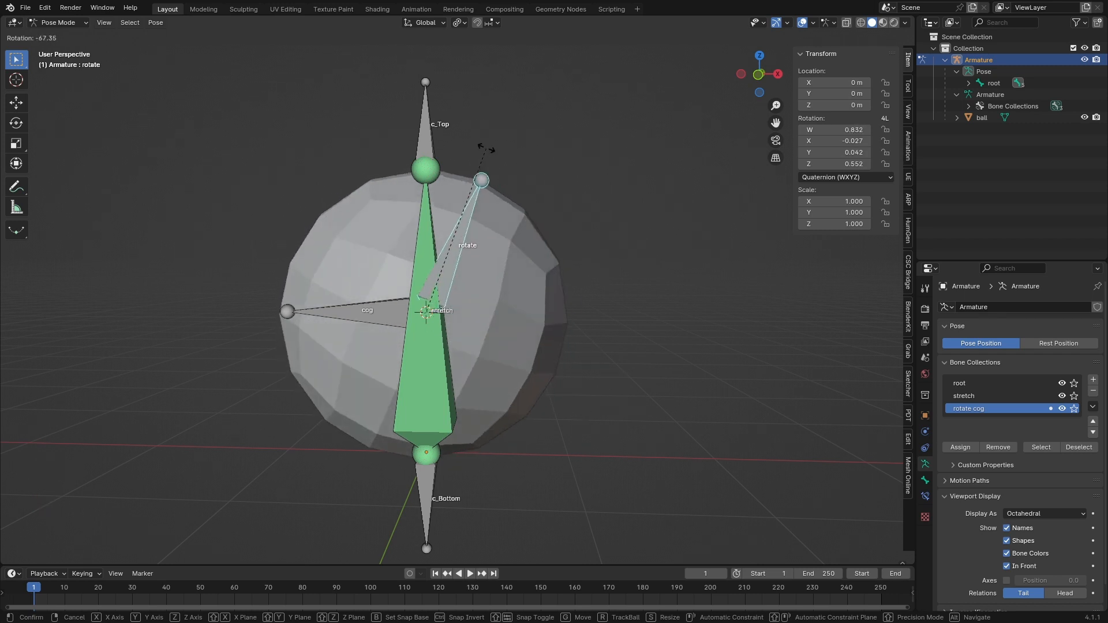
{"action": "key", "text": "Escape"}
{"action": "left_click", "coordinate": [367, 304]}
{"action": "key", "text": "r"}
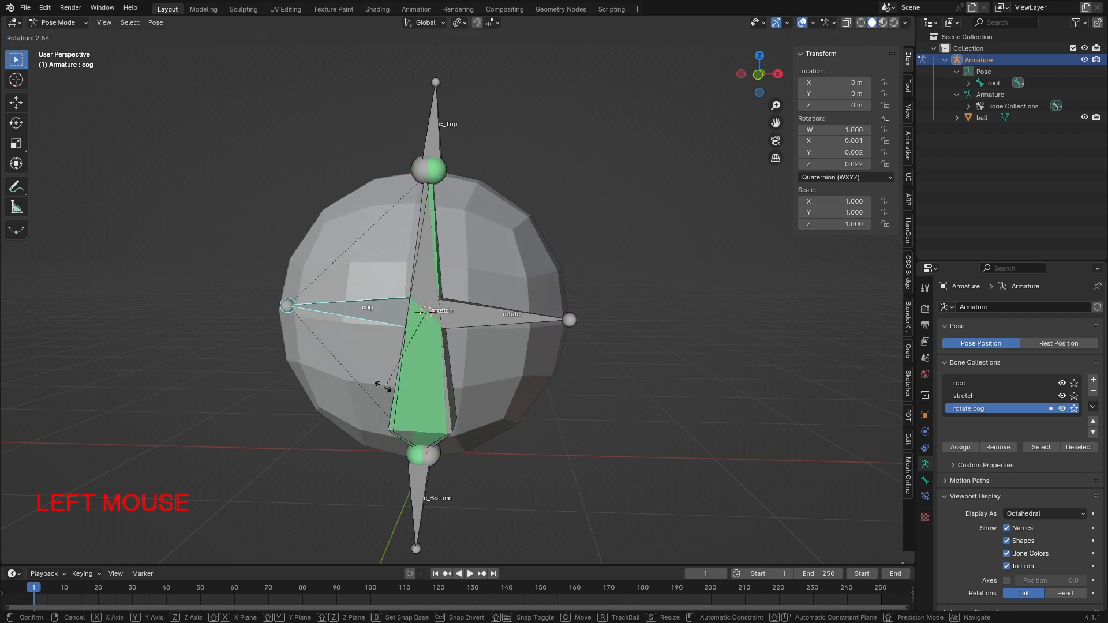
{"action": "left_click", "coordinate": [395, 318]}
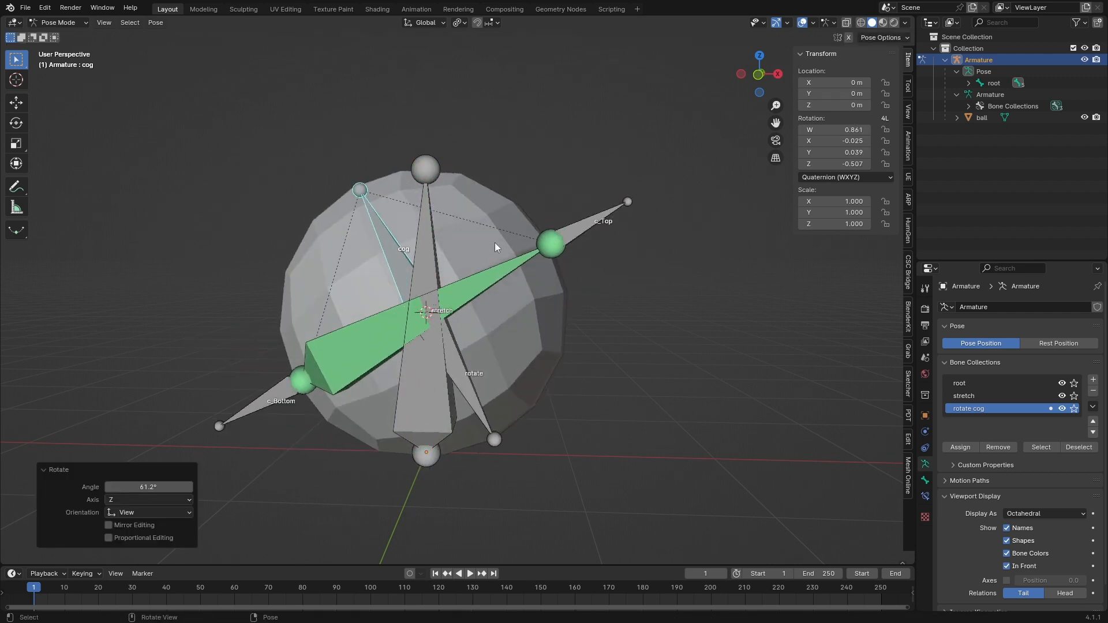
Try moving the root bone, and move c_Top about 0.66 m inward to squash the tilted ball
{"action": "left_click", "coordinate": [421, 398]}
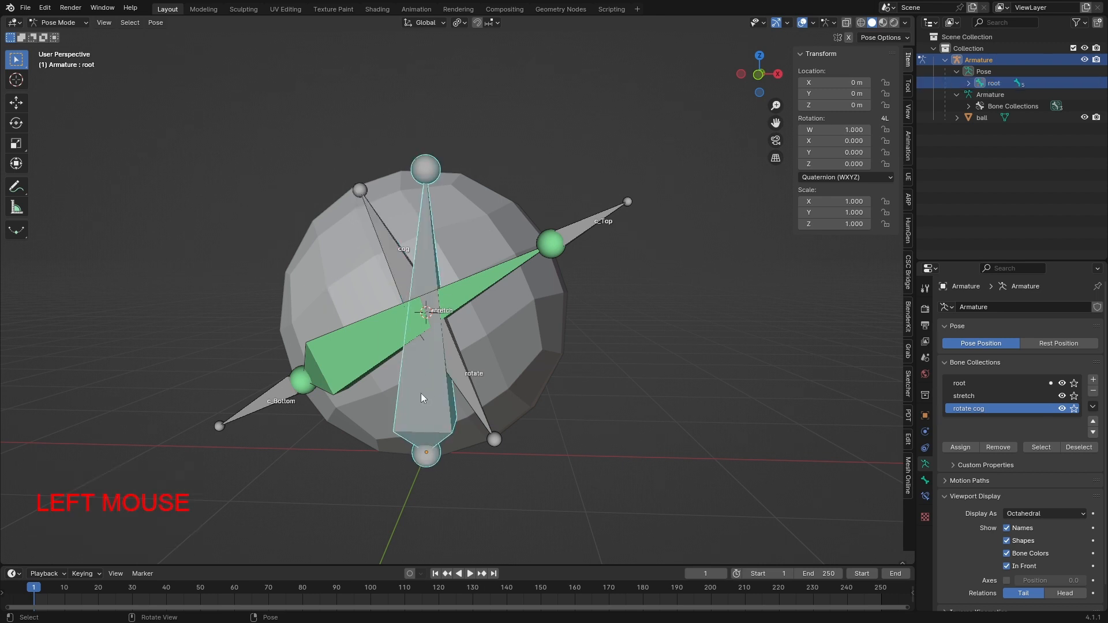
{"action": "key", "text": "g"}
{"action": "key", "text": "Escape"}
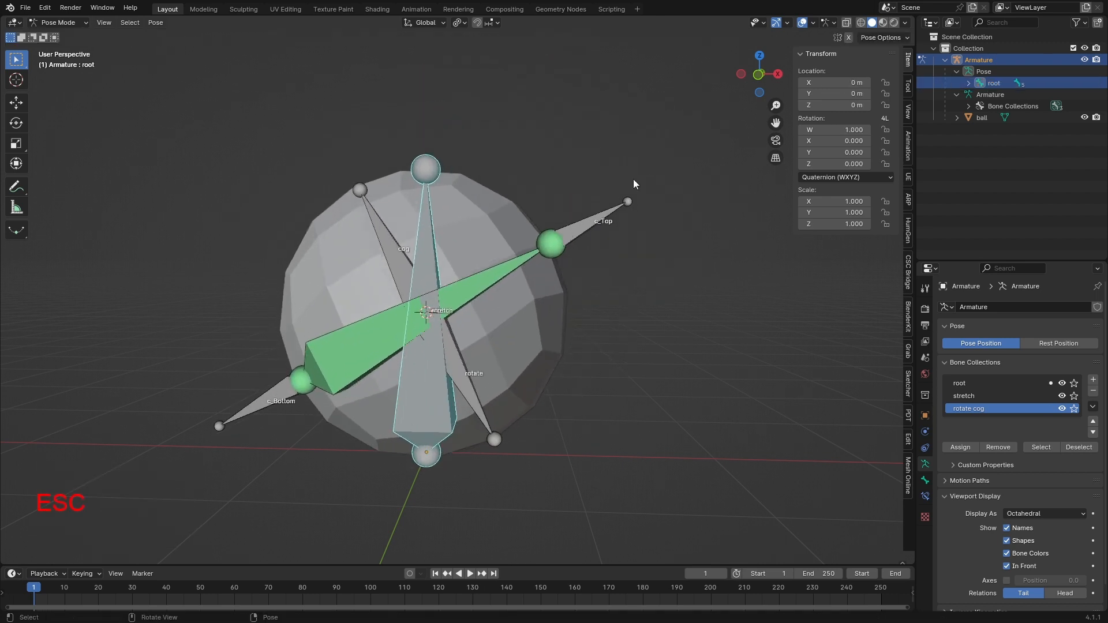
{"action": "left_click", "coordinate": [614, 217]}
{"action": "key", "text": "g"}
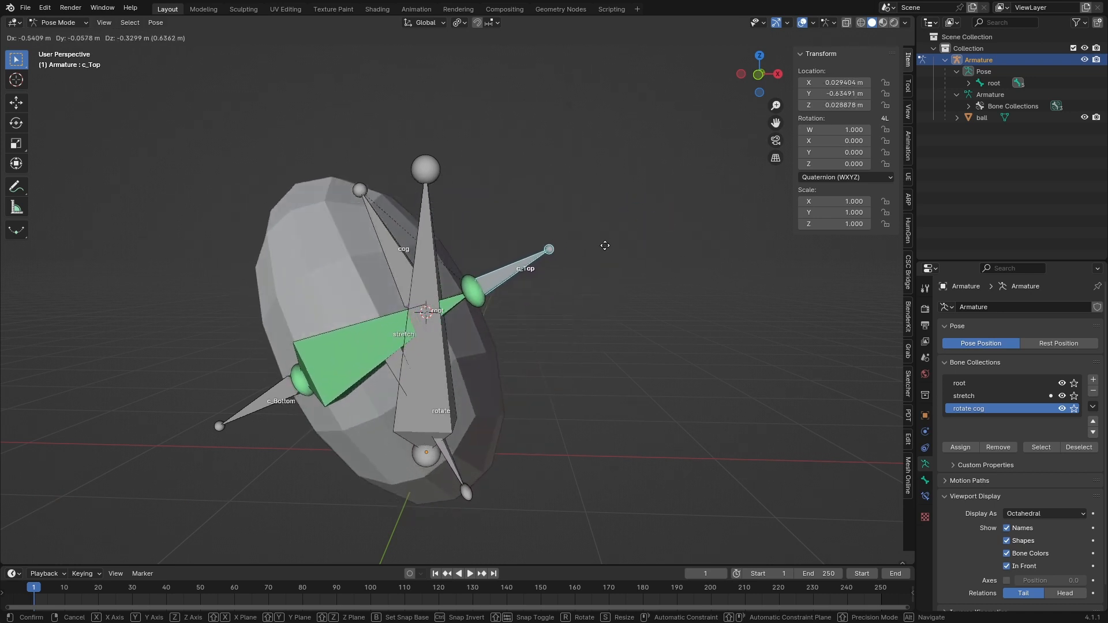
{"action": "left_click", "coordinate": [604, 245]}
Clear the rotation and location of all bones, and deselect them
{"action": "key", "text": "a"}
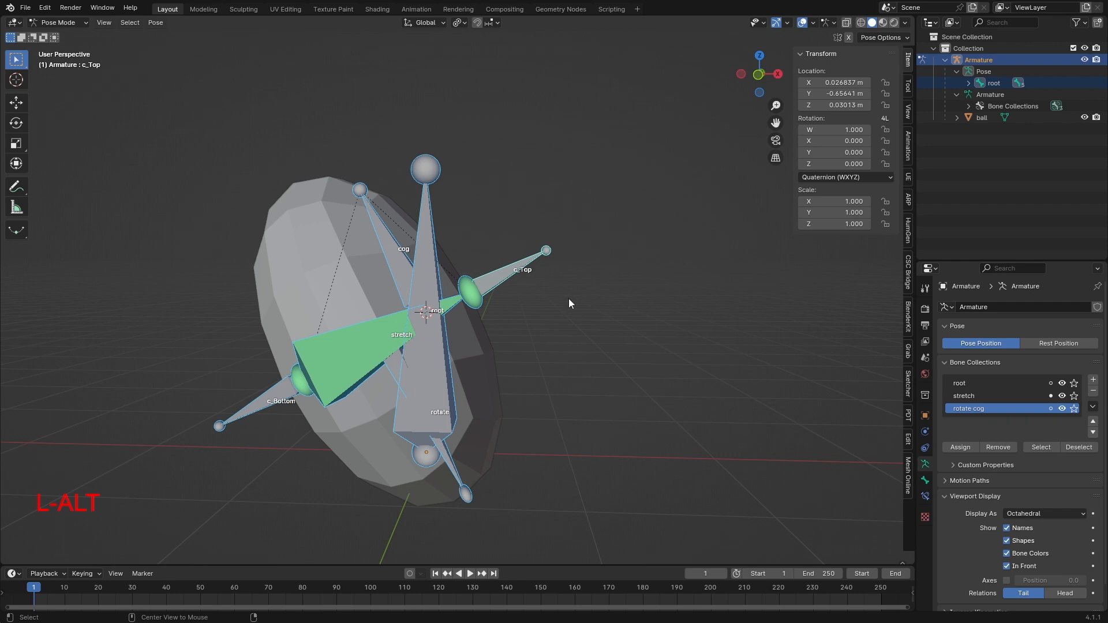
{"action": "key", "text": "alt+r"}
{"action": "key", "text": "alt+g"}
{"action": "left_click", "coordinate": [460, 428]}
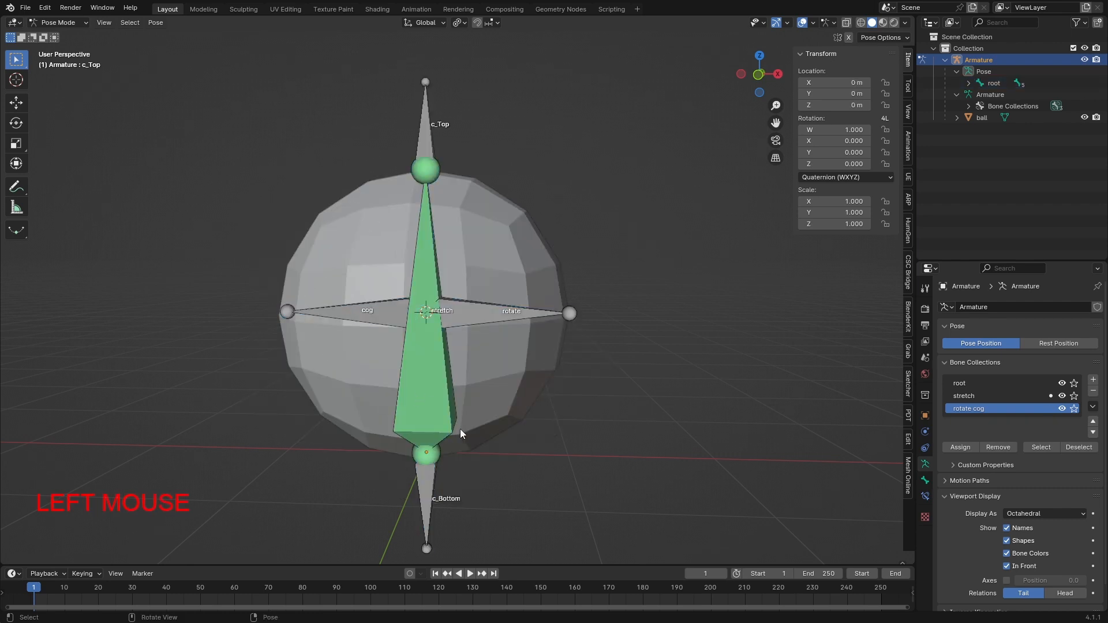
{"action": "middle_click_drag", "start_coordinate": [460, 428], "coordinate": [541, 436]}
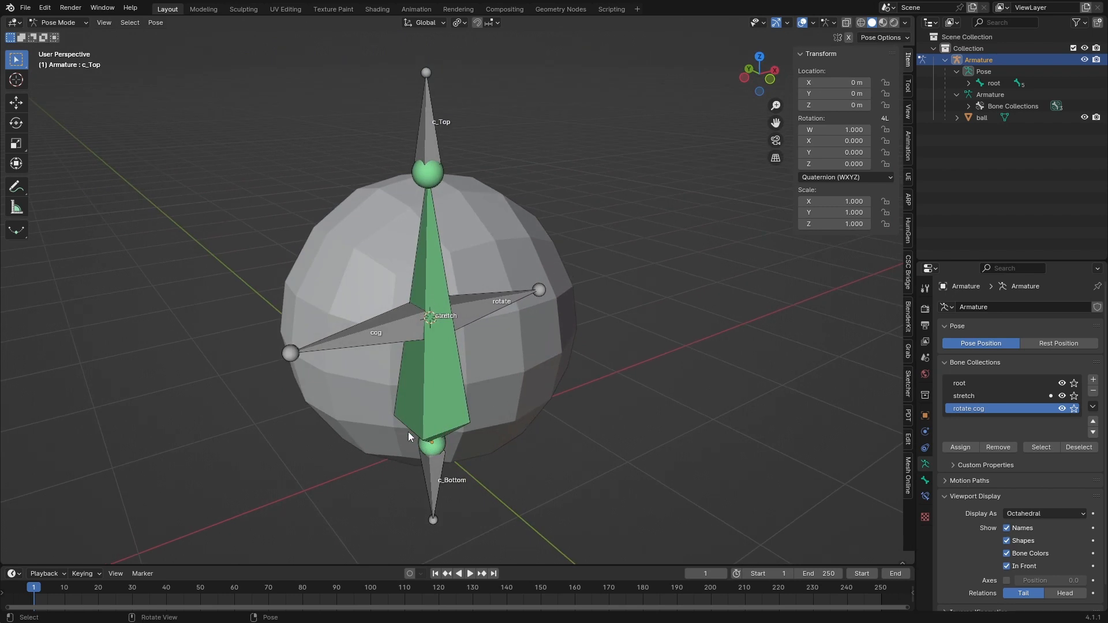
Expand the root bone's hierarchy and select the cog and c_Bottom bones to review the parenting
{"action": "middle_click_drag", "start_coordinate": [408, 436], "coordinate": [474, 133]}
{"action": "middle_click_drag", "start_coordinate": [319, 392], "coordinate": [527, 248]}
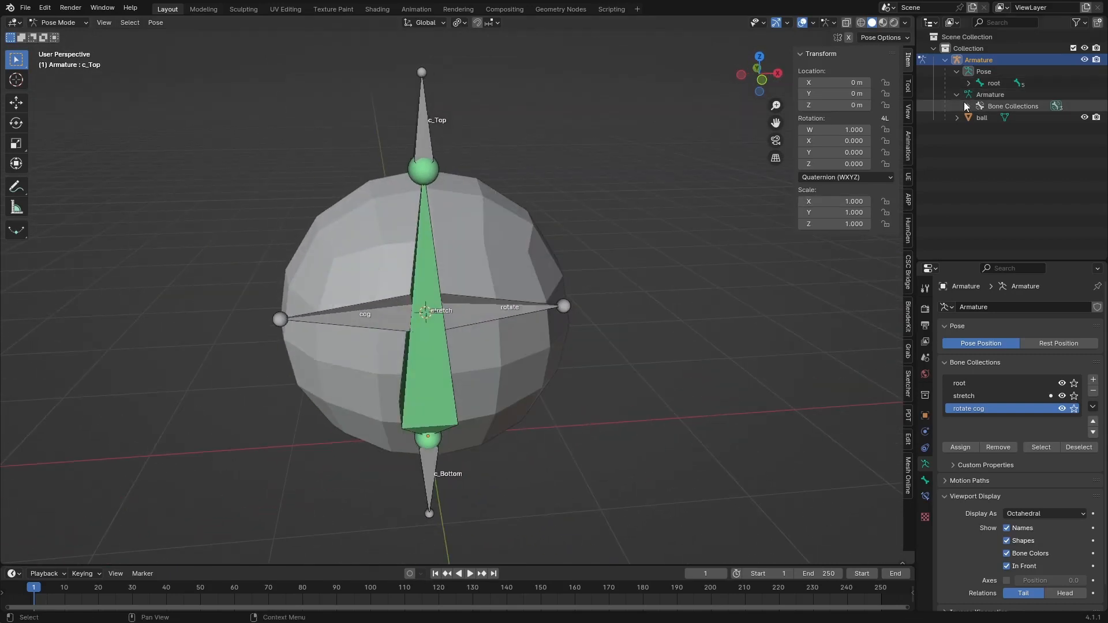
{"action": "left_click", "coordinate": [969, 83]}
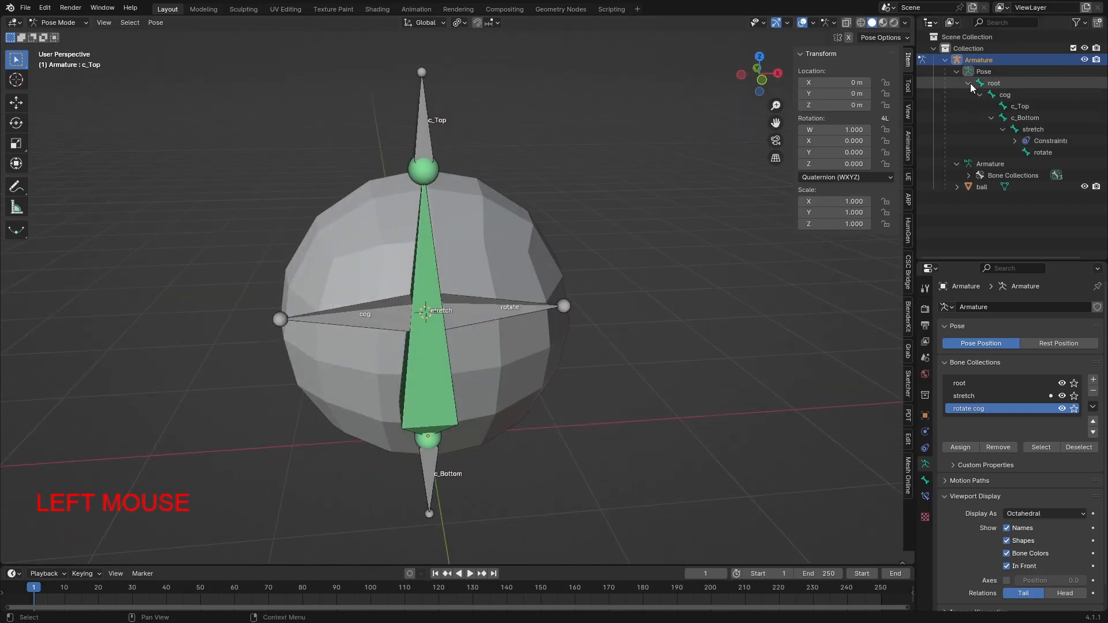
{"action": "left_click", "coordinate": [1035, 152]}
{"action": "left_click", "coordinate": [1030, 118]}
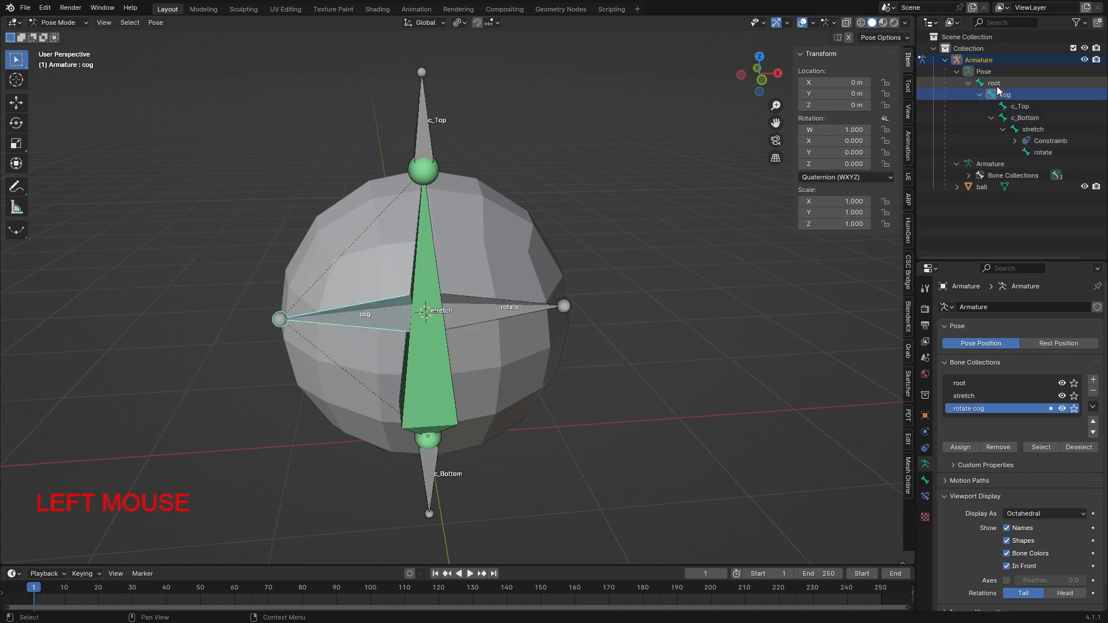
Set the armature's bone display type to Stick
{"action": "scroll", "coordinate": [953, 472], "scroll_direction": "down", "scroll_amount": 1}
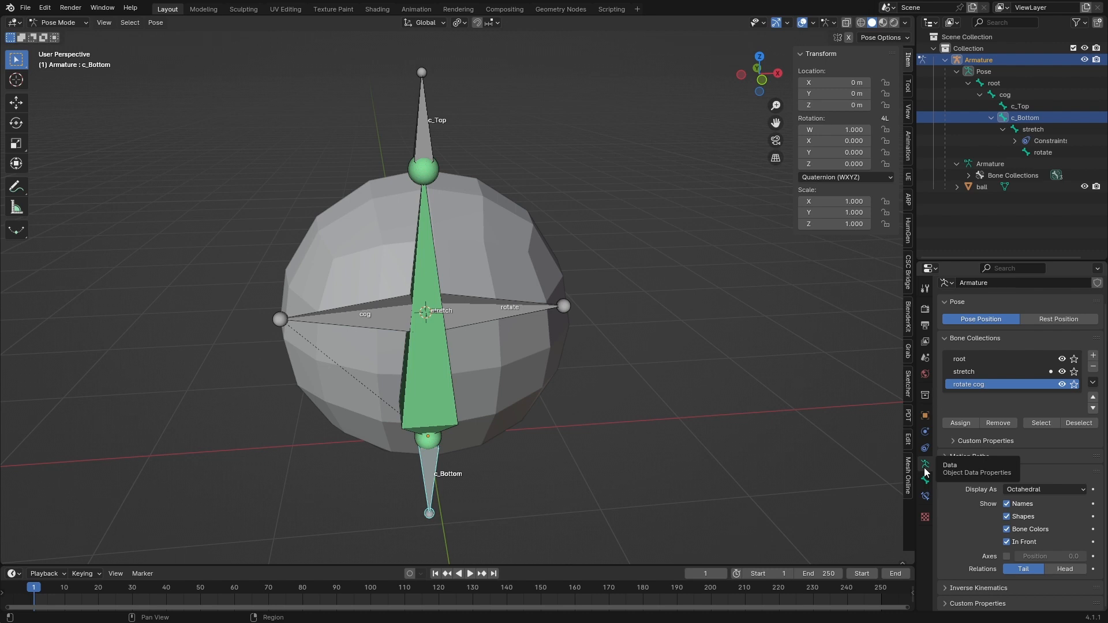
{"action": "left_click", "coordinate": [431, 267]}
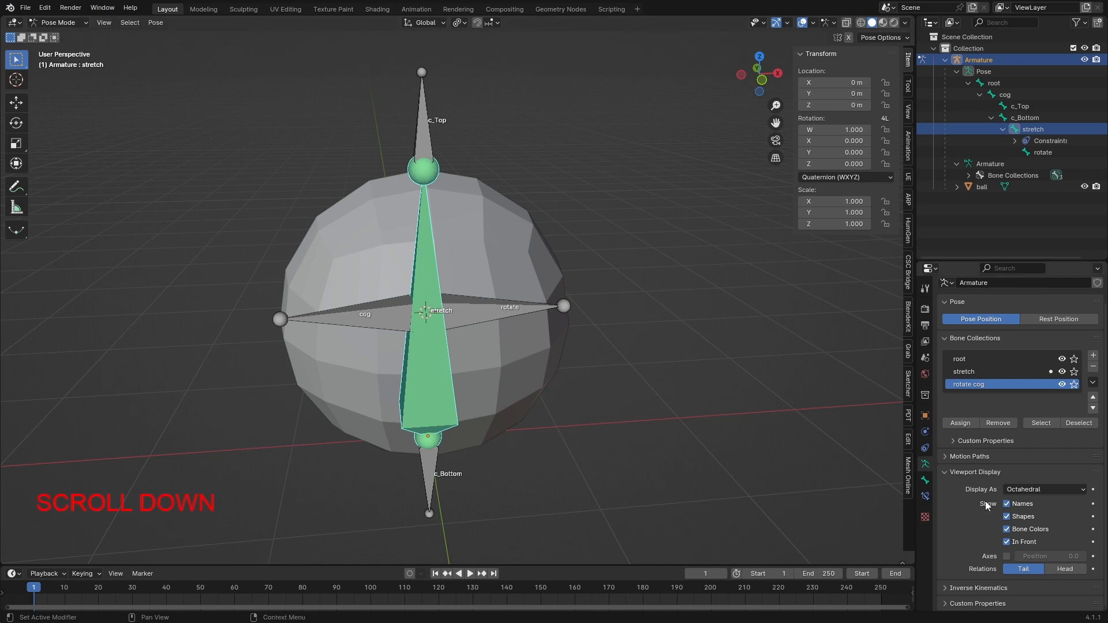
{"action": "left_click", "coordinate": [1039, 491]}
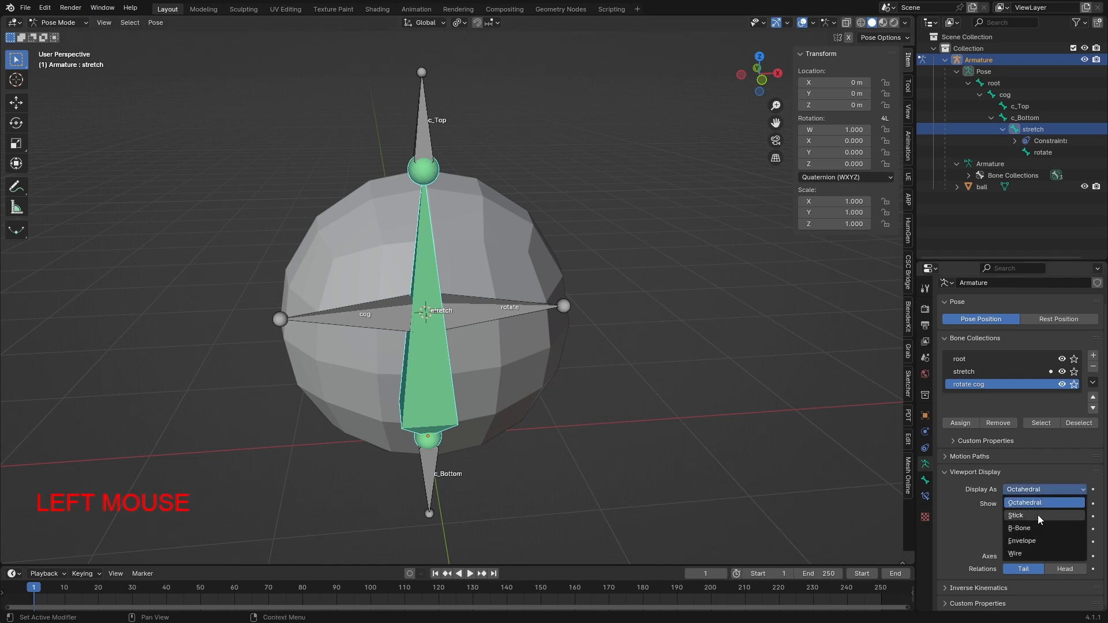
{"action": "left_click", "coordinate": [1040, 516]}
{"action": "middle_click_drag", "start_coordinate": [475, 440], "coordinate": [655, 417]}
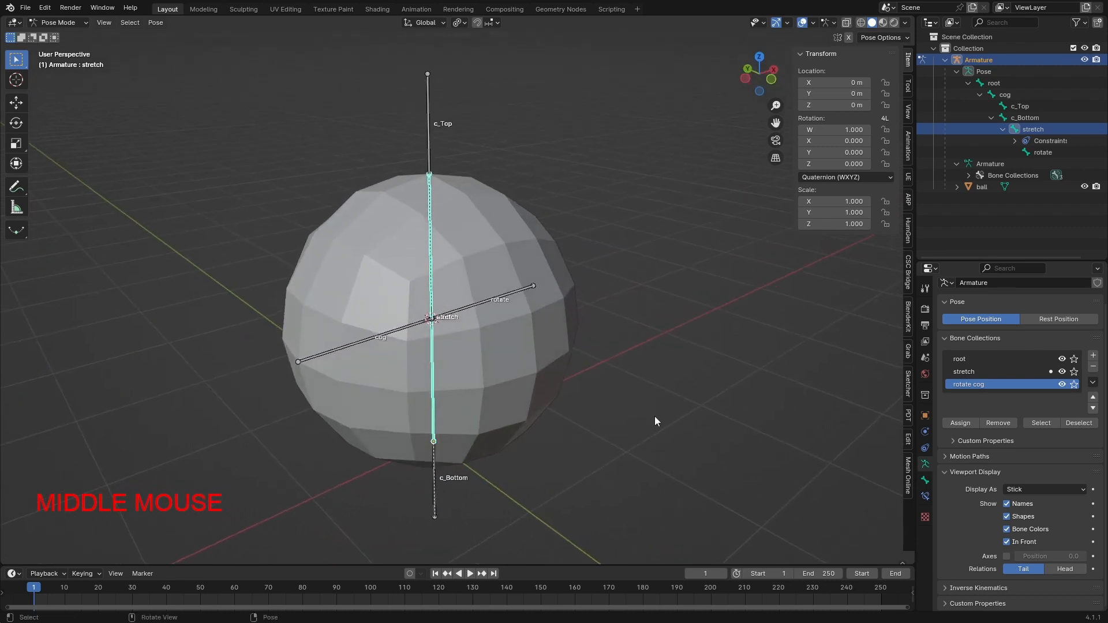
{"action": "left_click", "coordinate": [639, 384]}
Examine the stick-style bones inside the ball from several angles and distances
{"action": "middle_click_drag", "start_coordinate": [337, 257], "coordinate": [408, 234]}
{"action": "scroll", "coordinate": [460, 286], "scroll_direction": "up", "scroll_amount": 3}
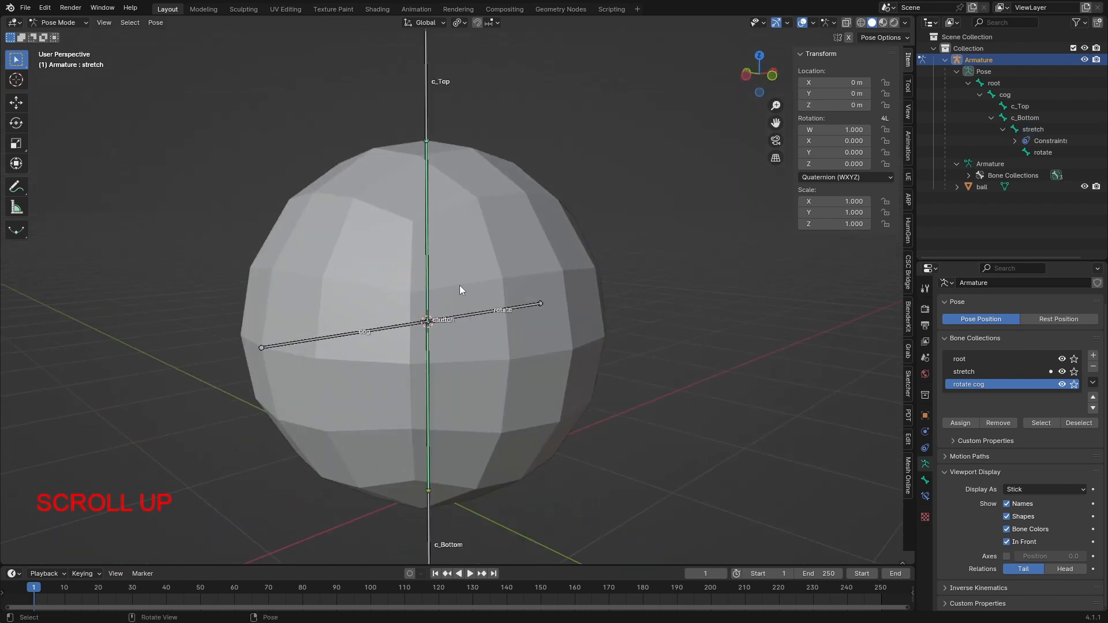
{"action": "middle_click_drag", "start_coordinate": [453, 269], "coordinate": [318, 291]}
{"action": "scroll", "coordinate": [342, 331], "scroll_direction": "down", "scroll_amount": 3}
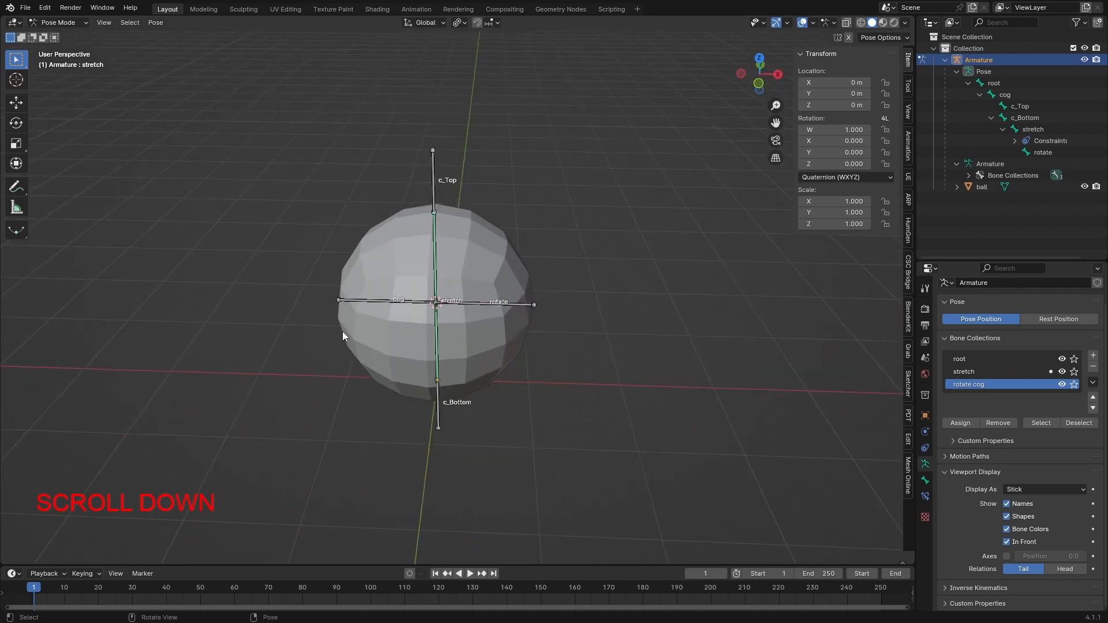
{"action": "middle_click_drag", "start_coordinate": [342, 331], "coordinate": [466, 329]}
{"action": "scroll", "coordinate": [410, 328], "scroll_direction": "up", "scroll_amount": 2}
{"action": "scroll", "coordinate": [410, 328], "scroll_direction": "down", "scroll_amount": 3}
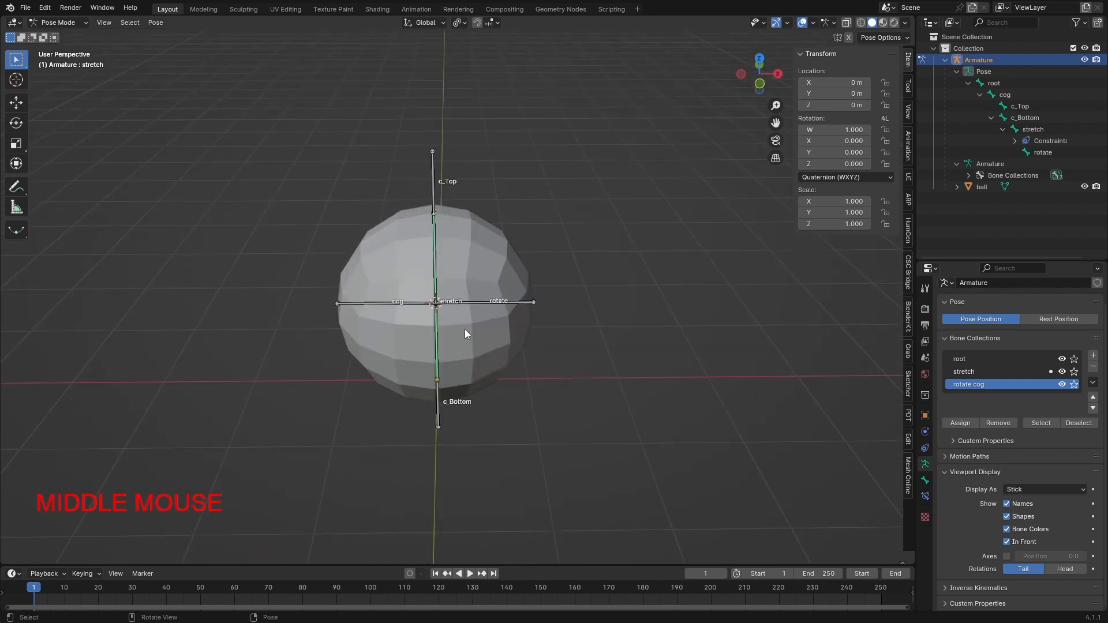
{"action": "scroll", "coordinate": [431, 164], "scroll_direction": "up", "scroll_amount": 3}
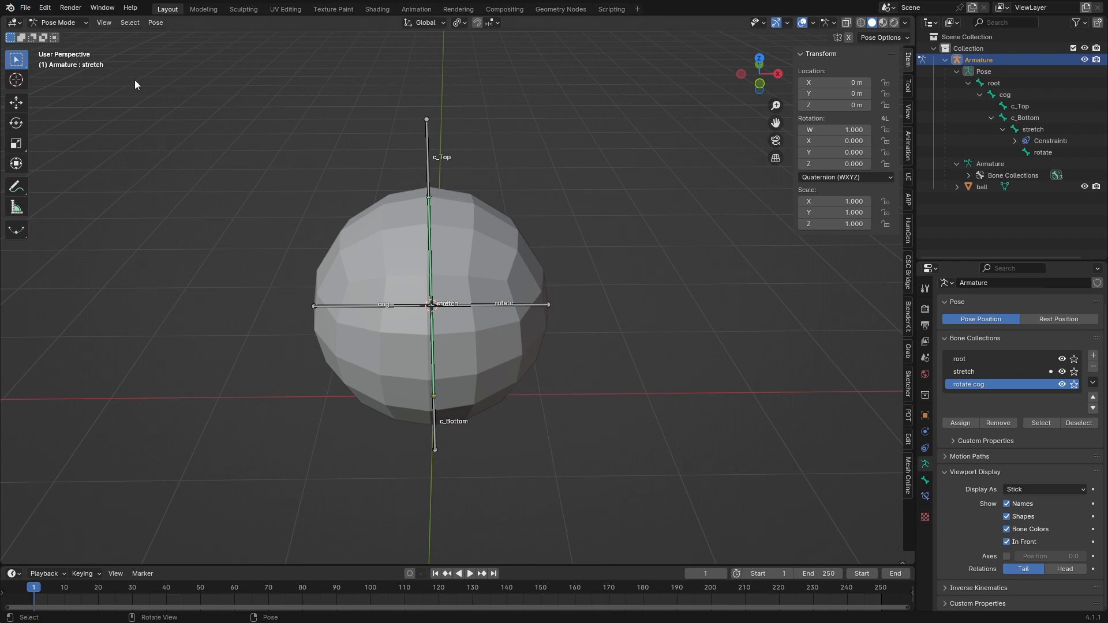
Switch the armature from Pose Mode to Object Mode
{"action": "left_click", "coordinate": [84, 24]}
{"action": "left_click", "coordinate": [79, 36]}
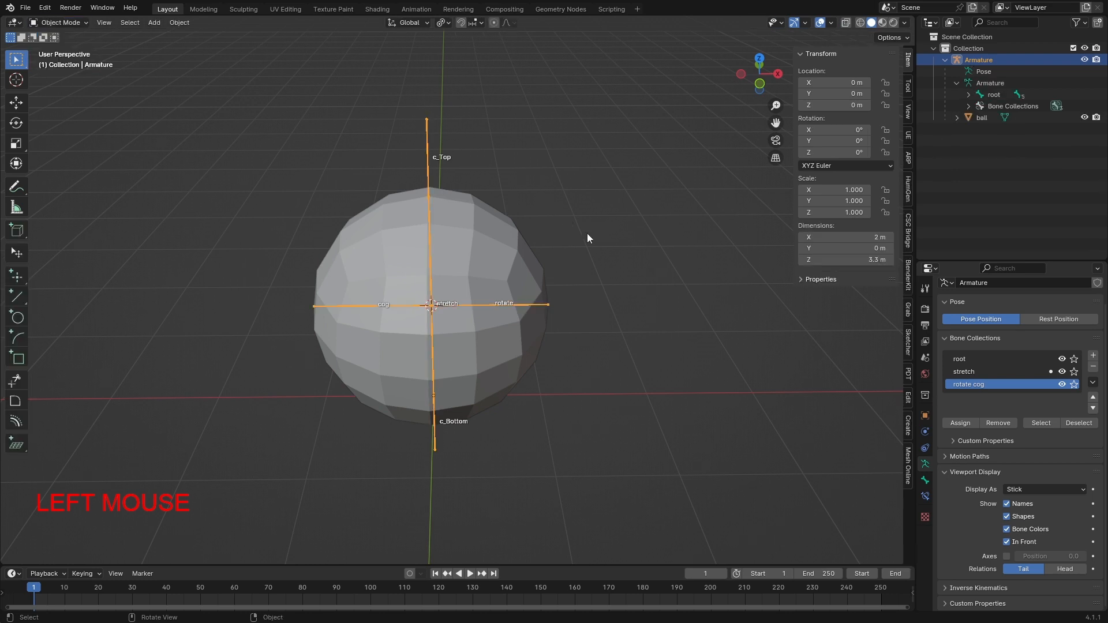
{"action": "middle_click_drag", "start_coordinate": [647, 310], "coordinate": [563, 404]}
{"action": "middle_click_drag", "start_coordinate": [574, 469], "coordinate": [582, 425], "text": "shift"}
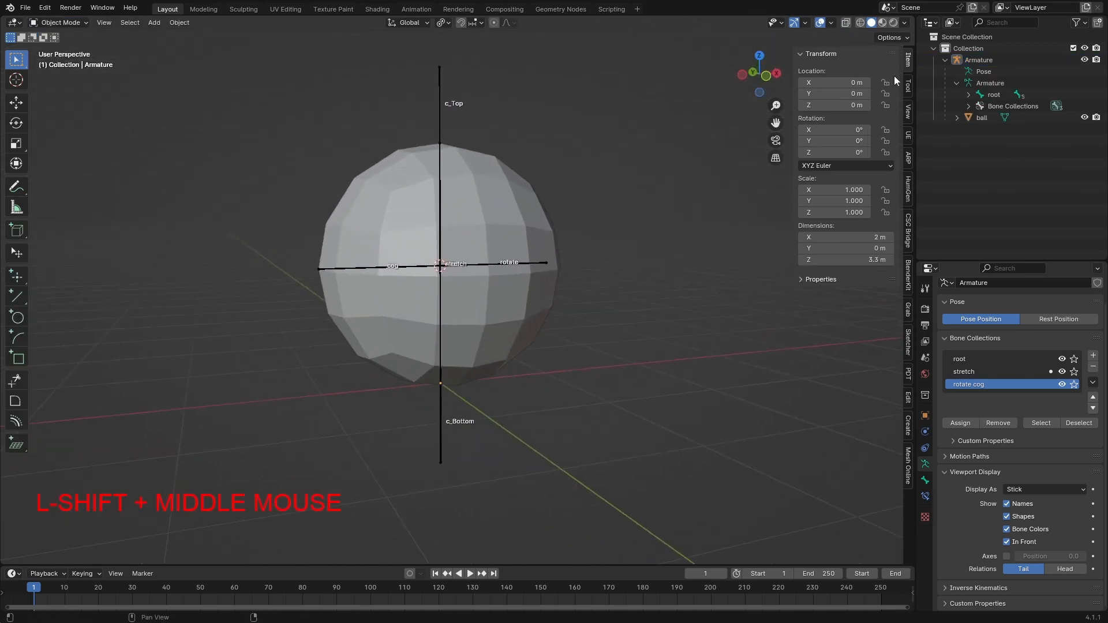
Create a new collection directly under the Scene Collection and name it widget
{"action": "left_click", "coordinate": [935, 50]}
{"action": "right_click", "coordinate": [960, 36]}
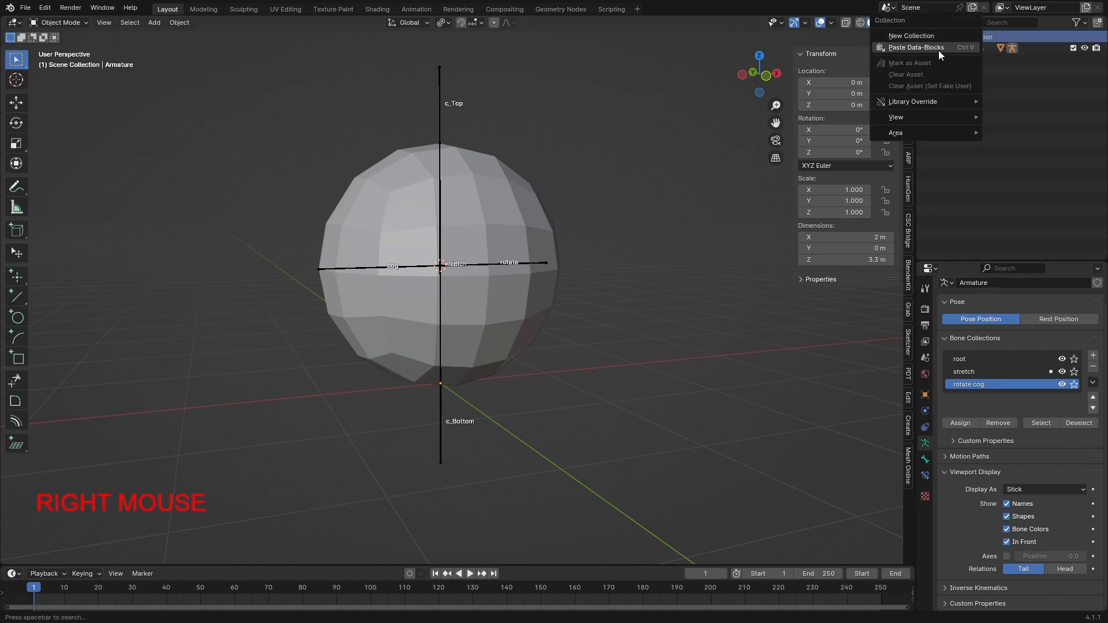
{"action": "left_click", "coordinate": [941, 38]}
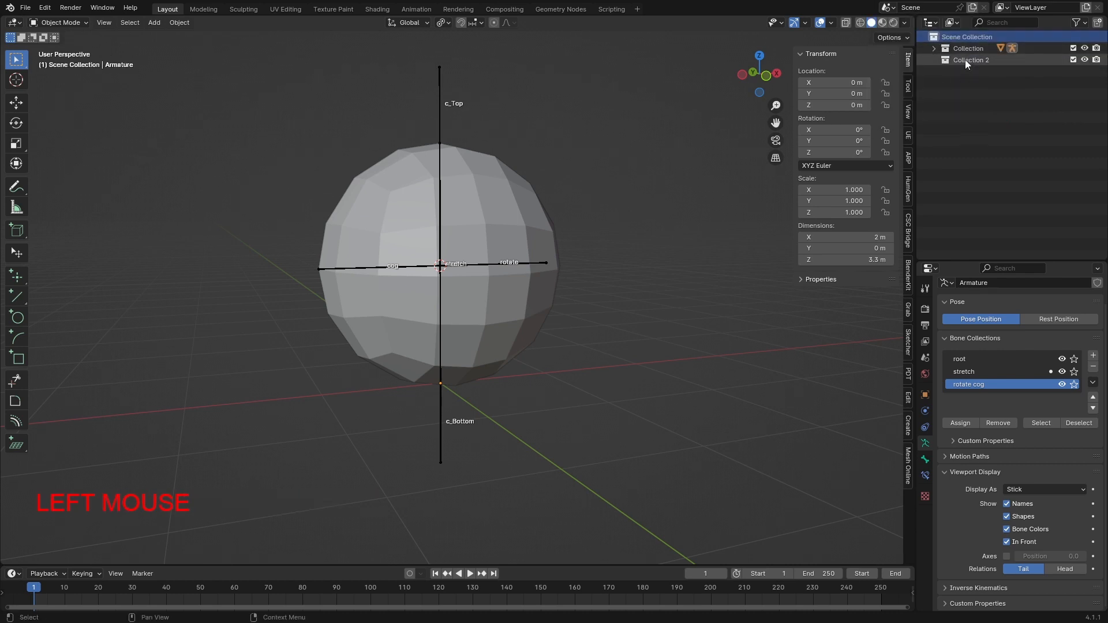
{"action": "double_click", "coordinate": [965, 60]}
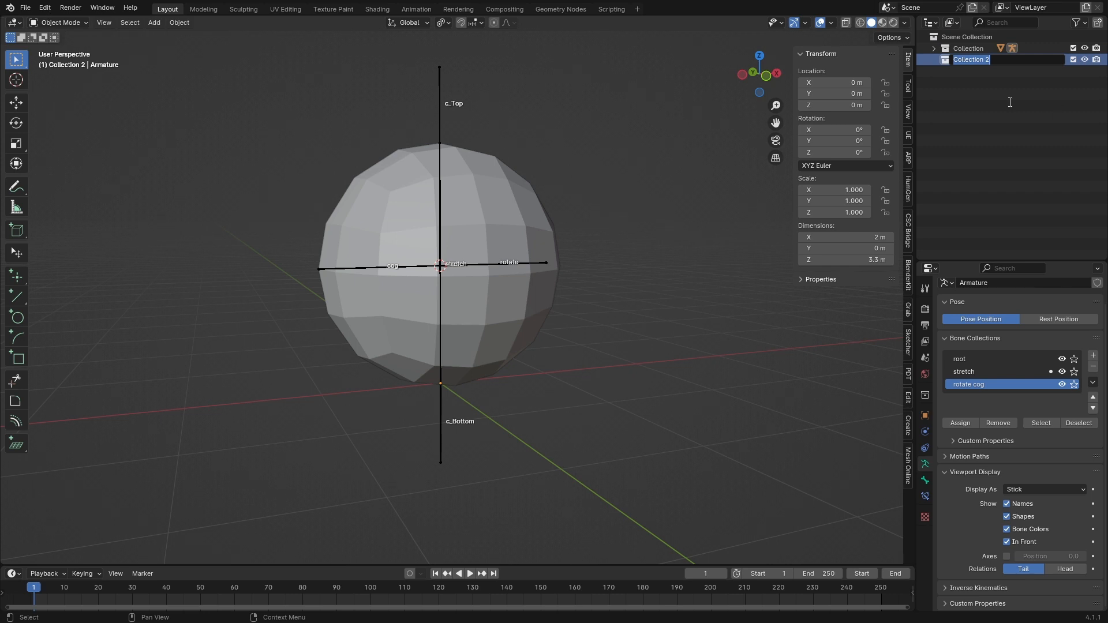
{"action": "type", "text": "widget"}
{"action": "key", "text": "Return"}
Place the 3D cursor beside the ball, and snap it to the world origin
{"action": "middle_click_drag", "start_coordinate": [416, 267], "coordinate": [435, 270]}
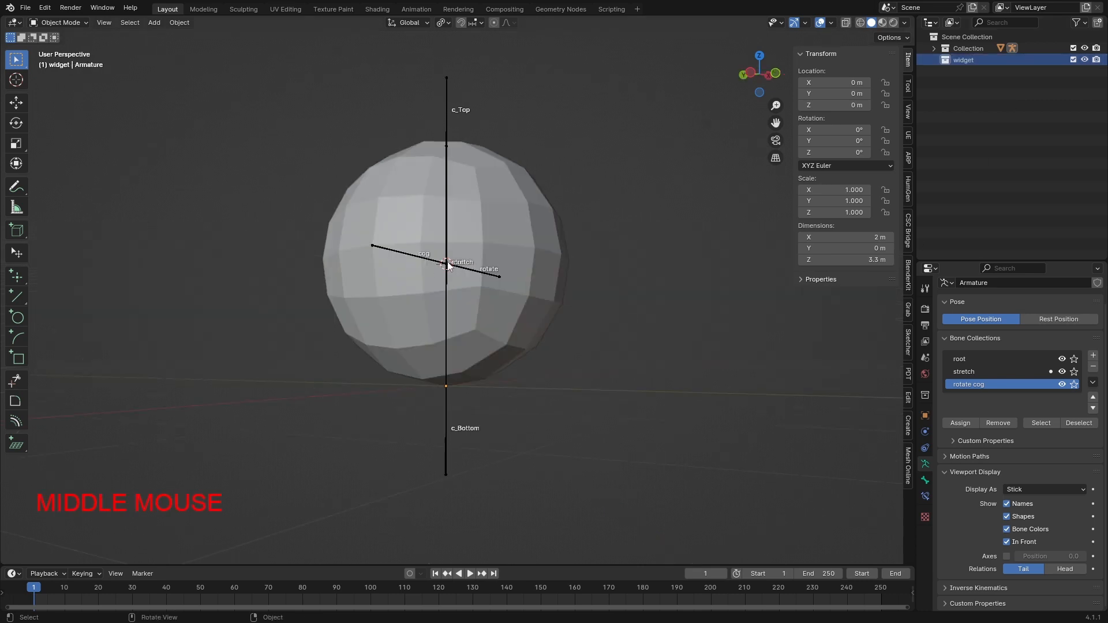
{"action": "right_click", "coordinate": [684, 218], "text": "shift"}
{"action": "middle_click_drag", "start_coordinate": [681, 251], "coordinate": [655, 296]}
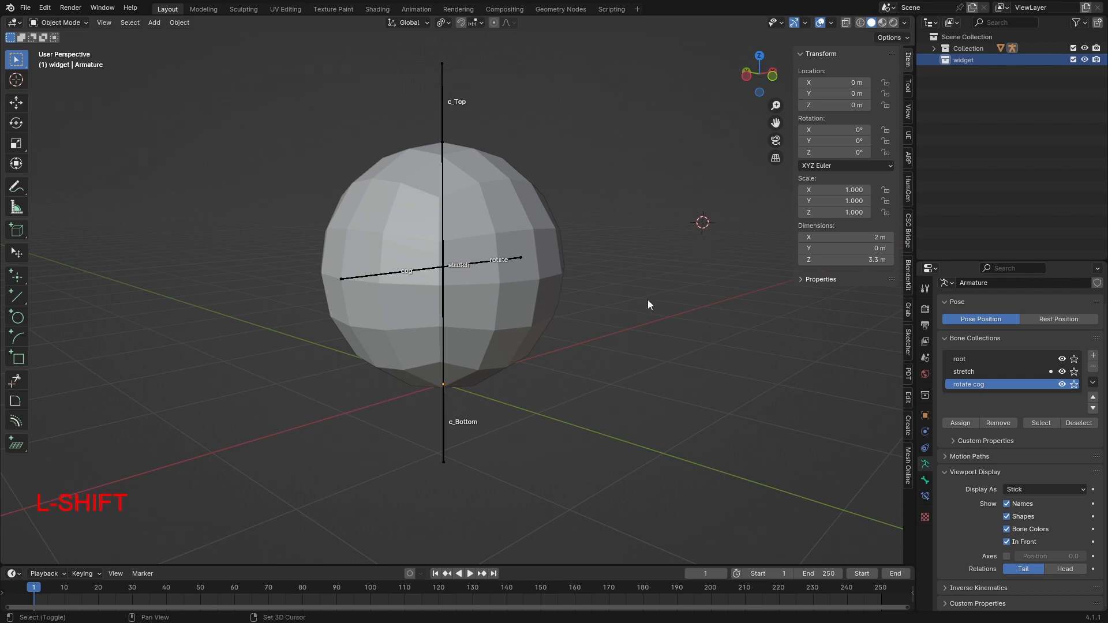
{"action": "key", "text": "shift+s"}
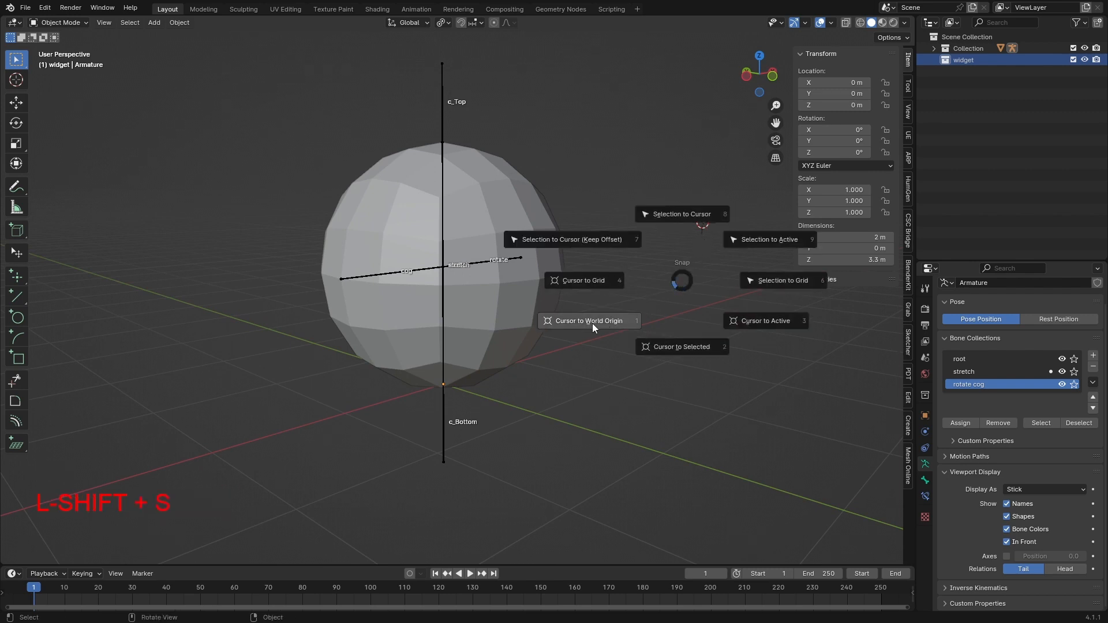
{"action": "left_click", "coordinate": [592, 323]}
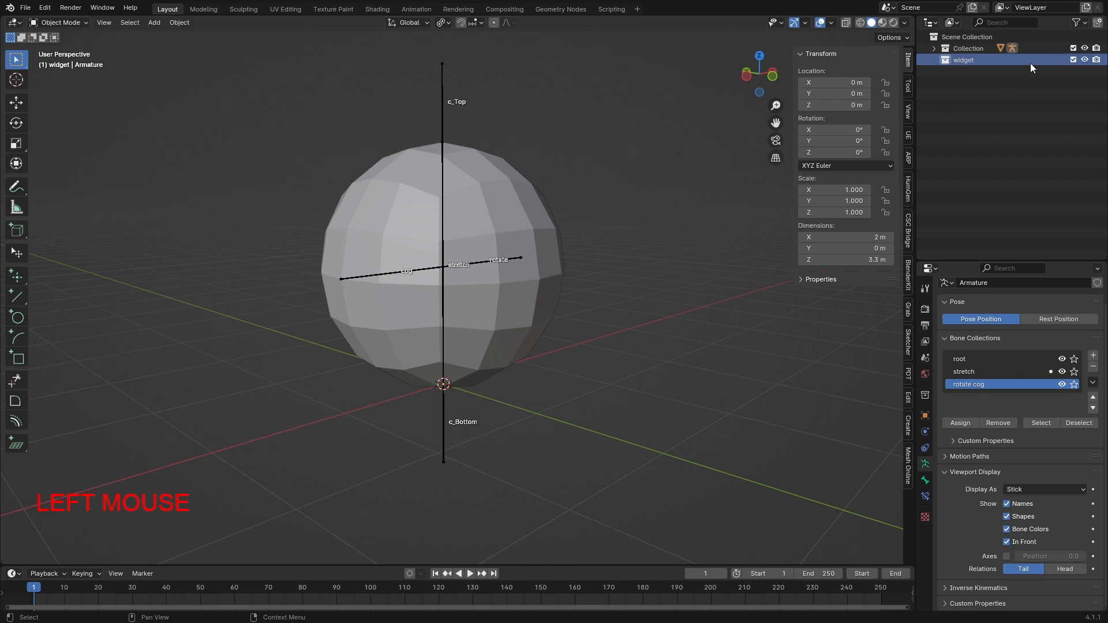
Rename the collection holding the ball and armature as rig and hide it in the viewport
{"action": "left_click", "coordinate": [1015, 48]}
{"action": "double_click", "coordinate": [971, 51]}
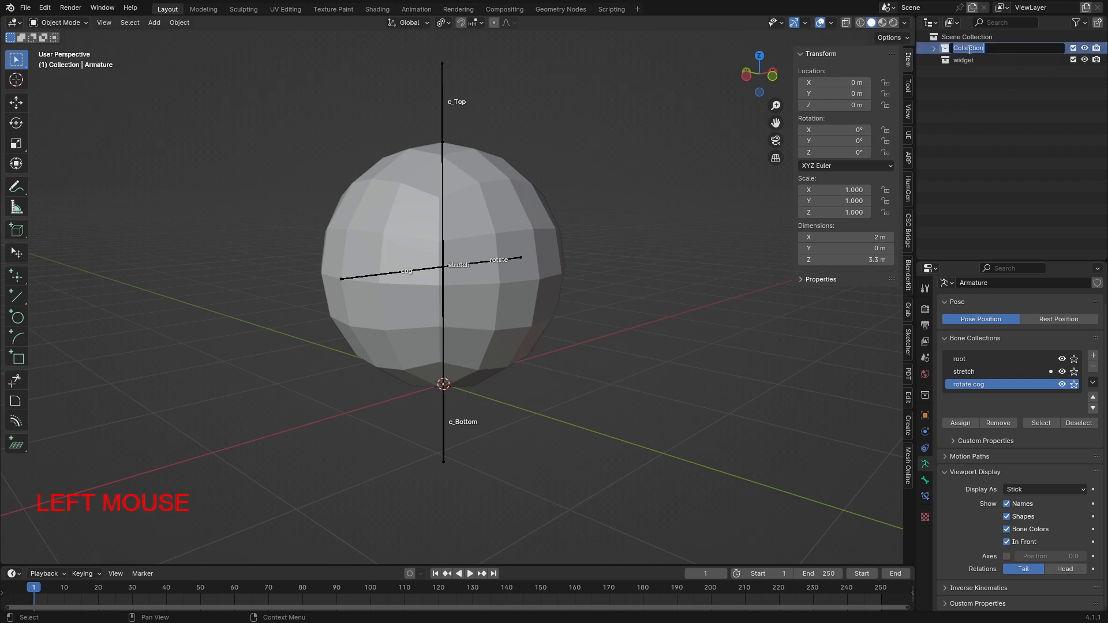
{"action": "type", "text": "r"}
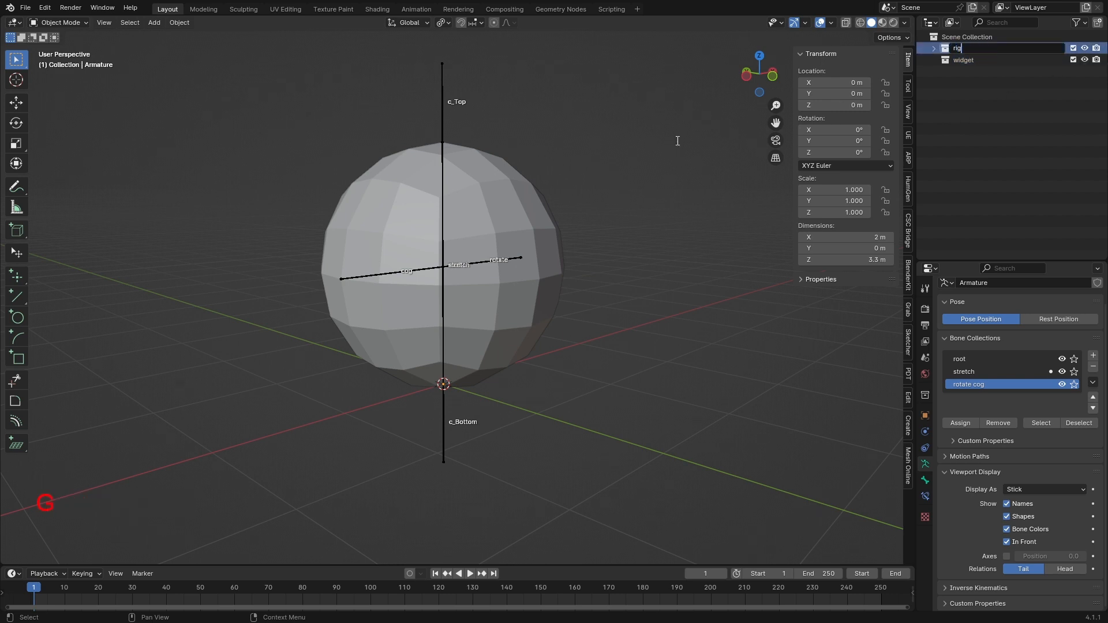
{"action": "type", "text": "ig"}
{"action": "key", "text": "Return"}
{"action": "left_click", "coordinate": [1085, 48]}
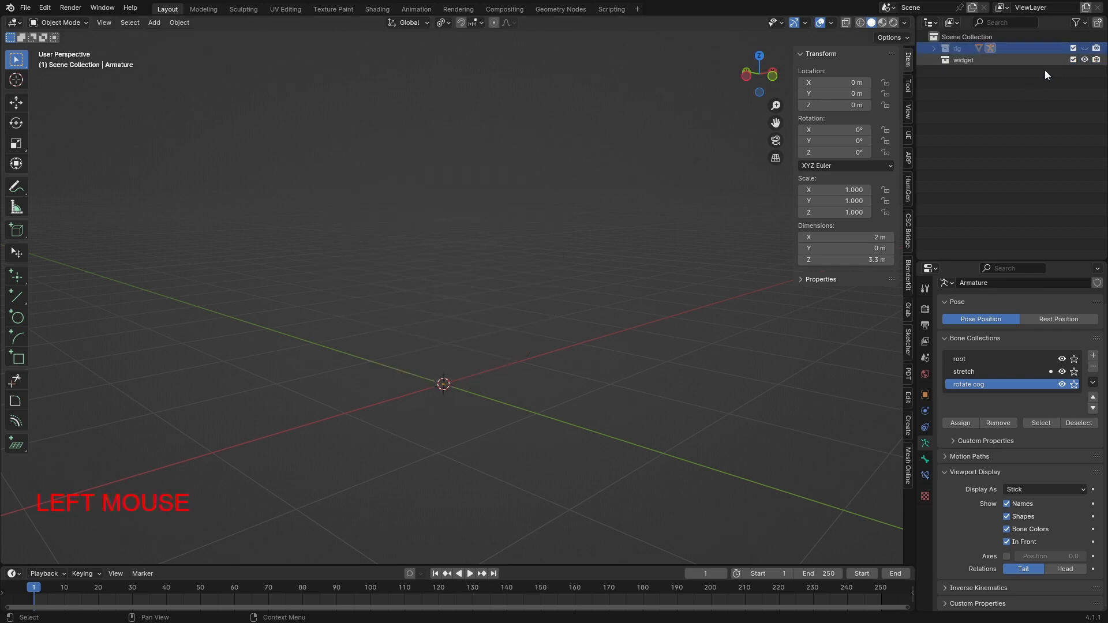
Add a UV Sphere mesh at the world origin
{"action": "middle_click_drag", "start_coordinate": [539, 364], "coordinate": [502, 398]}
{"action": "left_click", "coordinate": [664, 376]}
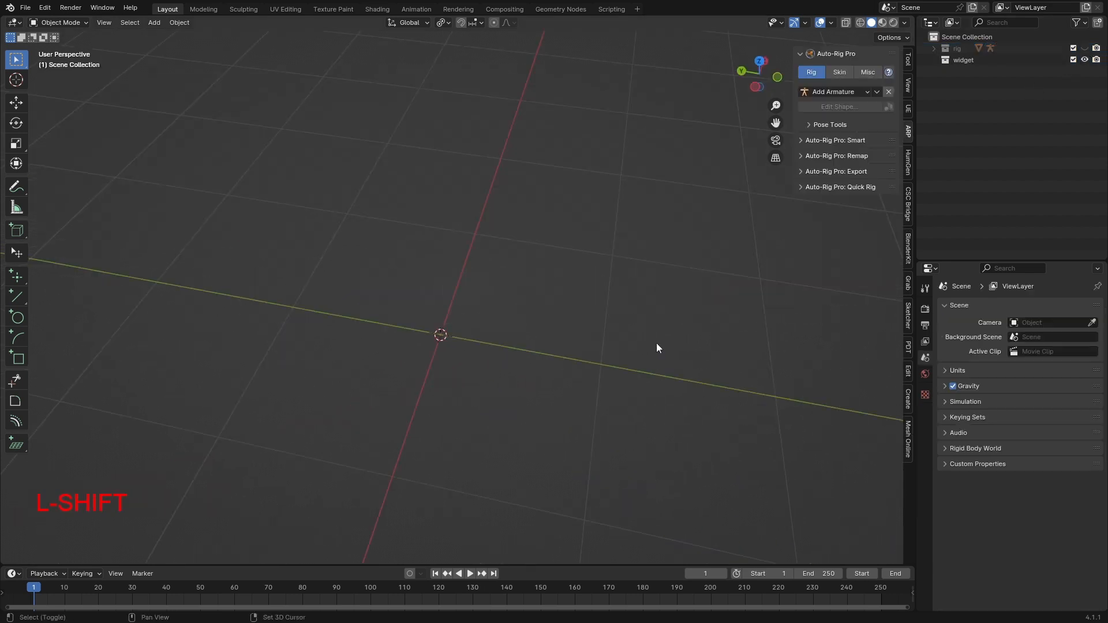
{"action": "key", "text": "shift+a"}
{"action": "mouse_move", "coordinate": [650, 332]}
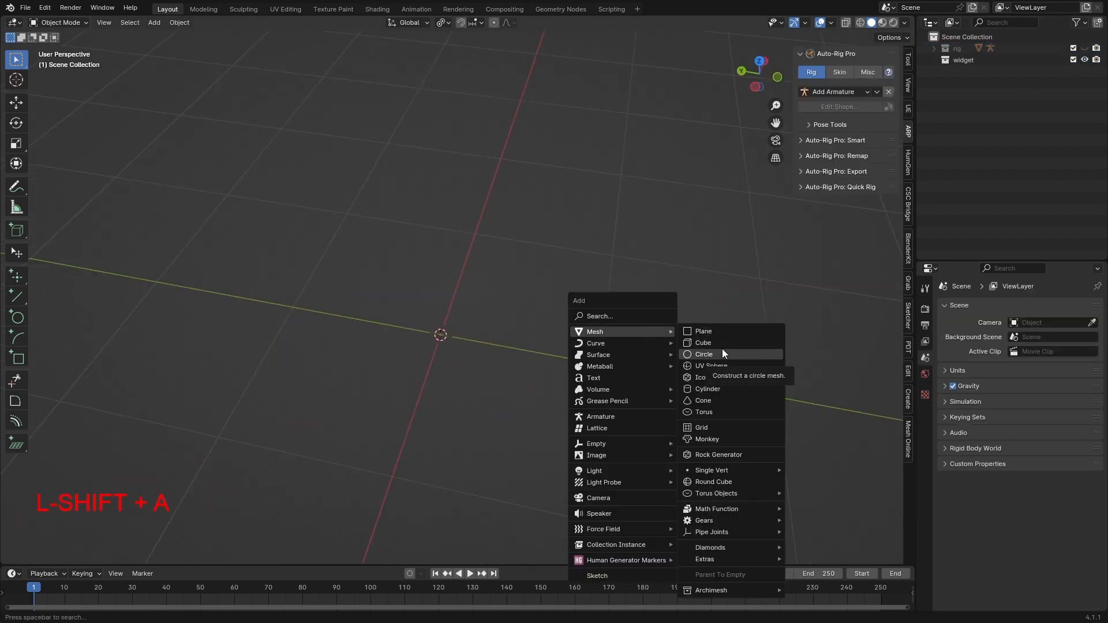
{"action": "left_click", "coordinate": [711, 366]}
{"action": "middle_click_drag", "start_coordinate": [606, 324], "coordinate": [512, 344]}
Separate the sphere's horizontal middle edge loop into its own object
{"action": "key", "text": "Tab"}
{"action": "middle_click_drag", "start_coordinate": [569, 450], "coordinate": [594, 373], "text": "shift"}
{"action": "key", "text": "2"}
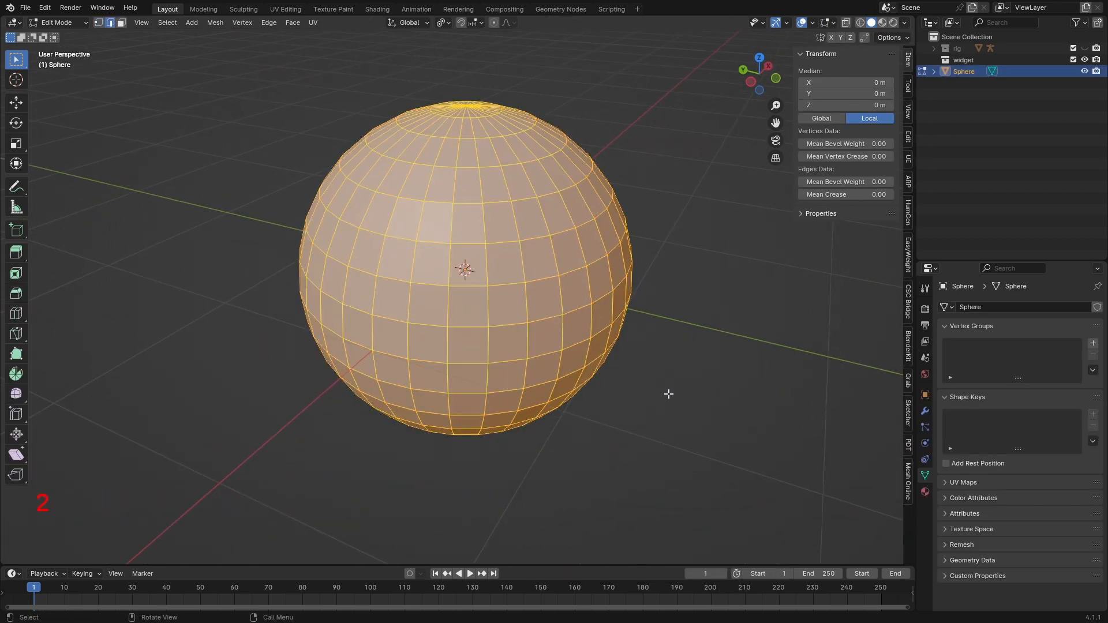
{"action": "middle_click_drag", "start_coordinate": [653, 401], "coordinate": [579, 400]}
{"action": "left_click", "coordinate": [580, 398]}
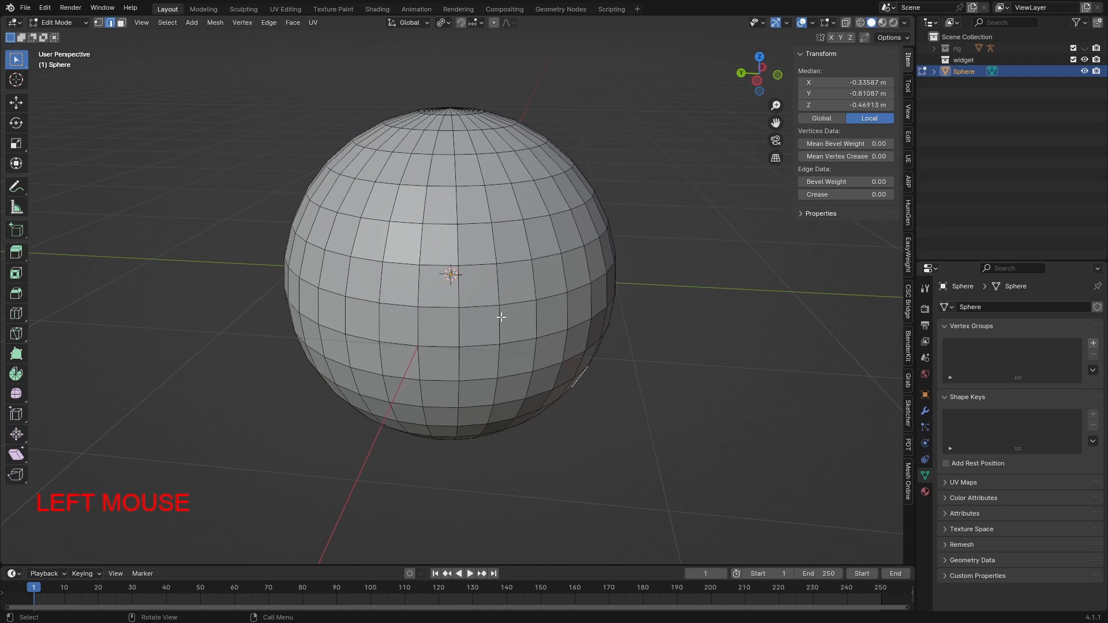
{"action": "left_click", "coordinate": [709, 406]}
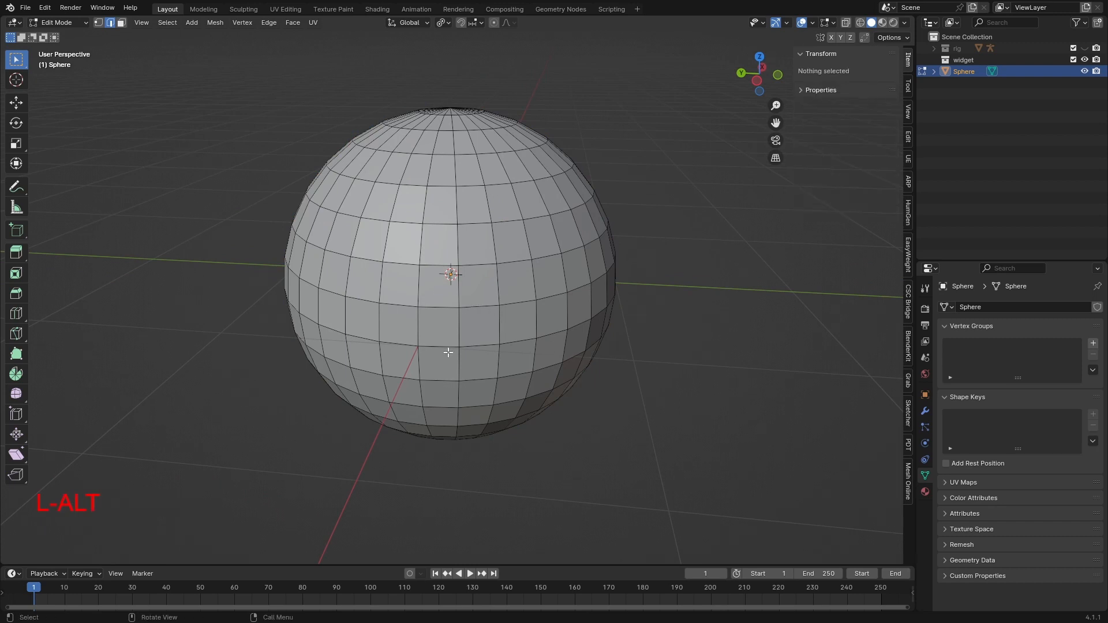
{"action": "middle_click_drag", "start_coordinate": [507, 329], "coordinate": [565, 377], "text": "alt"}
{"action": "left_click", "coordinate": [460, 310], "text": "alt"}
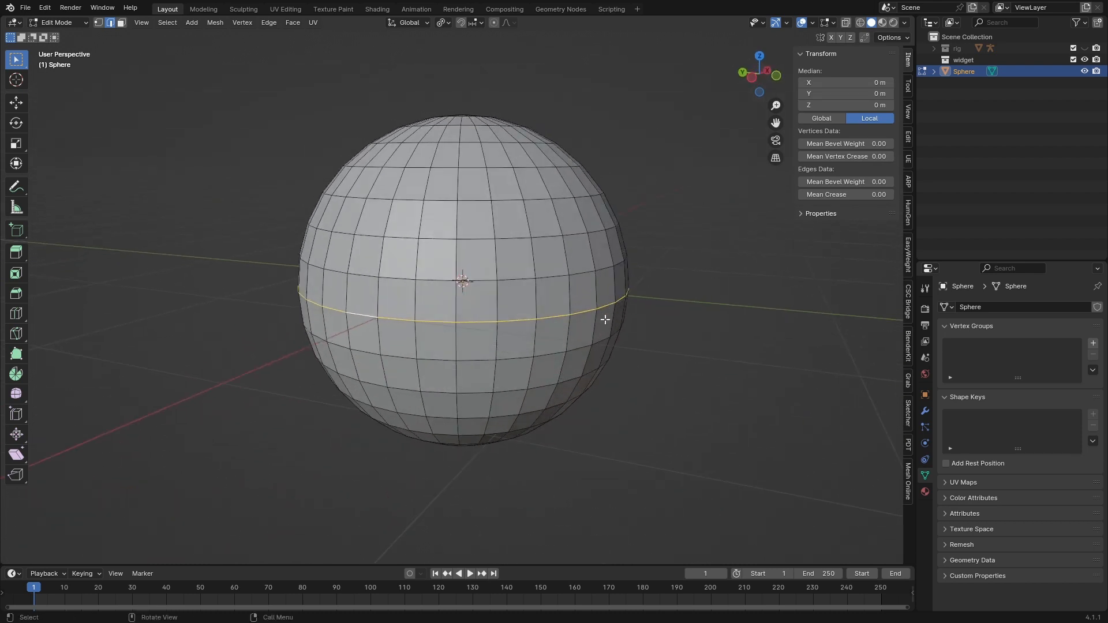
{"action": "middle_click_drag", "start_coordinate": [625, 329], "coordinate": [626, 297]}
{"action": "key", "text": "p"}
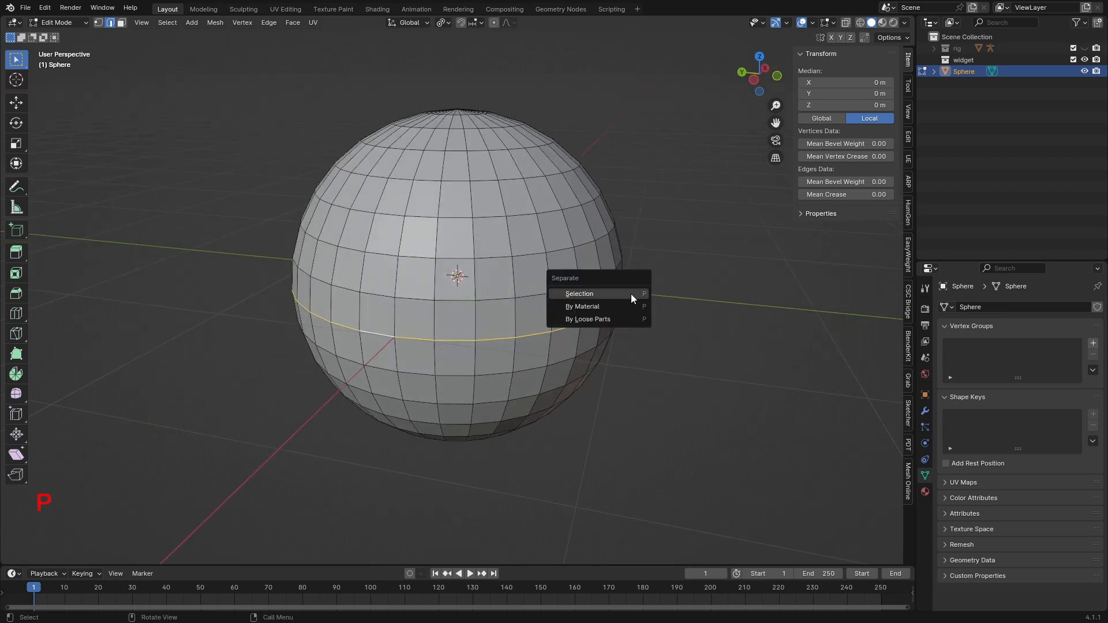
{"action": "left_click", "coordinate": [591, 297]}
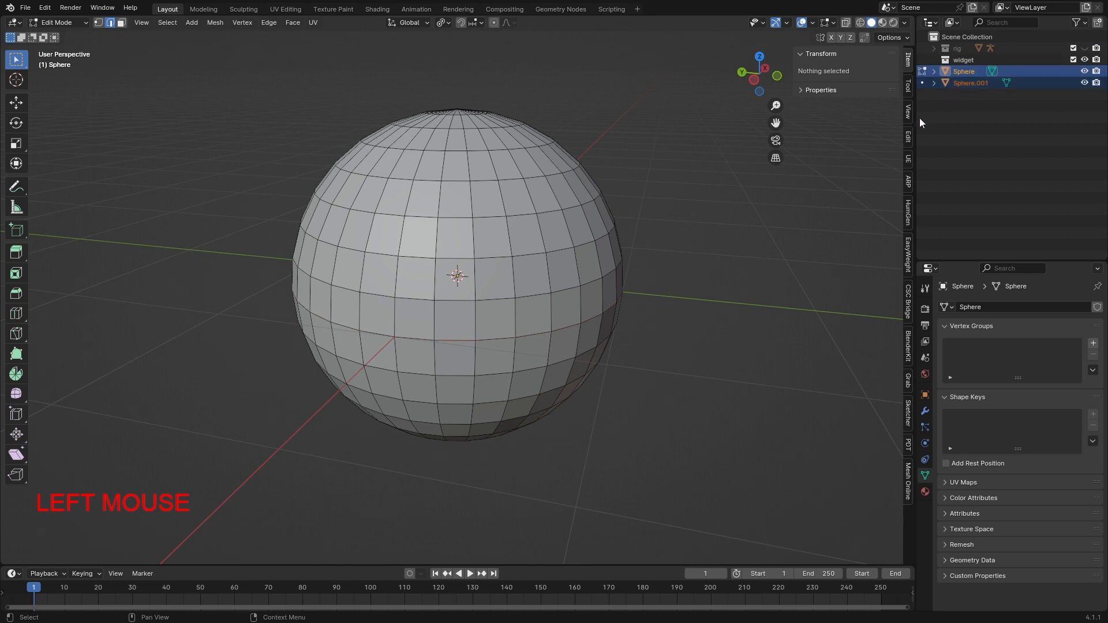
Hide the original sphere, return to Object Mode and select the separated circle
{"action": "left_click", "coordinate": [1084, 71]}
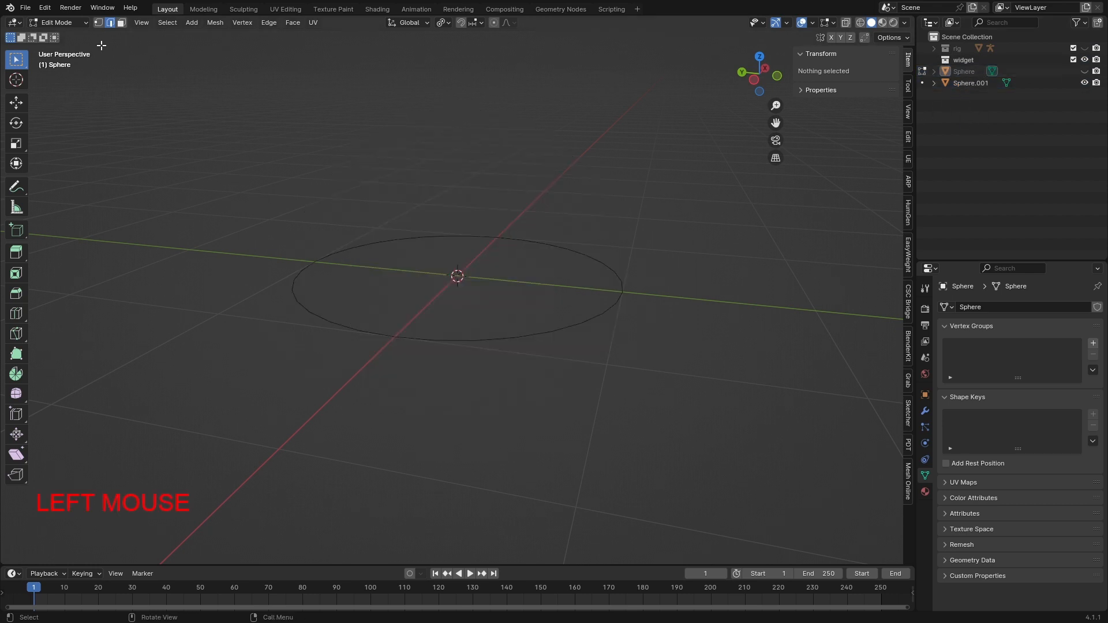
{"action": "key", "text": "Tab"}
{"action": "left_click", "coordinate": [598, 261]}
{"action": "middle_click_drag", "start_coordinate": [598, 261], "coordinate": [603, 301]}
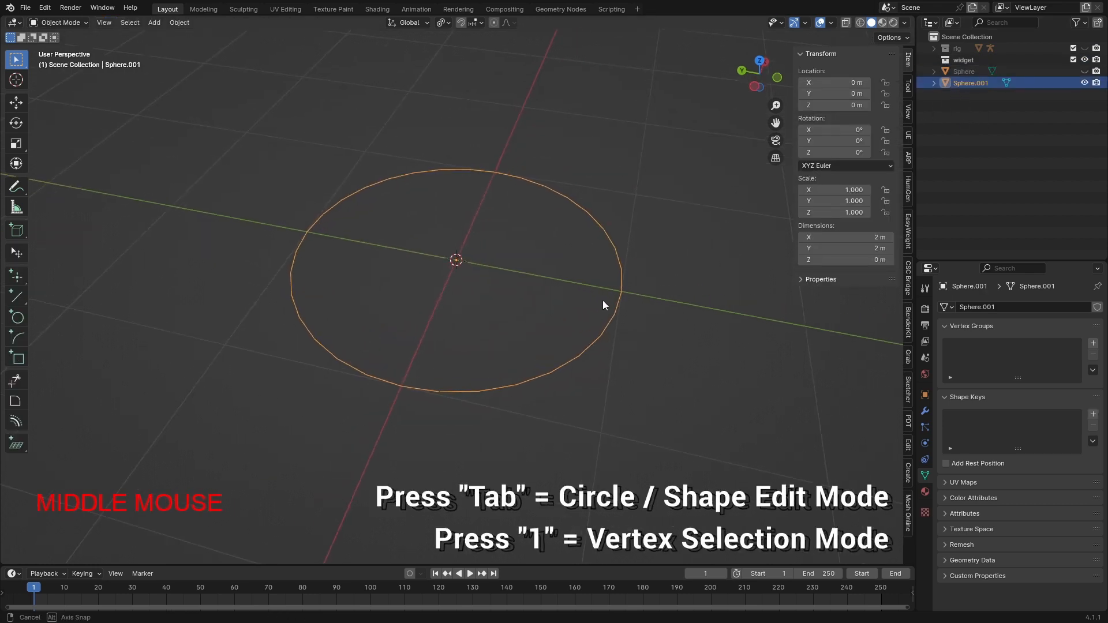
Inspect the separated circle's vertices in Edit Mode with vertex selection, selecting them all, and return to Object Mode
{"action": "key", "text": "Tab"}
{"action": "left_click", "coordinate": [622, 283]}
{"action": "key", "text": "Tab"}
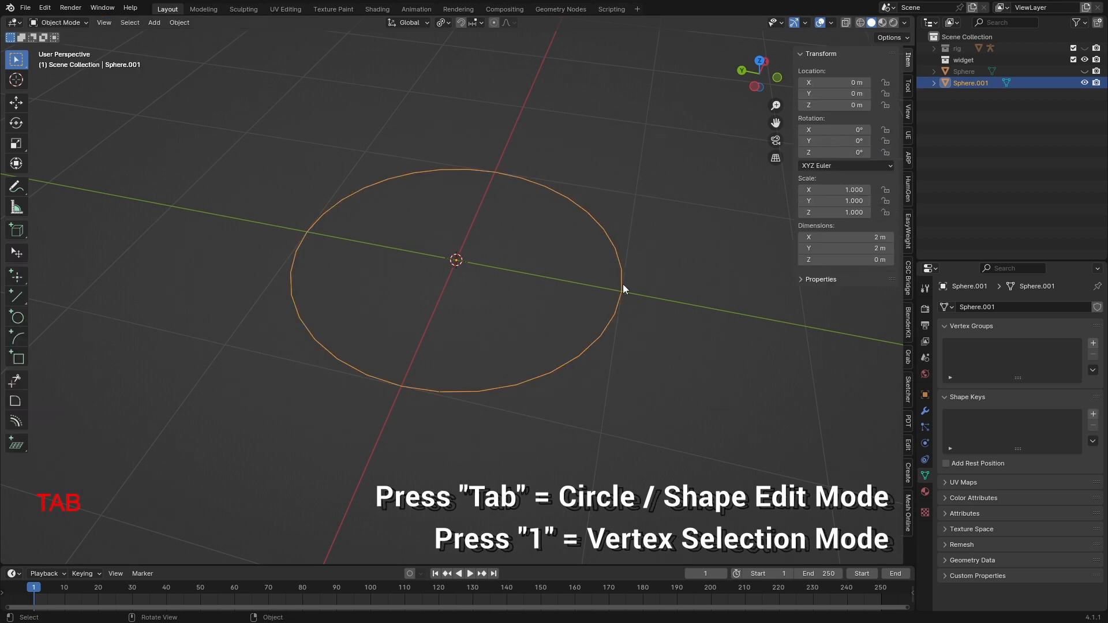
{"action": "key", "text": "Tab"}
{"action": "key", "text": "1"}
{"action": "left_click_drag", "start_coordinate": [281, 154], "coordinate": [720, 403]}
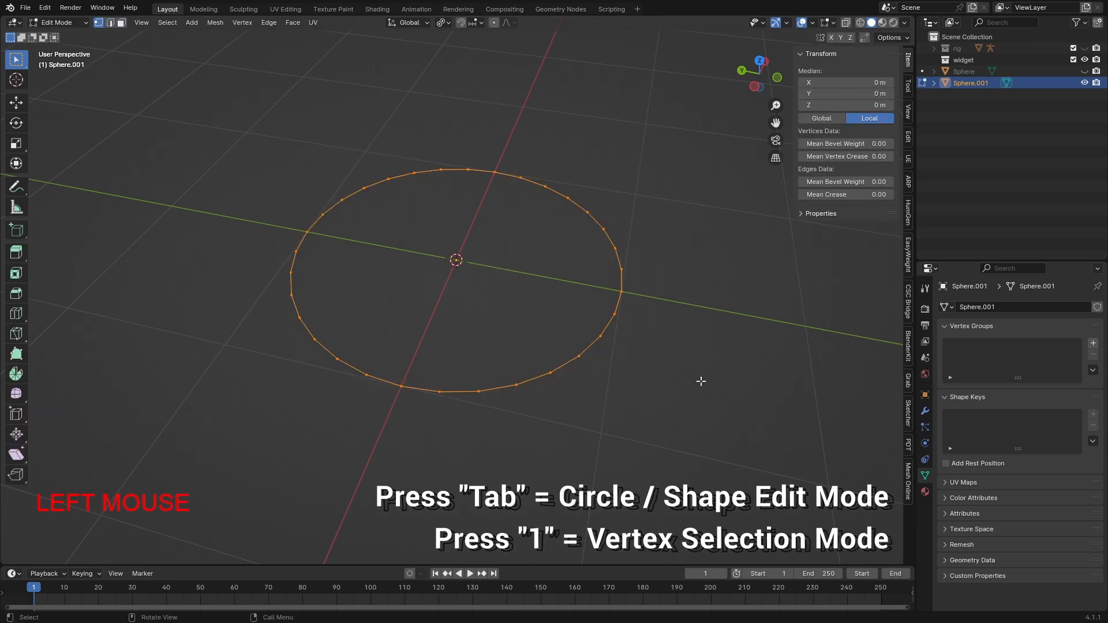
{"action": "left_click", "coordinate": [693, 382]}
{"action": "key", "text": "Tab"}
{"action": "middle_click_drag", "start_coordinate": [504, 364], "coordinate": [412, 327]}
{"action": "middle_click_drag", "start_coordinate": [544, 314], "coordinate": [517, 304]}
{"action": "scroll", "coordinate": [535, 296], "scroll_direction": "down", "scroll_amount": 4}
{"action": "key", "text": "g"}
{"action": "key", "text": "Escape"}
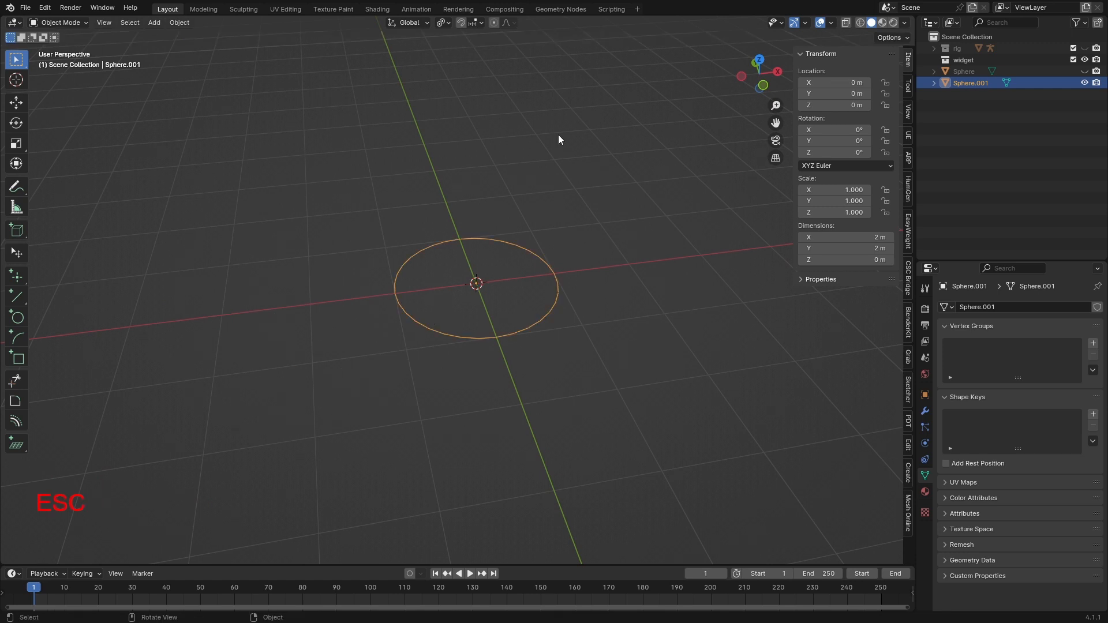
Unhide the rig collection, select the armature and make root the active bone collection
{"action": "left_click", "coordinate": [1084, 49]}
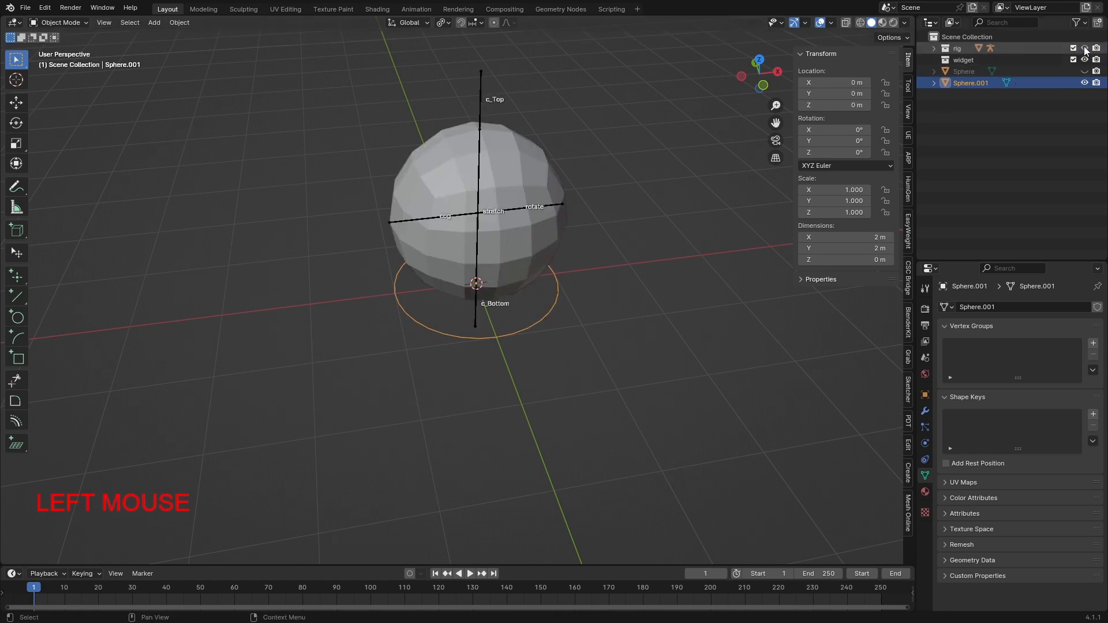
{"action": "middle_click_drag", "start_coordinate": [571, 212], "coordinate": [484, 330]}
{"action": "left_click", "coordinate": [483, 330]}
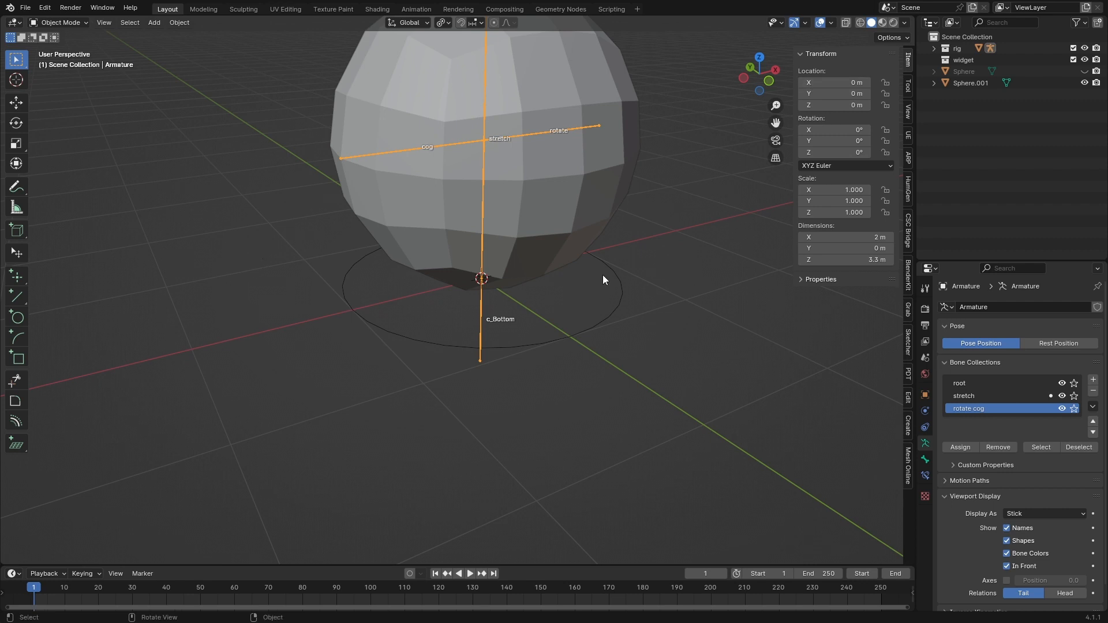
{"action": "left_click", "coordinate": [1020, 385]}
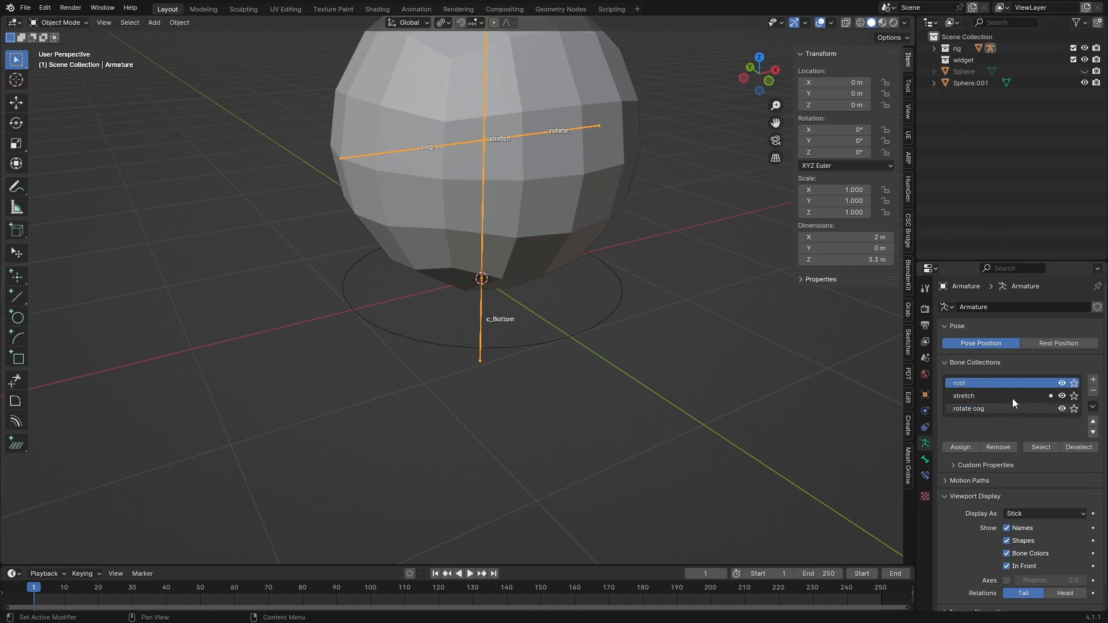
{"action": "left_click", "coordinate": [934, 49]}
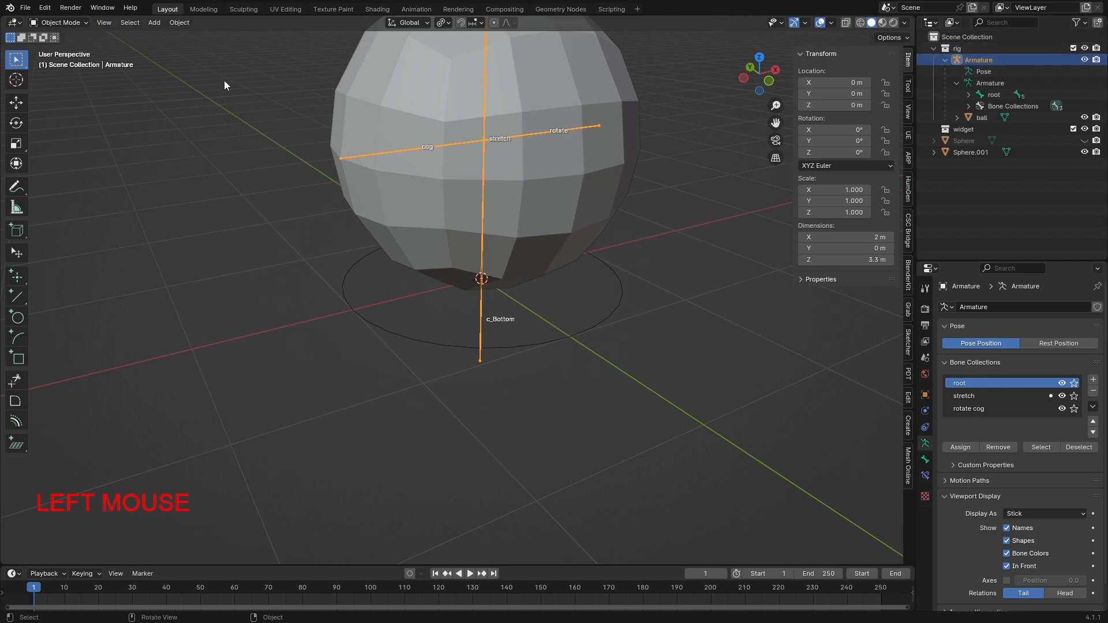
Hide the armature's stretch and rotate cog bone collections in Edit Mode, then return to Object Mode
{"action": "left_click", "coordinate": [66, 22]}
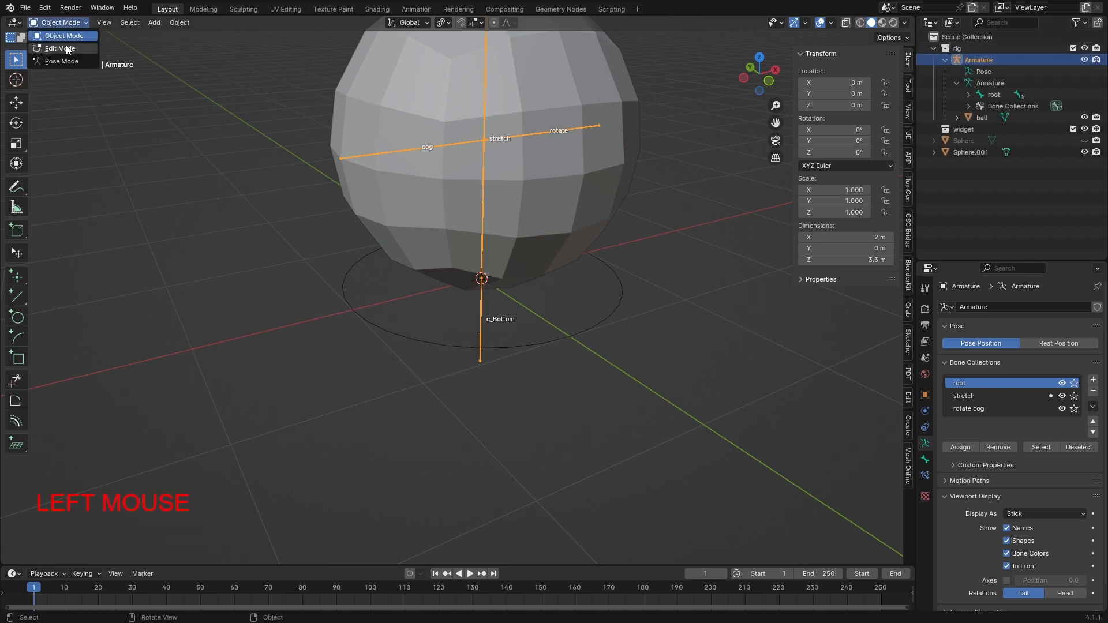
{"action": "left_click", "coordinate": [66, 36]}
{"action": "middle_click_drag", "start_coordinate": [65, 46], "coordinate": [87, 138], "text": "shift"}
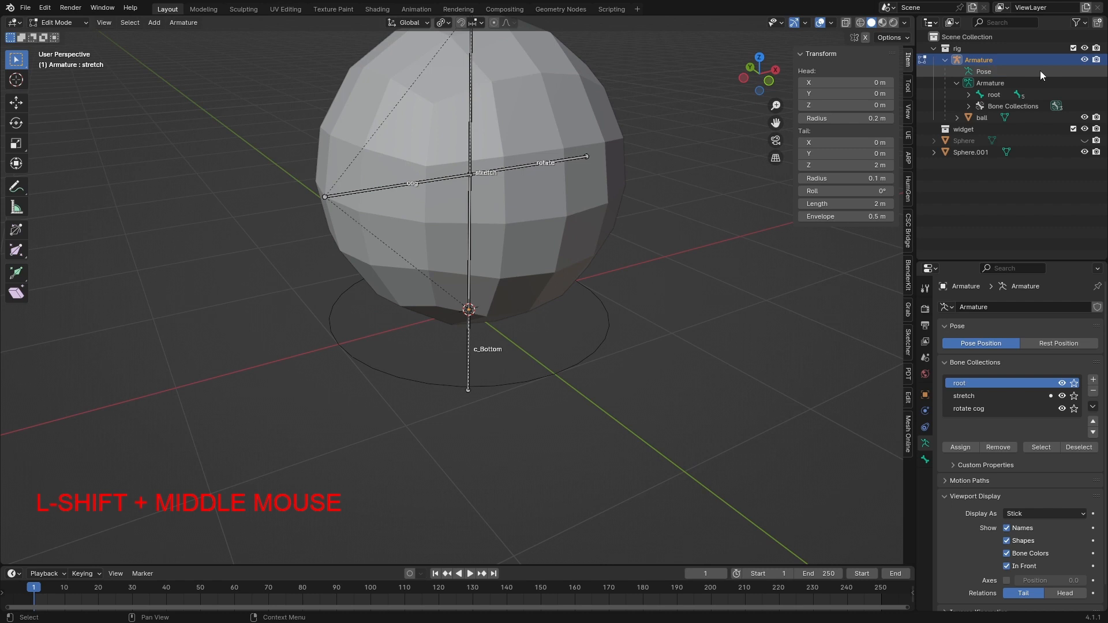
{"action": "left_click", "coordinate": [1062, 396]}
{"action": "left_click", "coordinate": [1063, 409]}
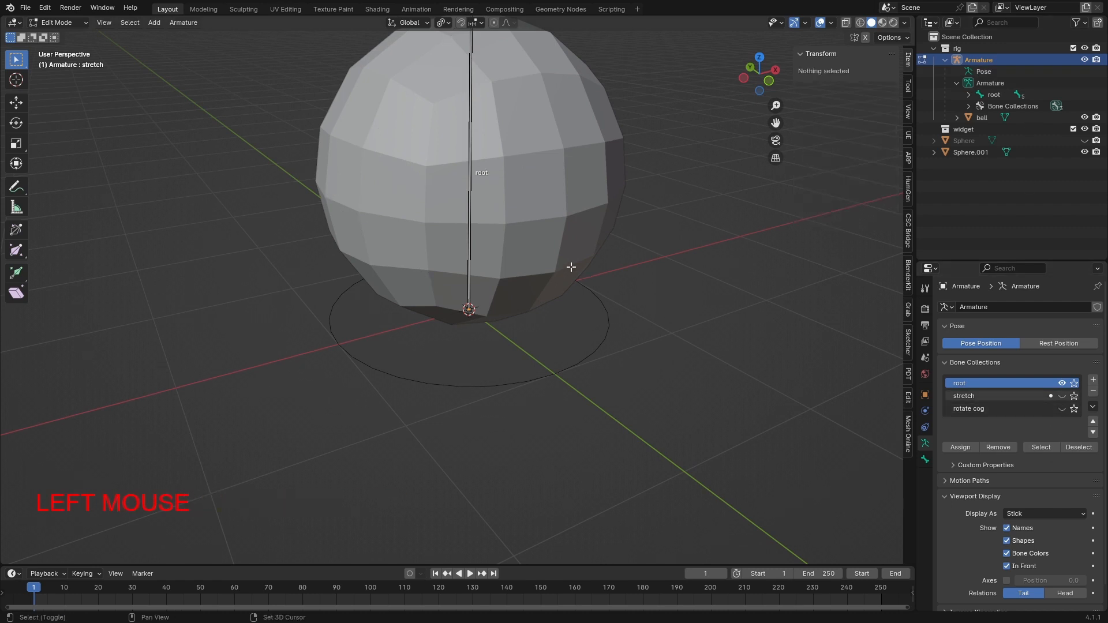
{"action": "middle_click_drag", "start_coordinate": [571, 265], "coordinate": [511, 224], "text": "shift"}
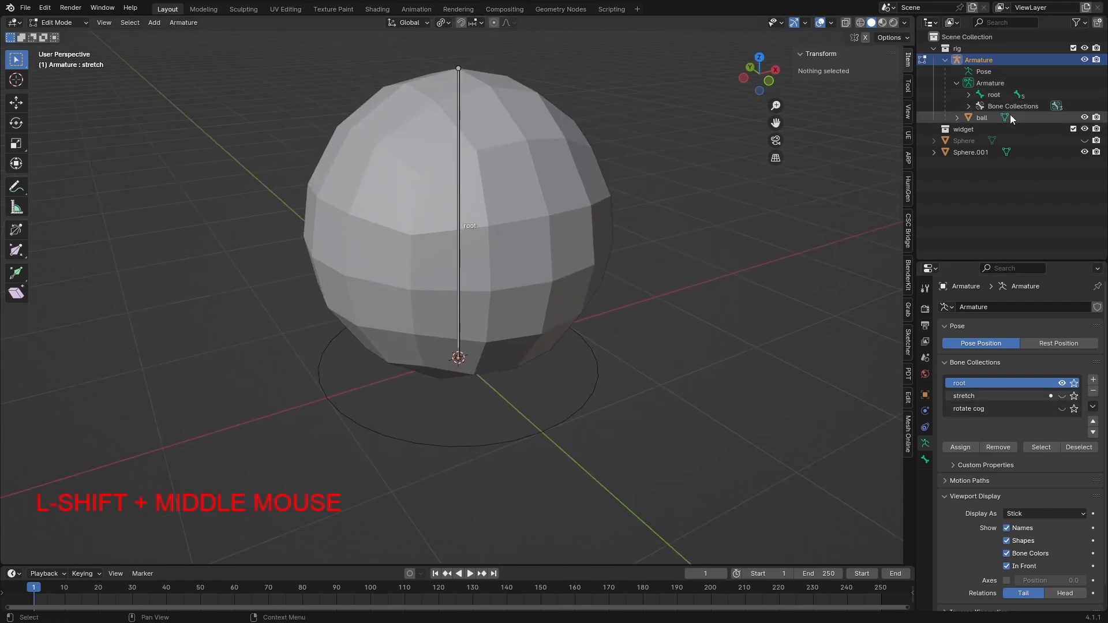
{"action": "key", "text": "ctrl+Tab"}
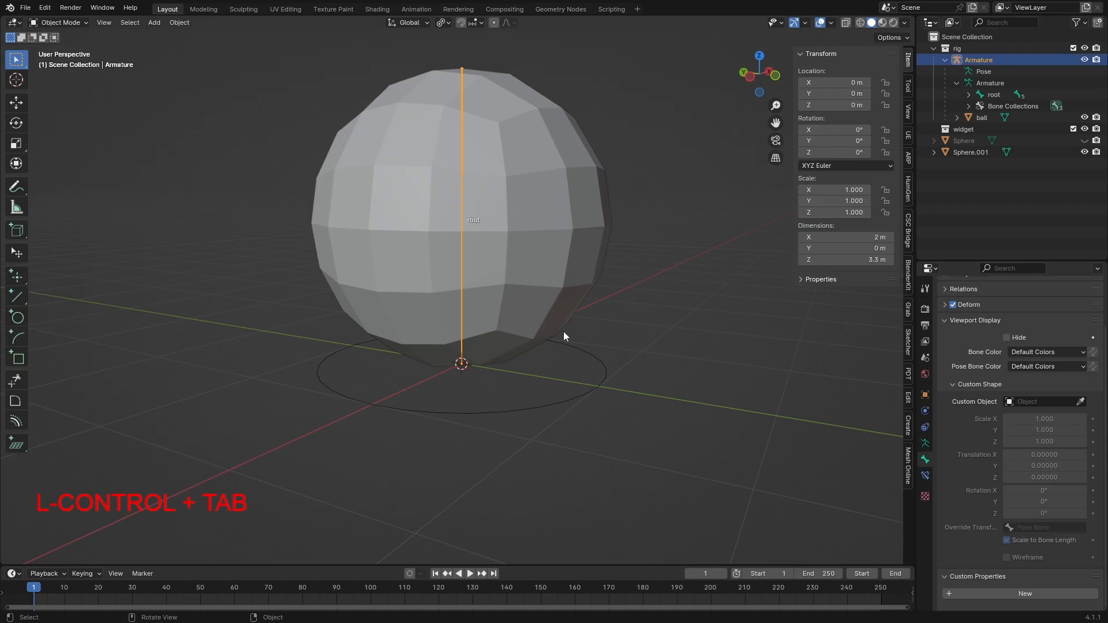
Rename the circle object Sphere.001 as root_widget
{"action": "left_click", "coordinate": [592, 382]}
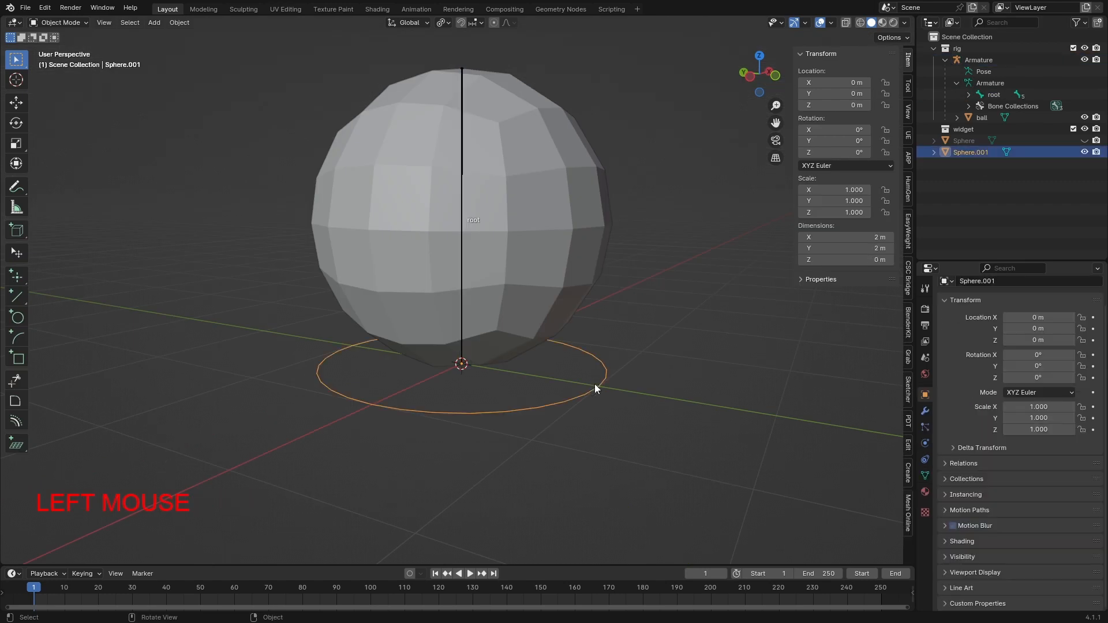
{"action": "double_click", "coordinate": [982, 152]}
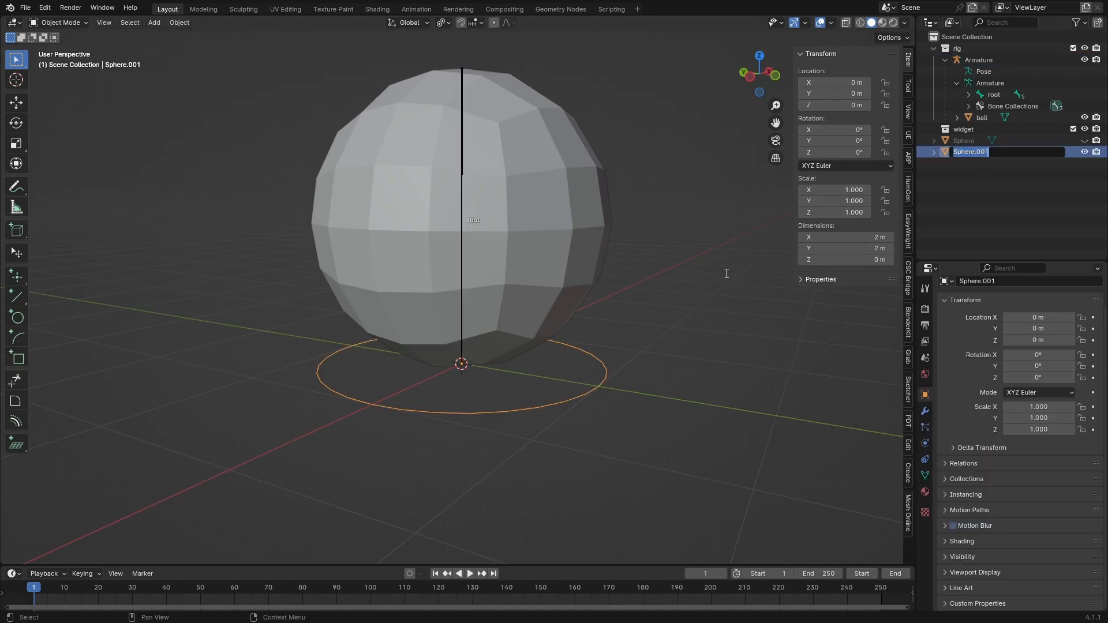
{"action": "type", "text": "root_widget"}
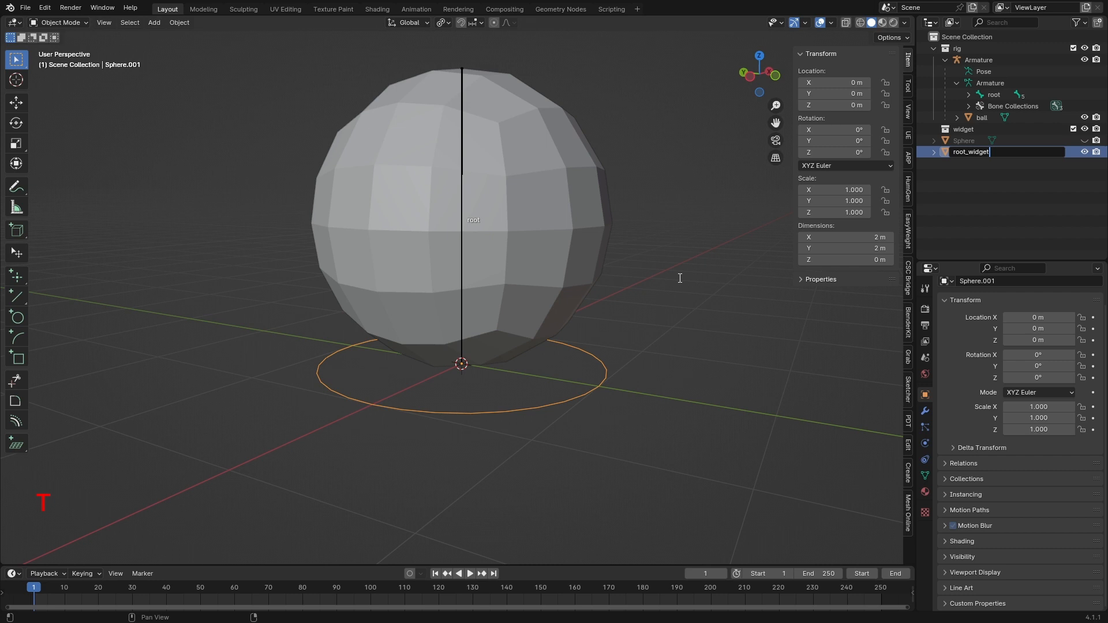
{"action": "key", "text": "Return"}
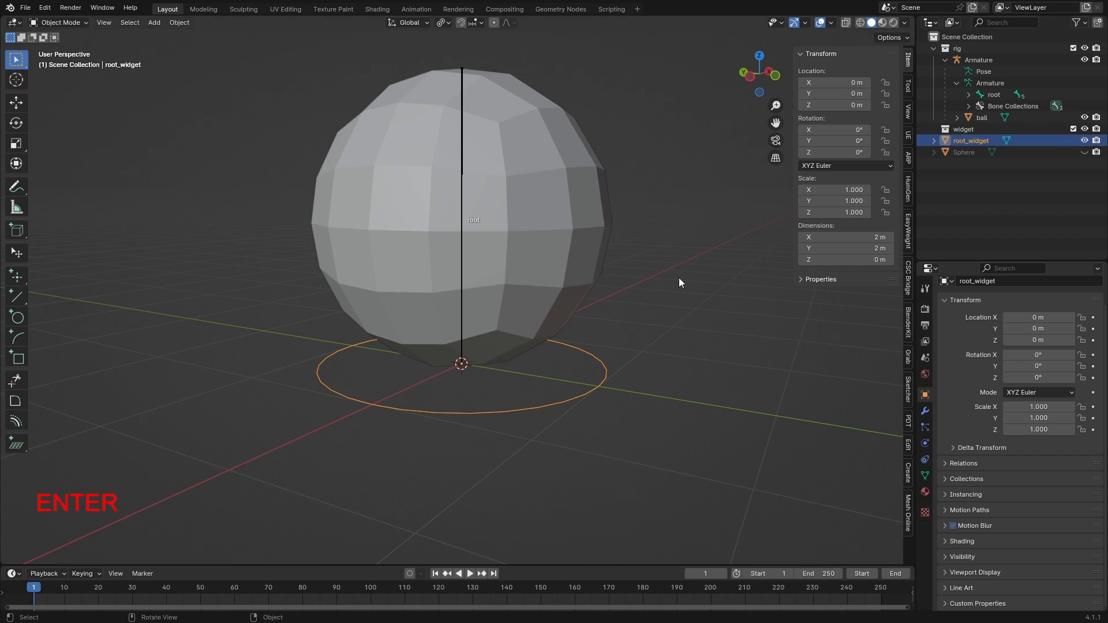
Assign root_widget as the root bone's custom shape object
{"action": "left_click", "coordinate": [654, 359]}
{"action": "left_click", "coordinate": [464, 220]}
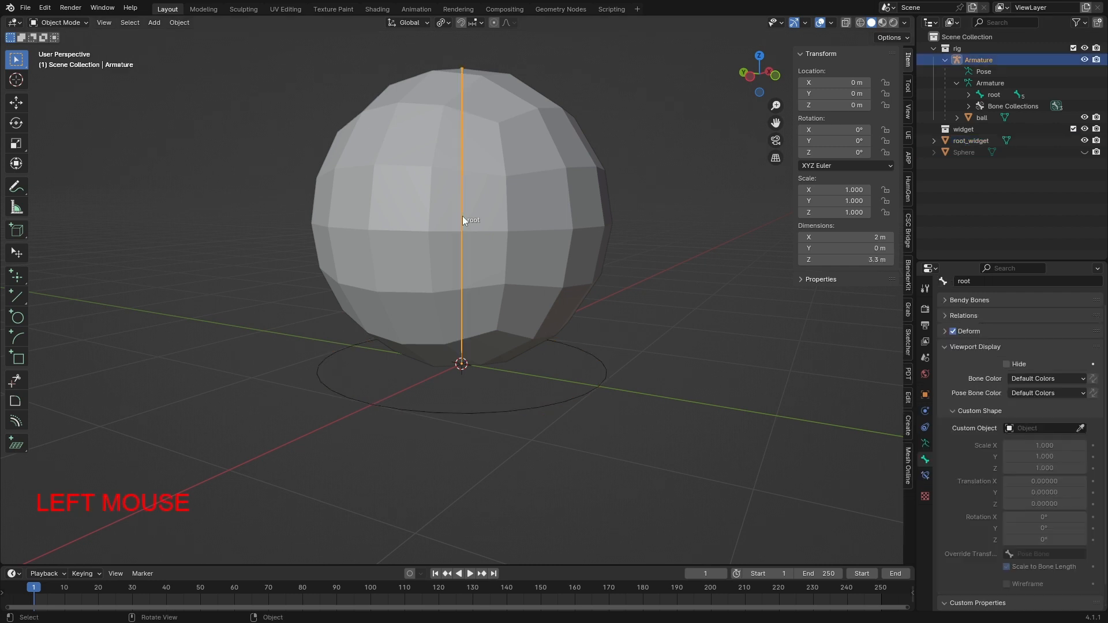
{"action": "left_click", "coordinate": [1044, 427]}
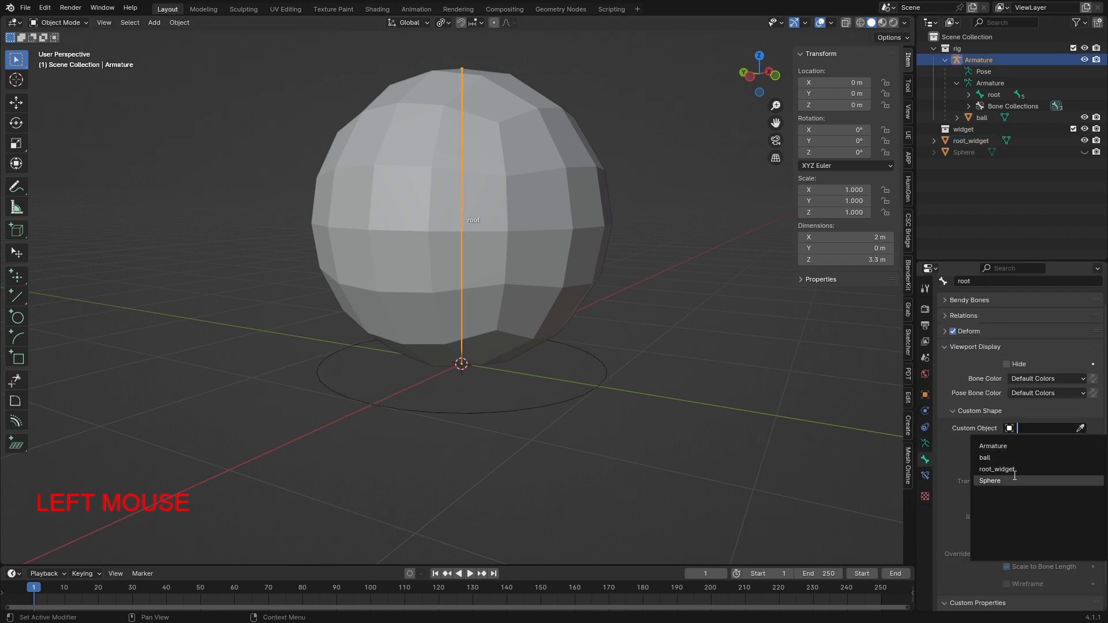
{"action": "left_click", "coordinate": [1007, 460]}
{"action": "middle_click_drag", "start_coordinate": [569, 317], "coordinate": [643, 434]}
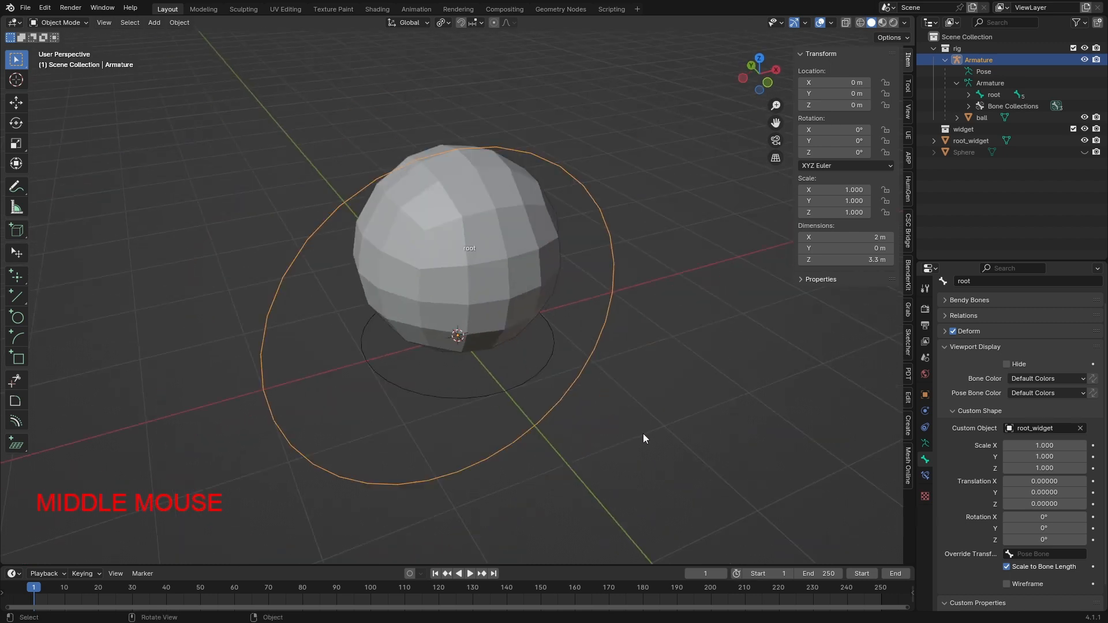
Switch the armature to Pose Mode with the root bone's circle control selected
{"action": "left_click", "coordinate": [643, 434]}
{"action": "left_click", "coordinate": [611, 324]}
{"action": "left_click", "coordinate": [61, 24]}
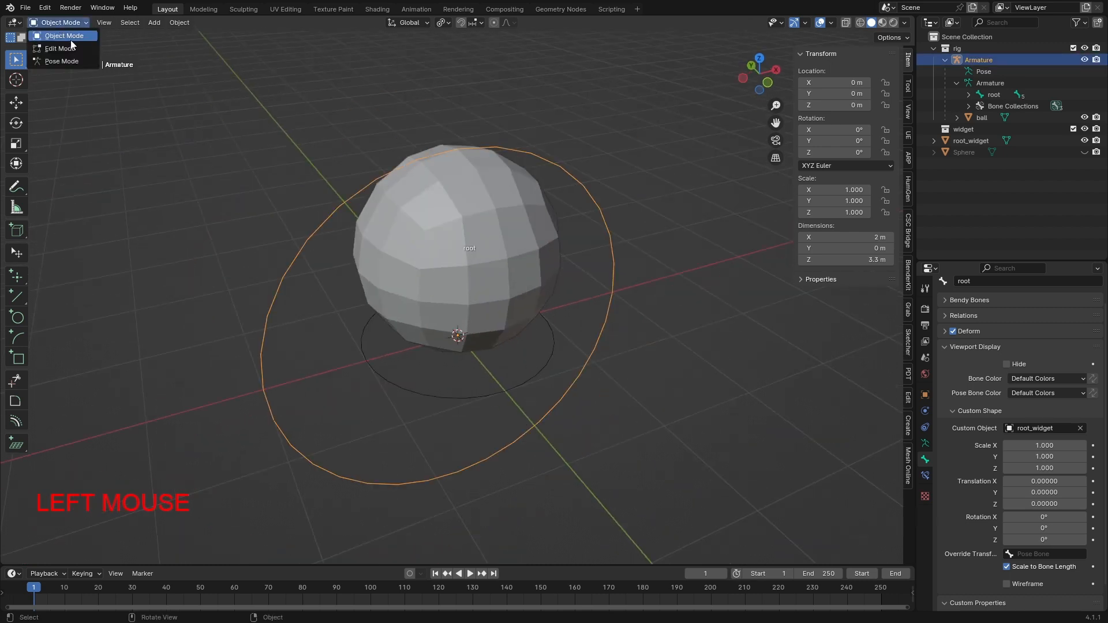
{"action": "left_click", "coordinate": [62, 59]}
{"action": "left_click", "coordinate": [617, 285]}
{"action": "middle_click_drag", "start_coordinate": [618, 284], "coordinate": [580, 391]}
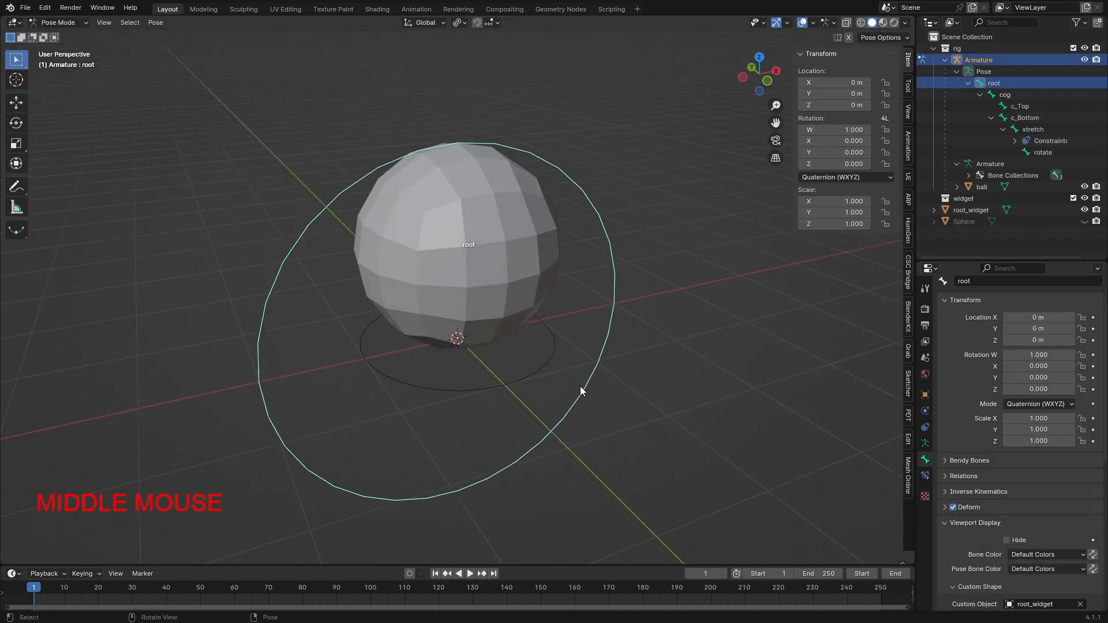
Try moving the root control, cancel the moves and examine the circle's orientation from the side
{"action": "key", "text": "g"}
{"action": "key", "text": "Escape"}
{"action": "middle_click_drag", "start_coordinate": [438, 324], "coordinate": [424, 306]}
{"action": "key", "text": "g"}
{"action": "key", "text": "Escape"}
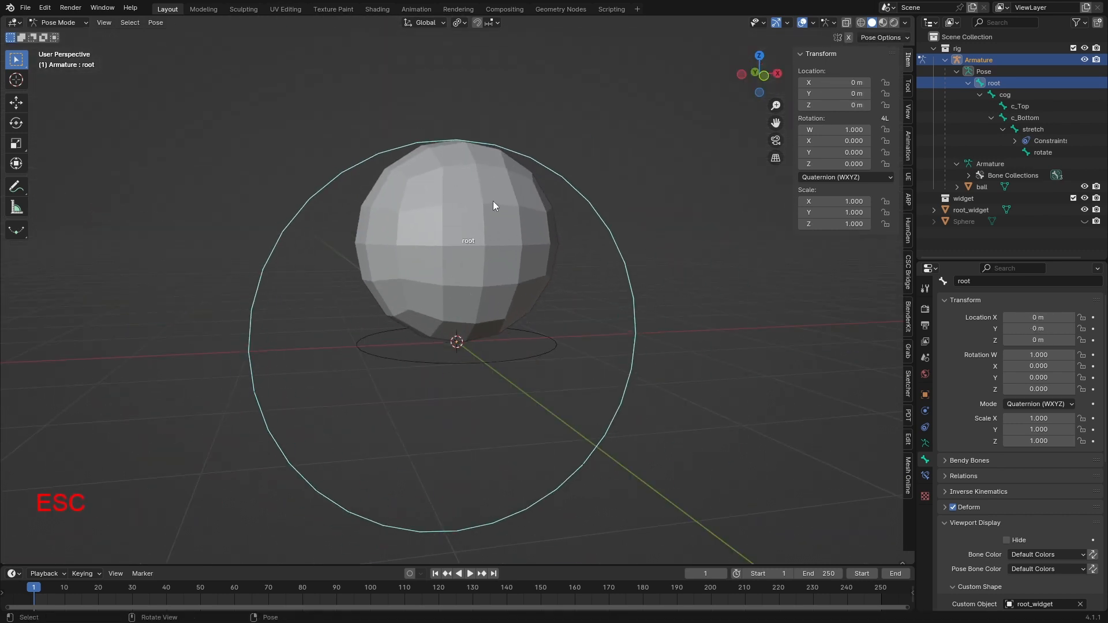
{"action": "middle_click_drag", "start_coordinate": [486, 269], "coordinate": [581, 265]}
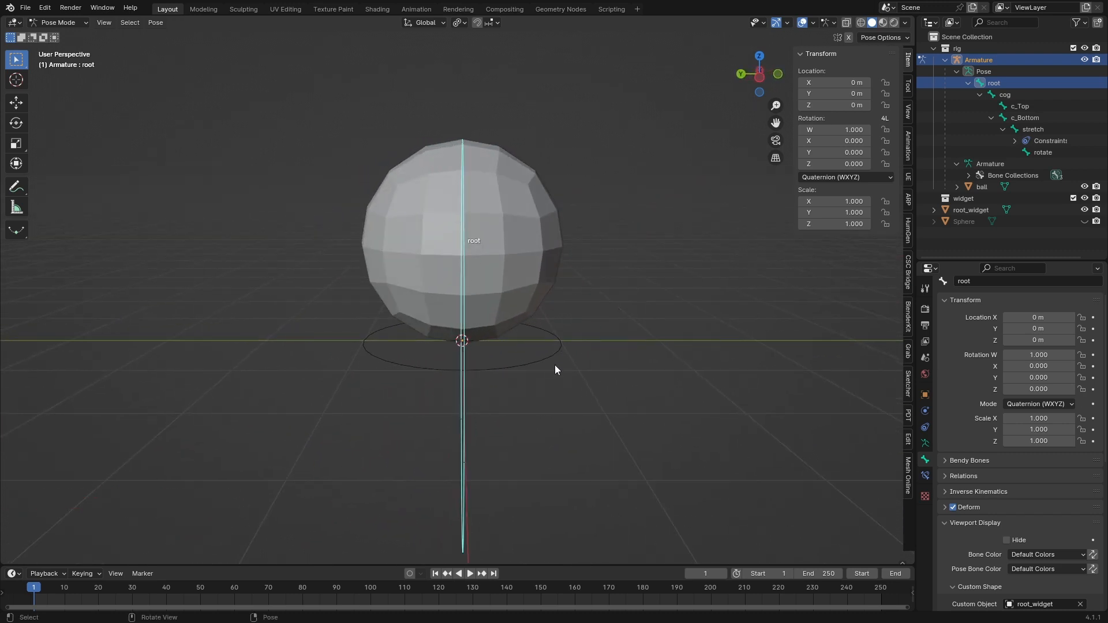
{"action": "middle_click_drag", "start_coordinate": [556, 370], "coordinate": [497, 366]}
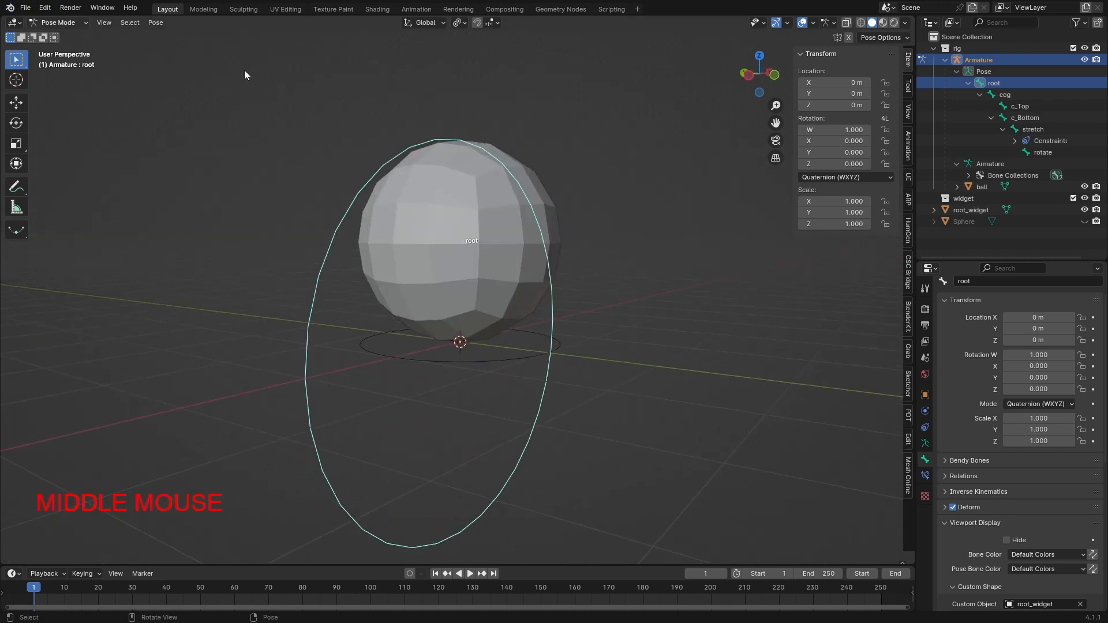
Set the root bone's custom shape Rotation X to 90°
{"action": "scroll", "coordinate": [967, 514], "scroll_direction": "down", "scroll_amount": 10}
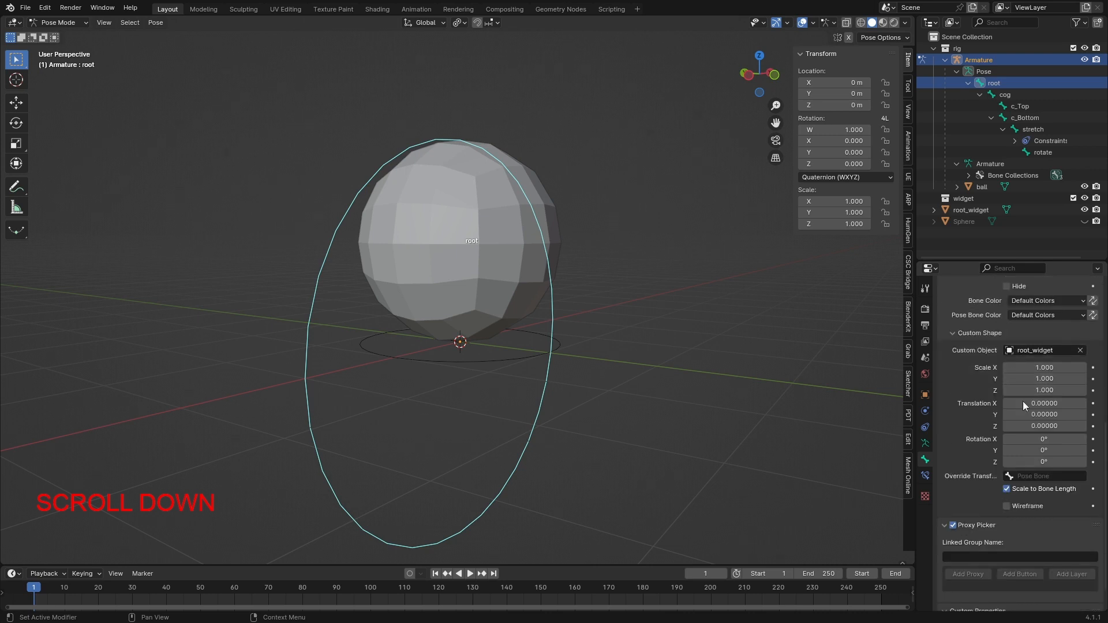
{"action": "left_click_drag", "start_coordinate": [1045, 441], "coordinate": [1099, 441]}
{"action": "left_click", "coordinate": [1046, 439]}
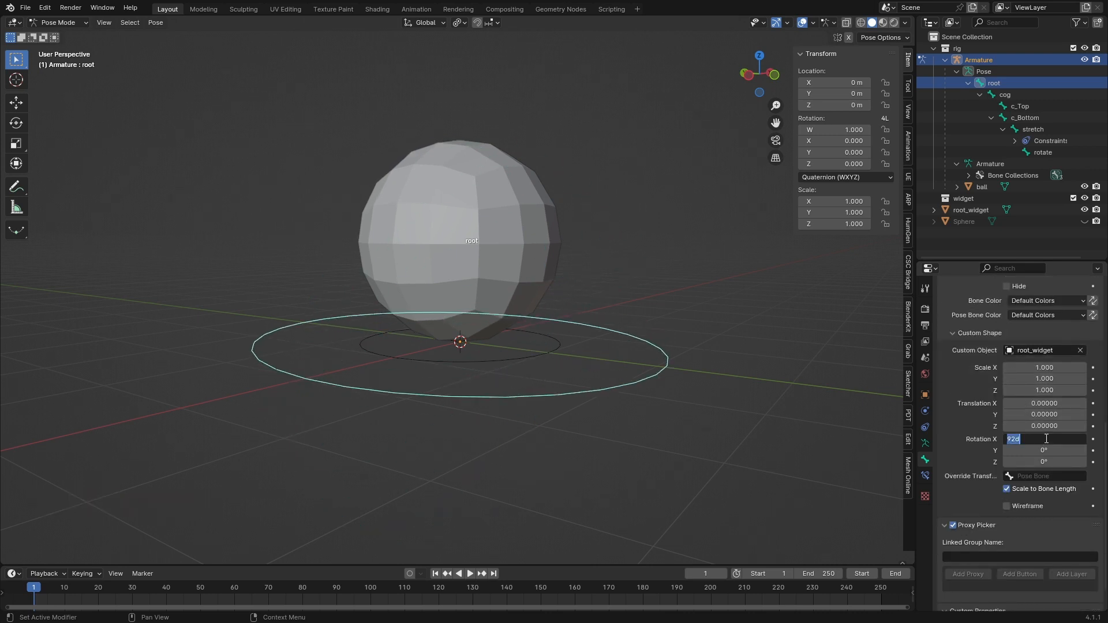
{"action": "type", "text": "90"}
{"action": "key", "text": "Return"}
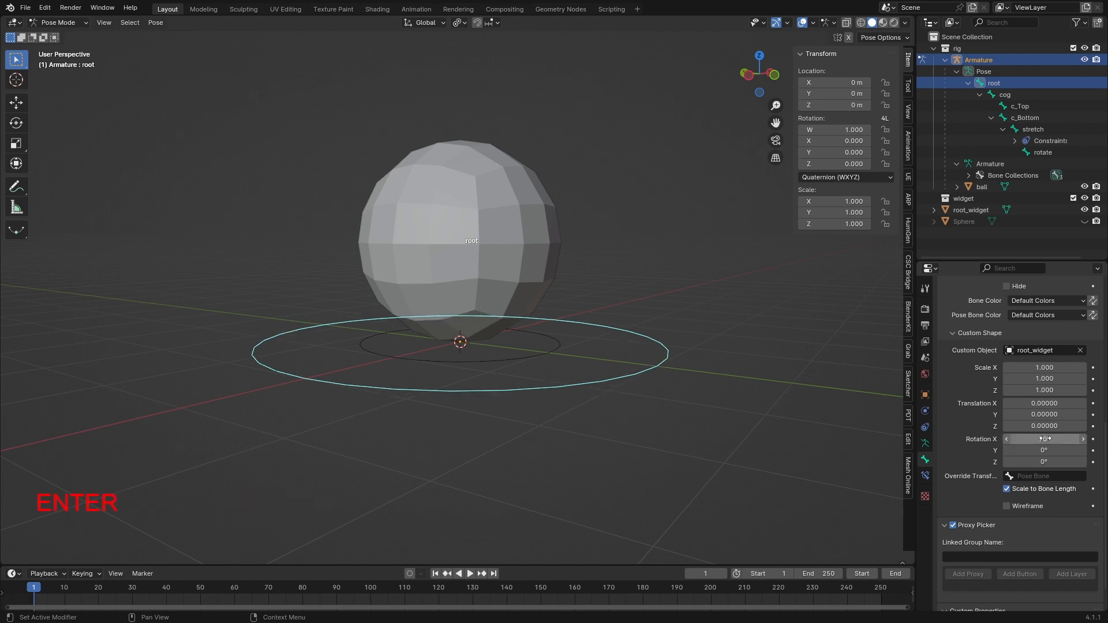
Reselect the rotated root control, test moving it, cancel the move and view it from several angles
{"action": "left_click", "coordinate": [746, 313]}
{"action": "middle_click_drag", "start_coordinate": [677, 364], "coordinate": [638, 355]}
{"action": "left_click", "coordinate": [652, 339]}
{"action": "key", "text": "g"}
{"action": "key", "text": "Escape"}
{"action": "scroll", "coordinate": [639, 355], "scroll_direction": "up", "scroll_amount": 2}
{"action": "scroll", "coordinate": [639, 370], "scroll_direction": "down", "scroll_amount": 2}
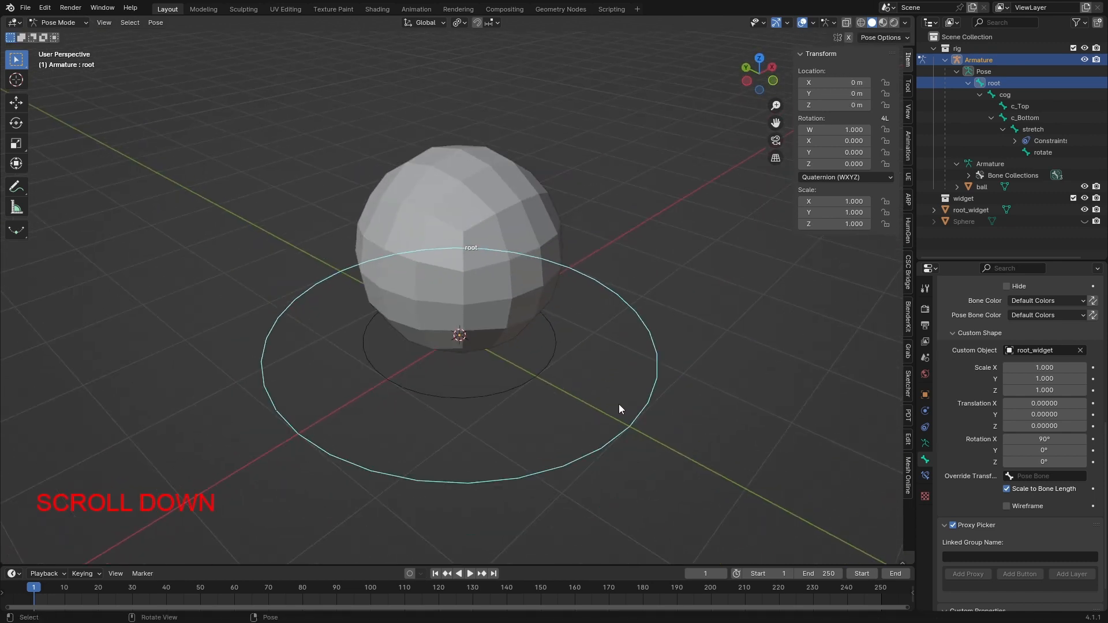
{"action": "middle_click_drag", "start_coordinate": [619, 404], "coordinate": [627, 397]}
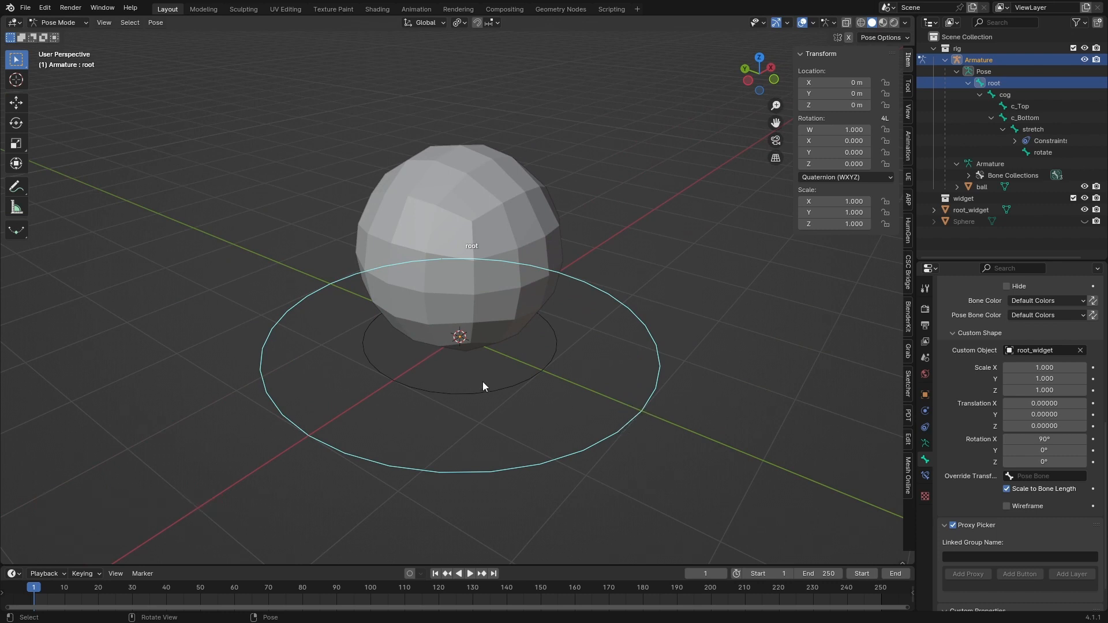
Return to Object Mode and select the smaller root_widget circle instead of the armature
{"action": "left_click", "coordinate": [524, 387]}
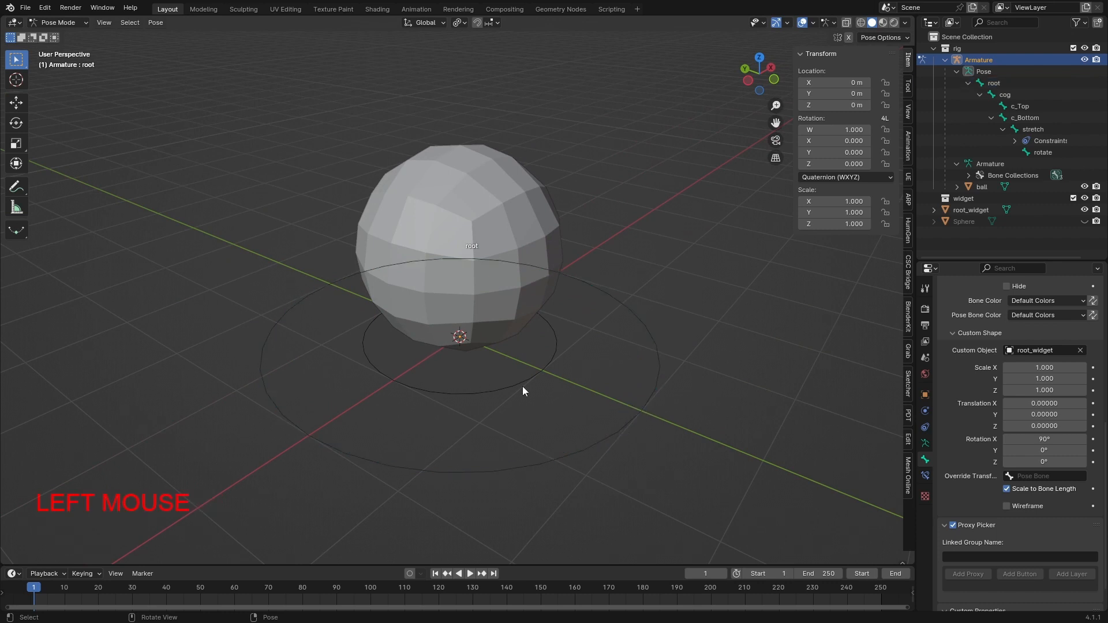
{"action": "left_click", "coordinate": [656, 392]}
{"action": "left_click", "coordinate": [45, 19]}
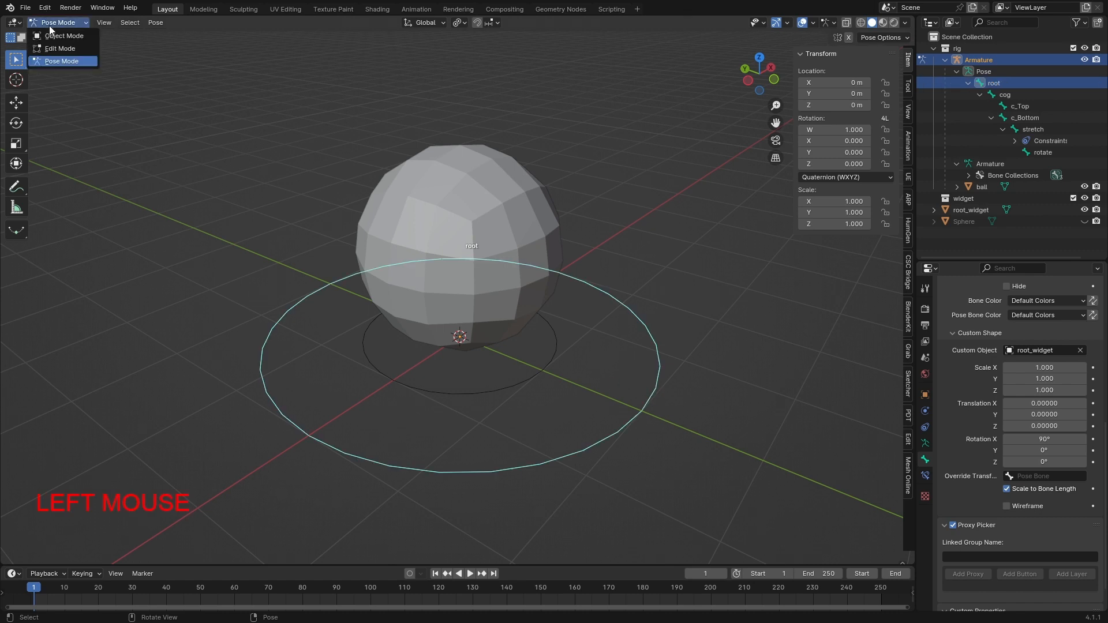
{"action": "left_click", "coordinate": [58, 35]}
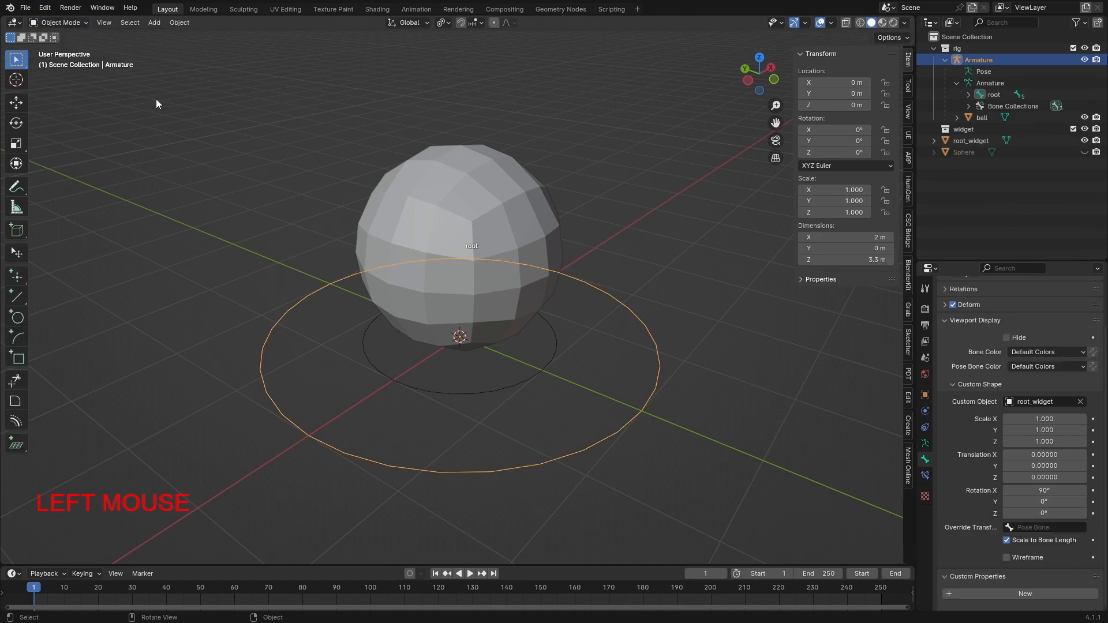
{"action": "left_click", "coordinate": [546, 373]}
{"action": "left_click", "coordinate": [660, 386]}
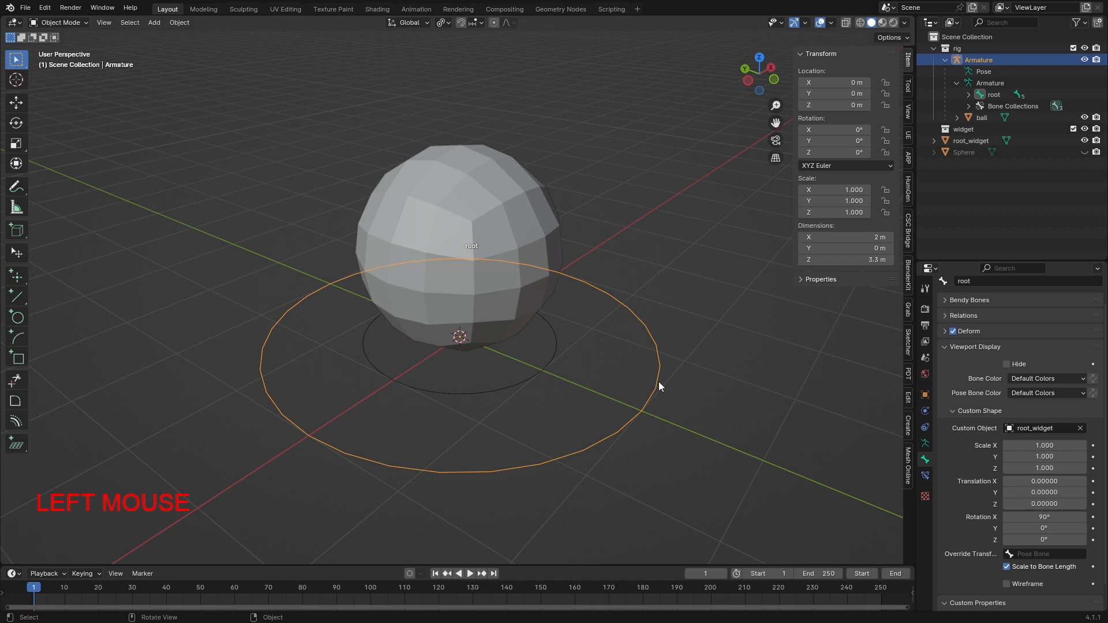
{"action": "left_click", "coordinate": [543, 377]}
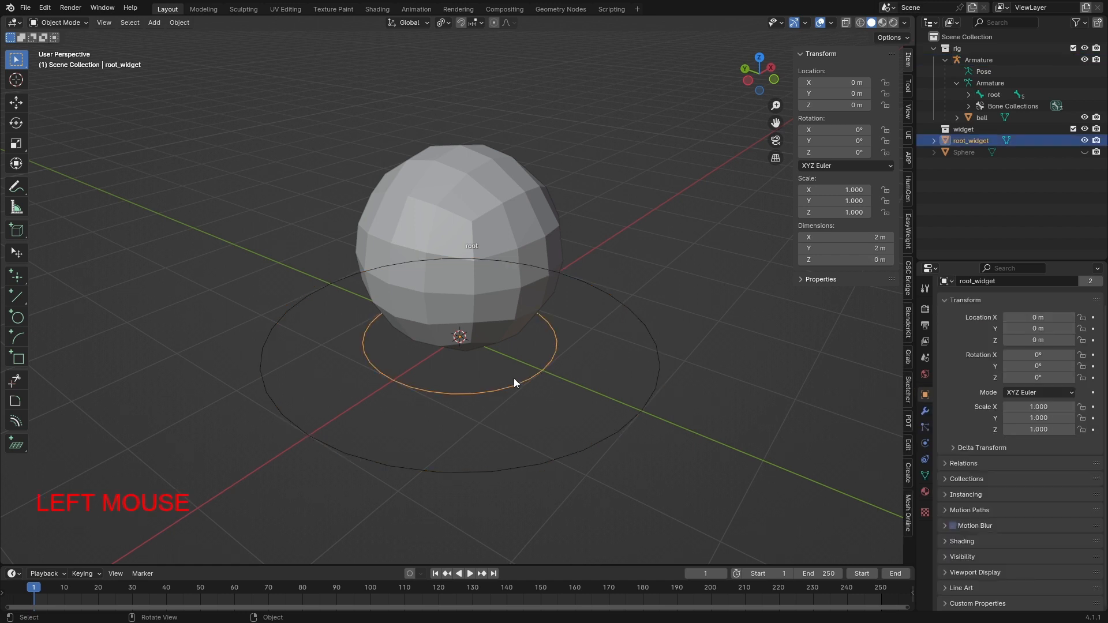
{"action": "middle_click_drag", "start_coordinate": [543, 383], "coordinate": [576, 389]}
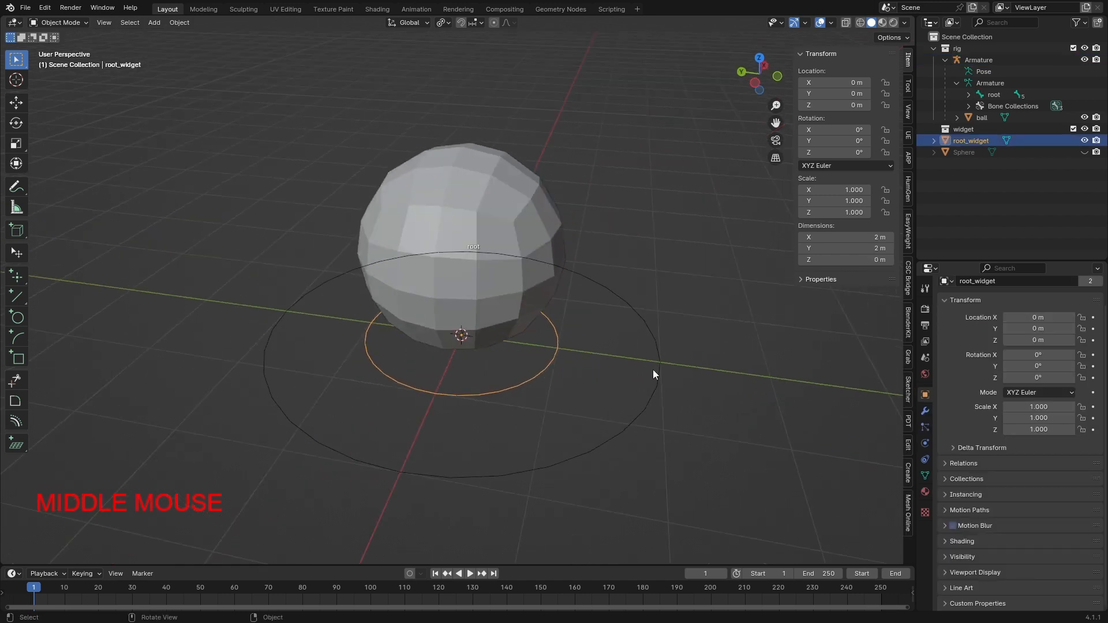
{"action": "key", "text": "Tab"}
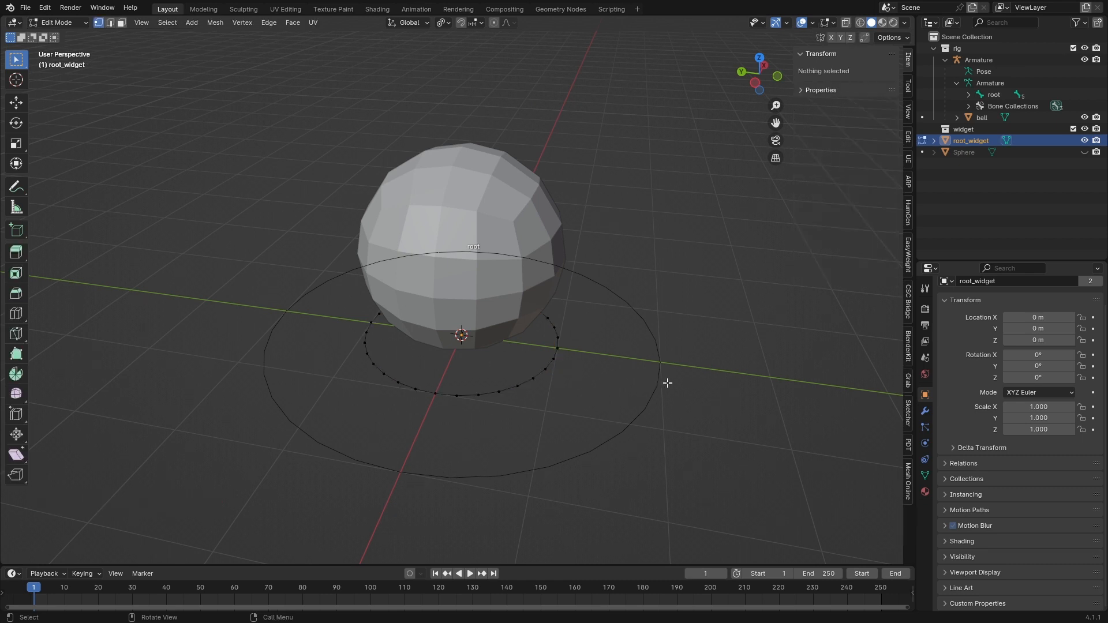
{"action": "key", "text": "Tab"}
{"action": "key", "text": "Tab"}
{"action": "key", "text": "Tab"}
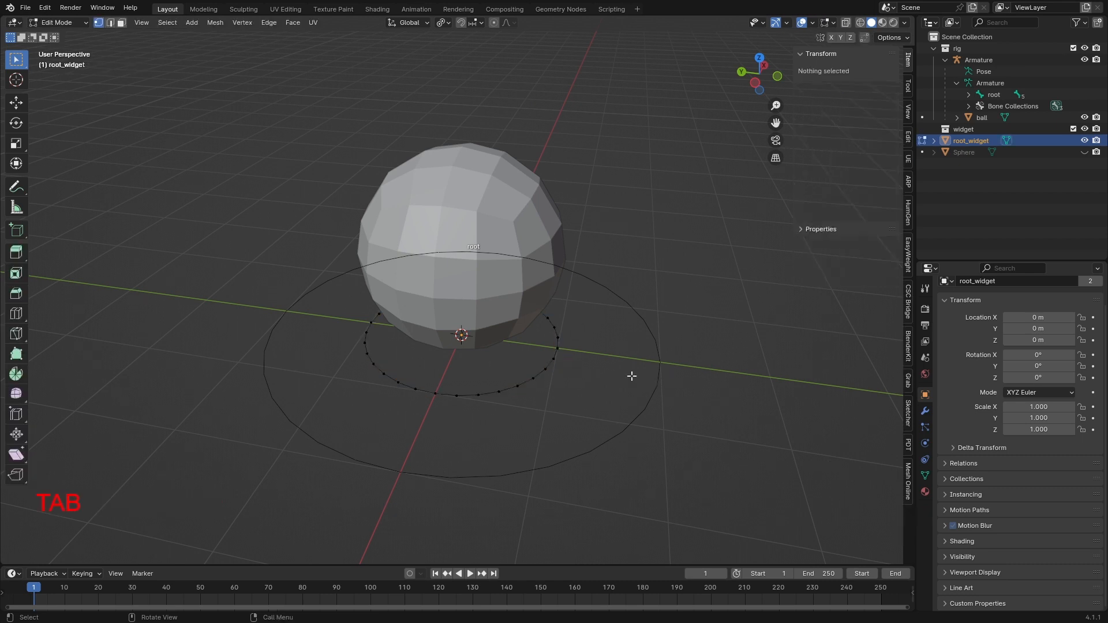
Enable In Front in root_widget's viewport display settings and deselect the object
{"action": "scroll", "coordinate": [1004, 524], "scroll_direction": "down", "scroll_amount": 2}
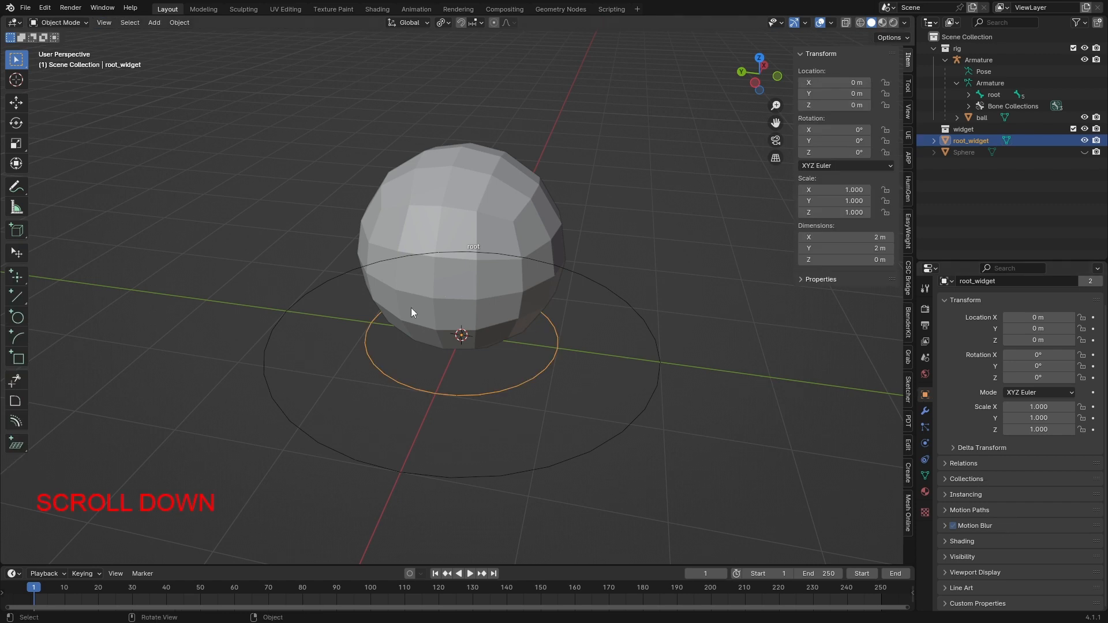
{"action": "left_click", "coordinate": [983, 557]}
{"action": "scroll", "coordinate": [987, 554], "scroll_direction": "down", "scroll_amount": 5}
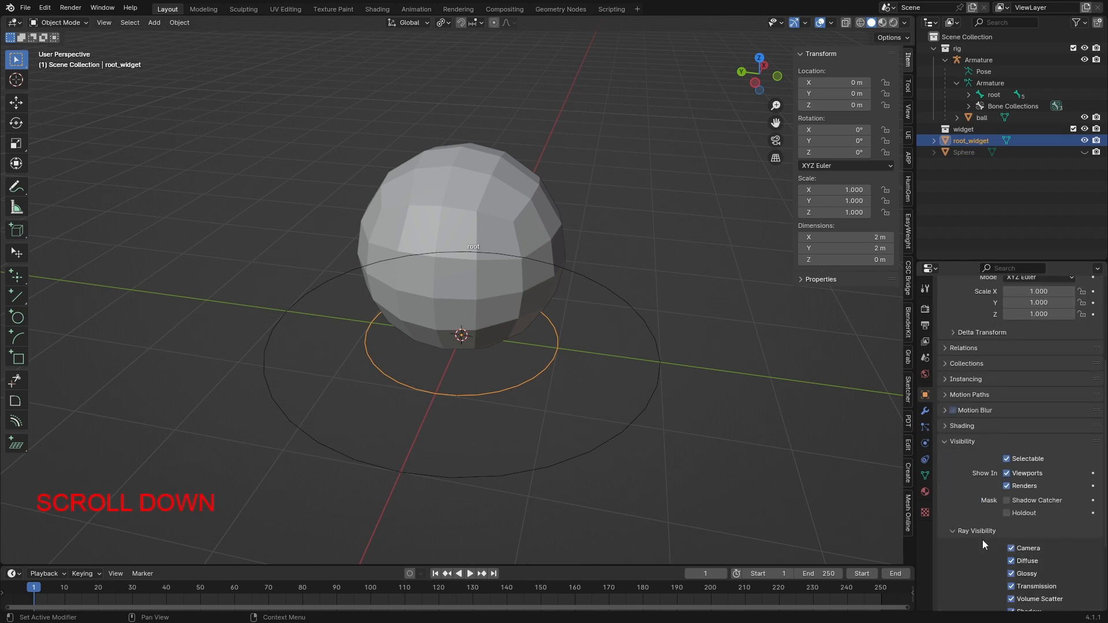
{"action": "scroll", "coordinate": [984, 536], "scroll_direction": "down", "scroll_amount": 10}
{"action": "left_click", "coordinate": [982, 458]}
{"action": "scroll", "coordinate": [1077, 594], "scroll_direction": "down", "scroll_amount": 1}
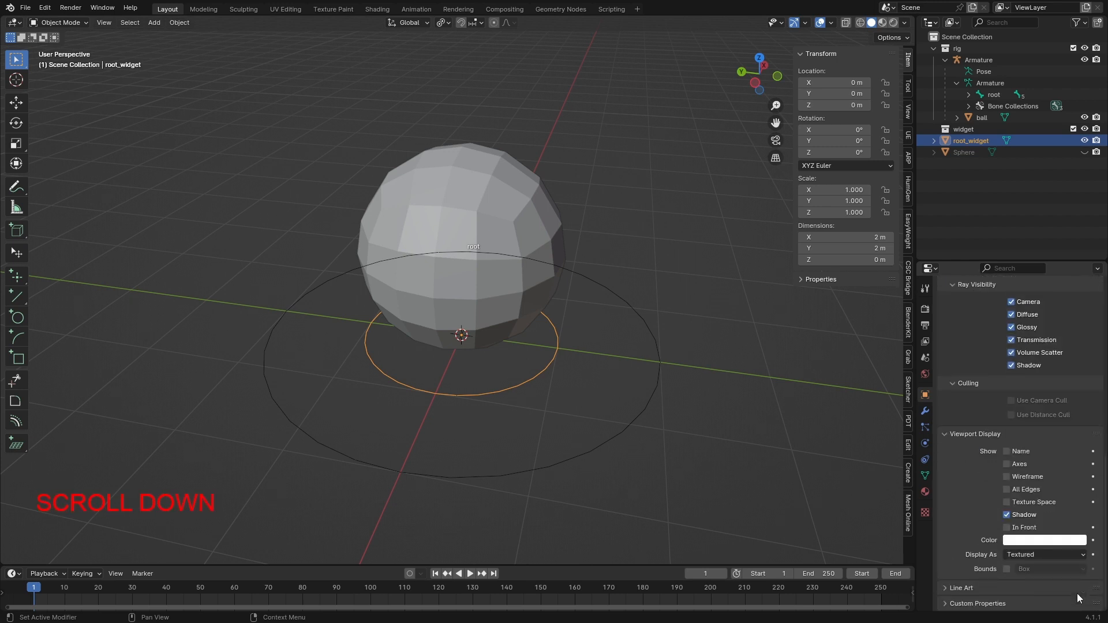
{"action": "left_click", "coordinate": [1023, 526]}
{"action": "middle_click_drag", "start_coordinate": [521, 347], "coordinate": [590, 370]}
{"action": "left_click", "coordinate": [590, 371]}
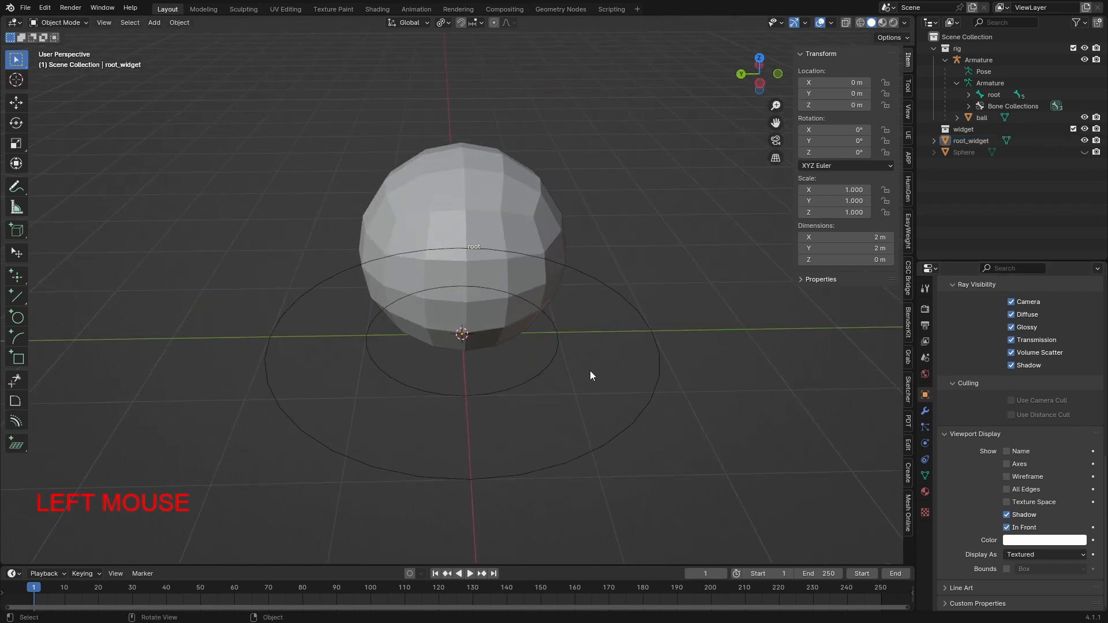
Enter Edit Mode on root_widget and, in top view, scale all its vertices down by a factor of about 0.628
{"action": "left_click", "coordinate": [555, 355]}
{"action": "key", "text": "Tab"}
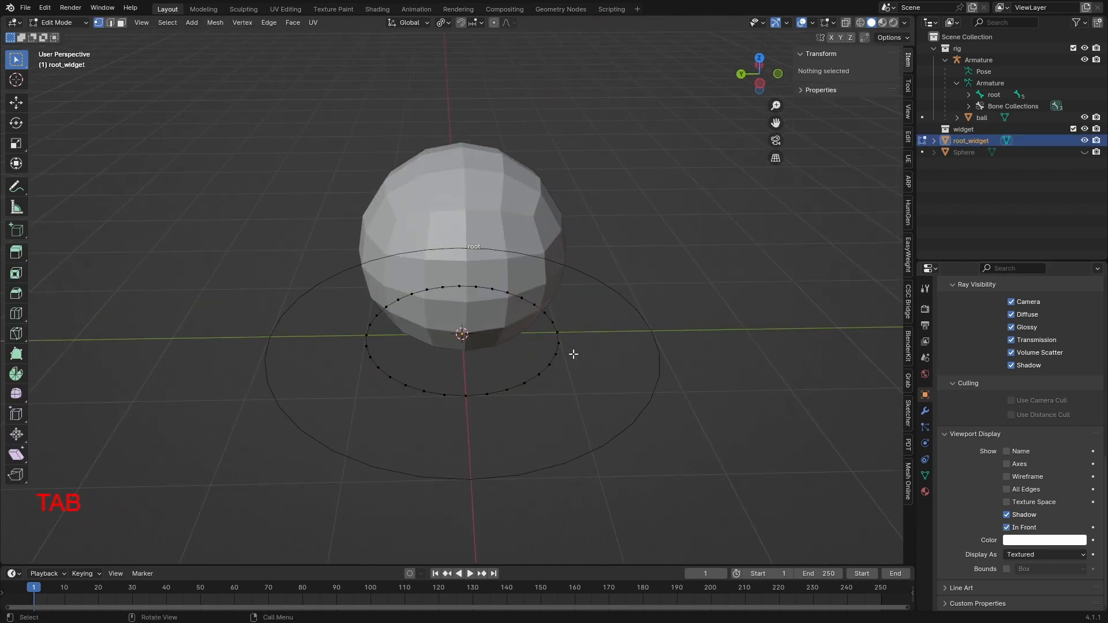
{"action": "key", "text": "KP_7"}
{"action": "scroll", "coordinate": [574, 352], "scroll_direction": "up", "scroll_amount": 3}
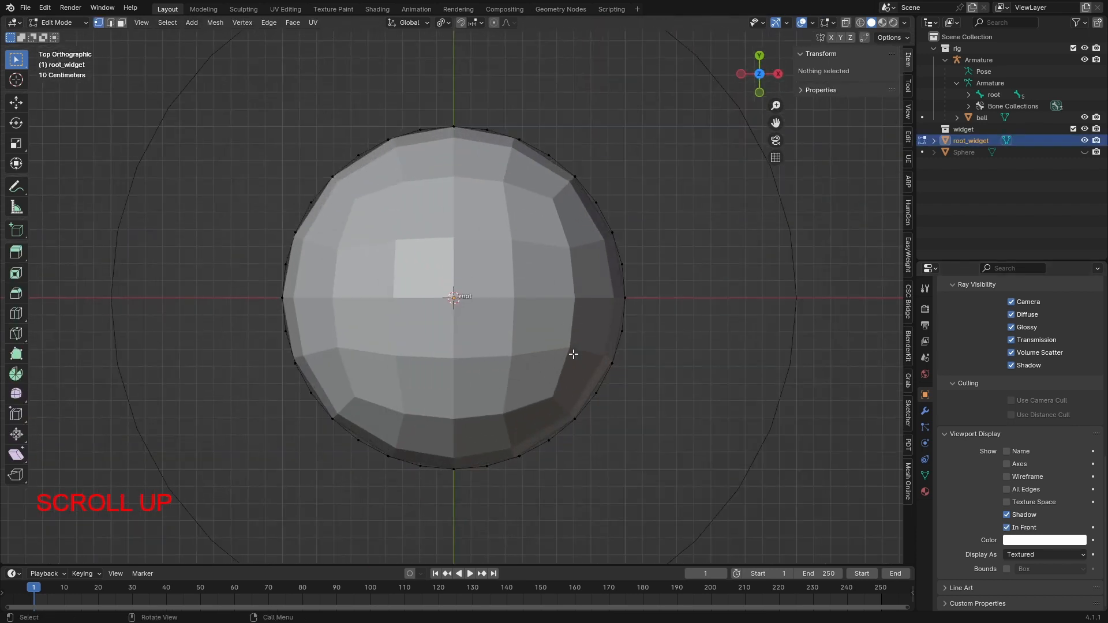
{"action": "scroll", "coordinate": [573, 348], "scroll_direction": "down", "scroll_amount": 3}
{"action": "scroll", "coordinate": [616, 329], "scroll_direction": "up", "scroll_amount": 2}
{"action": "key", "text": "a"}
{"action": "middle_click_drag", "start_coordinate": [651, 419], "coordinate": [641, 418]}
{"action": "key", "text": "KP_7"}
{"action": "key", "text": "s"}
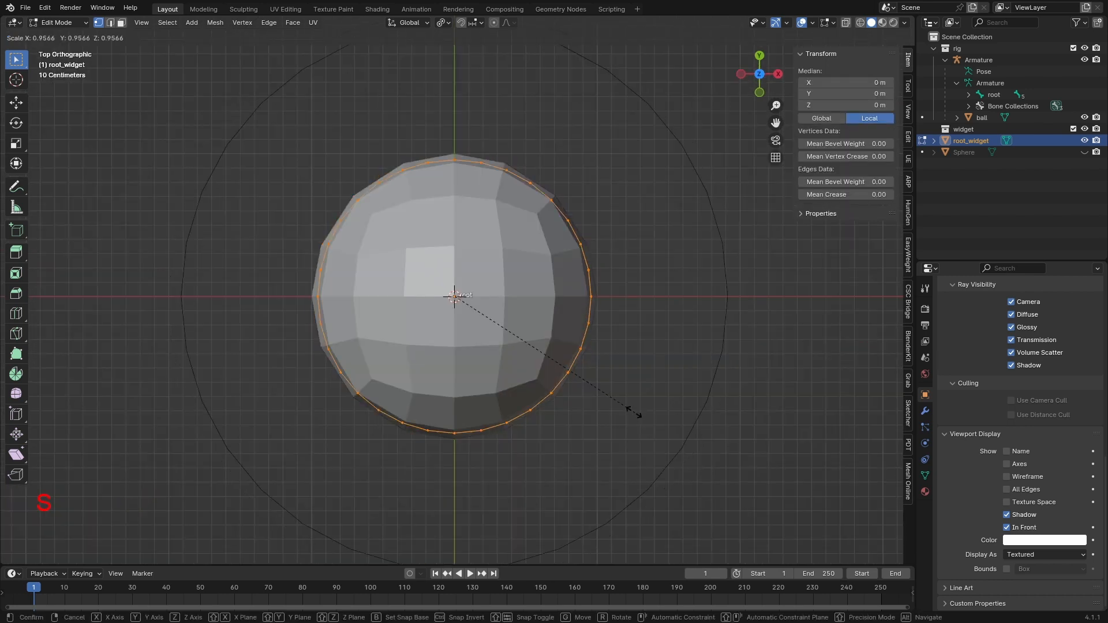
{"action": "left_click", "coordinate": [576, 367]}
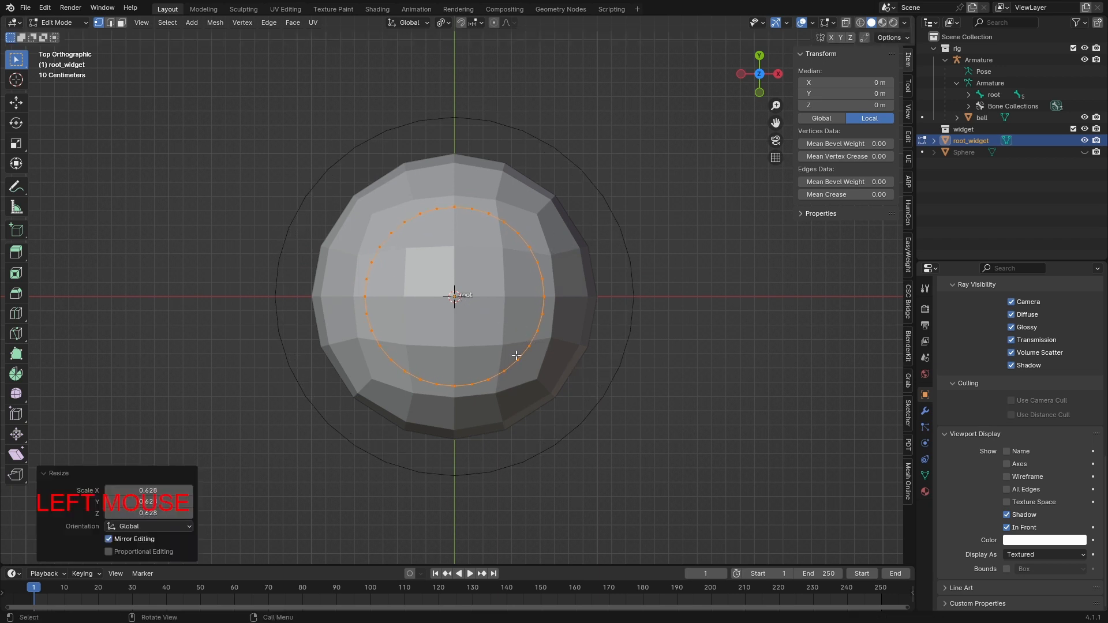
Select the circle's four vertices lying on the X and Y axes and set the transform pivot point to Bounding Box Center
{"action": "scroll", "coordinate": [517, 356], "scroll_direction": "up", "scroll_amount": 1}
{"action": "left_click_drag", "start_coordinate": [312, 293], "coordinate": [690, 317]}
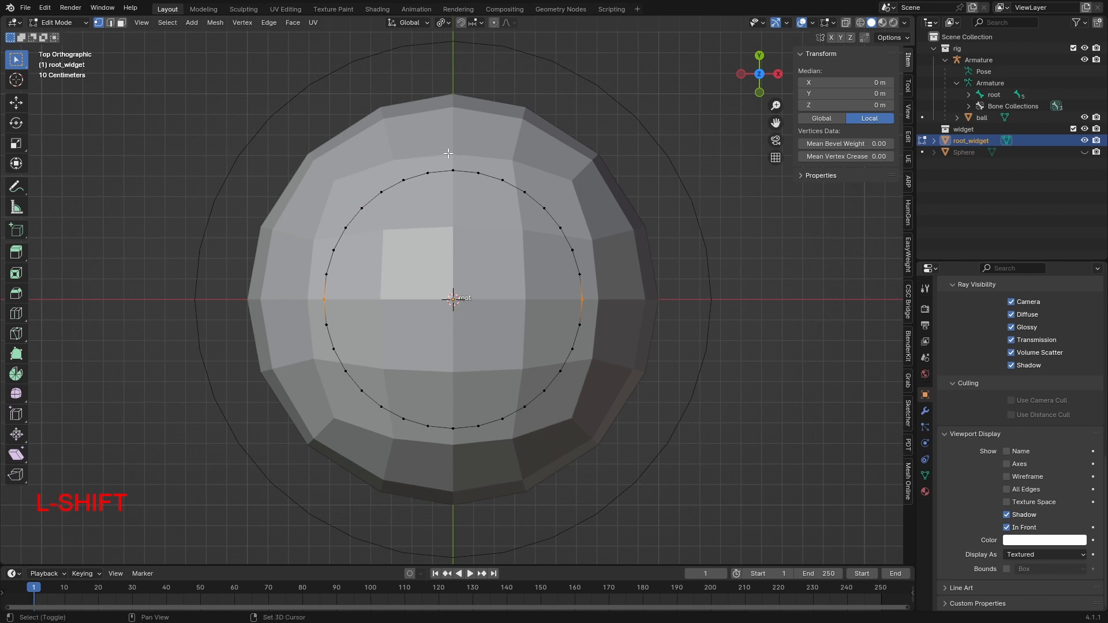
{"action": "left_click", "coordinate": [453, 170], "text": "shift"}
{"action": "left_click", "coordinate": [454, 429], "text": "shift"}
{"action": "left_click", "coordinate": [449, 22]}
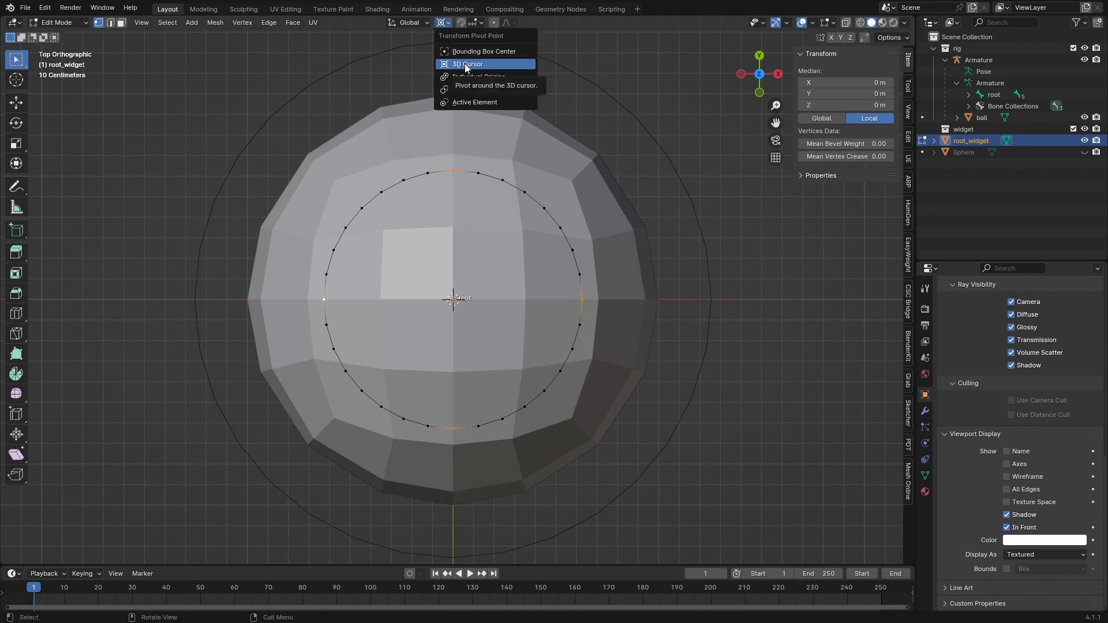
{"action": "left_click", "coordinate": [480, 52]}
{"action": "key", "text": "s"}
{"action": "key", "text": "Escape"}
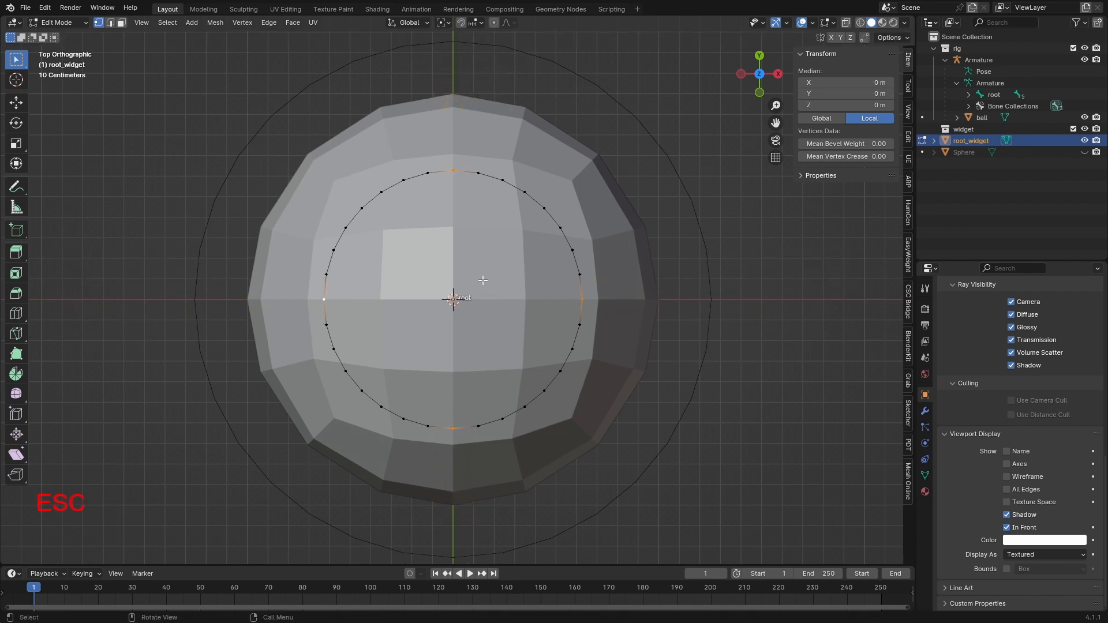
{"action": "left_click", "coordinate": [444, 23]}
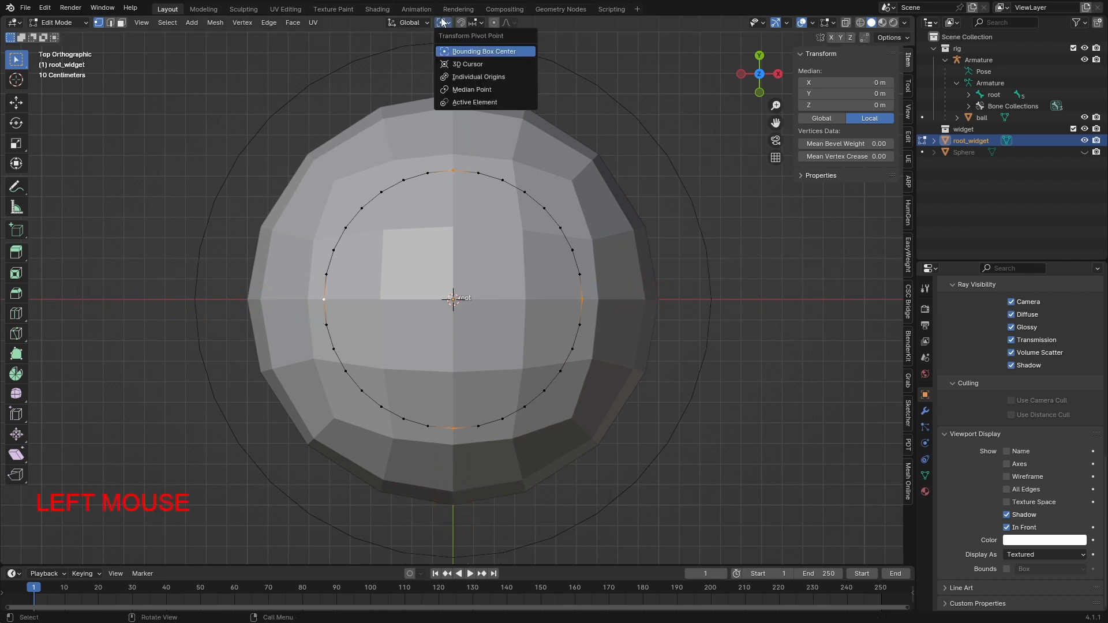
{"action": "left_click", "coordinate": [456, 54]}
Scale the four selected vertices outward into points so root_widget is about 1.79 m across, and return to Object Mode
{"action": "middle_click_drag", "start_coordinate": [381, 393], "coordinate": [398, 346]}
{"action": "scroll", "coordinate": [414, 446], "scroll_direction": "down", "scroll_amount": 3}
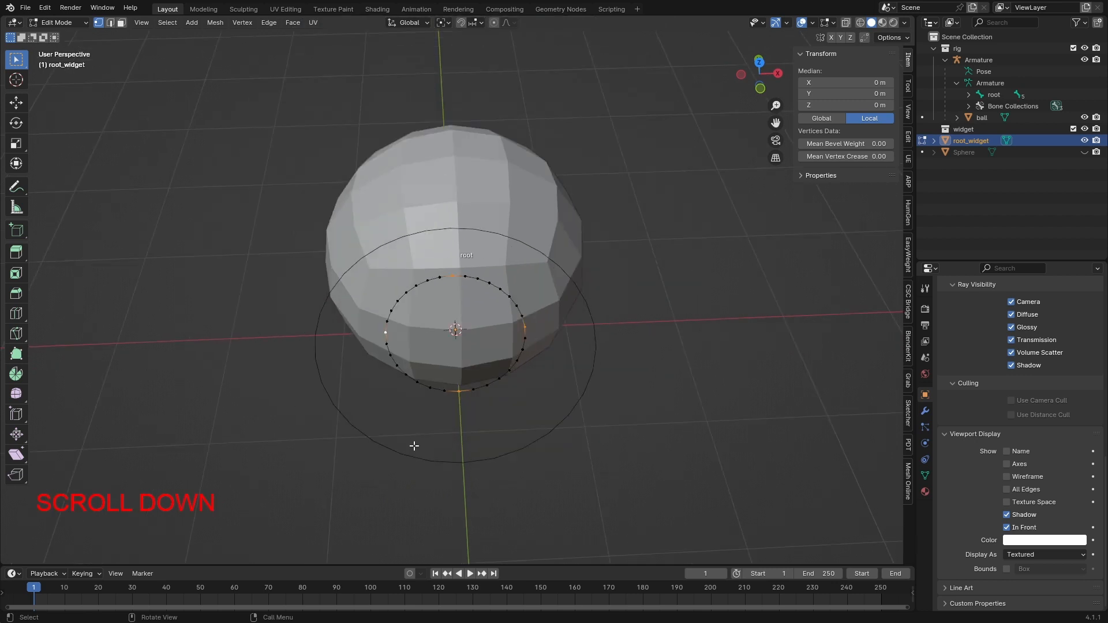
{"action": "middle_click_drag", "start_coordinate": [414, 445], "coordinate": [587, 421]}
{"action": "key", "text": "s"}
{"action": "left_click", "coordinate": [537, 390]}
{"action": "key", "text": "Tab"}
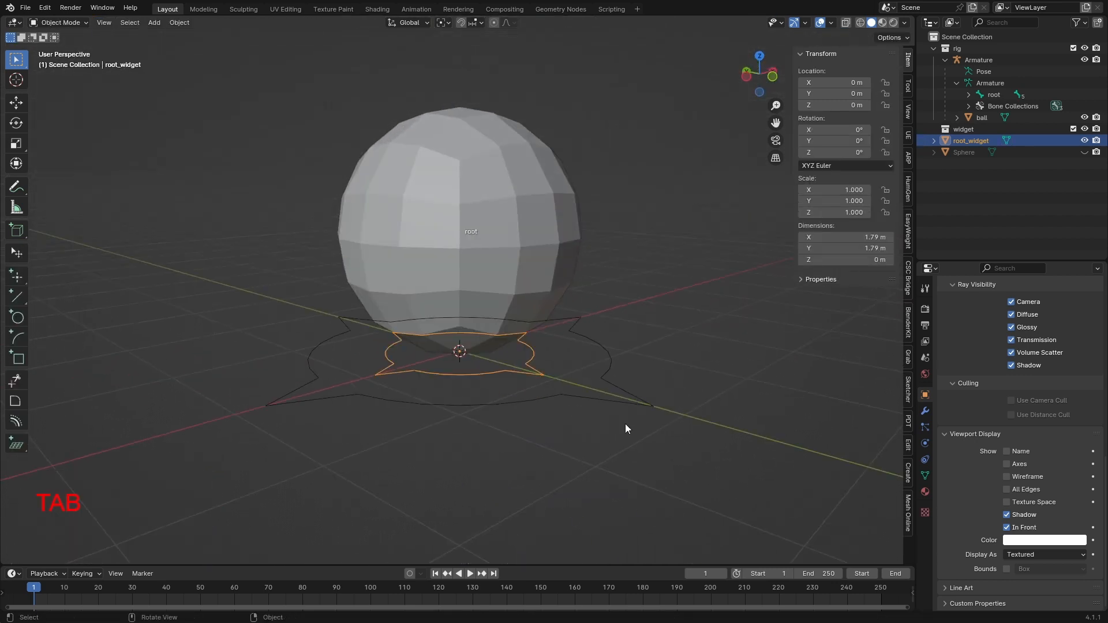
Move root_widget into the widget collection and exclude that collection from the view layer
{"action": "left_click", "coordinate": [513, 382]}
{"action": "left_click", "coordinate": [595, 347]}
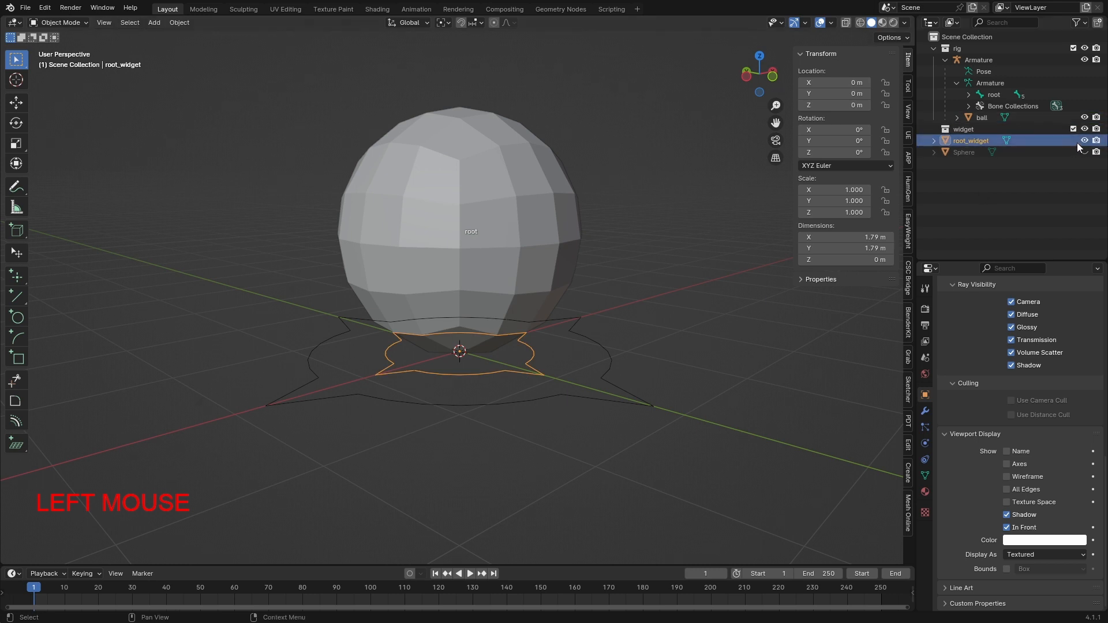
{"action": "left_click", "coordinate": [967, 129]}
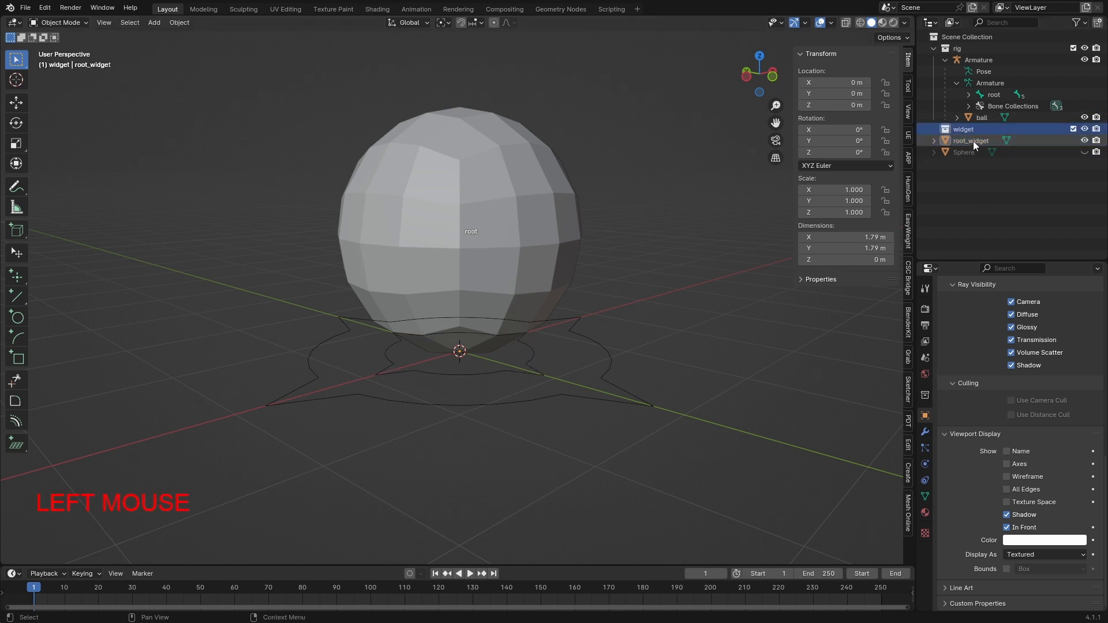
{"action": "left_click", "coordinate": [523, 372]}
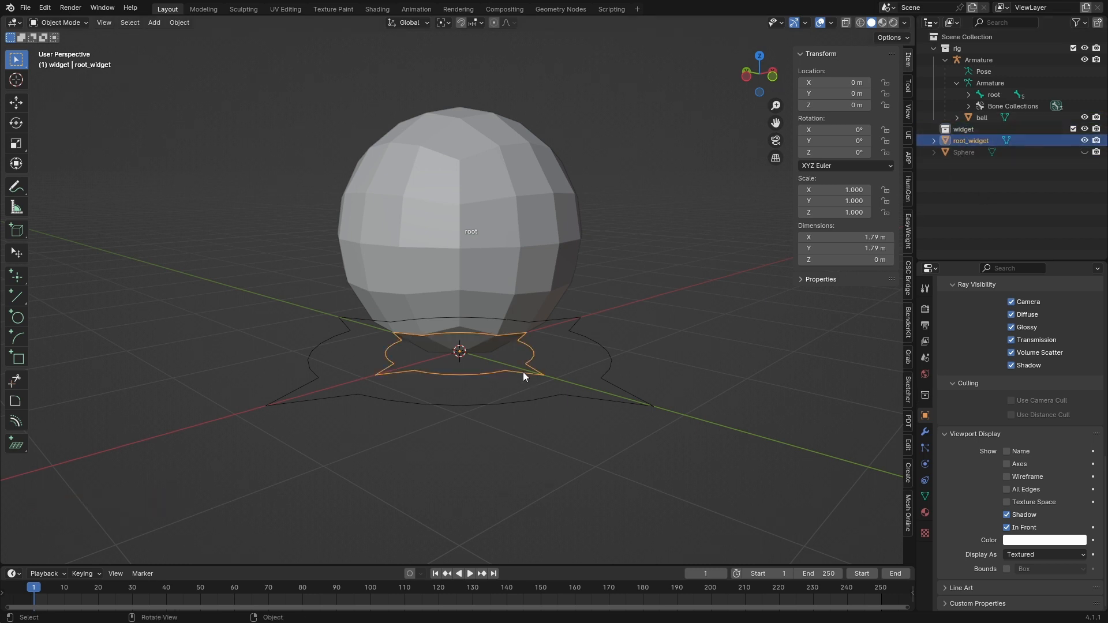
{"action": "key", "text": "m"}
{"action": "left_click", "coordinate": [486, 411]}
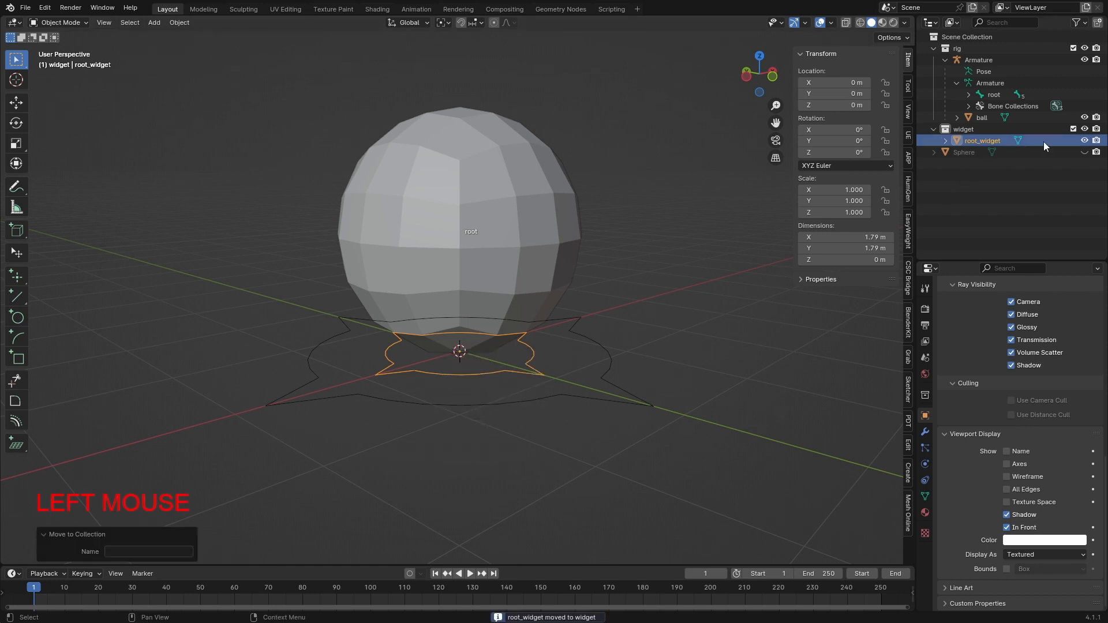
{"action": "left_click", "coordinate": [1074, 129]}
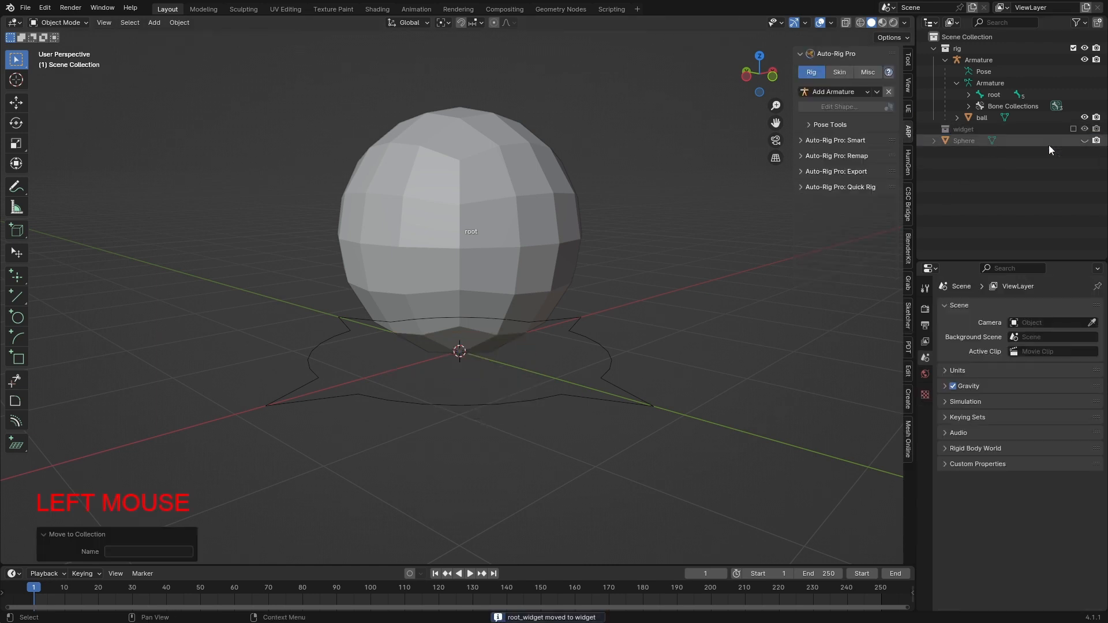
Unhide the leftover Sphere object and delete it
{"action": "left_click", "coordinate": [976, 145]}
{"action": "left_click", "coordinate": [1086, 141]}
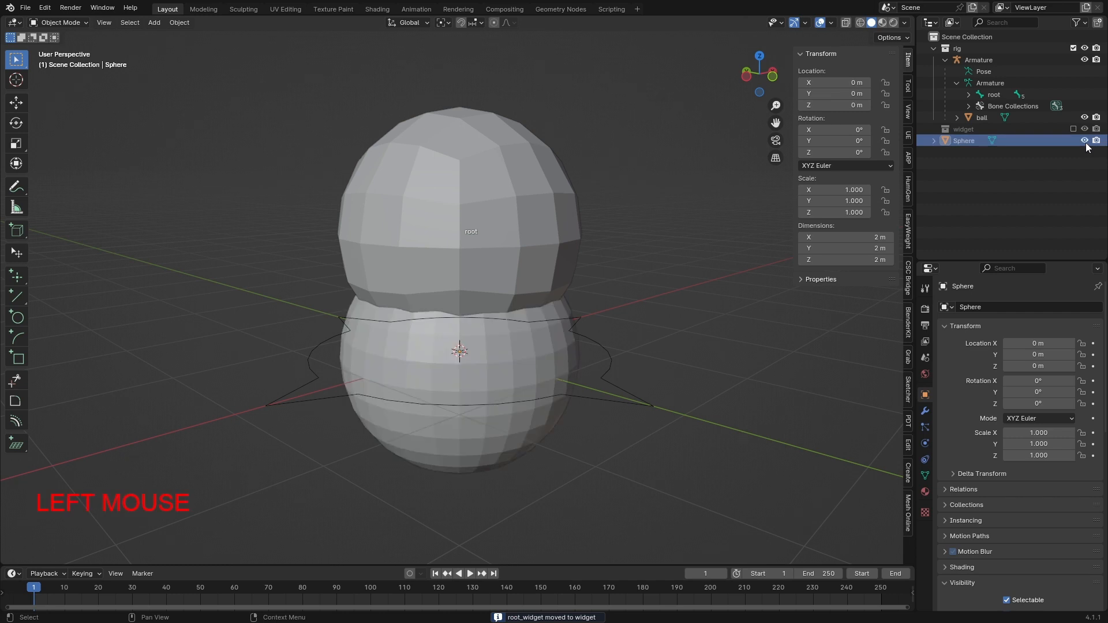
{"action": "left_click", "coordinate": [1085, 142]}
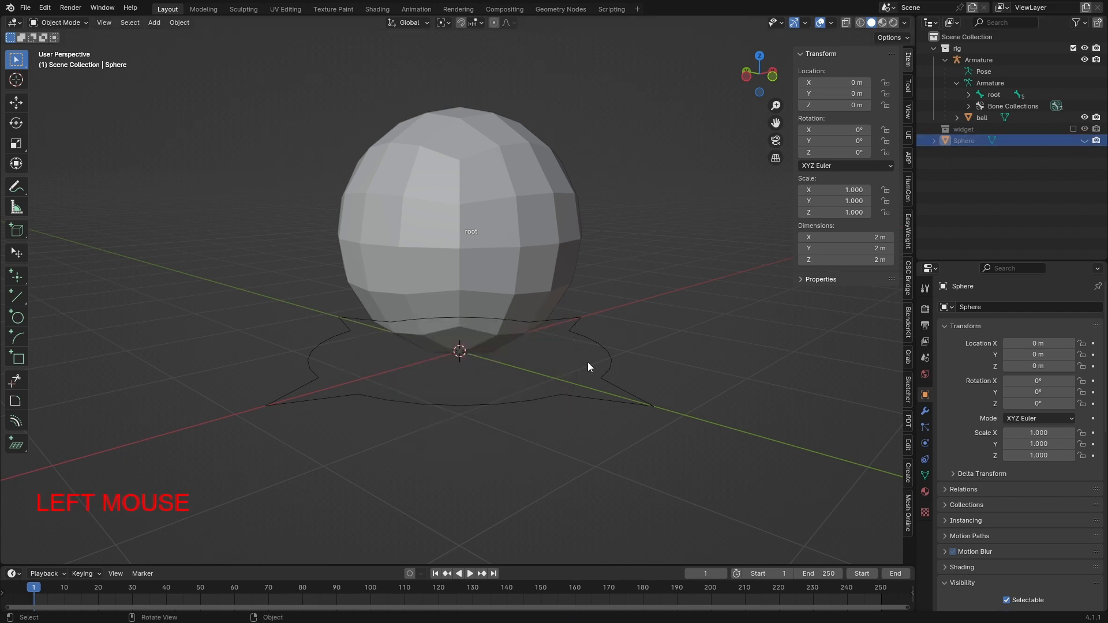
{"action": "left_click", "coordinate": [1085, 141]}
{"action": "left_click", "coordinate": [493, 455]}
{"action": "key", "text": "x"}
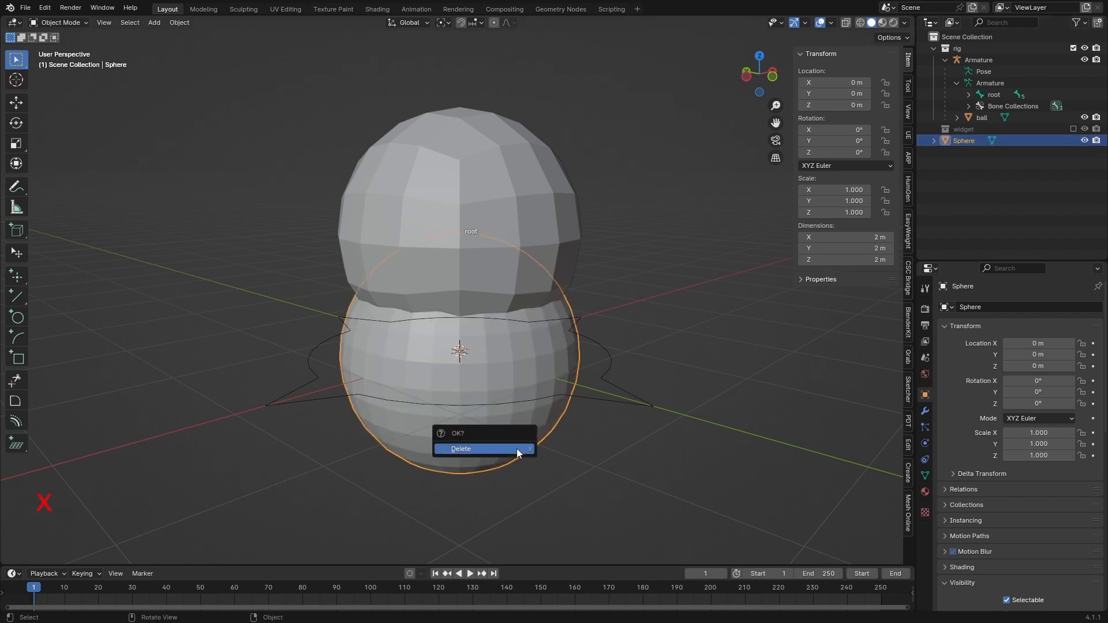
{"action": "left_click", "coordinate": [515, 453]}
Switch the armature to Pose Mode, test rotating the root control and cancel the rotation
{"action": "middle_click_drag", "start_coordinate": [507, 451], "coordinate": [479, 453]}
{"action": "left_click", "coordinate": [469, 455]}
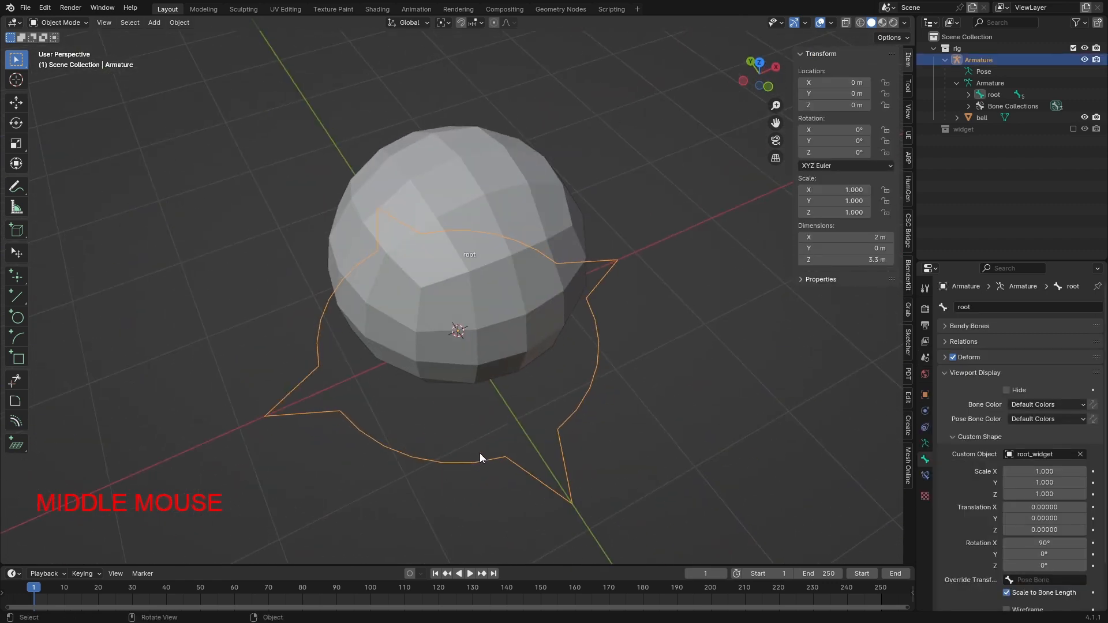
{"action": "scroll", "coordinate": [464, 332], "scroll_direction": "down", "scroll_amount": 3}
{"action": "scroll", "coordinate": [486, 263], "scroll_direction": "up", "scroll_amount": 2}
{"action": "middle_click_drag", "start_coordinate": [486, 263], "coordinate": [578, 433]}
{"action": "left_click", "coordinate": [71, 26]}
{"action": "left_click", "coordinate": [75, 62]}
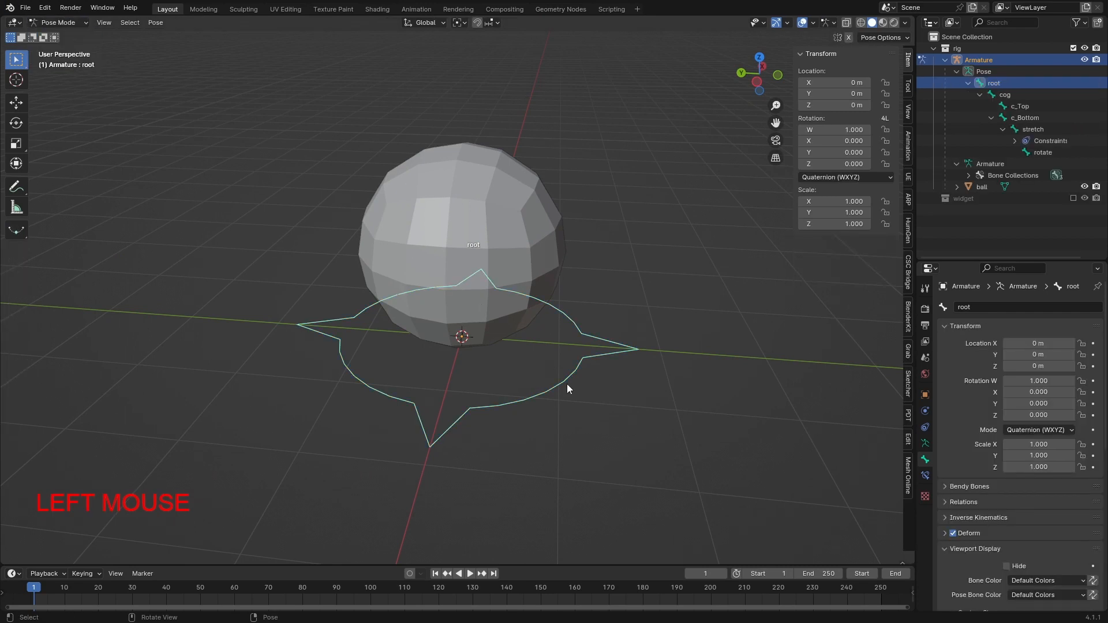
{"action": "key", "text": "r"}
{"action": "key", "text": "Escape"}
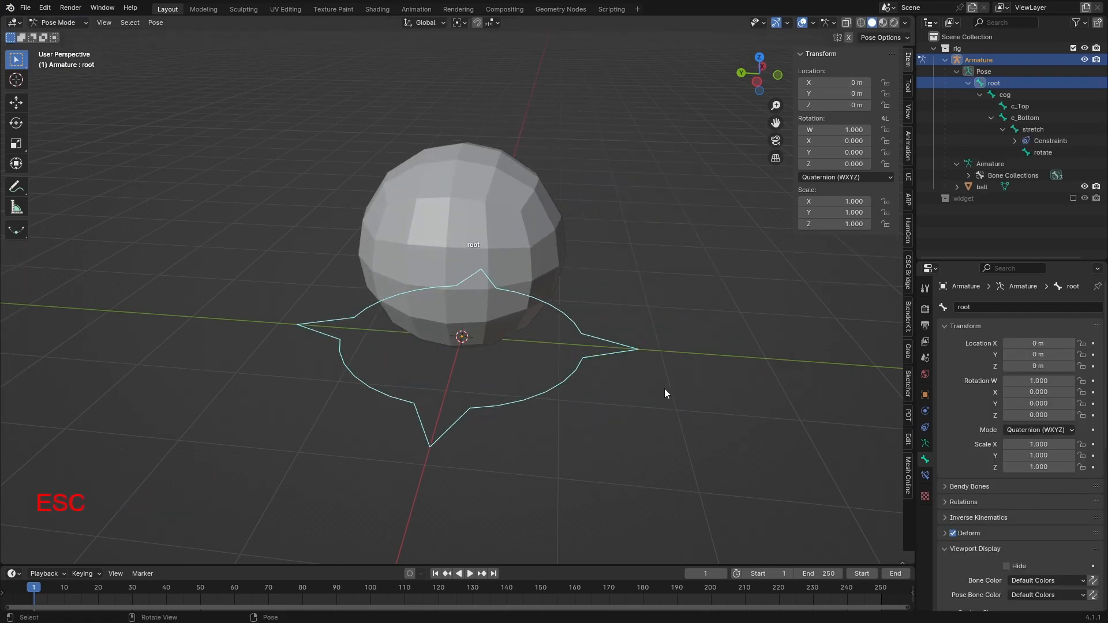
{"action": "middle_click_drag", "start_coordinate": [664, 388], "coordinate": [541, 361]}
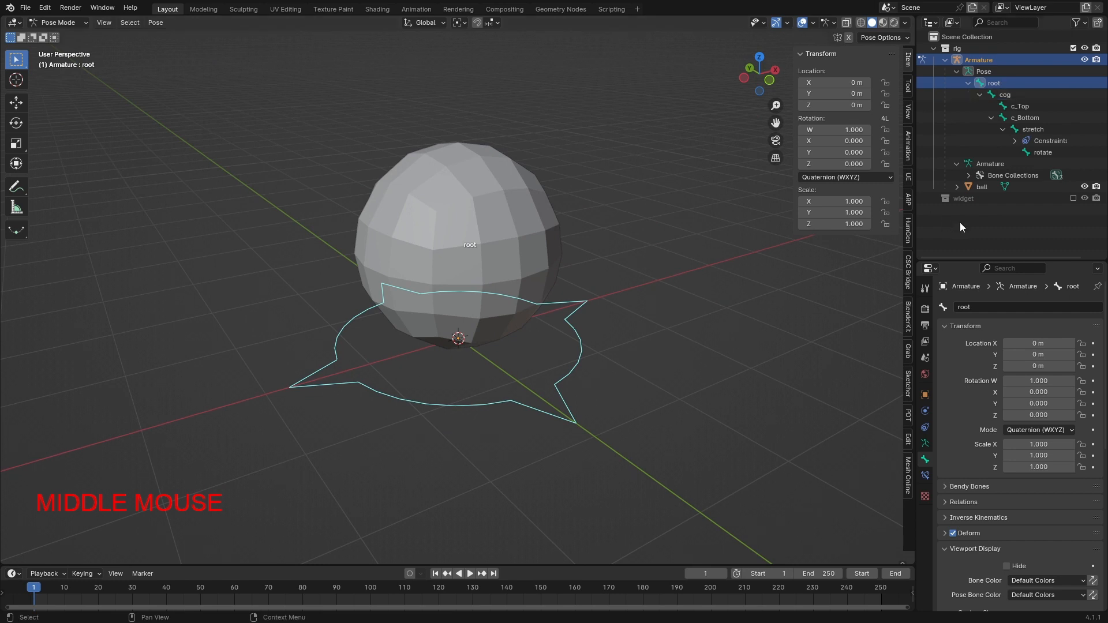
Show the armature's stretch bone collection, hide the root bone collection and return to Object Mode
{"action": "left_click", "coordinate": [925, 444]}
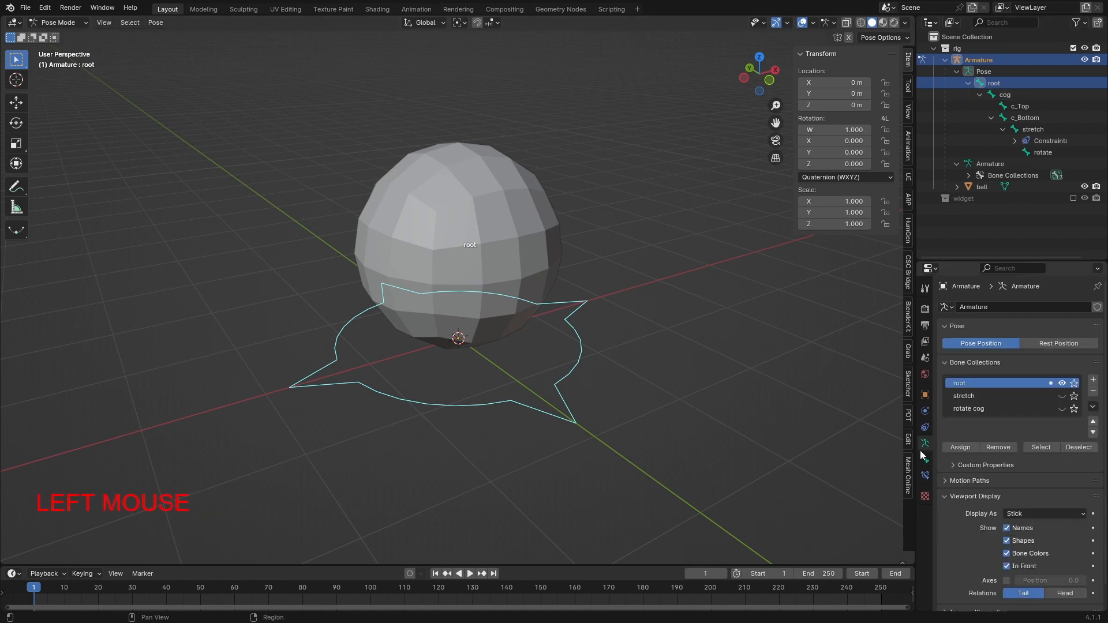
{"action": "left_click", "coordinate": [1063, 396]}
{"action": "left_click", "coordinate": [1063, 384]}
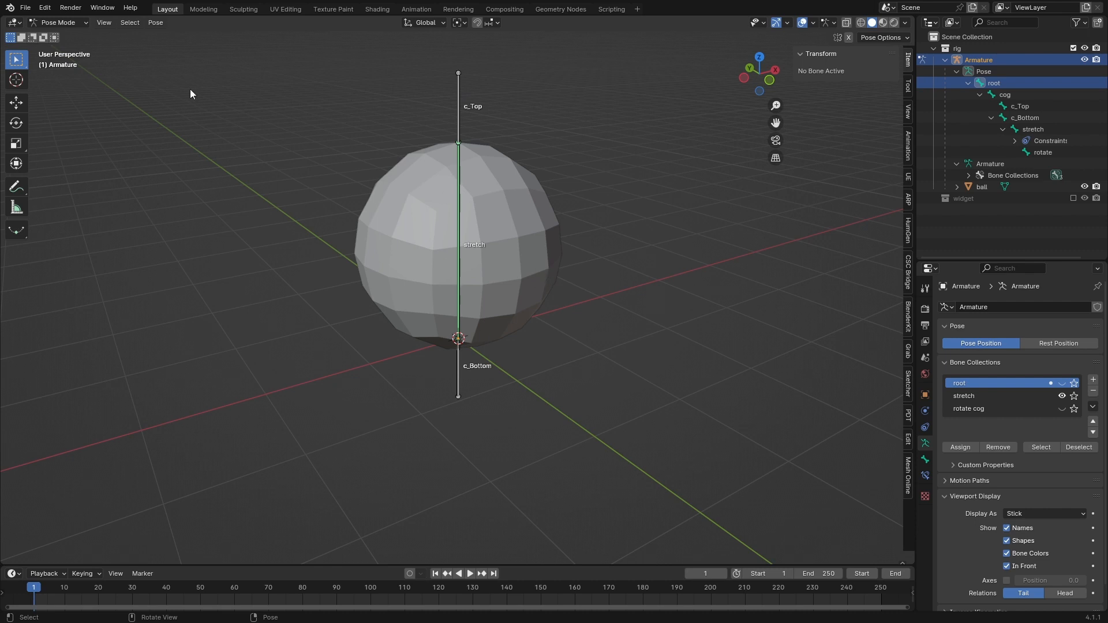
{"action": "left_click", "coordinate": [69, 24]}
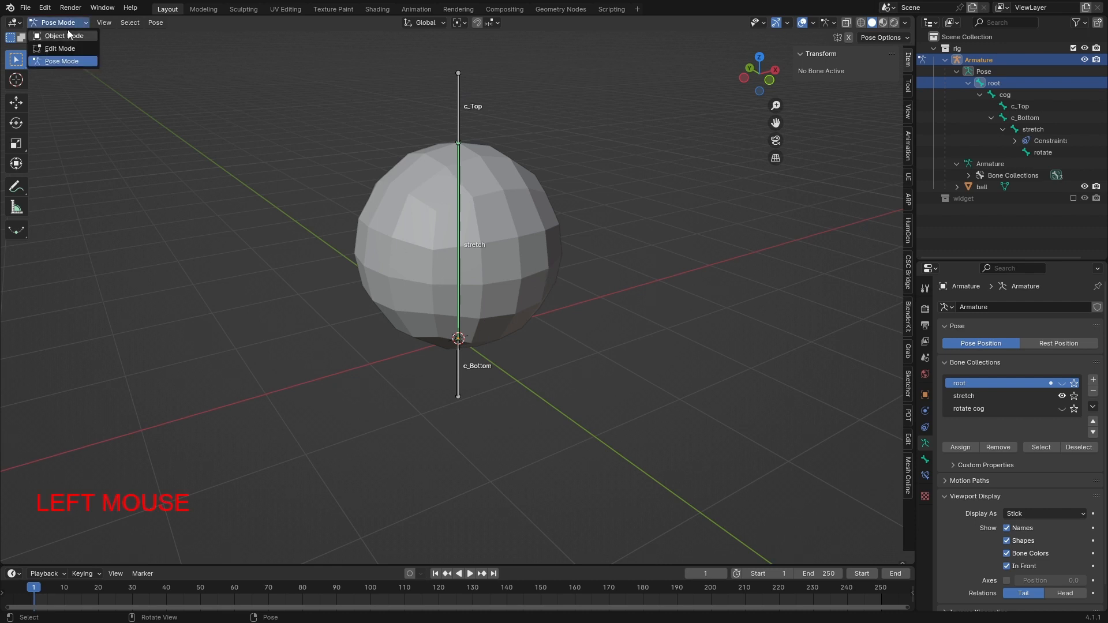
{"action": "left_click", "coordinate": [68, 33]}
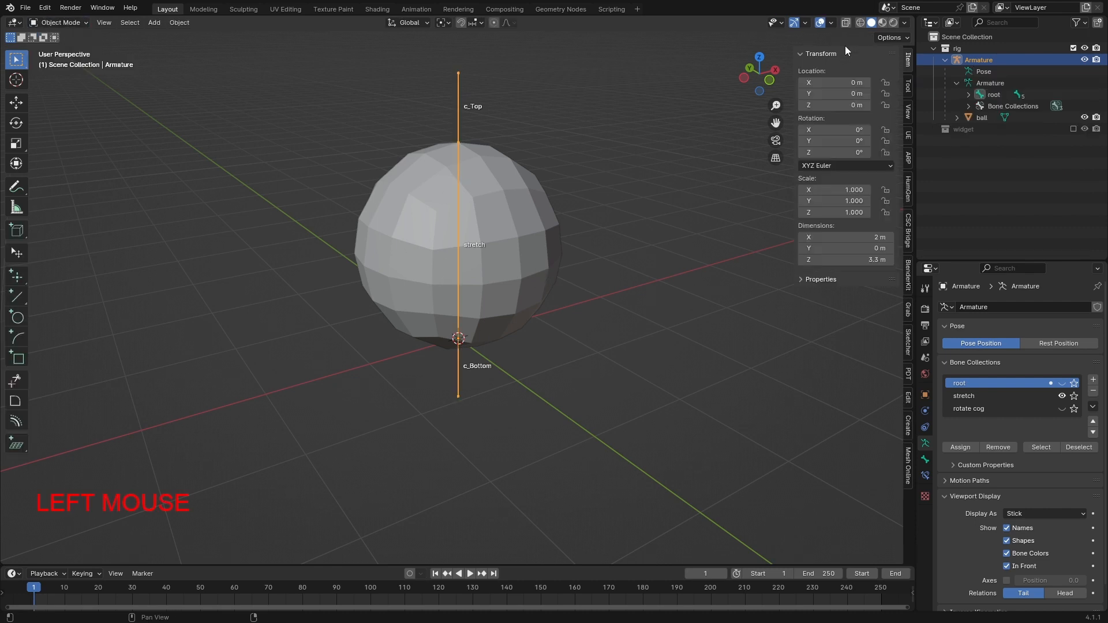
Exclude the rig collection, re-enable the widget collection and hide root_widget in the viewport
{"action": "left_click", "coordinate": [1074, 48]}
{"action": "left_click", "coordinate": [1071, 60]}
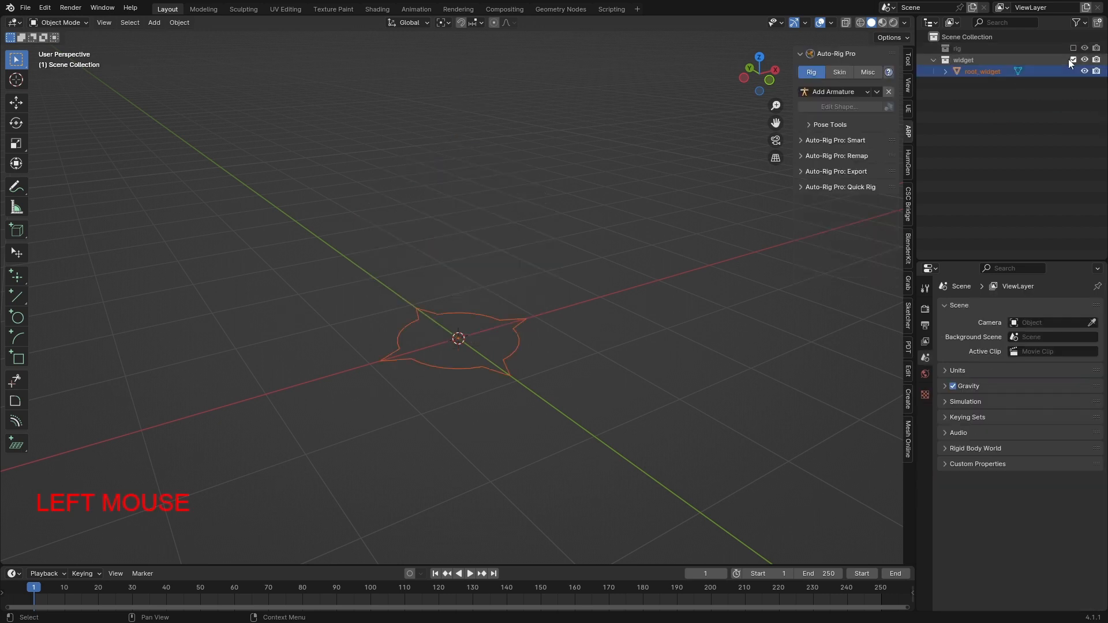
{"action": "left_click", "coordinate": [427, 340]}
{"action": "left_click", "coordinate": [512, 357]}
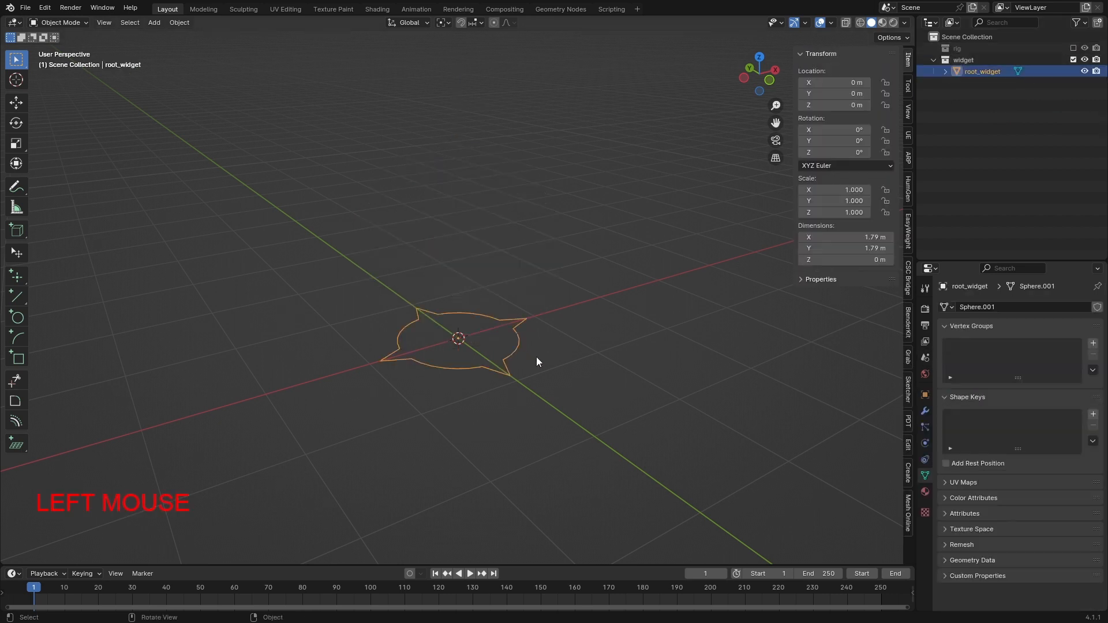
{"action": "key", "text": "h"}
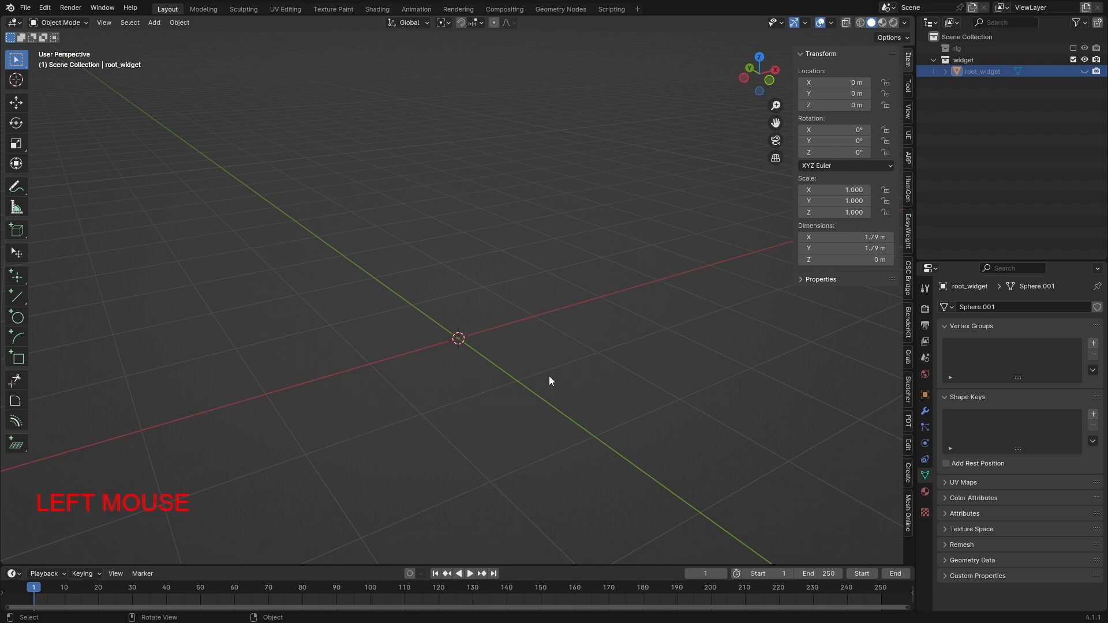
Add a cone mesh and raise it 1 m along Z so its base rests on the ground plane
{"action": "key", "text": "shift+a"}
{"action": "mouse_move", "coordinate": [520, 365]}
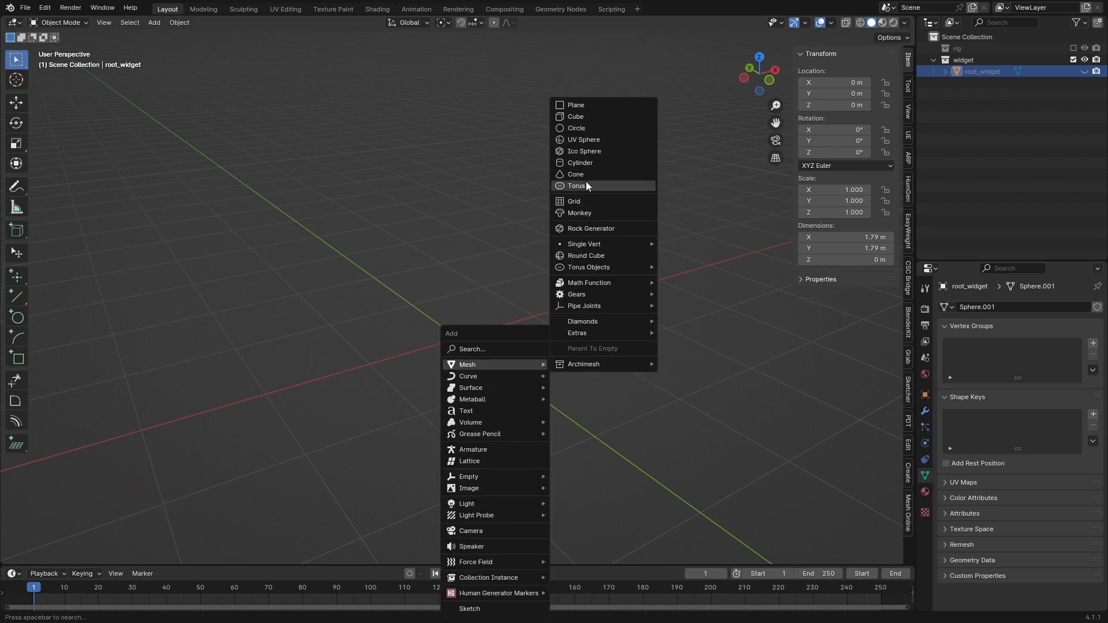
{"action": "left_click", "coordinate": [588, 175]}
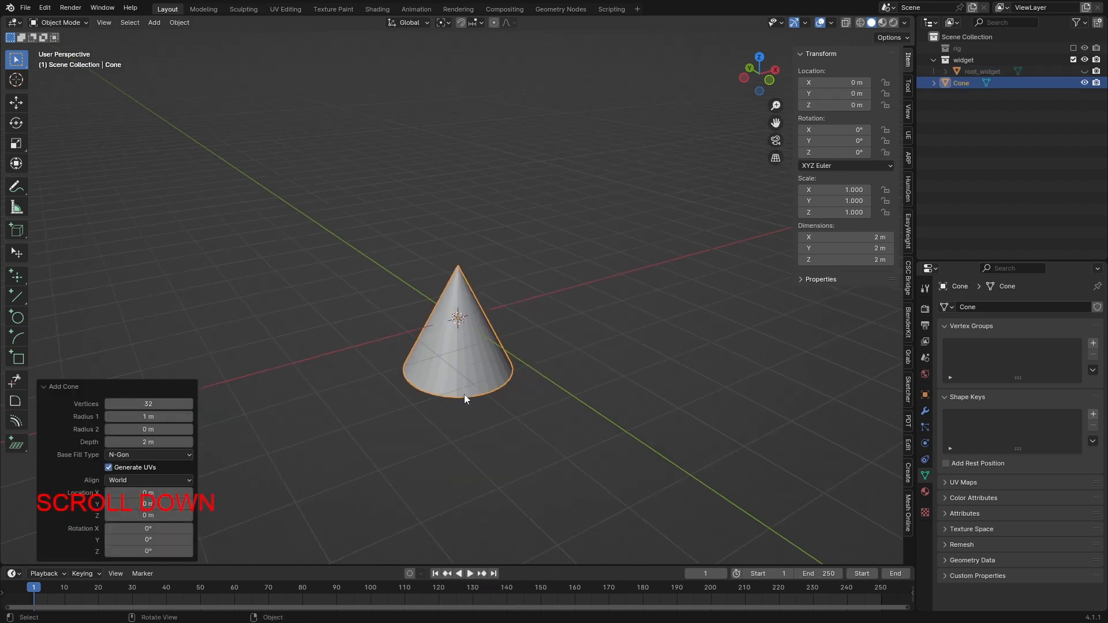
{"action": "key", "text": "KP_1"}
{"action": "scroll", "coordinate": [465, 394], "scroll_direction": "up", "scroll_amount": 4}
{"action": "key", "text": "g"}
{"action": "key", "text": "z"}
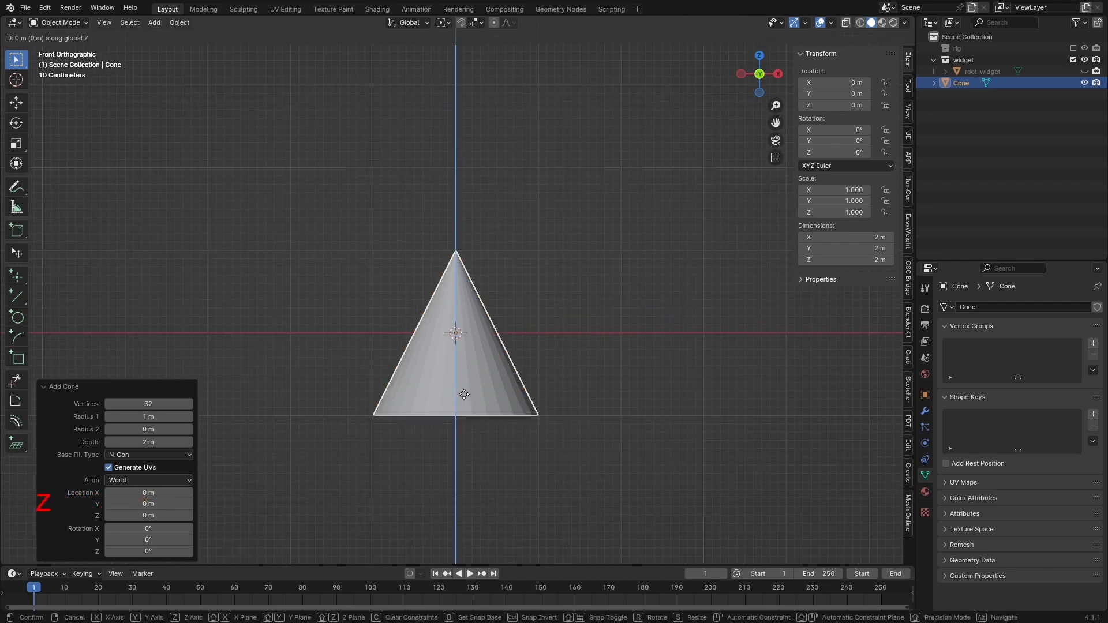
{"action": "left_click", "coordinate": [510, 315]}
In Edit Mode, lower the cone's tip vertex along Z to flatten the cone to about 0.52 m high
{"action": "key", "text": "Tab"}
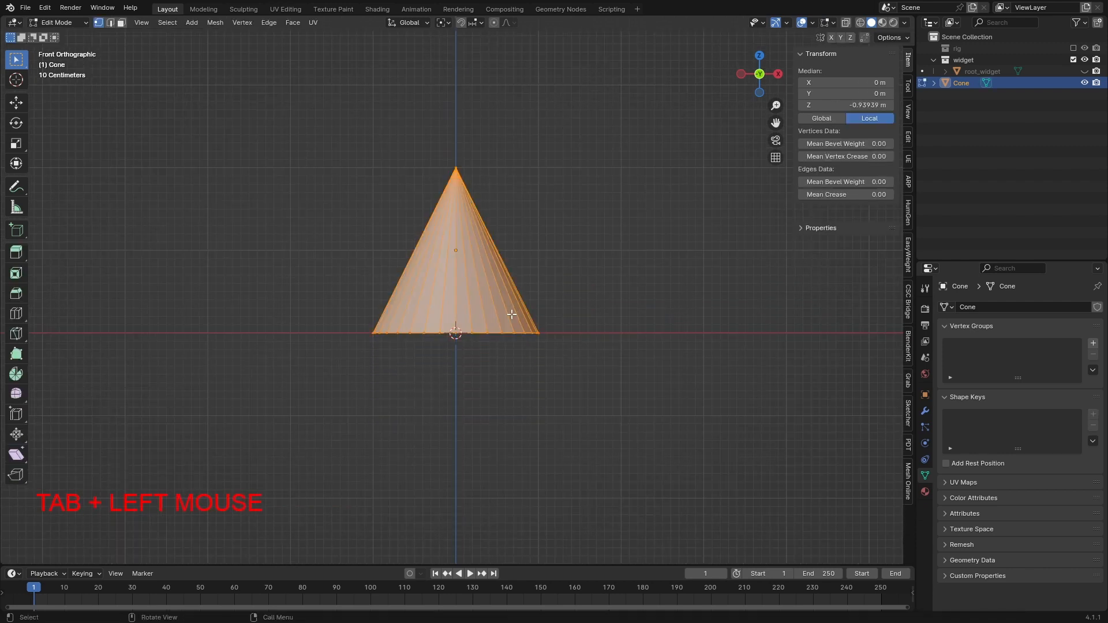
{"action": "middle_click_drag", "start_coordinate": [512, 314], "coordinate": [533, 362]}
{"action": "left_click", "coordinate": [520, 421]}
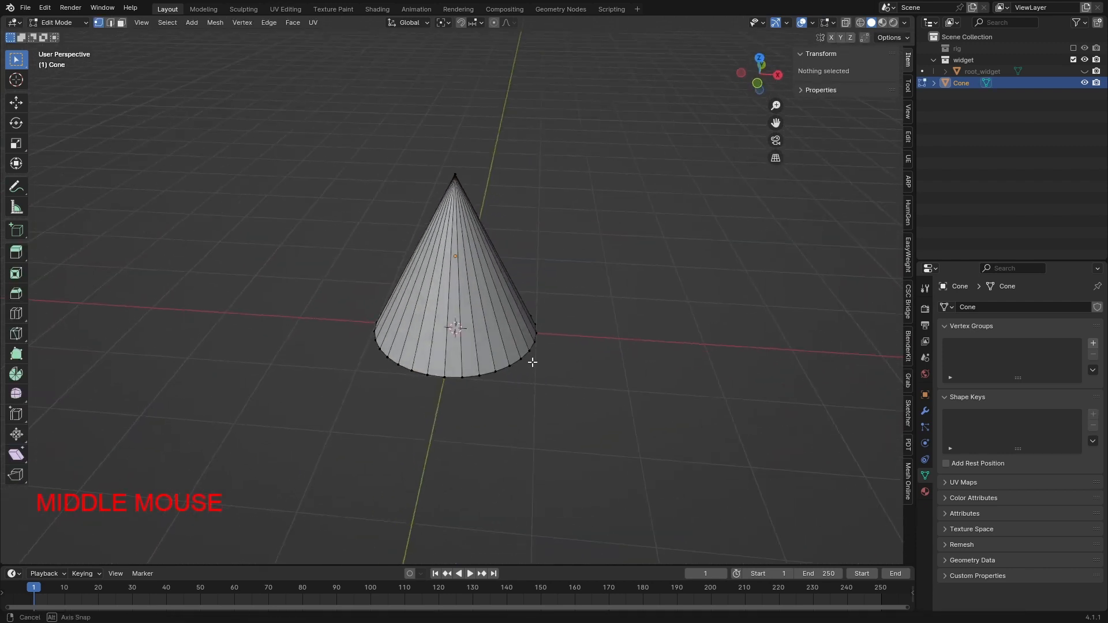
{"action": "left_click_drag", "start_coordinate": [435, 129], "coordinate": [481, 174]}
{"action": "mouse_move", "coordinate": [495, 178]}
{"action": "middle_mouse_down"}
{"action": "mouse_move", "coordinate": [507, 183]}
{"action": "mouse_move", "coordinate": [477, 181]}
{"action": "middle_mouse_up"}
{"action": "key", "text": "g"}
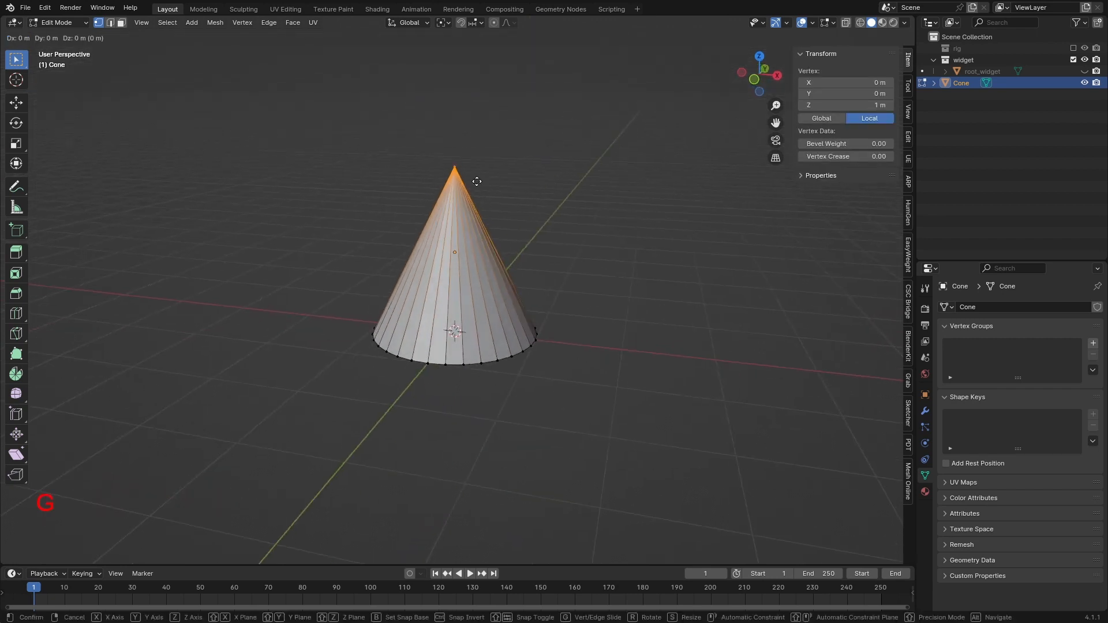
{"action": "key", "text": "z"}
{"action": "left_click", "coordinate": [479, 323]}
In edge select mode, select the four sloping cone edges that run along the X and Y axes
{"action": "mouse_move", "coordinate": [479, 323]}
{"action": "middle_mouse_down"}
{"action": "mouse_move", "coordinate": [545, 376]}
{"action": "mouse_move", "coordinate": [484, 316]}
{"action": "middle_mouse_up"}
{"action": "left_click", "coordinate": [568, 404]}
{"action": "scroll", "coordinate": [508, 371], "scroll_direction": "up", "scroll_amount": 5}
{"action": "key", "text": "2"}
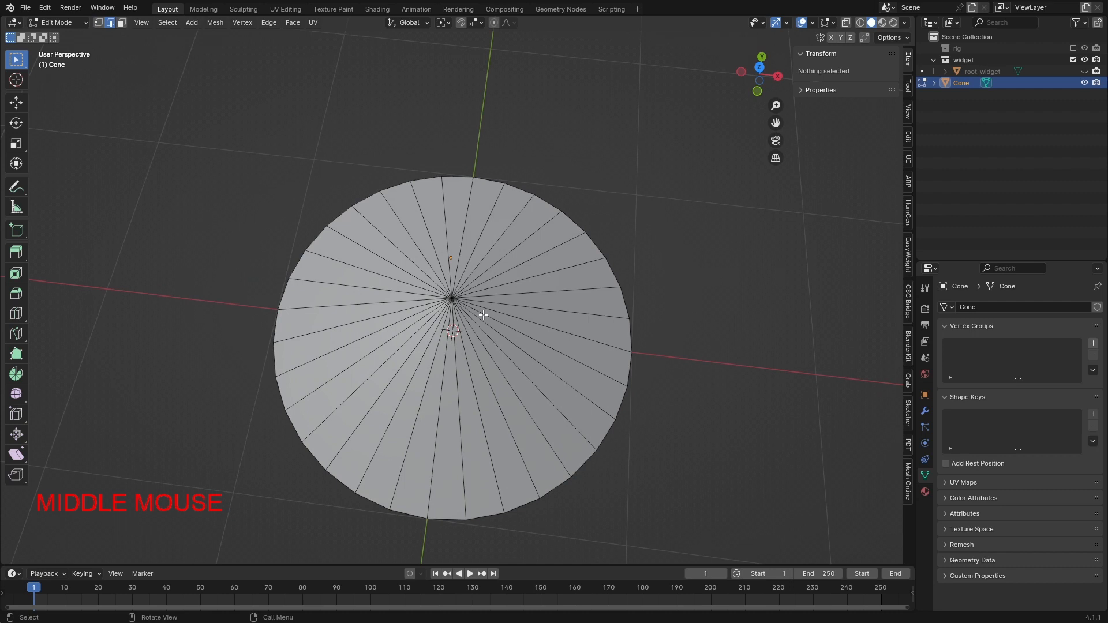
{"action": "left_click", "coordinate": [463, 247], "text": "shift"}
{"action": "left_click", "coordinate": [442, 373], "text": "shift"}
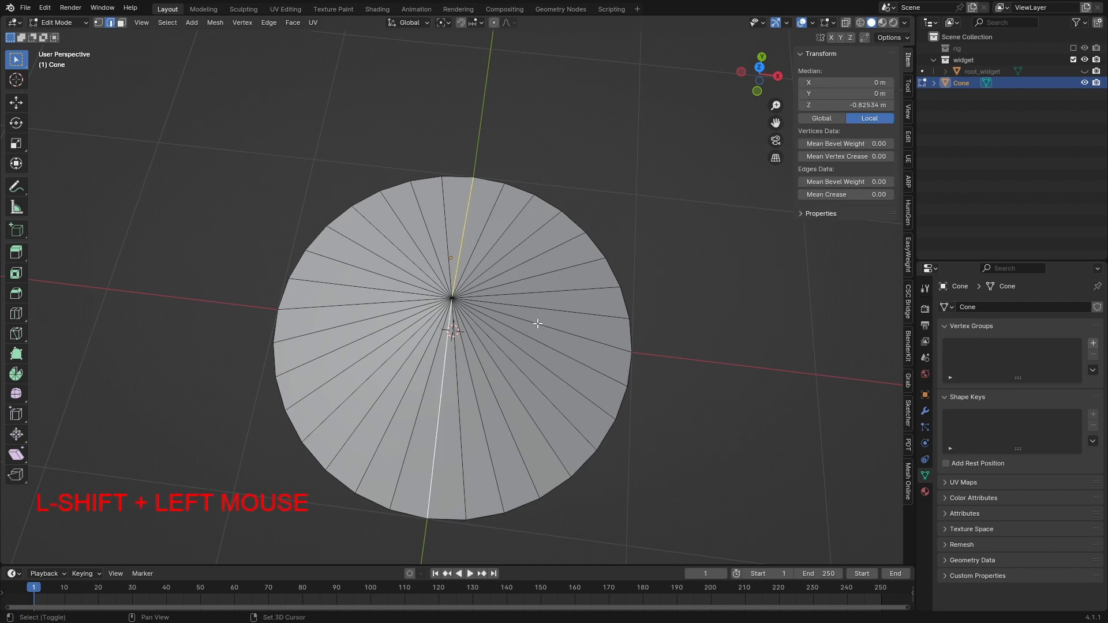
{"action": "left_click", "coordinate": [538, 324], "text": "shift"}
{"action": "left_click", "coordinate": [398, 302], "text": "shift"}
Extend the selection with the four diagonal sloping edges midway between the axis edges
{"action": "middle_click_drag", "start_coordinate": [399, 301], "coordinate": [549, 383]}
{"action": "scroll", "coordinate": [529, 346], "scroll_direction": "up", "scroll_amount": 2}
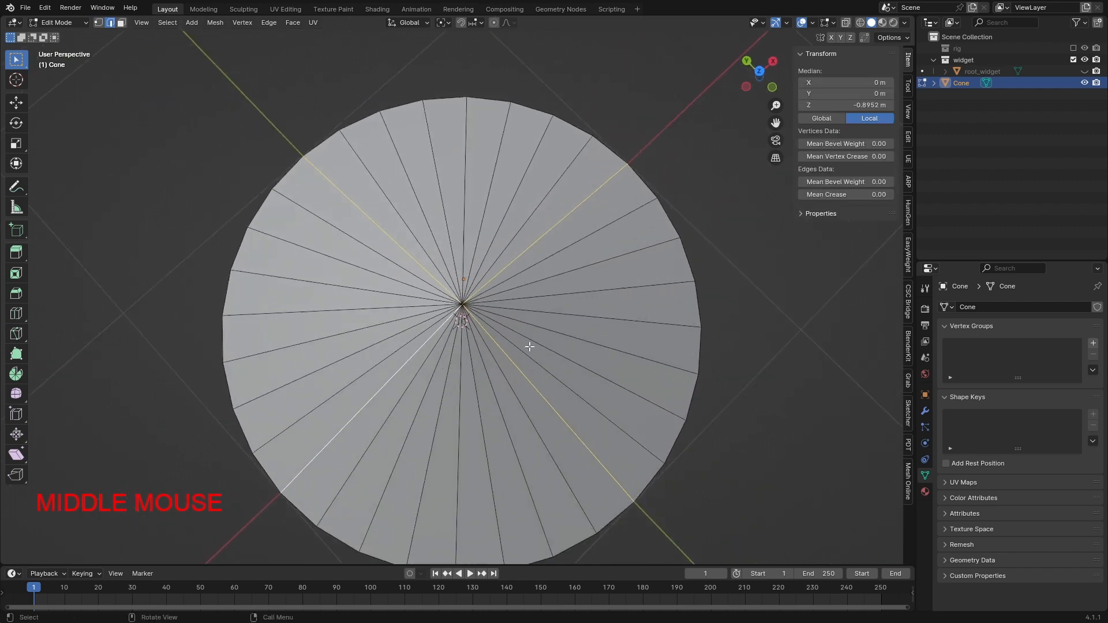
{"action": "scroll", "coordinate": [529, 346], "scroll_direction": "up", "scroll_amount": 1}
{"action": "left_click", "coordinate": [457, 309]}
{"action": "key", "text": "ctrl+z"}
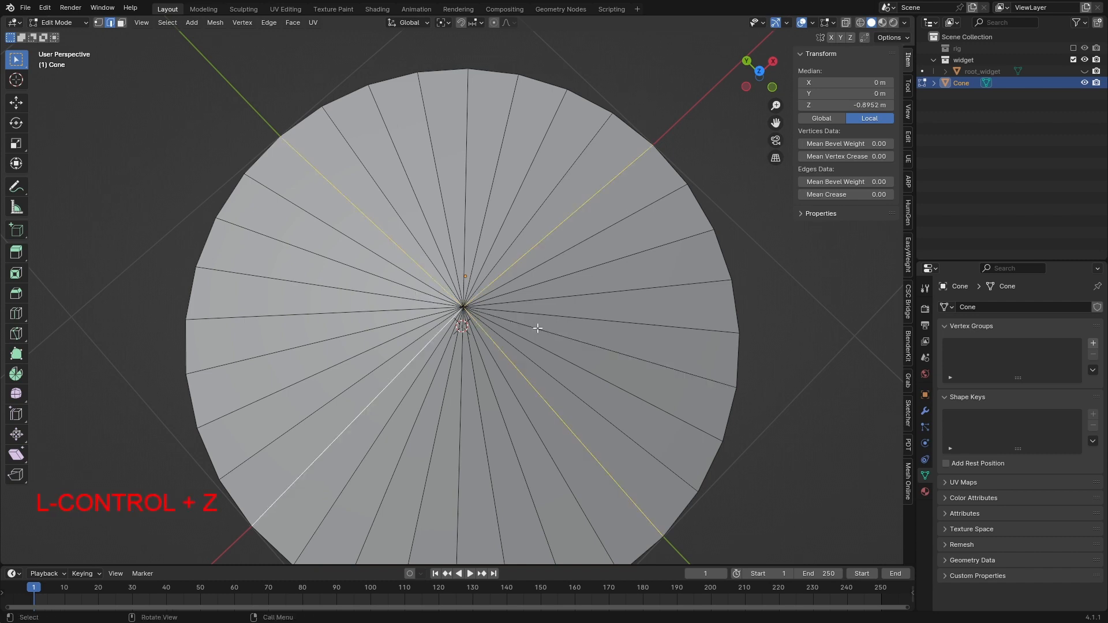
{"action": "left_click", "coordinate": [537, 328], "text": "shift"}
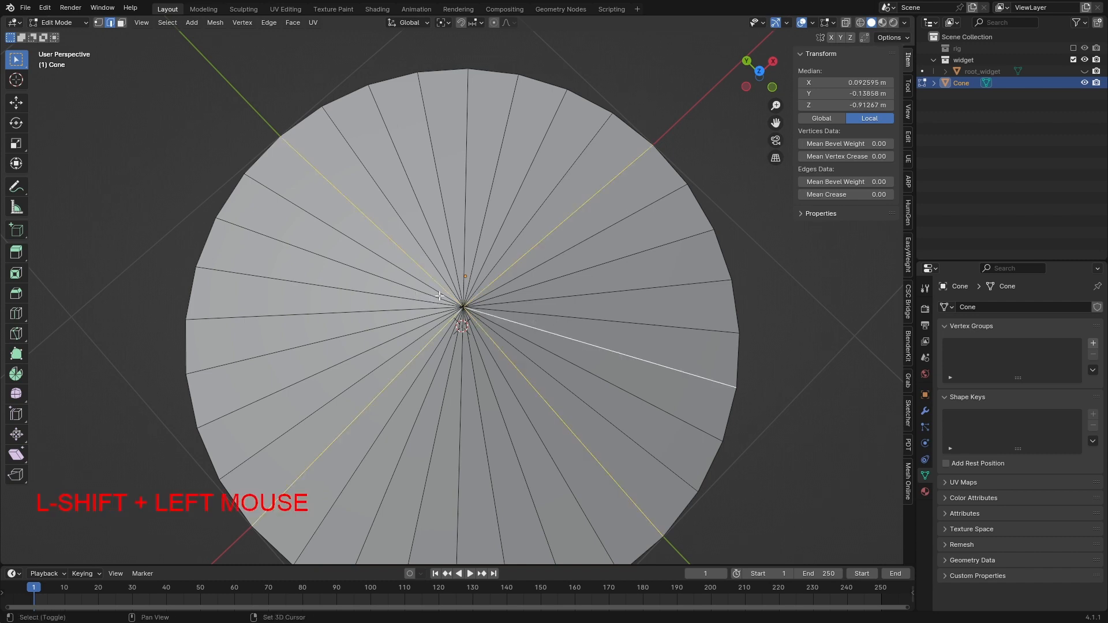
{"action": "left_click", "coordinate": [413, 298], "text": "shift"}
{"action": "middle_click_drag", "start_coordinate": [413, 299], "coordinate": [378, 295]}
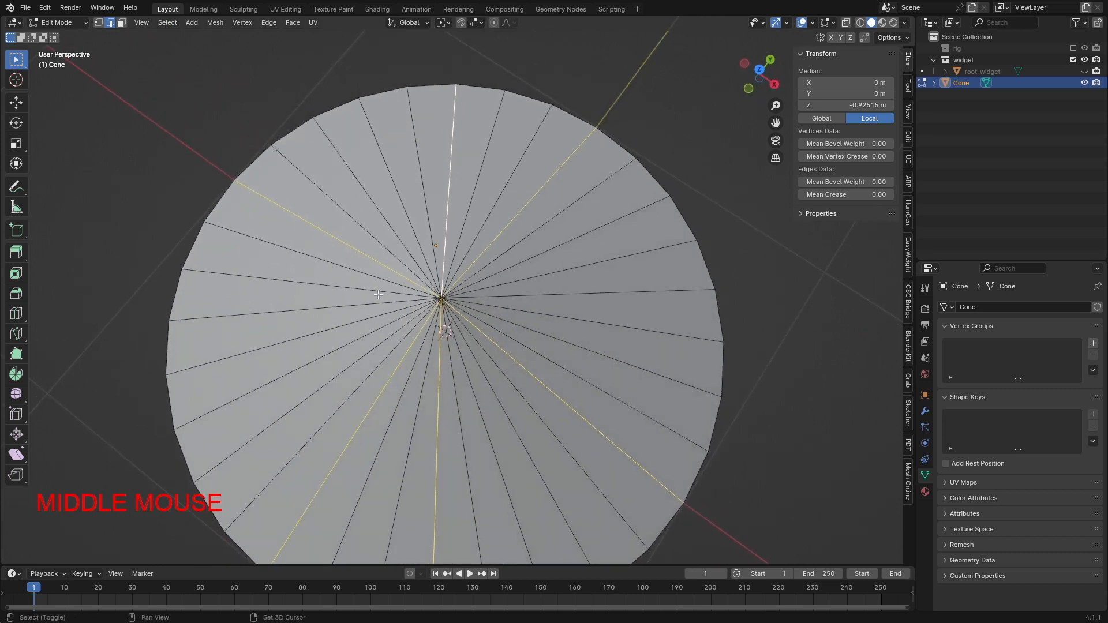
{"action": "left_click", "coordinate": [505, 308], "text": "shift"}
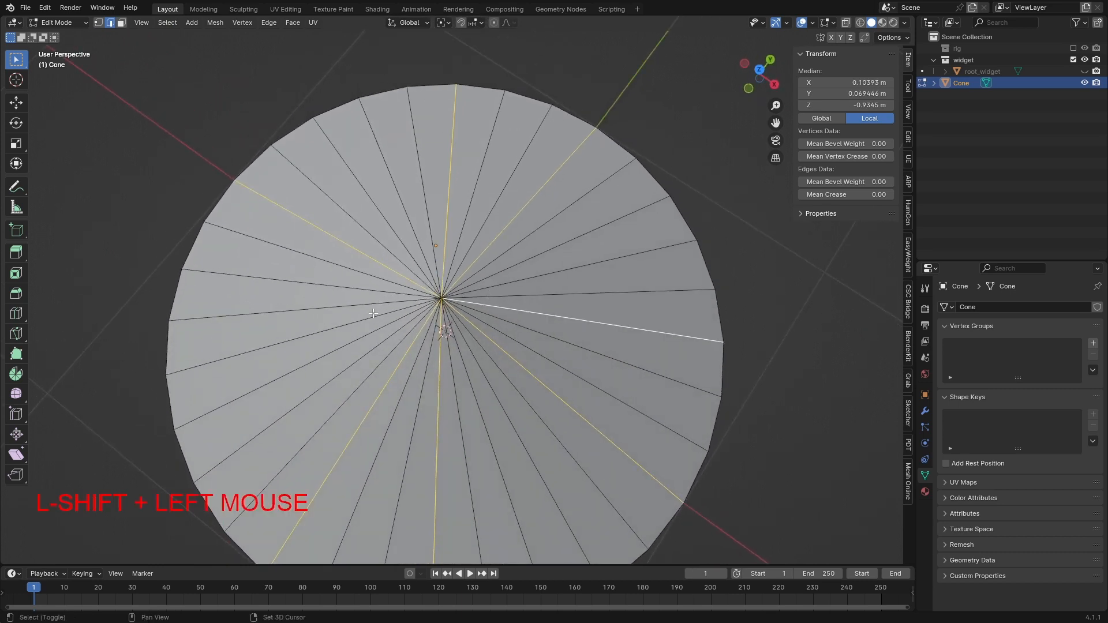
{"action": "left_click", "coordinate": [355, 319], "text": "shift"}
{"action": "middle_click_drag", "start_coordinate": [355, 319], "coordinate": [433, 272]}
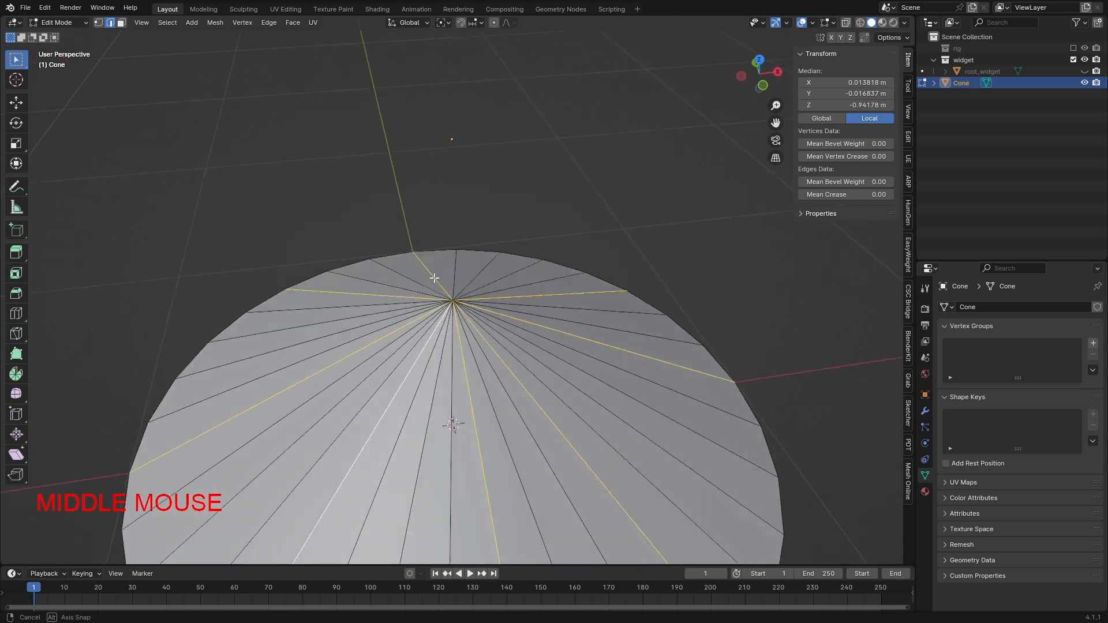
Separate the eight selected edges into their own object and return to Object Mode
{"action": "scroll", "coordinate": [459, 310], "scroll_direction": "down", "scroll_amount": 4}
{"action": "middle_click_drag", "start_coordinate": [459, 310], "coordinate": [450, 351]}
{"action": "key", "text": "p"}
{"action": "left_click", "coordinate": [450, 351]}
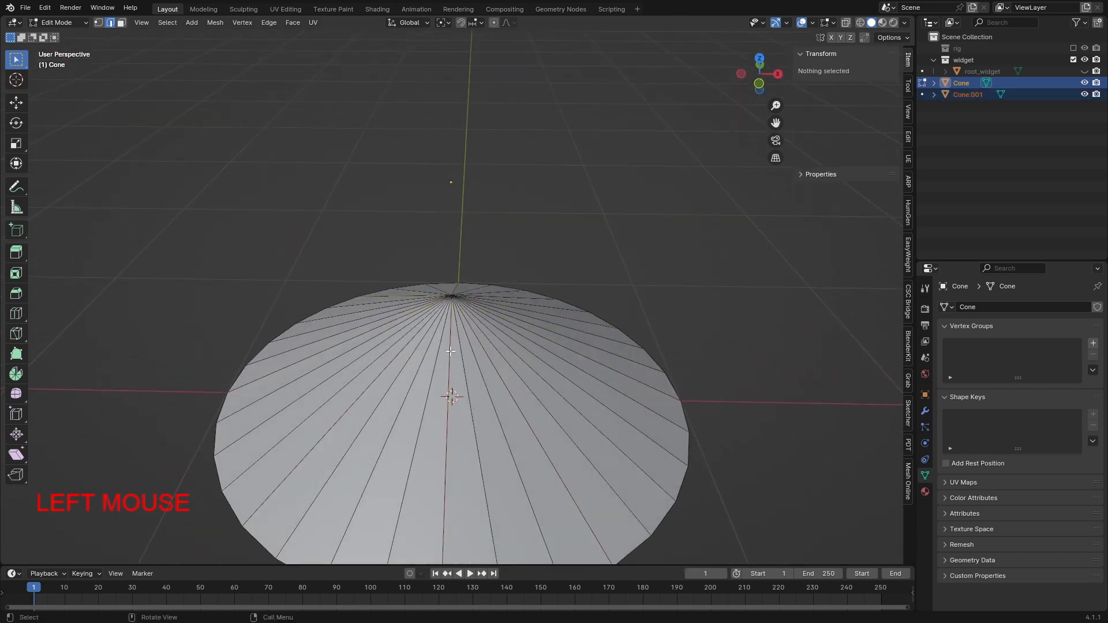
{"action": "key", "text": "Tab"}
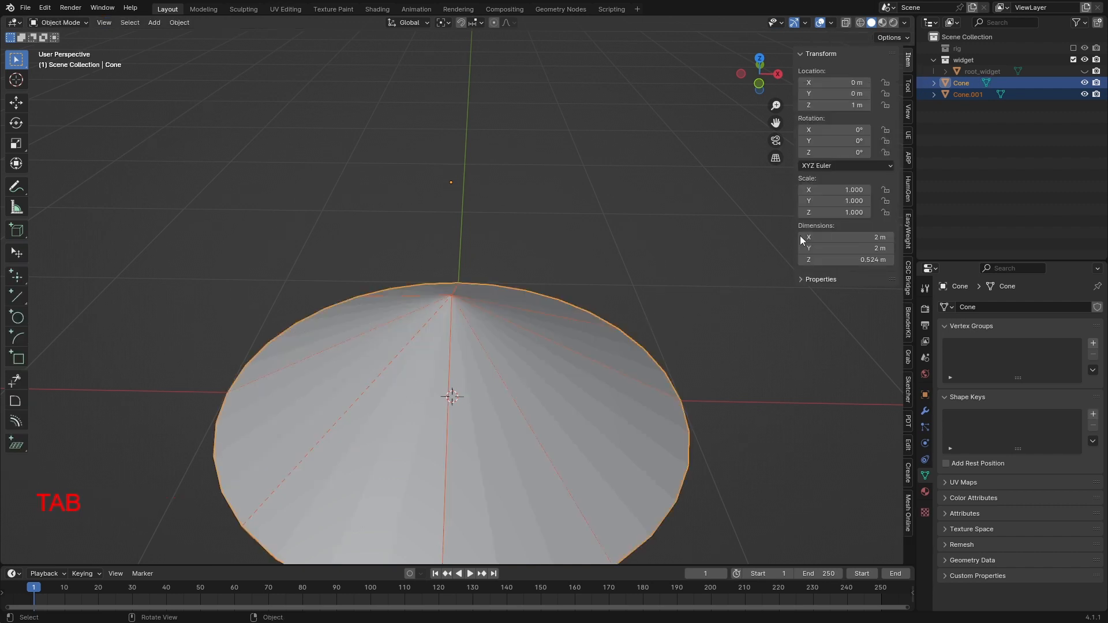
Delete the leftover solid Cone object and select the separated spoke object
{"action": "left_click", "coordinate": [965, 95]}
{"action": "left_click", "coordinate": [958, 84]}
{"action": "key", "text": "x"}
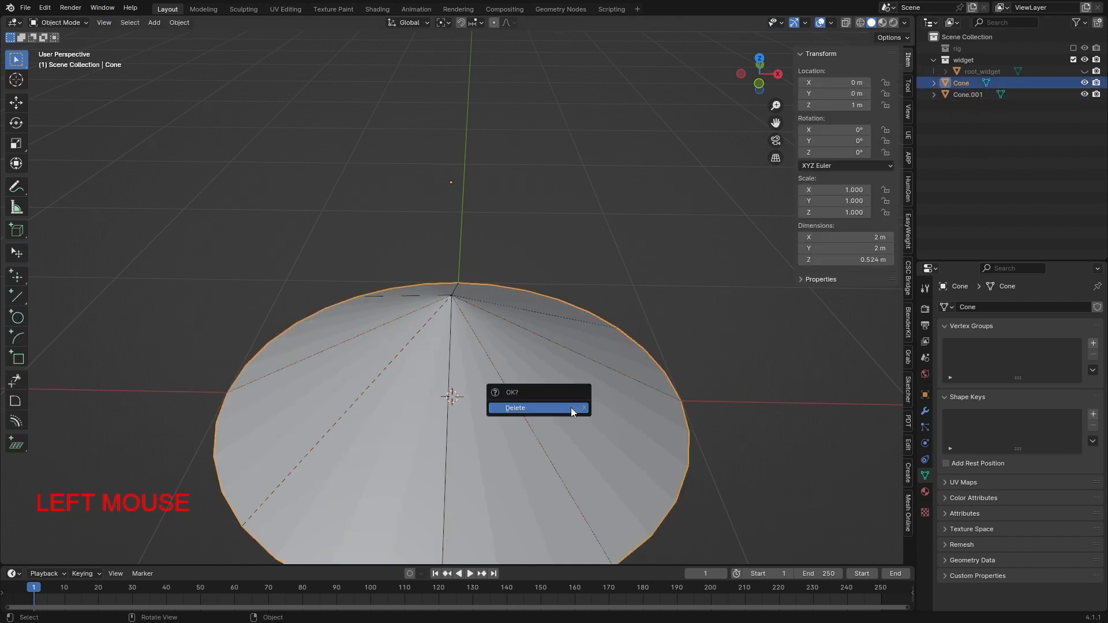
{"action": "left_click", "coordinate": [570, 408]}
{"action": "middle_click_drag", "start_coordinate": [570, 408], "coordinate": [444, 375]}
{"action": "left_click", "coordinate": [452, 291]}
{"action": "left_click", "coordinate": [576, 248]}
{"action": "left_click", "coordinate": [466, 298]}
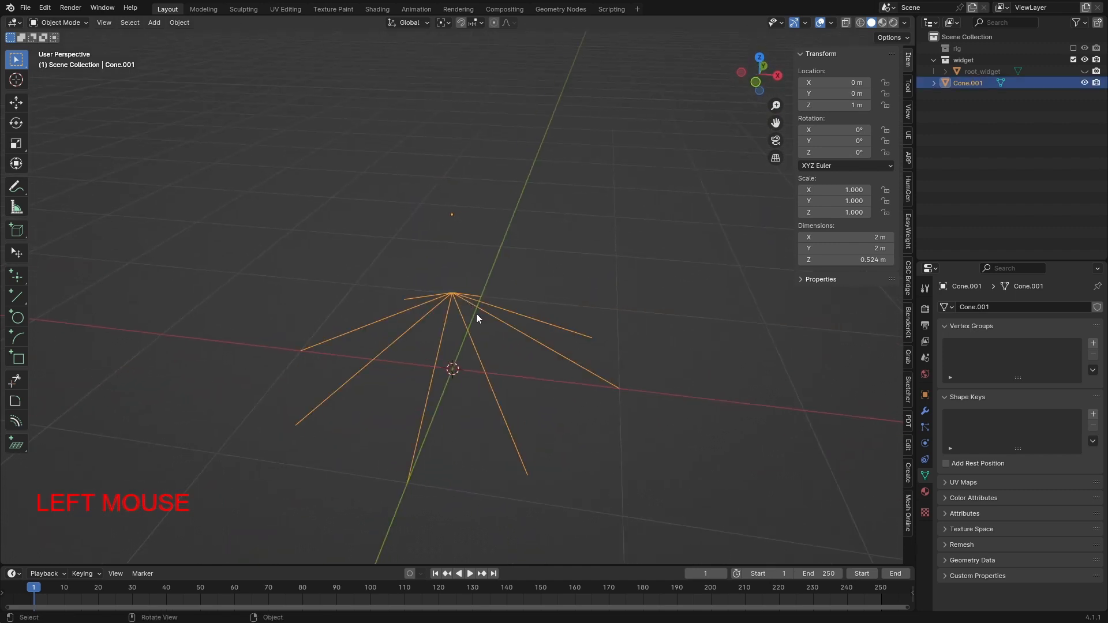
Re-enable the rig collection and select only the spoke object beneath the ball
{"action": "middle_click_drag", "start_coordinate": [477, 314], "coordinate": [426, 365]}
{"action": "scroll", "coordinate": [426, 365], "scroll_direction": "down", "scroll_amount": 2}
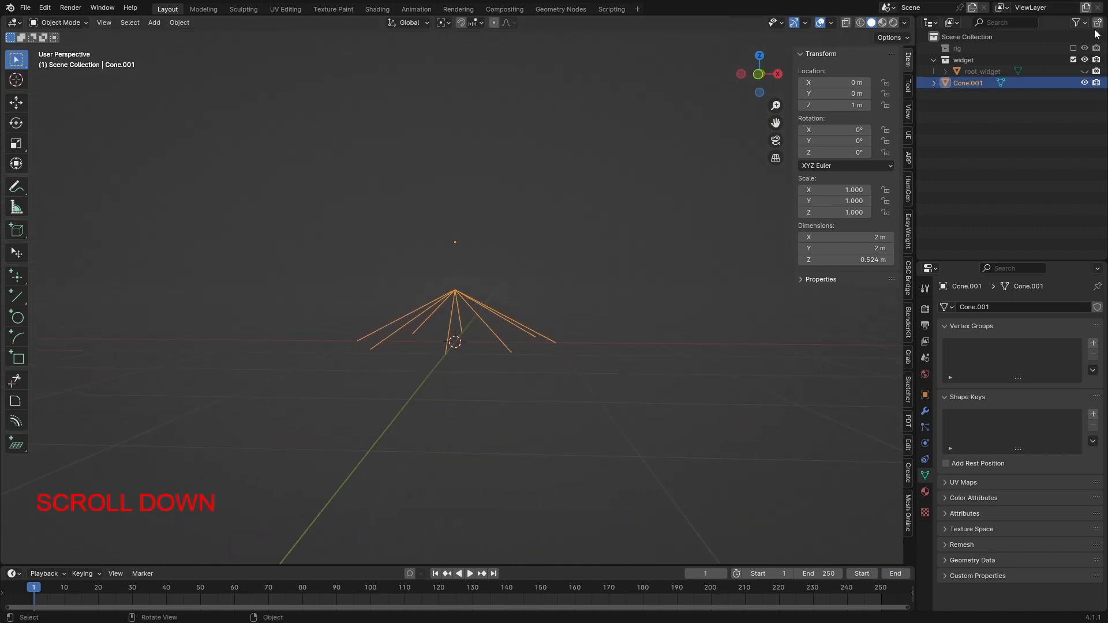
{"action": "left_click", "coordinate": [1073, 48]}
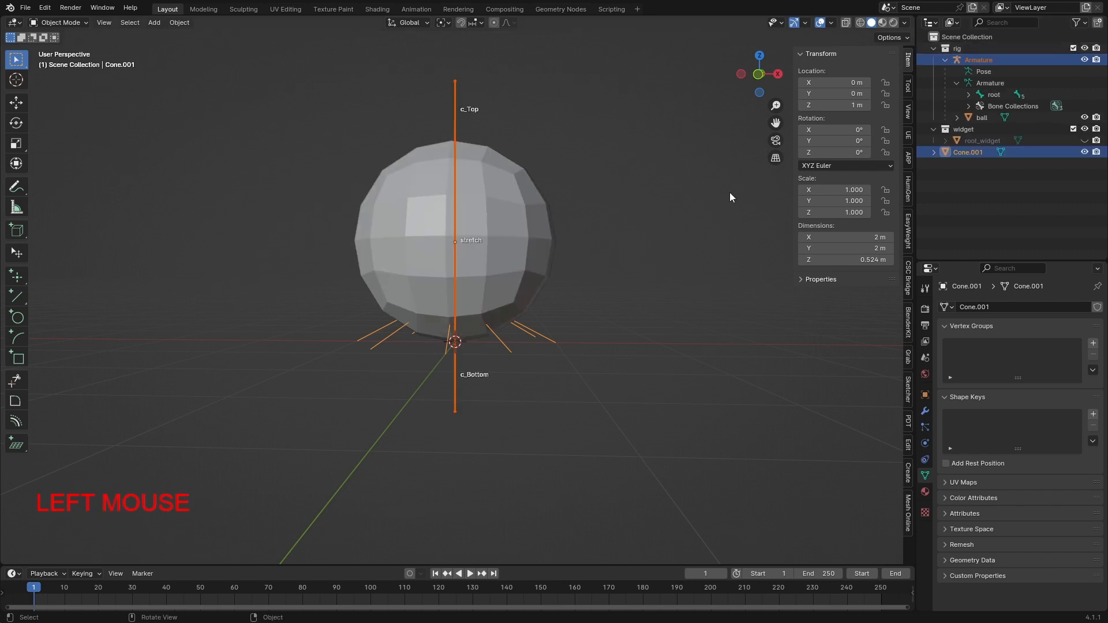
{"action": "middle_click_drag", "start_coordinate": [730, 197], "coordinate": [594, 260]}
{"action": "left_click", "coordinate": [549, 288]}
{"action": "scroll", "coordinate": [431, 360], "scroll_direction": "up", "scroll_amount": 2}
{"action": "left_click", "coordinate": [565, 374]}
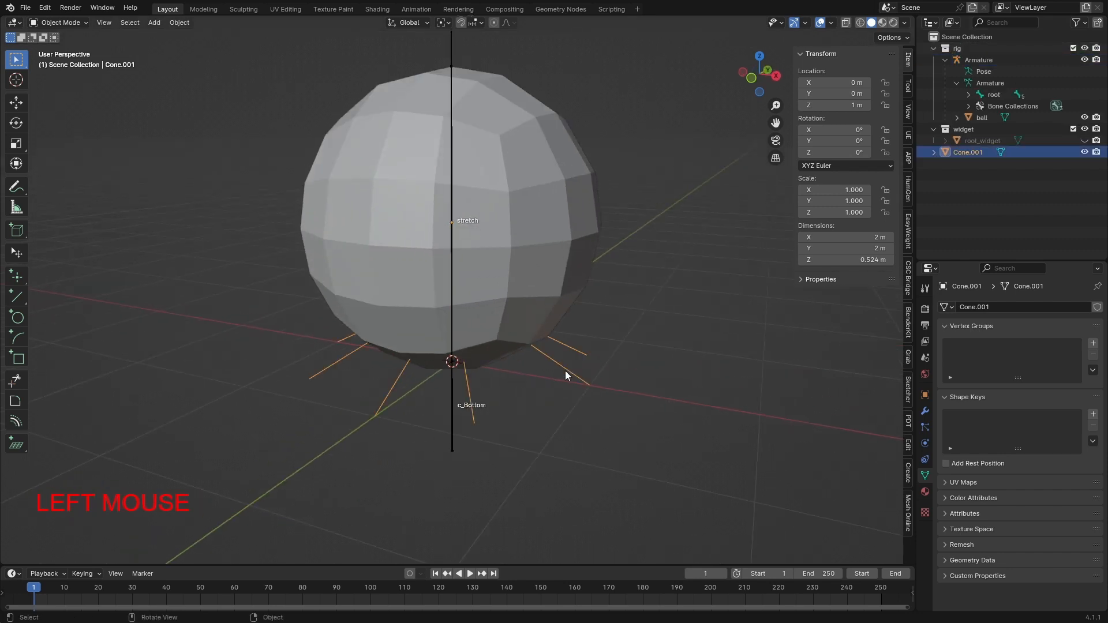
Set the spoke object's viewport display to In Front
{"action": "left_click", "coordinate": [926, 395]}
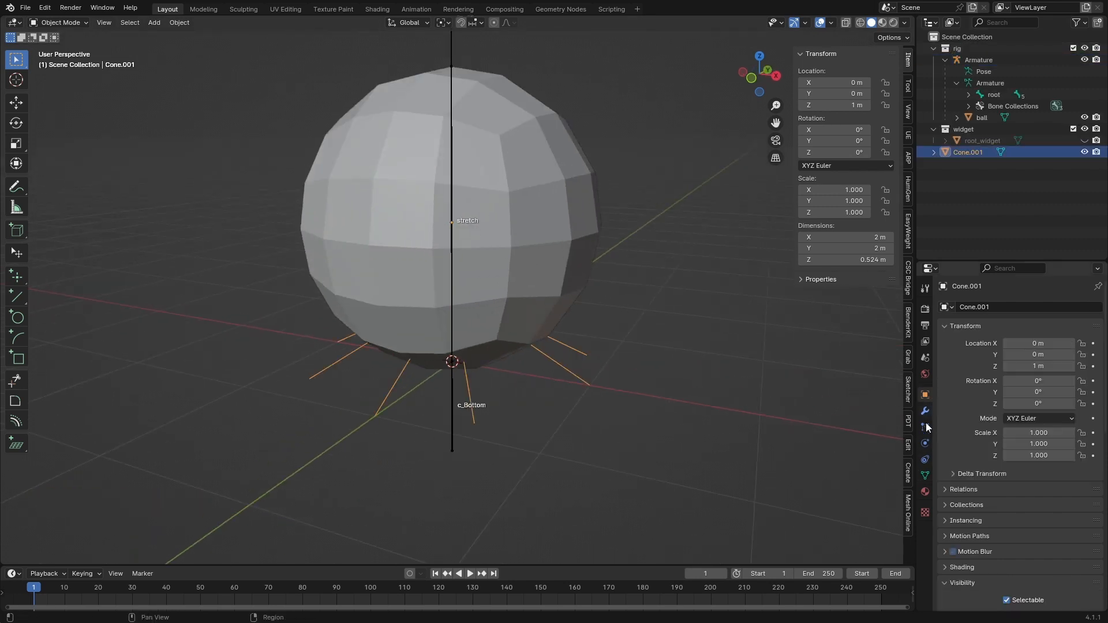
{"action": "scroll", "coordinate": [961, 563], "scroll_direction": "down", "scroll_amount": 5}
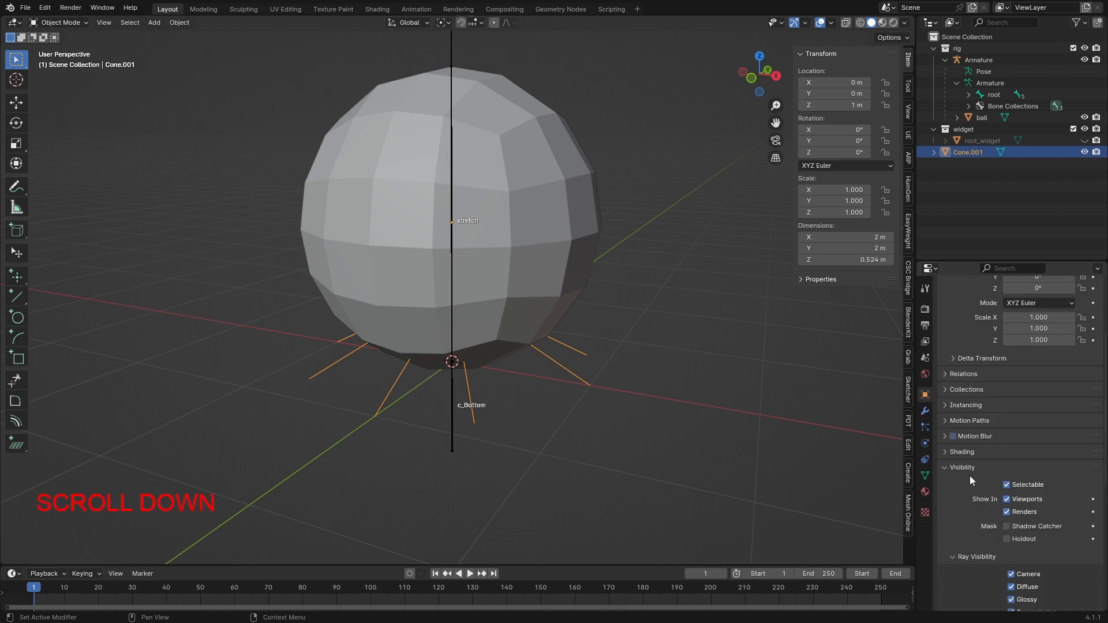
{"action": "scroll", "coordinate": [975, 539], "scroll_direction": "down", "scroll_amount": 12}
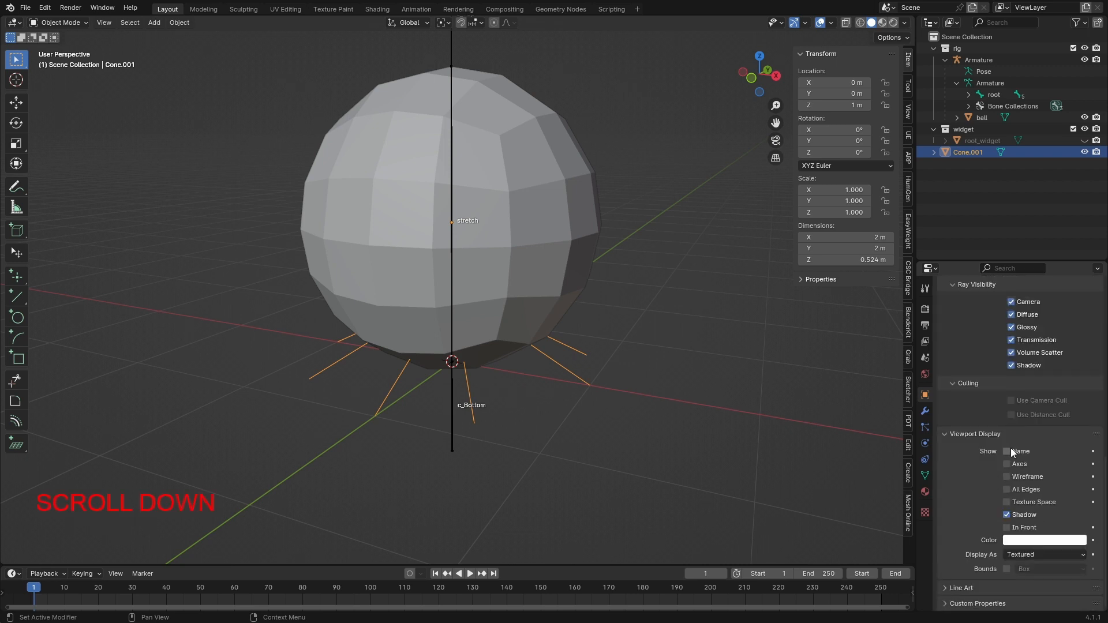
{"action": "left_click", "coordinate": [1007, 527]}
Select the armature and switch it to Pose Mode
{"action": "middle_click_drag", "start_coordinate": [567, 418], "coordinate": [467, 167]}
{"action": "middle_click_drag", "start_coordinate": [440, 90], "coordinate": [436, 128], "text": "shift"}
{"action": "left_click", "coordinate": [448, 99]}
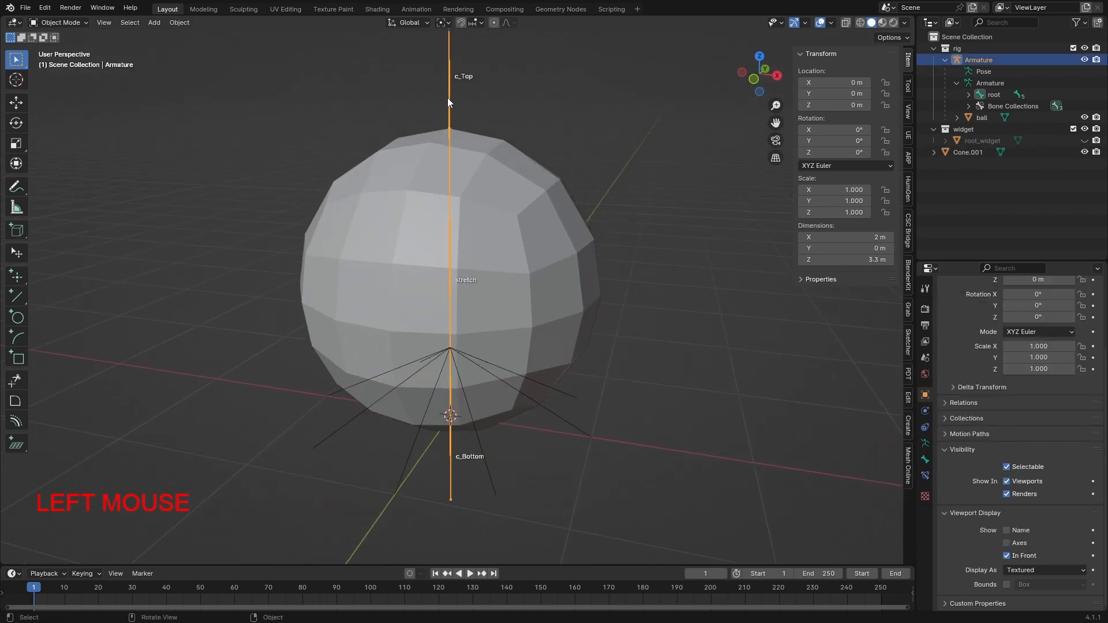
{"action": "scroll", "coordinate": [450, 110], "scroll_direction": "down", "scroll_amount": 2}
{"action": "scroll", "coordinate": [452, 145], "scroll_direction": "up", "scroll_amount": 1}
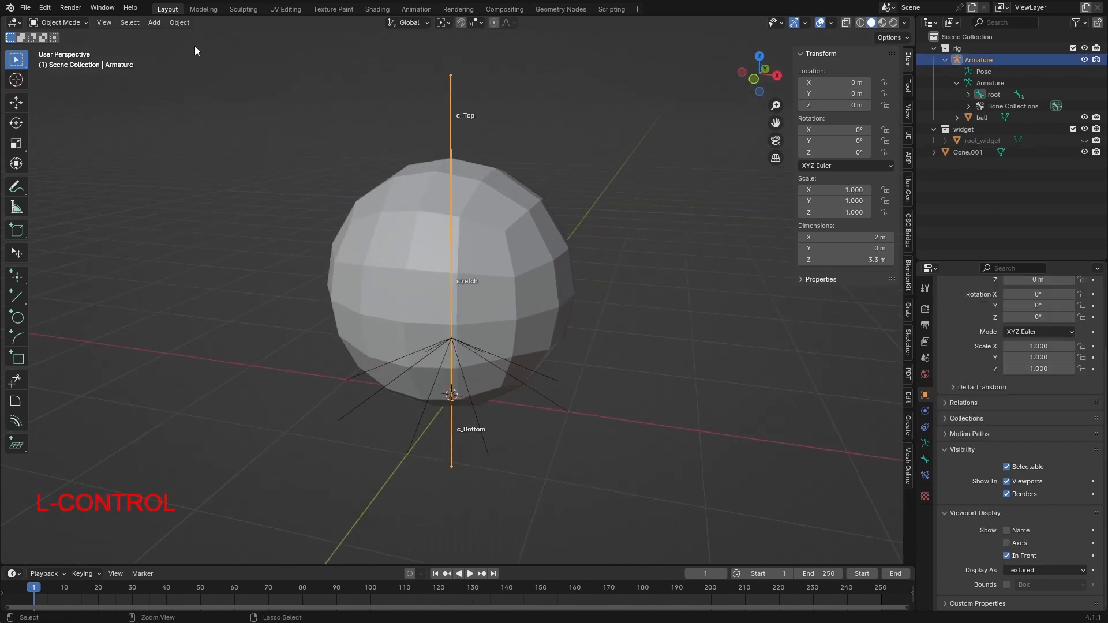
{"action": "left_click", "coordinate": [76, 25]}
{"action": "left_click", "coordinate": [57, 60]}
{"action": "mouse_move", "coordinate": [560, 306]}
{"action": "middle_mouse_down"}
{"action": "mouse_move", "coordinate": [576, 320]}
{"action": "mouse_move", "coordinate": [563, 323]}
{"action": "middle_mouse_up"}
{"action": "left_click", "coordinate": [65, 62]}
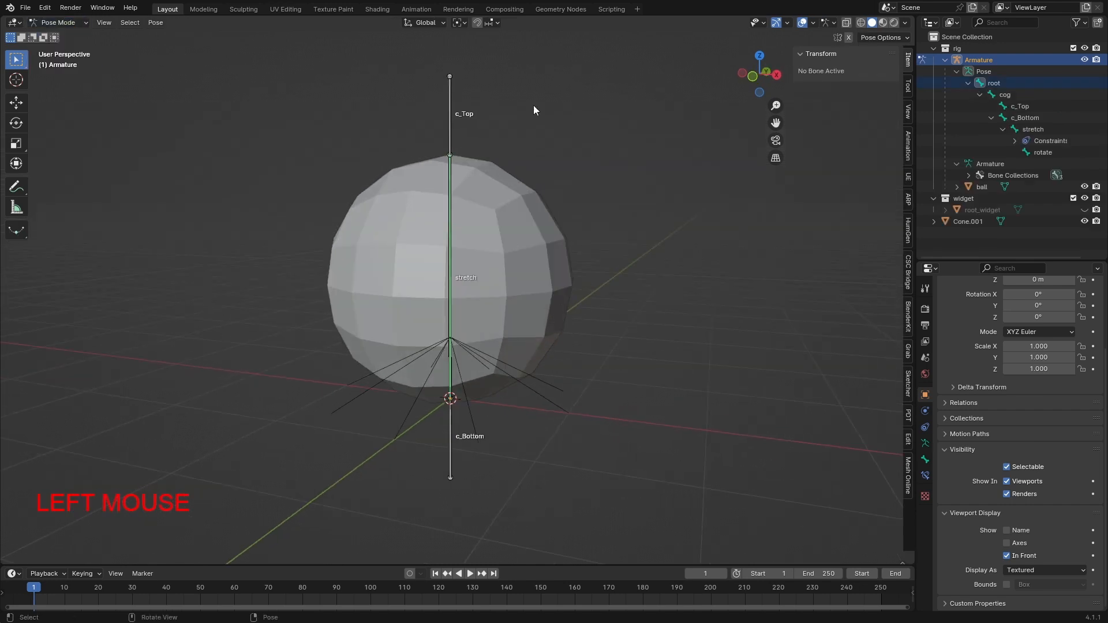
Select the c_Top bone and turn off its Deform option
{"action": "left_click", "coordinate": [456, 116]}
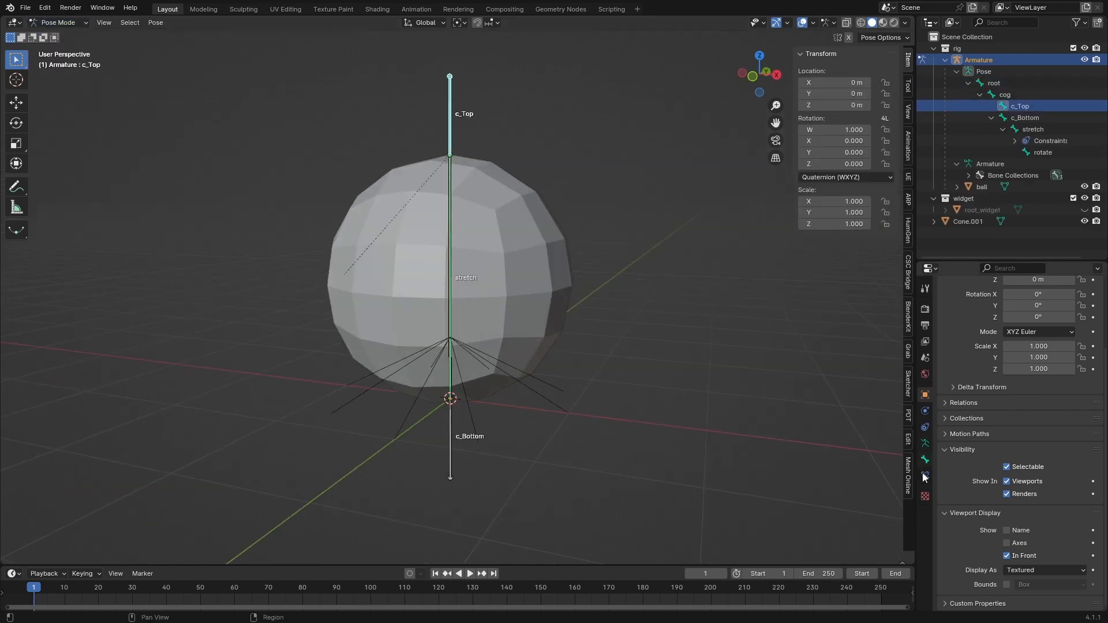
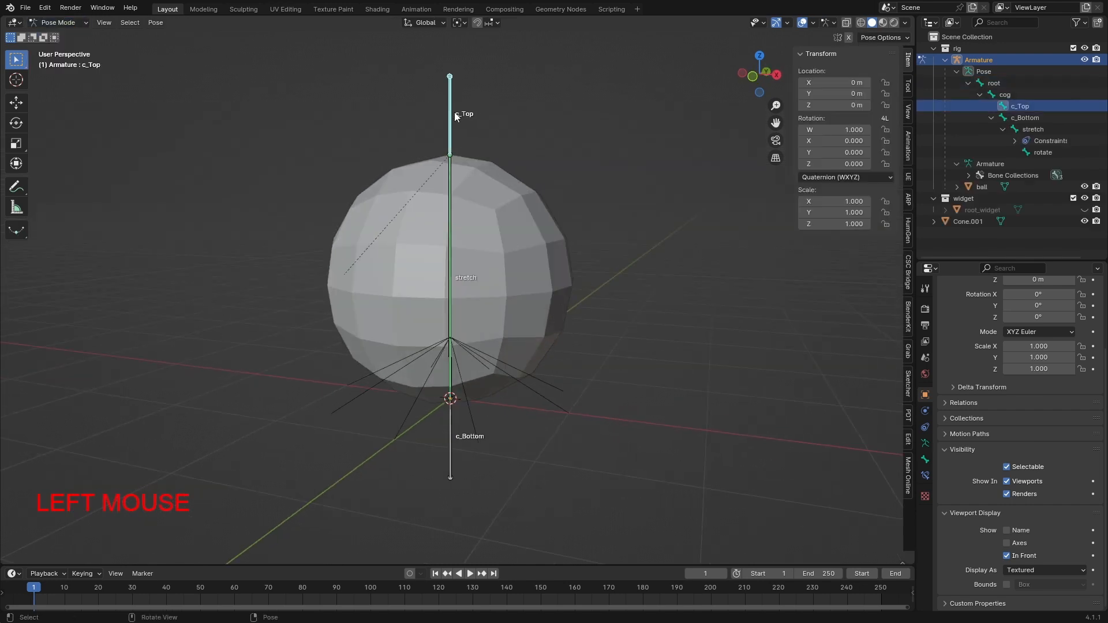
{"action": "left_click", "coordinate": [925, 459]}
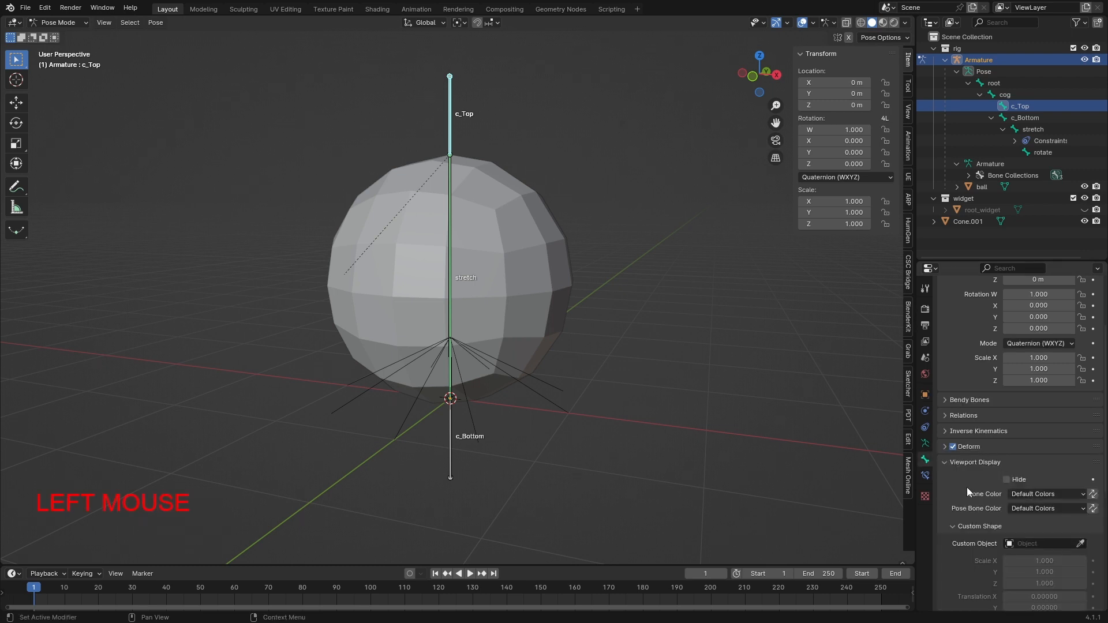
{"action": "scroll", "coordinate": [1003, 420], "scroll_direction": "down", "scroll_amount": 3}
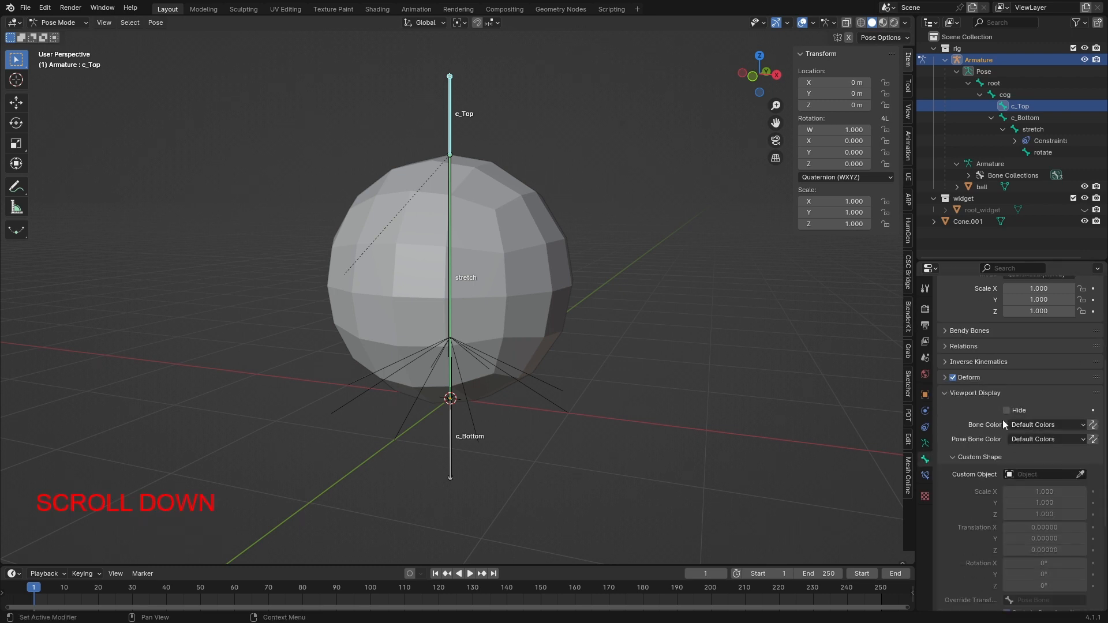
{"action": "left_click", "coordinate": [948, 379]}
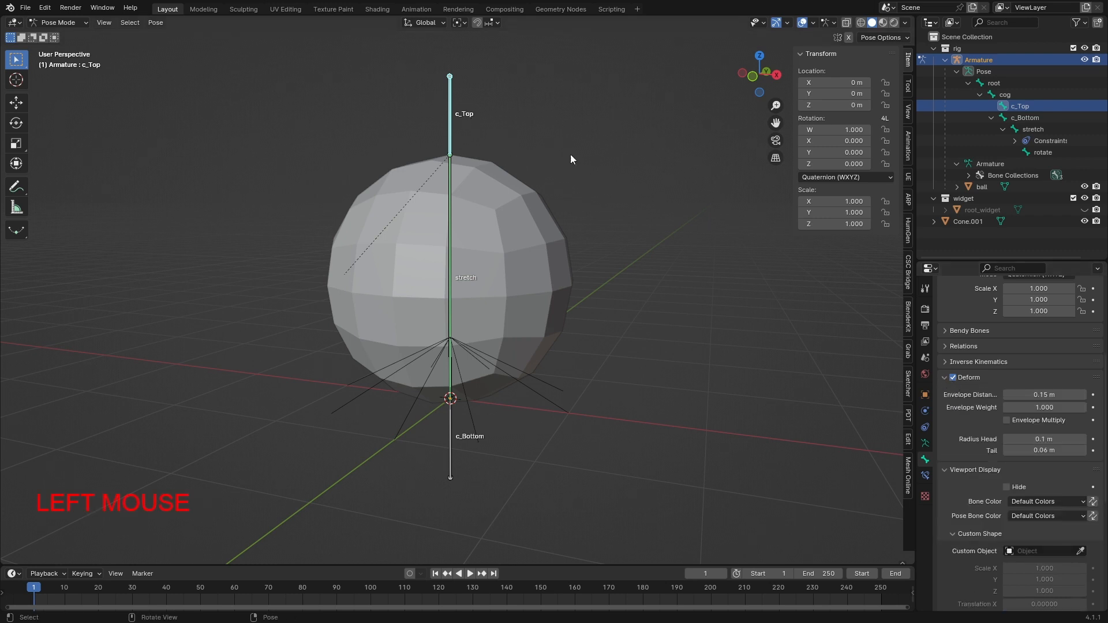
{"action": "left_click", "coordinate": [954, 379]}
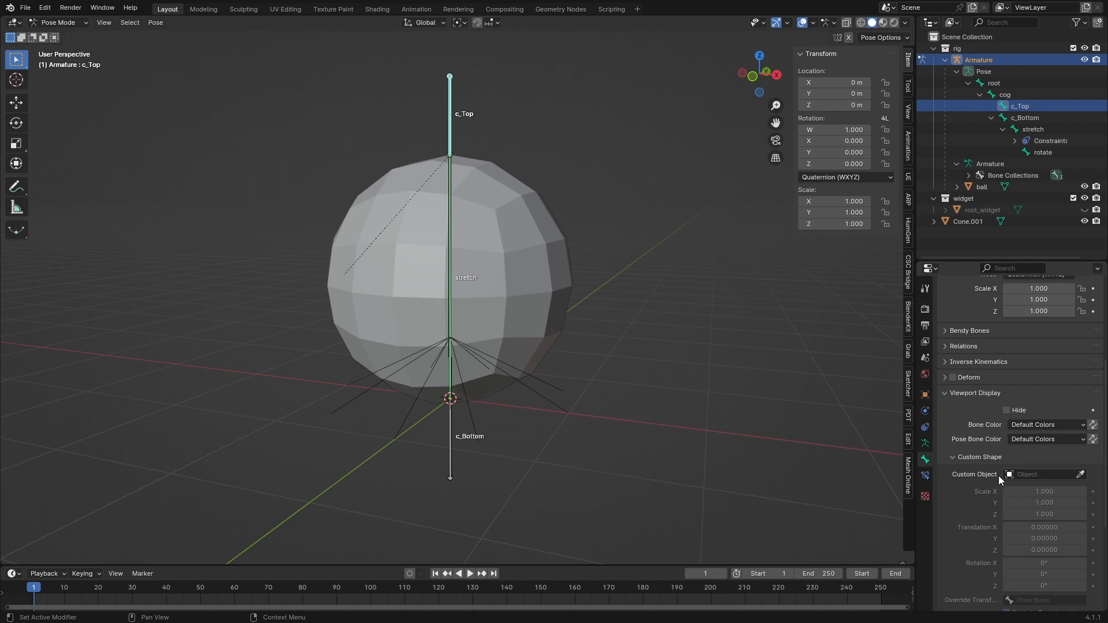
Return to Object Mode and rename the spoke object beneath the ball as Stretch_C_widget
{"action": "left_click", "coordinate": [58, 22]}
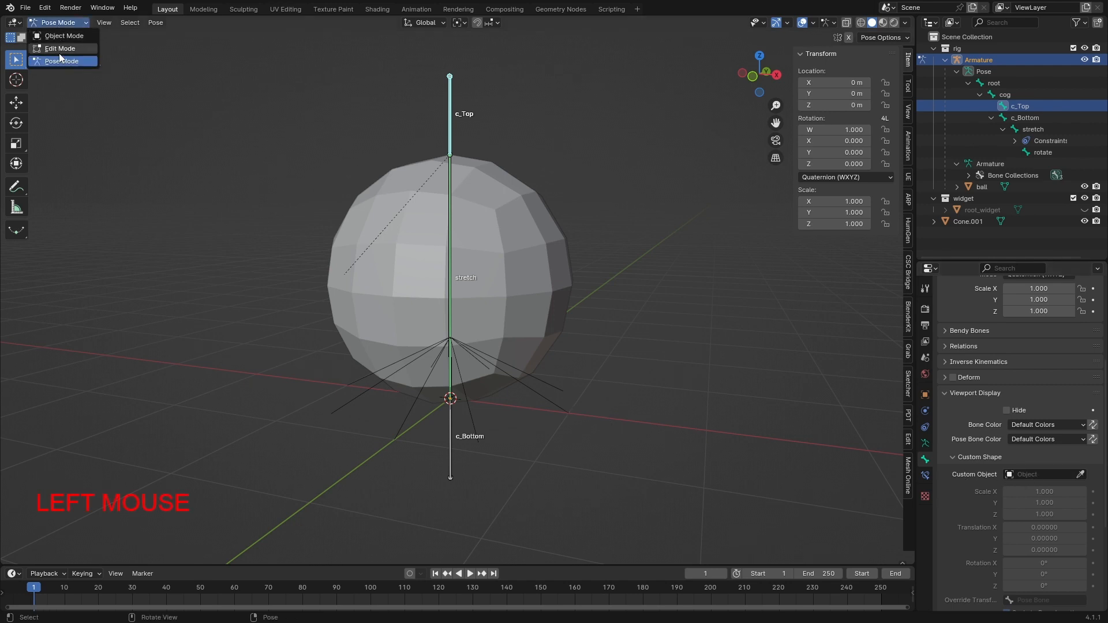
{"action": "left_click", "coordinate": [54, 35]}
{"action": "left_click", "coordinate": [566, 403]}
{"action": "key", "text": "F2"}
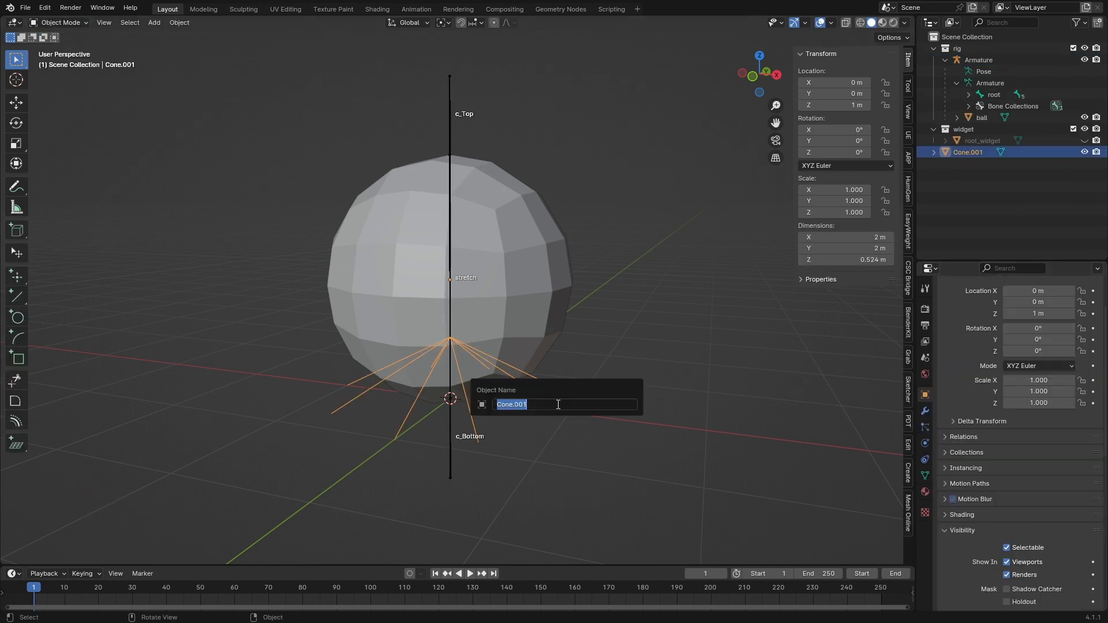
{"action": "key", "text": "shift"}
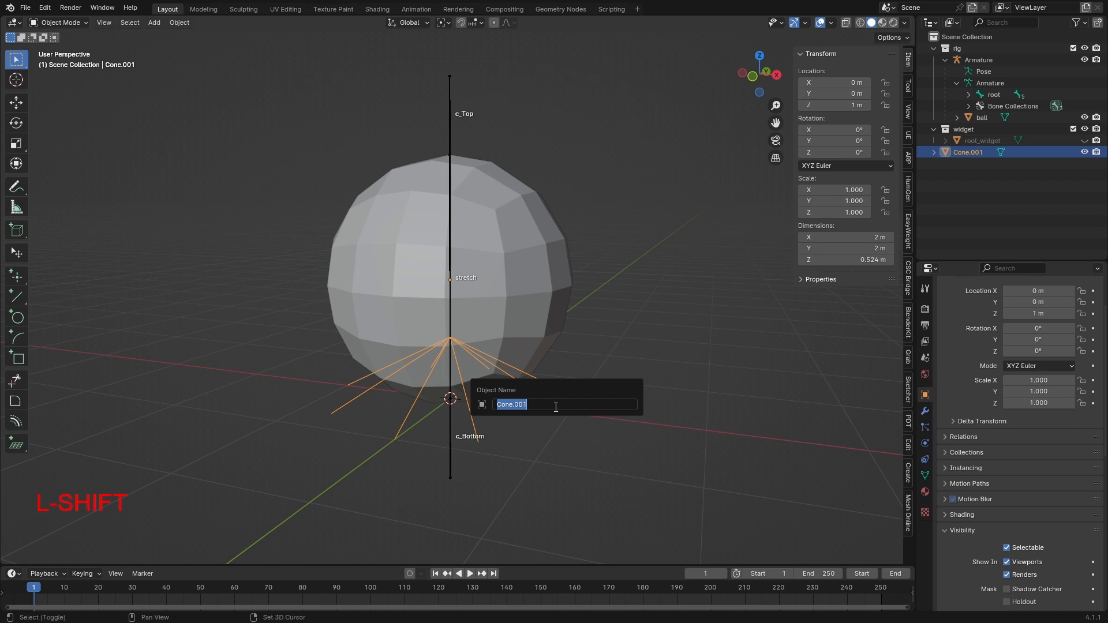
{"action": "type", "text": "St"}
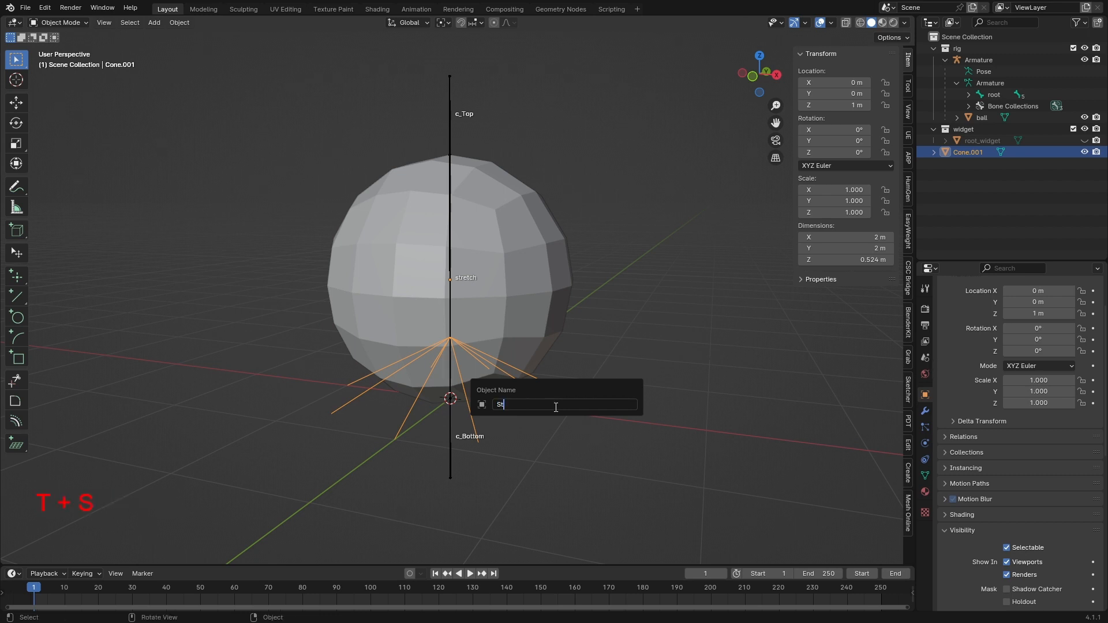
{"action": "type", "text": "rety"}
{"action": "key", "text": "BackSpace"}
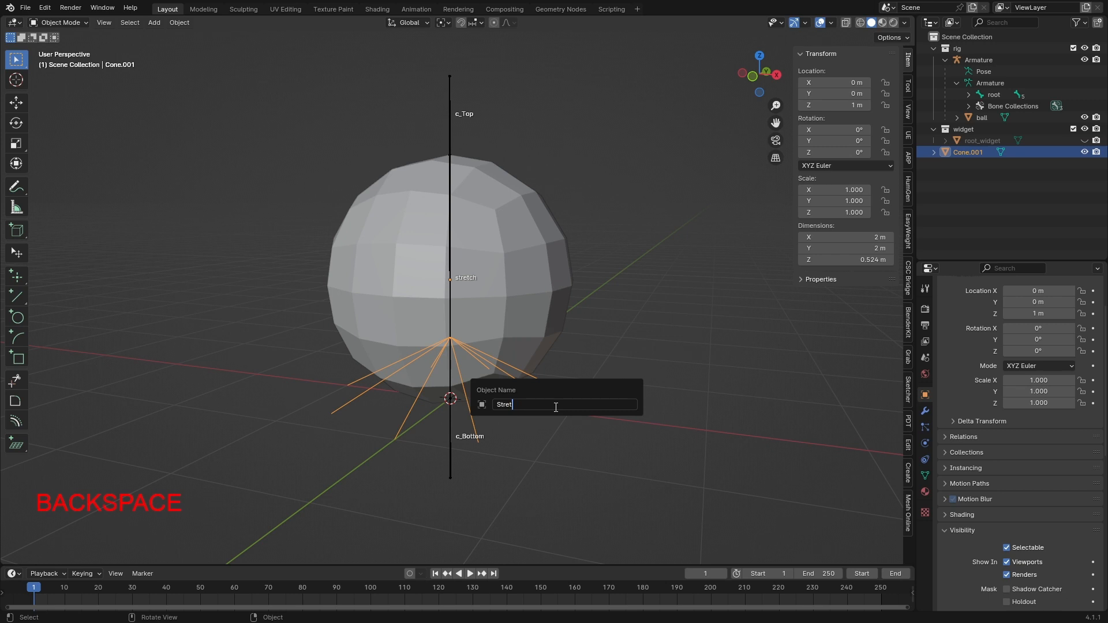
{"action": "type", "text": "ch"}
{"action": "key", "text": "shift"}
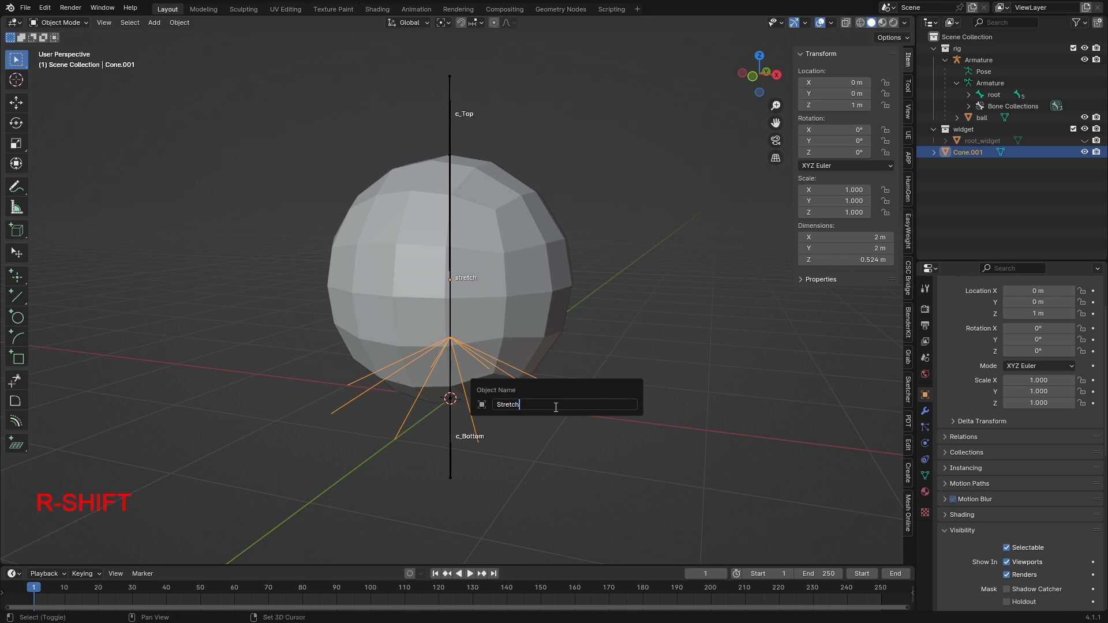
{"action": "type", "text": "_C"}
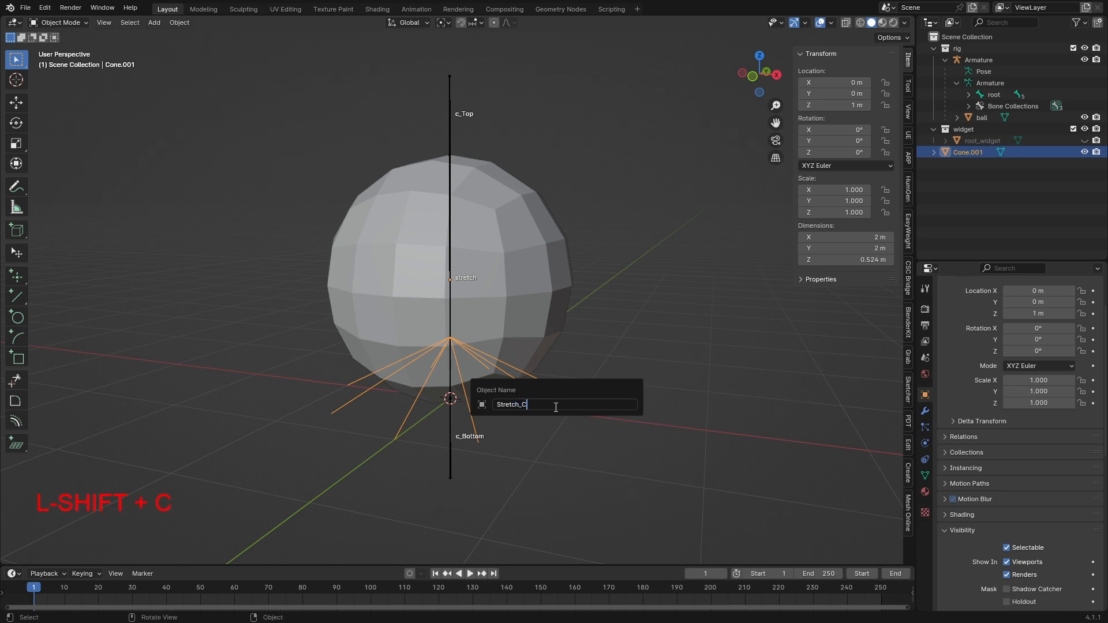
{"action": "type", "text": "_widget"}
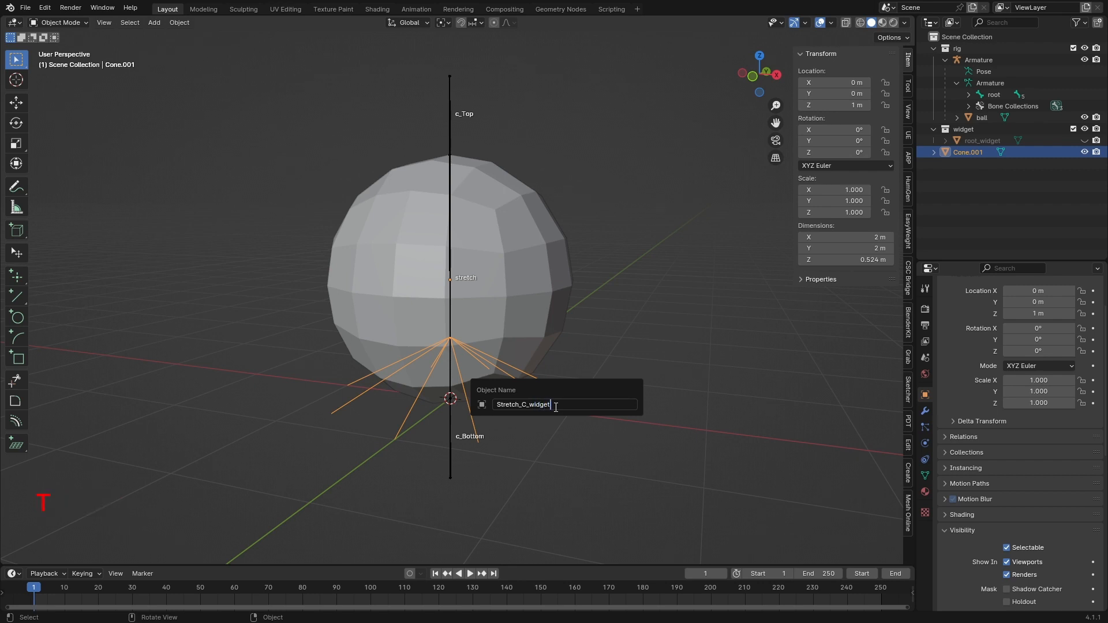
{"action": "key", "text": "Return"}
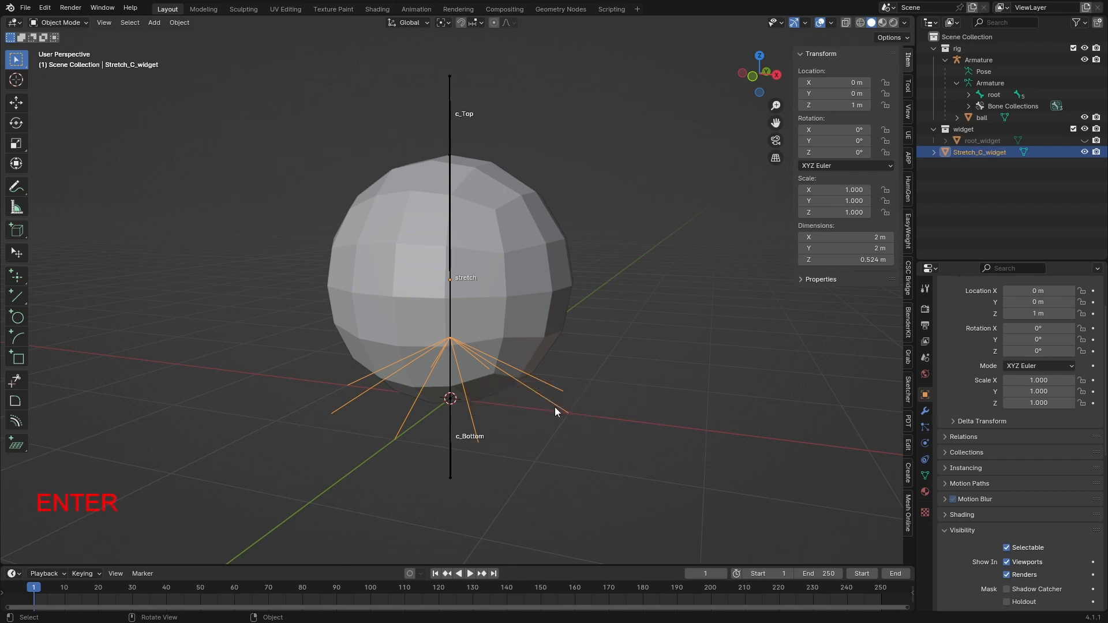
Put the armature back in Pose Mode and assign Stretch_C_widget as the c_Top bone's custom shape object
{"action": "left_click", "coordinate": [451, 108]}
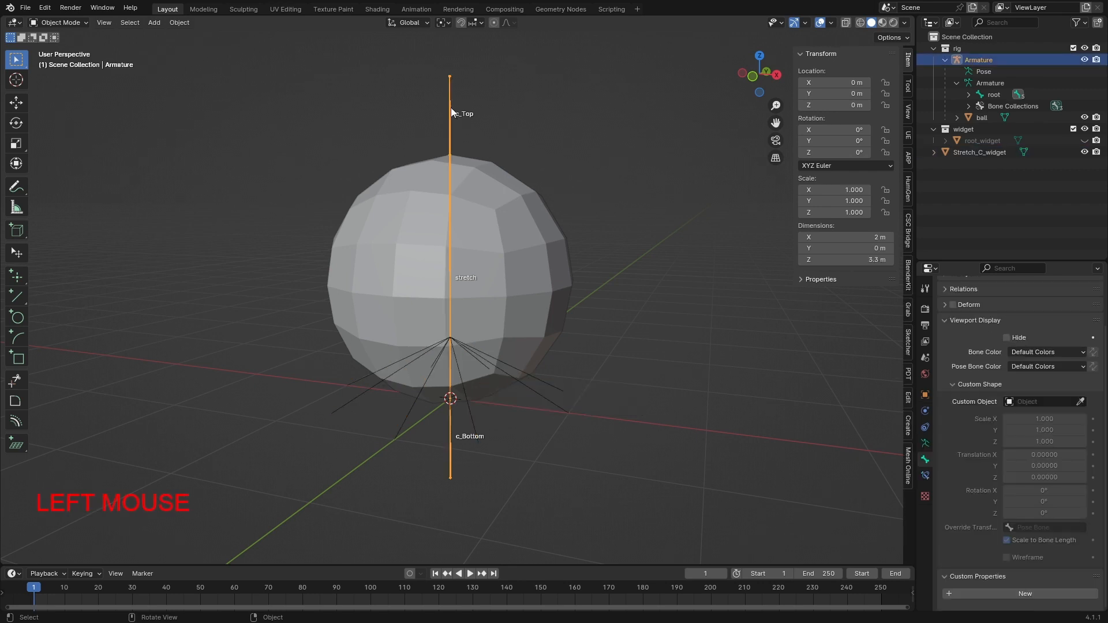
{"action": "key", "text": "ctrl+Tab"}
{"action": "scroll", "coordinate": [958, 553], "scroll_direction": "down", "scroll_amount": 6}
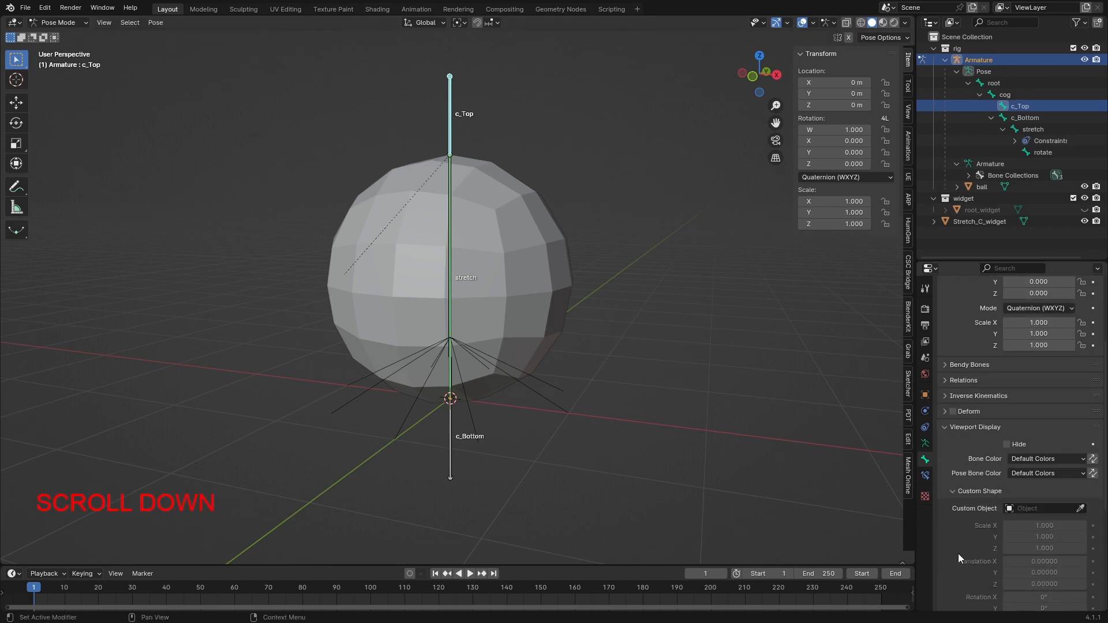
{"action": "left_click", "coordinate": [1039, 416]}
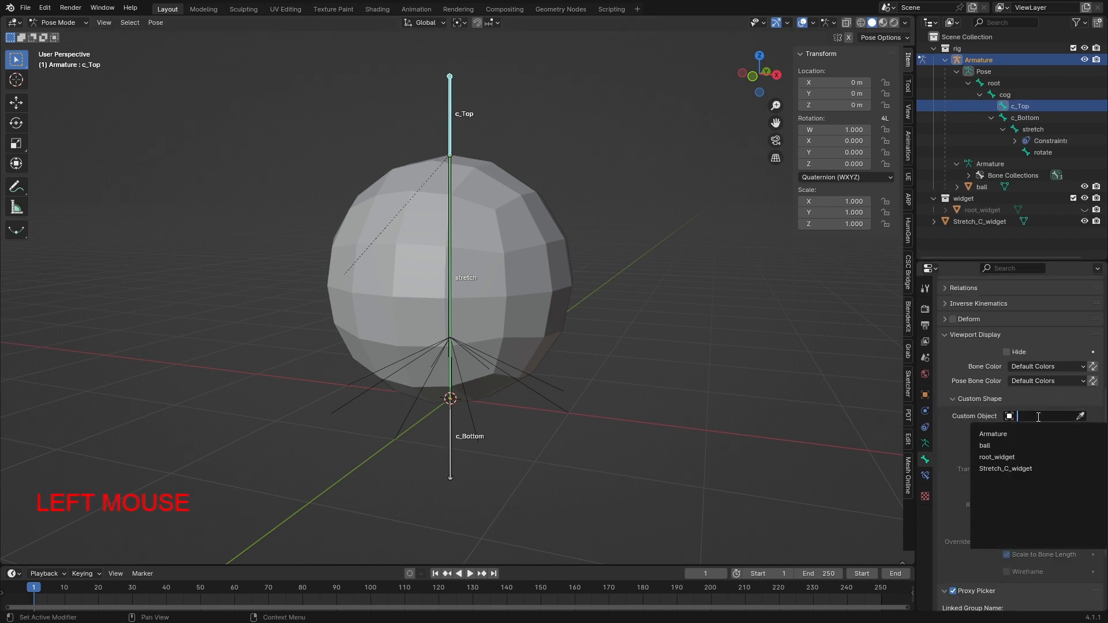
{"action": "left_click", "coordinate": [1025, 467]}
{"action": "middle_click_drag", "start_coordinate": [347, 223], "coordinate": [455, 184]}
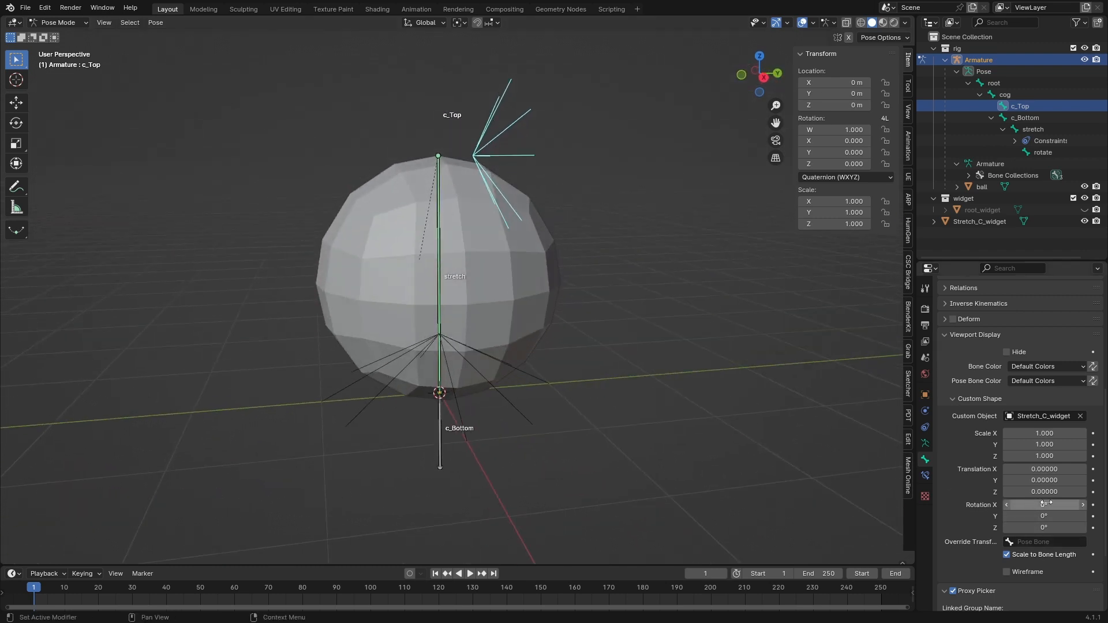
Try setting the c_Top custom shape's X rotation to -90°, and undo the change
{"action": "left_click_drag", "start_coordinate": [1045, 506], "coordinate": [1009, 505]}
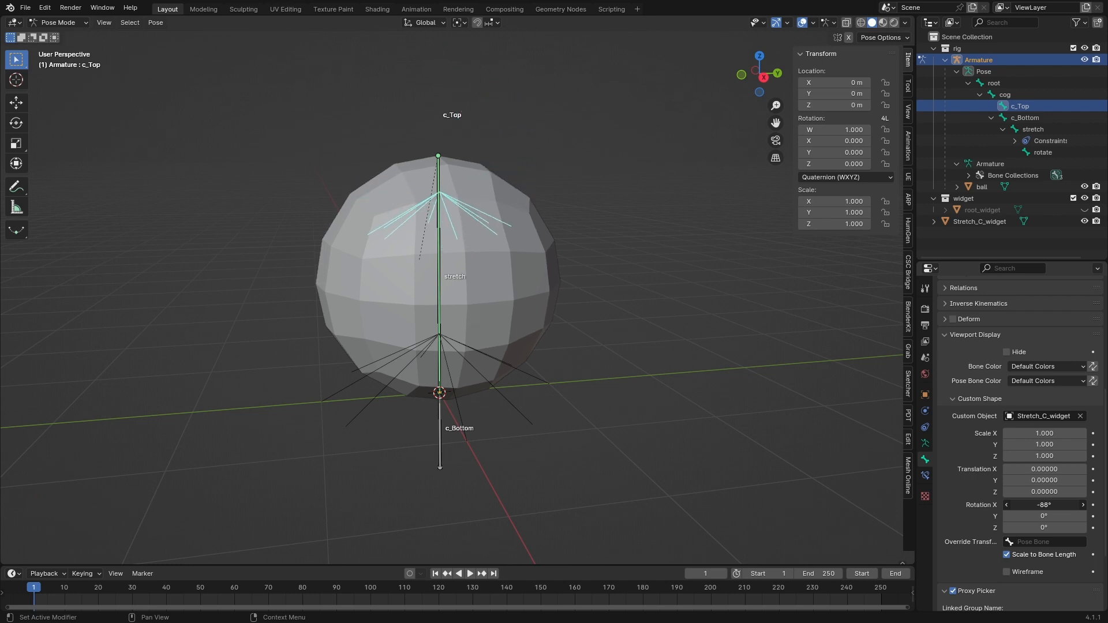
{"action": "left_click", "coordinate": [1053, 504]}
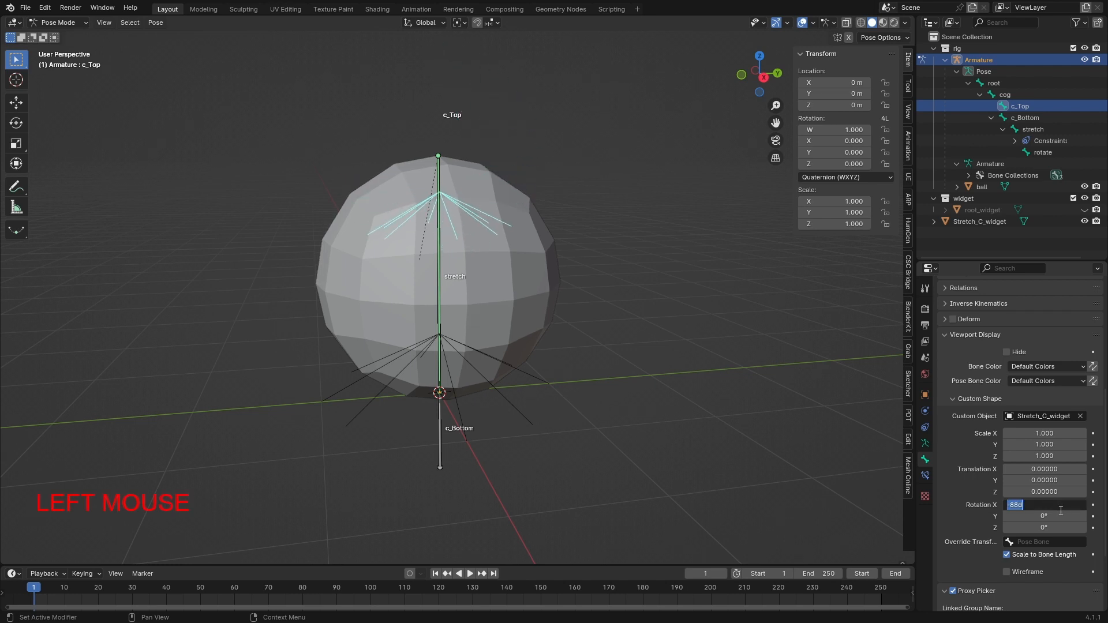
{"action": "type", "text": "-"}
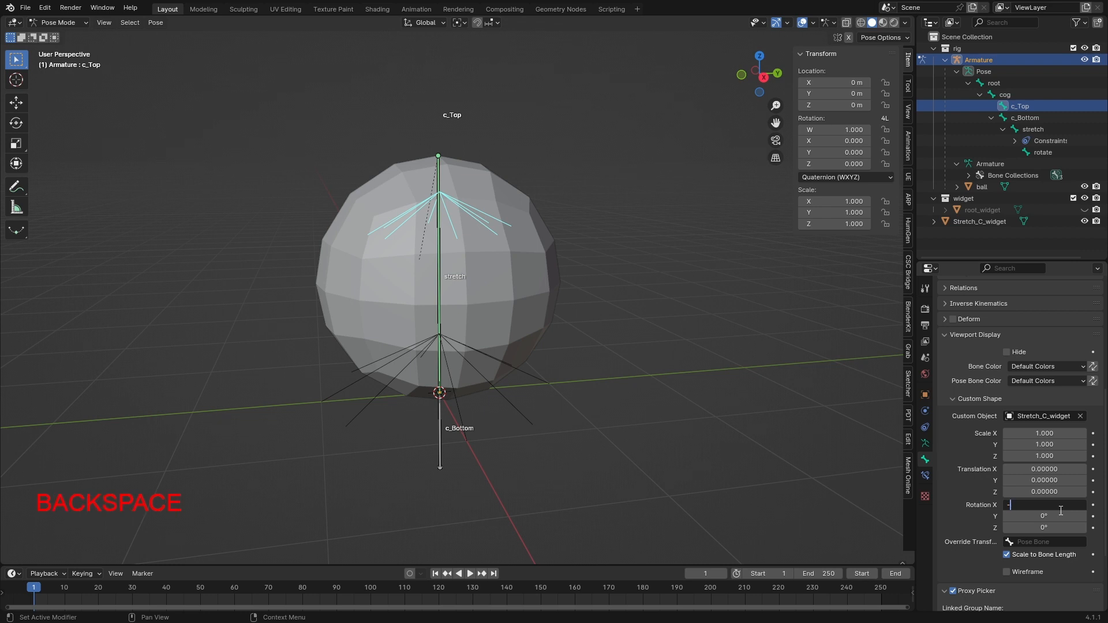
{"action": "type", "text": "90"}
{"action": "key", "text": "Return"}
{"action": "middle_click_drag", "start_coordinate": [370, 258], "coordinate": [448, 103]}
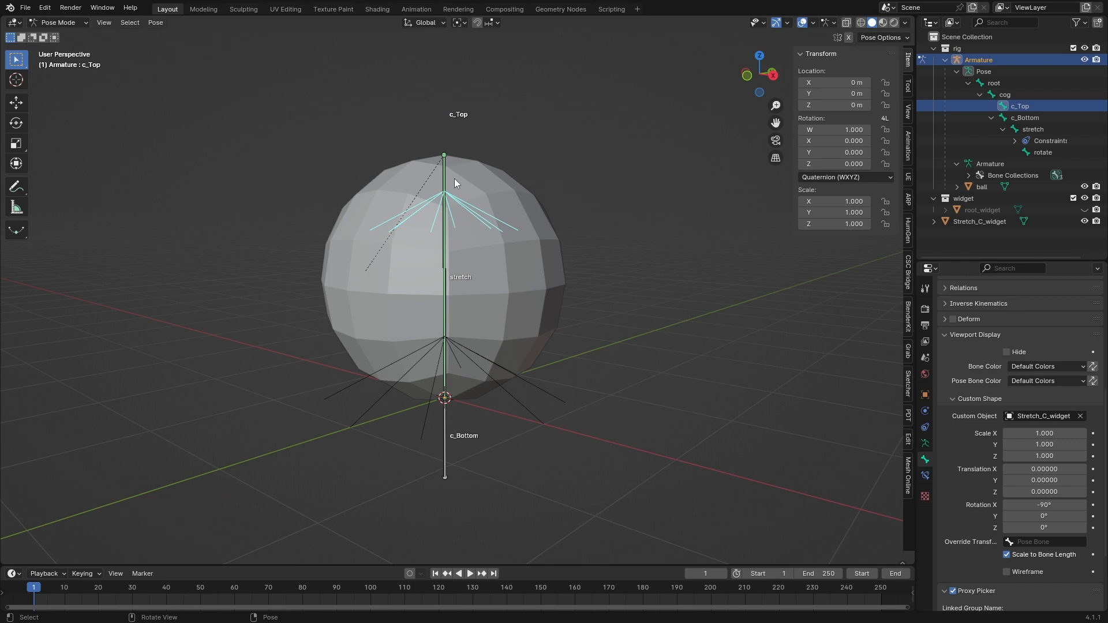
{"action": "key", "text": "ctrl+z"}
{"action": "left_click", "coordinate": [663, 265]}
{"action": "middle_click_drag", "start_coordinate": [663, 271], "coordinate": [587, 289]}
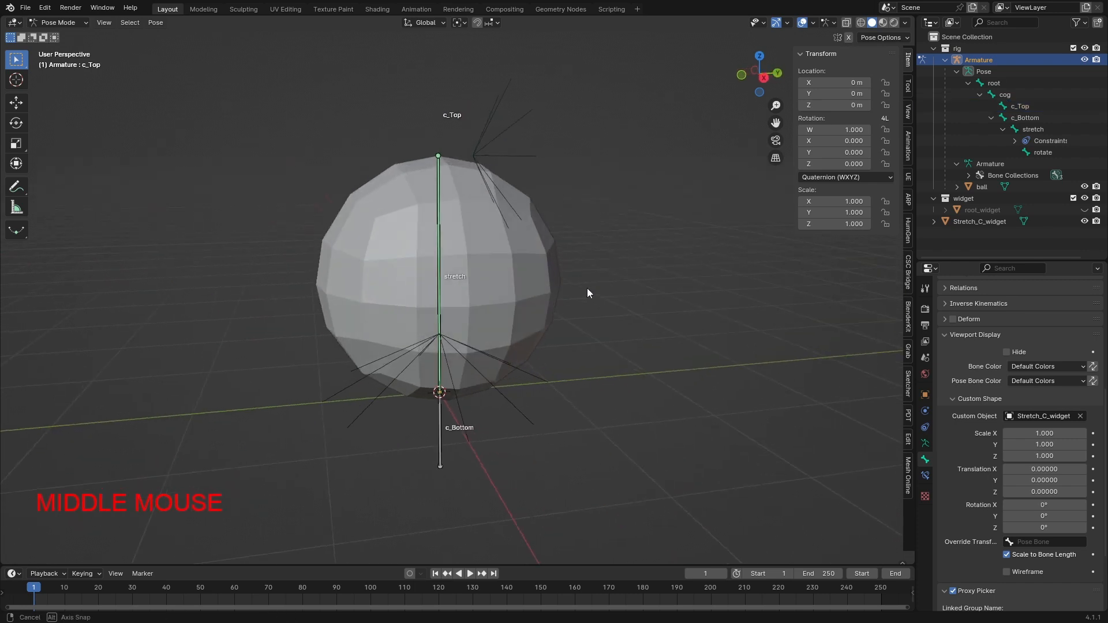
Switch the armature to Object Mode and select the Stretch_C_widget object
{"action": "key", "text": "Tab"}
{"action": "key", "text": "Tab"}
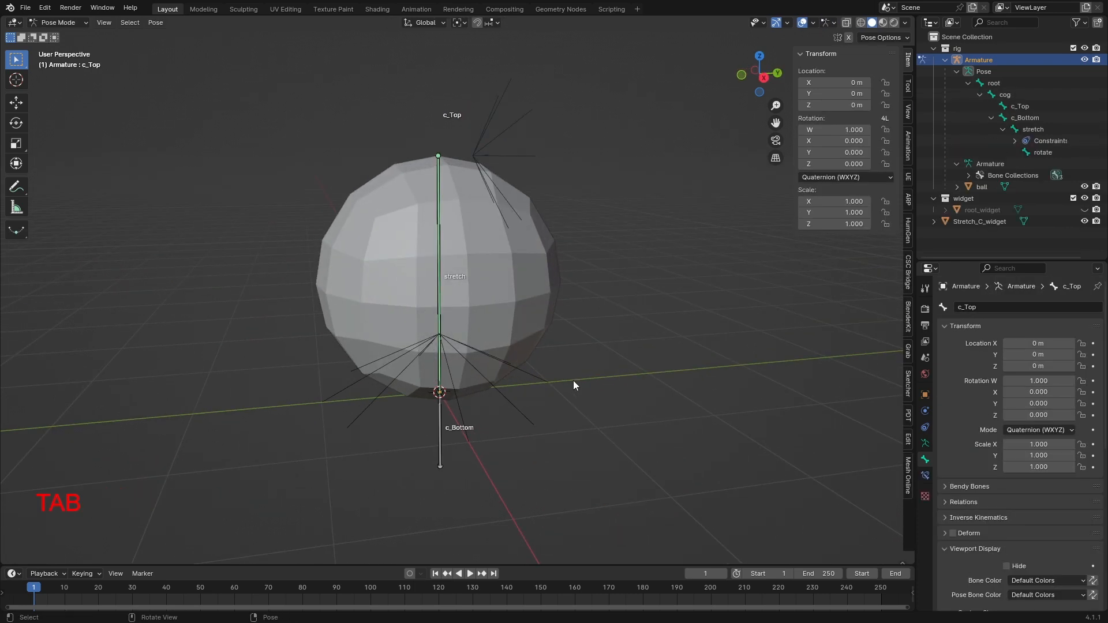
{"action": "left_click", "coordinate": [58, 21]}
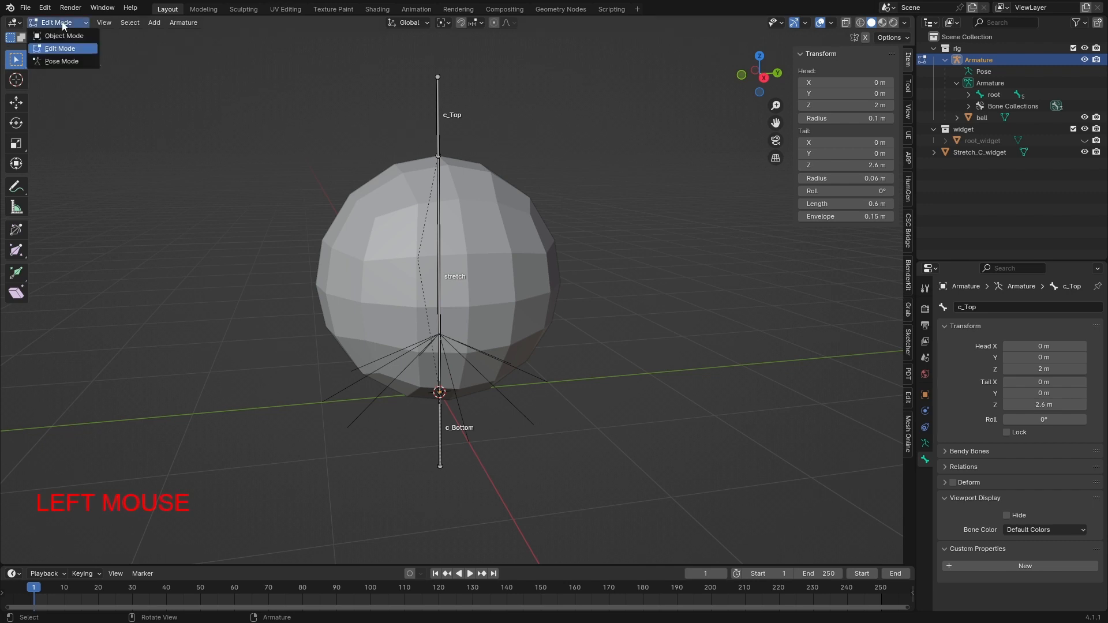
{"action": "left_click", "coordinate": [73, 36]}
{"action": "left_click", "coordinate": [521, 414]}
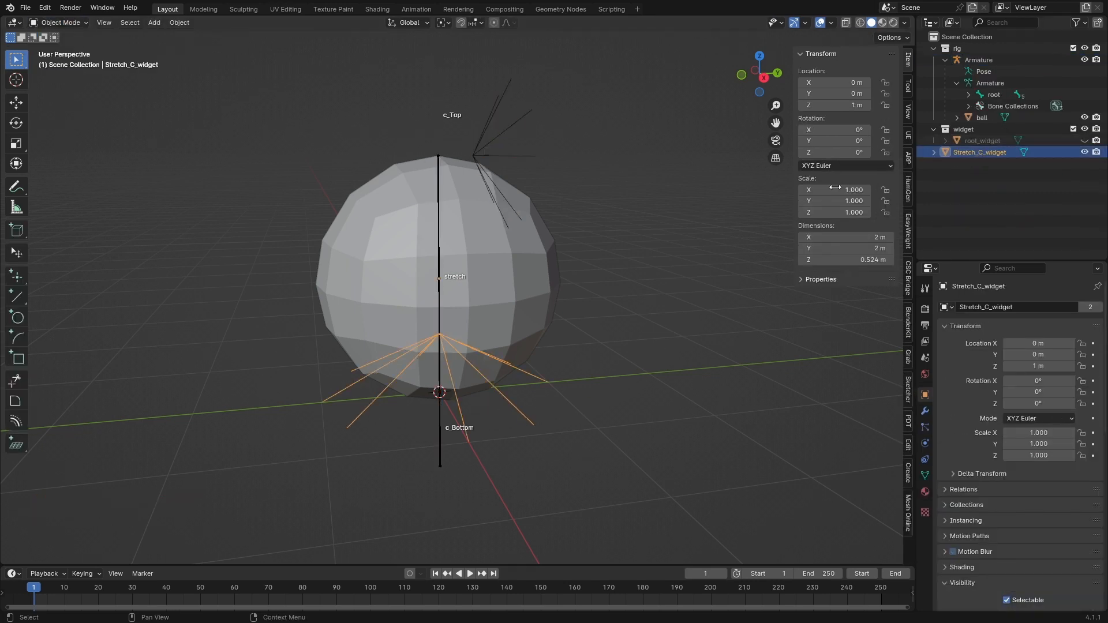
{"action": "key", "text": "Tab"}
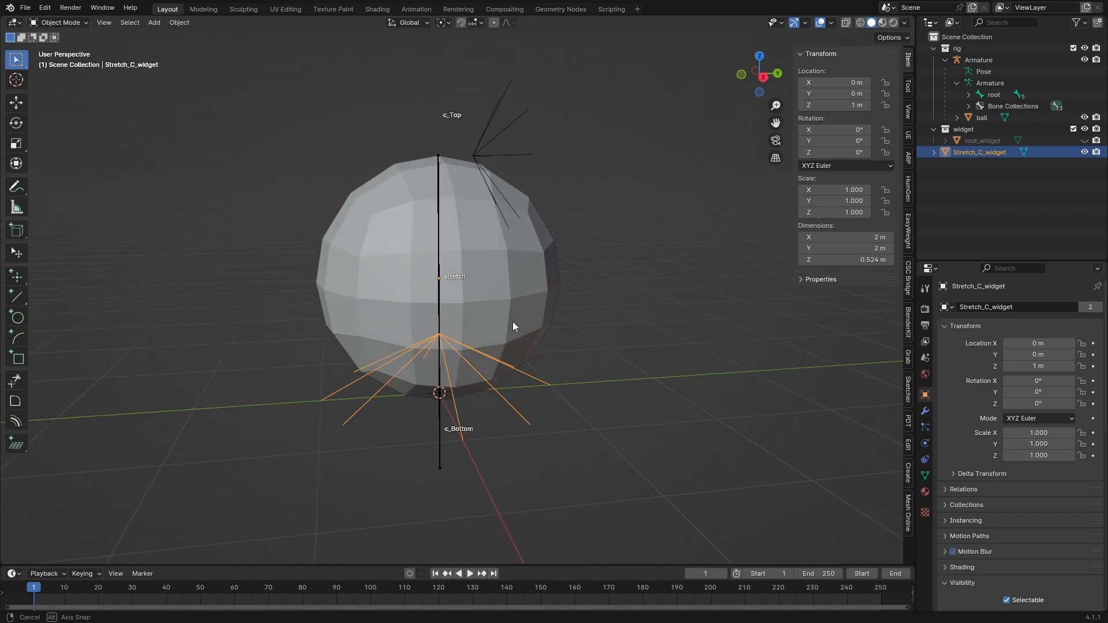
{"action": "middle_click_drag", "start_coordinate": [513, 321], "coordinate": [523, 373]}
{"action": "scroll", "coordinate": [508, 373], "scroll_direction": "up", "scroll_amount": 3}
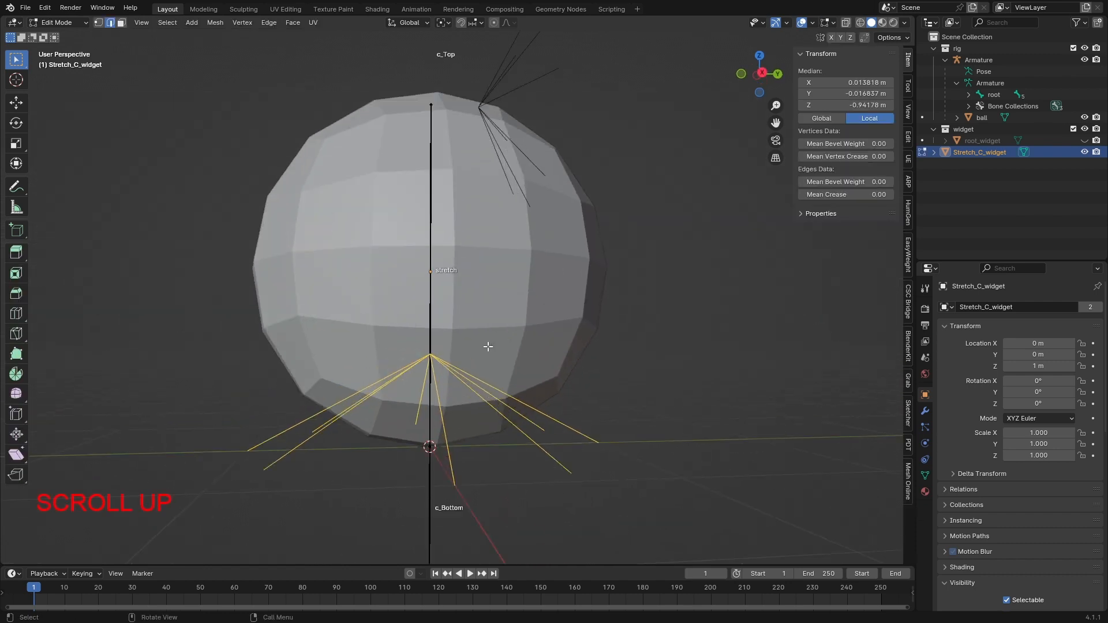
{"action": "scroll", "coordinate": [507, 372], "scroll_direction": "down", "scroll_amount": 3}
{"action": "key", "text": "Tab"}
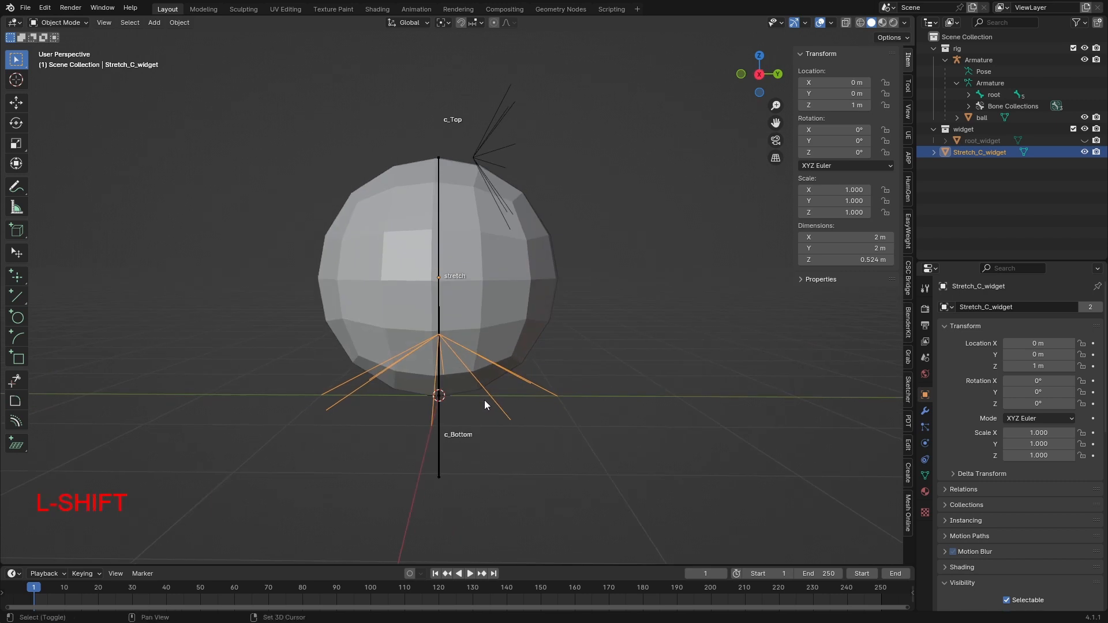
Hide every object except Stretch_C_widget
{"action": "key", "text": "shift+h"}
{"action": "middle_click_drag", "start_coordinate": [535, 390], "coordinate": [456, 398]}
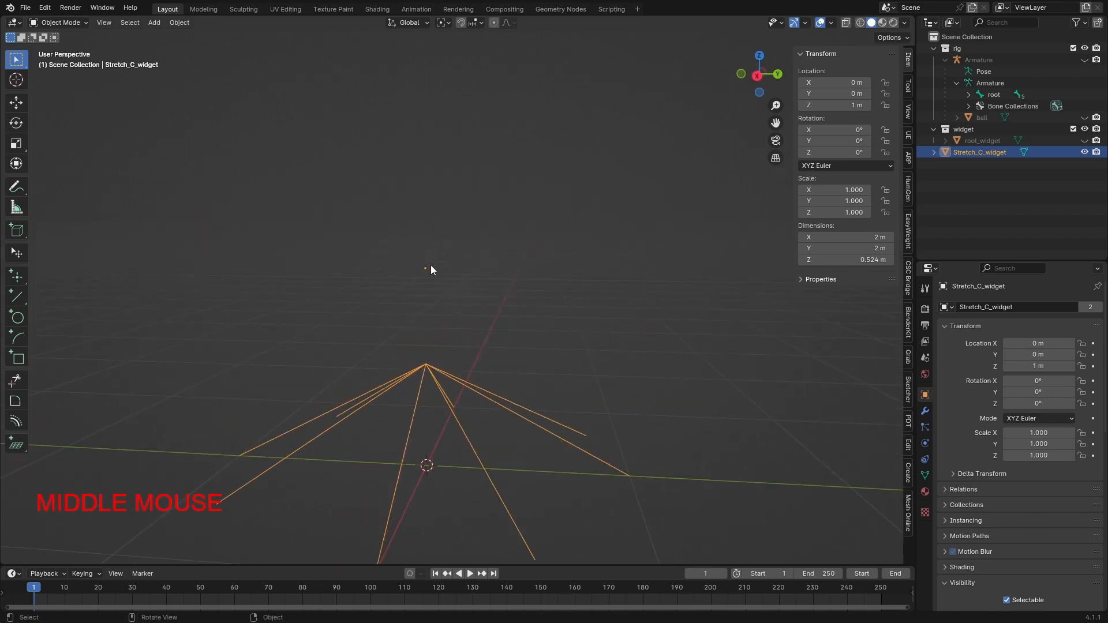
{"action": "mouse_move", "coordinate": [431, 265]}
{"action": "middle_mouse_down"}
{"action": "mouse_move", "coordinate": [431, 290]}
{"action": "mouse_move", "coordinate": [448, 277]}
{"action": "mouse_move", "coordinate": [426, 261]}
{"action": "middle_mouse_up"}
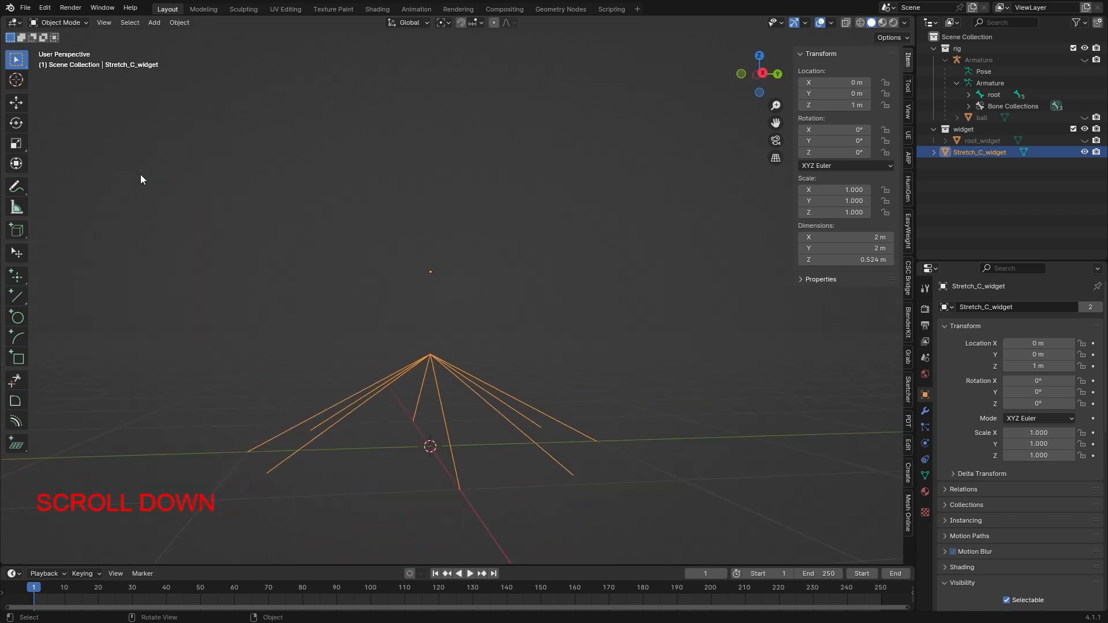
Activate the Move tool and set Stretch_C_widget's origin to the 3D cursor
{"action": "left_click", "coordinate": [16, 103]}
{"action": "middle_click_drag", "start_coordinate": [417, 469], "coordinate": [445, 365]}
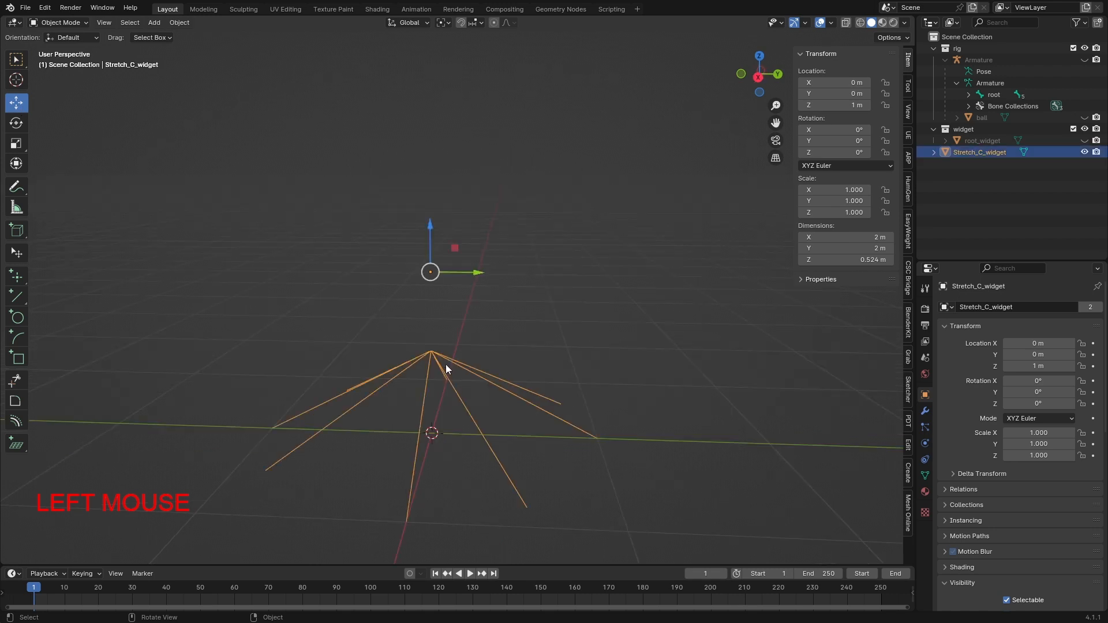
{"action": "left_click", "coordinate": [179, 22]}
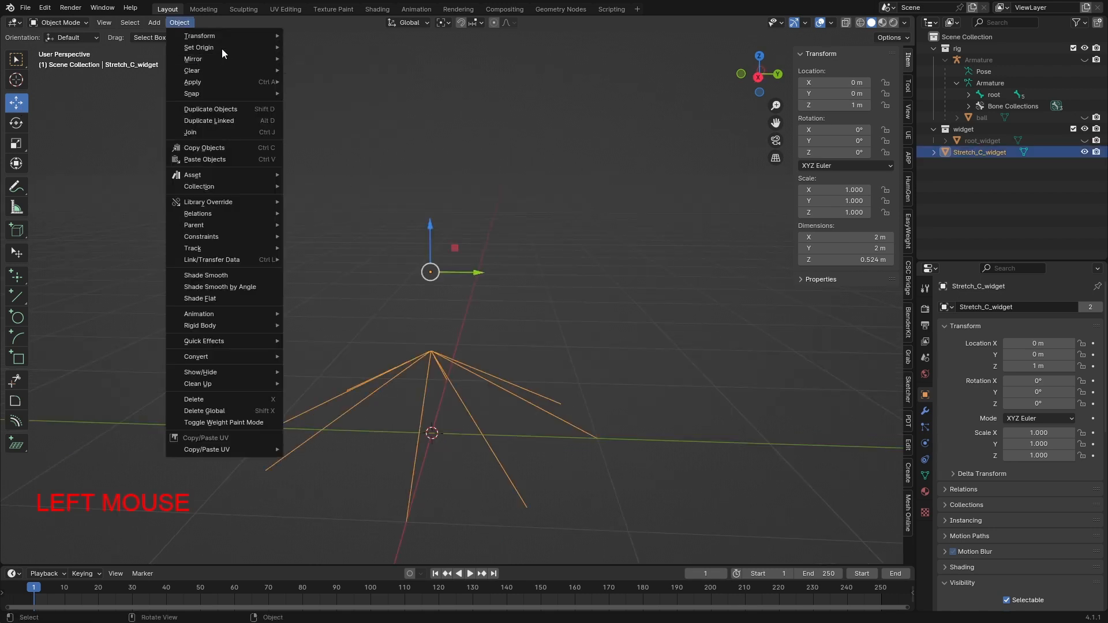
{"action": "mouse_move", "coordinate": [231, 47]}
{"action": "left_click", "coordinate": [357, 73]}
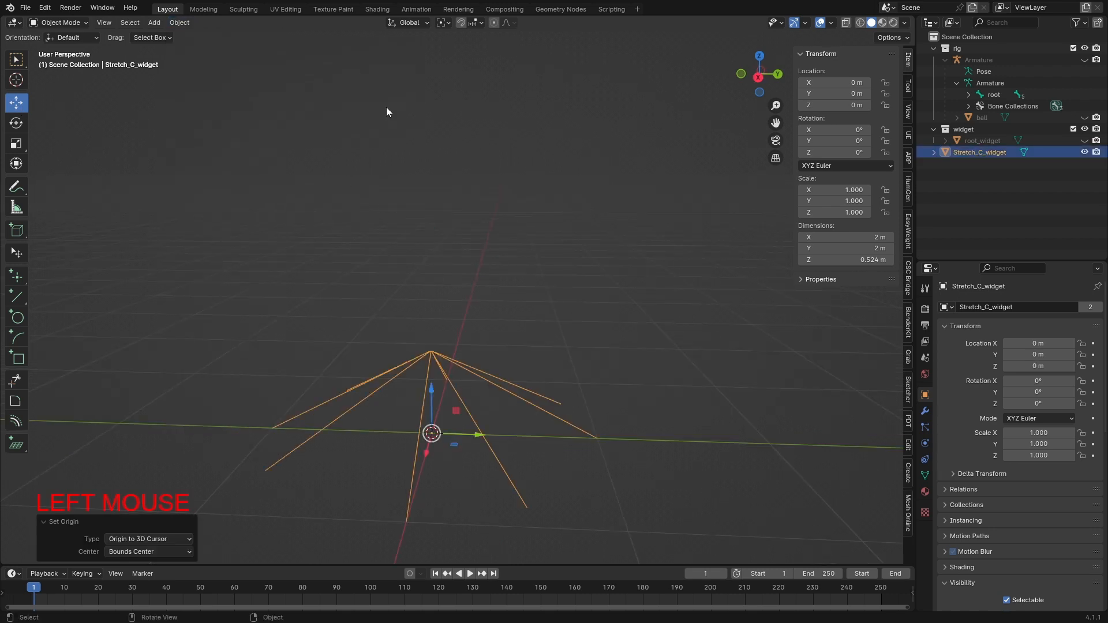
Place the 3D cursor on the spoke widget's apex and apply its location, rotation and scale
{"action": "middle_click_drag", "start_coordinate": [504, 417], "coordinate": [483, 356], "text": "shift"}
{"action": "middle_click_drag", "start_coordinate": [424, 318], "coordinate": [418, 351]}
{"action": "left_click", "coordinate": [459, 362]}
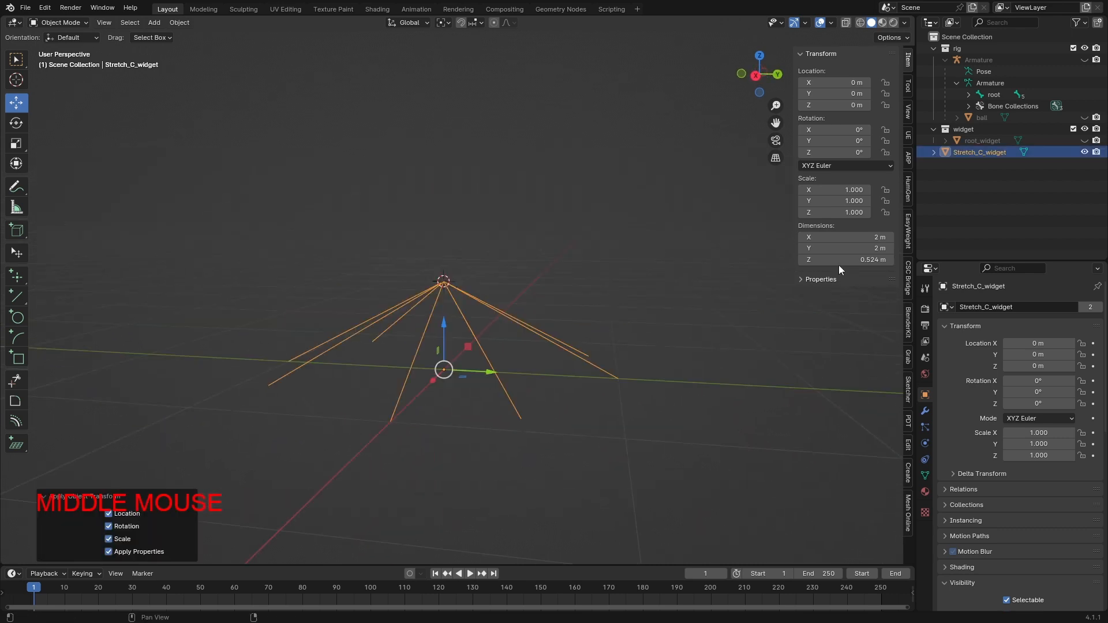
{"action": "middle_click_drag", "start_coordinate": [497, 351], "coordinate": [512, 349]}
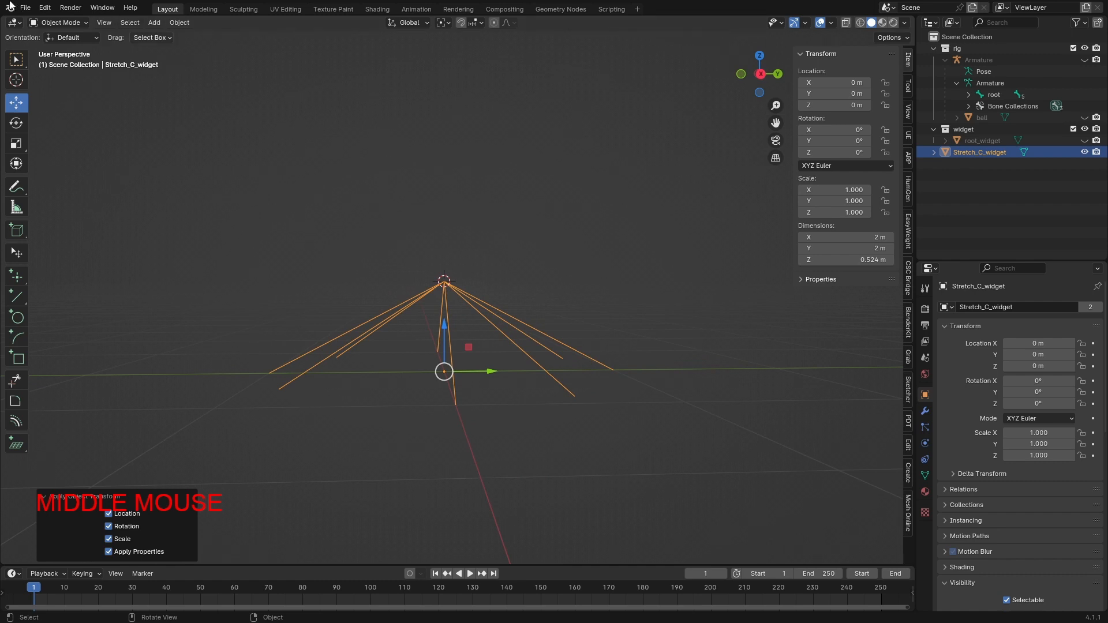
Reveal all hidden objects in the scene
{"action": "key", "text": "alt+a"}
{"action": "key", "text": "alt+h"}
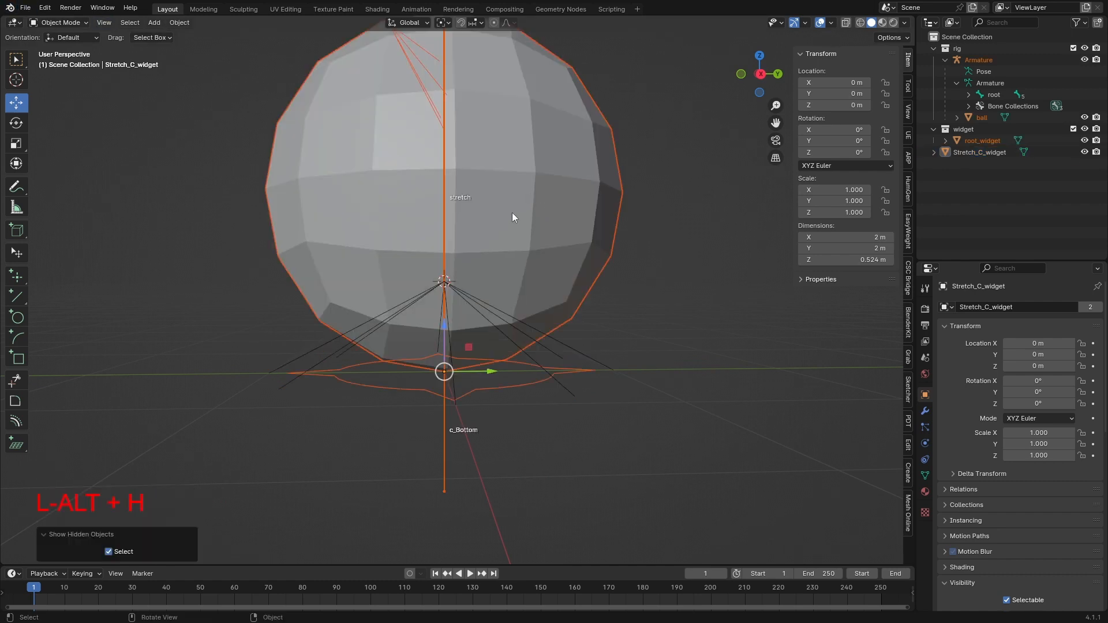
{"action": "scroll", "coordinate": [520, 219], "scroll_direction": "down", "scroll_amount": 3}
In Pose Mode, set the X rotation of the c_Top bone's custom shape to -90°
{"action": "left_click", "coordinate": [462, 134]}
{"action": "left_click", "coordinate": [462, 137]}
{"action": "middle_click_drag", "start_coordinate": [477, 126], "coordinate": [534, 367]}
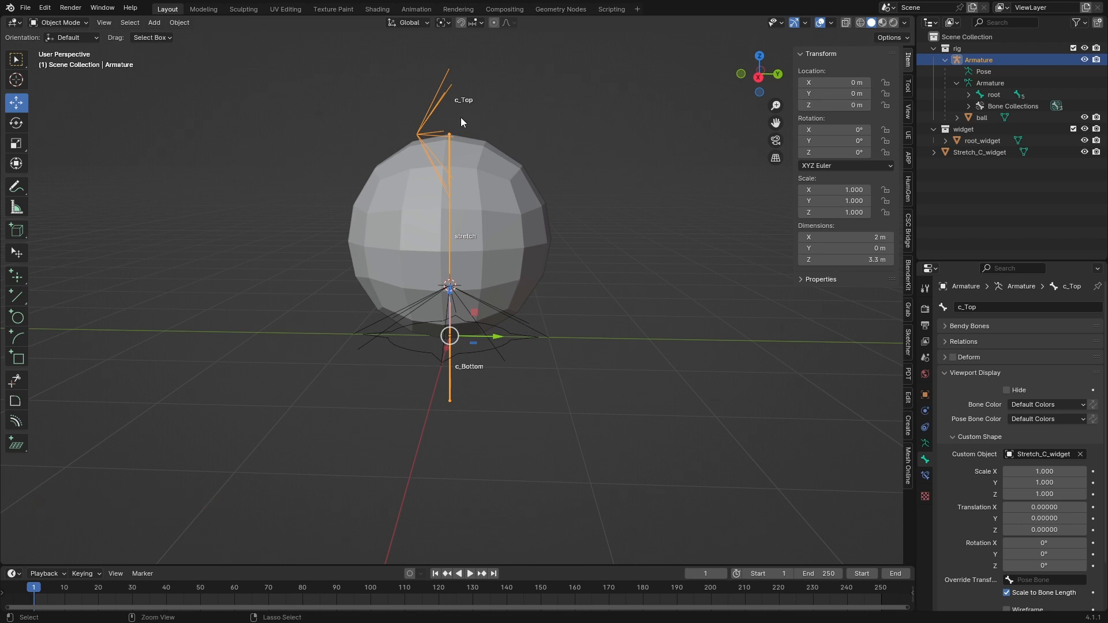
{"action": "key", "text": "ctrl+Tab"}
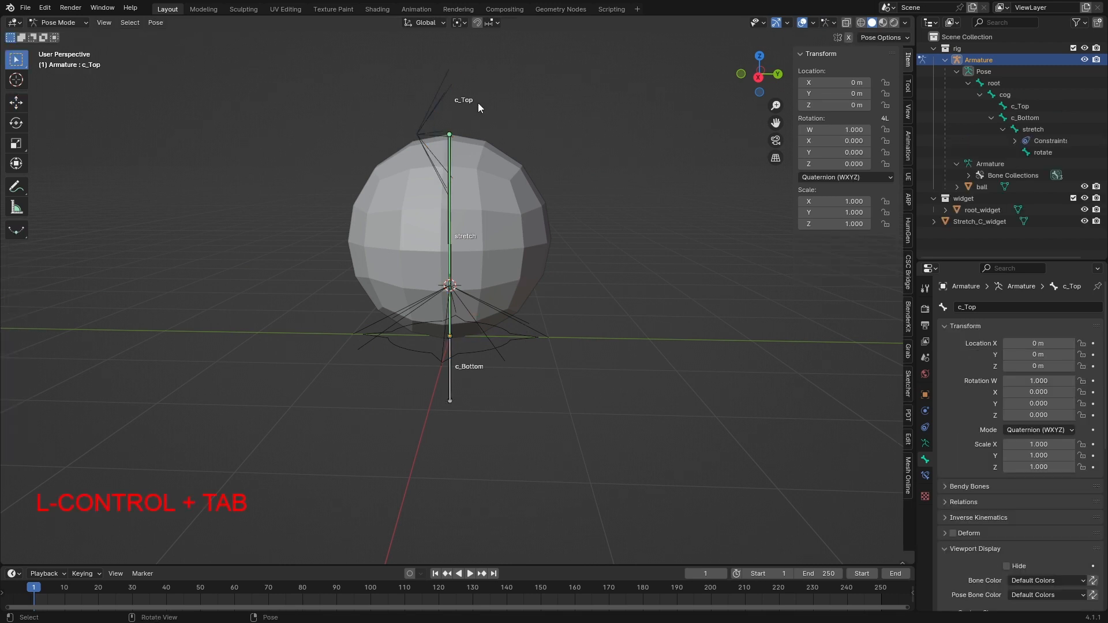
{"action": "left_click", "coordinate": [439, 116]}
{"action": "scroll", "coordinate": [1027, 534], "scroll_direction": "down", "scroll_amount": 8}
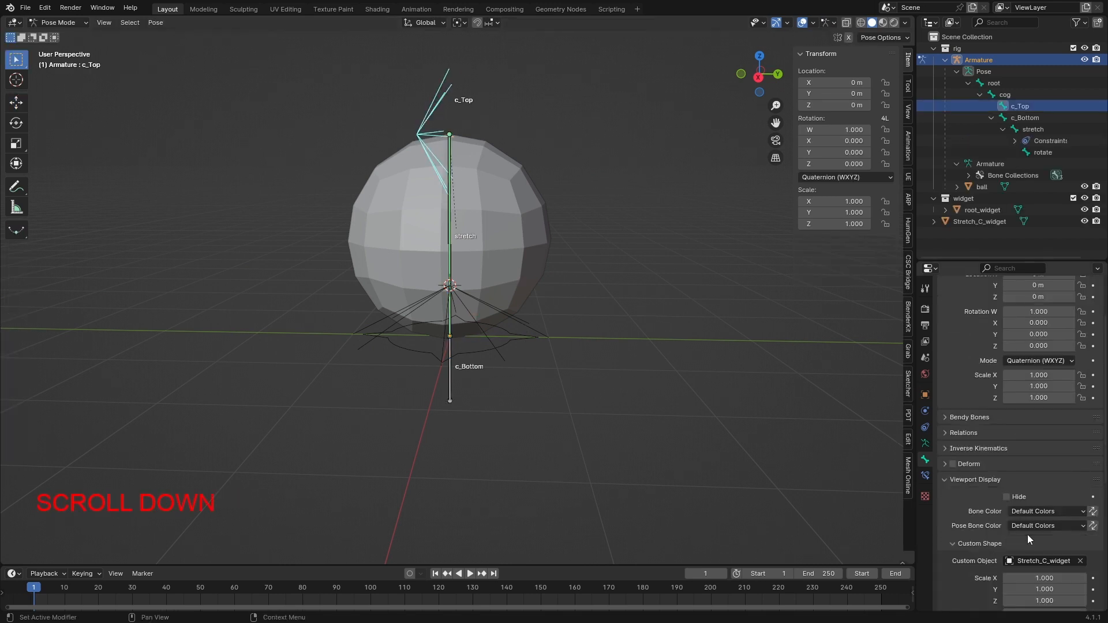
{"action": "scroll", "coordinate": [1027, 534], "scroll_direction": "down", "scroll_amount": 2}
{"action": "left_click_drag", "start_coordinate": [1042, 442], "coordinate": [995, 442]}
{"action": "left_click", "coordinate": [1043, 442]}
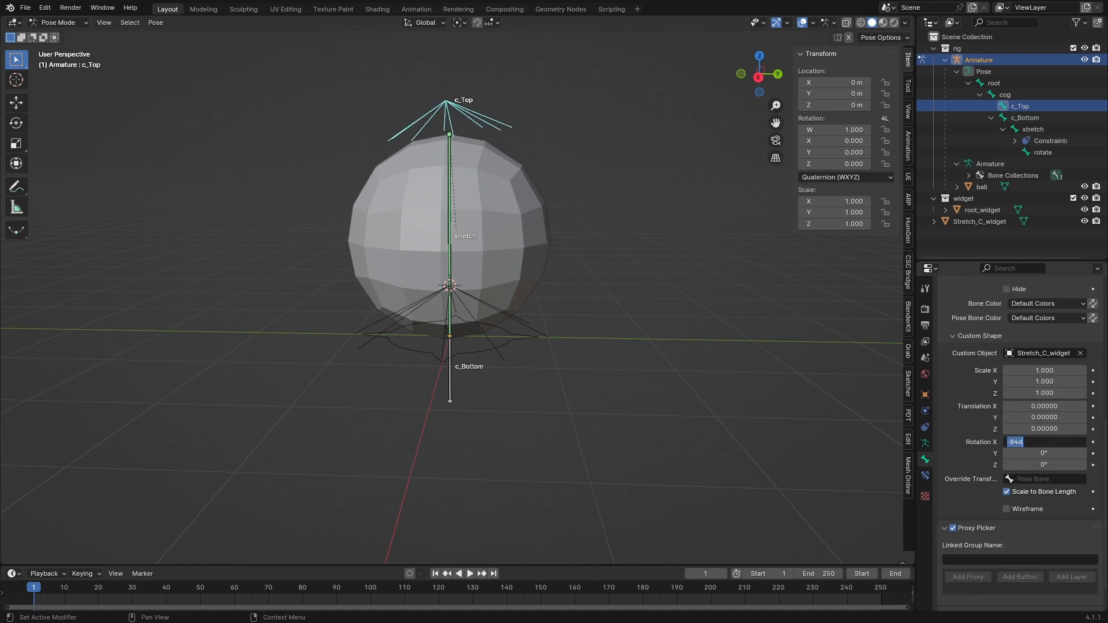
{"action": "type", "text": "-90"}
{"action": "key", "text": "Return"}
Try moving the c_Top bone to test its reoriented control shape
{"action": "mouse_move", "coordinate": [606, 369]}
{"action": "middle_mouse_down"}
{"action": "mouse_move", "coordinate": [532, 410]}
{"action": "mouse_move", "coordinate": [589, 379]}
{"action": "middle_mouse_up"}
{"action": "key", "text": "Tab"}
{"action": "key", "text": "Tab"}
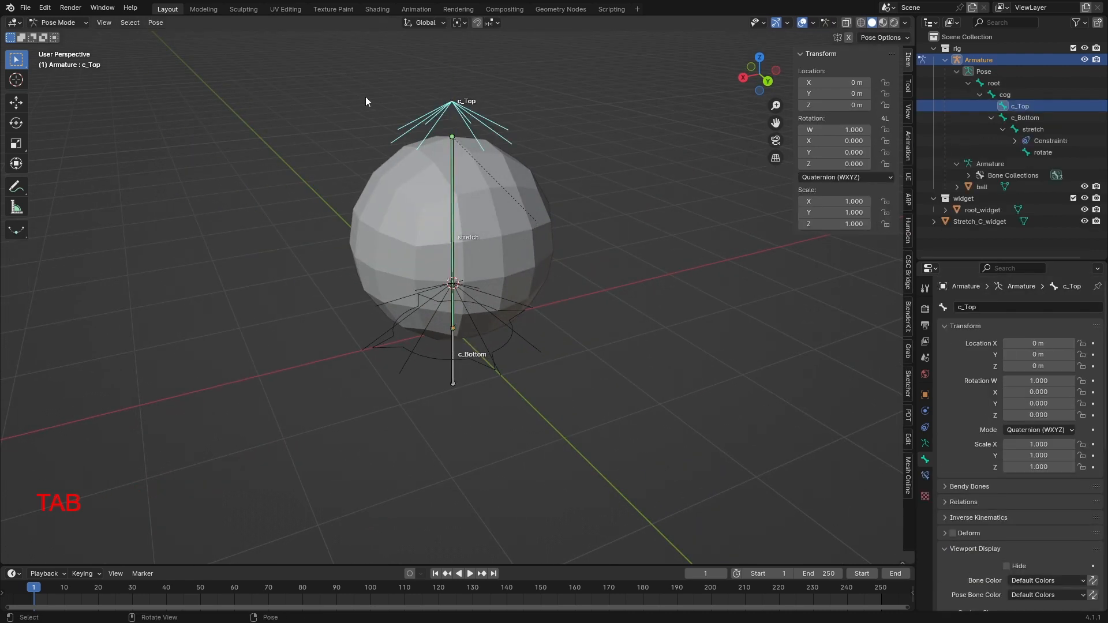
{"action": "left_click", "coordinate": [577, 109]}
{"action": "left_click", "coordinate": [470, 116]}
{"action": "middle_click_drag", "start_coordinate": [470, 119], "coordinate": [461, 274]}
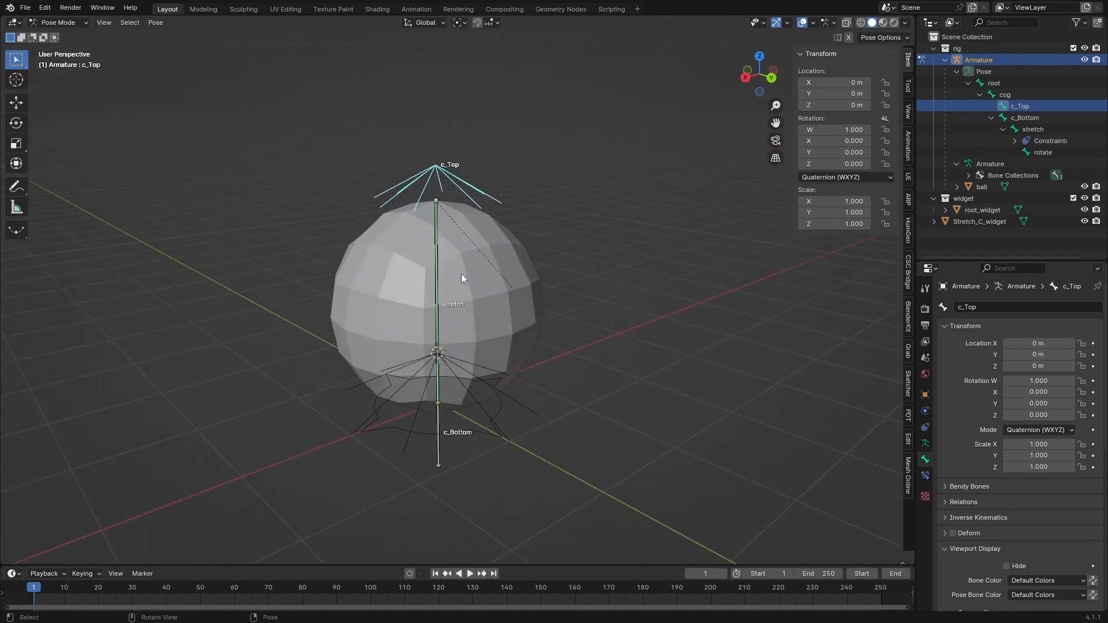
{"action": "key", "text": "g"}
{"action": "key", "text": "Escape"}
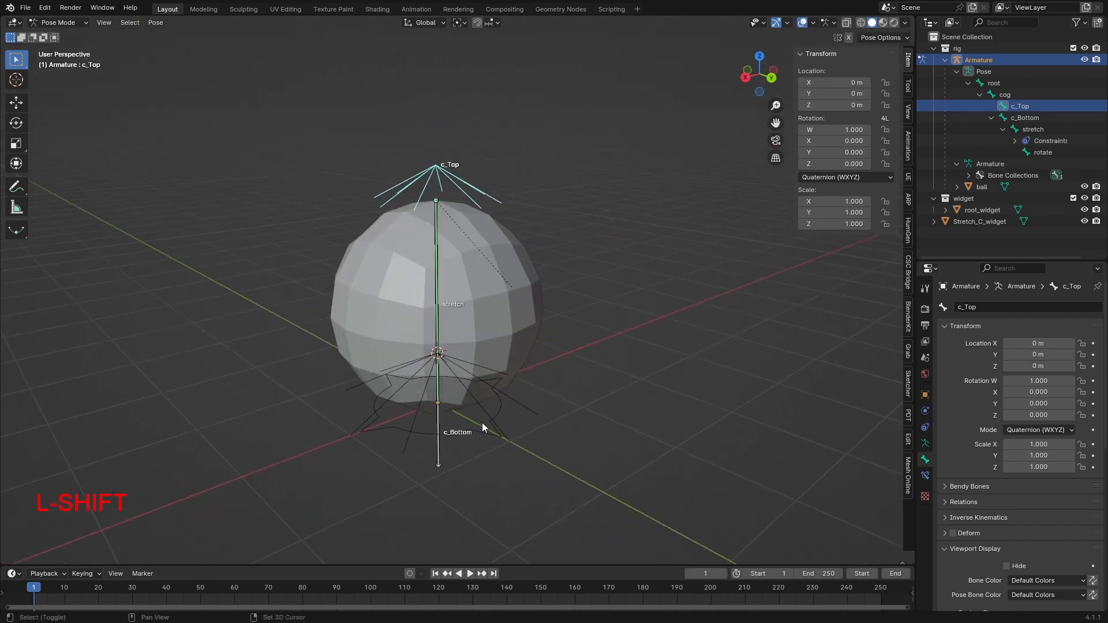
Select the c_Bottom bone in Pose Mode and assign Stretch_C_widget as its custom shape object
{"action": "middle_click_drag", "start_coordinate": [483, 423], "coordinate": [656, 319], "text": "shift"}
{"action": "left_click", "coordinate": [655, 320]}
{"action": "scroll", "coordinate": [506, 348], "scroll_direction": "up", "scroll_amount": 1}
{"action": "key", "text": "ctrl+Tab"}
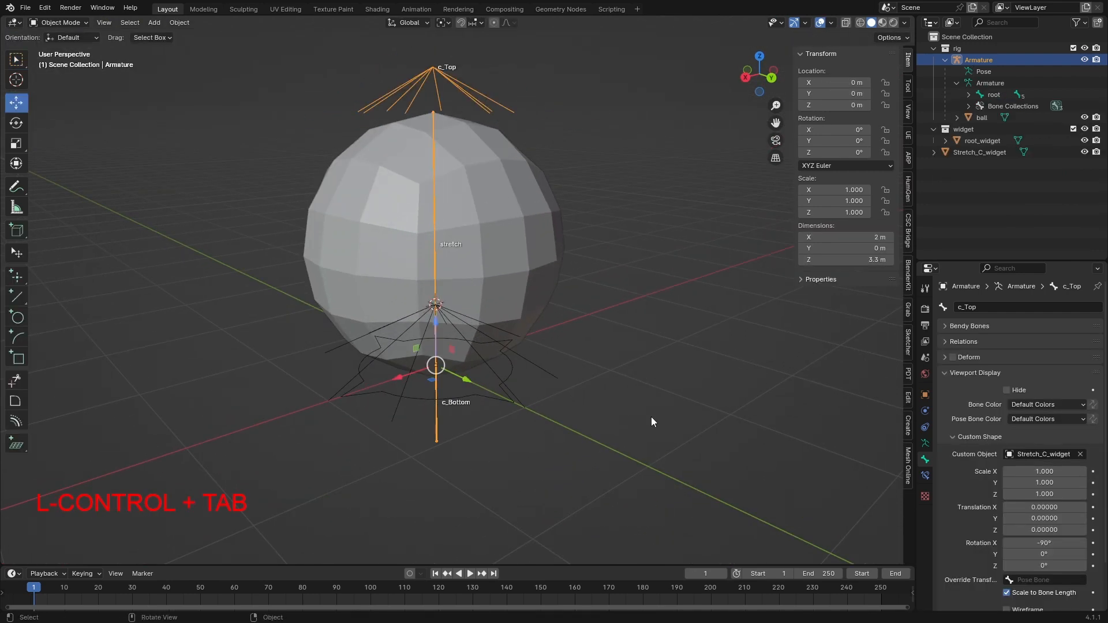
{"action": "key", "text": "ctrl+Tab"}
{"action": "left_click", "coordinate": [438, 422]}
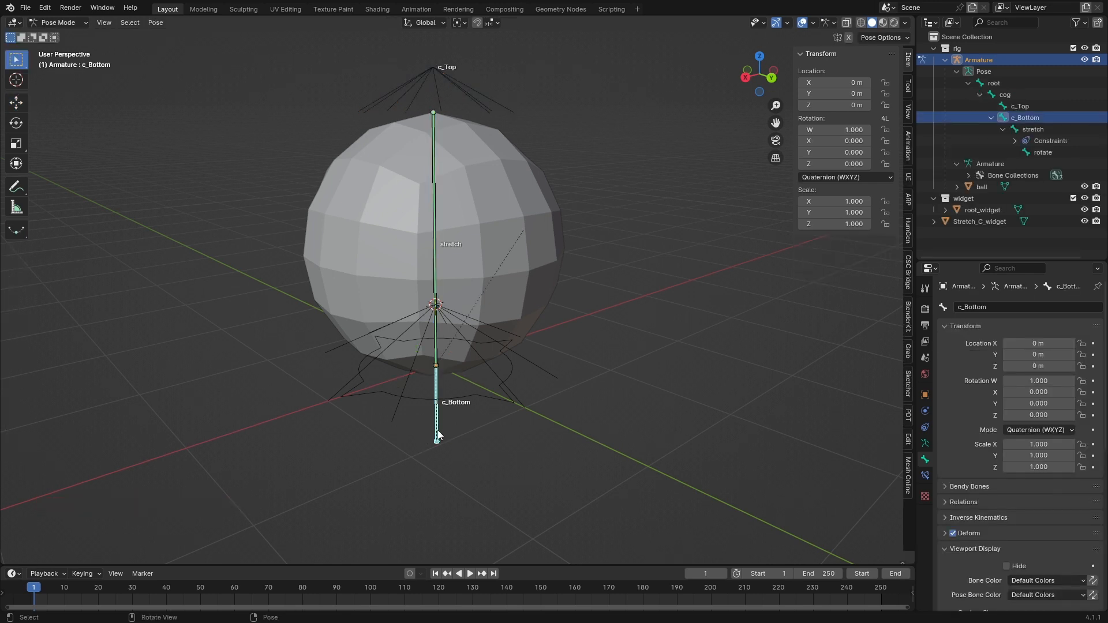
{"action": "scroll", "coordinate": [975, 554], "scroll_direction": "down", "scroll_amount": 10}
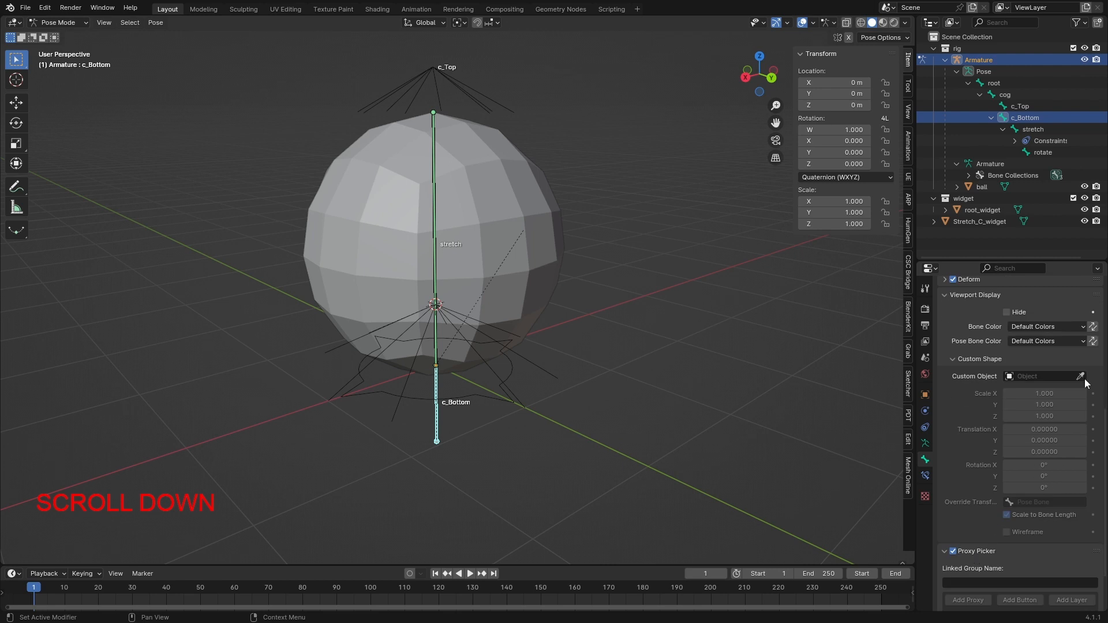
{"action": "left_click", "coordinate": [1049, 377]}
{"action": "left_click", "coordinate": [1018, 430]}
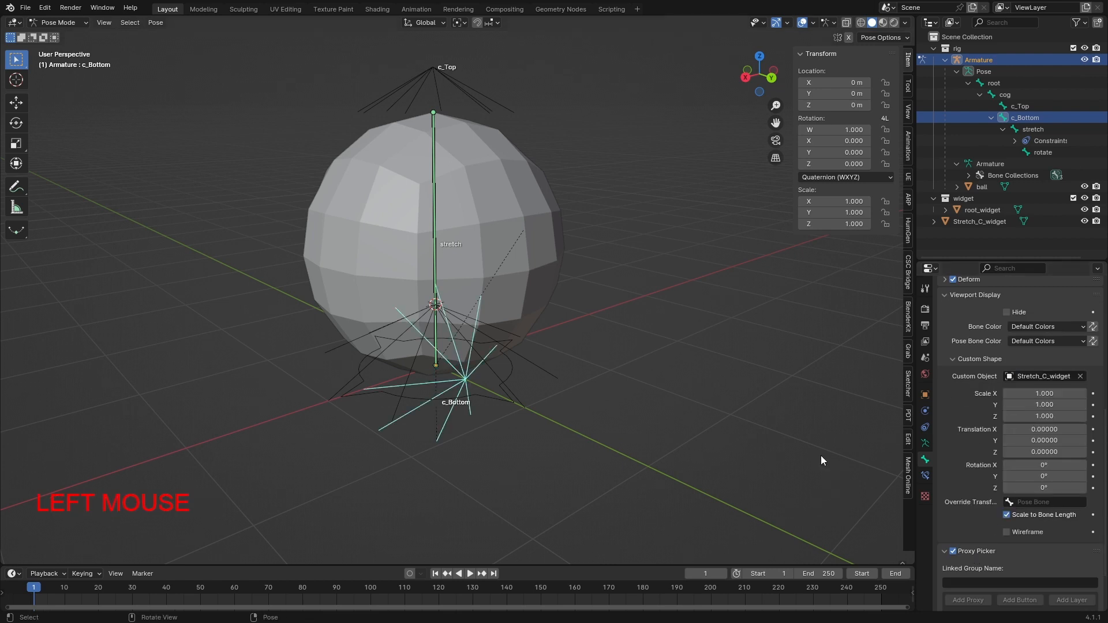
Set the X rotation of the c_Bottom bone's custom shape to -90°
{"action": "middle_click_drag", "start_coordinate": [821, 456], "coordinate": [663, 398], "text": "shift"}
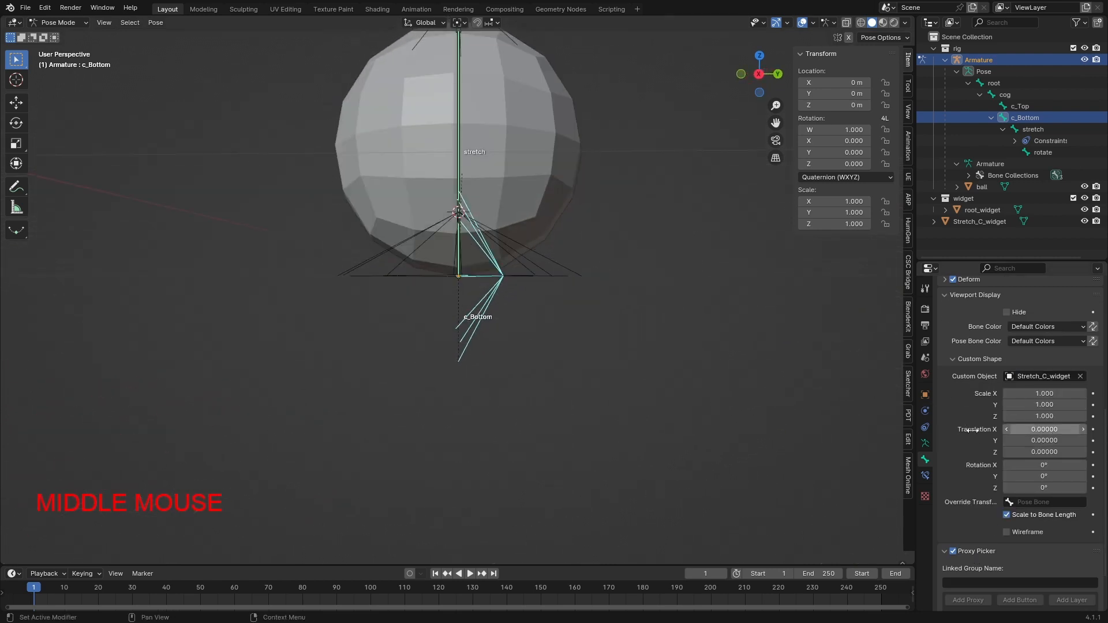
{"action": "middle_click_drag", "start_coordinate": [700, 439], "coordinate": [661, 463]}
{"action": "left_click_drag", "start_coordinate": [1044, 465], "coordinate": [998, 465]}
{"action": "left_click", "coordinate": [1051, 465]}
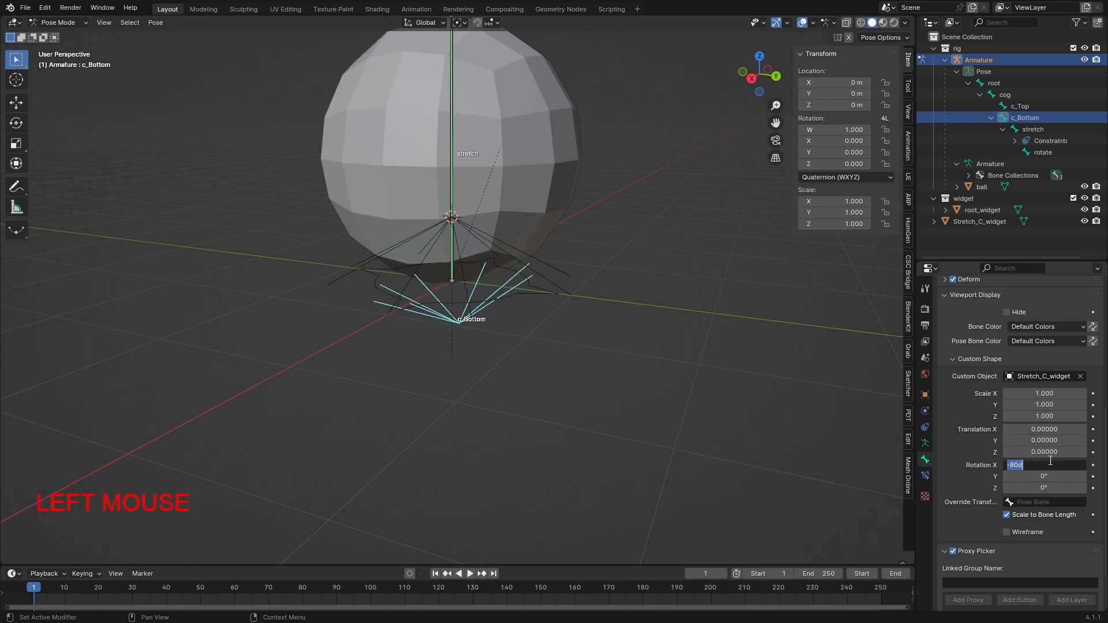
{"action": "type", "text": "-"}
{"action": "key", "text": "Return"}
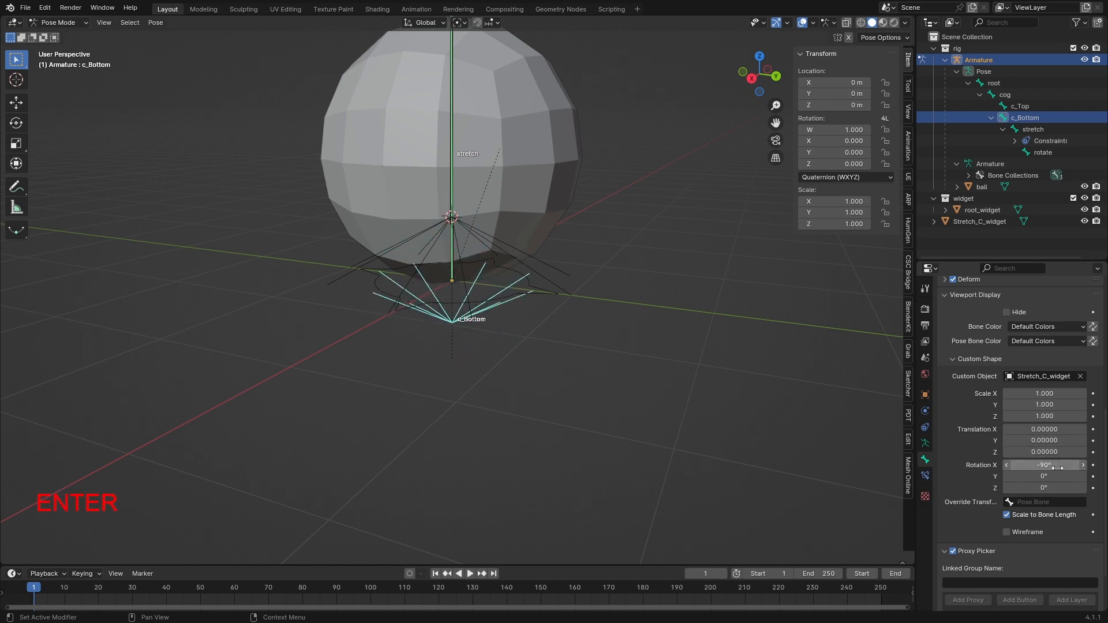
Try moving the c_Bottom bone to test how it deforms the ball
{"action": "scroll", "coordinate": [1058, 468], "scroll_direction": "down", "scroll_amount": 2}
{"action": "scroll", "coordinate": [515, 358], "scroll_direction": "down", "scroll_amount": 2}
{"action": "middle_click_drag", "start_coordinate": [515, 358], "coordinate": [462, 374], "text": "shift"}
{"action": "key", "text": "g"}
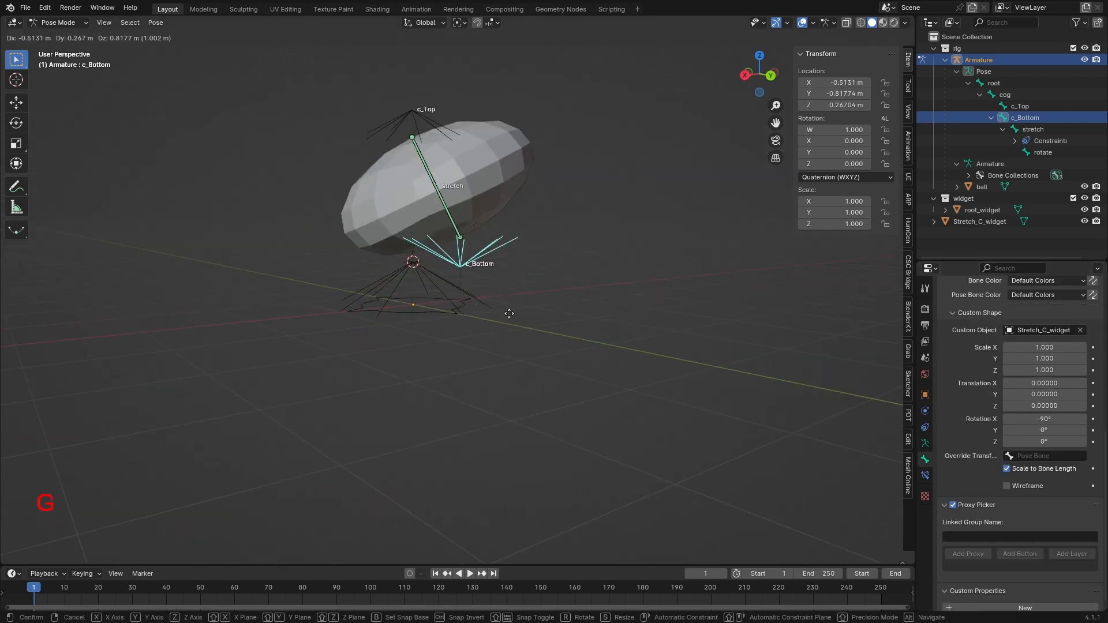
{"action": "key", "text": "Escape"}
{"action": "scroll", "coordinate": [483, 344], "scroll_direction": "up", "scroll_amount": 2}
{"action": "scroll", "coordinate": [483, 344], "scroll_direction": "up", "scroll_amount": 2}
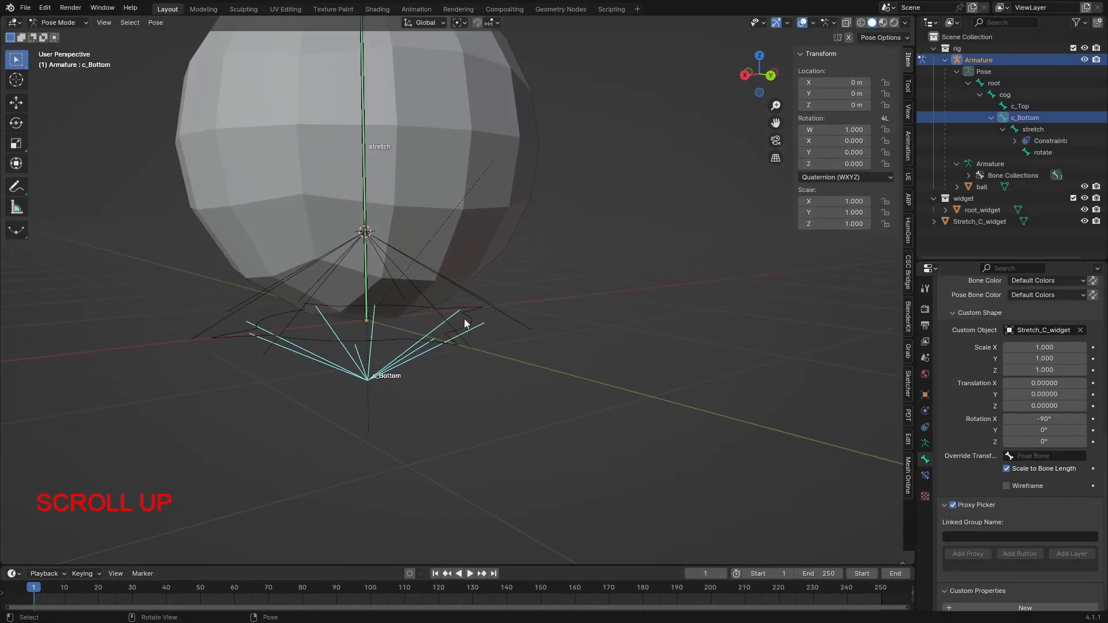
{"action": "middle_click_drag", "start_coordinate": [464, 319], "coordinate": [497, 321]}
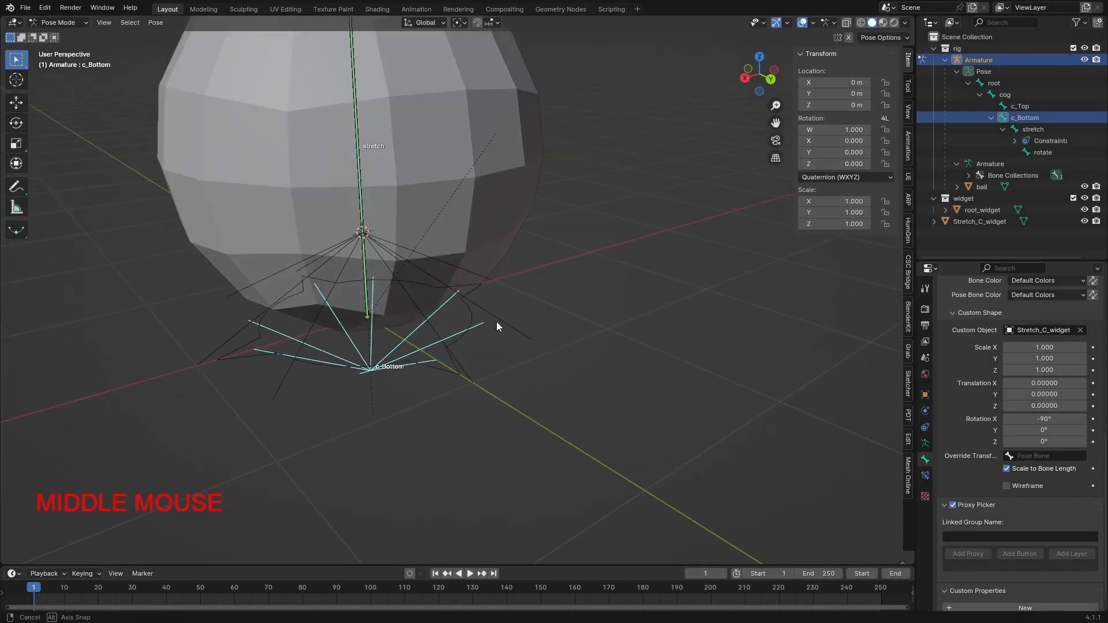
Narrow Stretch_C_widget by scaling the base vertices of its spokes to about 0.21 in Edit Mode, finishing in Object Mode
{"action": "left_click", "coordinate": [53, 22]}
{"action": "left_click", "coordinate": [62, 40]}
{"action": "middle_click_drag", "start_coordinate": [384, 328], "coordinate": [526, 339], "text": "shift"}
{"action": "scroll", "coordinate": [591, 345], "scroll_direction": "up", "scroll_amount": 2}
{"action": "left_click", "coordinate": [580, 348]}
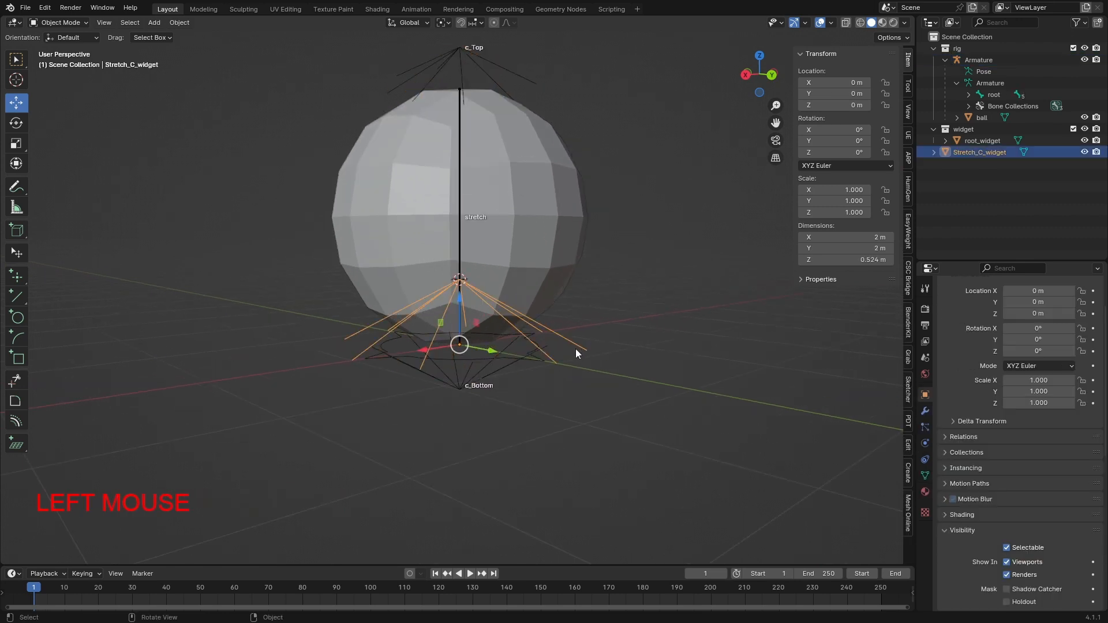
{"action": "key", "text": "Tab"}
{"action": "middle_click_drag", "start_coordinate": [607, 376], "coordinate": [366, 361]}
{"action": "left_click_drag", "start_coordinate": [277, 308], "coordinate": [696, 418]}
{"action": "middle_click_drag", "start_coordinate": [549, 363], "coordinate": [769, 455]}
{"action": "key", "text": "s"}
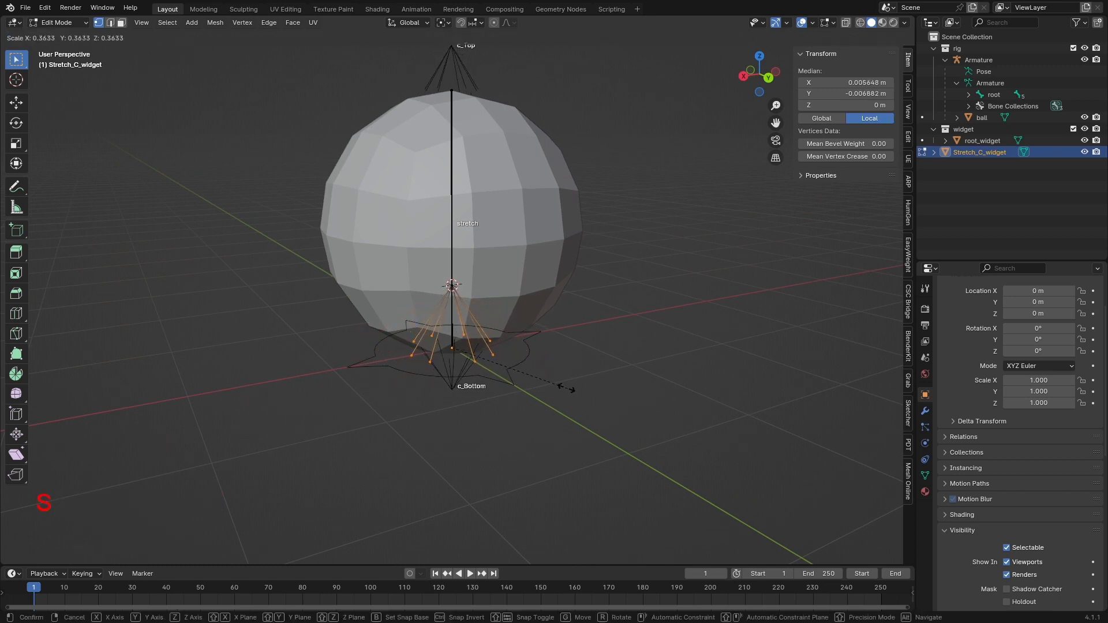
{"action": "left_click", "coordinate": [521, 368]}
{"action": "middle_click_drag", "start_coordinate": [521, 368], "coordinate": [491, 249], "text": "shift"}
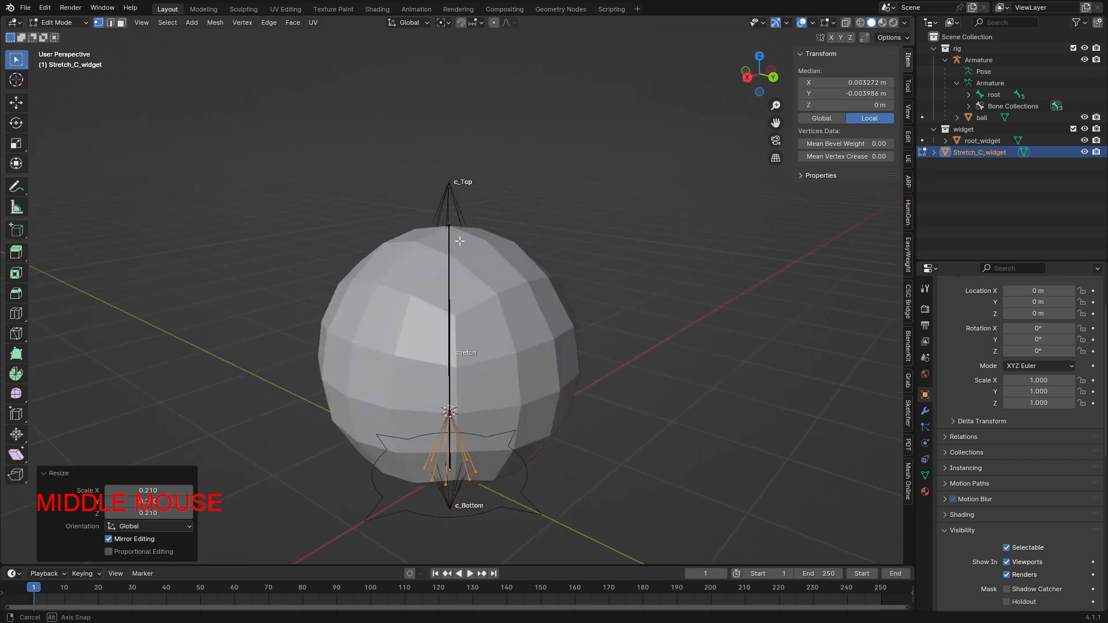
{"action": "key", "text": "Tab"}
Move Stretch_C_widget into the widget collection and exclude that collection from the view layer
{"action": "middle_click_drag", "start_coordinate": [625, 445], "coordinate": [590, 393]}
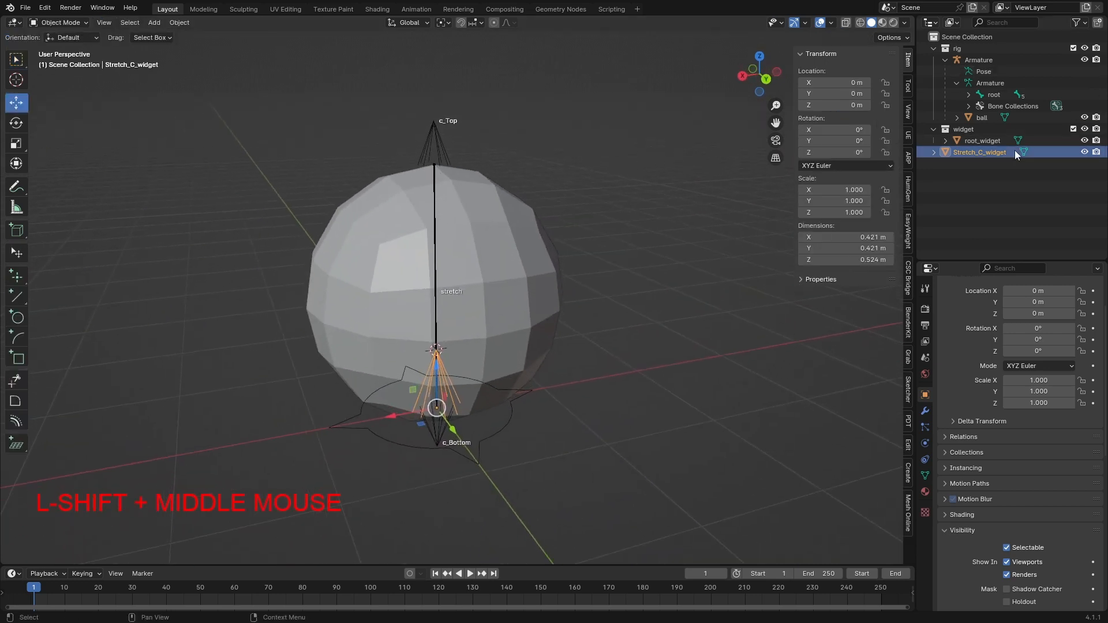
{"action": "middle_click_drag", "start_coordinate": [487, 421], "coordinate": [497, 408]}
{"action": "key", "text": "m"}
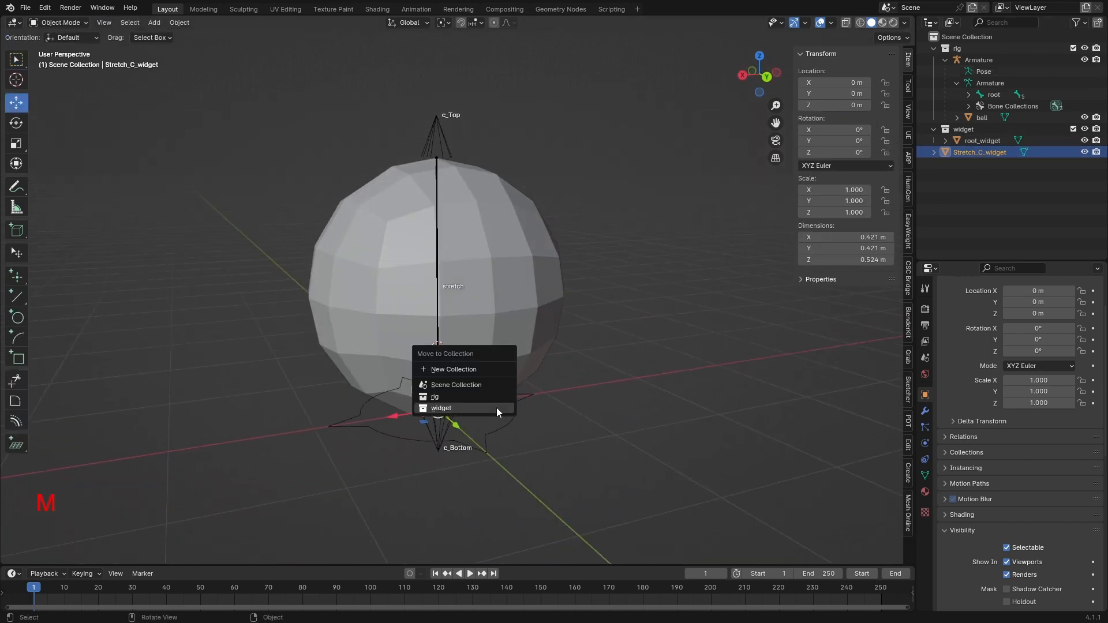
{"action": "left_click", "coordinate": [490, 408]}
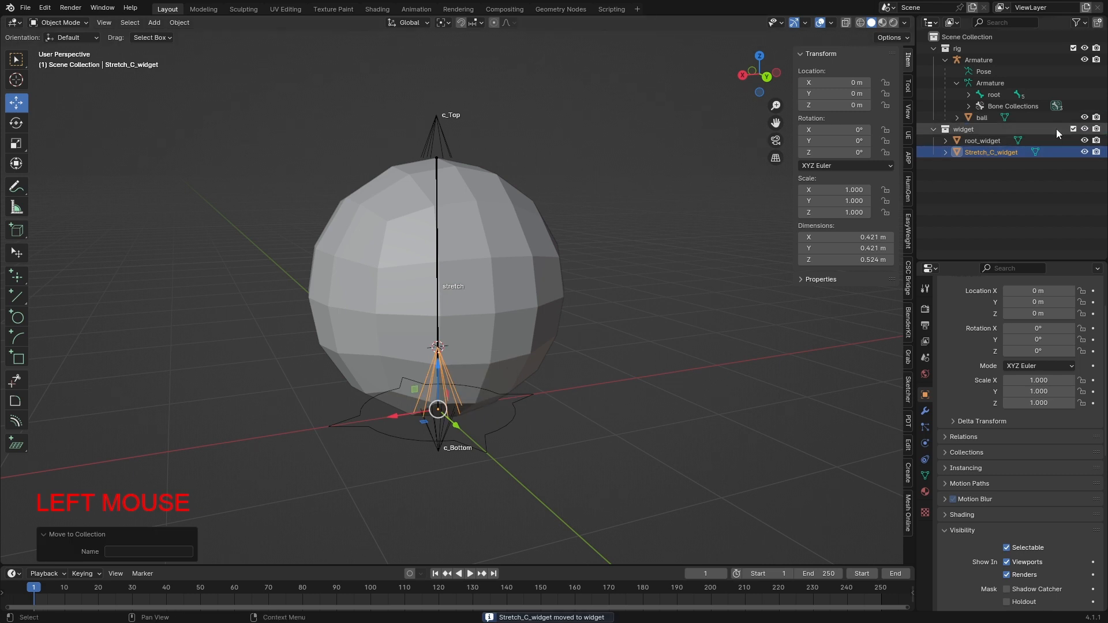
{"action": "left_click", "coordinate": [1074, 128]}
Make the armature's rotate cog and root bone collections visible
{"action": "middle_click_drag", "start_coordinate": [615, 340], "coordinate": [586, 341]}
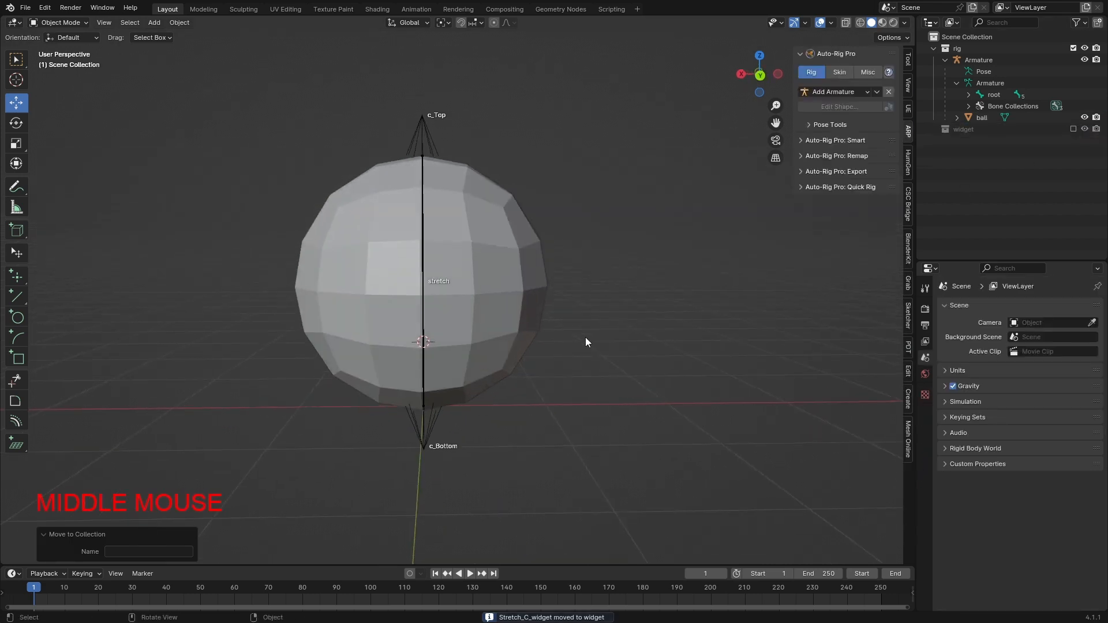
{"action": "left_click", "coordinate": [432, 434]}
{"action": "left_click", "coordinate": [926, 443]}
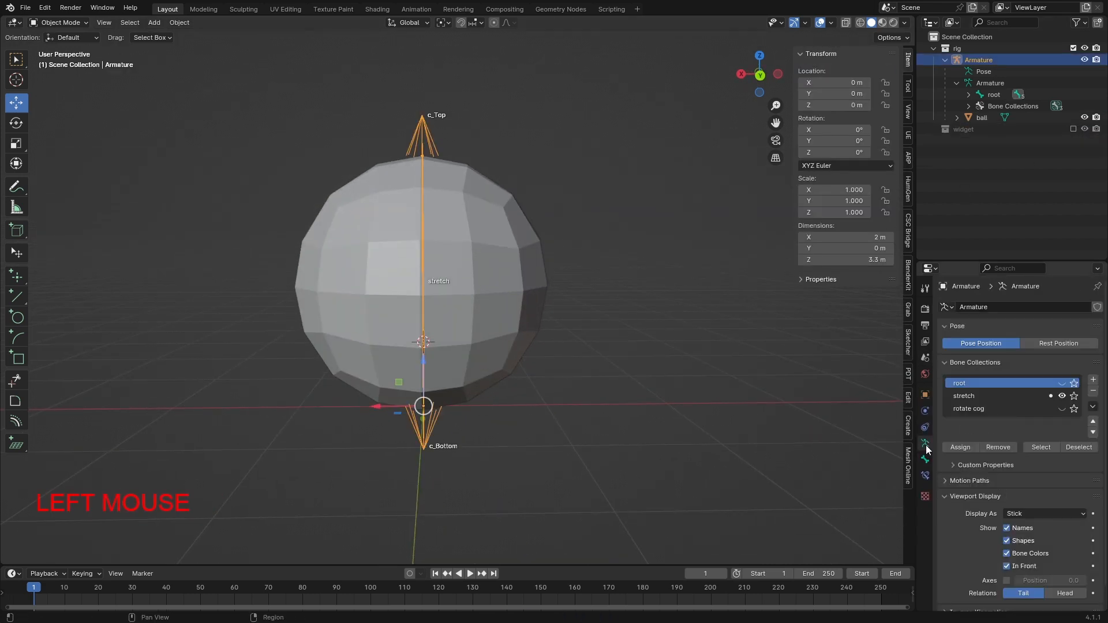
{"action": "left_click", "coordinate": [1063, 408]}
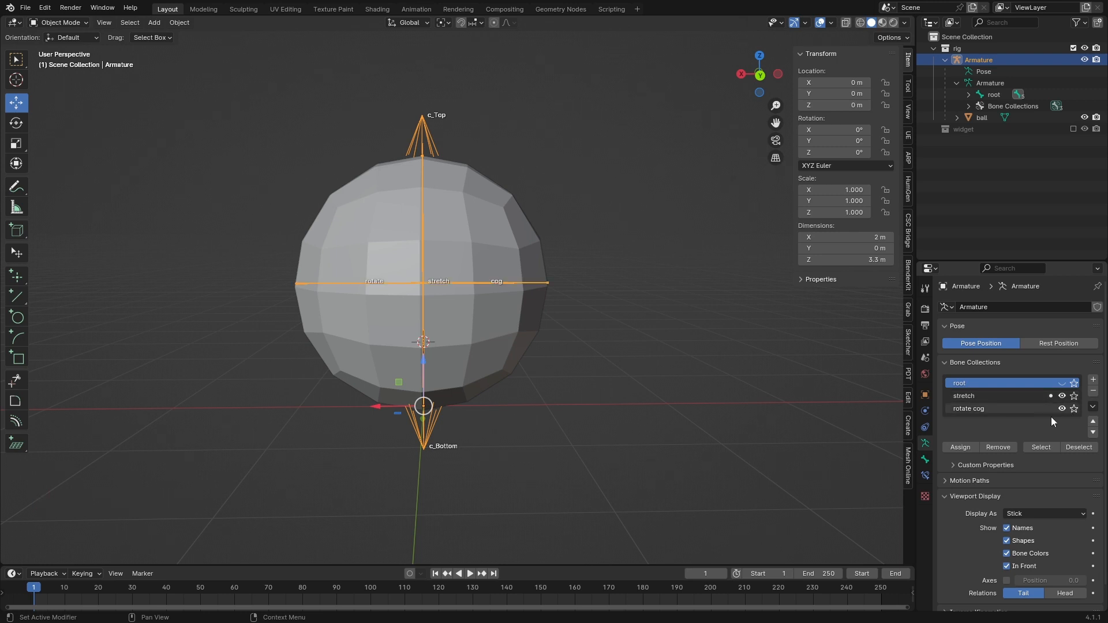
{"action": "left_click", "coordinate": [646, 402]}
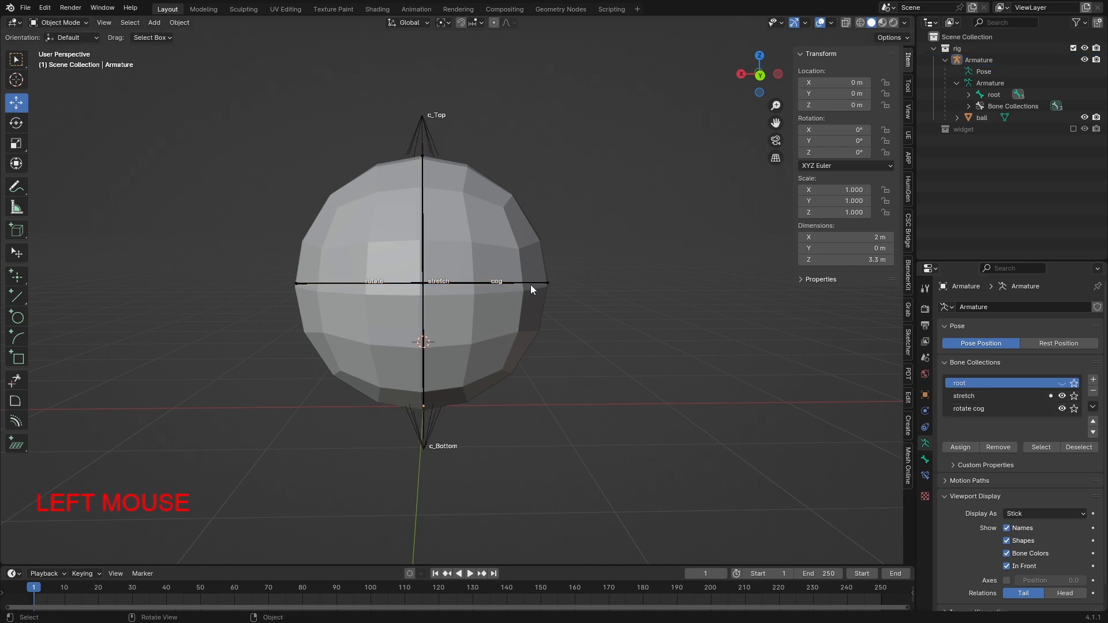
{"action": "left_click", "coordinate": [1021, 396]}
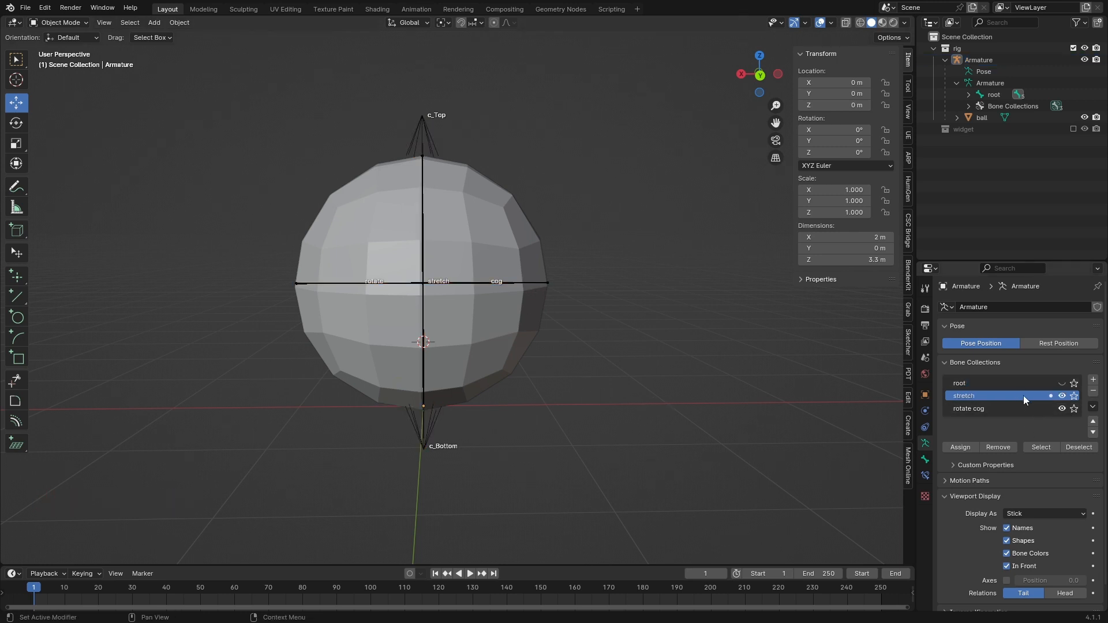
{"action": "left_click", "coordinate": [1053, 386]}
{"action": "left_click", "coordinate": [1063, 384]}
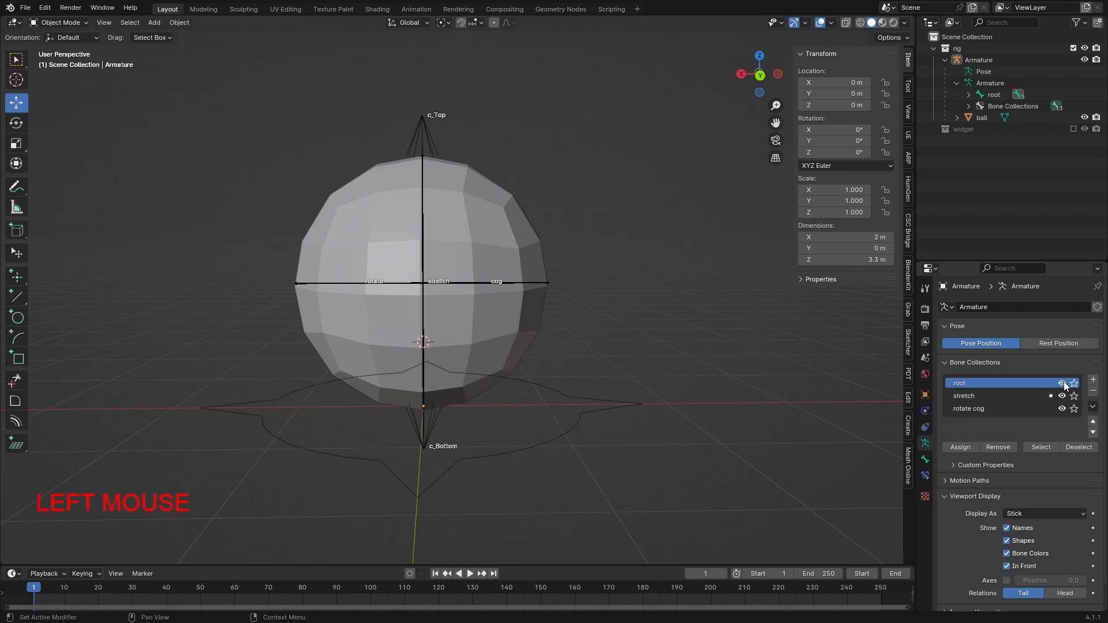
{"action": "middle_click_drag", "start_coordinate": [546, 377], "coordinate": [510, 272]}
{"action": "left_click", "coordinate": [511, 275]}
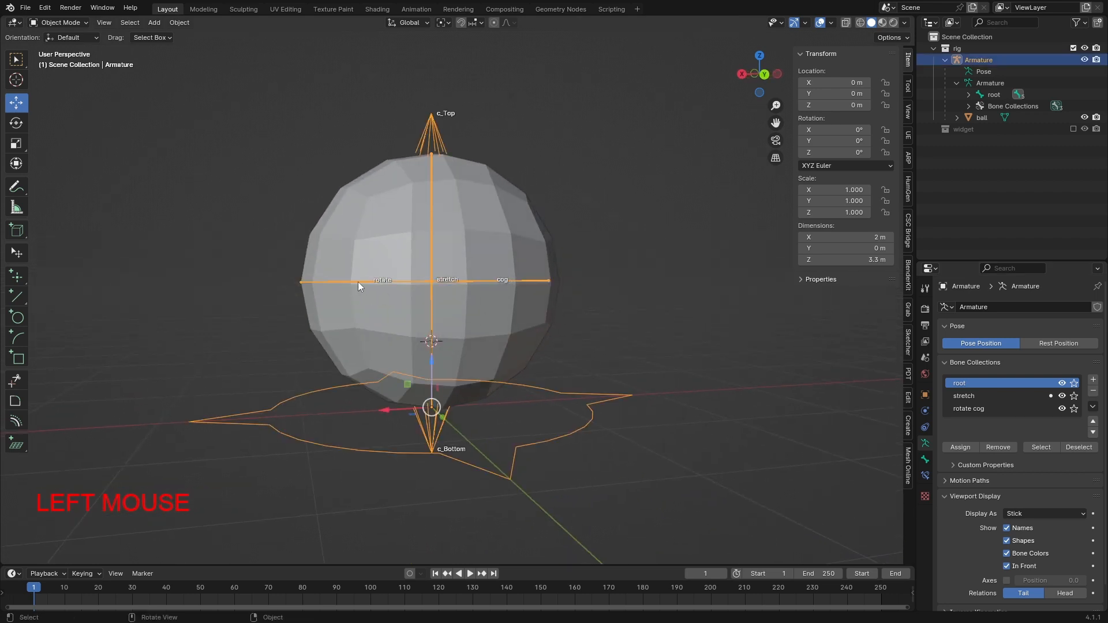
{"action": "middle_click_drag", "start_coordinate": [358, 282], "coordinate": [391, 306]}
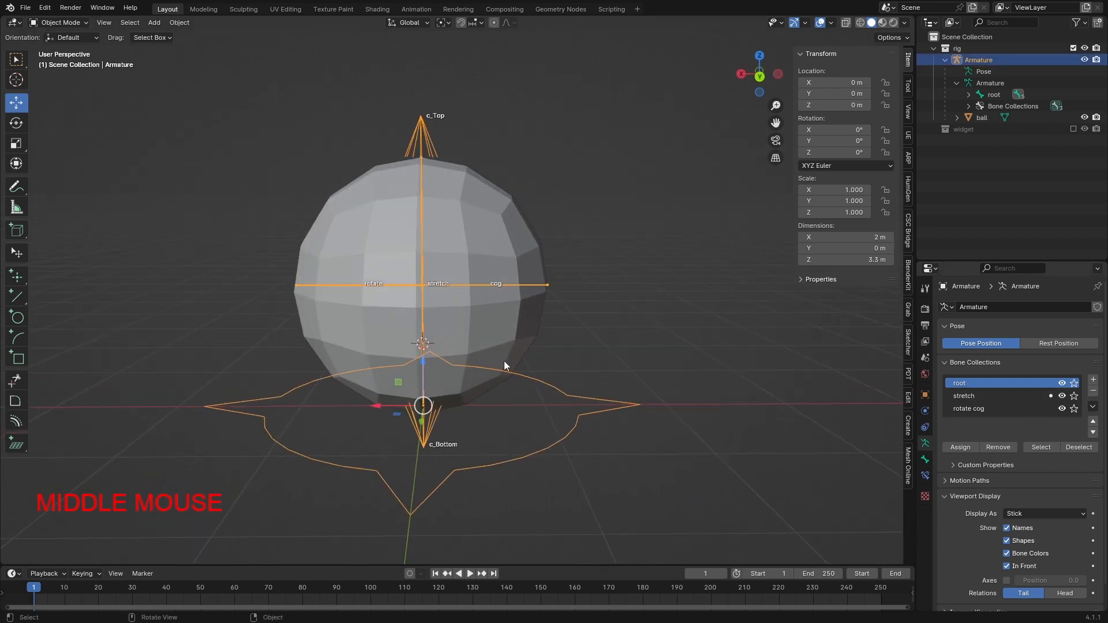
{"action": "left_click", "coordinate": [499, 292]}
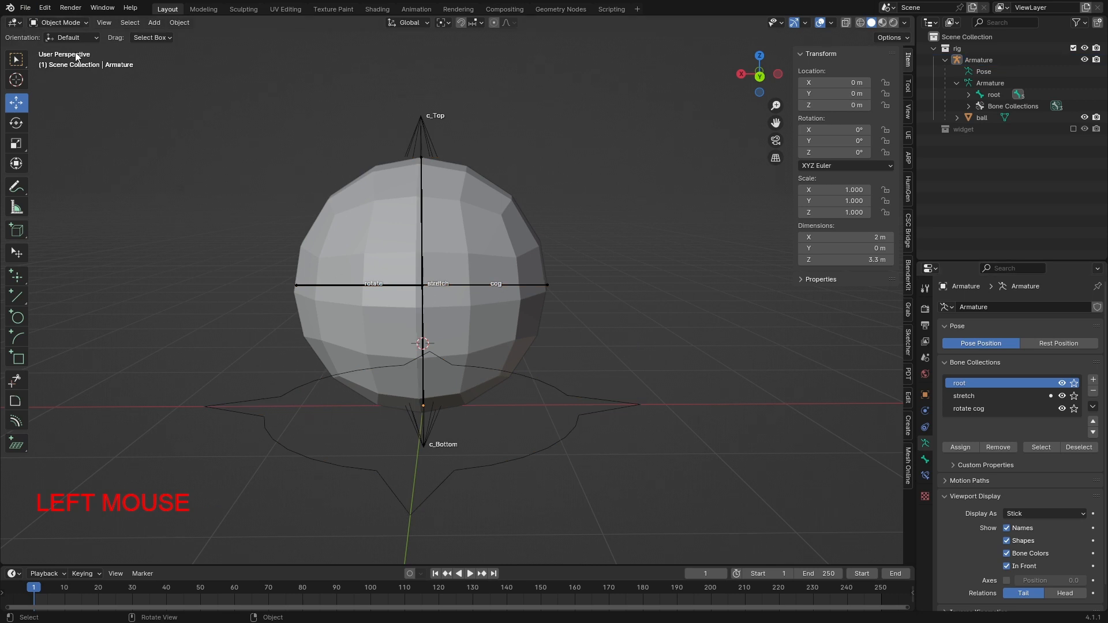
{"action": "left_click", "coordinate": [76, 22]}
{"action": "left_click", "coordinate": [69, 38]}
Exclude the rig collection, re-enable the widget collection and hide both root_widget and Stretch_C_widget
{"action": "left_click", "coordinate": [1073, 48]}
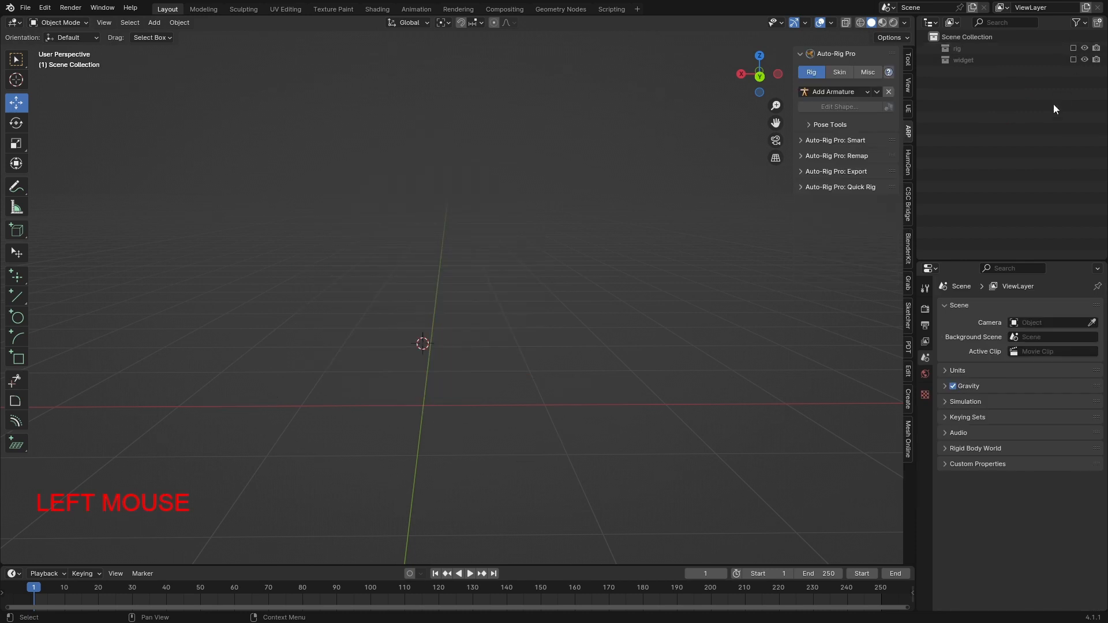
{"action": "left_click", "coordinate": [1074, 59]}
{"action": "left_click_drag", "start_coordinate": [295, 341], "coordinate": [662, 536]}
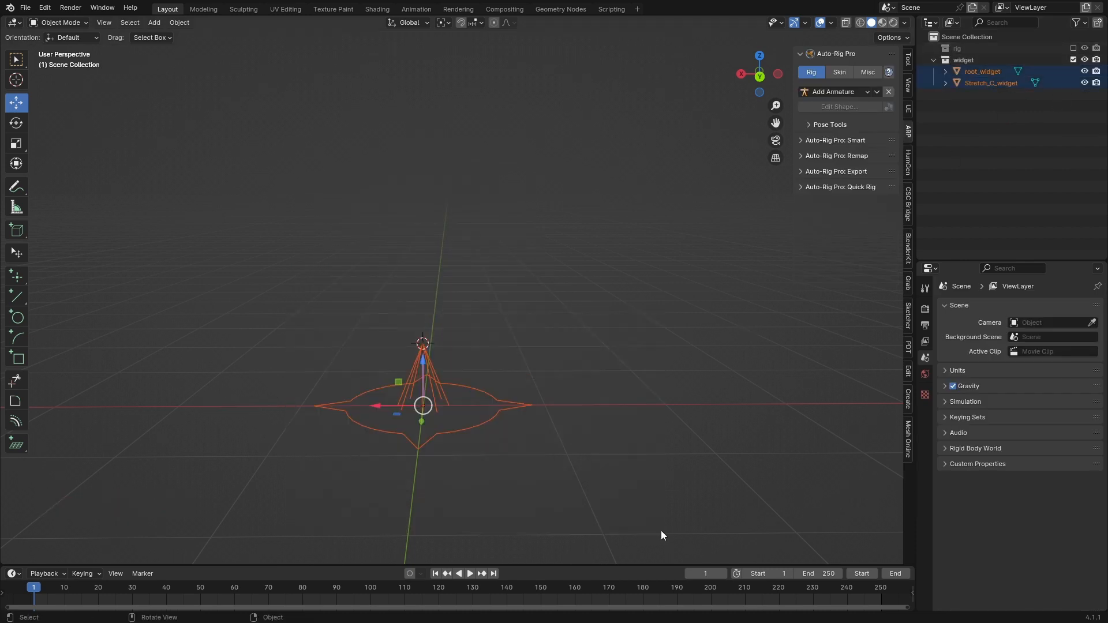
{"action": "key", "text": "h"}
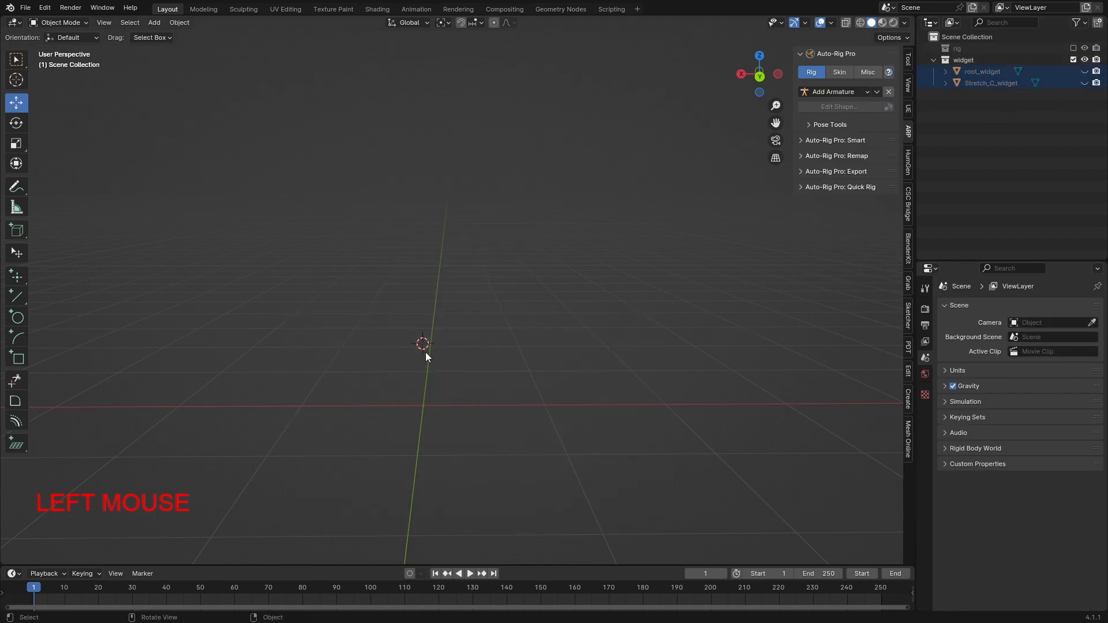
Snap the 3D cursor to the world origin
{"action": "key", "text": "shift"}
{"action": "key", "text": "shift+s"}
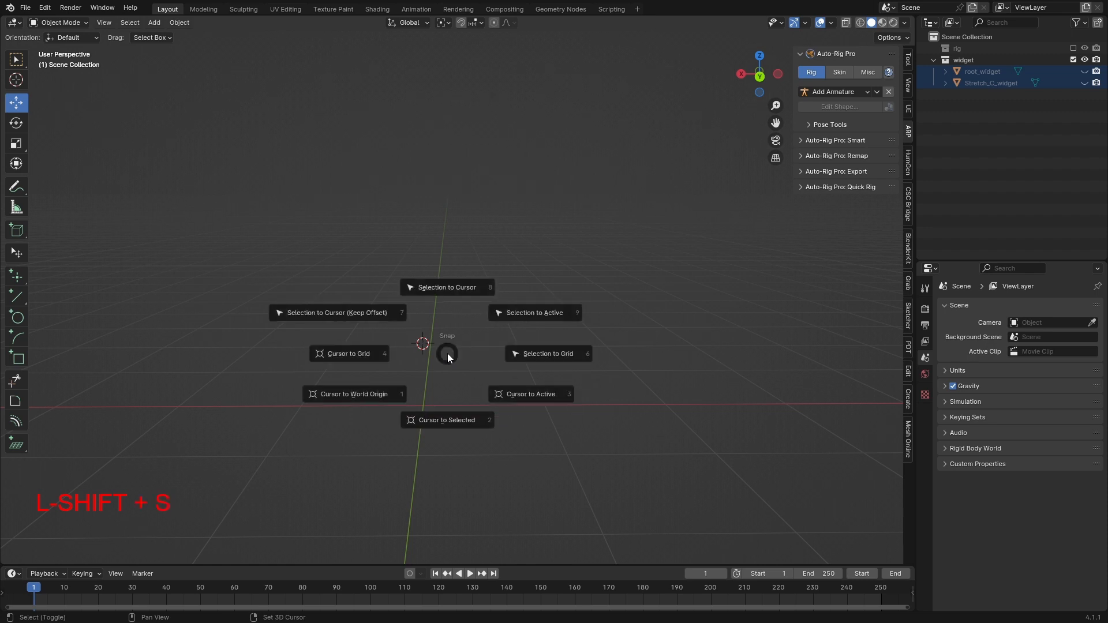
{"action": "left_click", "coordinate": [388, 397]}
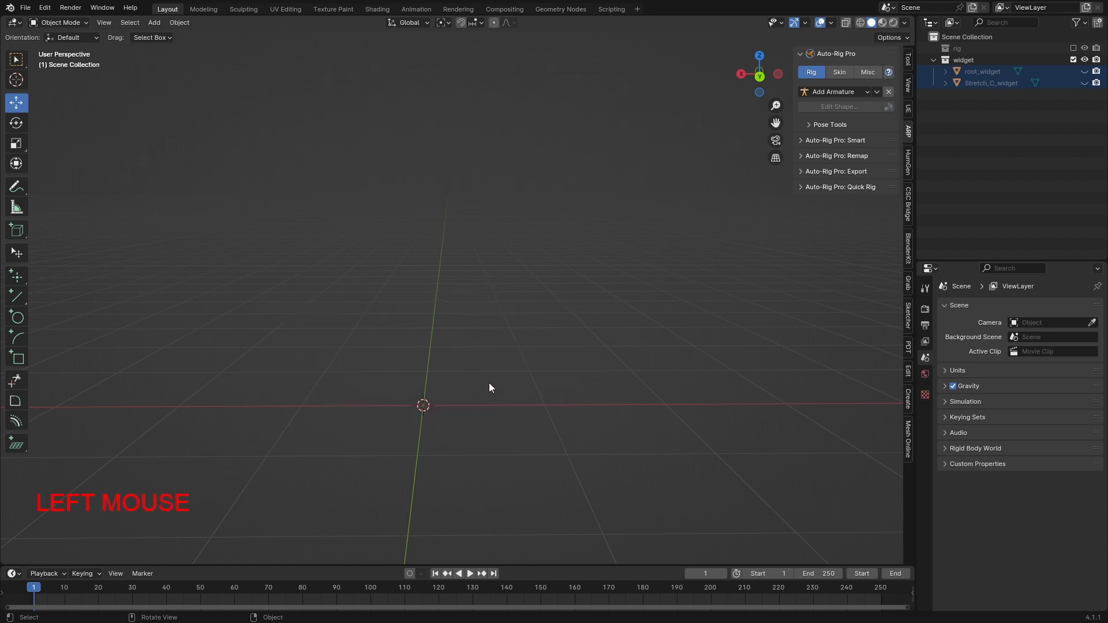
{"action": "key", "text": "Tab"}
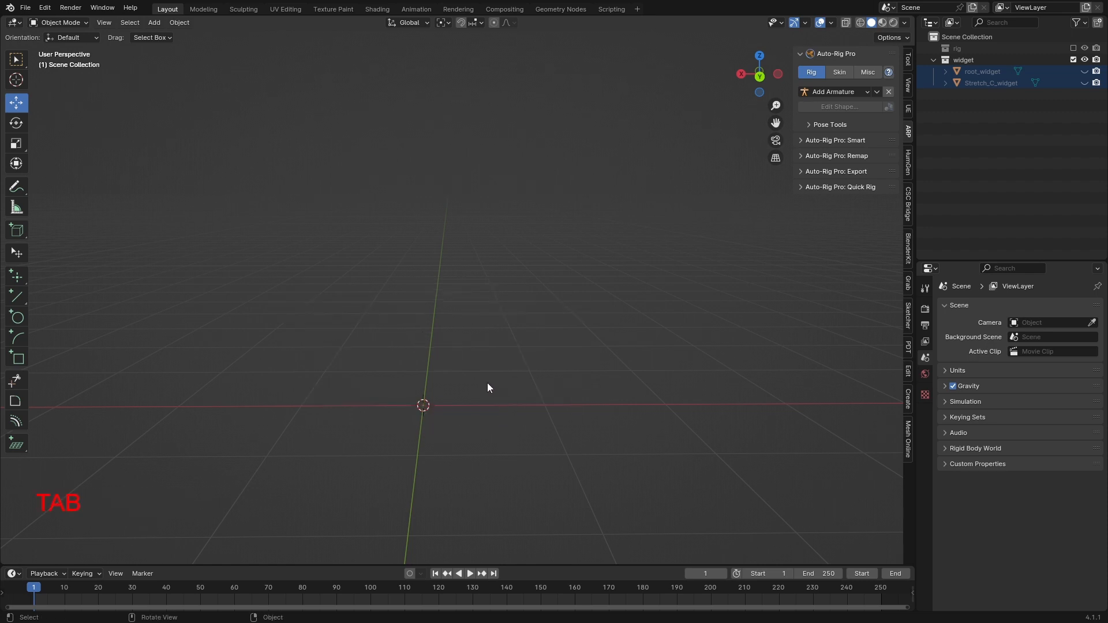
{"action": "mouse_move", "coordinate": [488, 383]}
{"action": "middle_mouse_down"}
{"action": "mouse_move", "coordinate": [401, 349]}
{"action": "mouse_move", "coordinate": [450, 339]}
{"action": "mouse_move", "coordinate": [472, 379]}
{"action": "middle_mouse_up"}
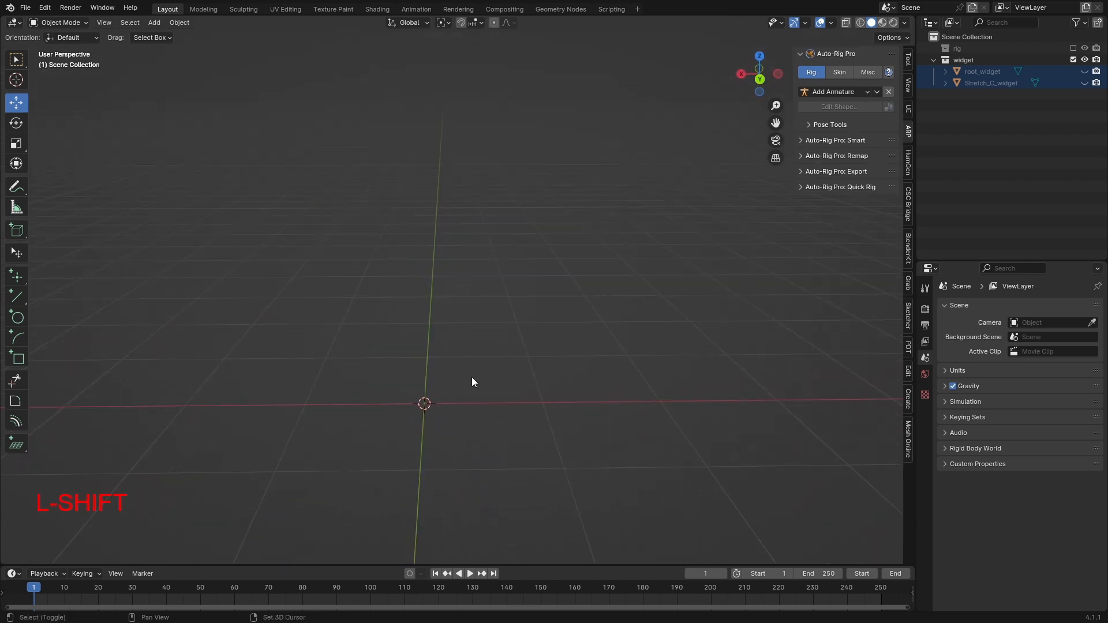
Add a UV sphere at the world origin and open it in Edit Mode with nothing selected
{"action": "key", "text": "shift+a"}
{"action": "mouse_move", "coordinate": [453, 354]}
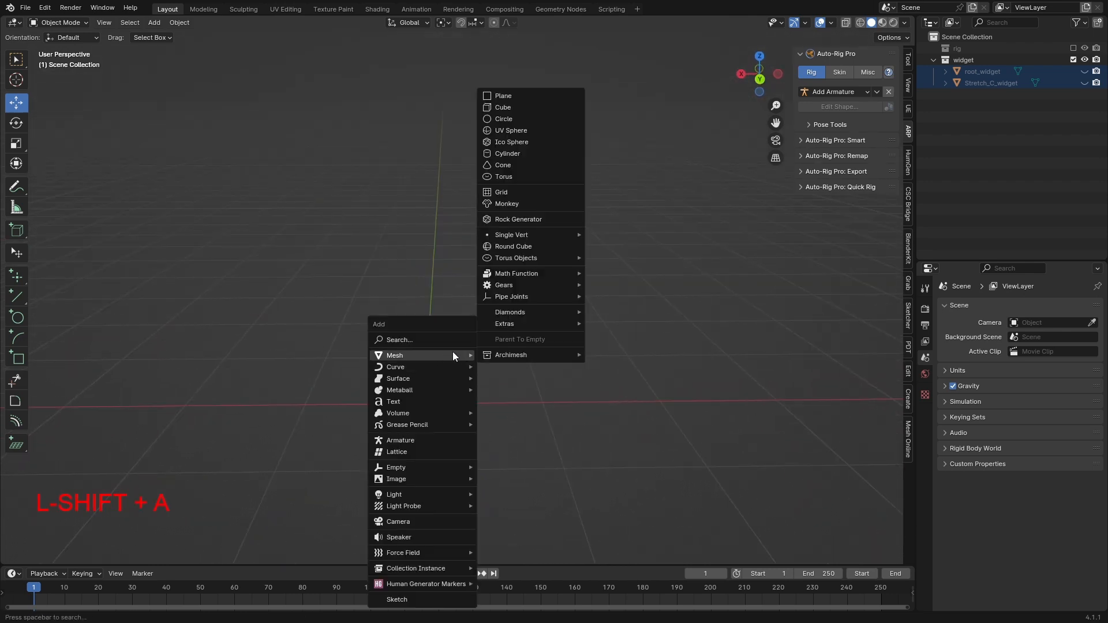
{"action": "left_click", "coordinate": [528, 129]}
{"action": "middle_click_drag", "start_coordinate": [581, 305], "coordinate": [514, 388]}
{"action": "key", "text": "Tab"}
{"action": "middle_click_drag", "start_coordinate": [606, 413], "coordinate": [571, 398]}
{"action": "scroll", "coordinate": [616, 374], "scroll_direction": "up", "scroll_amount": 2}
{"action": "left_click", "coordinate": [547, 436]}
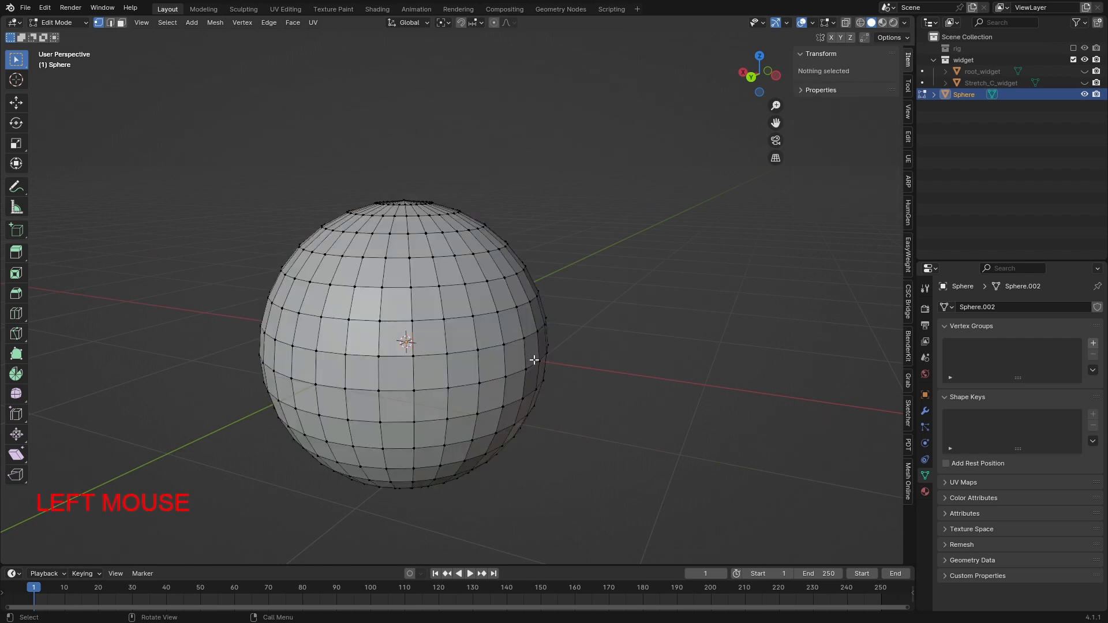
Separate one pole-to-pole vertical edge loop of the sphere into its own object
{"action": "key", "text": "2"}
{"action": "middle_click_drag", "start_coordinate": [520, 302], "coordinate": [465, 408]}
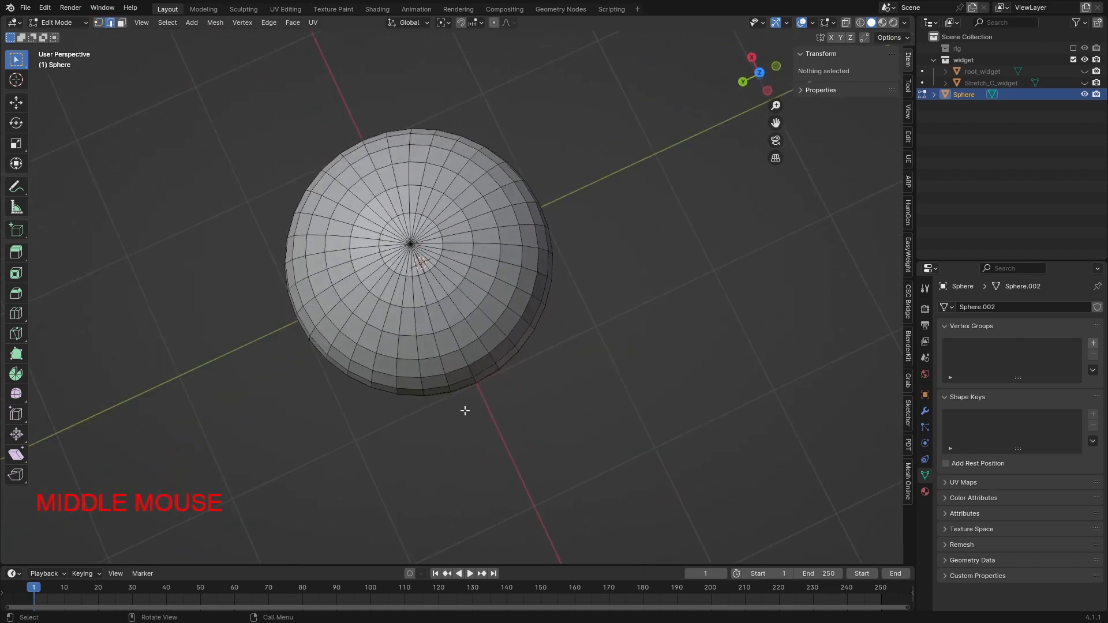
{"action": "left_click", "coordinate": [455, 340], "text": "alt"}
{"action": "middle_click_drag", "start_coordinate": [455, 339], "coordinate": [479, 311]}
{"action": "key", "text": "p"}
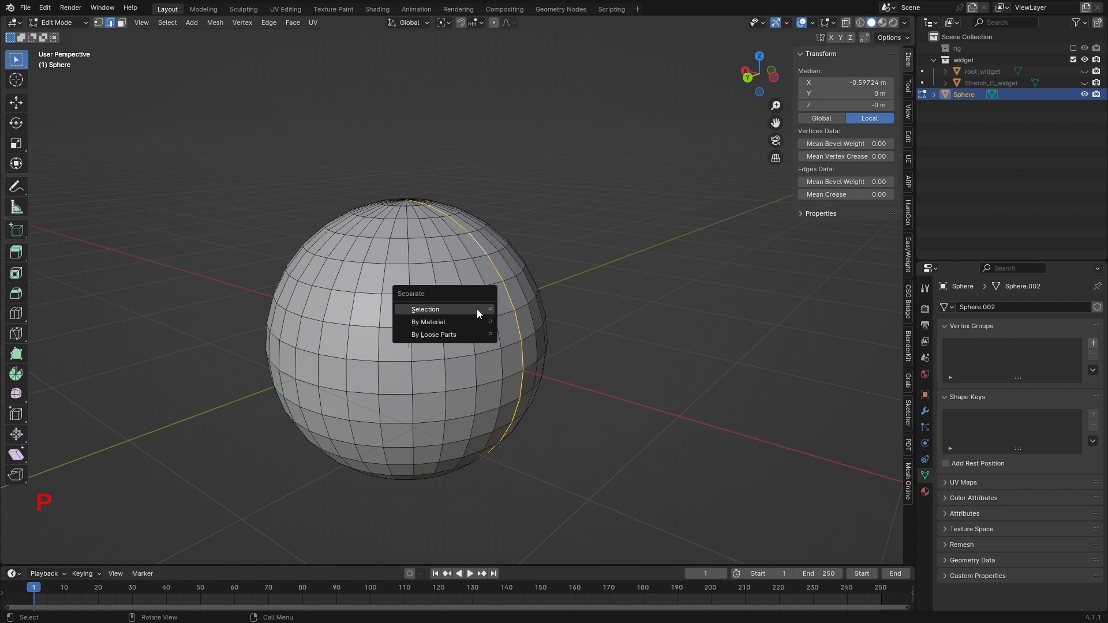
{"action": "left_click", "coordinate": [477, 309]}
Delete the remaining sphere in Object Mode and open the separated half-circle arc in Edit Mode
{"action": "key", "text": "Tab"}
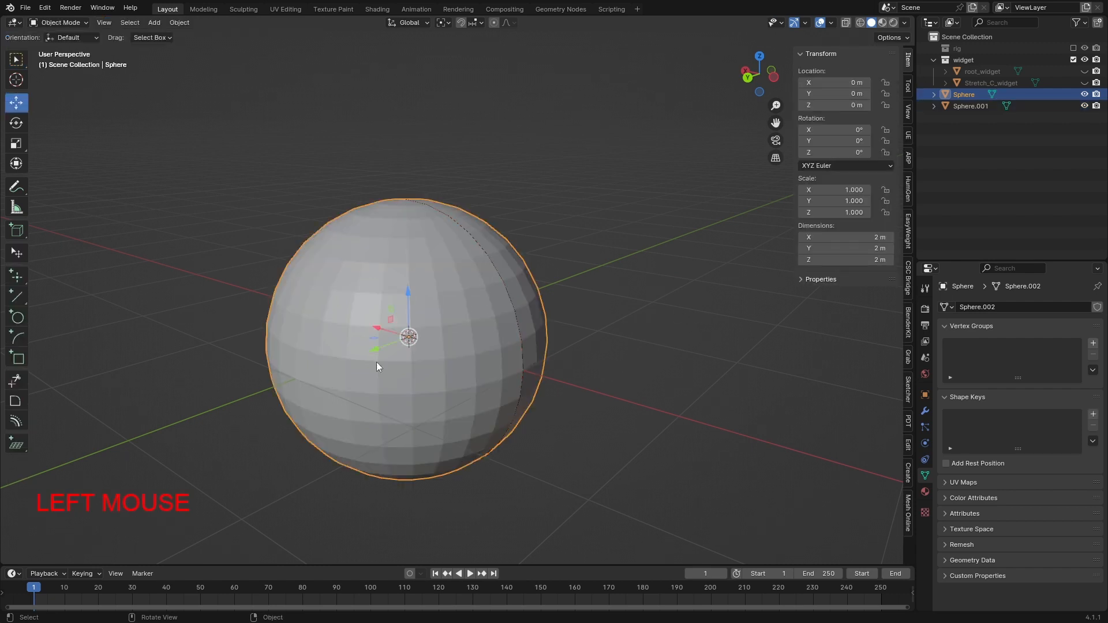
{"action": "key", "text": "x"}
{"action": "left_click", "coordinate": [369, 364]}
{"action": "middle_click_drag", "start_coordinate": [366, 373], "coordinate": [597, 367]}
{"action": "left_click", "coordinate": [545, 350]}
{"action": "key", "text": "Tab"}
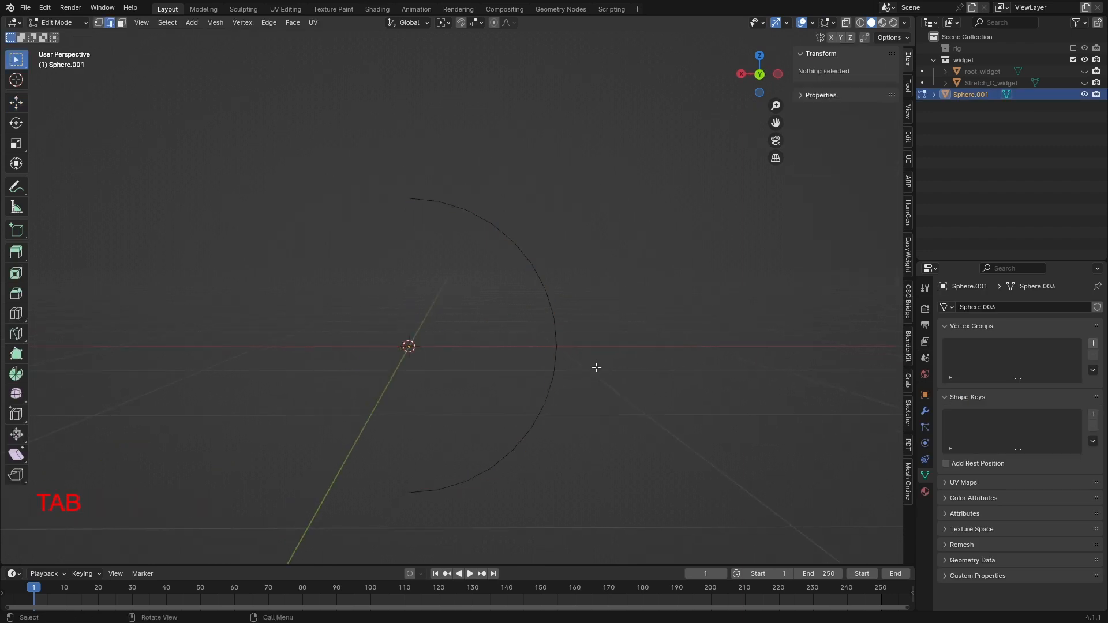
In front view, extrude two arrowhead barbs from the arc's upper end vertex, each reaching about 0.2 m toward the arc in X
{"action": "key", "text": "KP_1"}
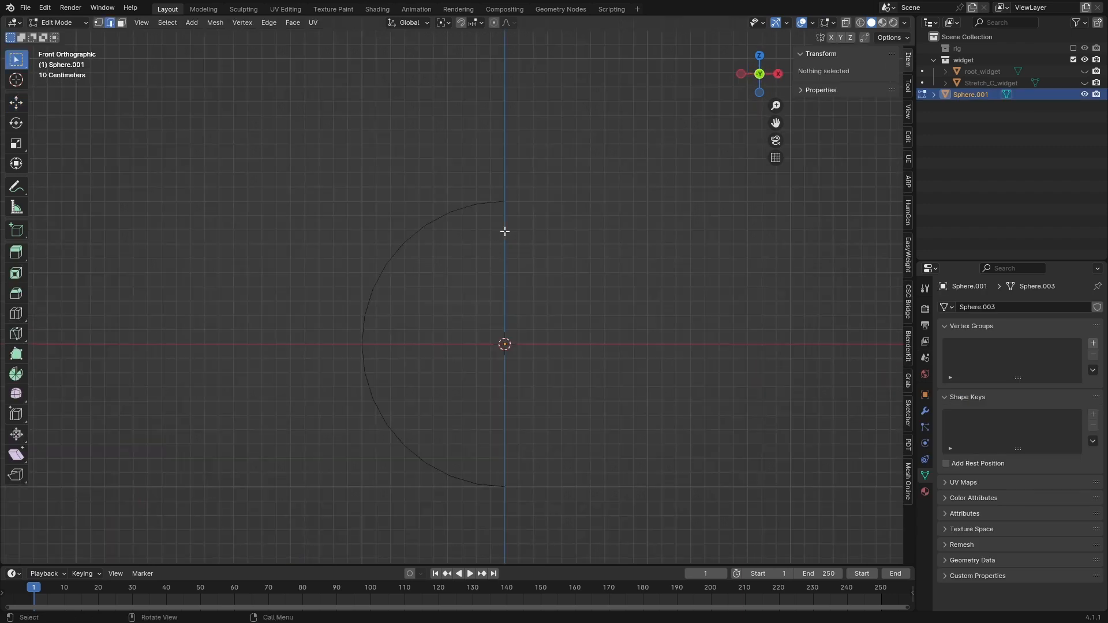
{"action": "left_click", "coordinate": [497, 202]}
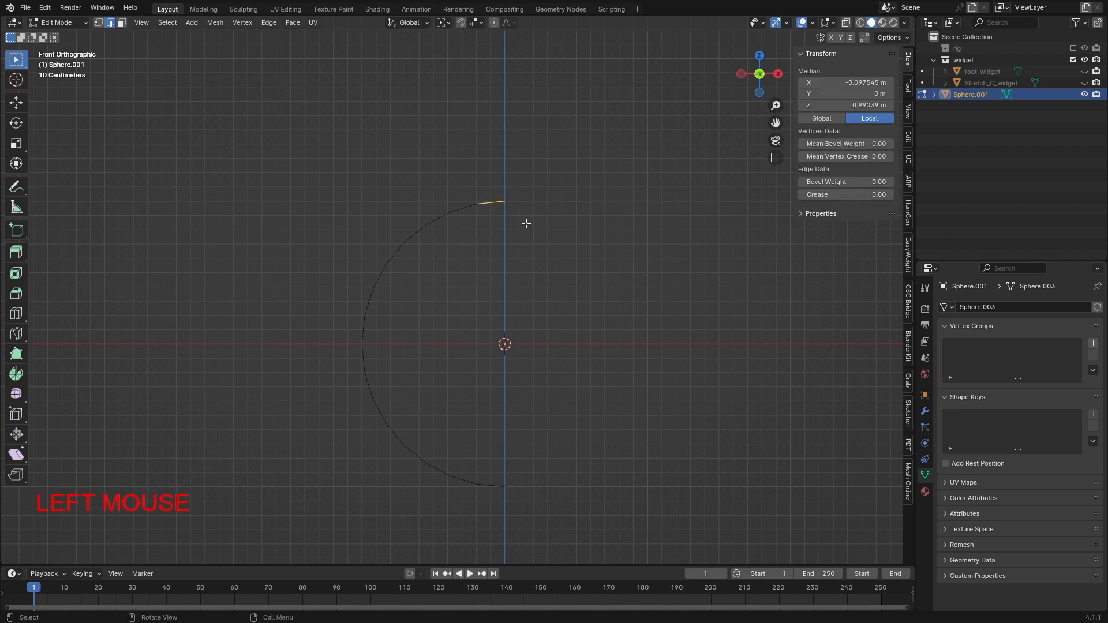
{"action": "key", "text": "1"}
{"action": "left_click", "coordinate": [543, 215]}
{"action": "left_click_drag", "start_coordinate": [501, 180], "coordinate": [531, 232]}
{"action": "scroll", "coordinate": [549, 220], "scroll_direction": "up", "scroll_amount": 3}
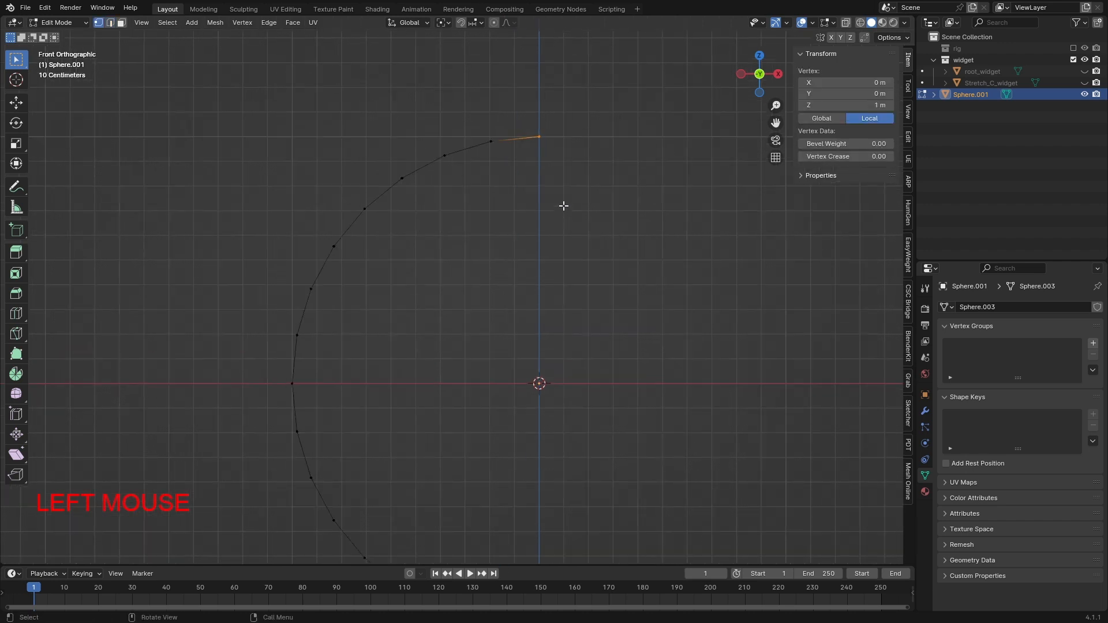
{"action": "key", "text": "e"}
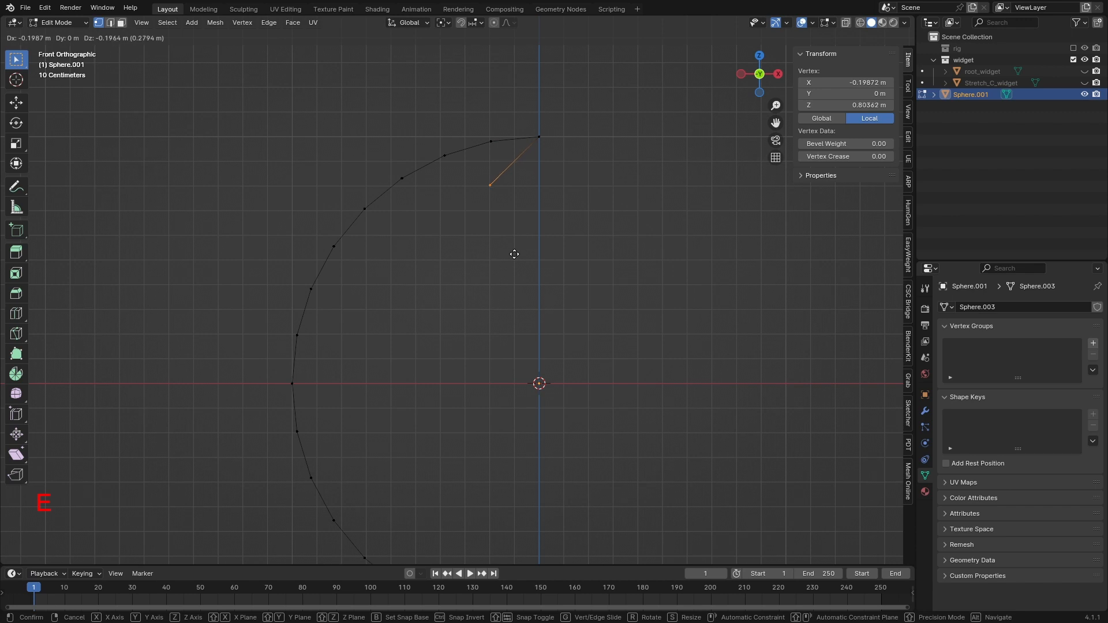
{"action": "left_click", "coordinate": [515, 254]}
{"action": "left_click_drag", "start_coordinate": [531, 101], "coordinate": [570, 148]}
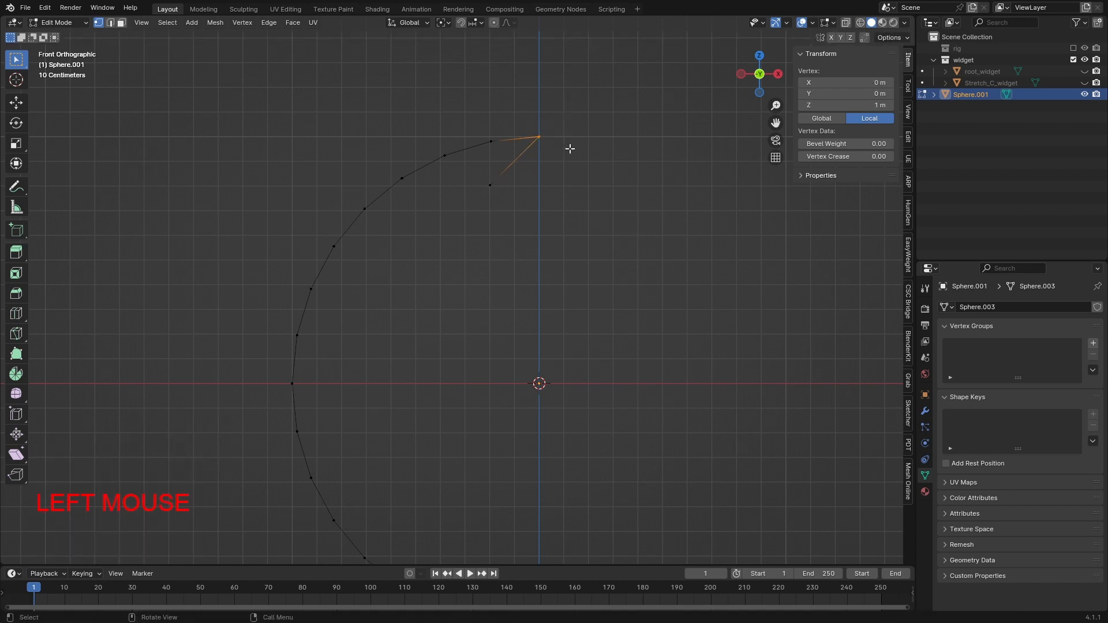
{"action": "key", "text": "e"}
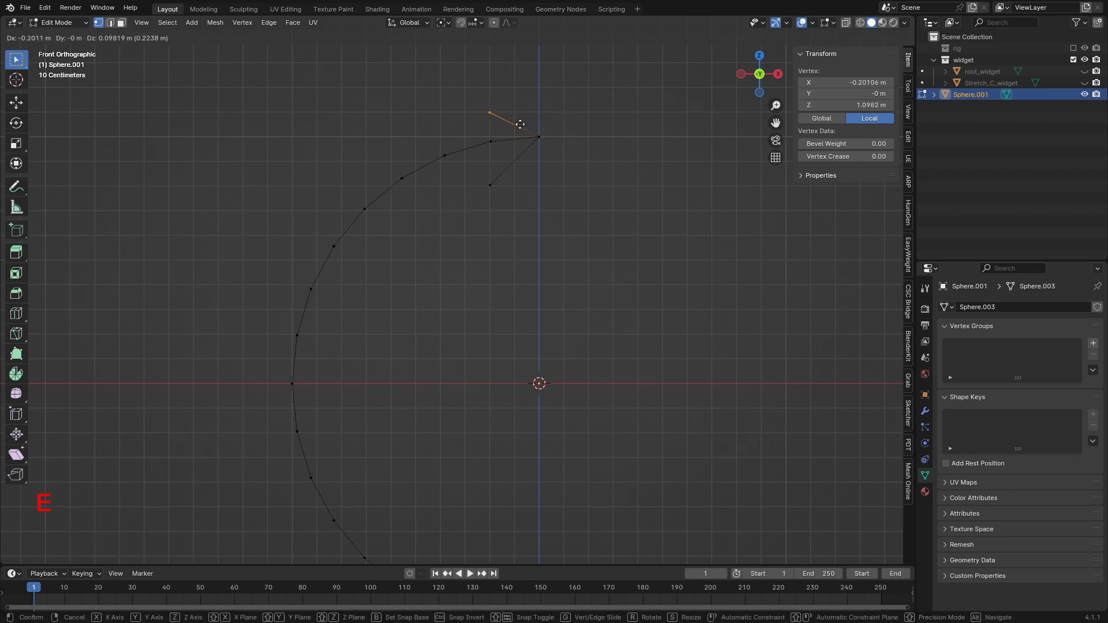
{"action": "left_click", "coordinate": [520, 125]}
Extrude two barbs from the arc's lower end vertex, each about 0.2 m back in X and about 0.2 m up or down
{"action": "middle_click_drag", "start_coordinate": [544, 256], "coordinate": [534, 115], "text": "shift"}
{"action": "left_click_drag", "start_coordinate": [522, 455], "coordinate": [564, 516]}
{"action": "middle_click_drag", "start_coordinate": [581, 519], "coordinate": [568, 480], "text": "shift"}
{"action": "key", "text": "e"}
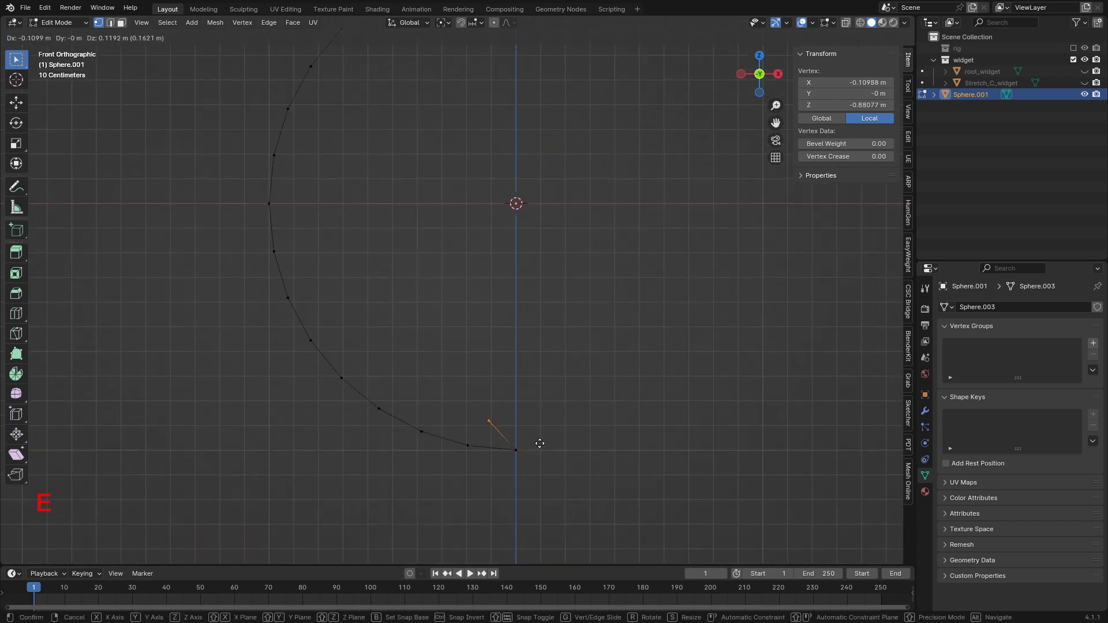
{"action": "left_click", "coordinate": [516, 421]}
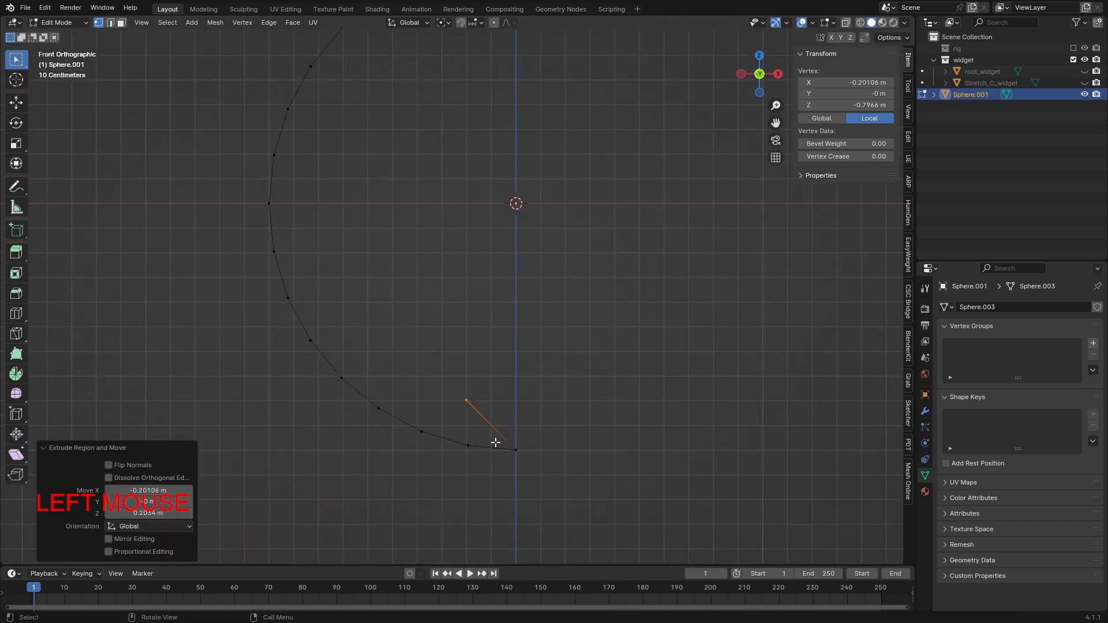
{"action": "left_click_drag", "start_coordinate": [496, 443], "coordinate": [532, 490]}
{"action": "key", "text": "e"}
{"action": "left_click", "coordinate": [500, 518]}
Move the upper arrowhead's outer barb vertex to about X -0.196 m, Z 1.193 m to even out the arrowhead
{"action": "scroll", "coordinate": [500, 518], "scroll_direction": "down", "scroll_amount": 4}
{"action": "middle_click_drag", "start_coordinate": [526, 239], "coordinate": [508, 356], "text": "shift"}
{"action": "scroll", "coordinate": [517, 272], "scroll_direction": "up", "scroll_amount": 7}
{"action": "middle_click_drag", "start_coordinate": [387, 151], "coordinate": [395, 290], "text": "shift"}
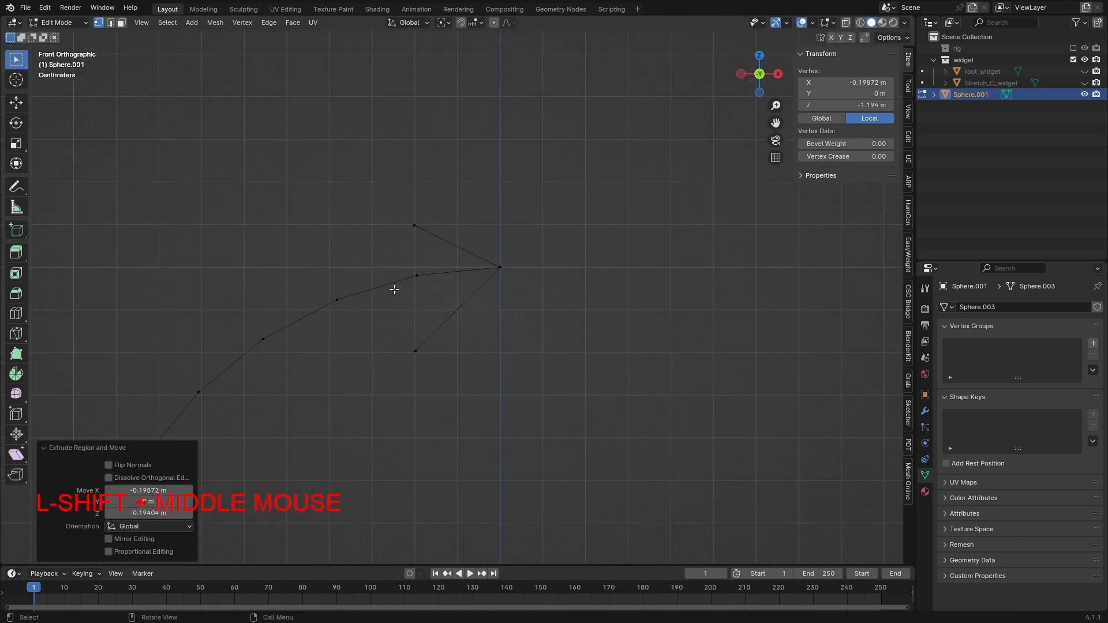
{"action": "left_click_drag", "start_coordinate": [391, 195], "coordinate": [428, 250]}
{"action": "key", "text": "g"}
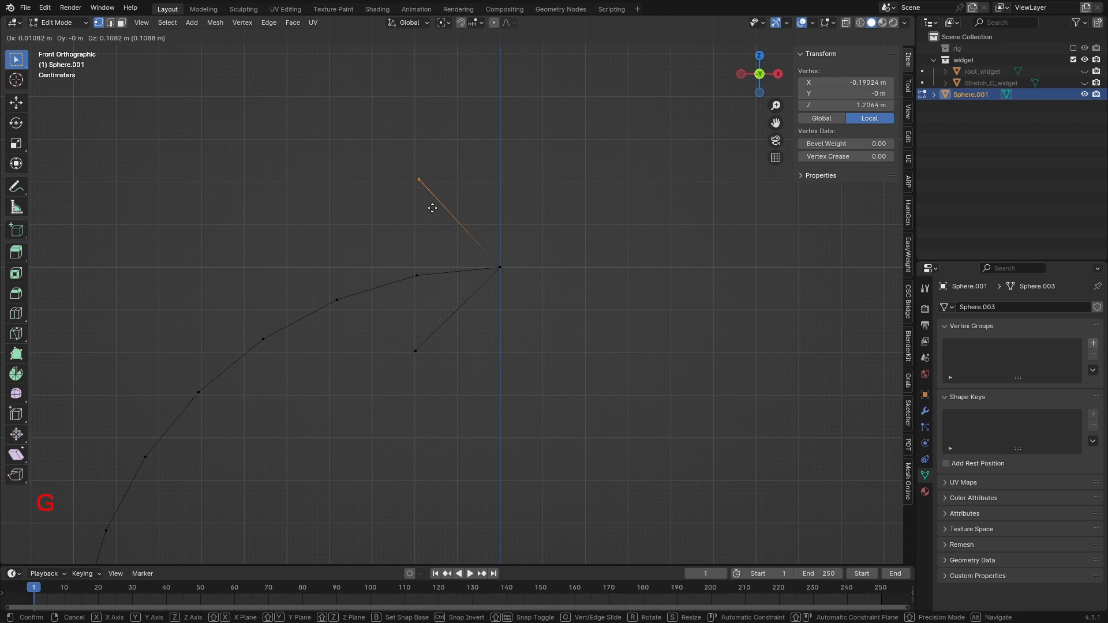
{"action": "left_click", "coordinate": [435, 237]}
{"action": "scroll", "coordinate": [537, 448], "scroll_direction": "down", "scroll_amount": 3}
{"action": "key", "text": "Tab"}
{"action": "middle_click_drag", "start_coordinate": [537, 448], "coordinate": [454, 284]}
{"action": "scroll", "coordinate": [526, 260], "scroll_direction": "up", "scroll_amount": 2}
Duplicate the whole double-headed arc in place and rotate the copy 90° about the global X axis, finishing in Object Mode
{"action": "key", "text": "Tab"}
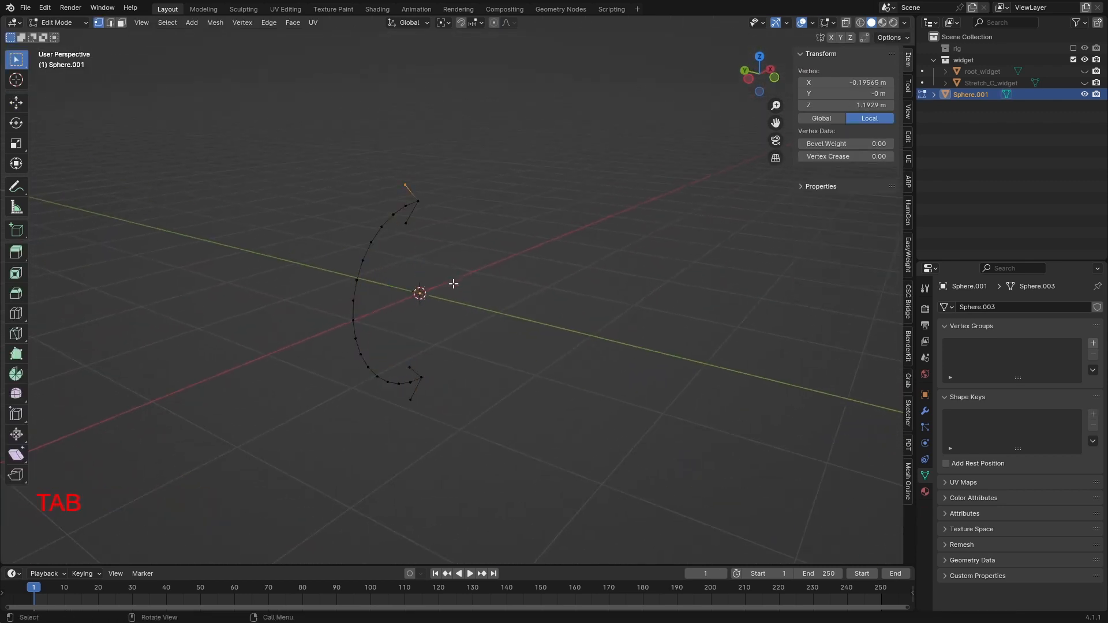
{"action": "key", "text": "a"}
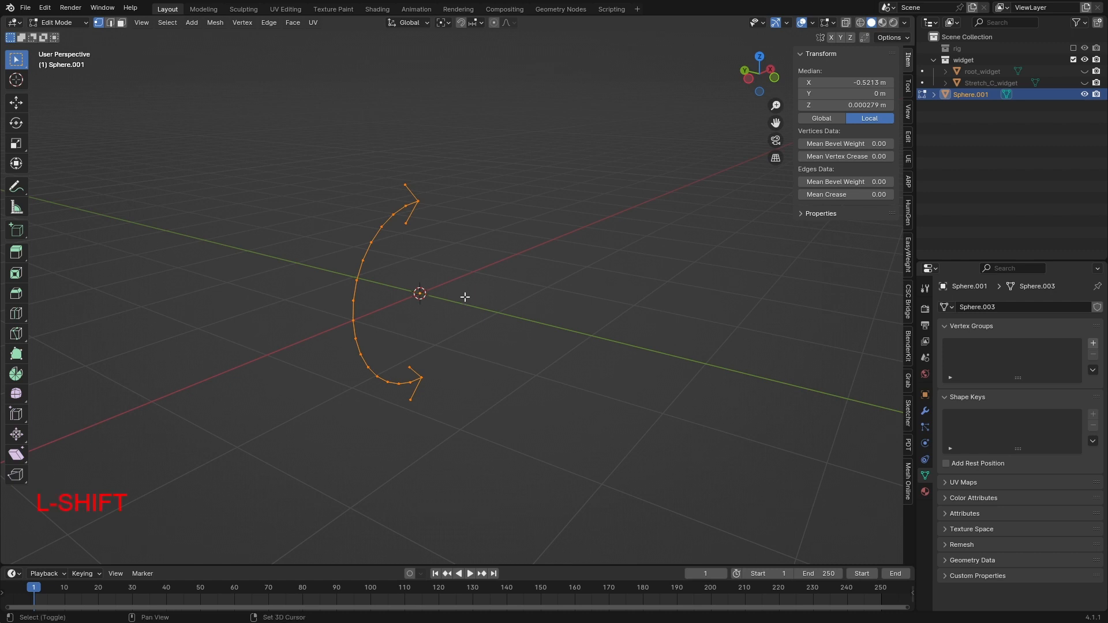
{"action": "key", "text": "shift+d"}
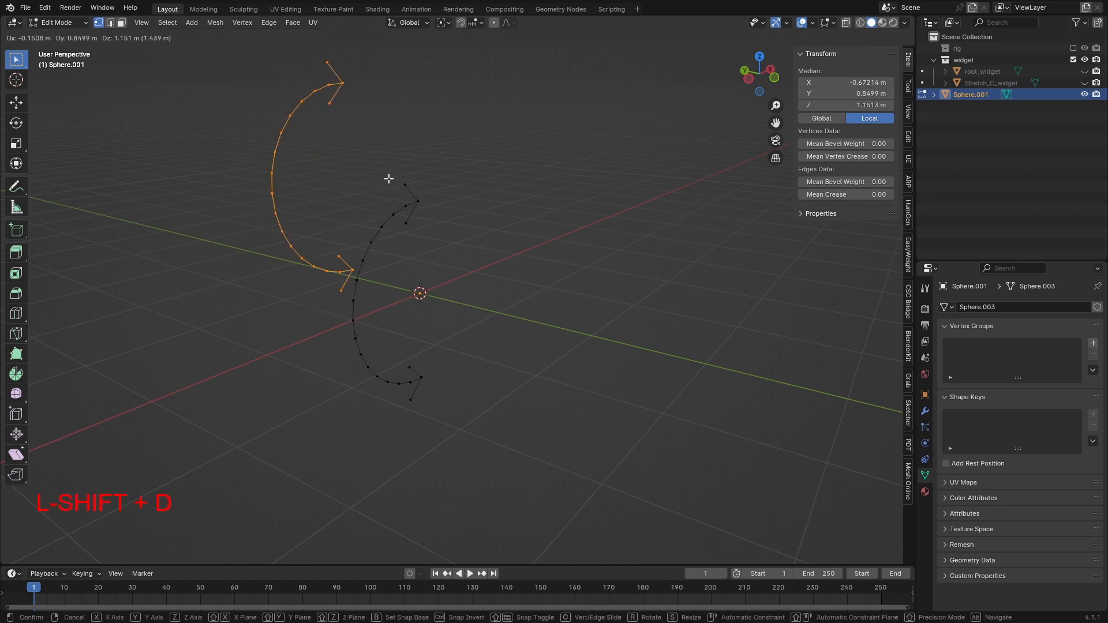
{"action": "right_click", "coordinate": [416, 277]}
{"action": "middle_click_drag", "start_coordinate": [416, 277], "coordinate": [443, 264]}
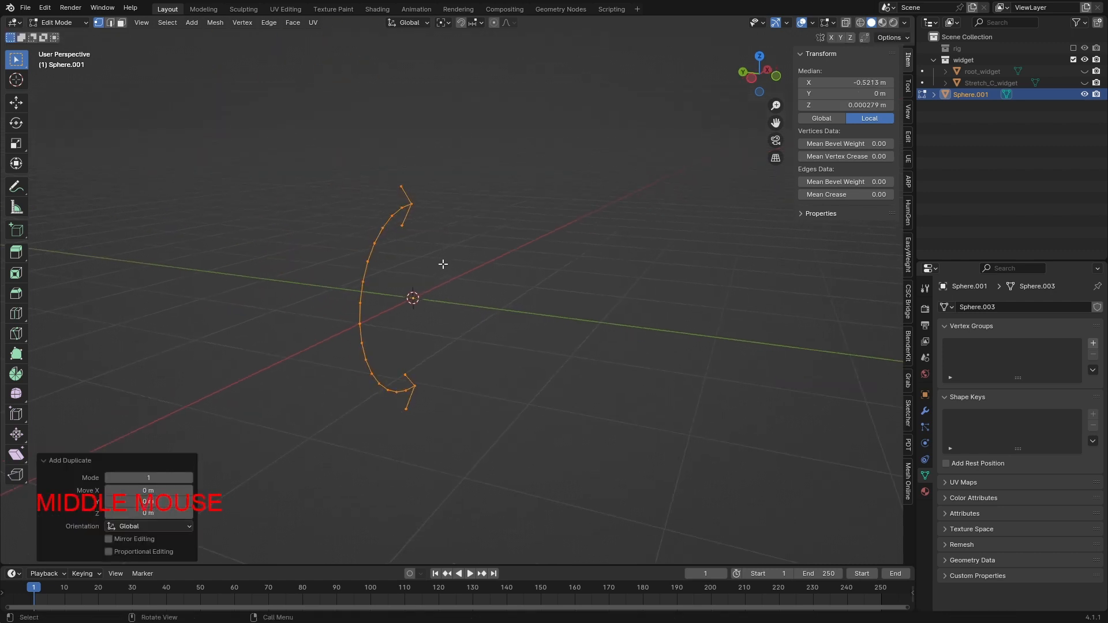
{"action": "key", "text": "r"}
{"action": "key", "text": "x"}
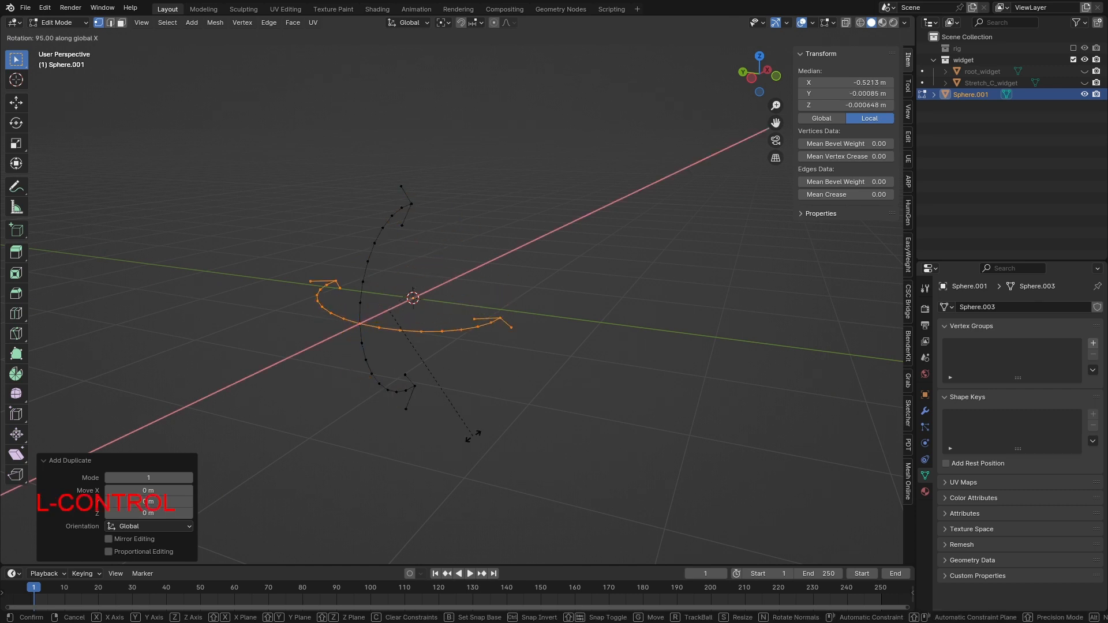
{"action": "left_click", "coordinate": [472, 407], "text": "ctrl"}
{"action": "middle_click_drag", "start_coordinate": [472, 407], "coordinate": [574, 396]}
{"action": "key", "text": "Tab"}
{"action": "middle_click_drag", "start_coordinate": [685, 396], "coordinate": [614, 428]}
{"action": "left_click", "coordinate": [612, 418]}
{"action": "scroll", "coordinate": [374, 324], "scroll_direction": "up", "scroll_amount": 2}
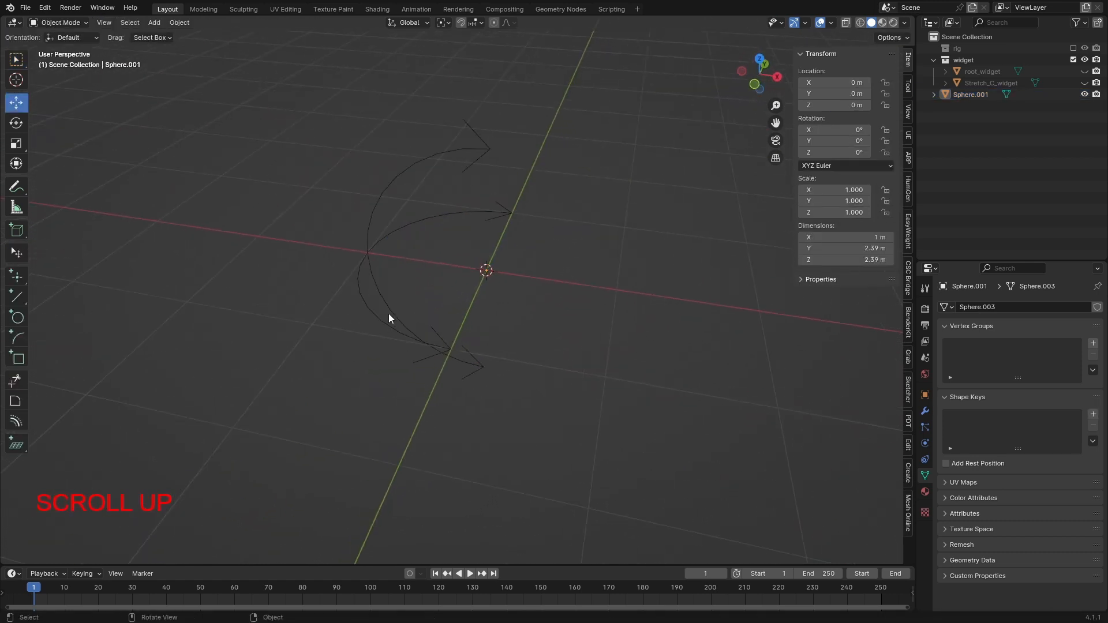
Delete the vertices where the two double-headed arcs cross
{"action": "middle_click_drag", "start_coordinate": [389, 315], "coordinate": [420, 383]}
{"action": "left_click", "coordinate": [379, 358]}
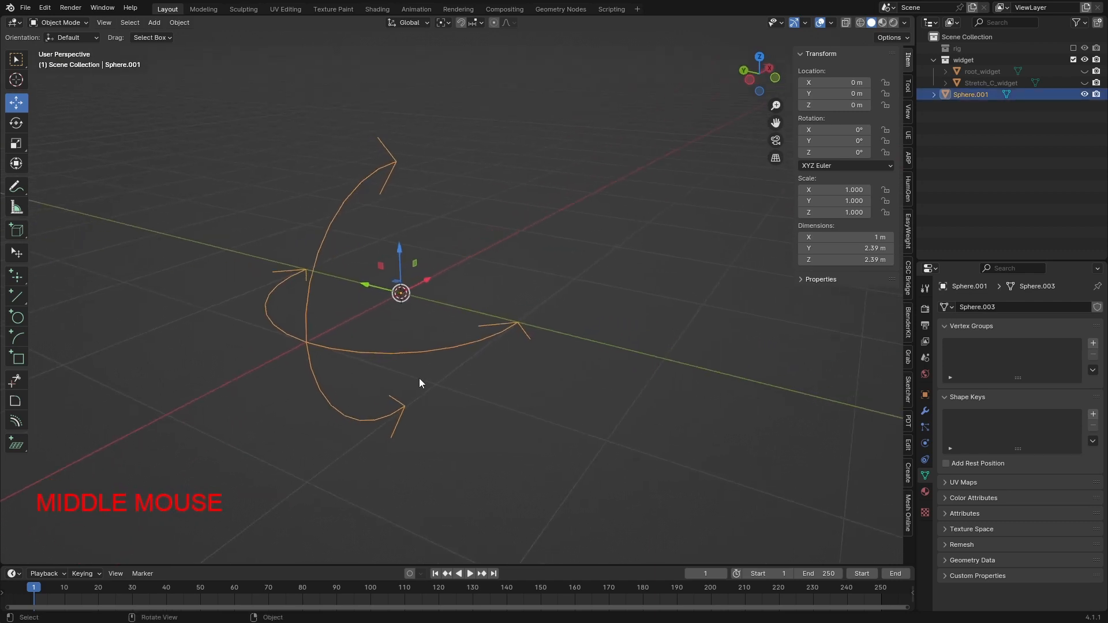
{"action": "key", "text": "Tab"}
{"action": "scroll", "coordinate": [282, 394], "scroll_direction": "up", "scroll_amount": 3}
{"action": "middle_click_drag", "start_coordinate": [339, 376], "coordinate": [349, 389]}
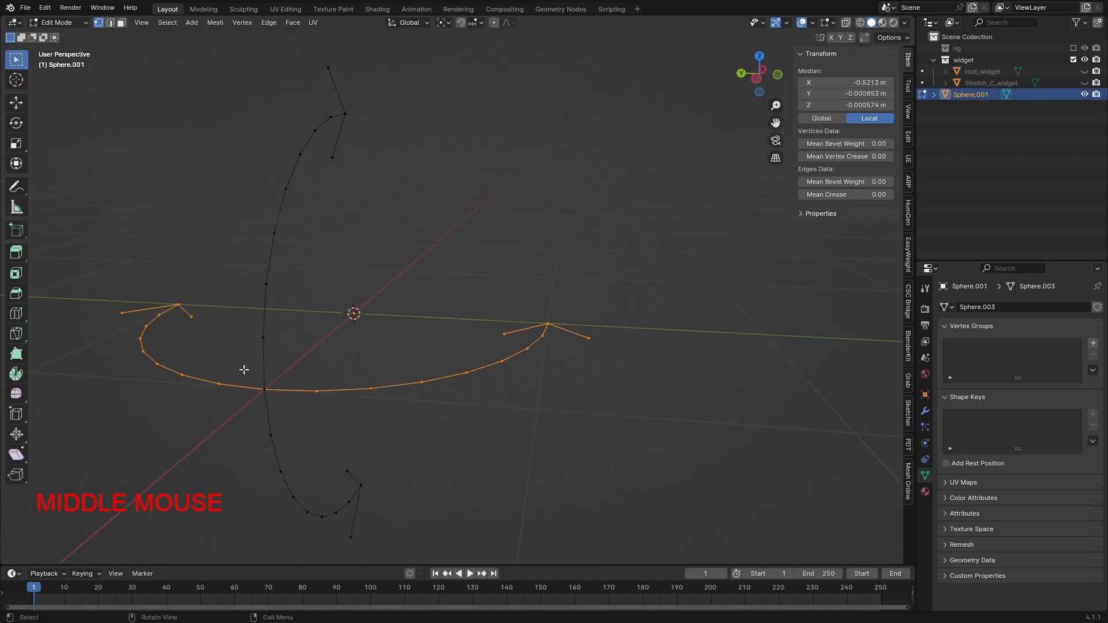
{"action": "left_click_drag", "start_coordinate": [243, 369], "coordinate": [284, 409]}
{"action": "key", "text": "x"}
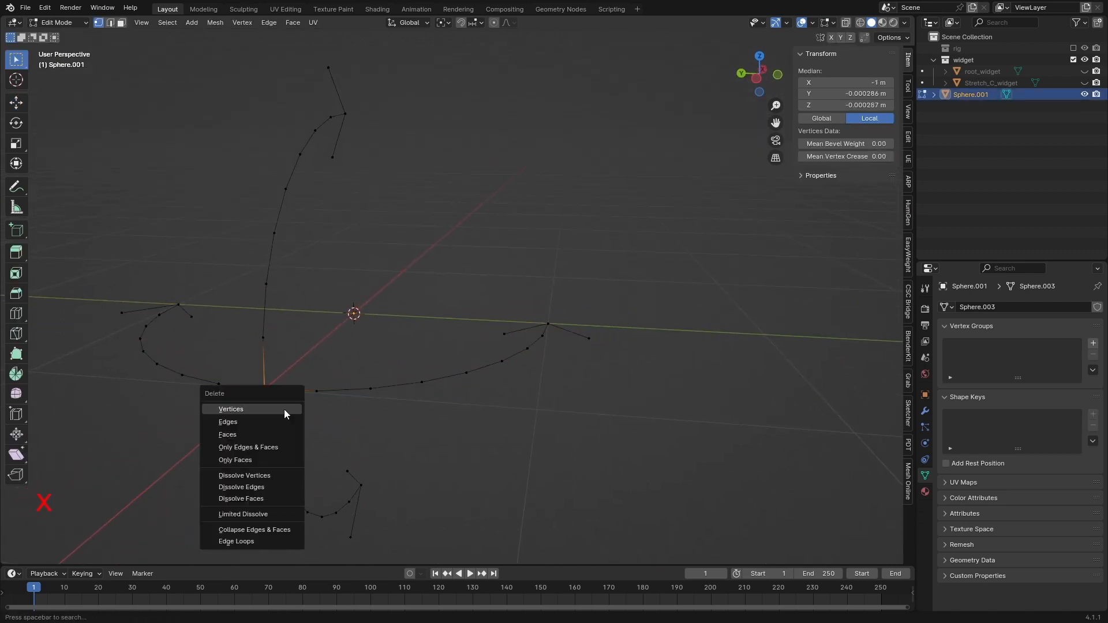
{"action": "left_click", "coordinate": [284, 409]}
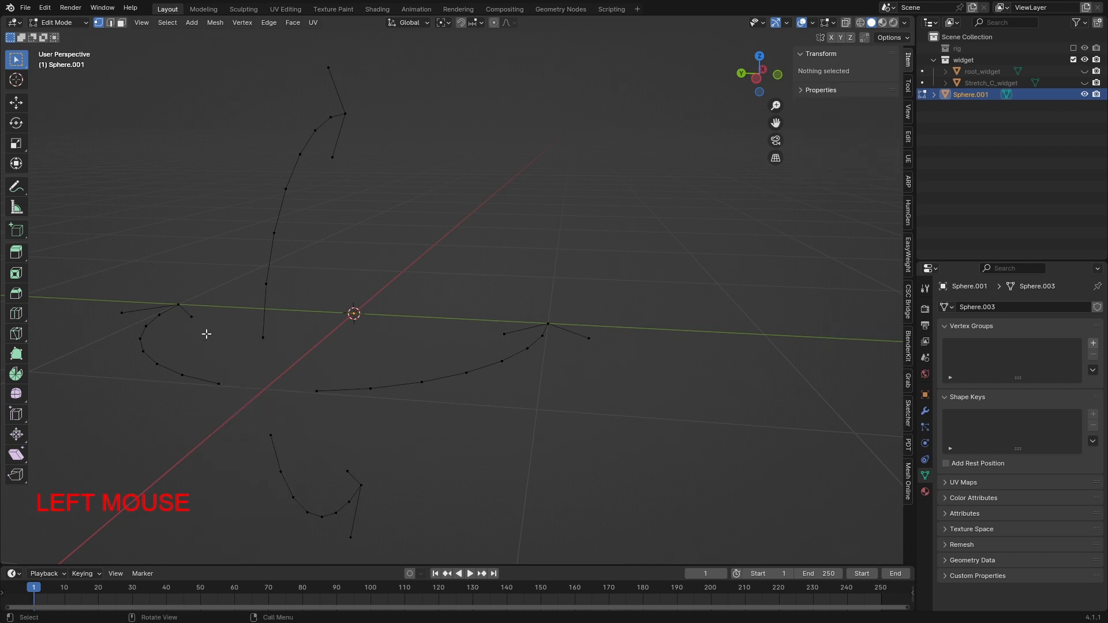
Delete the inner end vertices of the arrow shafts to widen the central gap, and return to Object Mode
{"action": "left_click_drag", "start_coordinate": [207, 334], "coordinate": [326, 453]}
{"action": "key", "text": "x"}
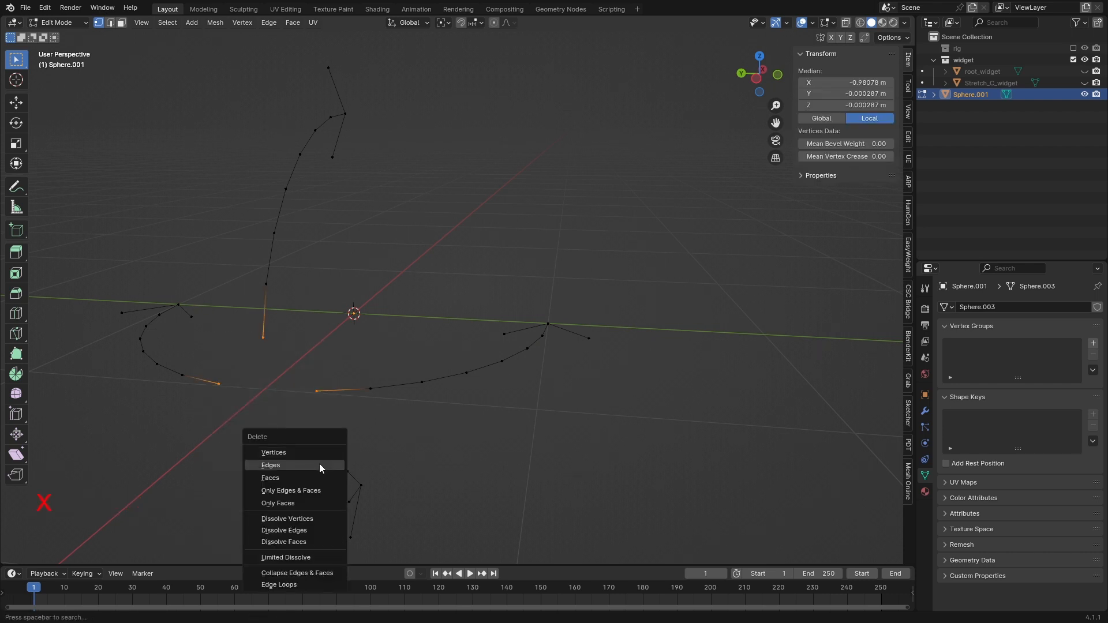
{"action": "left_click", "coordinate": [320, 454]}
{"action": "middle_click_drag", "start_coordinate": [396, 384], "coordinate": [448, 409]}
{"action": "key", "text": "Tab"}
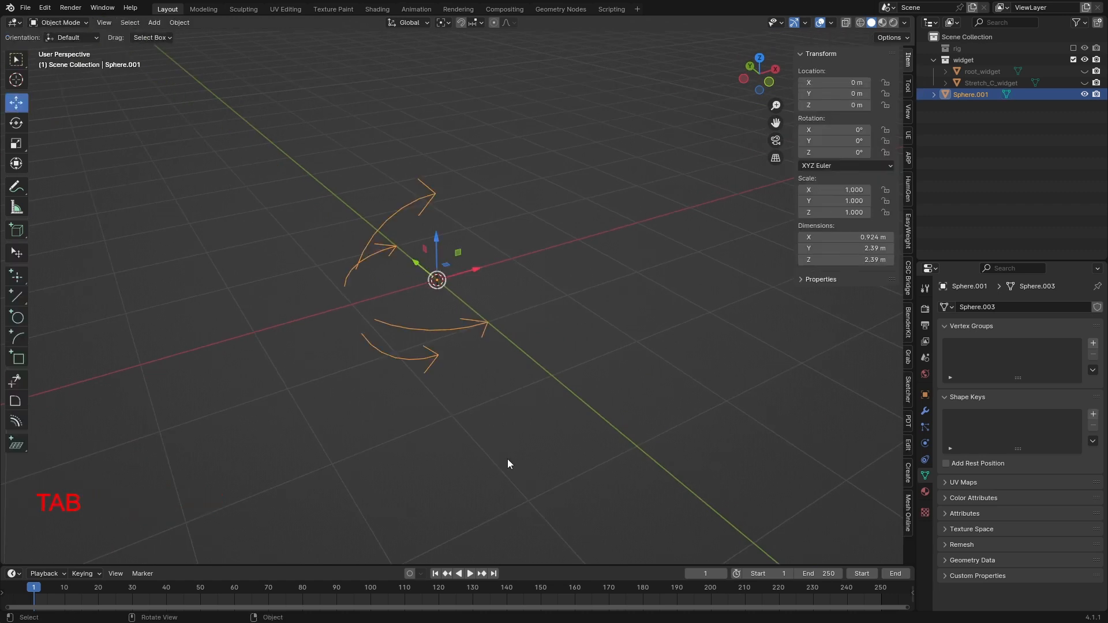
Apply all transforms to the four-arrow shape and deselect it
{"action": "middle_click_drag", "start_coordinate": [508, 464], "coordinate": [299, 230]}
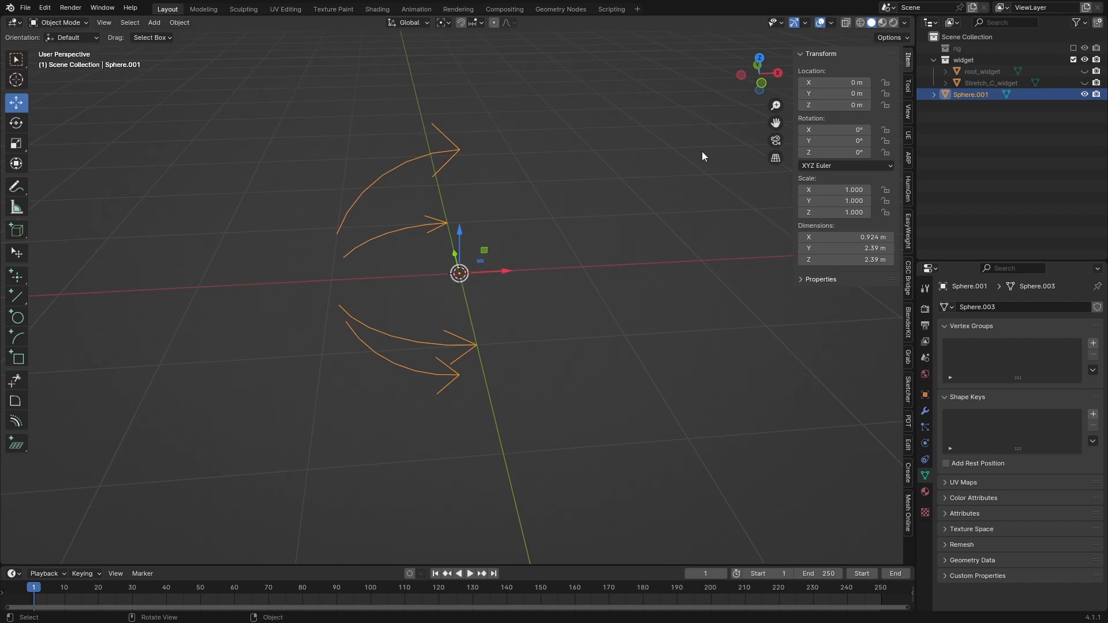
{"action": "key", "text": "ctrl+a"}
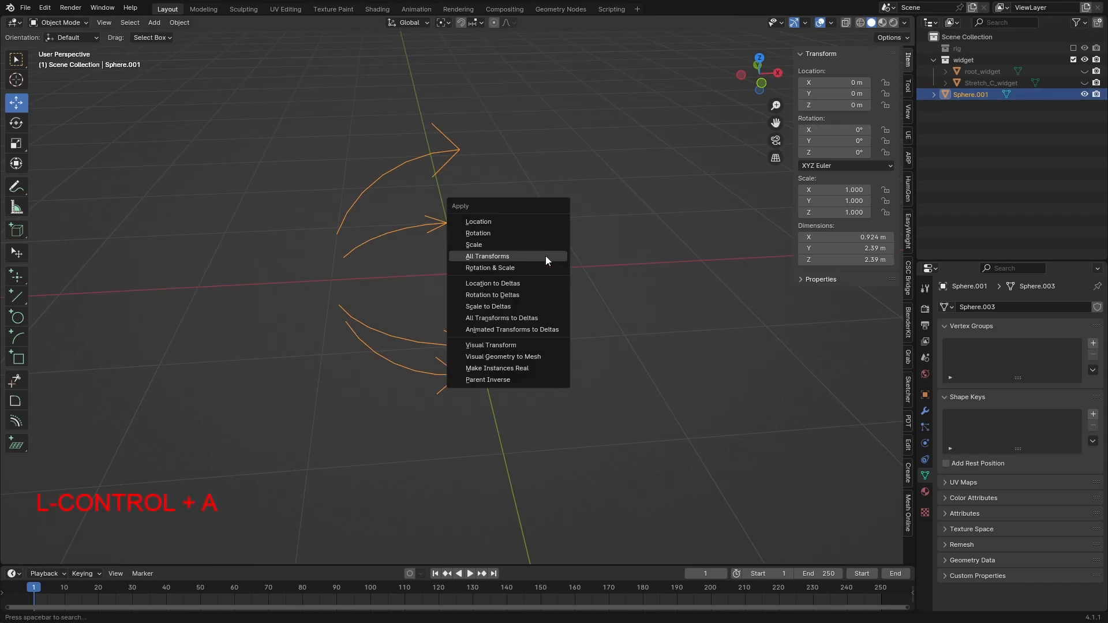
{"action": "left_click", "coordinate": [545, 255]}
{"action": "middle_click_drag", "start_coordinate": [478, 329], "coordinate": [431, 285]}
{"action": "left_click", "coordinate": [424, 278]}
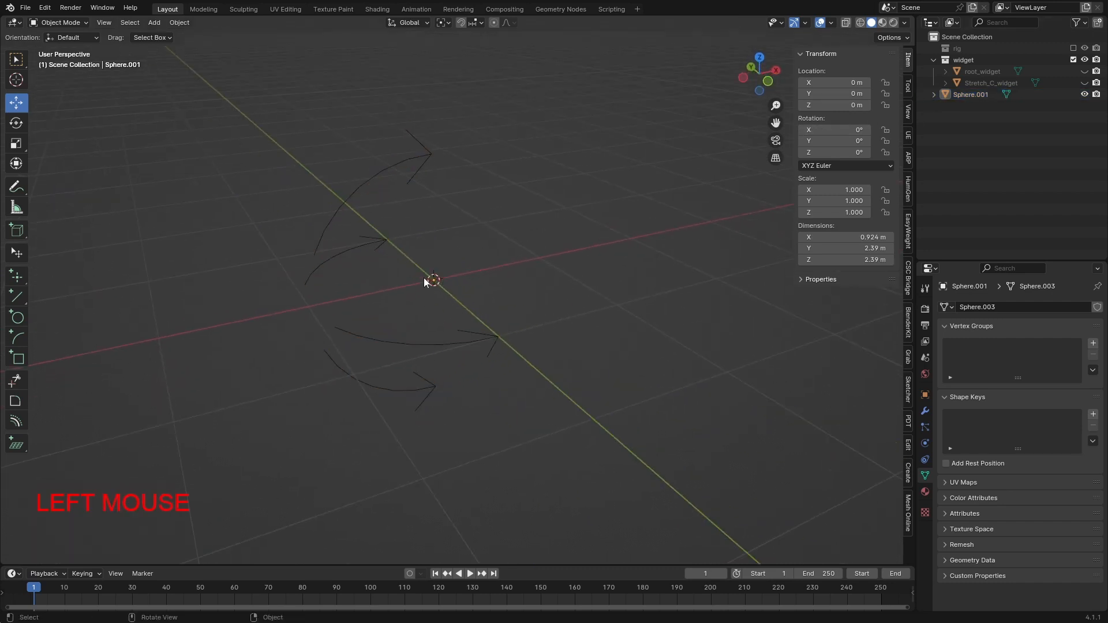
Unhide the root and stretch widgets, exclude the widget collection, and enable the rig collection
{"action": "left_click", "coordinate": [422, 151]}
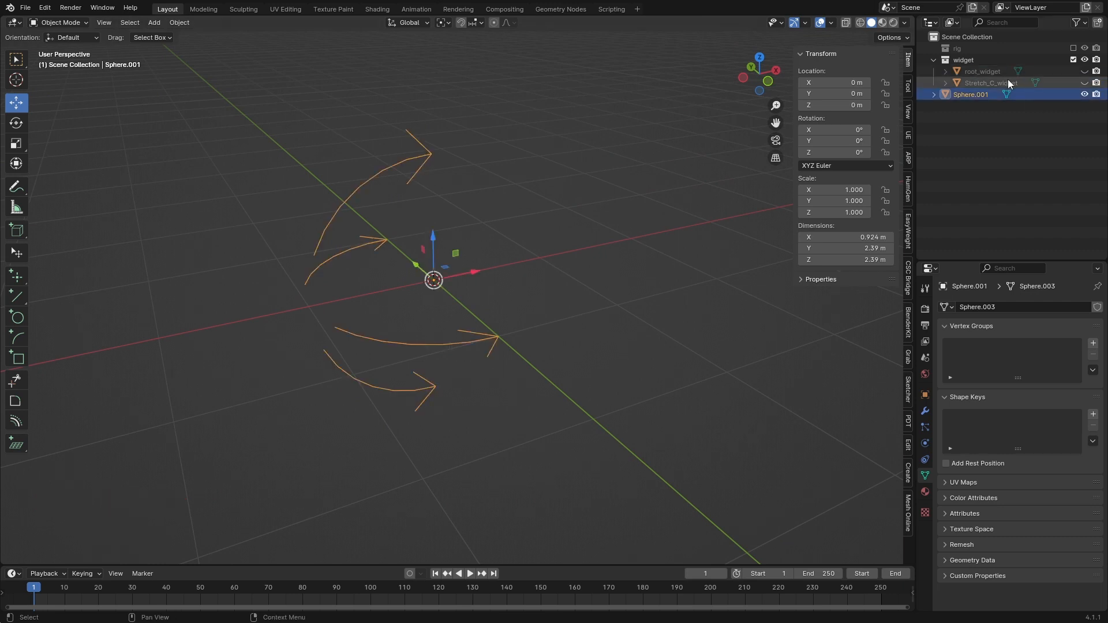
{"action": "key", "text": "alt+h"}
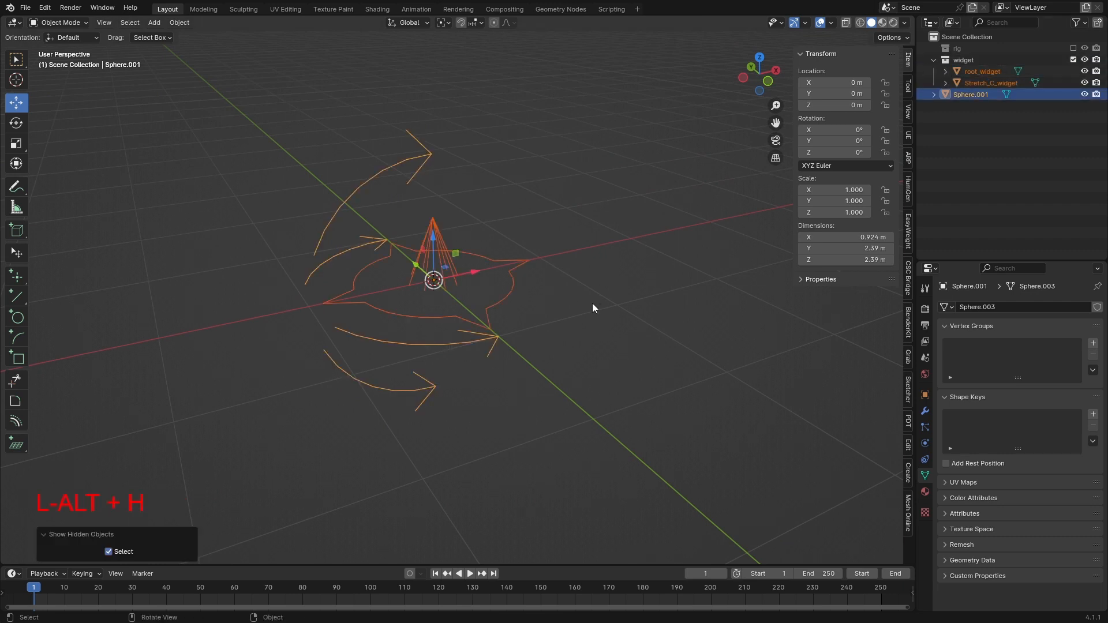
{"action": "left_click", "coordinate": [1067, 119]}
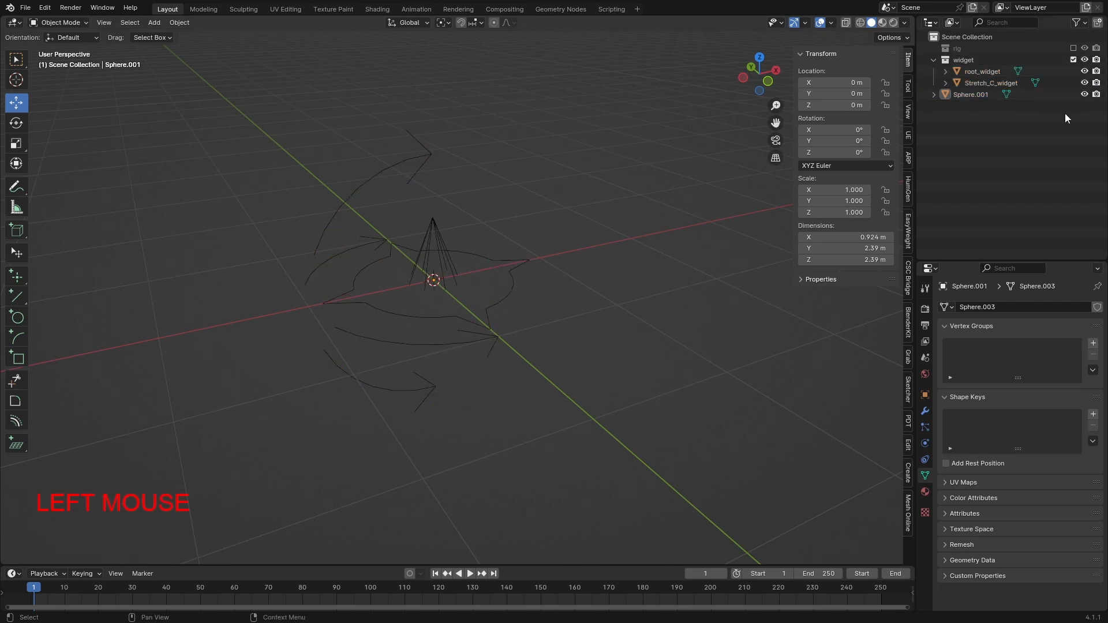
{"action": "left_click", "coordinate": [1007, 70]}
{"action": "left_click", "coordinate": [1073, 60], "text": "shift"}
{"action": "left_click", "coordinate": [1002, 47]}
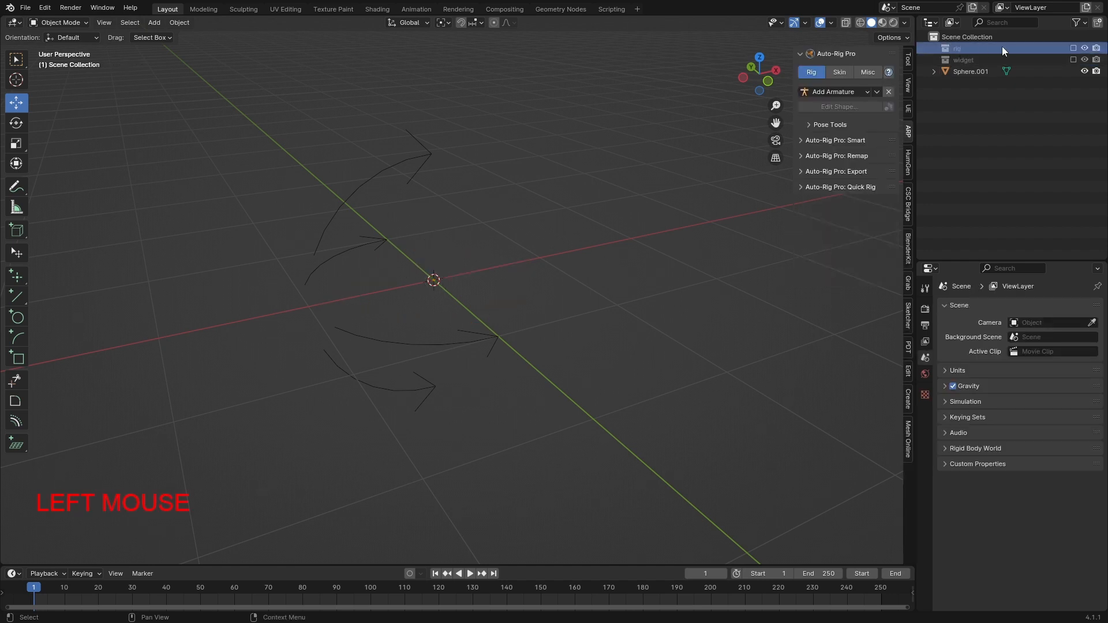
{"action": "left_click", "coordinate": [1073, 48]}
Put the armature in Pose Mode and select the rotate bone
{"action": "middle_click_drag", "start_coordinate": [714, 238], "coordinate": [483, 434], "text": "shift"}
{"action": "left_click", "coordinate": [417, 493]}
{"action": "middle_click_drag", "start_coordinate": [416, 493], "coordinate": [483, 449]}
{"action": "left_click", "coordinate": [552, 228]}
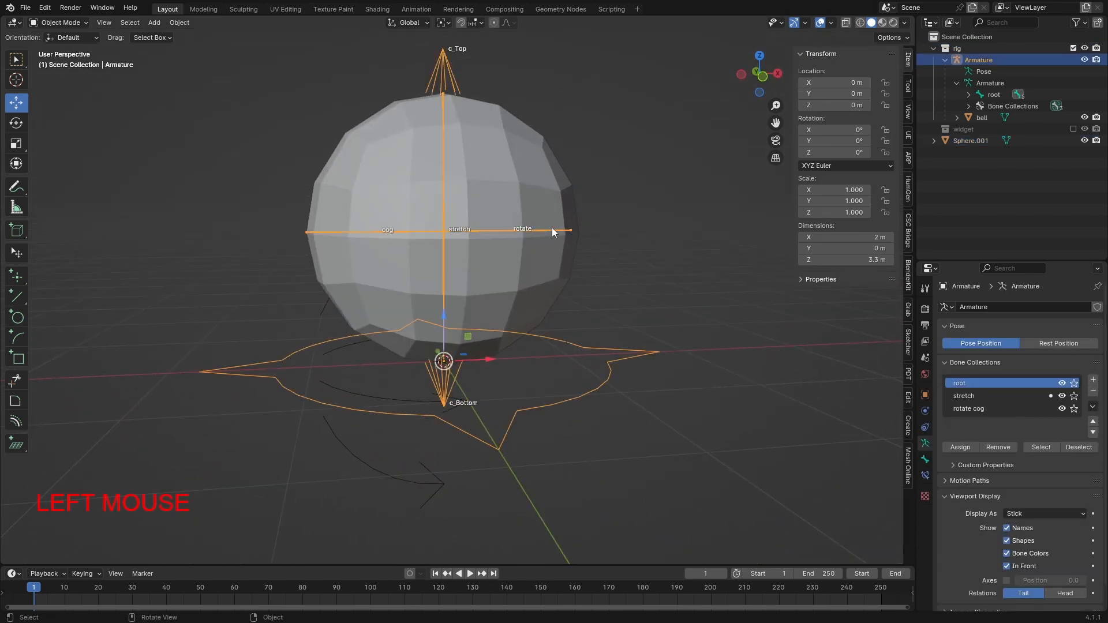
{"action": "middle_click_drag", "start_coordinate": [552, 227], "coordinate": [554, 244]}
{"action": "left_click", "coordinate": [57, 23]}
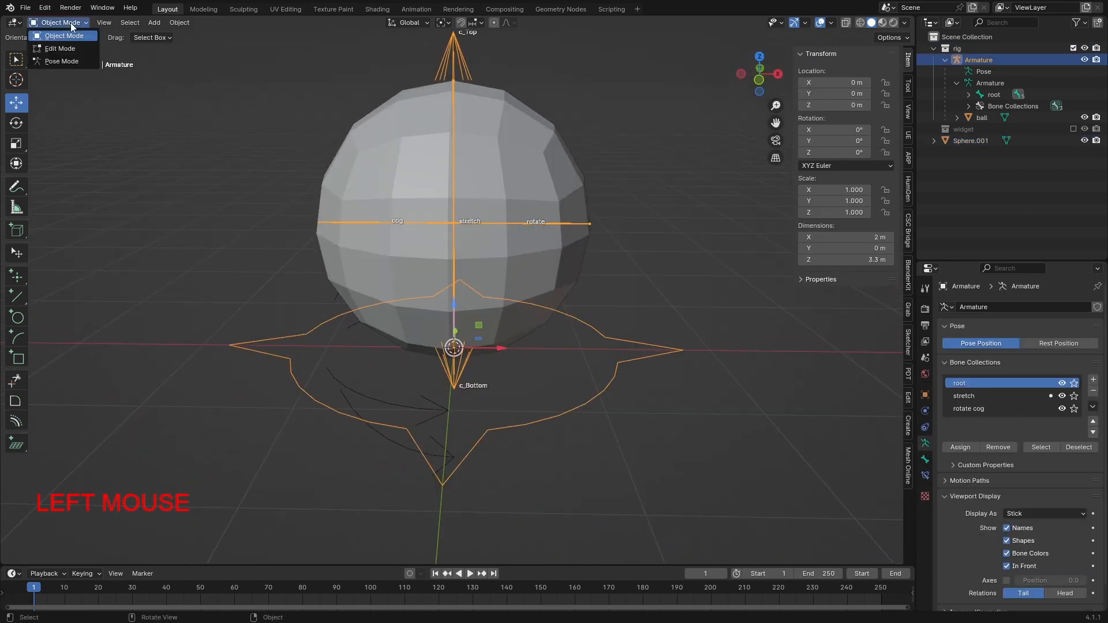
{"action": "left_click", "coordinate": [60, 61]}
{"action": "middle_click_drag", "start_coordinate": [687, 318], "coordinate": [664, 301]}
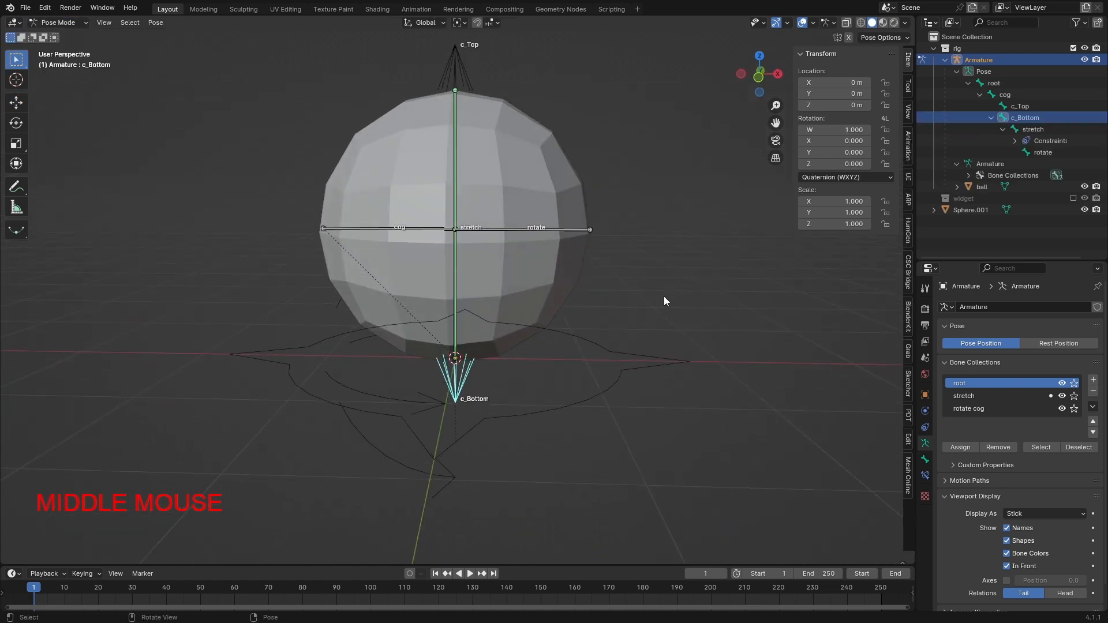
{"action": "left_click", "coordinate": [534, 228]}
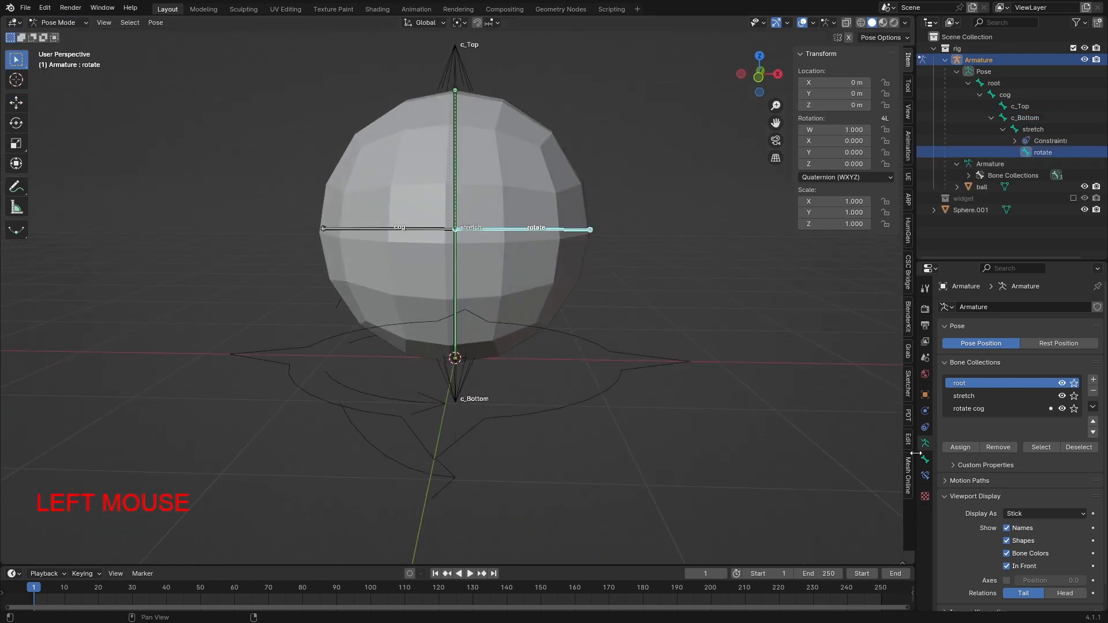
{"action": "scroll", "coordinate": [943, 486], "scroll_direction": "down", "scroll_amount": 2}
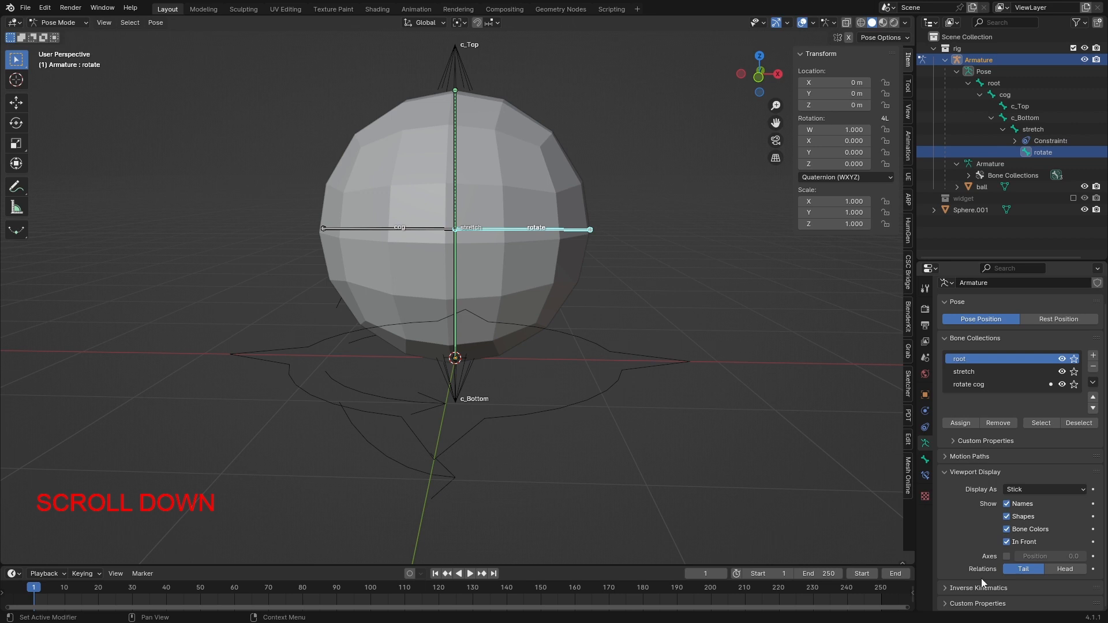
{"action": "left_click", "coordinate": [965, 473]}
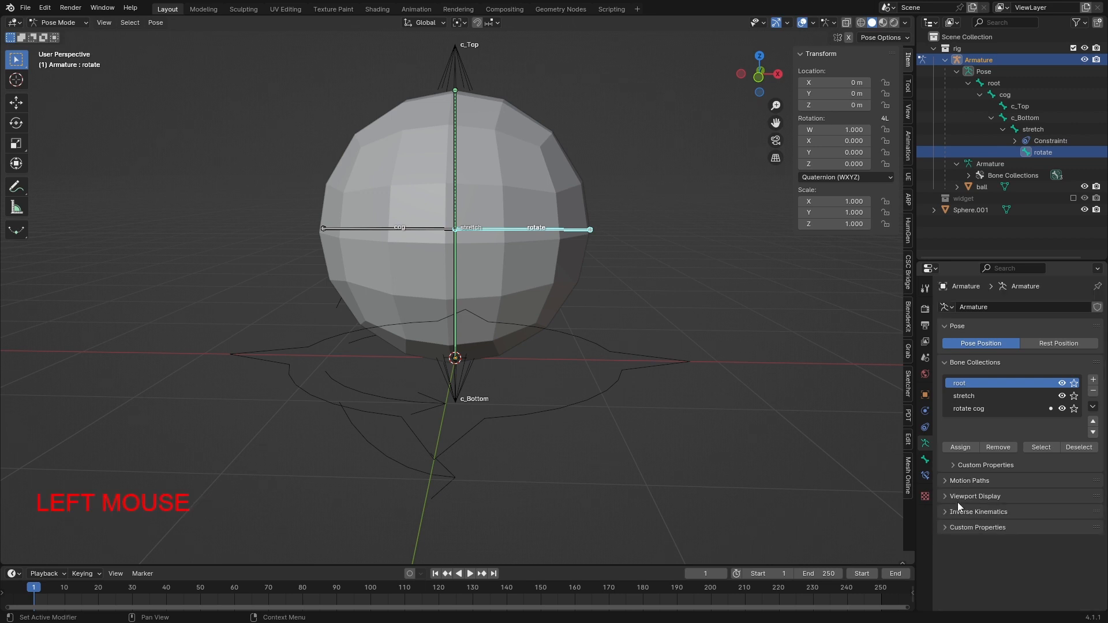
{"action": "left_click", "coordinate": [929, 462]}
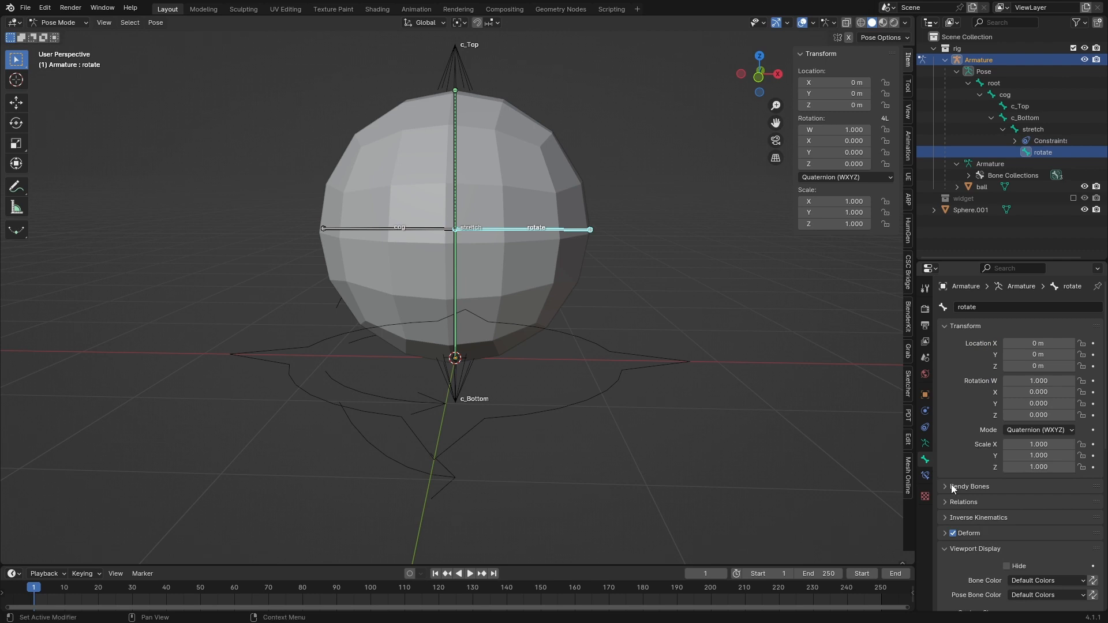
{"action": "scroll", "coordinate": [954, 465], "scroll_direction": "down", "scroll_amount": 8}
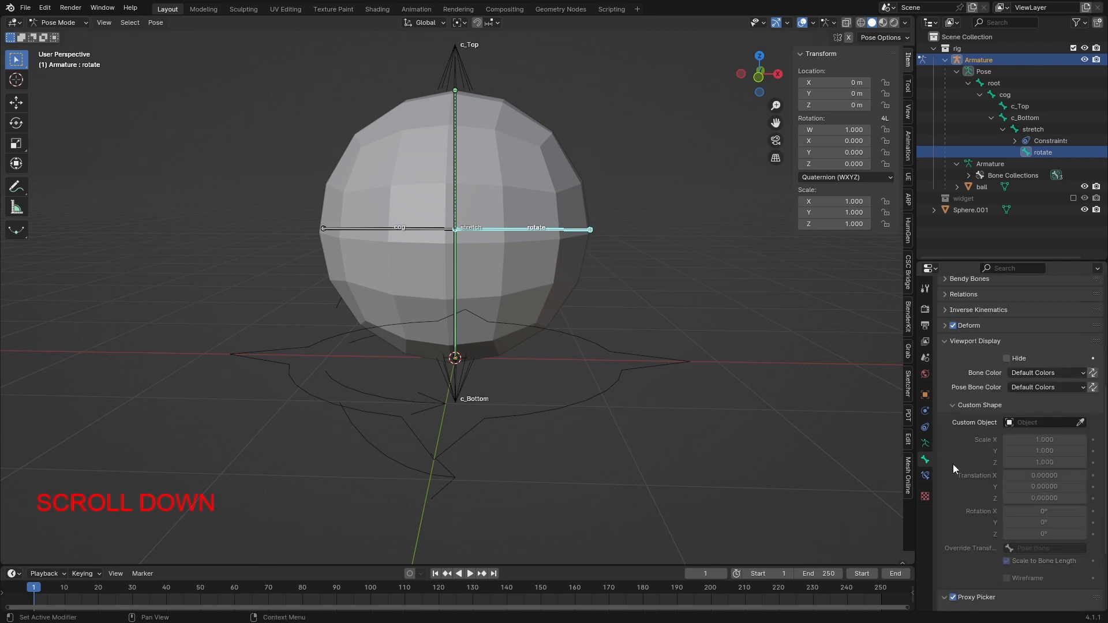
{"action": "scroll", "coordinate": [954, 464], "scroll_direction": "down", "scroll_amount": 2}
{"action": "left_click", "coordinate": [1037, 376]}
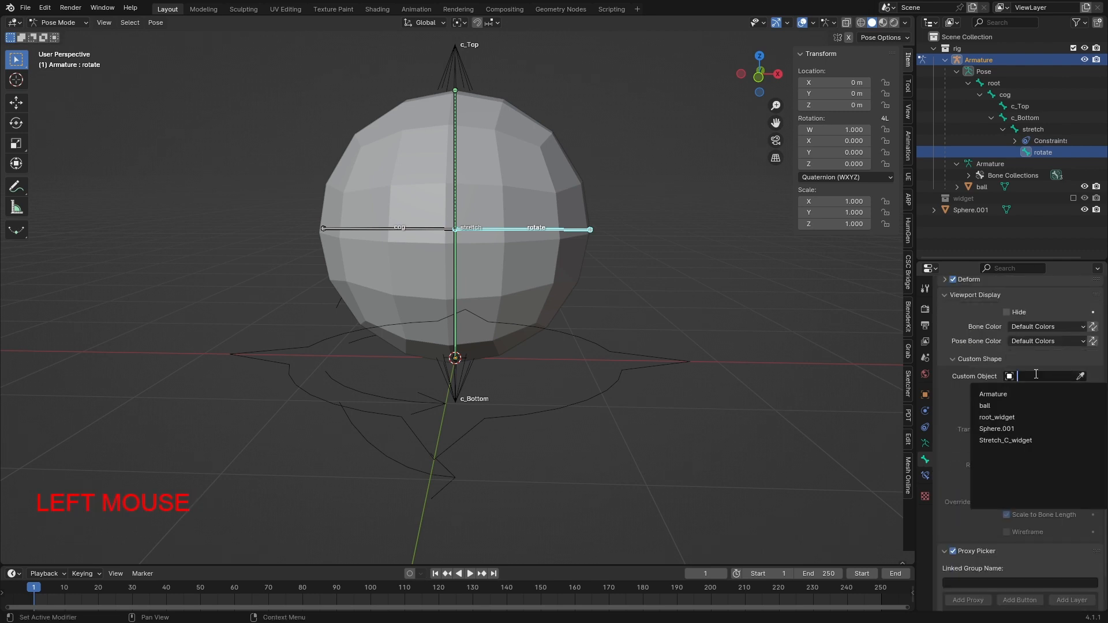
Return to Object Mode and set the four-arrow shape to display in front of other objects
{"action": "left_click", "coordinate": [57, 22]}
{"action": "left_click", "coordinate": [58, 34]}
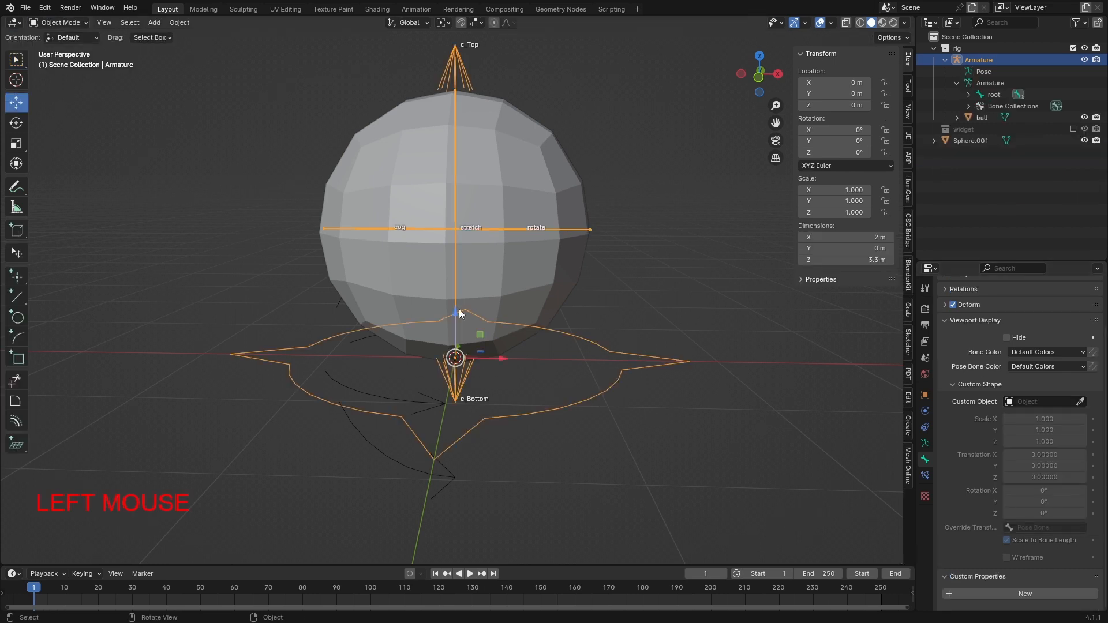
{"action": "left_click", "coordinate": [431, 413]}
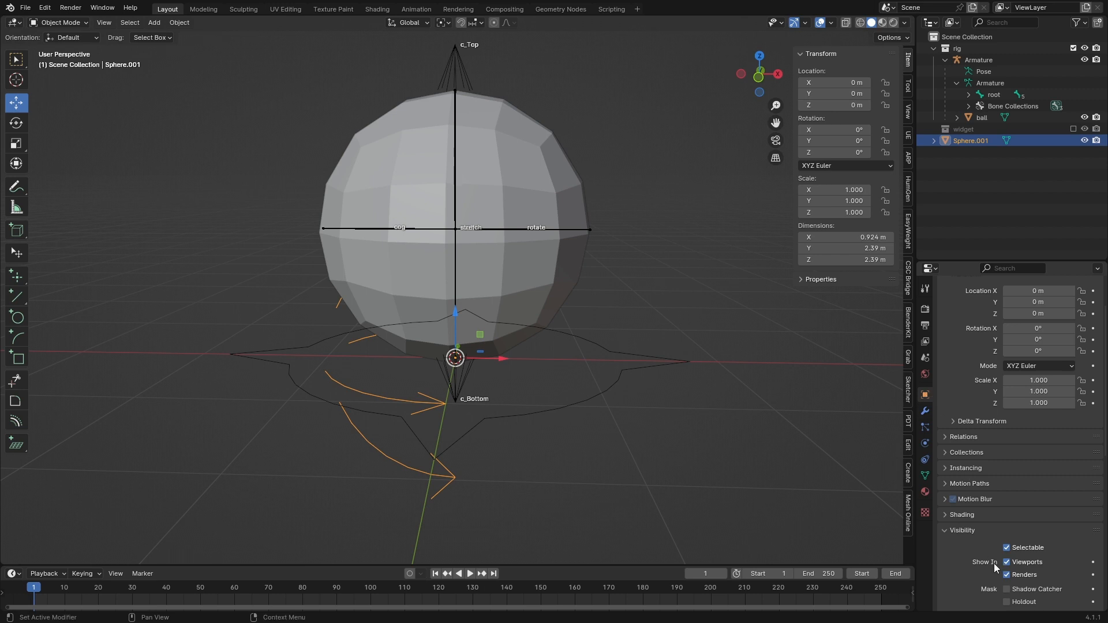
{"action": "scroll", "coordinate": [1005, 571], "scroll_direction": "down", "scroll_amount": 8}
{"action": "scroll", "coordinate": [1012, 554], "scroll_direction": "down", "scroll_amount": 6}
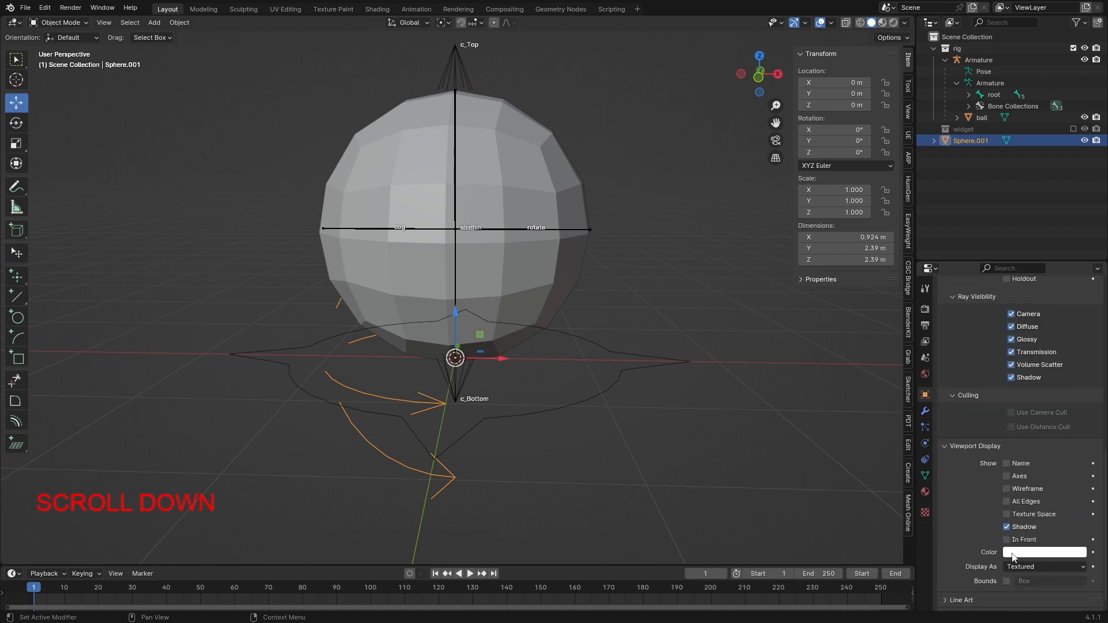
{"action": "left_click", "coordinate": [1013, 541]}
{"action": "middle_click_drag", "start_coordinate": [342, 374], "coordinate": [341, 379]}
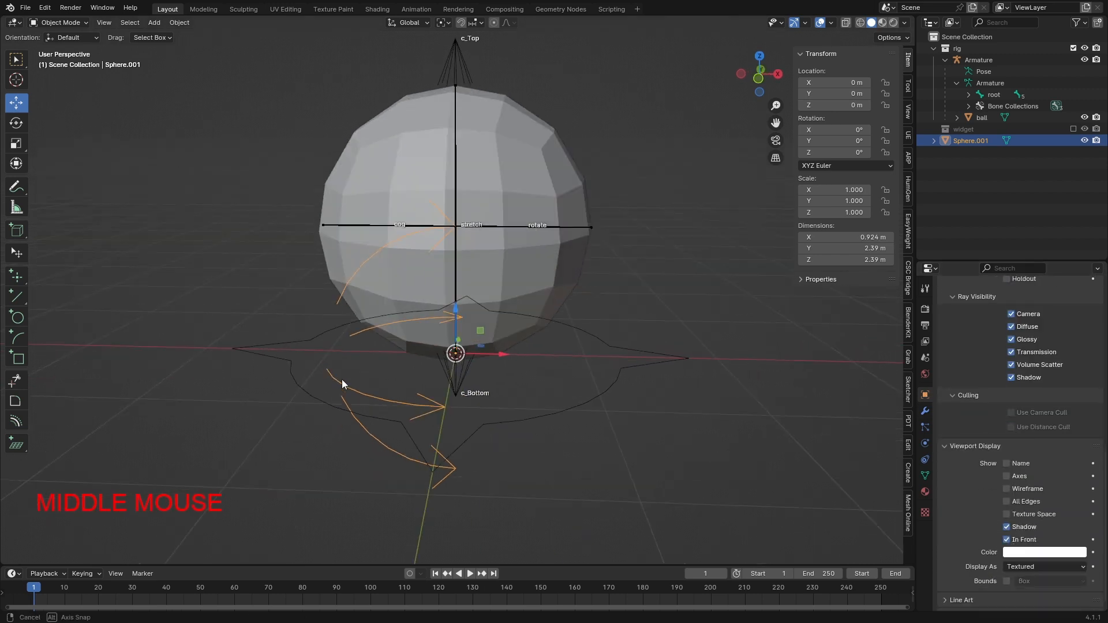
Rename the four-arrow shape as Rotation_widget
{"action": "key", "text": "F2"}
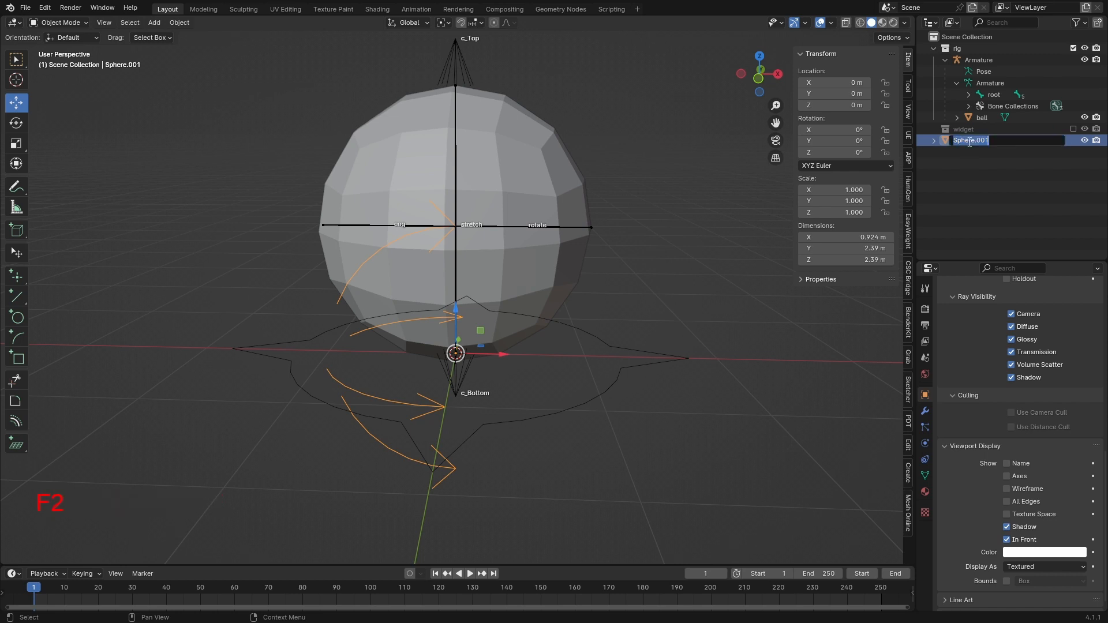
{"action": "type", "text": "R"}
{"action": "type", "text": "otation_widget"}
{"action": "key", "text": "Return"}
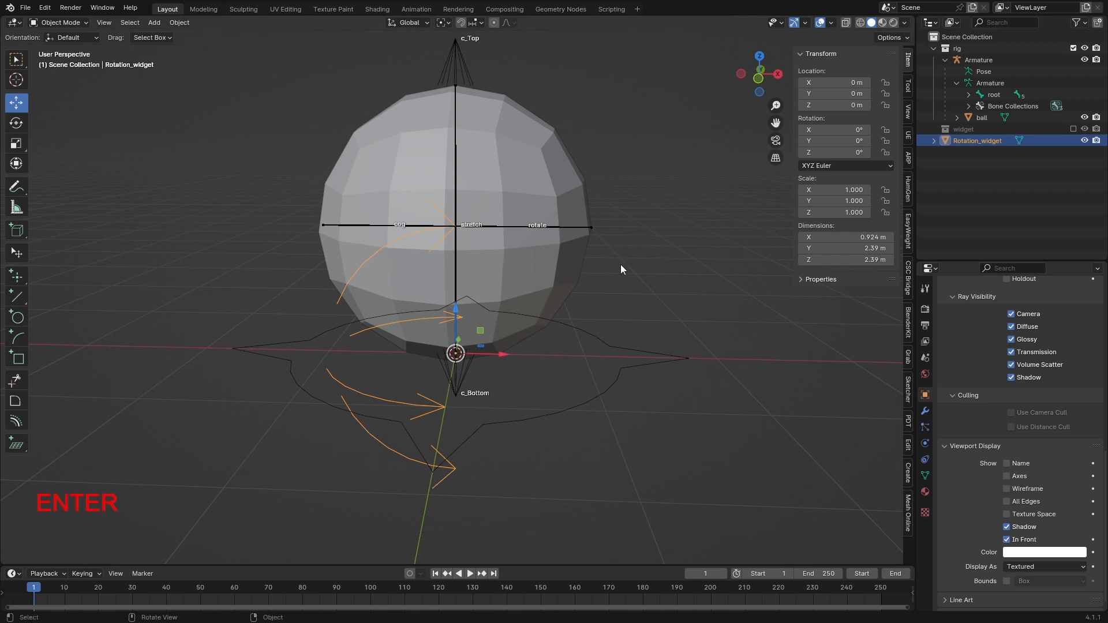
Assign Rotation_widget as the rotate bone's custom shape in the armature's Pose Mode
{"action": "left_click", "coordinate": [575, 233]}
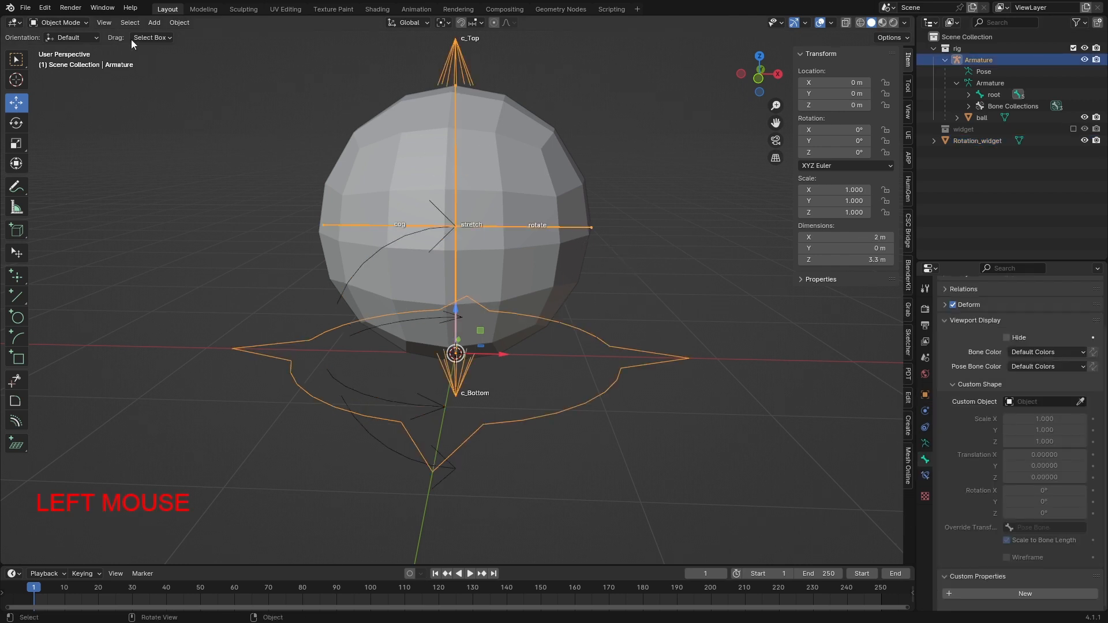
{"action": "left_click", "coordinate": [62, 21]}
{"action": "left_click", "coordinate": [68, 62]}
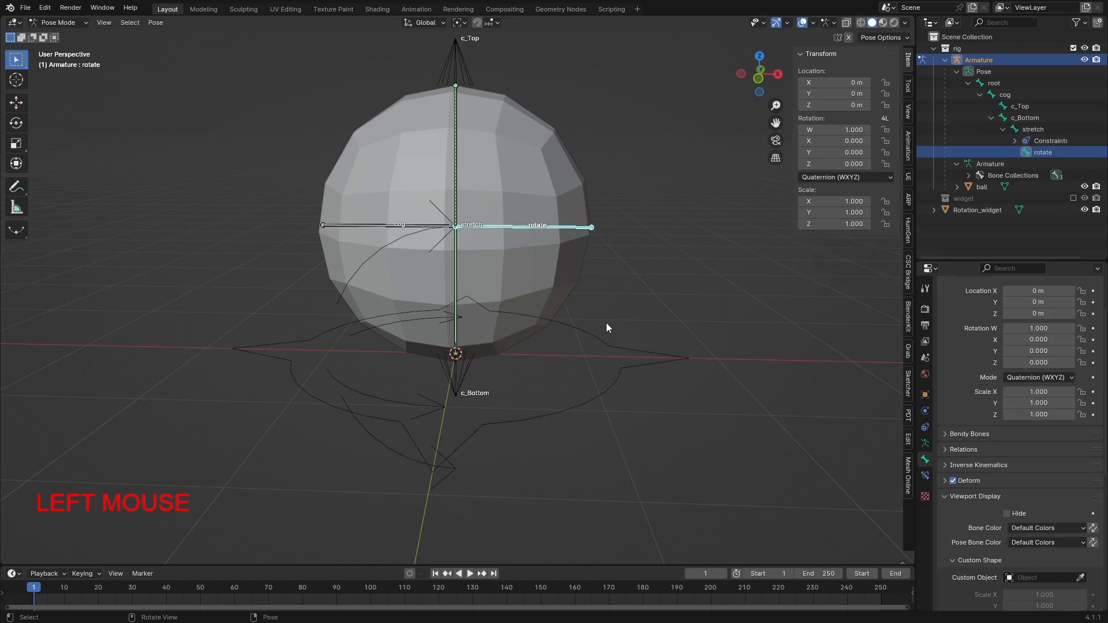
{"action": "left_click", "coordinate": [600, 245]}
{"action": "left_click", "coordinate": [581, 228]}
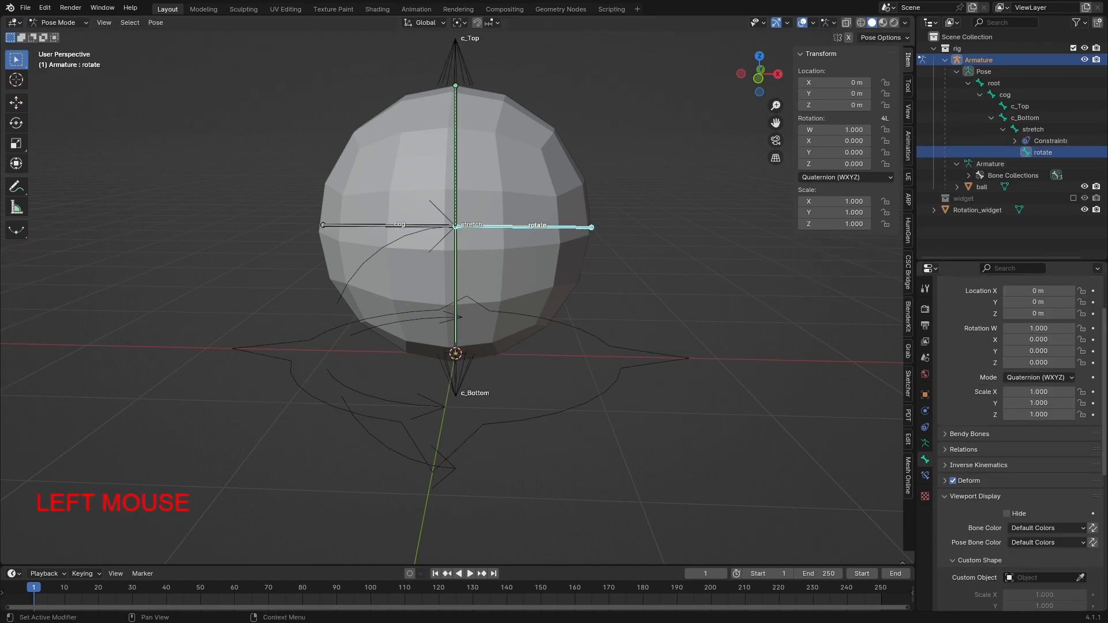
{"action": "scroll", "coordinate": [946, 536], "scroll_direction": "down", "scroll_amount": 4}
{"action": "scroll", "coordinate": [955, 525], "scroll_direction": "down", "scroll_amount": 2}
{"action": "left_click", "coordinate": [1029, 439]}
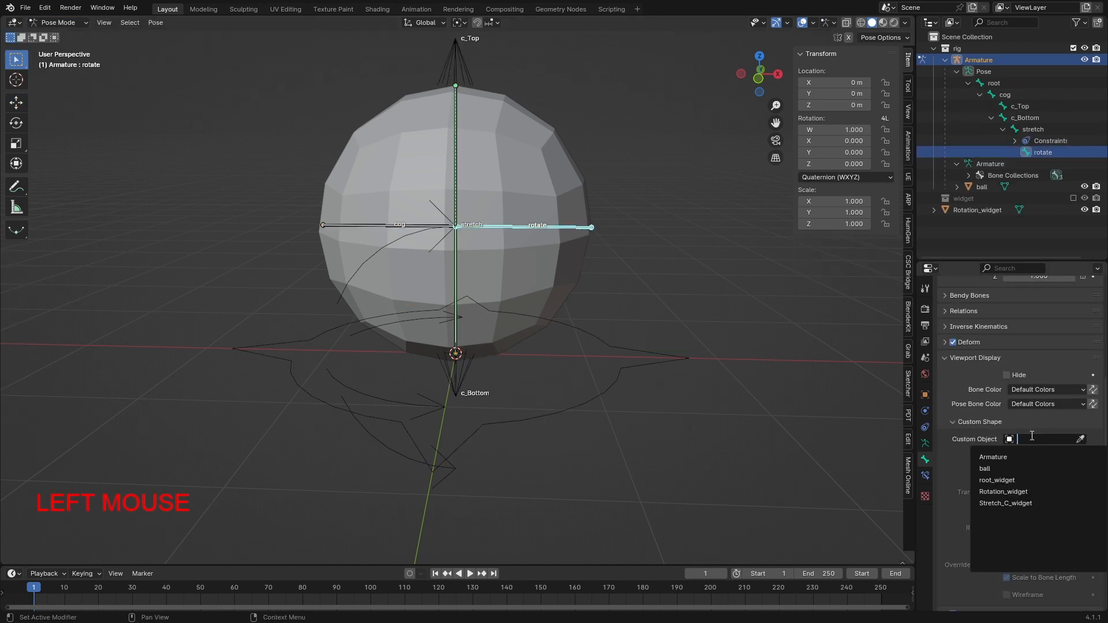
{"action": "left_click", "coordinate": [1006, 491]}
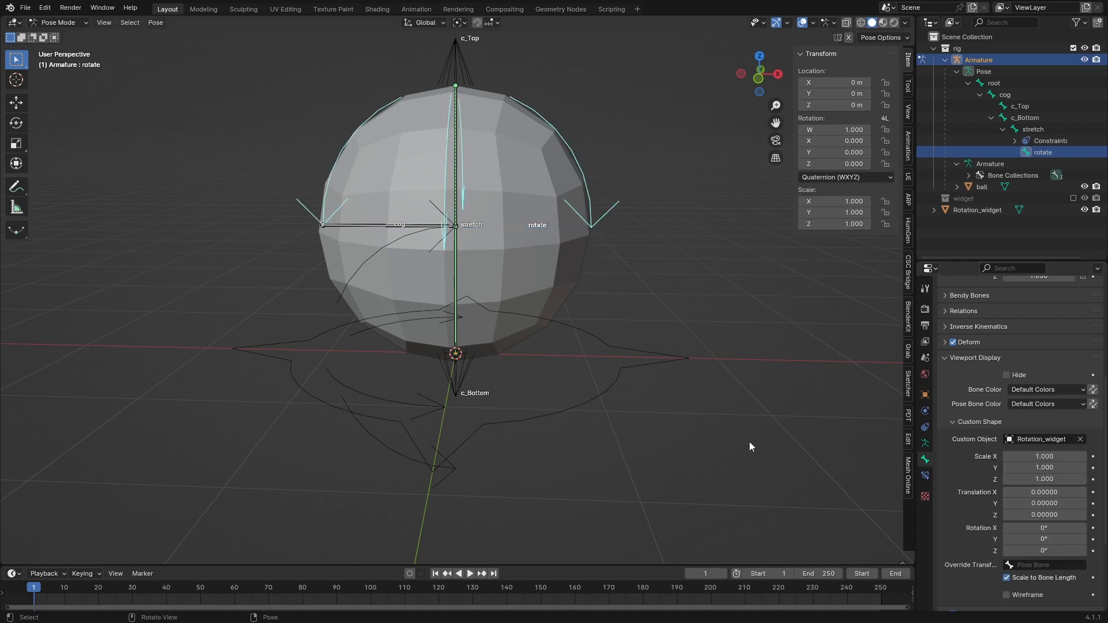
Set the X scale of the rotate bone's custom shape to 1.2
{"action": "middle_click_drag", "start_coordinate": [586, 322], "coordinate": [387, 189]}
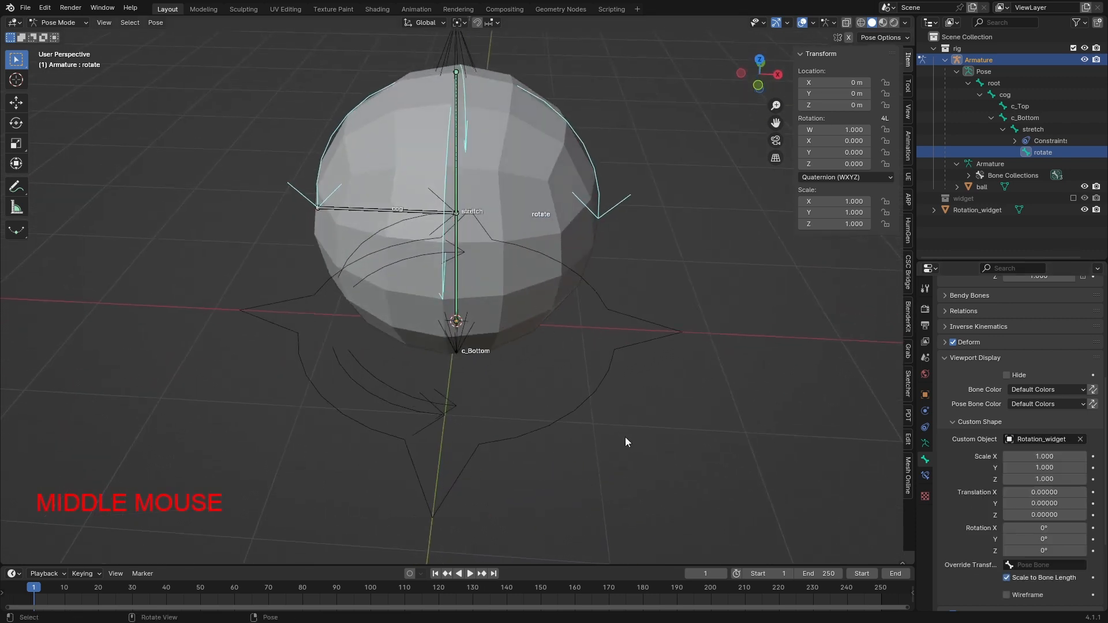
{"action": "middle_click_drag", "start_coordinate": [626, 442], "coordinate": [620, 412]}
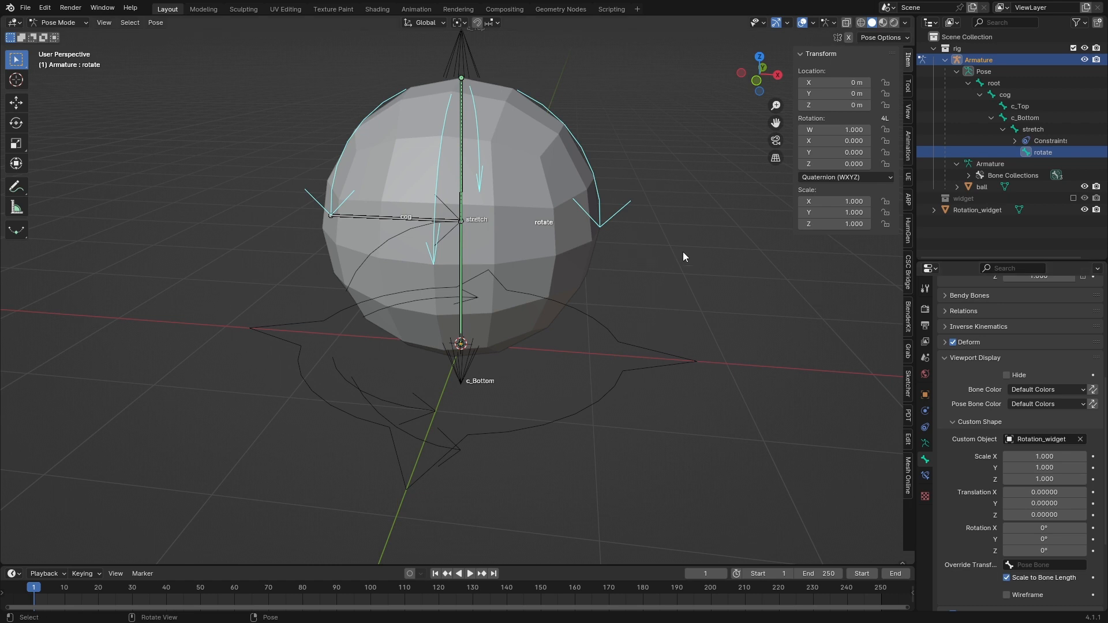
{"action": "left_click", "coordinate": [1046, 457], "text": "ctrl"}
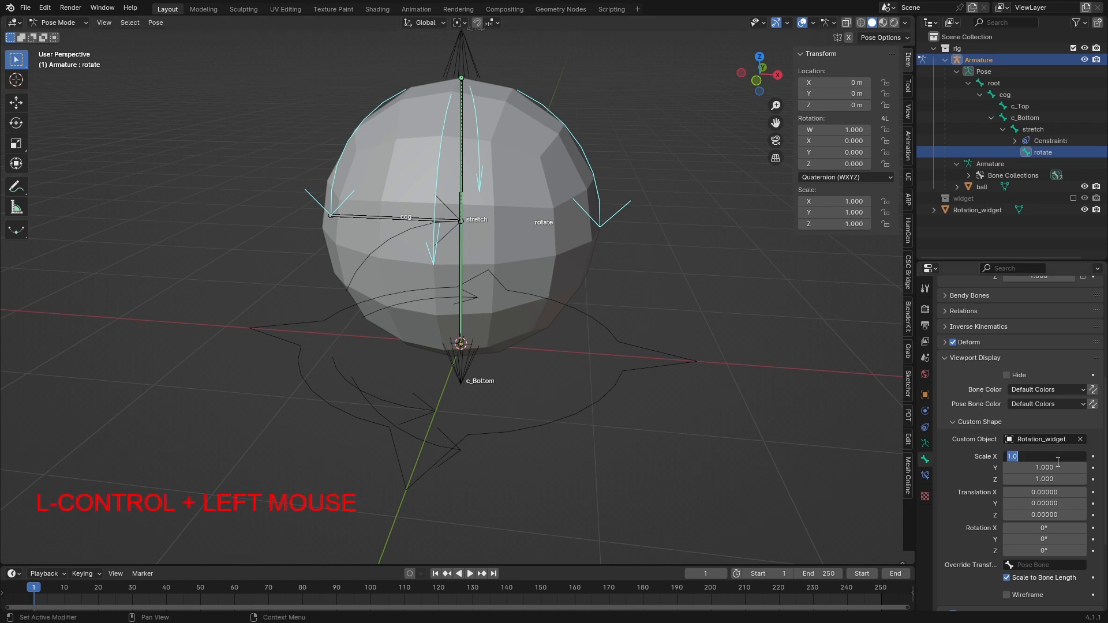
{"action": "left_click", "coordinate": [1007, 466]}
{"action": "left_click", "coordinate": [1039, 458], "text": "ctrl"}
{"action": "left_click", "coordinate": [959, 481]}
{"action": "left_click", "coordinate": [1028, 456]}
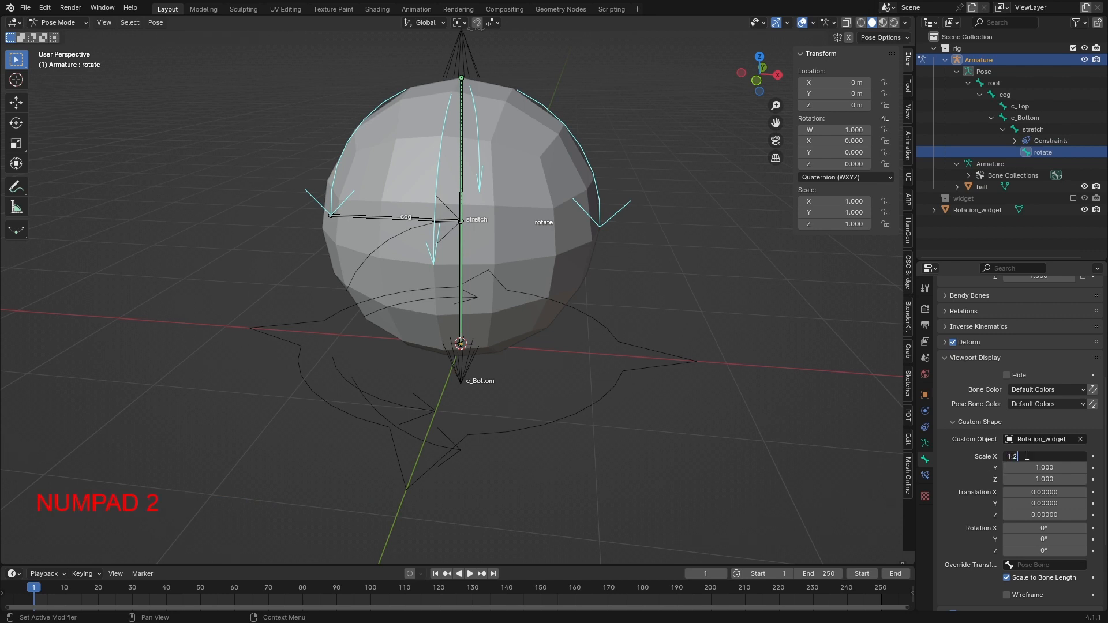
{"action": "key", "text": "Tab"}
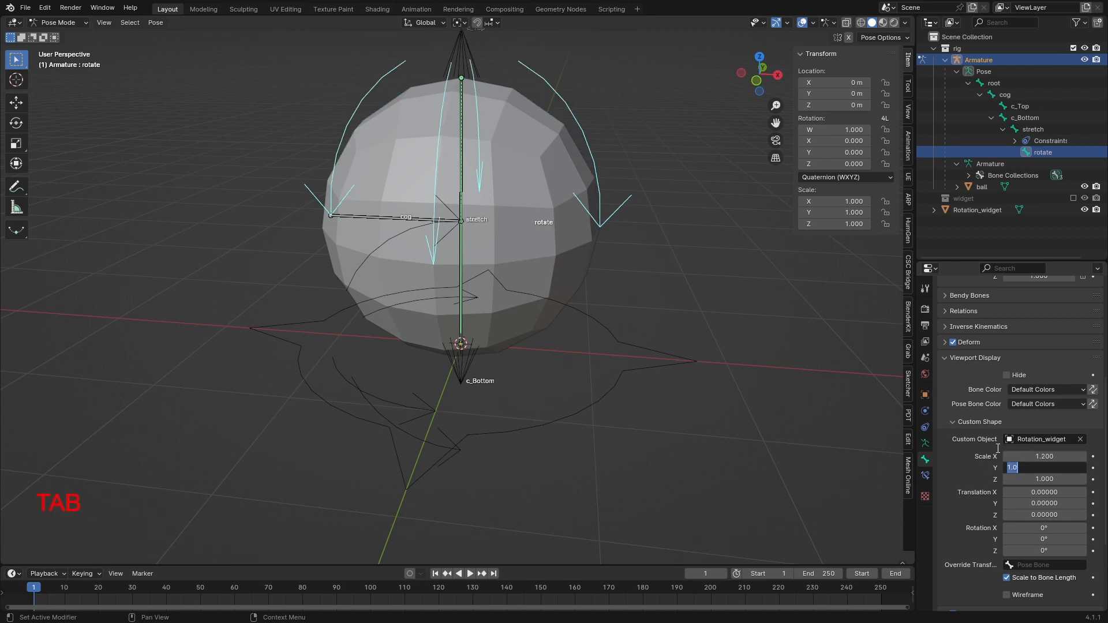
{"action": "left_click", "coordinate": [638, 359]}
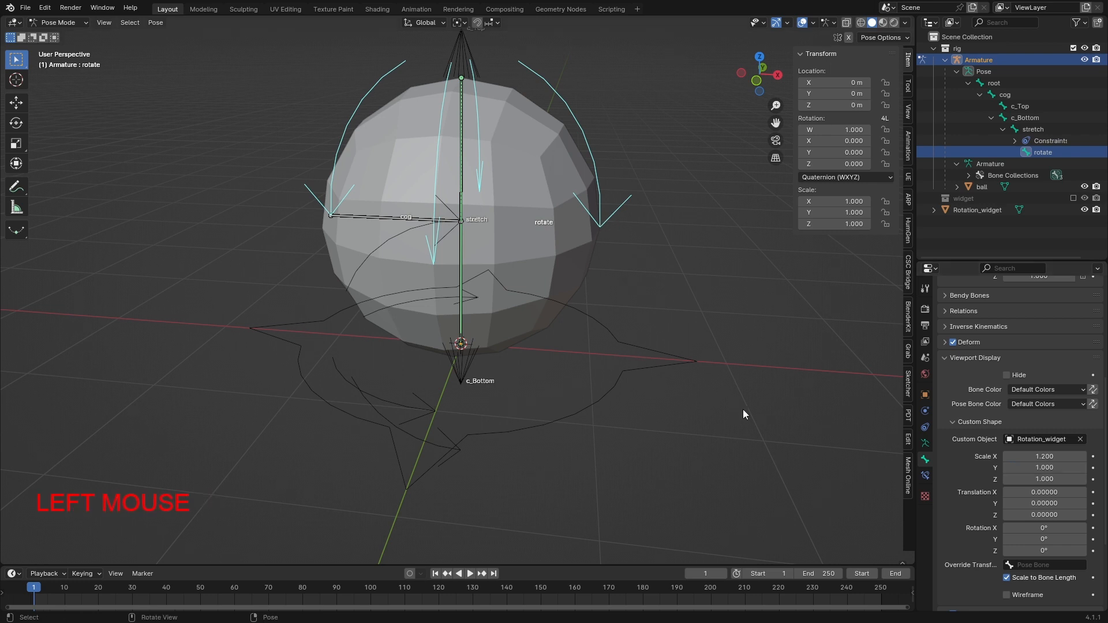
Set the Y and Z scale of the rotate bone's custom shape to 1.2
{"action": "left_click", "coordinate": [1018, 466]}
{"action": "type", "text": "1.2"}
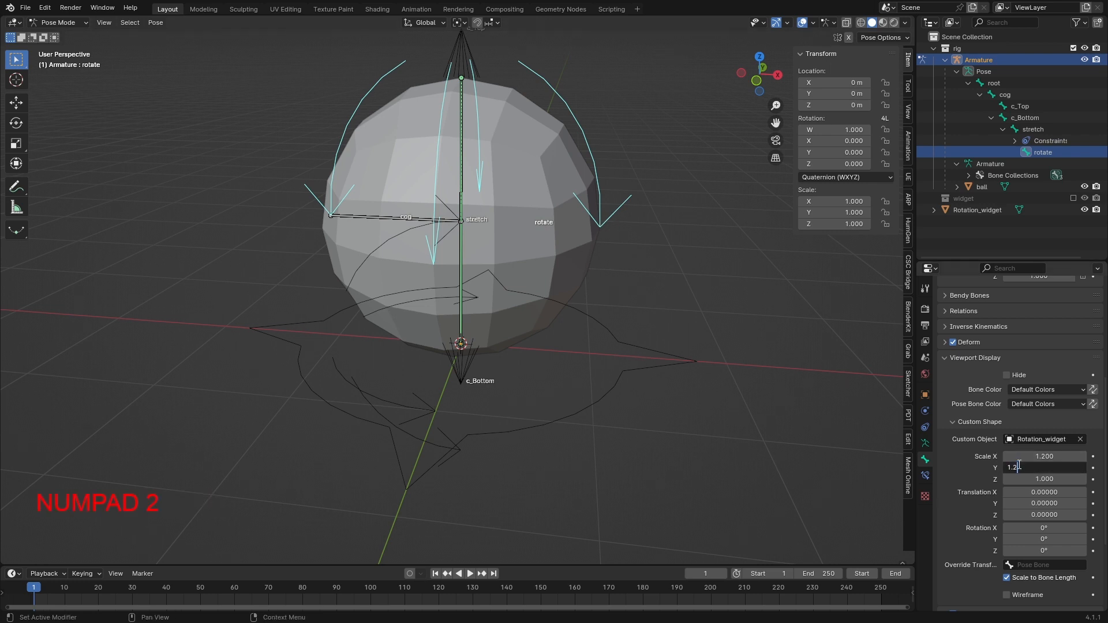
{"action": "key", "text": "Tab"}
{"action": "type", "text": "1.2"}
{"action": "key", "text": "Tab"}
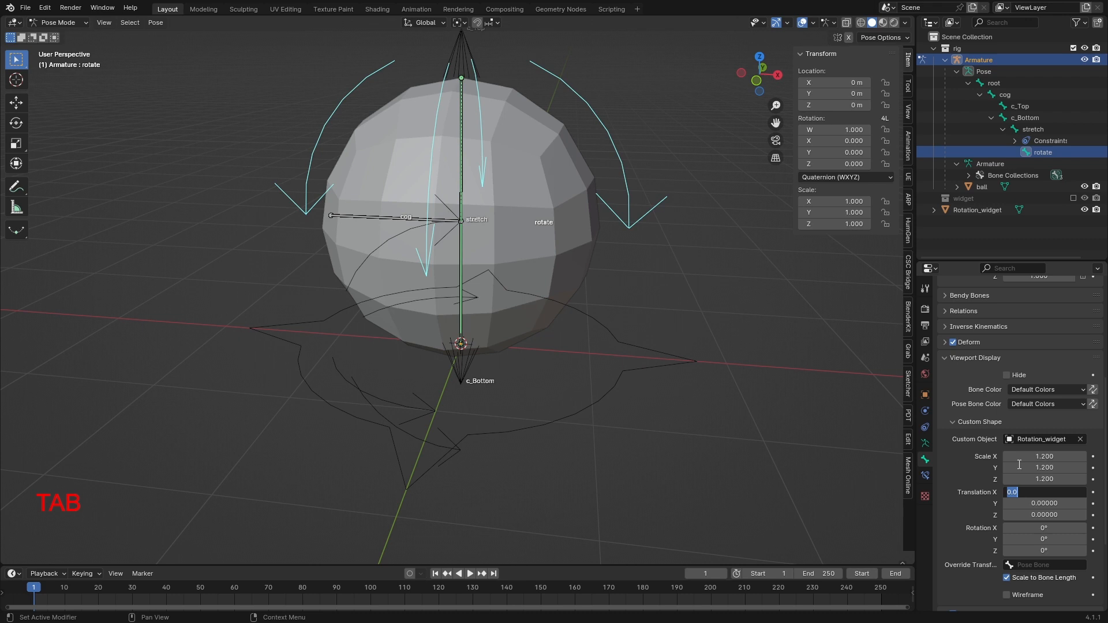
{"action": "left_click", "coordinate": [680, 483]}
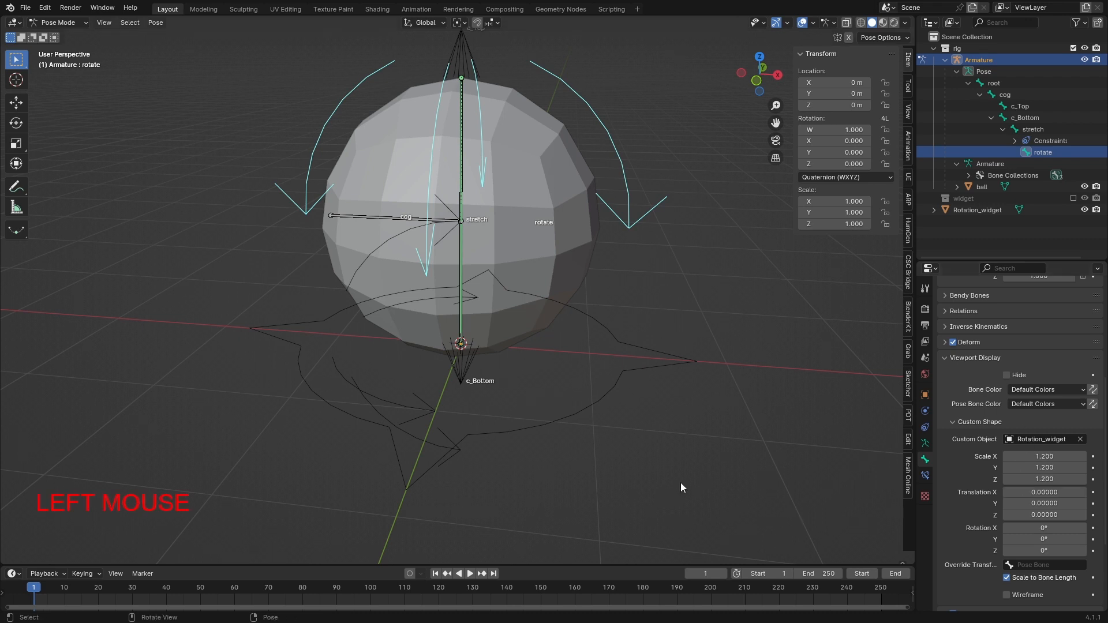
{"action": "middle_click_drag", "start_coordinate": [680, 482], "coordinate": [677, 457]}
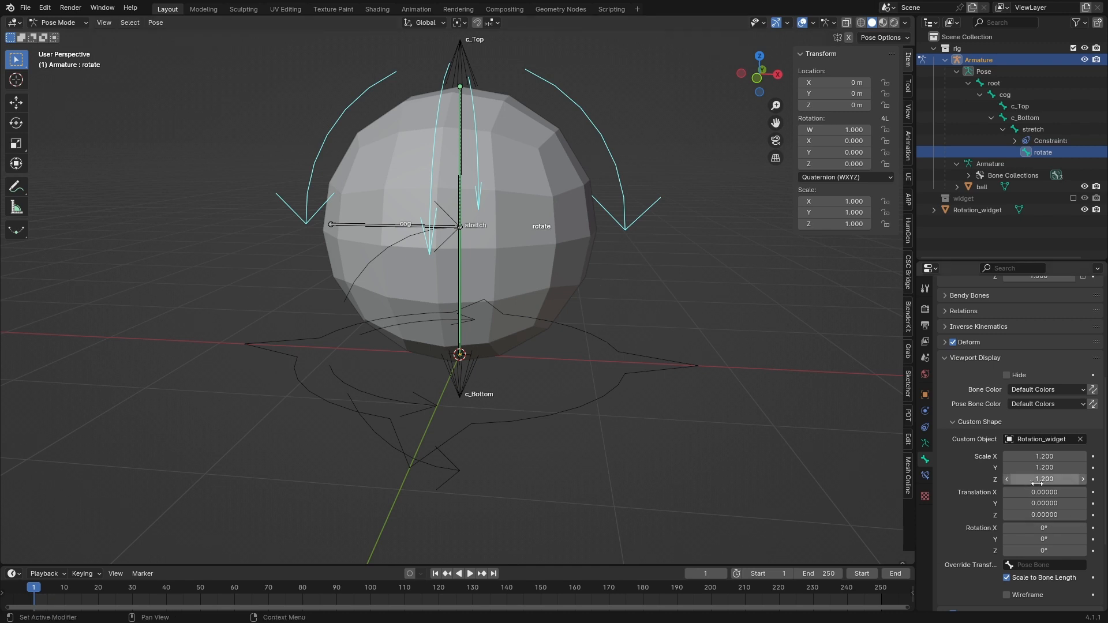
{"action": "left_click_drag", "start_coordinate": [1045, 493], "coordinate": [1044, 551]}
{"action": "key", "text": "ctrl+z"}
{"action": "key", "text": "ctrl+z"}
{"action": "key", "text": "ctrl+z"}
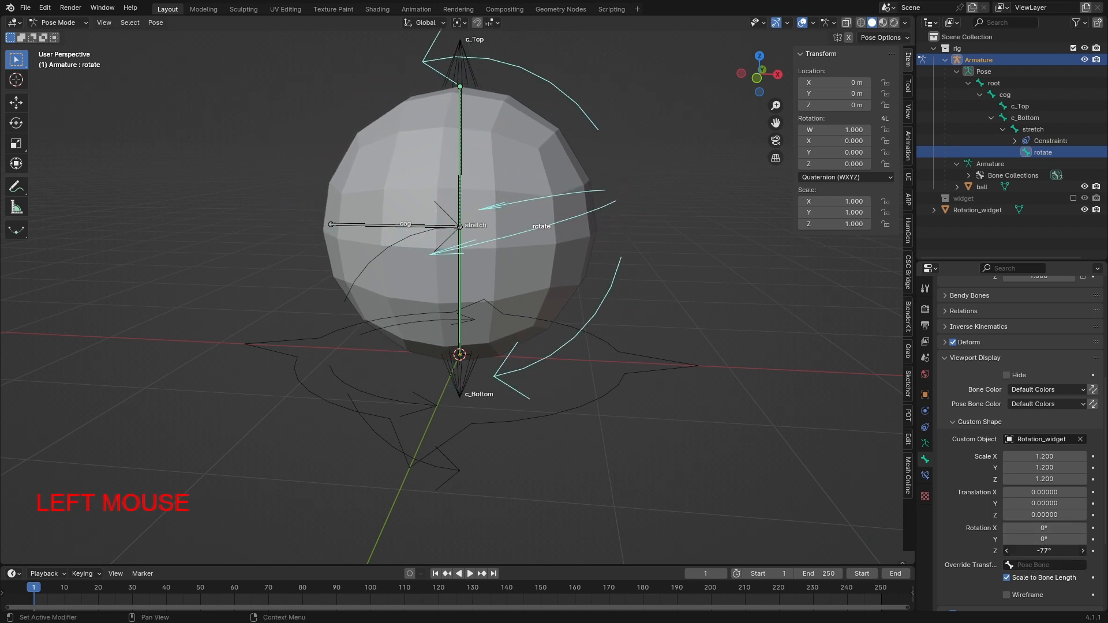
Set the Z rotation of the rotate bone's custom shape to -90°
{"action": "left_click", "coordinate": [1044, 551]}
{"action": "type", "text": "-"}
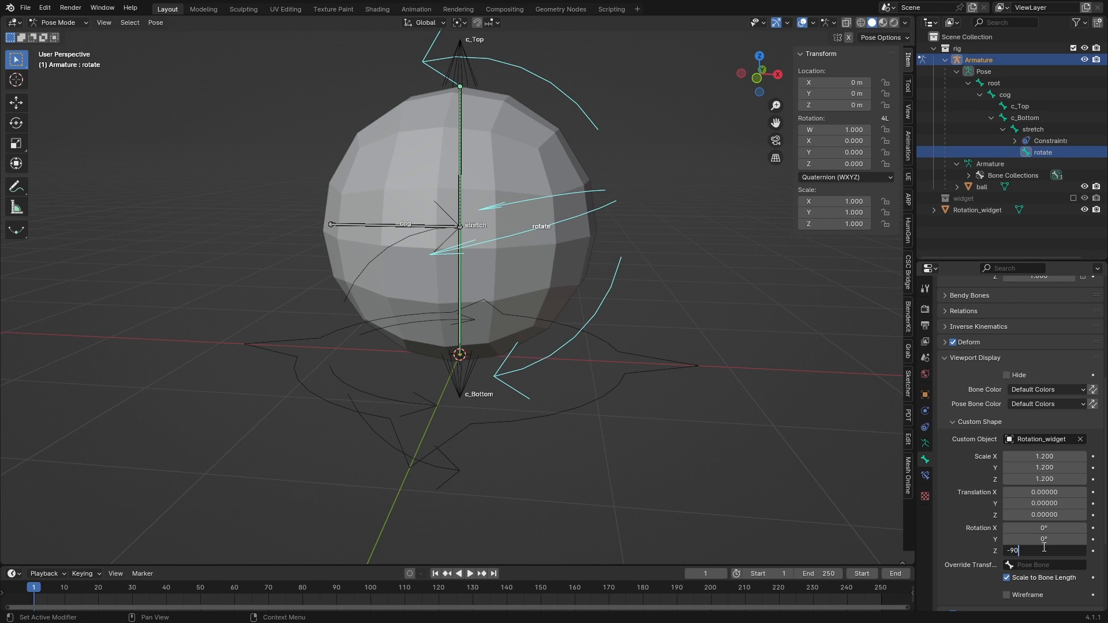
{"action": "type", "text": "90"}
{"action": "key", "text": "Return"}
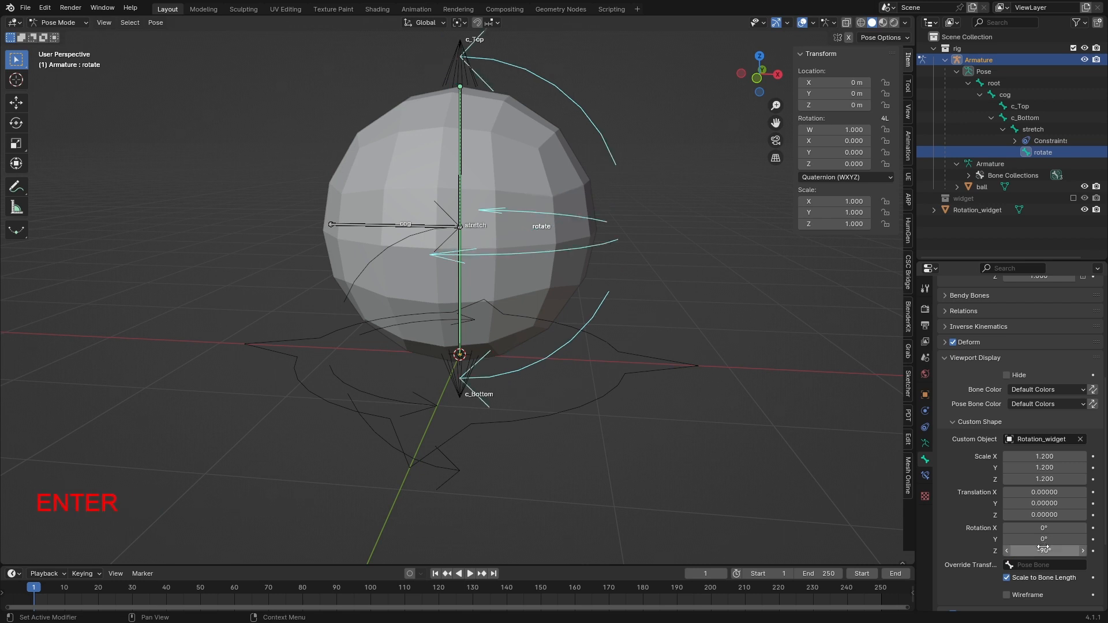
Set the X, Y and Z scale of the rotate bone's custom shape to 0.5
{"action": "left_click", "coordinate": [1065, 457]}
{"action": "type", "text": ".5"}
{"action": "key", "text": "Tab"}
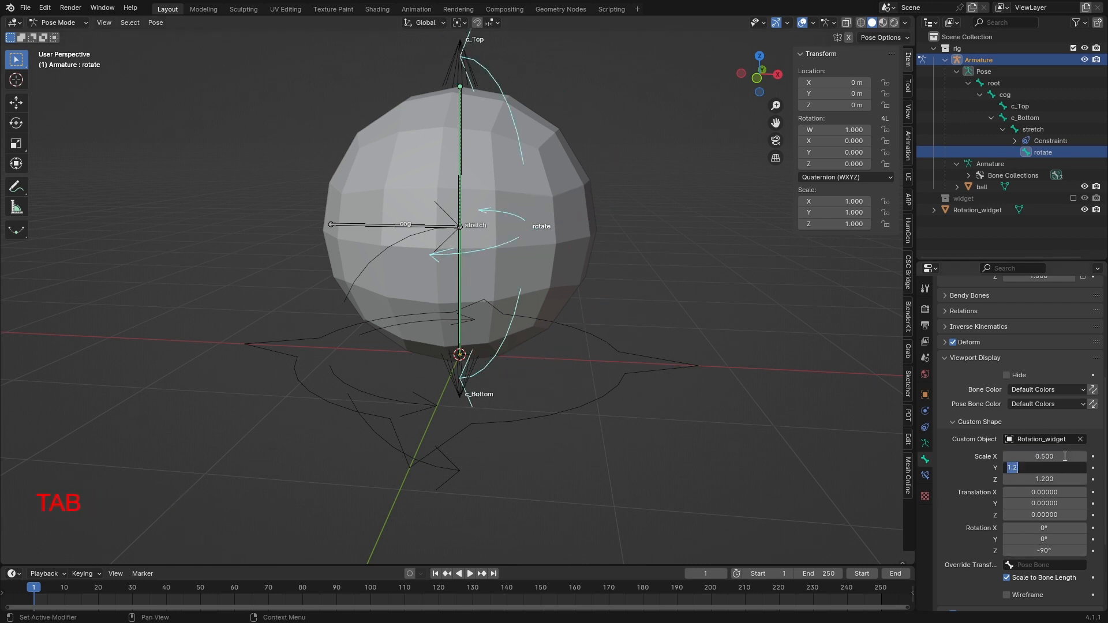
{"action": "type", "text": ".5"}
{"action": "key", "text": "Tab"}
{"action": "type", "text": "."}
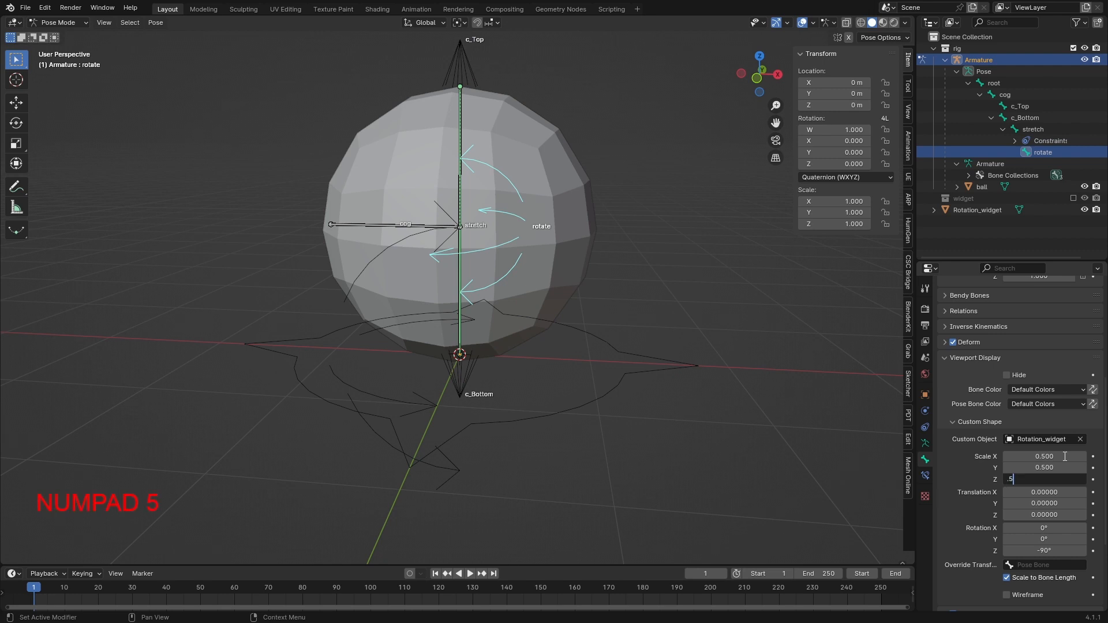
{"action": "key", "text": "Return"}
Offset the rotate bone's custom shape to the ball's side with a Y translation of 0.81
{"action": "middle_click_drag", "start_coordinate": [452, 234], "coordinate": [491, 234]}
{"action": "mouse_move", "coordinate": [1044, 493]}
{"action": "left_mouse_down"}
{"action": "mouse_move", "coordinate": [1066, 493]}
{"action": "mouse_move", "coordinate": [1063, 503]}
{"action": "left_mouse_up"}
{"action": "key", "text": "ctrl+z"}
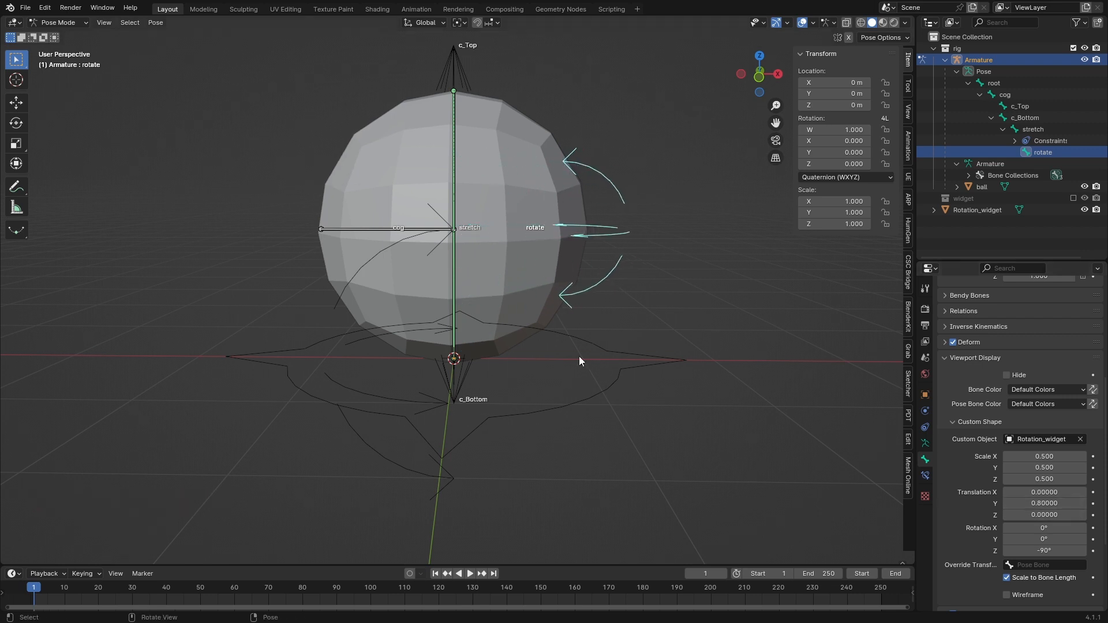
{"action": "middle_click_drag", "start_coordinate": [579, 356], "coordinate": [560, 309]}
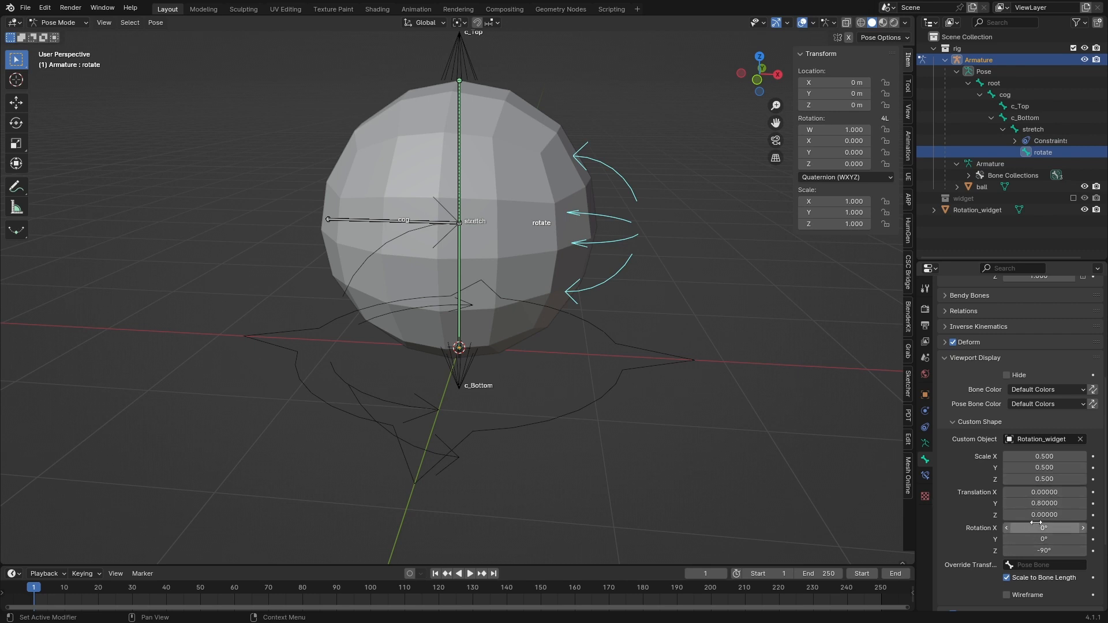
{"action": "mouse_move", "coordinate": [1042, 504]}
{"action": "left_mouse_down"}
{"action": "mouse_move", "coordinate": [1070, 503]}
{"action": "mouse_move", "coordinate": [1045, 503]}
{"action": "left_mouse_up"}
{"action": "middle_click_drag", "start_coordinate": [757, 408], "coordinate": [583, 306]}
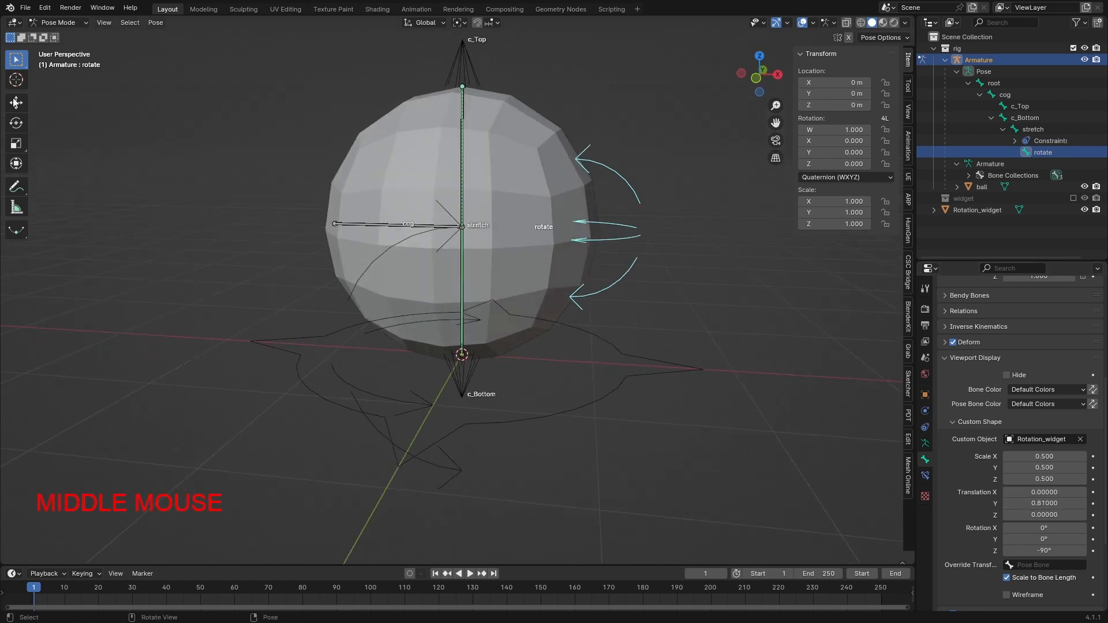
Assign Rotation_widget as the cog bone's custom shape
{"action": "left_click", "coordinate": [381, 222]}
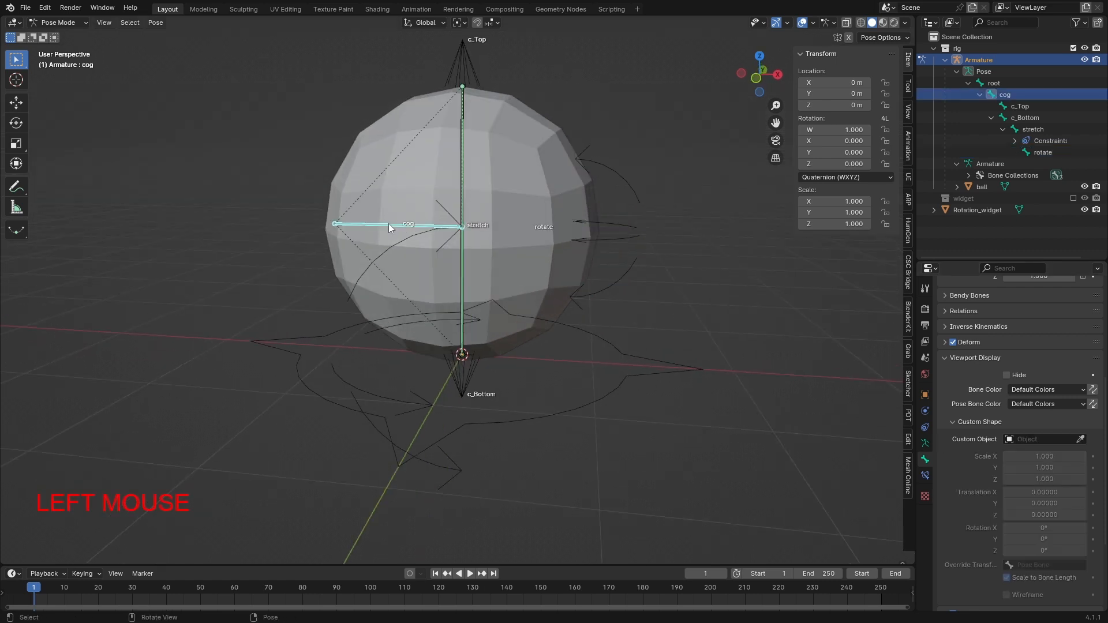
{"action": "left_click", "coordinate": [1042, 440]}
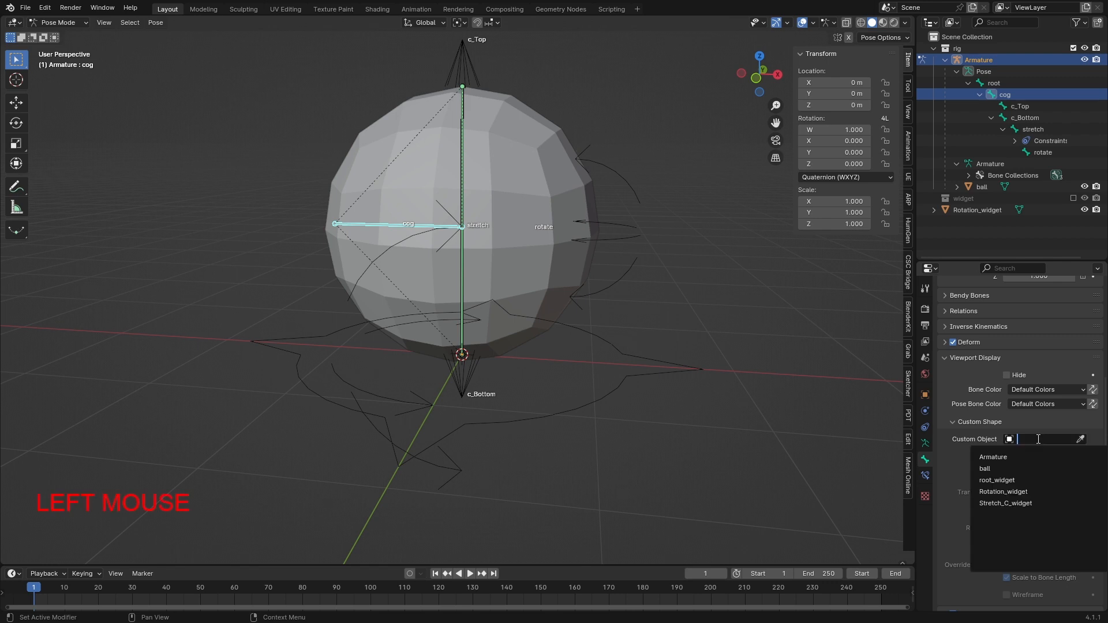
{"action": "left_click", "coordinate": [1005, 492]}
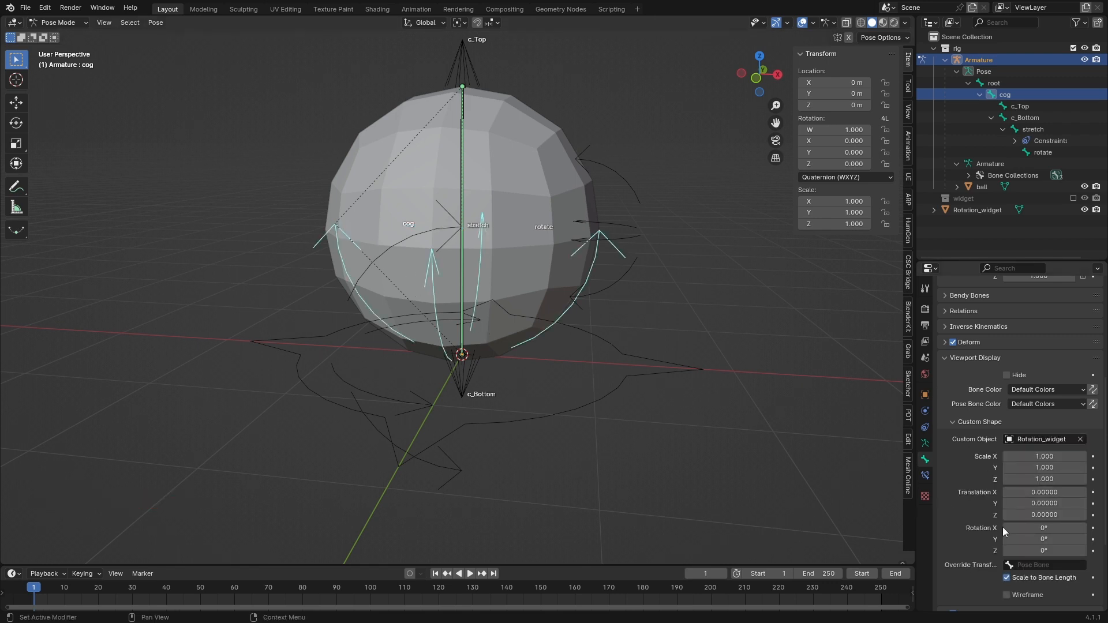
Set the Z rotation of the cog bone's custom shape to -90°
{"action": "middle_click_drag", "start_coordinate": [517, 281], "coordinate": [683, 376]}
{"action": "scroll", "coordinate": [1008, 508], "scroll_direction": "down", "scroll_amount": 4}
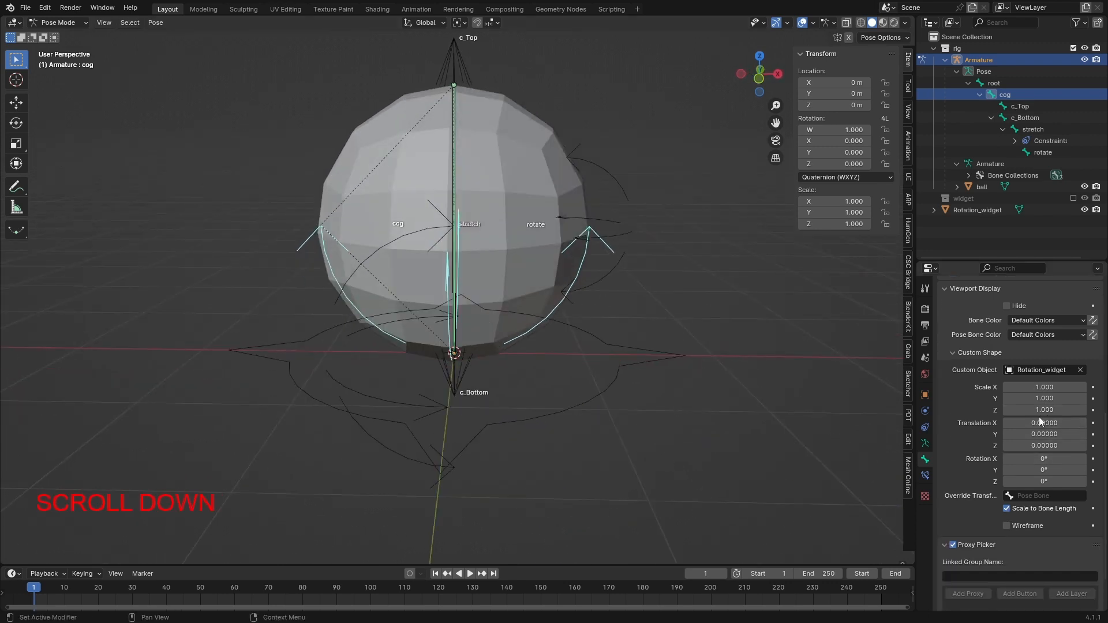
{"action": "left_click_drag", "start_coordinate": [1044, 459], "coordinate": [991, 483]}
{"action": "key", "text": "ctrl+z"}
{"action": "key", "text": "ctrl+z"}
{"action": "left_click", "coordinate": [1041, 483]}
{"action": "type", "text": "-90"}
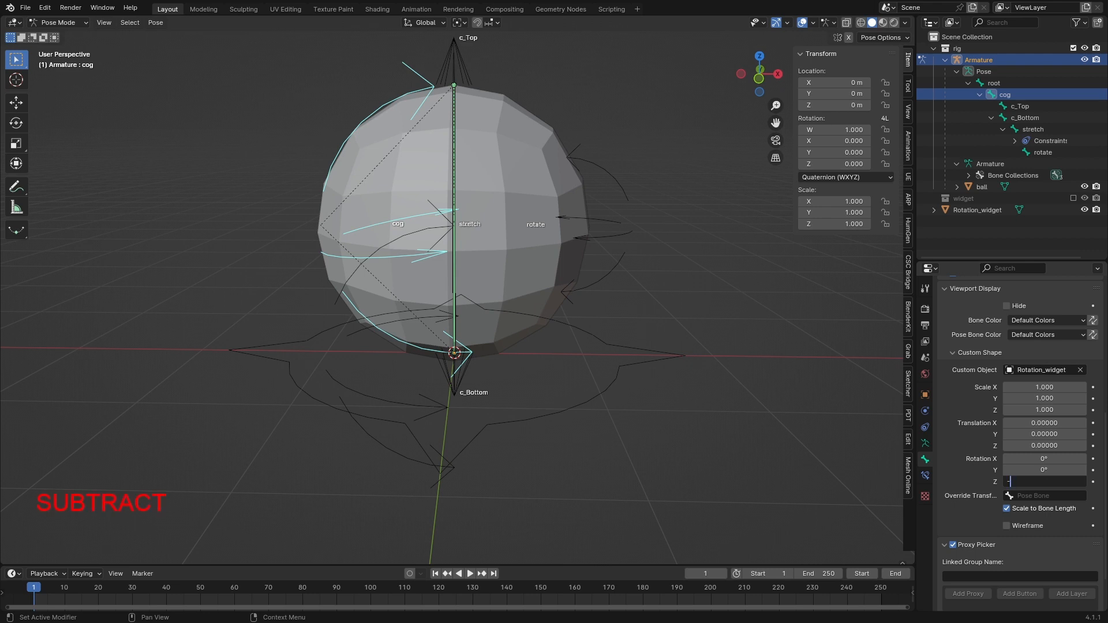
{"action": "key", "text": "Return"}
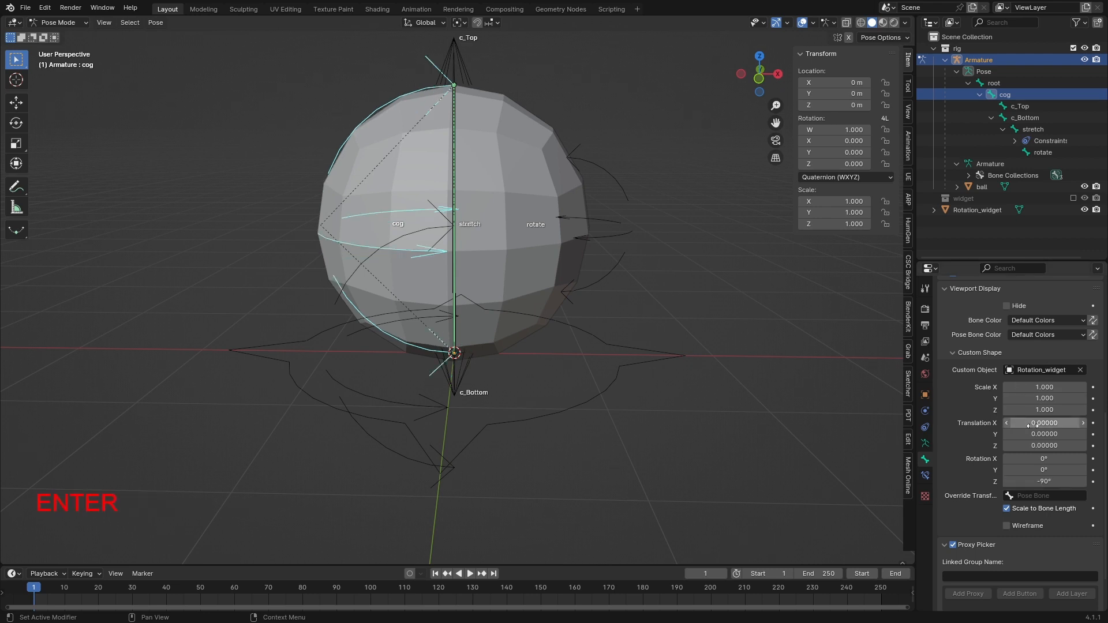
Set the cog bone's custom shape scale to 0.54 on X and 0.5 on Y and Z
{"action": "left_click", "coordinate": [1049, 389]}
{"action": "type", "text": "0.54"}
{"action": "key", "text": "Tab"}
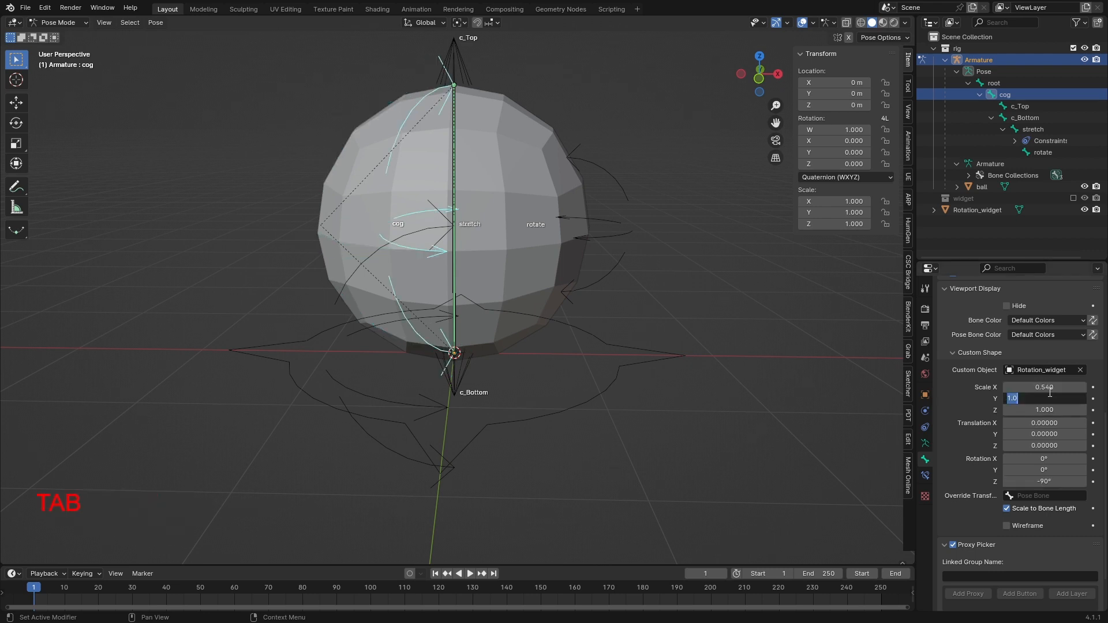
{"action": "type", "text": "0.5"}
{"action": "key", "text": "Tab"}
{"action": "key", "text": "BackSpace"}
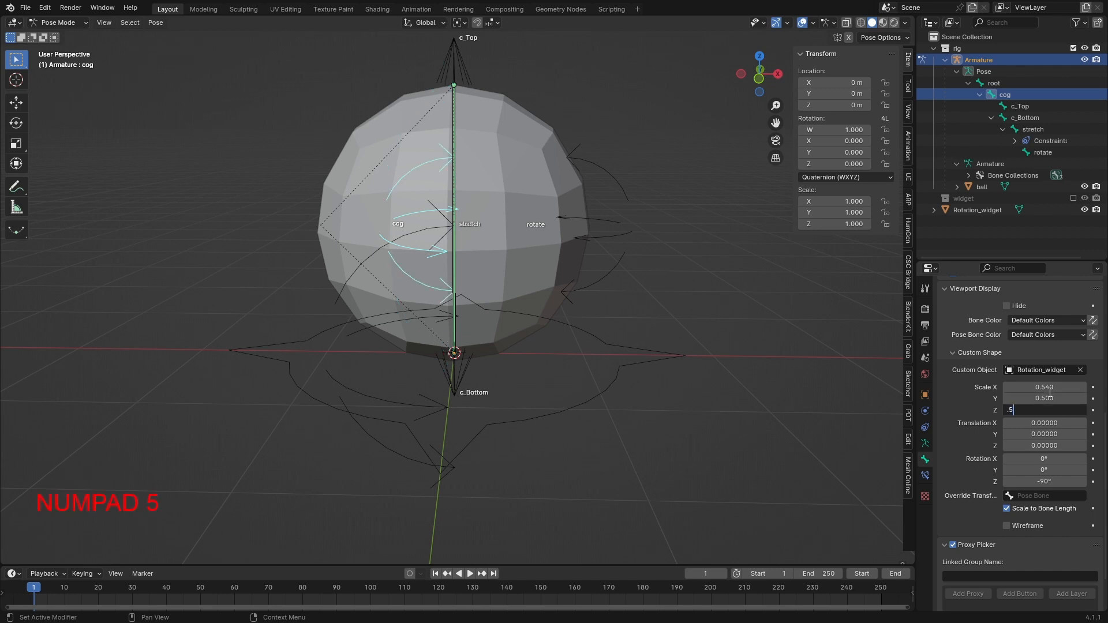
{"action": "key", "text": "Return"}
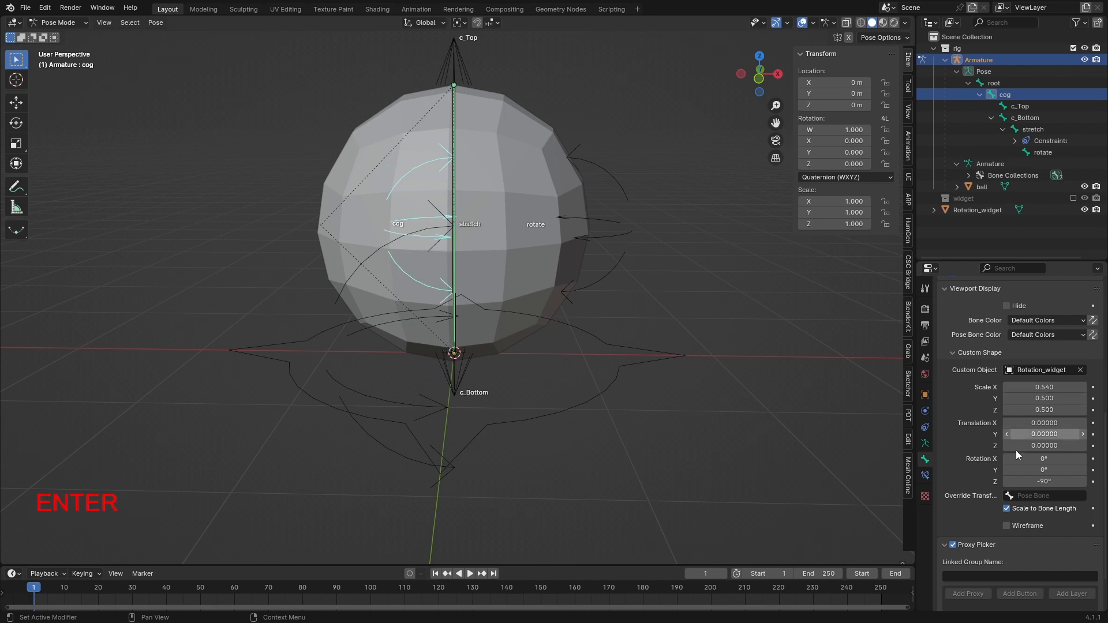
Offset the cog bone's custom shape outside the ball with a Y translation of 0.92
{"action": "left_click_drag", "start_coordinate": [1046, 423], "coordinate": [1075, 434]}
{"action": "key", "text": "ctrl+z"}
{"action": "middle_click_drag", "start_coordinate": [416, 346], "coordinate": [639, 210]}
{"action": "middle_click_drag", "start_coordinate": [294, 195], "coordinate": [294, 218]}
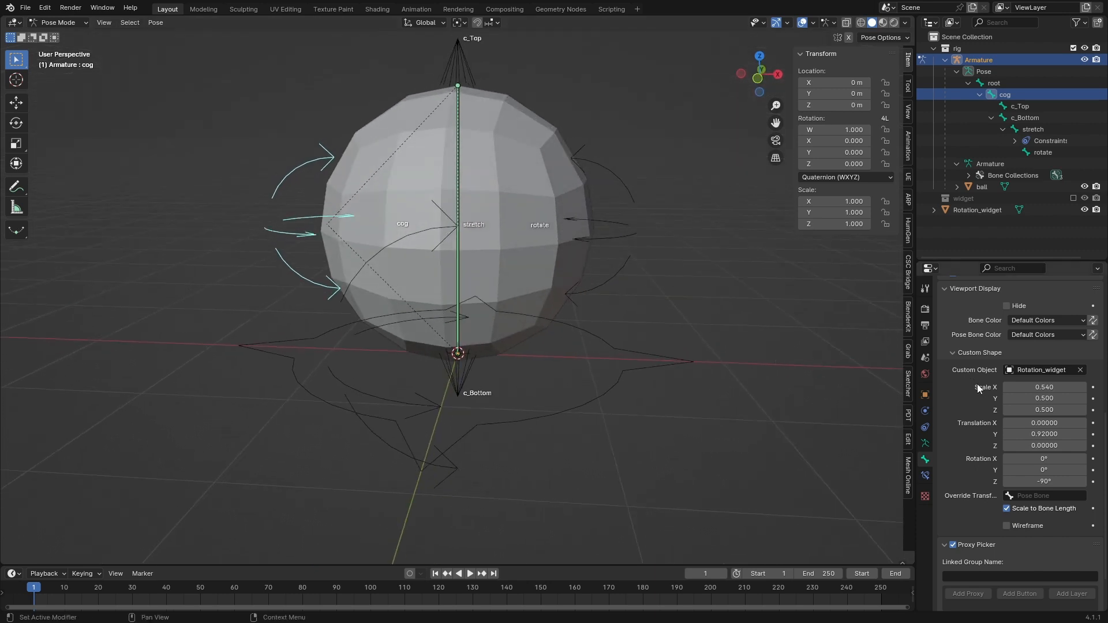
Set the X, Y and Z scale of the cog bone's custom shape to 1.2
{"action": "left_click", "coordinate": [1027, 387]}
{"action": "type", "text": "1"}
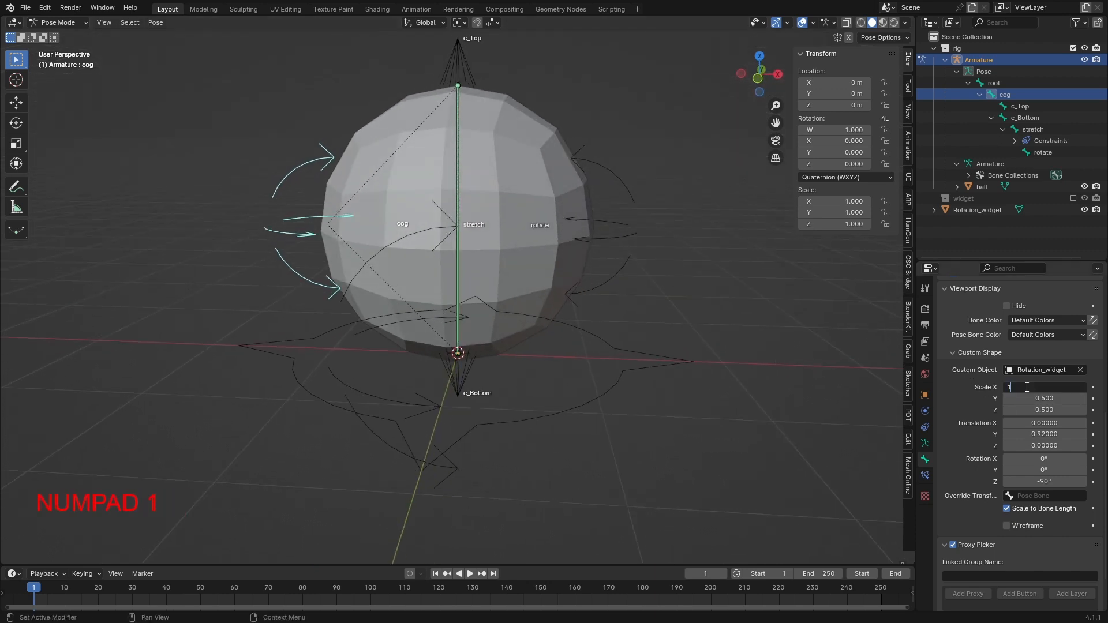
{"action": "type", "text": ".2"}
{"action": "key", "text": "Tab"}
{"action": "type", "text": "1."}
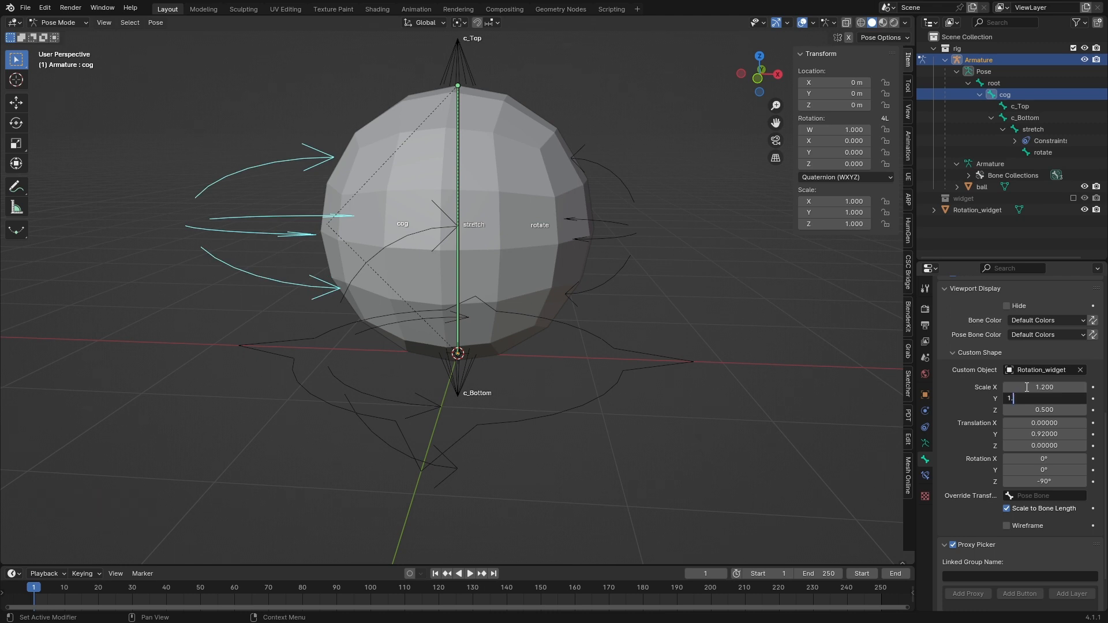
{"action": "type", "text": "2"}
{"action": "key", "text": "Tab"}
{"action": "type", "text": "1.2"}
{"action": "key", "text": "Return"}
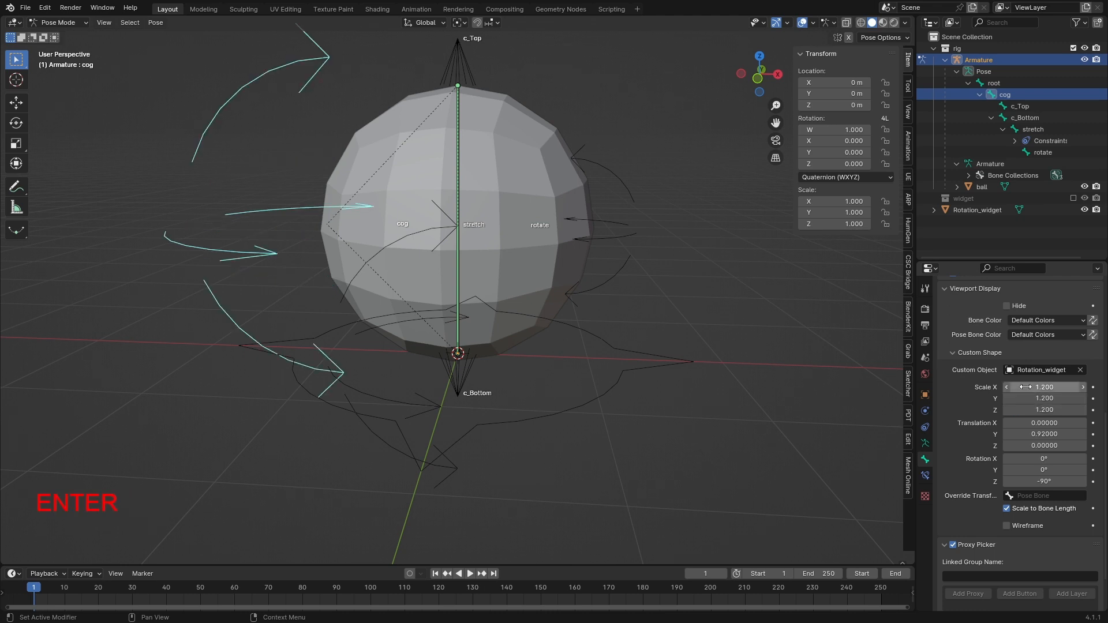
Reduce the Y translation of the cog bone's custom shape to 0.01
{"action": "mouse_move", "coordinate": [1034, 434]}
{"action": "left_mouse_down"}
{"action": "mouse_move", "coordinate": [1068, 434]}
{"action": "mouse_move", "coordinate": [1021, 435]}
{"action": "left_mouse_up"}
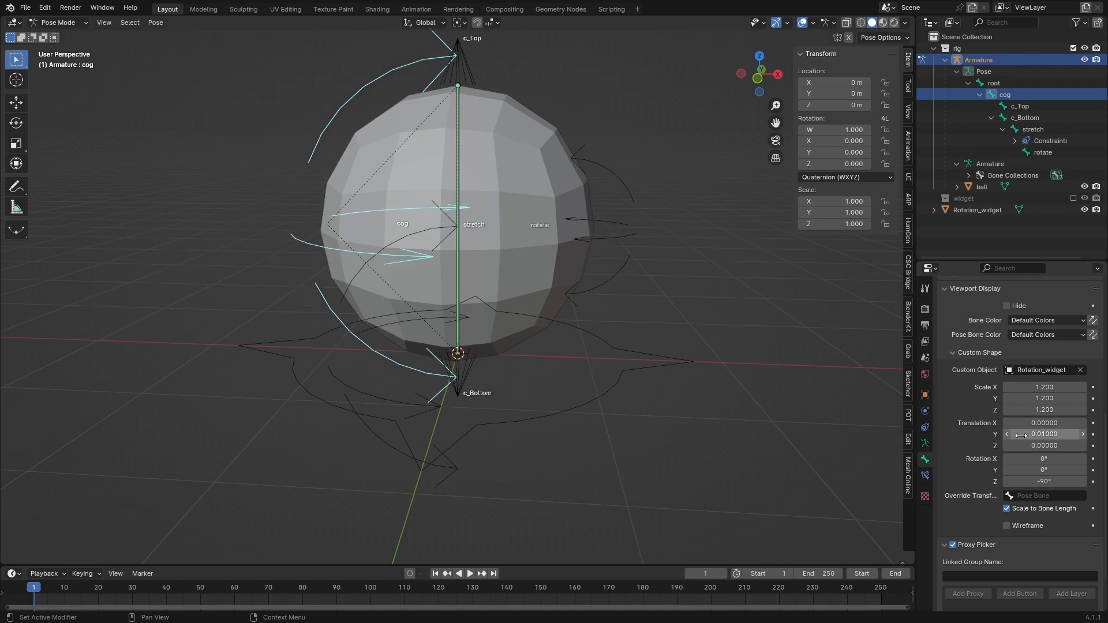
{"action": "scroll", "coordinate": [1022, 435], "scroll_direction": "up", "scroll_amount": 1}
{"action": "middle_click_drag", "start_coordinate": [590, 324], "coordinate": [418, 234]}
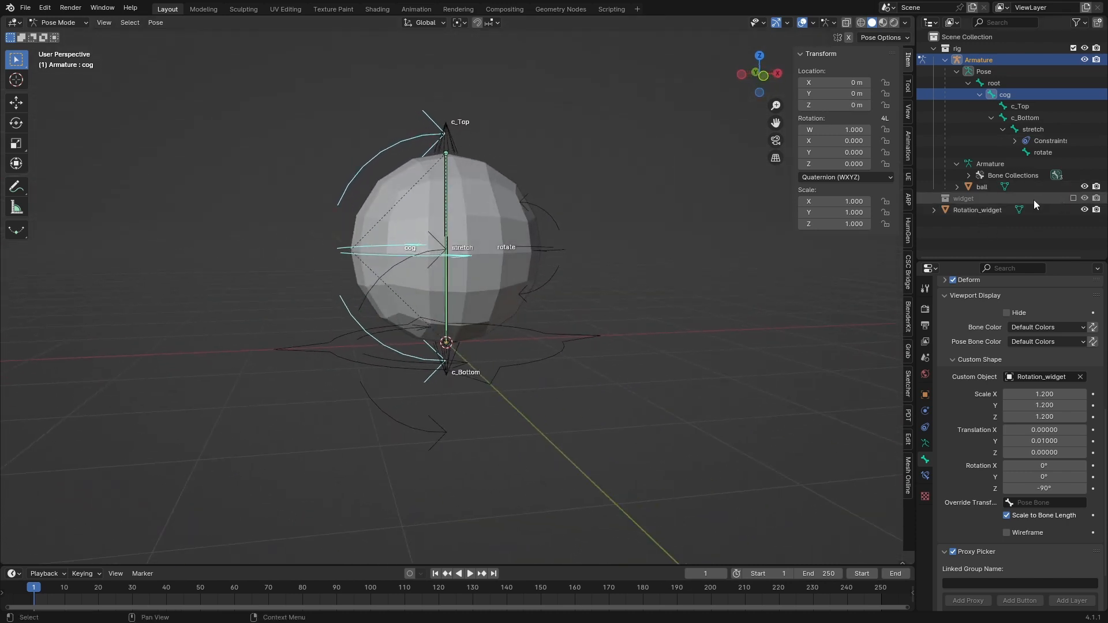
Switch to Object Mode and move the Rotation_widget object into the widget collection
{"action": "left_click", "coordinate": [960, 209]}
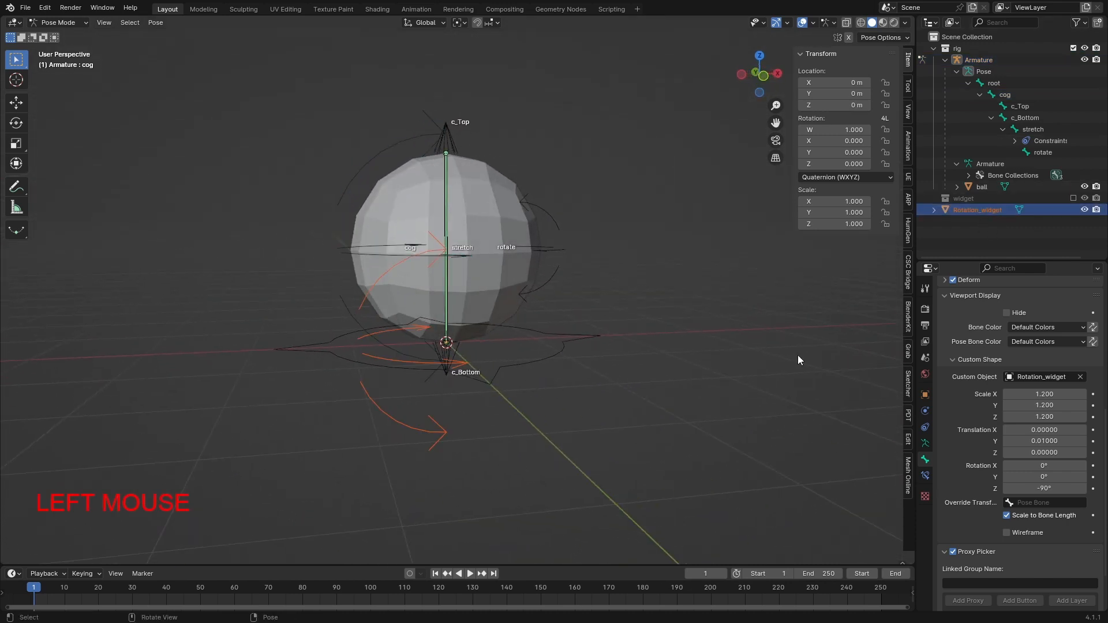
{"action": "left_click", "coordinate": [58, 22]}
{"action": "left_click", "coordinate": [53, 33]}
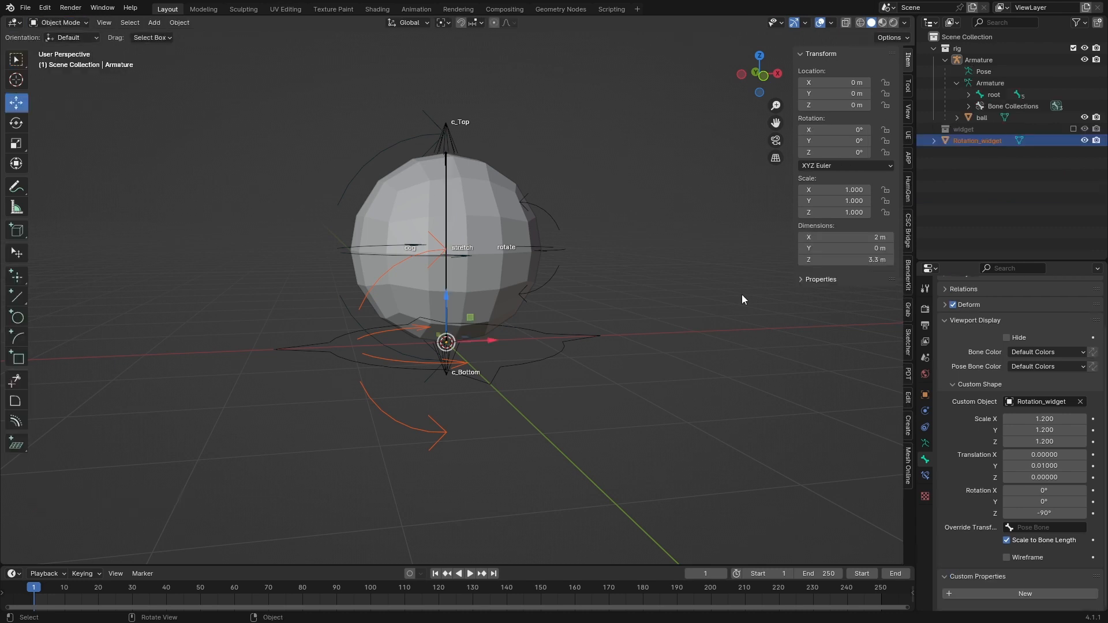
{"action": "left_click", "coordinate": [407, 432]}
{"action": "key", "text": "m"}
{"action": "left_click", "coordinate": [362, 432]}
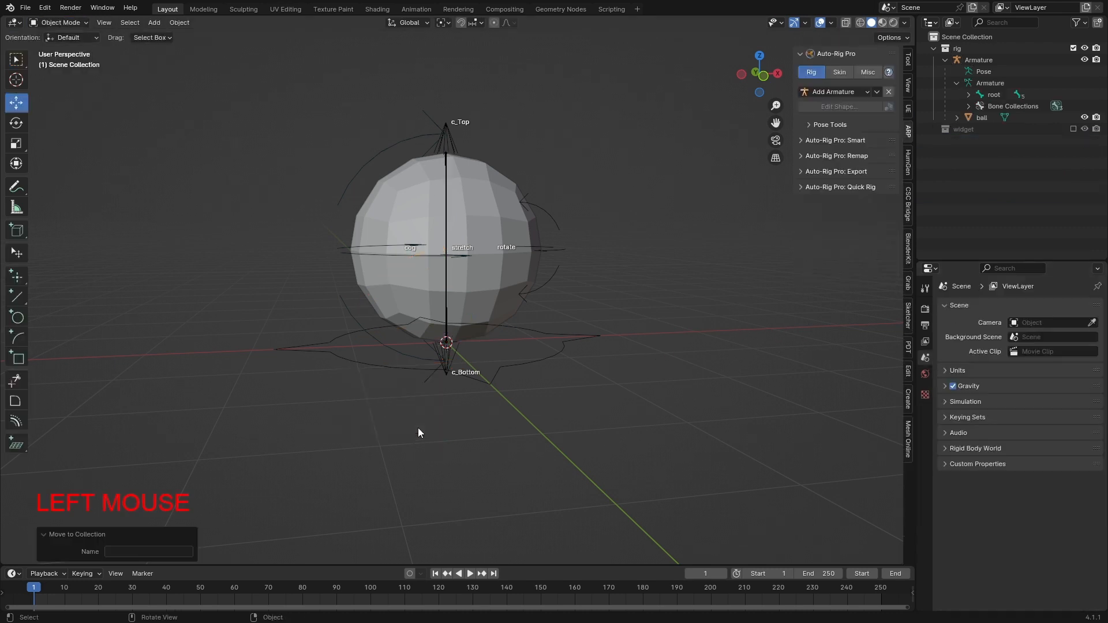
Return the armature to Pose Mode and select the cog bone
{"action": "left_click", "coordinate": [979, 60]}
{"action": "key", "text": "Tab"}
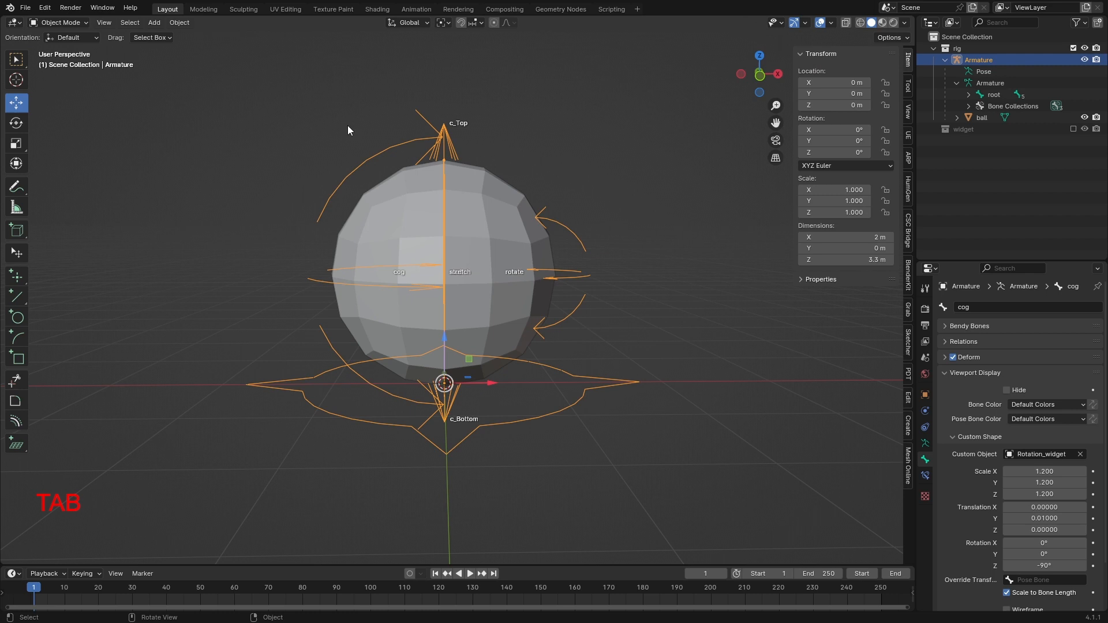
{"action": "left_click", "coordinate": [71, 23]}
{"action": "left_click", "coordinate": [63, 60]}
{"action": "left_click", "coordinate": [451, 134]}
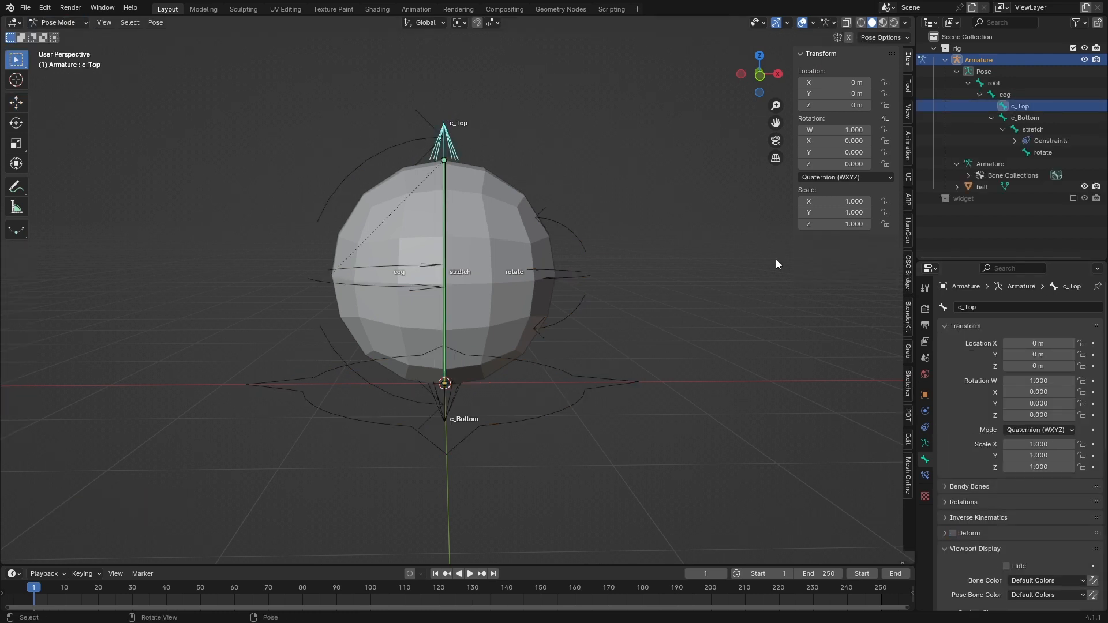
{"action": "left_click", "coordinate": [412, 143]}
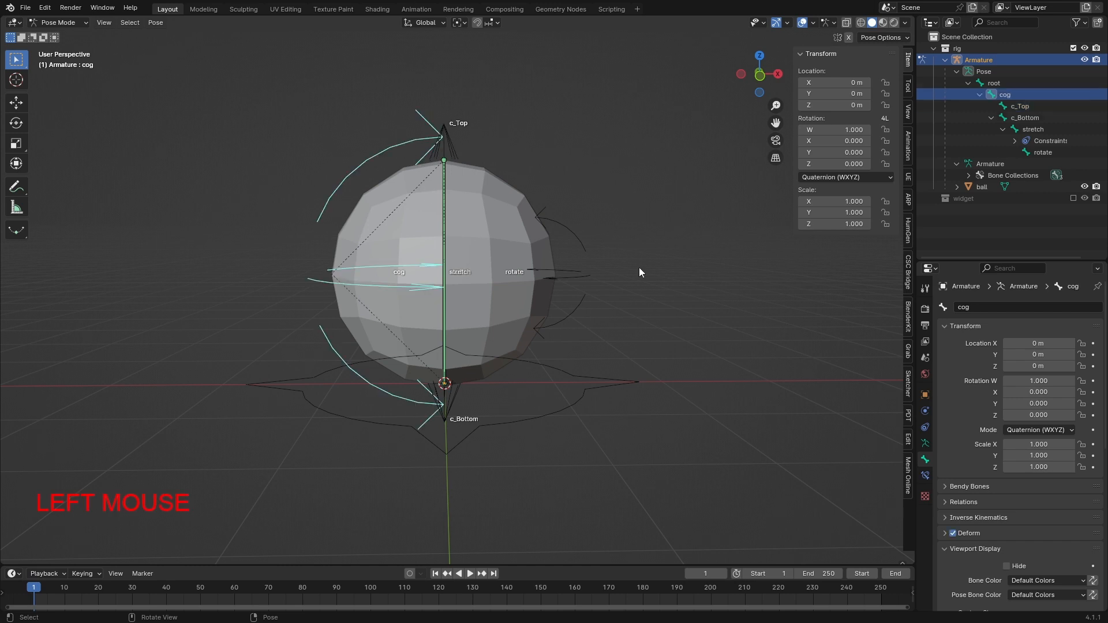
Set the Y translation of the cog bone's custom shape to 0.27
{"action": "scroll", "coordinate": [1024, 450], "scroll_direction": "down", "scroll_amount": 3}
{"action": "scroll", "coordinate": [1023, 449], "scroll_direction": "down", "scroll_amount": 8}
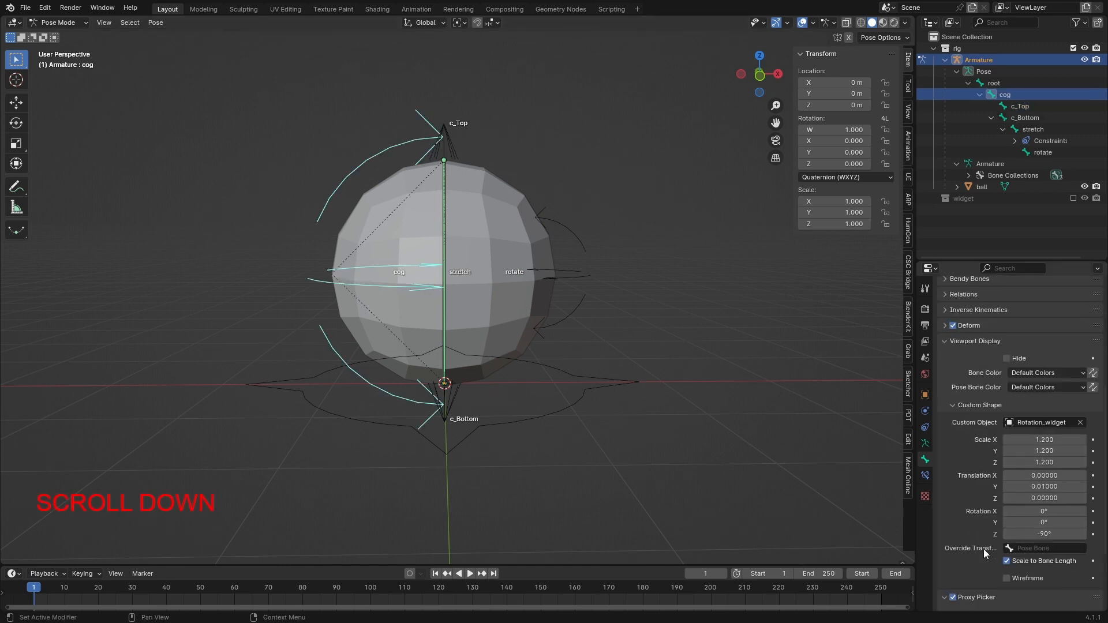
{"action": "scroll", "coordinate": [995, 439], "scroll_direction": "up", "scroll_amount": 1}
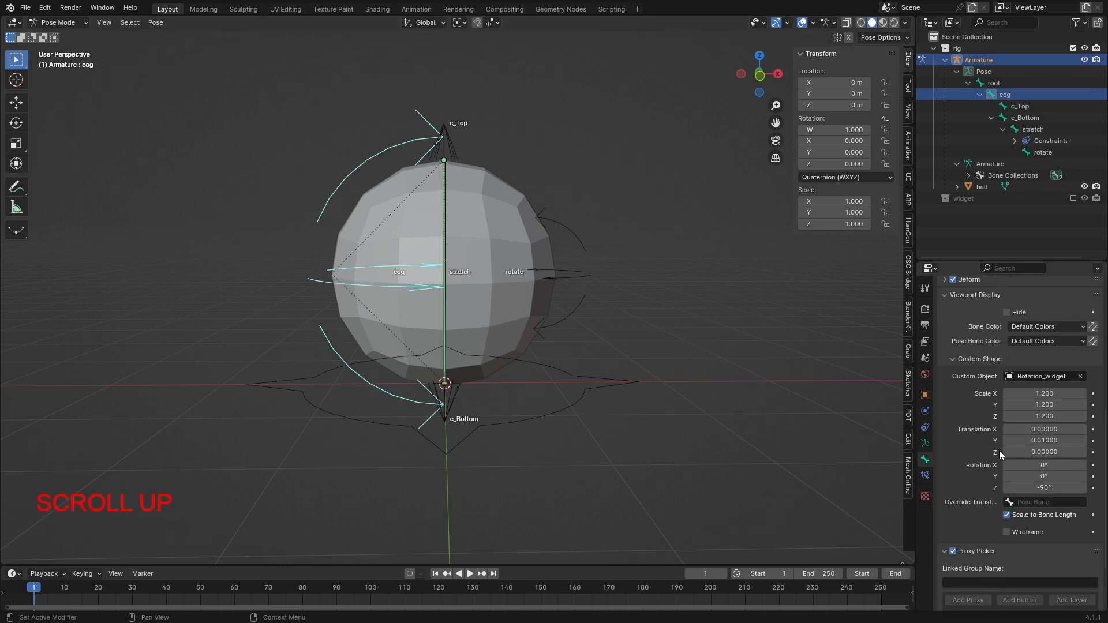
{"action": "mouse_move", "coordinate": [1016, 441]}
{"action": "left_mouse_down"}
{"action": "mouse_move", "coordinate": [999, 440]}
{"action": "mouse_move", "coordinate": [1057, 441]}
{"action": "mouse_move", "coordinate": [1038, 440]}
{"action": "left_mouse_up"}
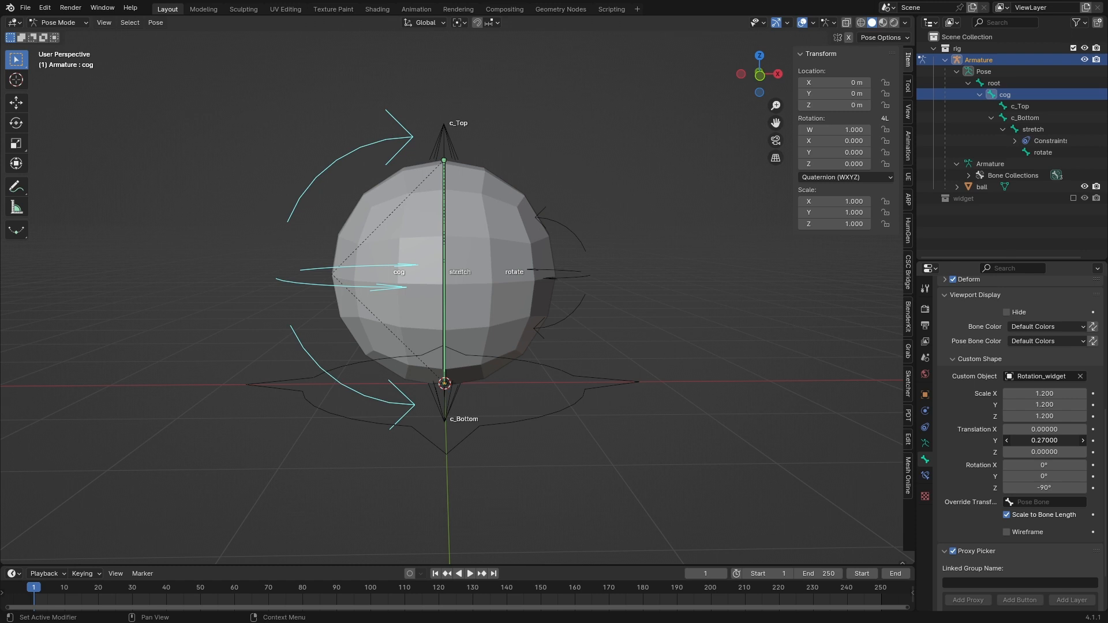
Set the cog bone's custom shape scale to 0.7 on all axes and its Y translation to 0.46
{"action": "left_click", "coordinate": [1056, 393]}
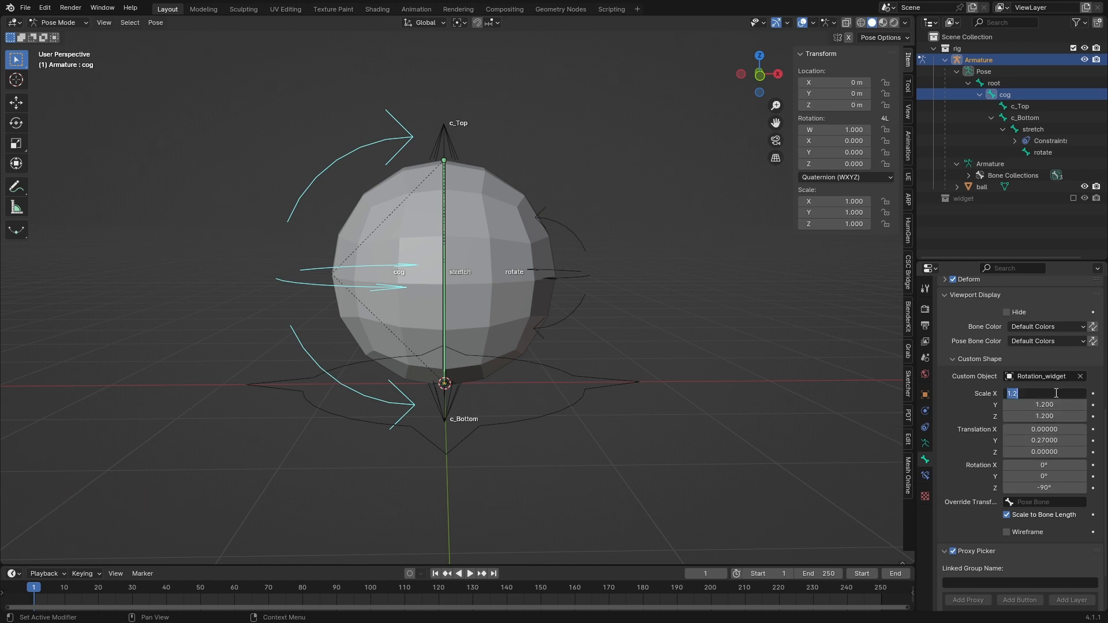
{"action": "key", "text": "Tab"}
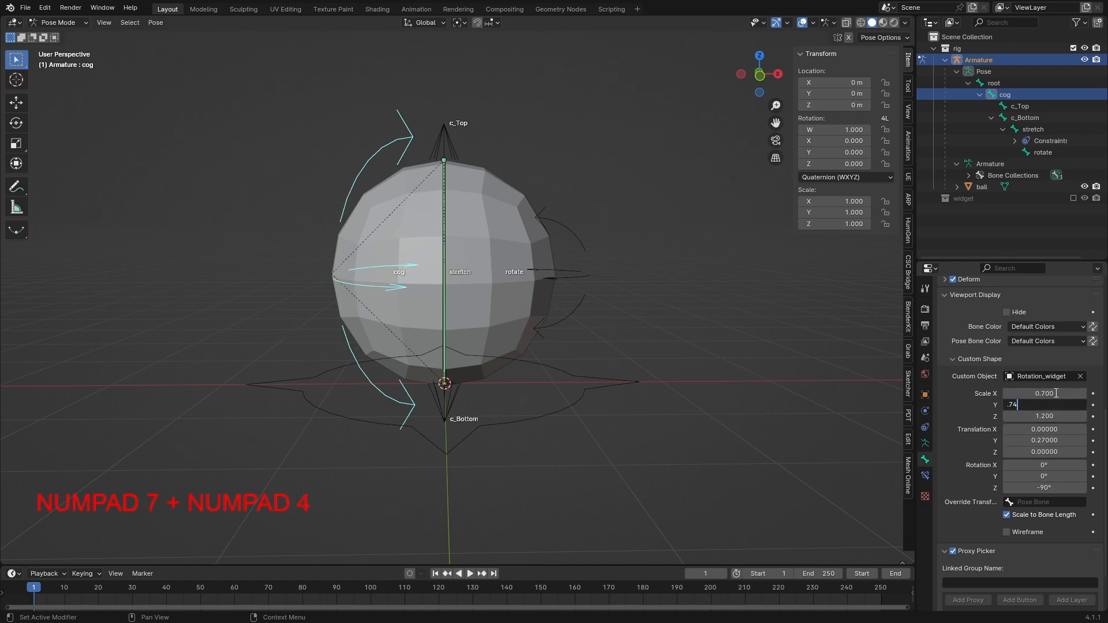
{"action": "type", "text": ".74"}
{"action": "key", "text": "BackSpace"}
{"action": "key", "text": "Tab"}
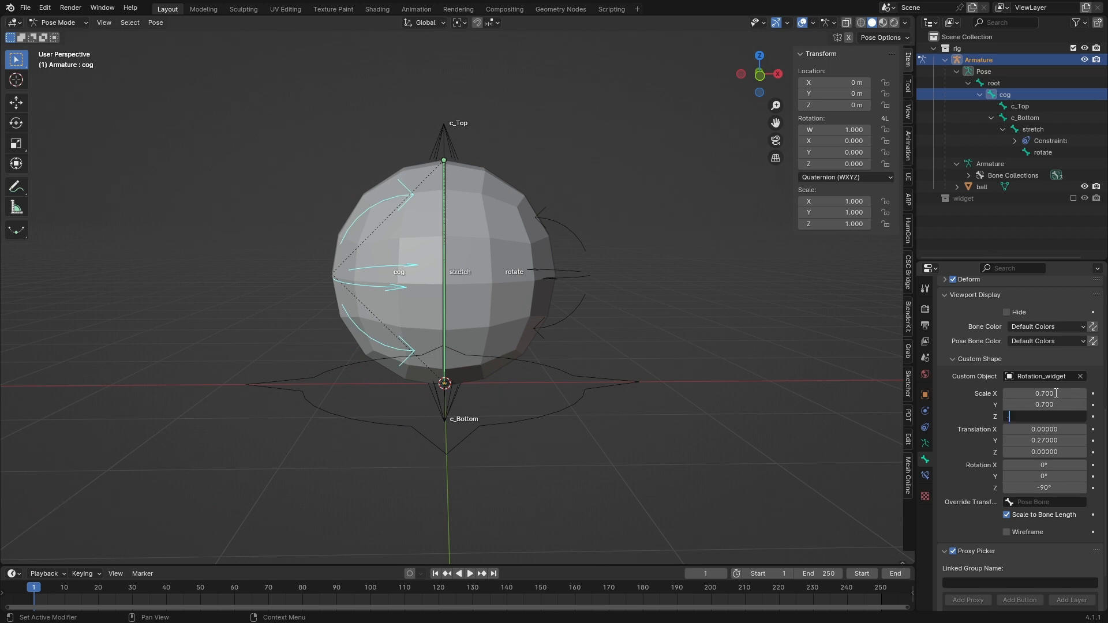
{"action": "key", "text": "Return"}
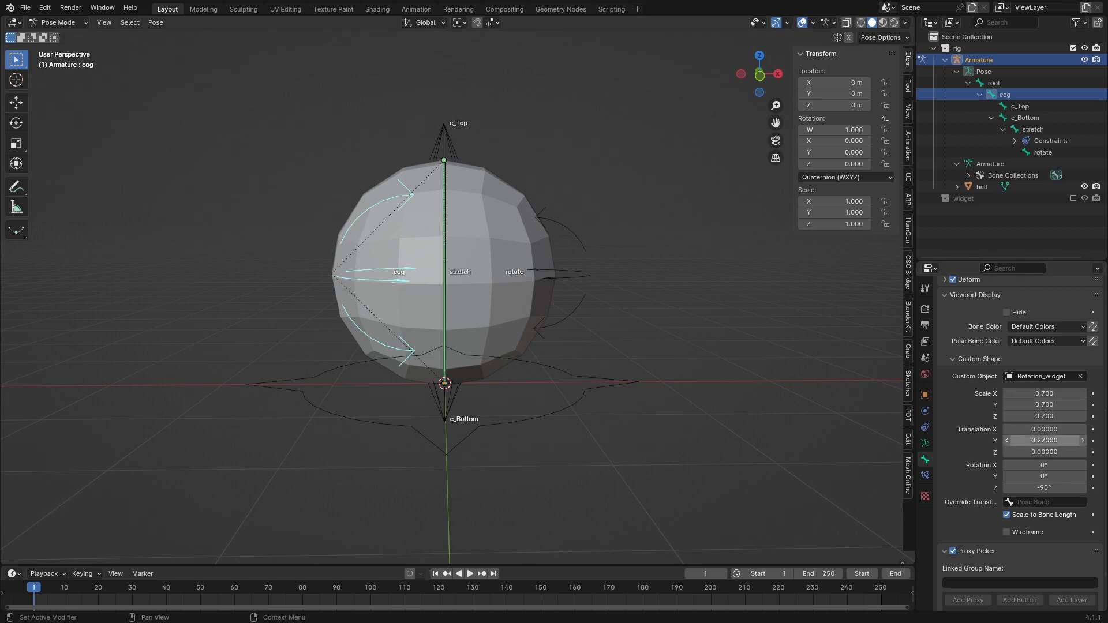
{"action": "left_click_drag", "start_coordinate": [1045, 440], "coordinate": [1067, 441]}
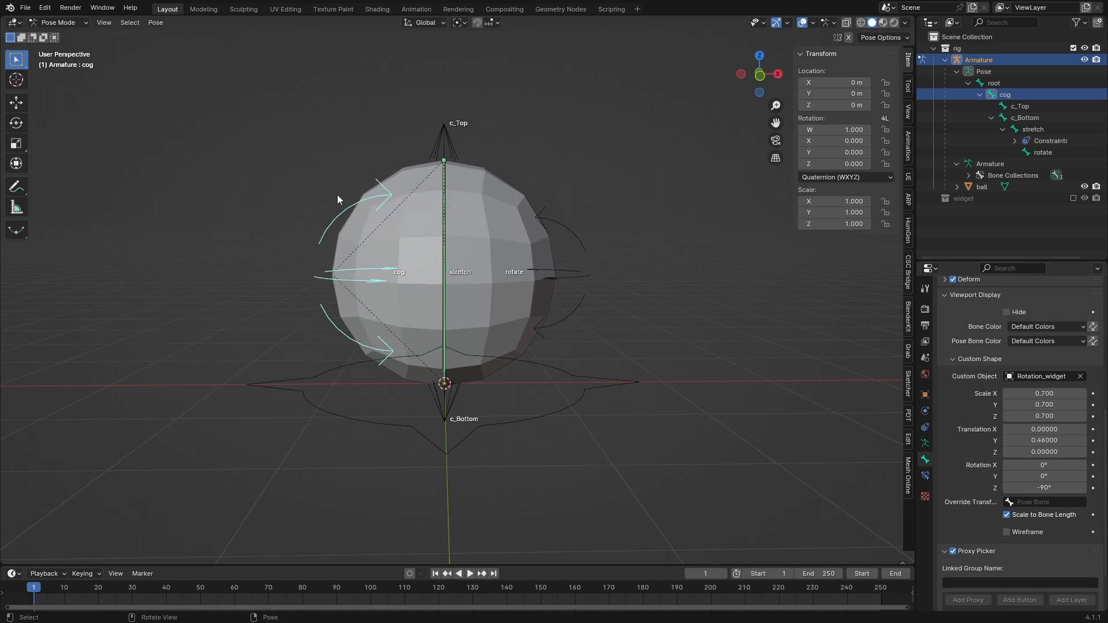
Examine the control shapes around the ball in Object Mode and return the armature to Pose Mode
{"action": "left_click", "coordinate": [54, 20]}
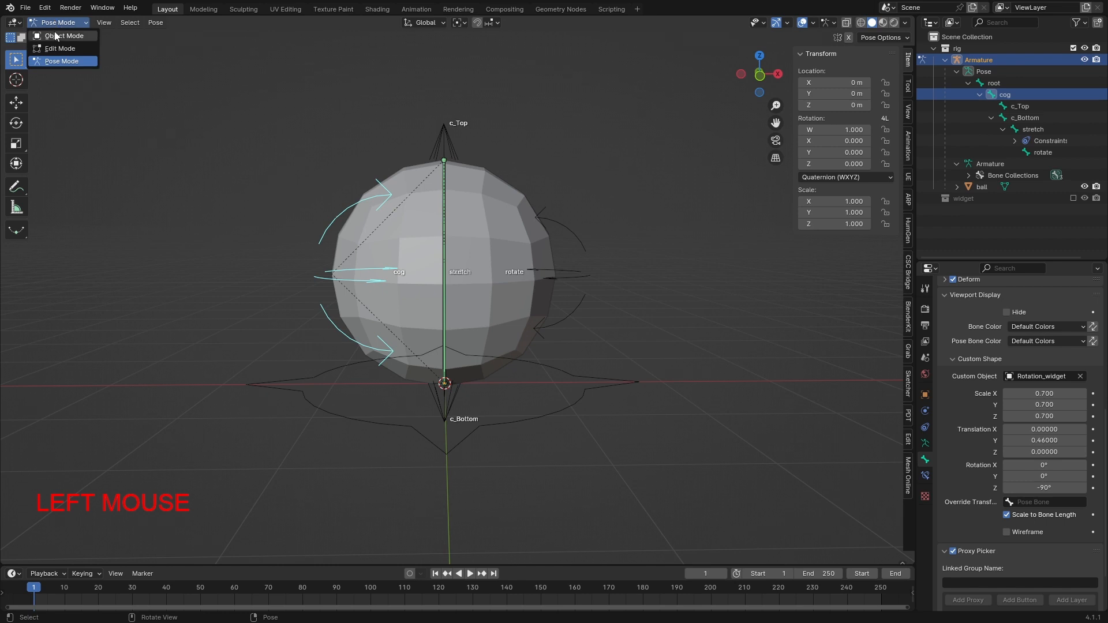
{"action": "left_click", "coordinate": [58, 32]}
{"action": "middle_click_drag", "start_coordinate": [637, 285], "coordinate": [589, 324]}
{"action": "scroll", "coordinate": [617, 300], "scroll_direction": "down", "scroll_amount": 3}
{"action": "scroll", "coordinate": [275, 188], "scroll_direction": "up", "scroll_amount": 2}
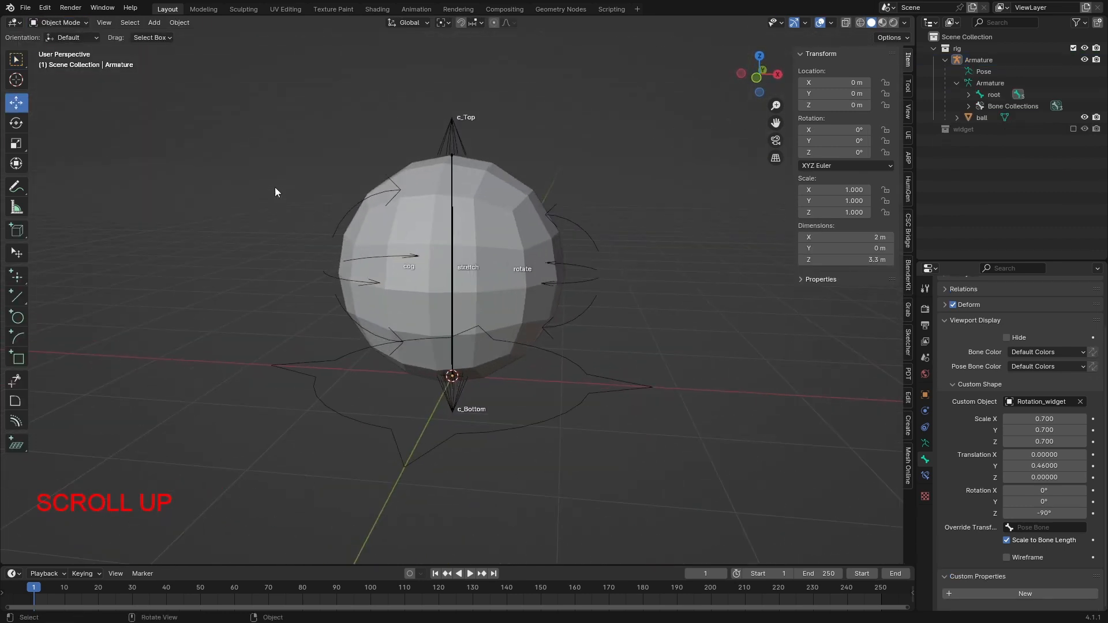
{"action": "middle_click_drag", "start_coordinate": [446, 358], "coordinate": [501, 299]}
{"action": "middle_click_drag", "start_coordinate": [581, 261], "coordinate": [612, 272]}
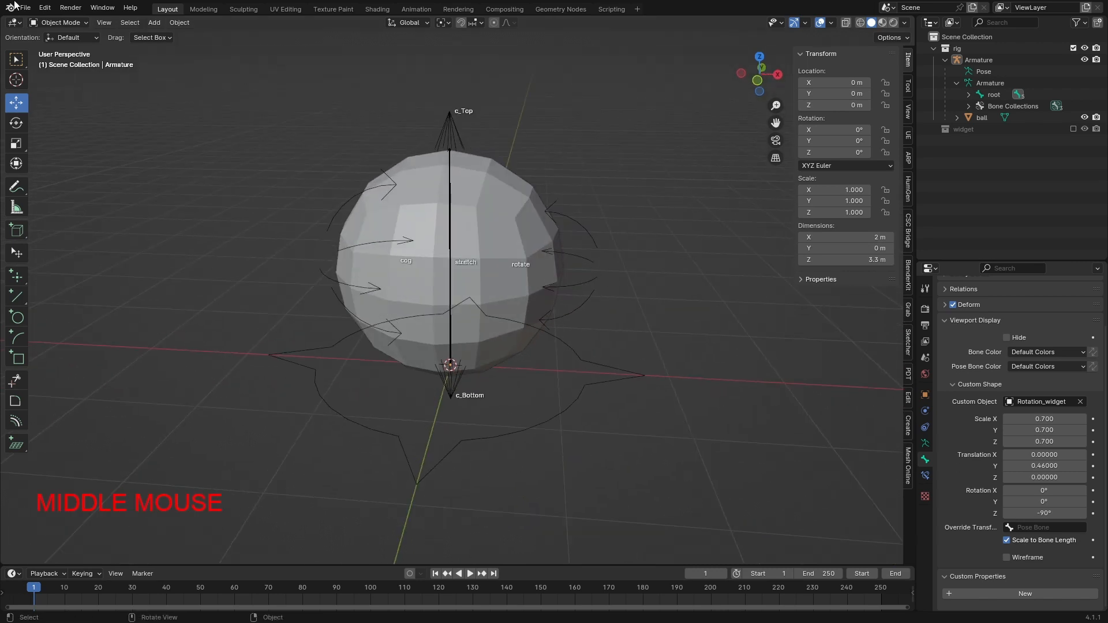
{"action": "left_click", "coordinate": [58, 22]}
{"action": "left_click", "coordinate": [62, 60]}
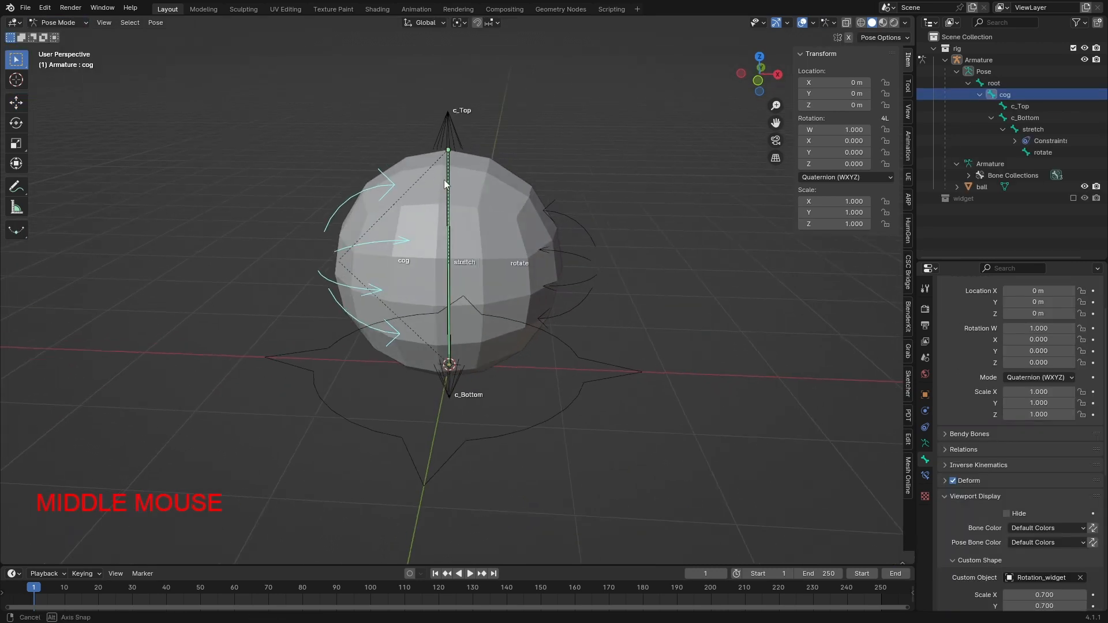
Test the c_Top control by moving it about 1.2 m along X to tilt and stretch the ball
{"action": "middle_click_drag", "start_coordinate": [444, 179], "coordinate": [463, 140]}
{"action": "left_click", "coordinate": [448, 133]}
{"action": "scroll", "coordinate": [485, 158], "scroll_direction": "up", "scroll_amount": 2}
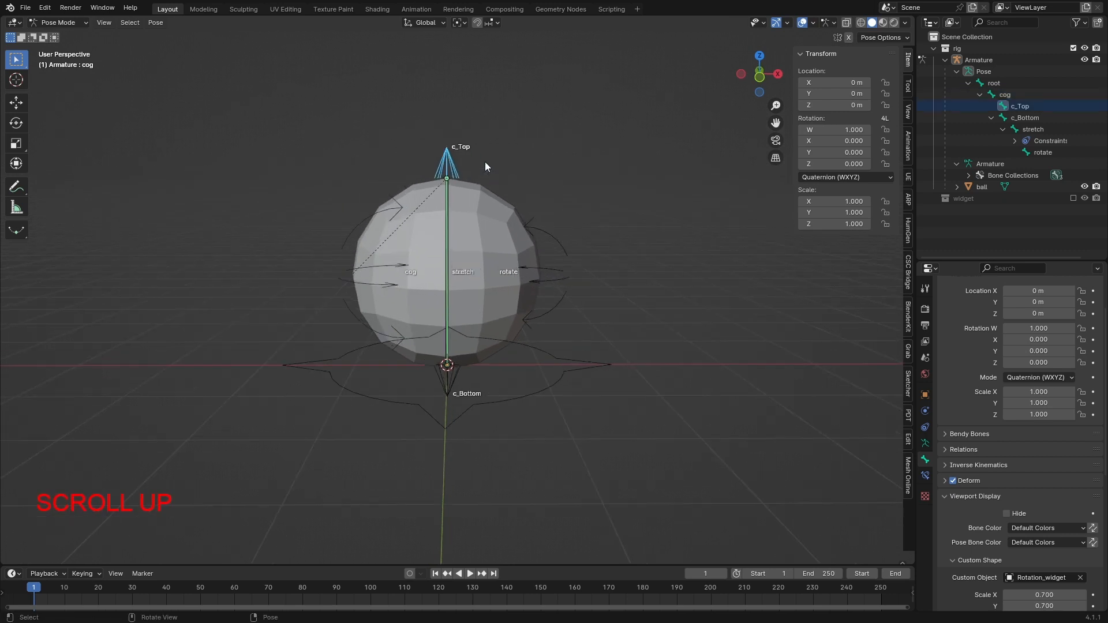
{"action": "key", "text": "g"}
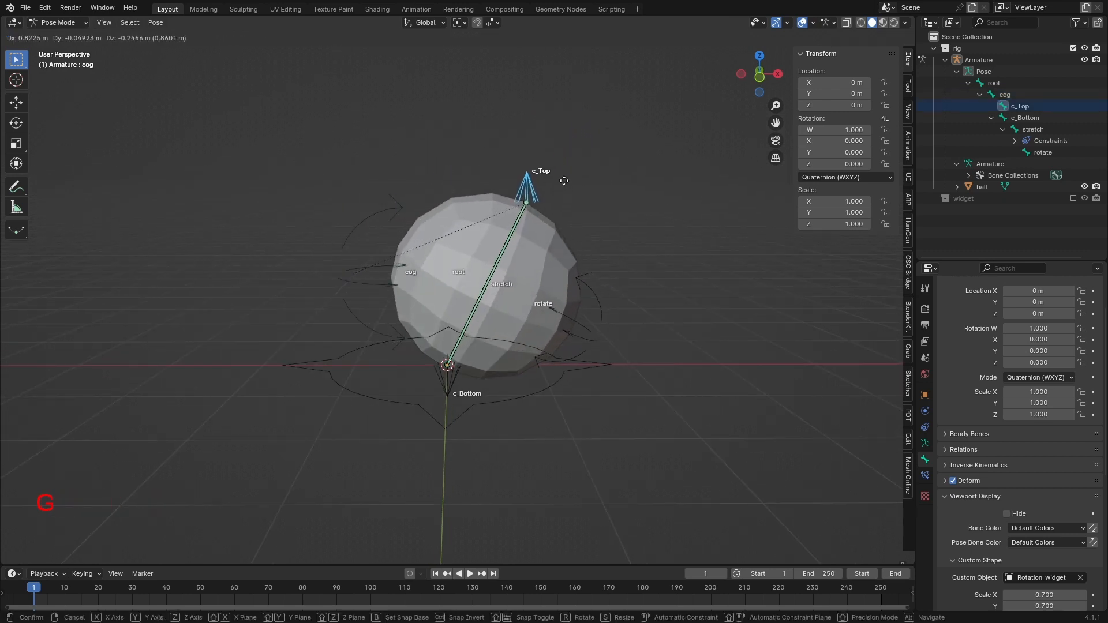
{"action": "left_click", "coordinate": [594, 183]}
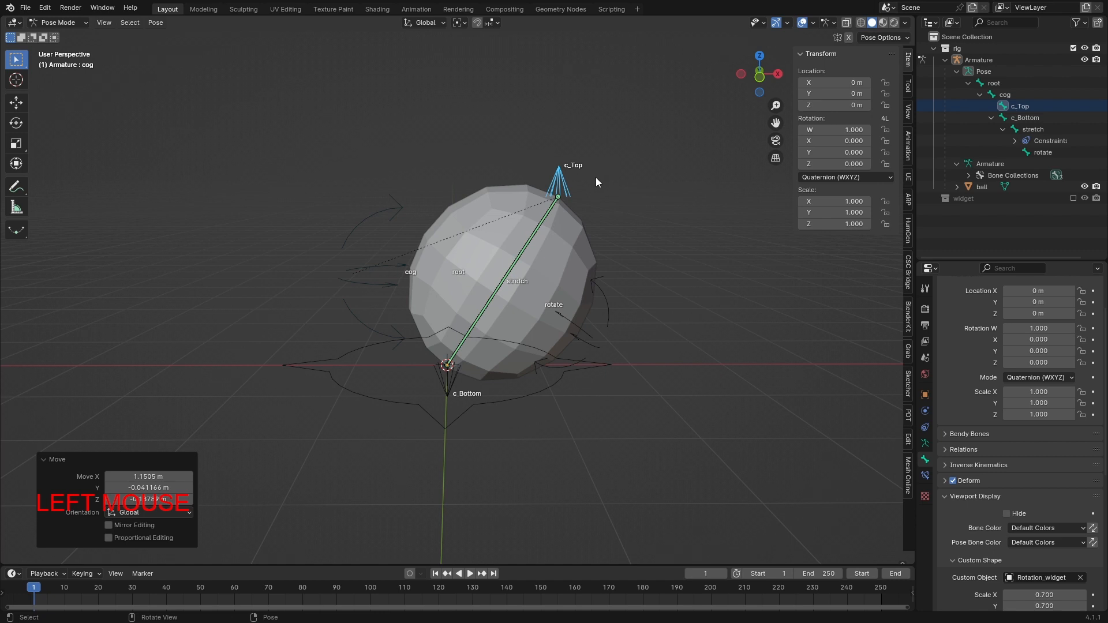
{"action": "key", "text": "g"}
{"action": "left_click", "coordinate": [597, 201]}
Try rotating the rotate bone while the ball is tilted
{"action": "left_click", "coordinate": [598, 345]}
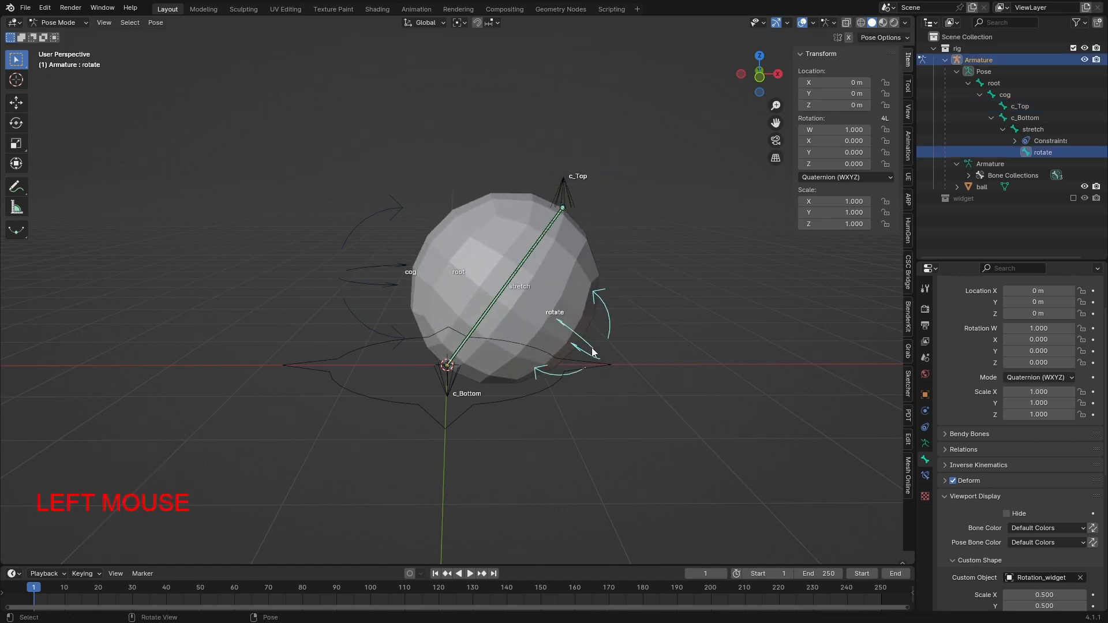
{"action": "key", "text": "r"}
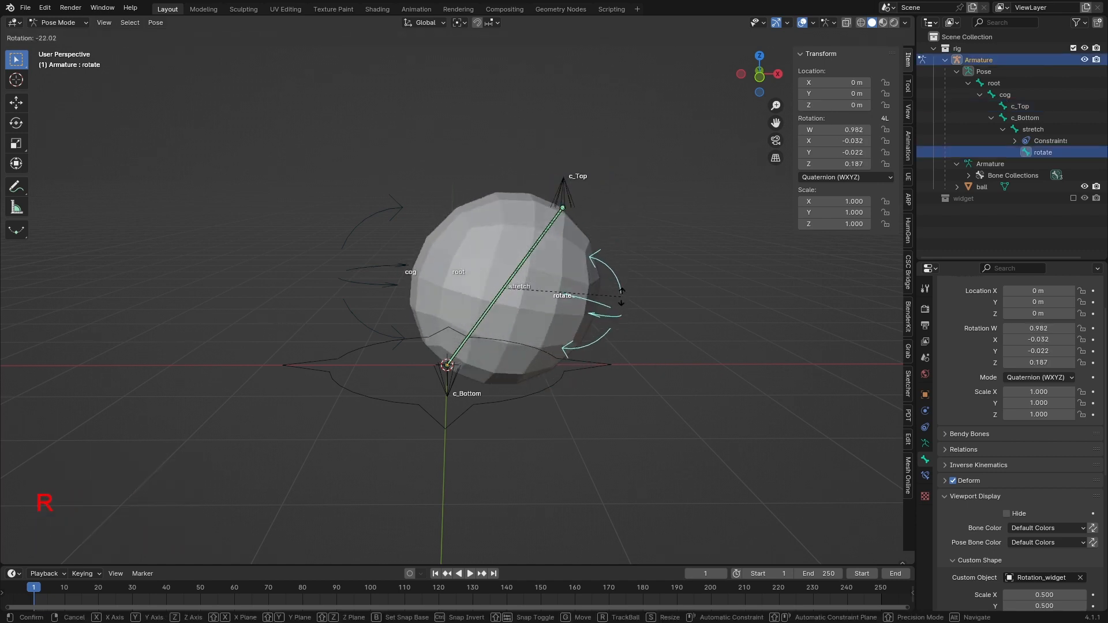
{"action": "key", "text": "Escape"}
Clear the rotation and location of the c_Top bone
{"action": "left_click", "coordinate": [574, 189]}
{"action": "key", "text": "alt+r"}
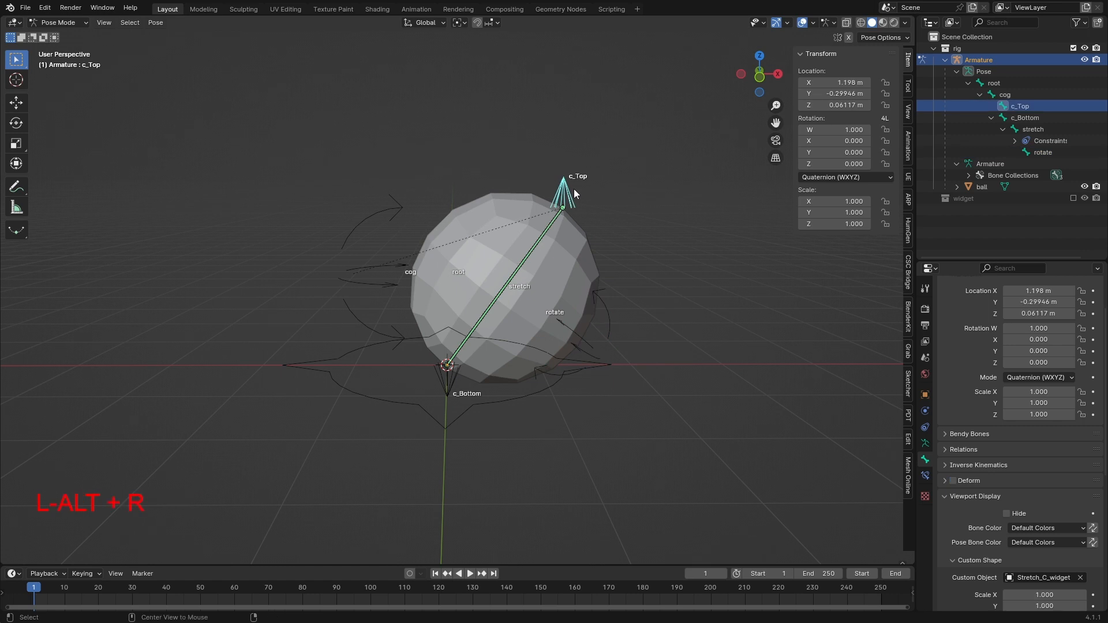
{"action": "key", "text": "alt+g"}
Test the cog control by rotating it until the ball lies nearly on its side
{"action": "left_click", "coordinate": [365, 224]}
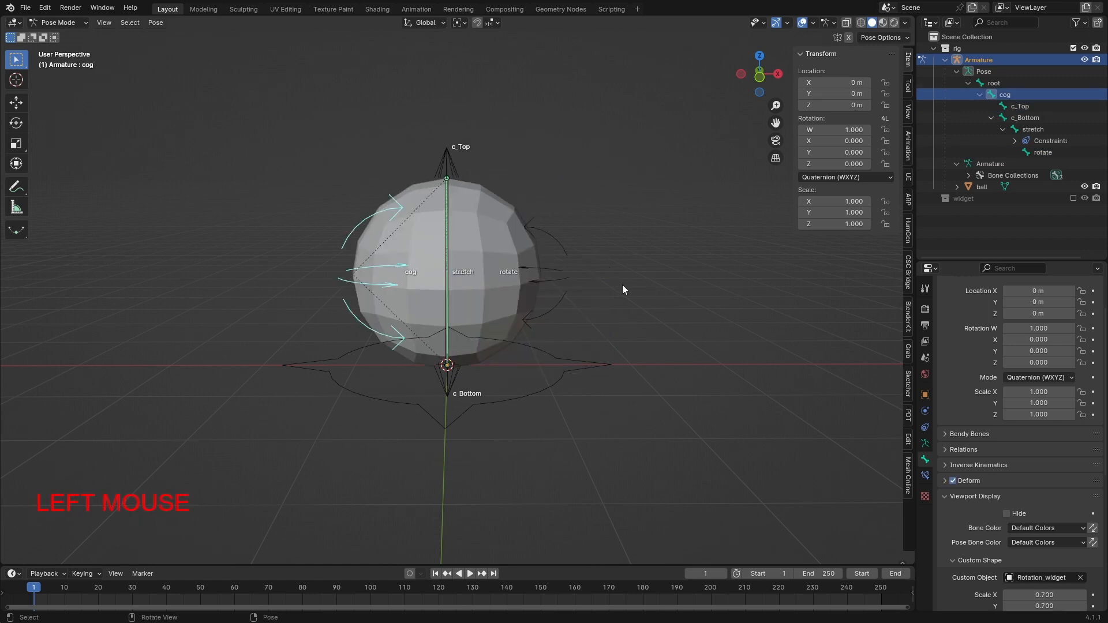
{"action": "key", "text": "r"}
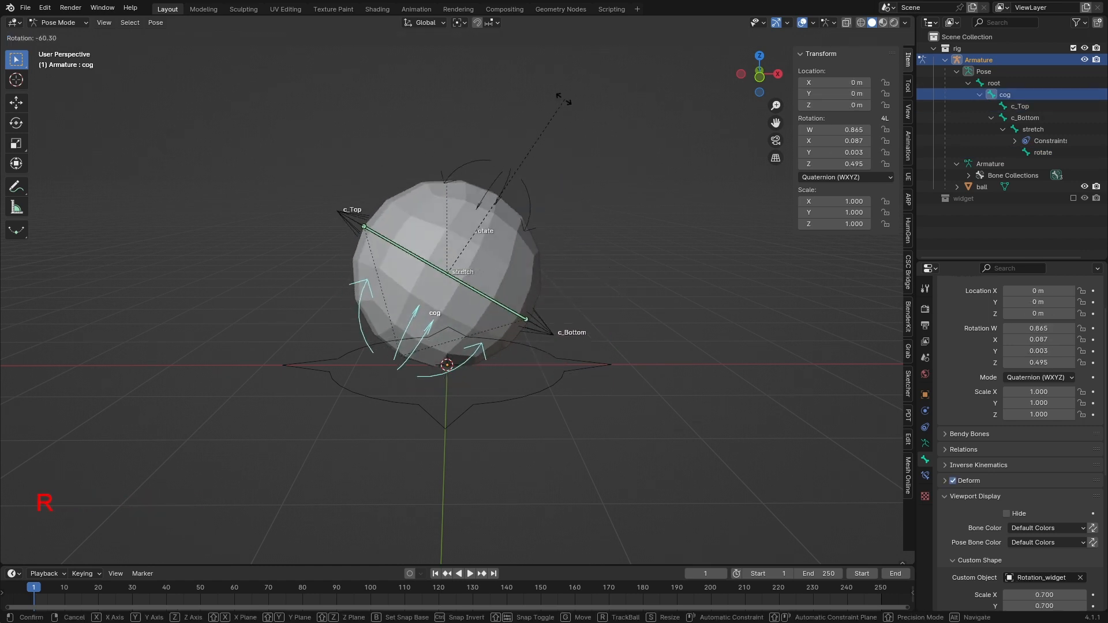
{"action": "left_click", "coordinate": [542, 336]}
Move the c_Bottom bone about 1.23 m along X to stretch the ball sideways
{"action": "left_click", "coordinate": [559, 300]}
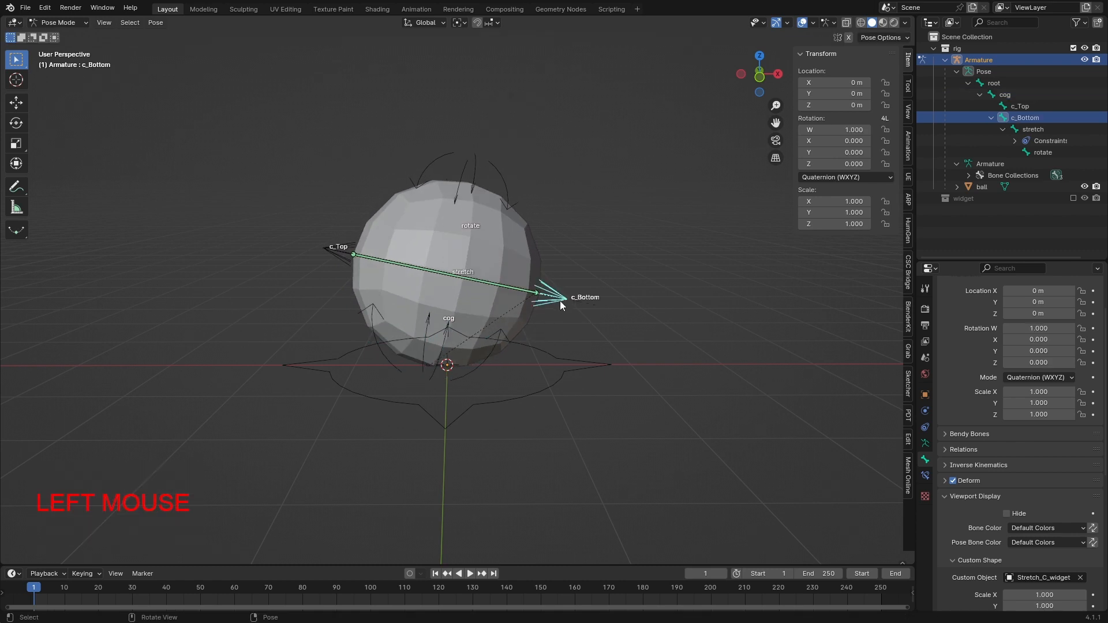
{"action": "key", "text": "g"}
{"action": "left_click", "coordinate": [612, 374]}
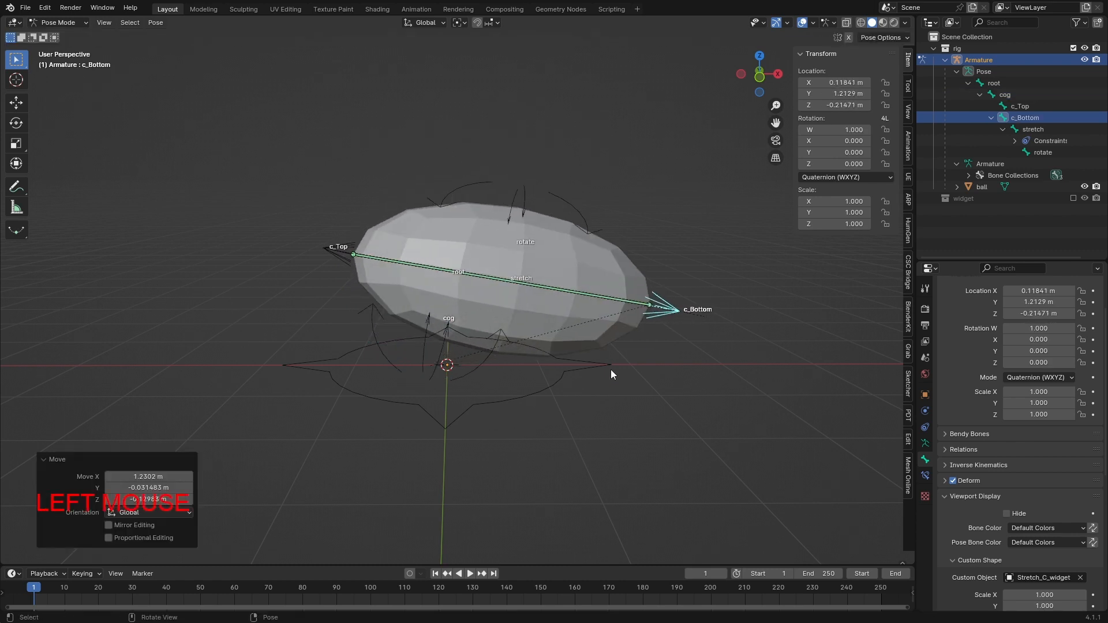
Move the root bone across the ground plane with Z locked, about 2.3 m in X and 5 m back
{"action": "left_click", "coordinate": [549, 382]}
{"action": "key", "text": "g"}
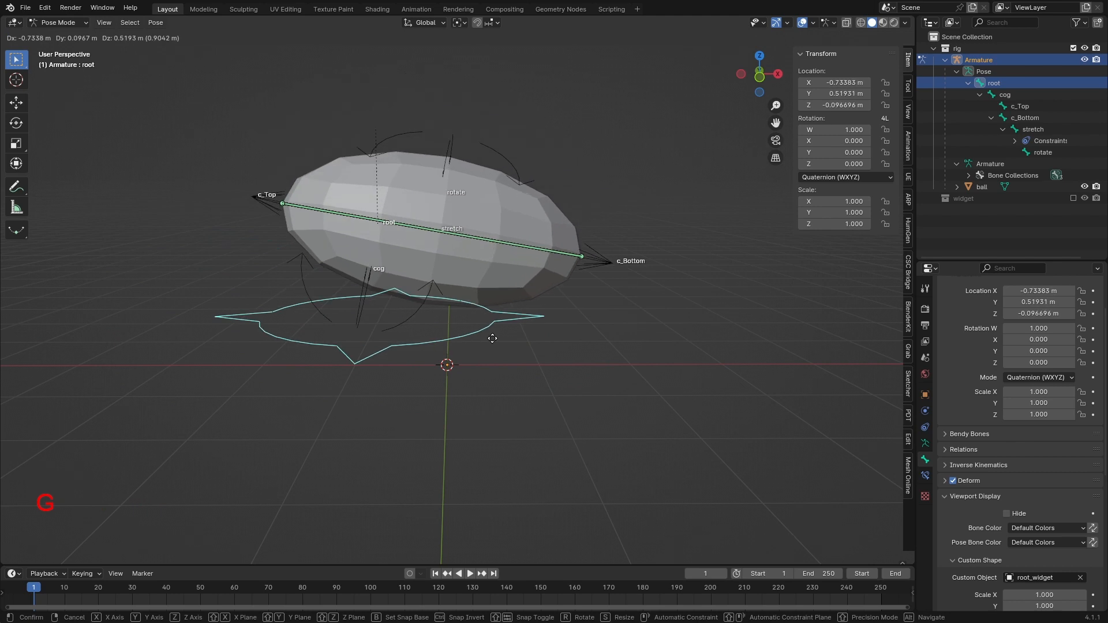
{"action": "key", "text": "shift+z"}
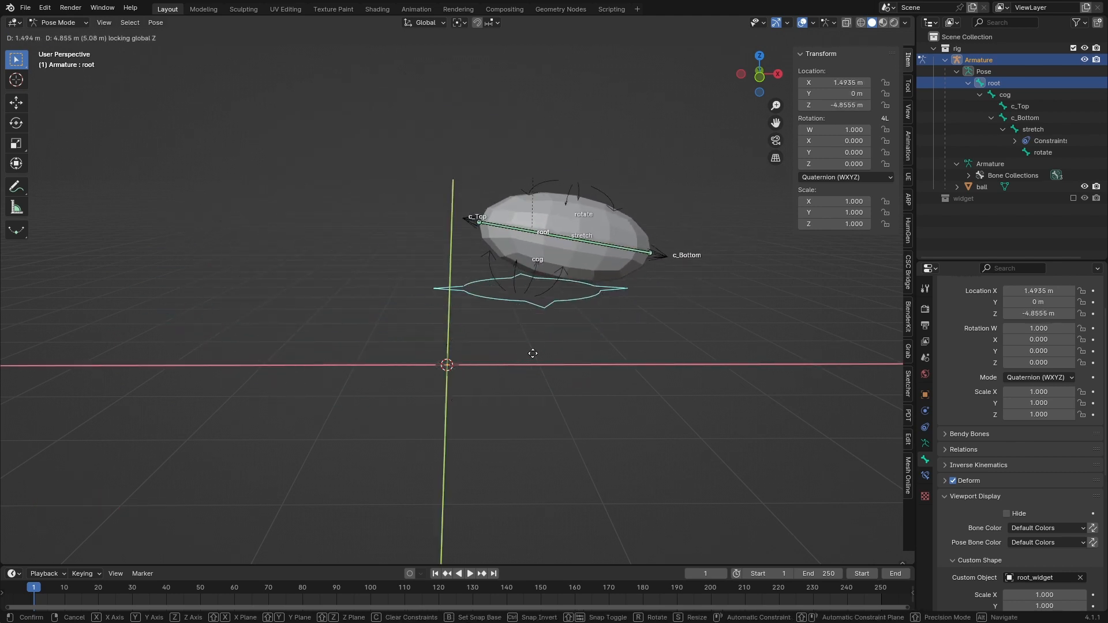
{"action": "left_click", "coordinate": [661, 395]}
Clear the rotation and location of all bones in the armature, and deselect them
{"action": "key", "text": "a"}
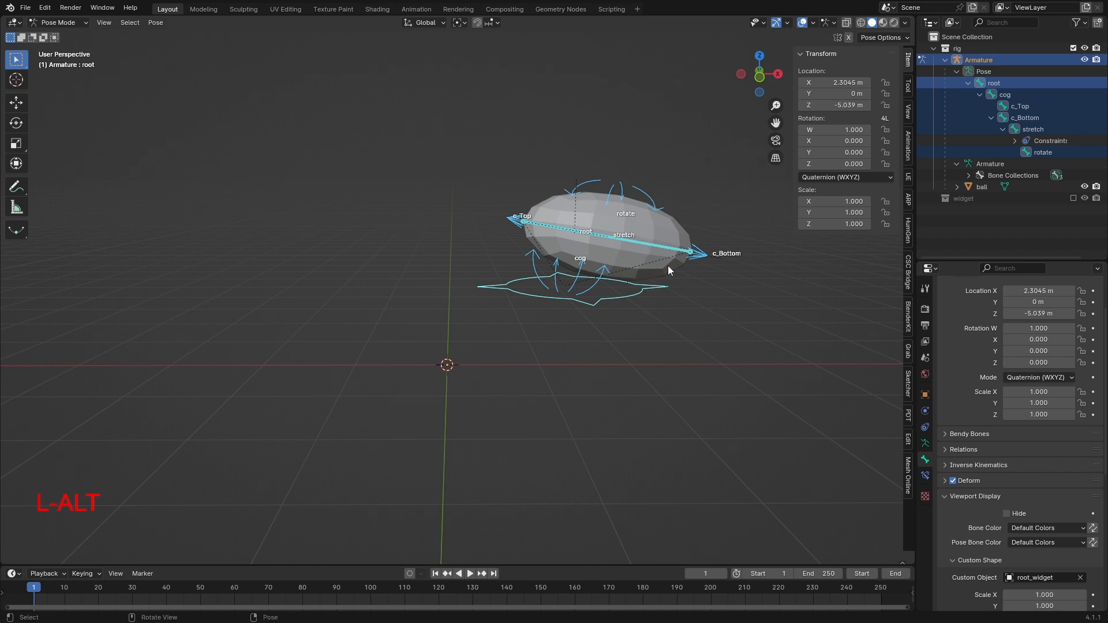
{"action": "left_click", "coordinate": [716, 351]}
{"action": "key", "text": "a"}
{"action": "key", "text": "alt+r"}
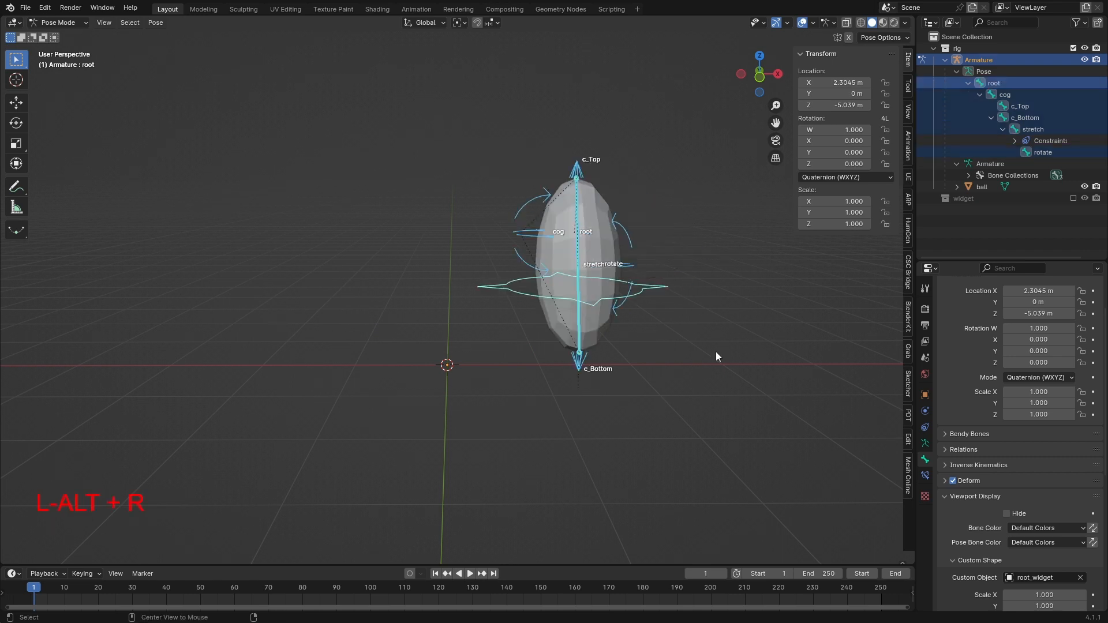
{"action": "key", "text": "alt+g"}
{"action": "left_click", "coordinate": [522, 291]}
Collapse the Armature hierarchy inside the rig collection
{"action": "middle_click_drag", "start_coordinate": [521, 292], "coordinate": [419, 313]}
{"action": "scroll", "coordinate": [448, 292], "scroll_direction": "up", "scroll_amount": 2}
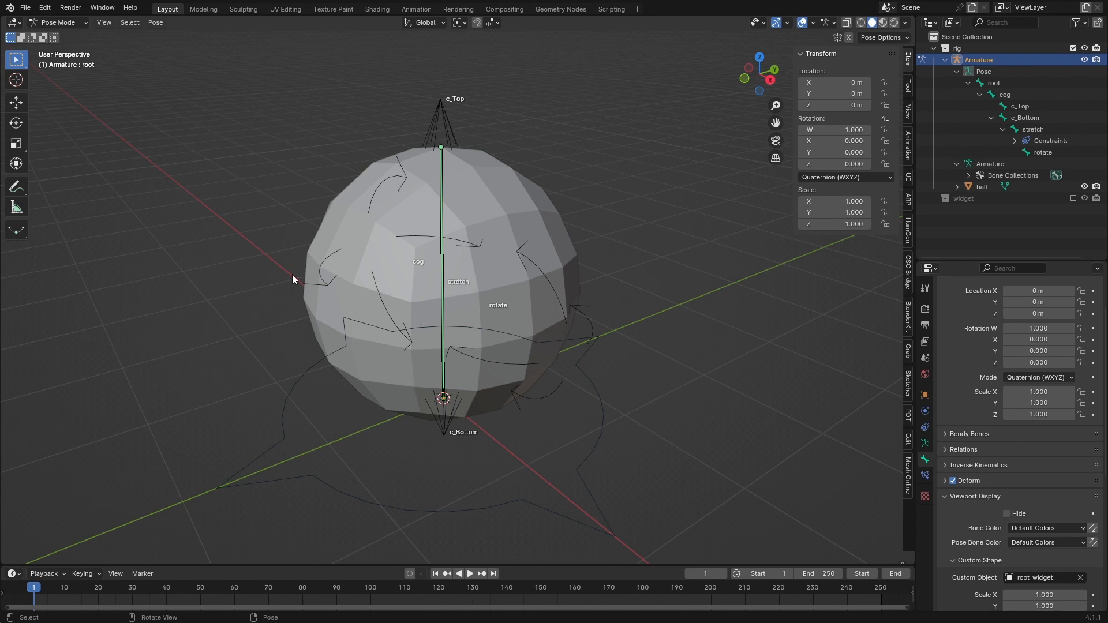
{"action": "left_click", "coordinate": [947, 60]}
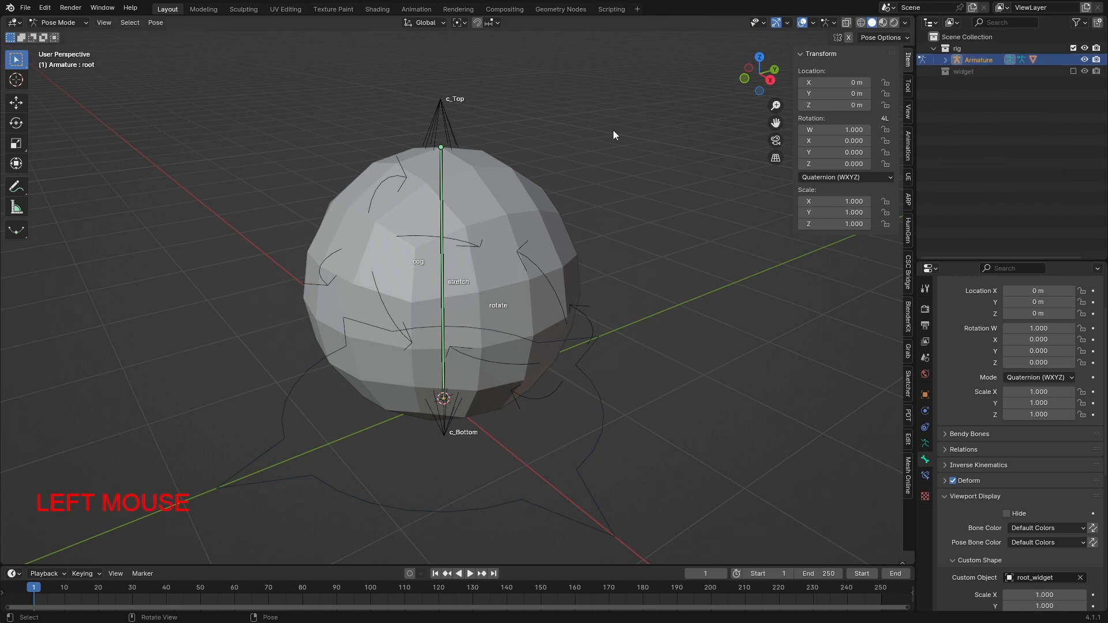
{"action": "middle_click_drag", "start_coordinate": [427, 214], "coordinate": [379, 244]}
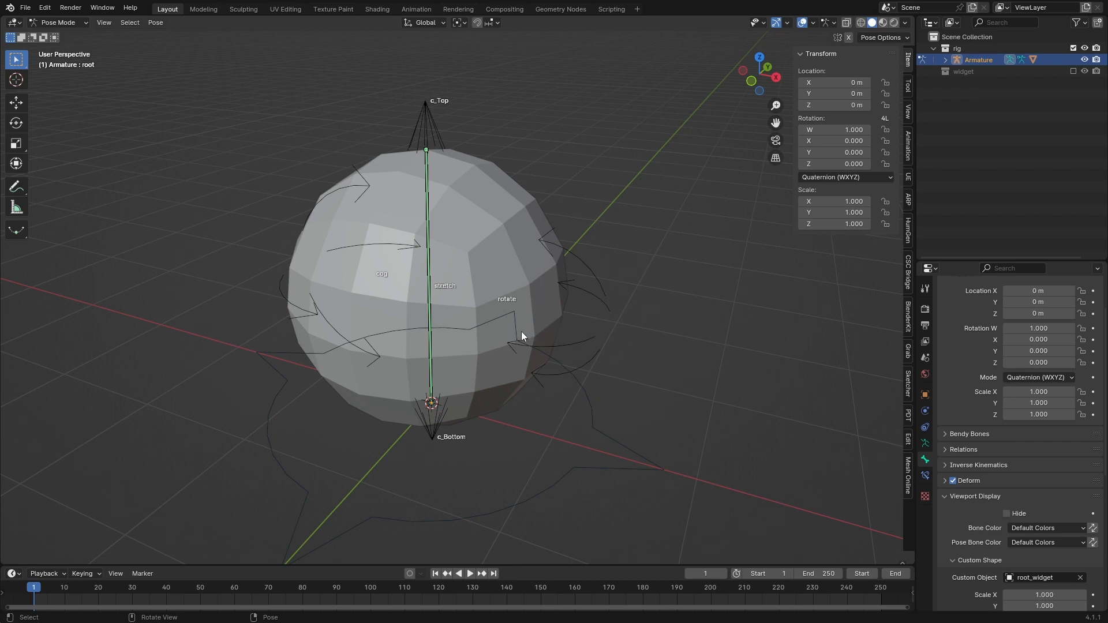
{"action": "left_click", "coordinate": [1063, 405]}
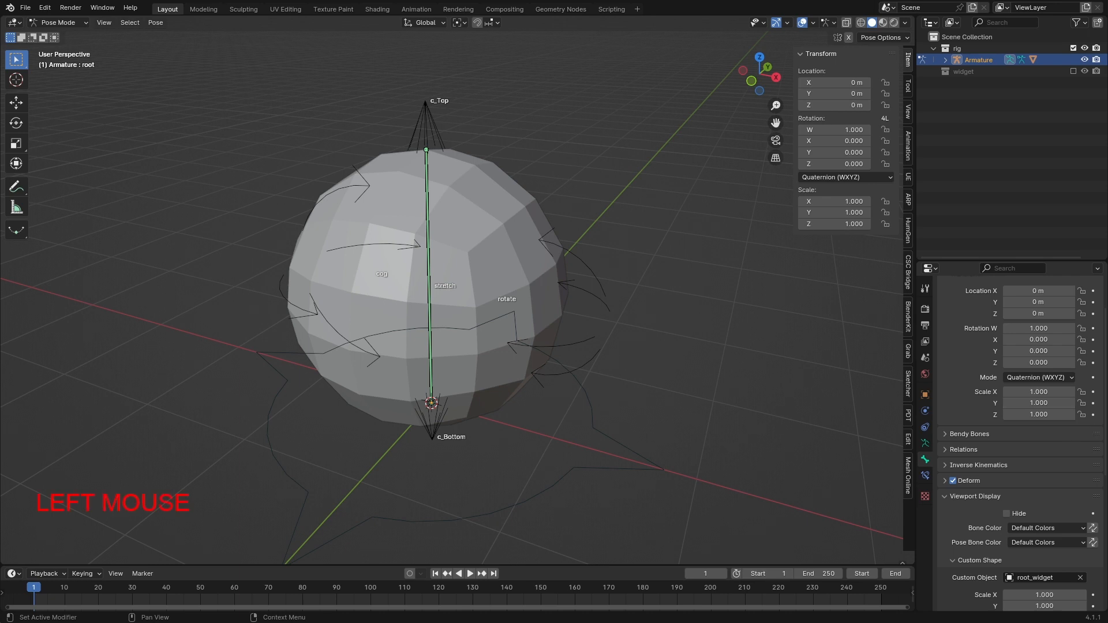